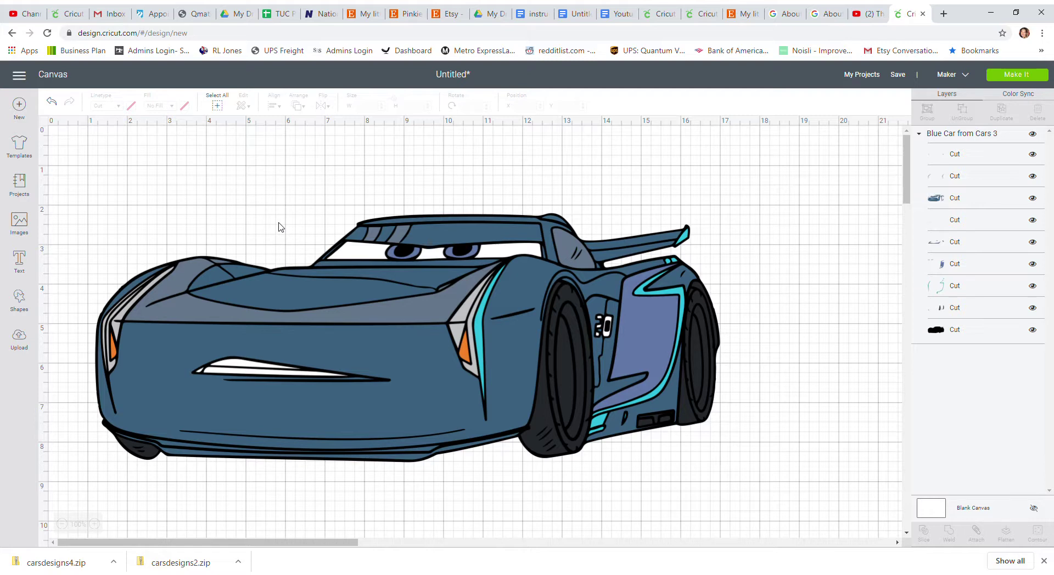
Set the car image's width to 30 inches and move it in from the canvas corner to about X 10.97, Y 12.39.
left_click(291, 377)
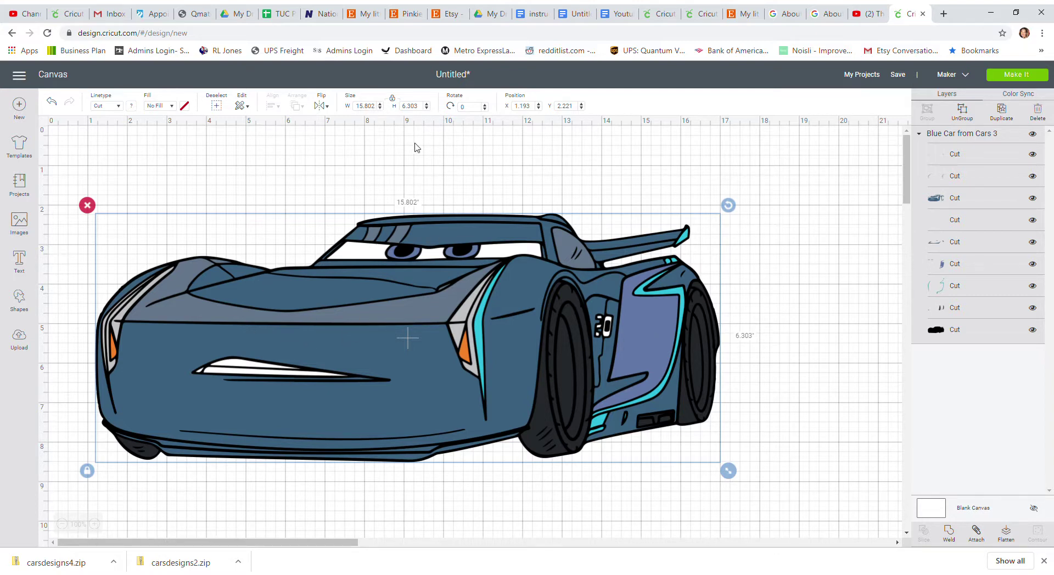
double_click(365, 106)
type("30")
key("Tab")
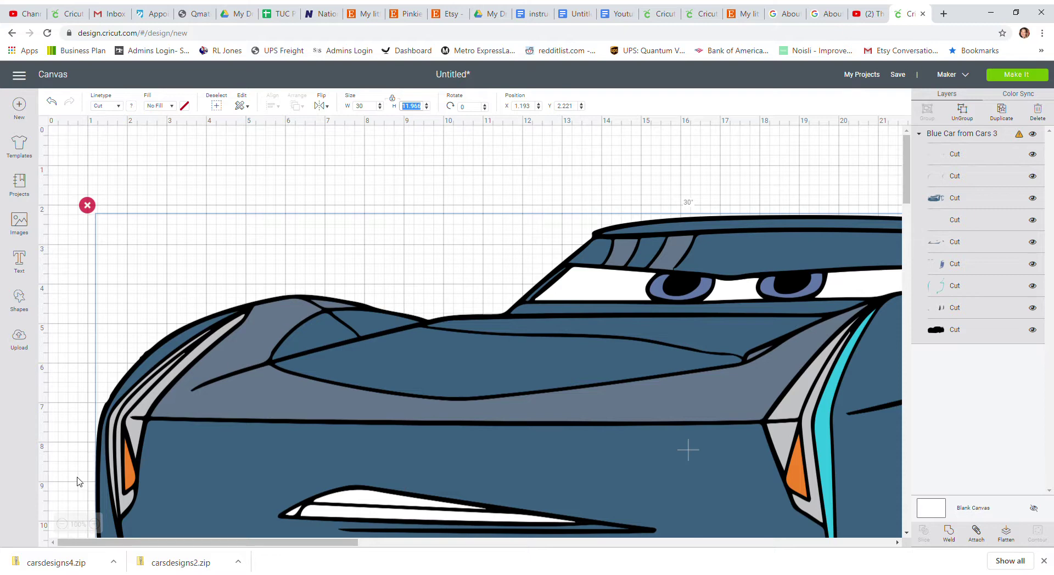
left_click(62, 524)
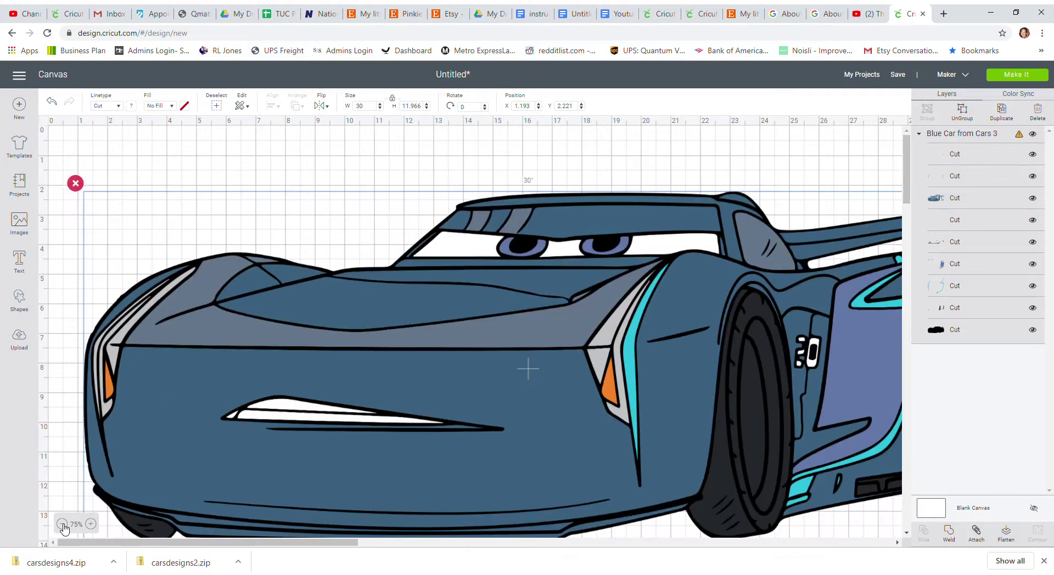
left_click(63, 524)
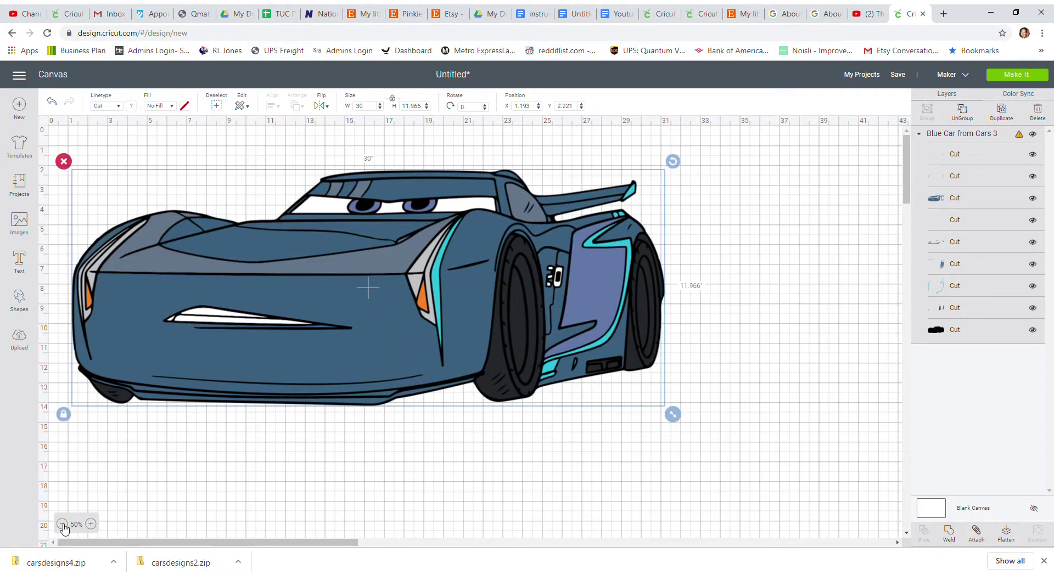
left_click(62, 525)
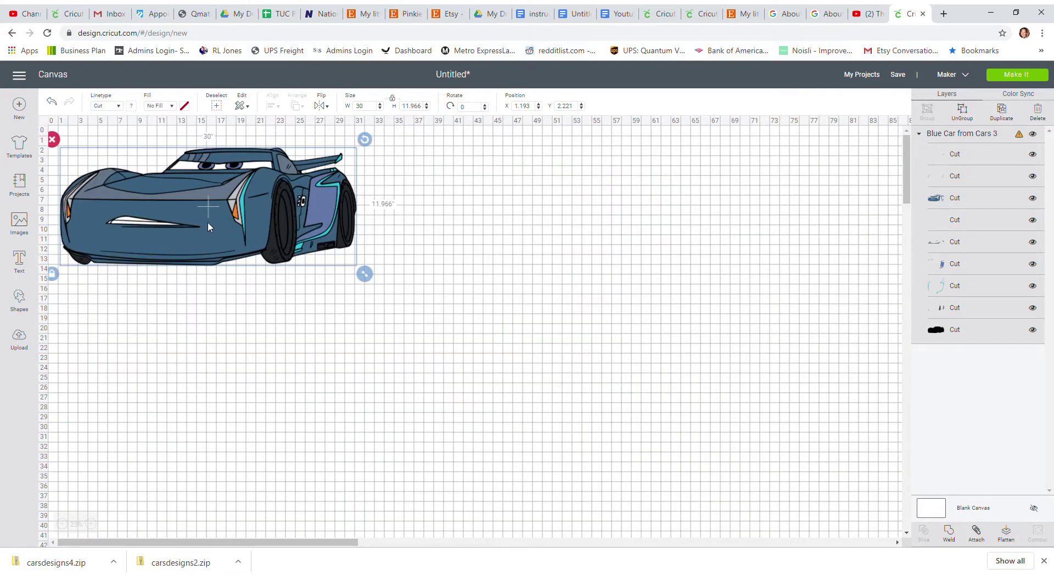
left_click_drag(208, 222, 305, 323)
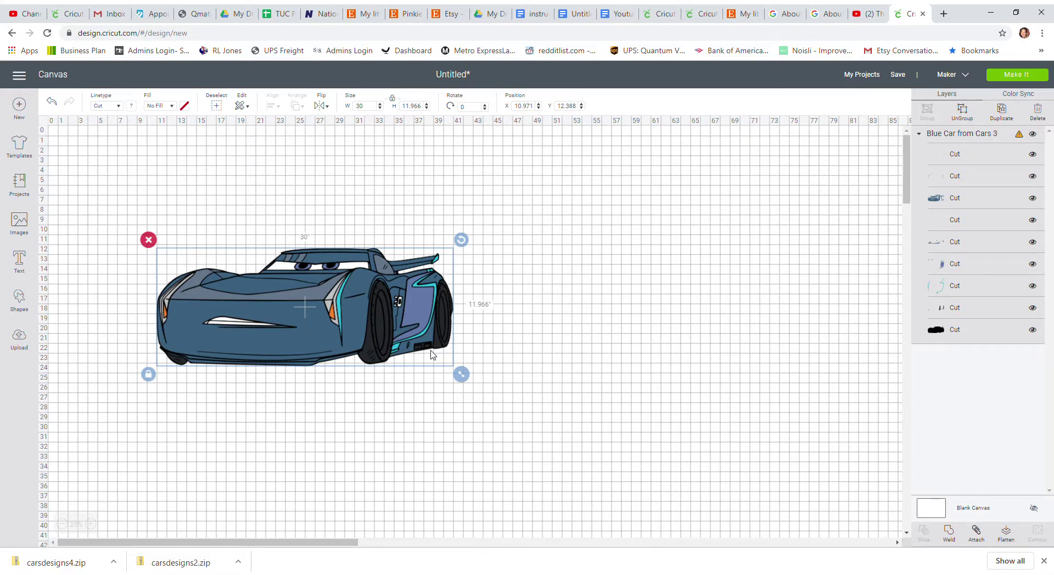
left_click(236, 475)
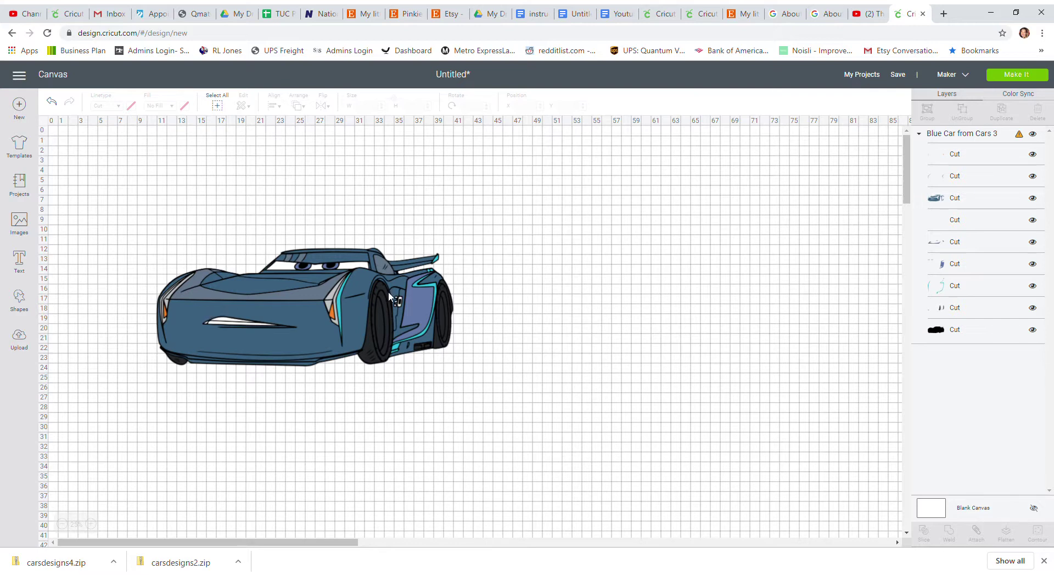
Add a square shape, set it to 11 by 11 inches, and place it over the front end of the car.
left_click(20, 299)
left_click(59, 230)
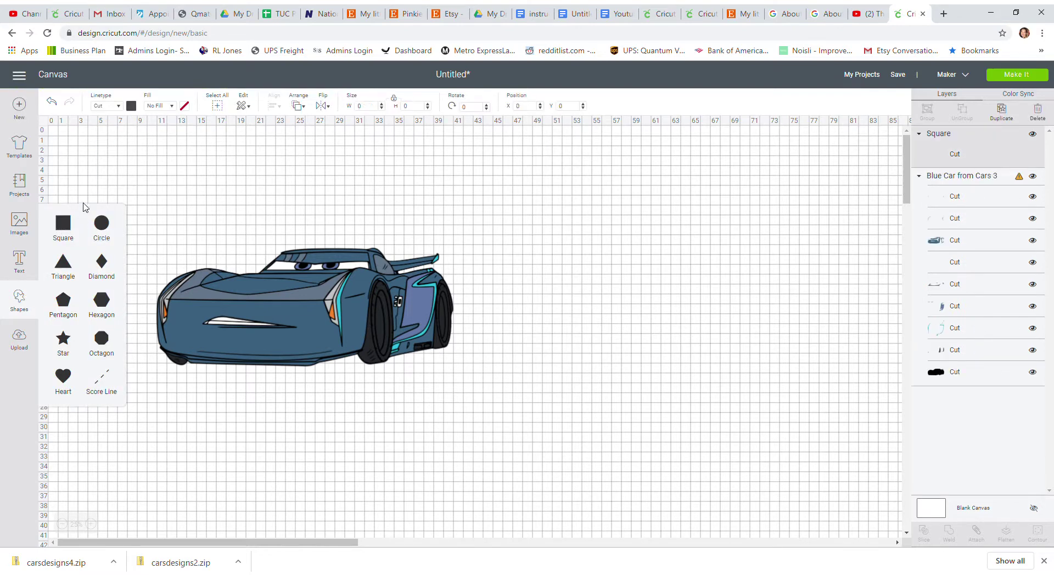
left_click_drag(87, 159, 174, 213)
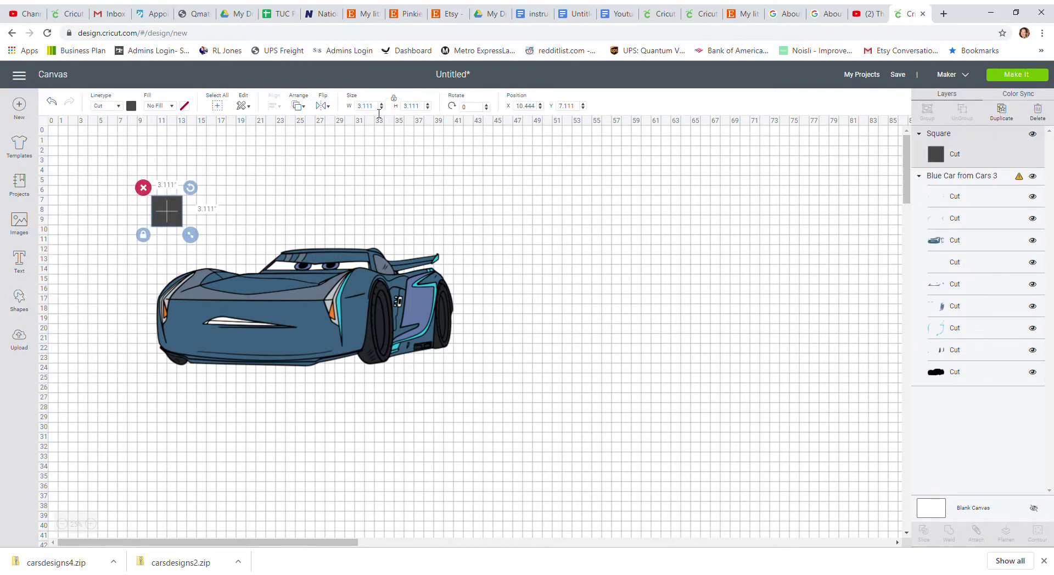
left_click(379, 110)
type("11")
key("Tab")
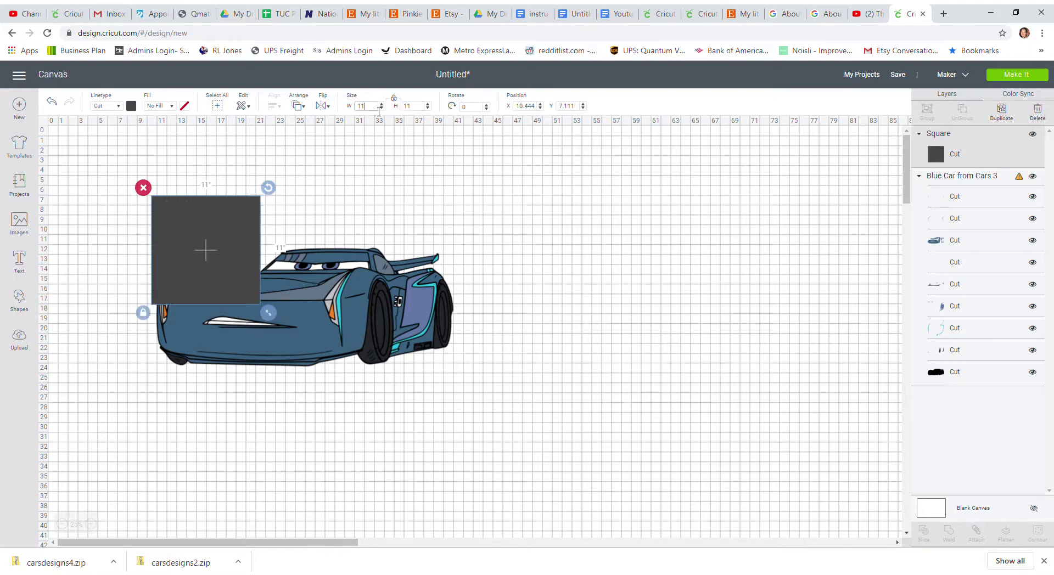
left_click_drag(244, 231, 223, 255)
Set the car image's height to 11.5 inches with its proportions kept.
left_click(357, 303)
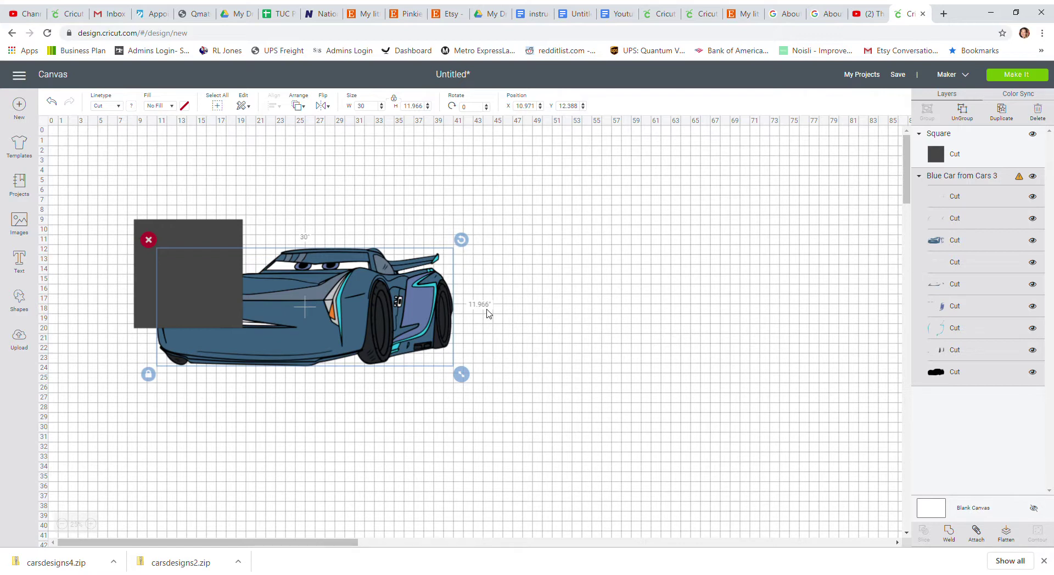
left_click(420, 108)
type("11.5")
key("Tab")
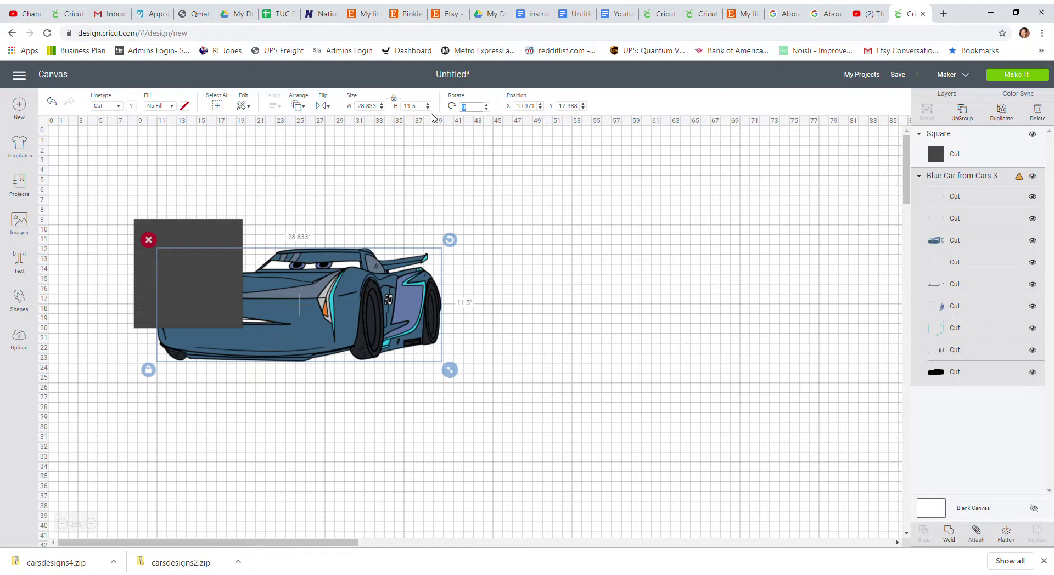
Resize the square to 11.5 by 11.5 inches and move it over the car's front at about X 9.17, Y 12.39.
left_click_drag(149, 268, 145, 296)
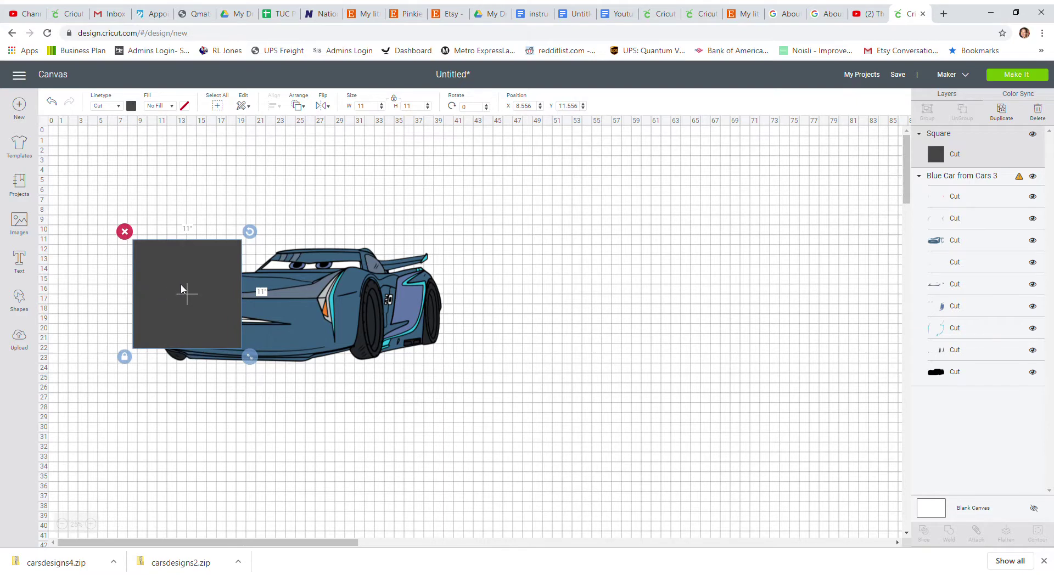
left_click(334, 291)
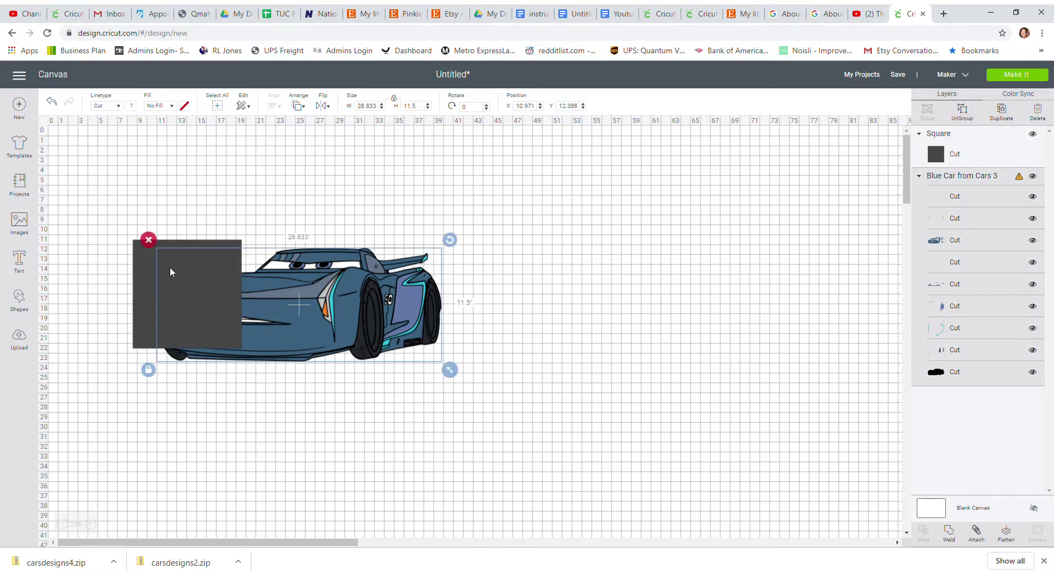
left_click(145, 278)
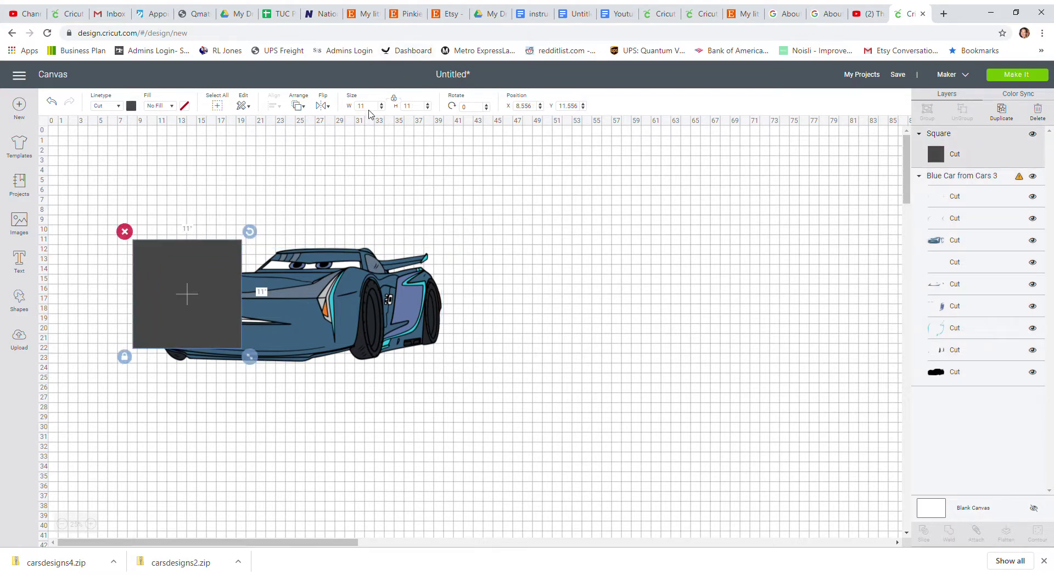
left_click(375, 107)
type(".5")
key("Tab")
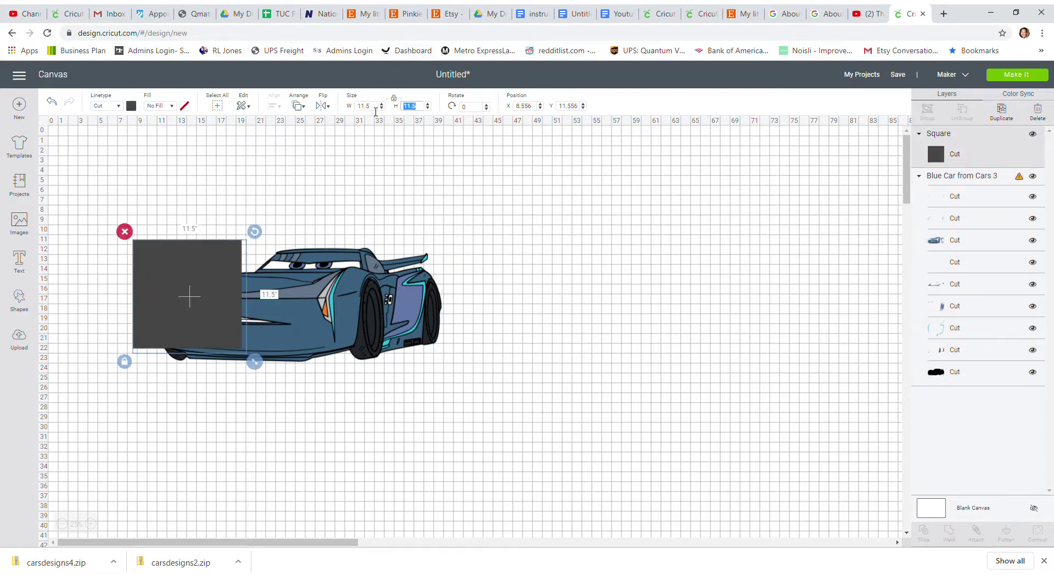
left_click_drag(216, 279, 222, 283)
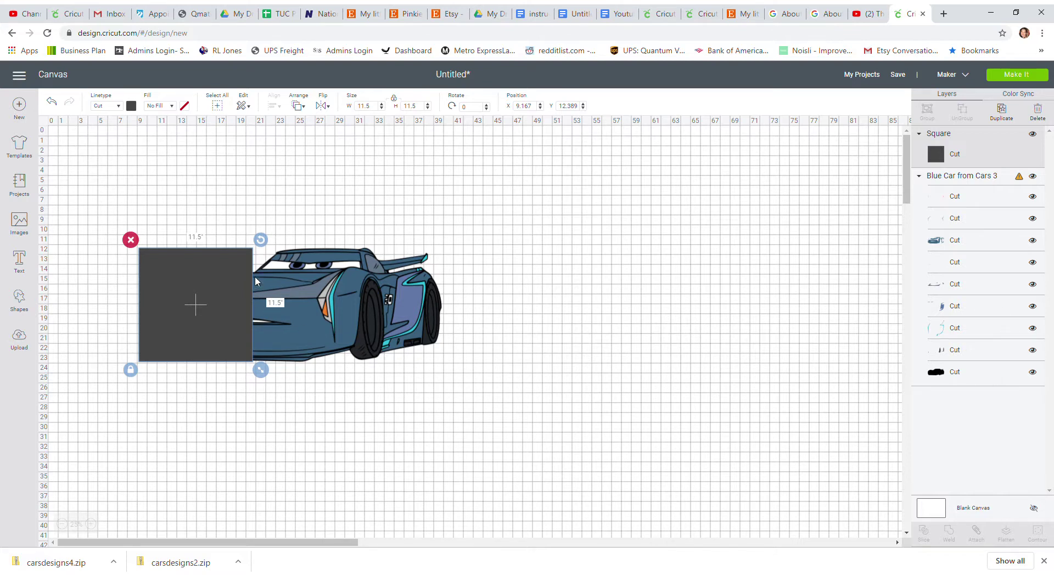
Make two copies of the 11.5-inch square and arrange the three squares in a row across the car.
left_click_drag(208, 294, 436, 297)
left_click(1008, 118)
left_click(1001, 112)
Position the first square, over the car's front end, exactly at X 10, Y 12.
left_click(201, 291)
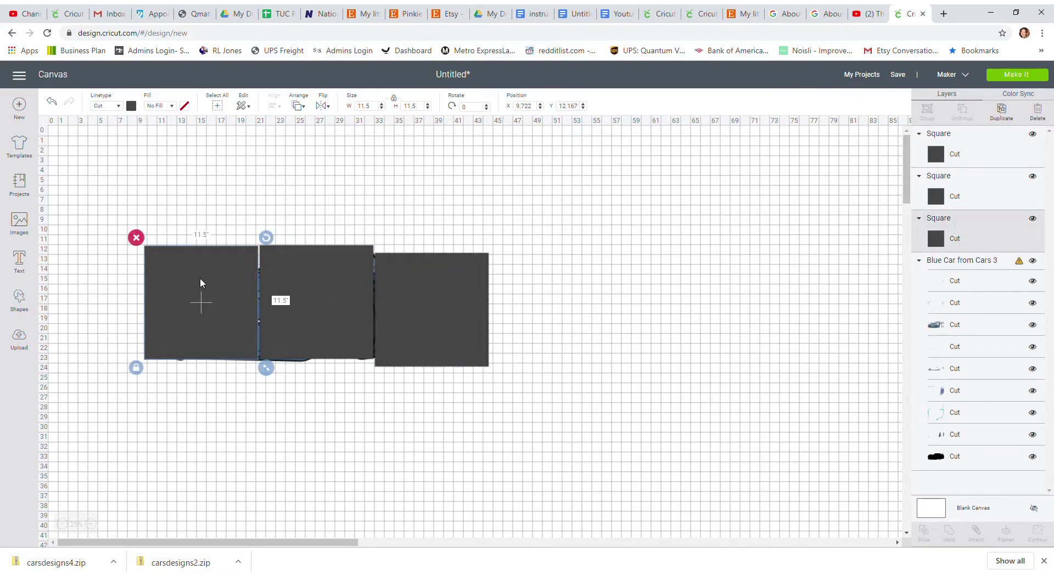
mouse_move(200, 278)
left_mouse_down()
mouse_move(202, 314)
mouse_move(203, 279)
left_mouse_up()
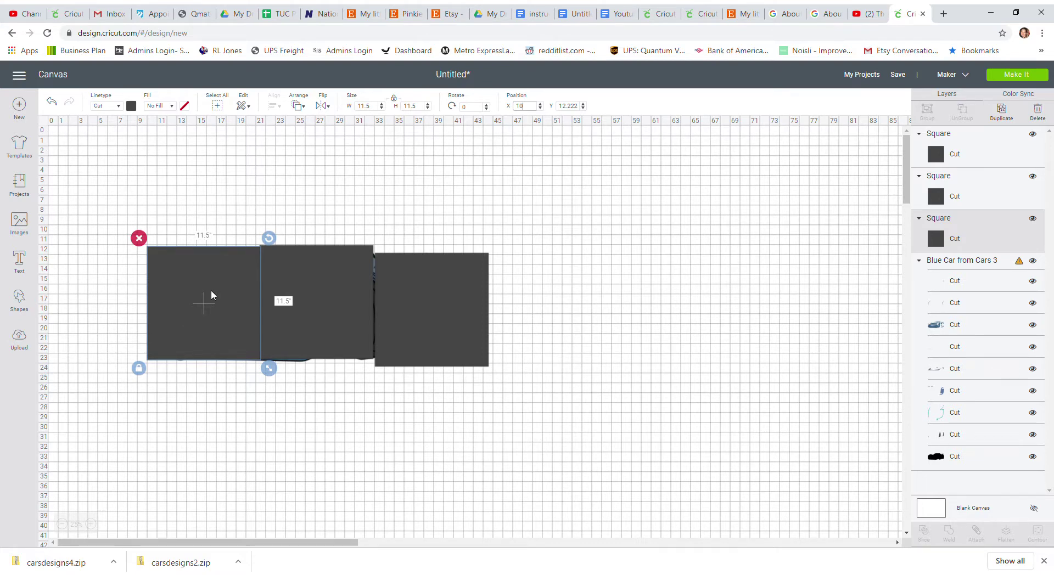
key("Return")
double_click(566, 110)
type("12")
key("Return")
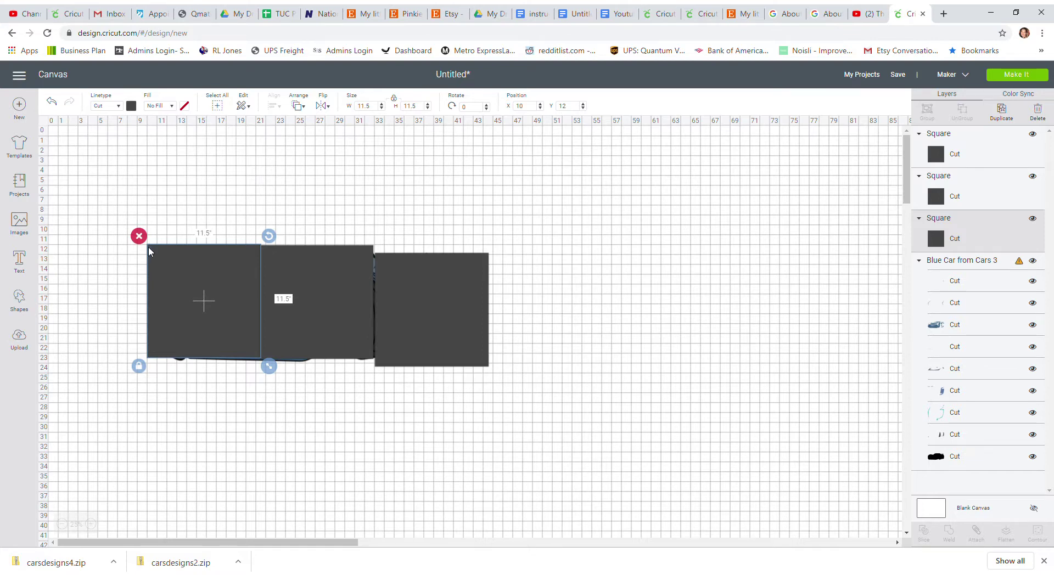
Position the middle square at X 21, Y 12.
left_click_drag(304, 266, 309, 267)
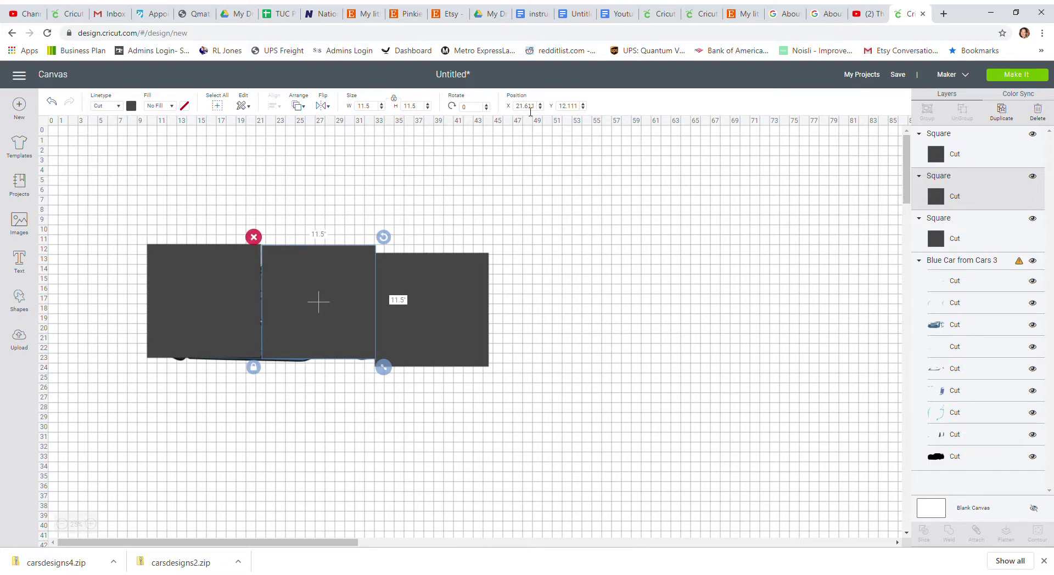
left_click(537, 107)
double_click(537, 107)
type("21")
key("Tab")
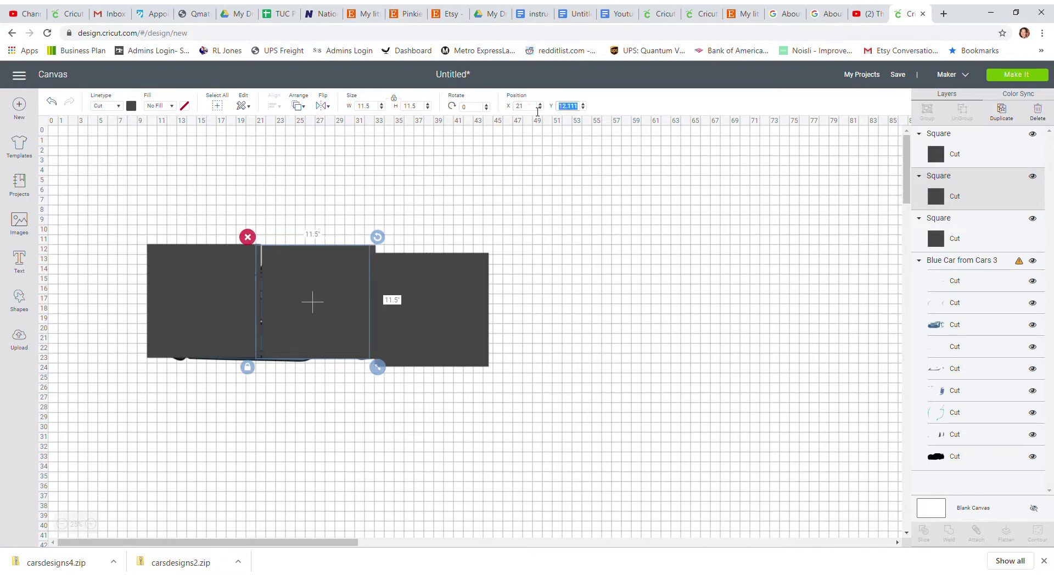
type("12")
key("Tab")
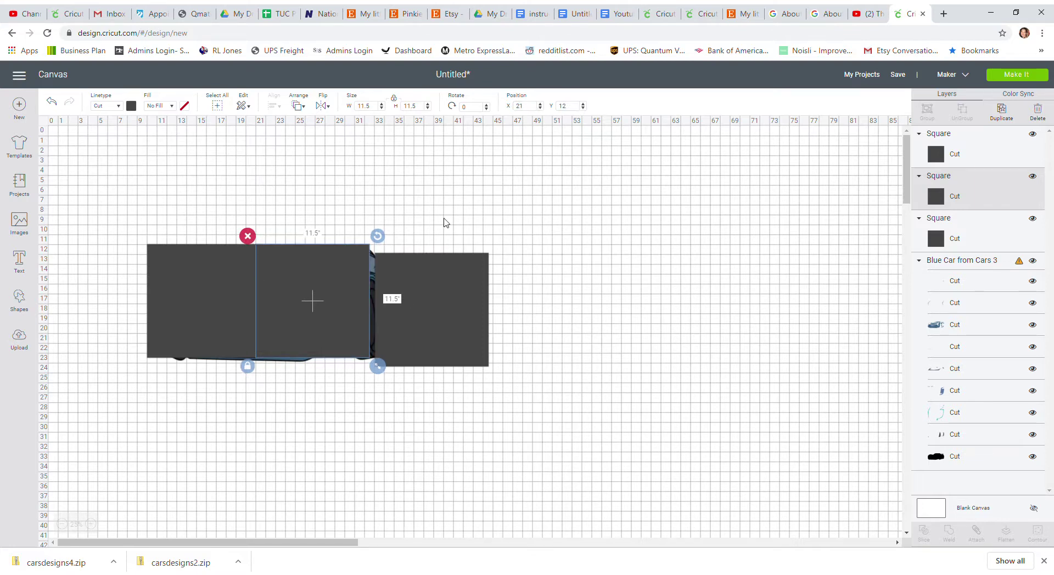
Move the third square up beside the middle square so it roughly lines up with the row.
left_click(211, 270)
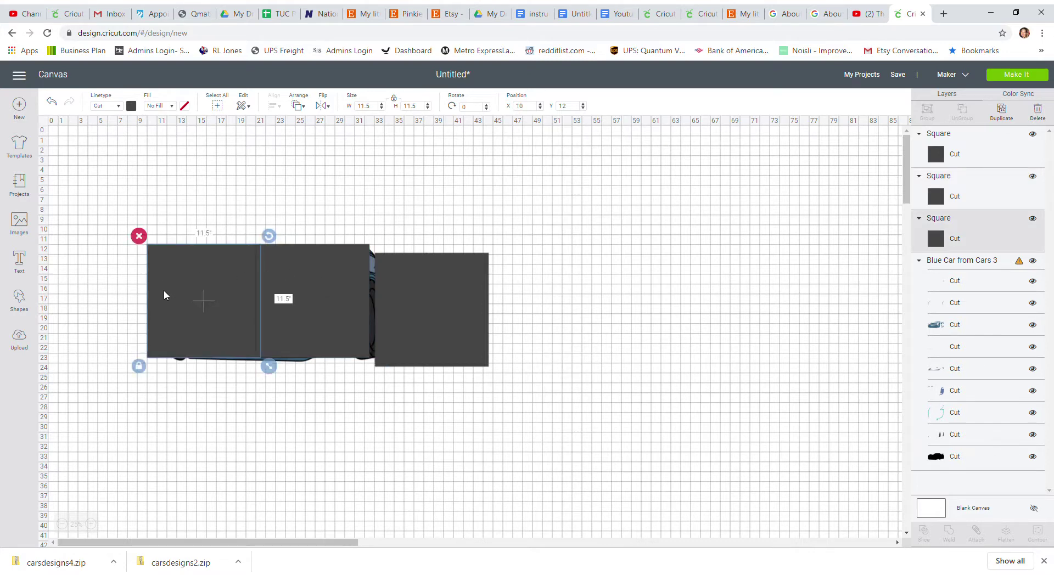
left_click(318, 265)
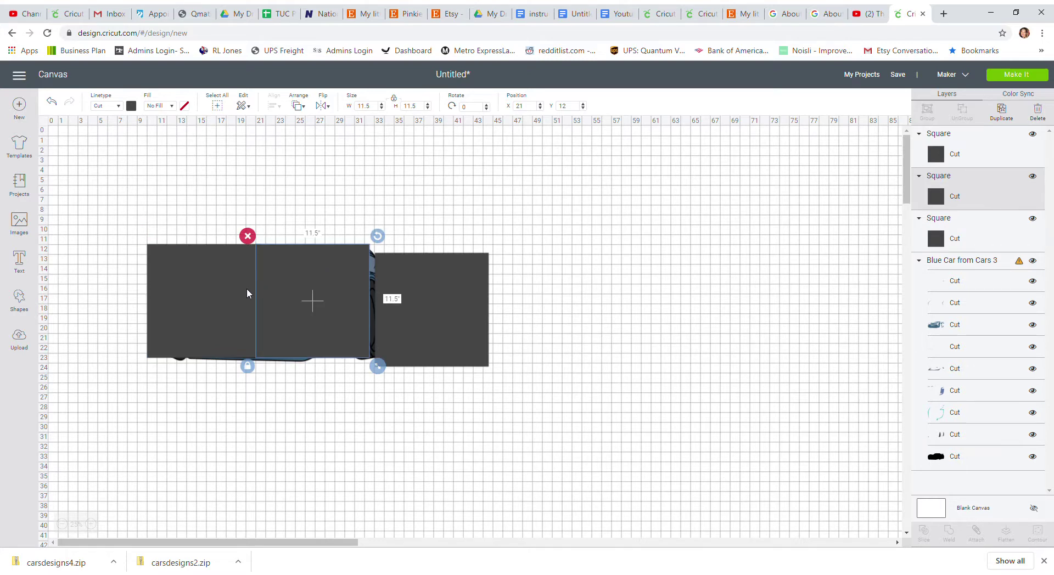
left_click_drag(418, 285, 417, 271)
Set the middle square's X position to 21.5 so it meets the first square's edge without overlapping.
left_click(285, 288)
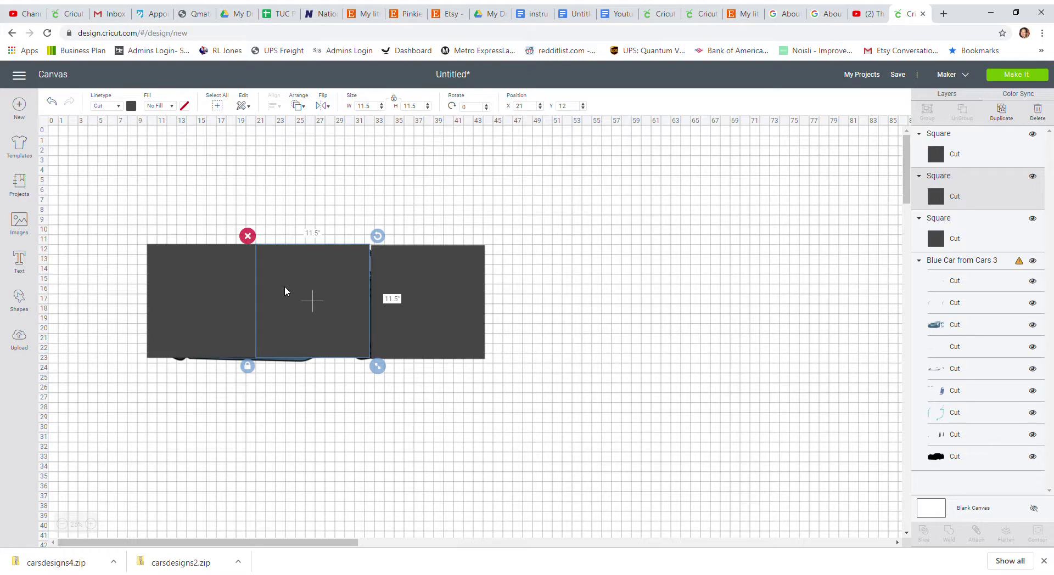
left_click(224, 299)
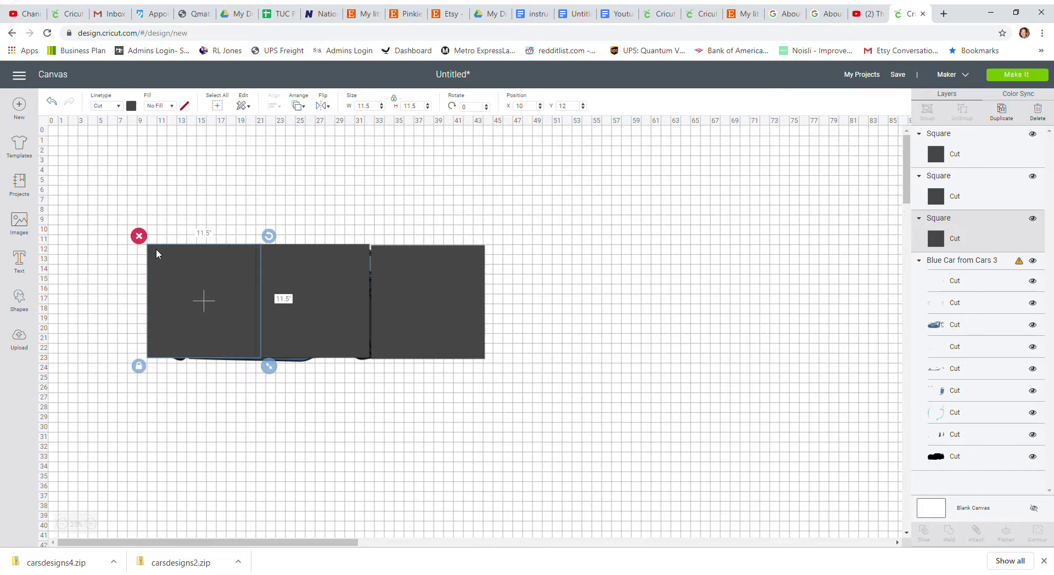
left_click(280, 265)
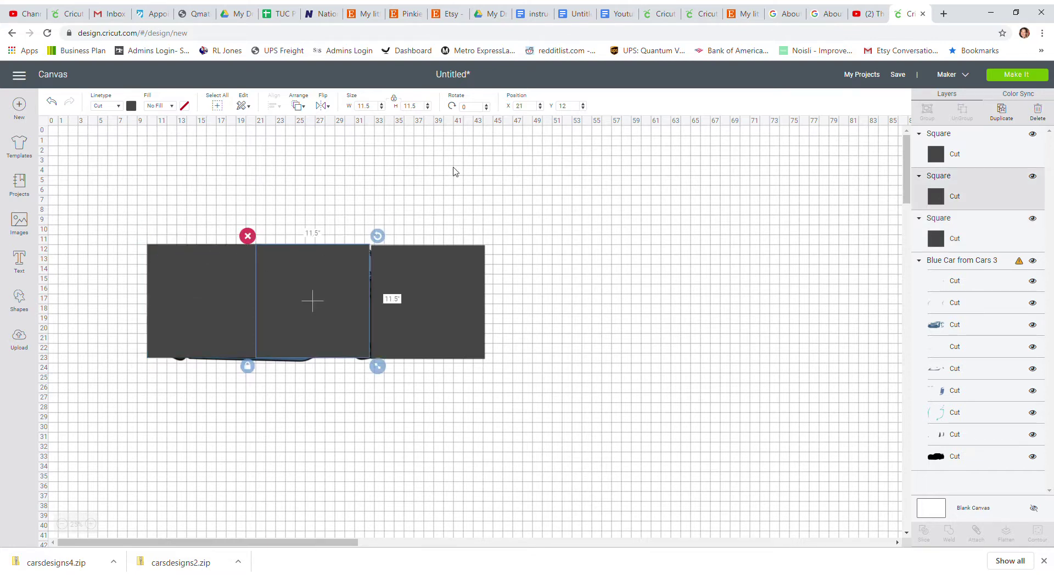
left_click(533, 108)
type(".5")
key("Return")
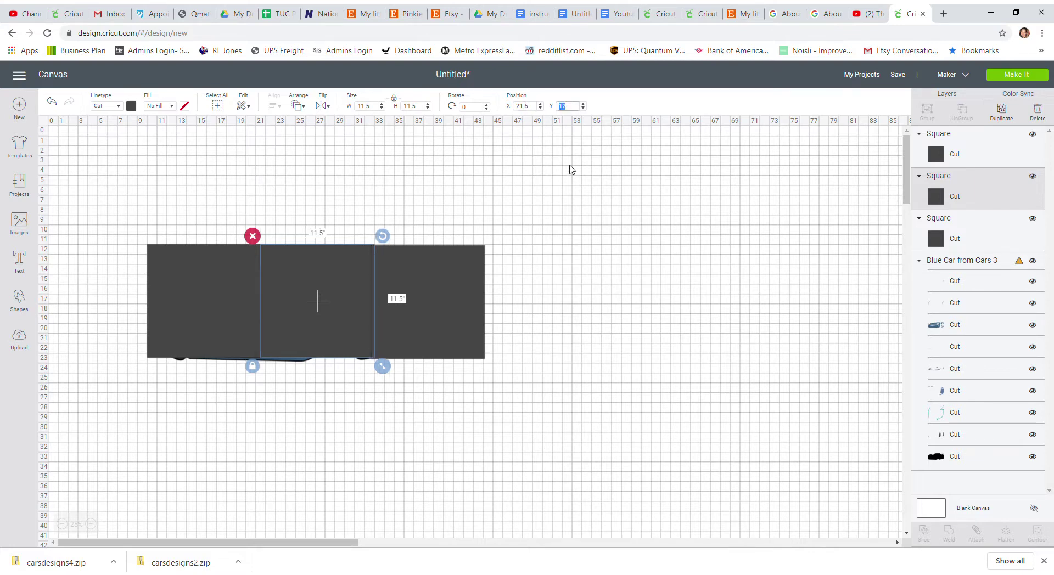
Position the third square, over the car's rear, at X 33, Y 12.
mouse_move(429, 302)
left_mouse_down()
mouse_move(443, 303)
mouse_move(433, 302)
left_mouse_up()
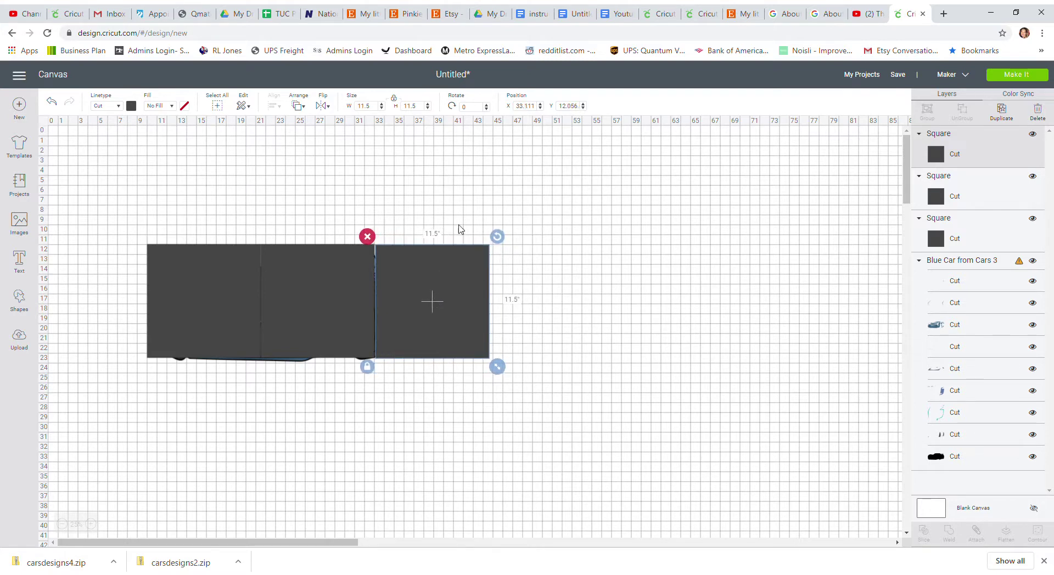
double_click(534, 108)
type("33")
key("Tab")
type("12")
key("Return")
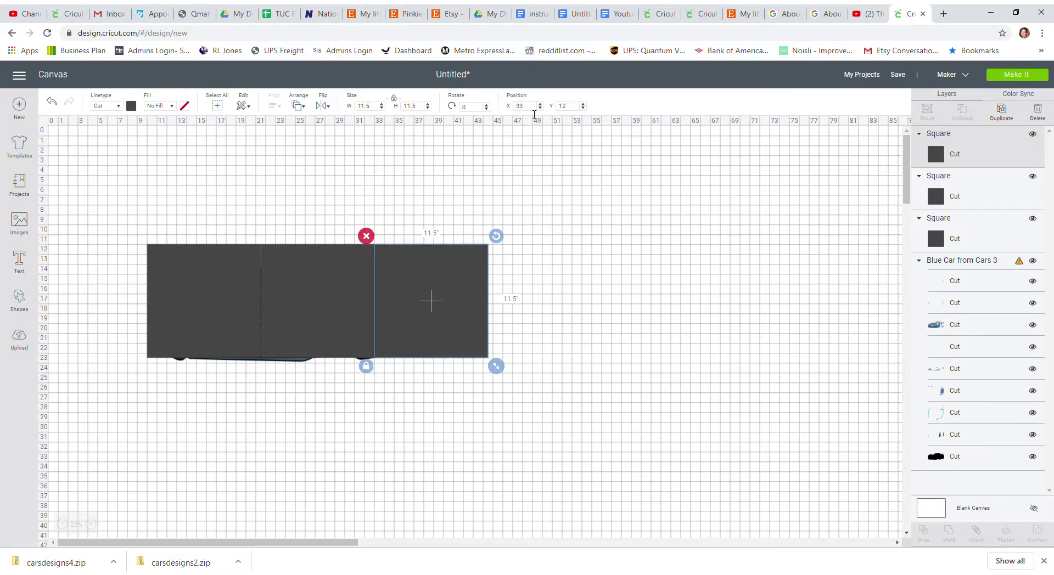
Bring the whole Blue Car from Cars 3 group in front of the three squares.
left_click(648, 285)
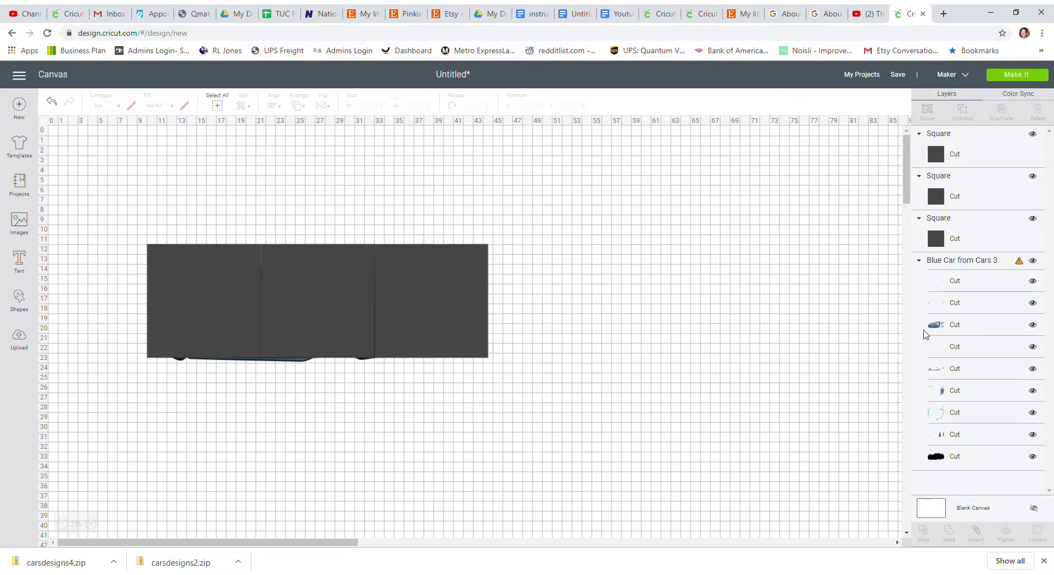
left_click(984, 266)
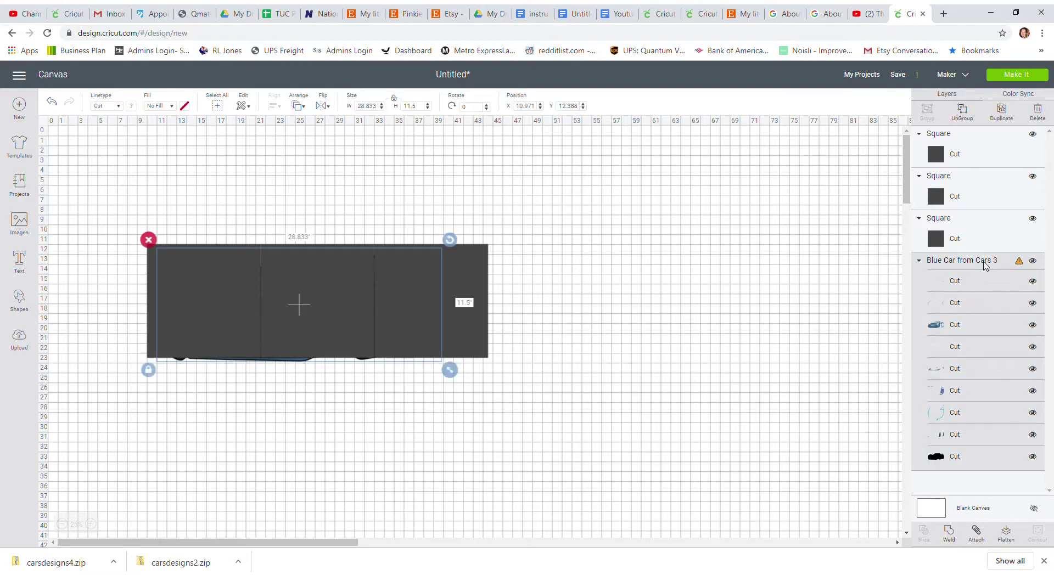
left_click(299, 107)
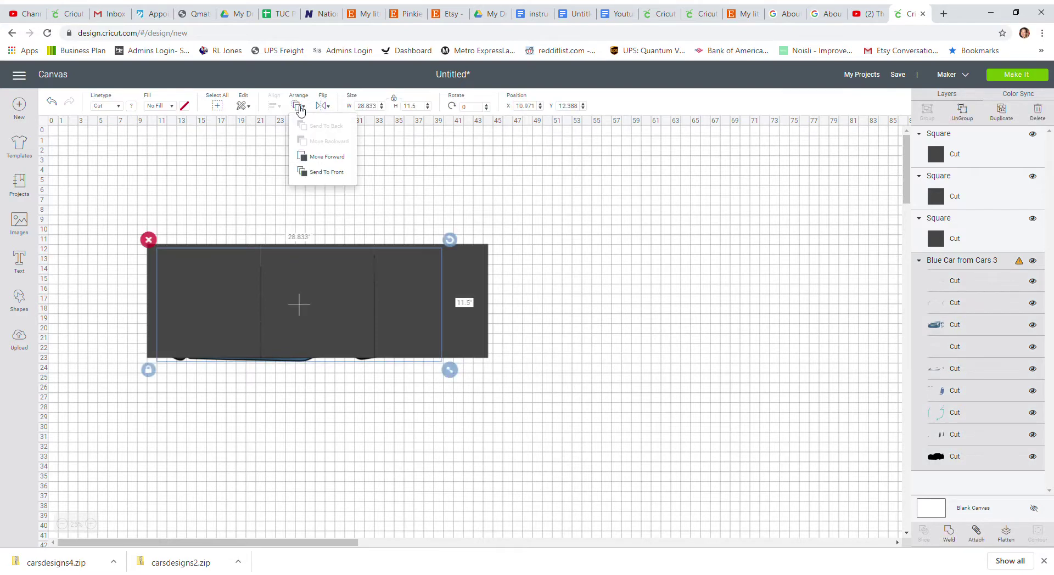
left_click(328, 172)
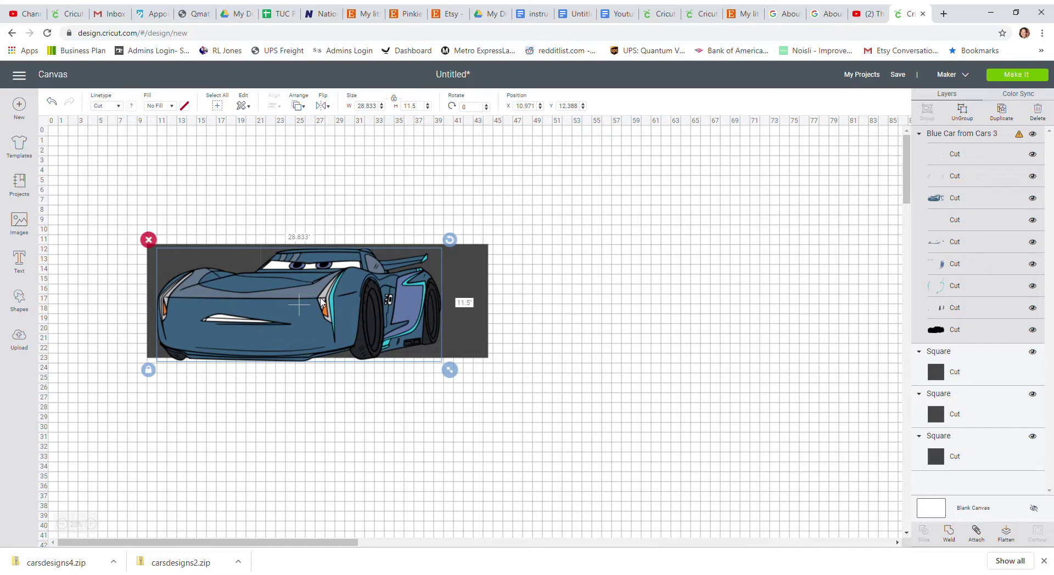
Nudge the car group over the row of squares, to about X 11.14, Y 12.06.
left_click_drag(321, 302, 324, 298)
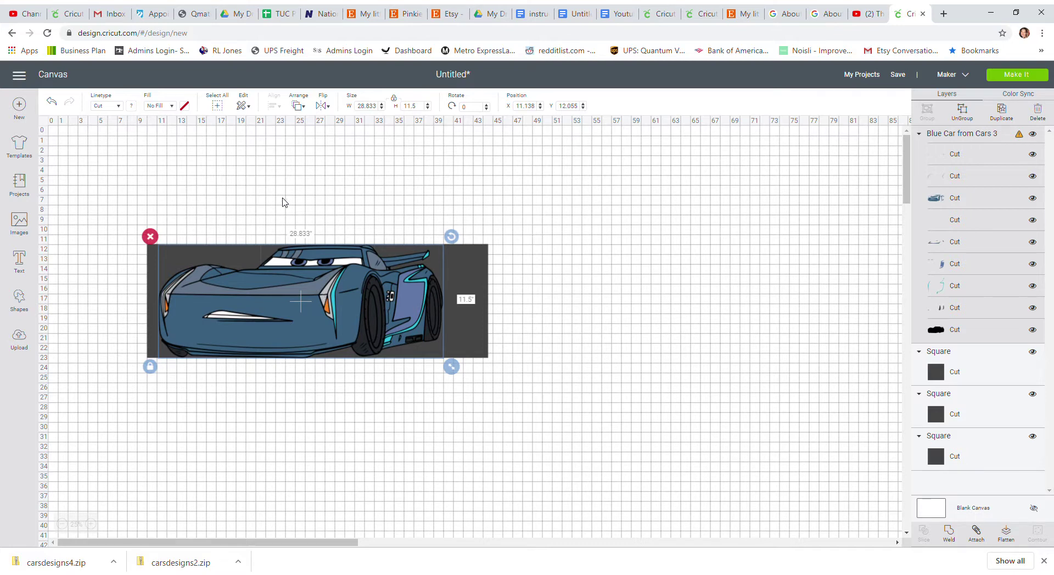
left_click(283, 191)
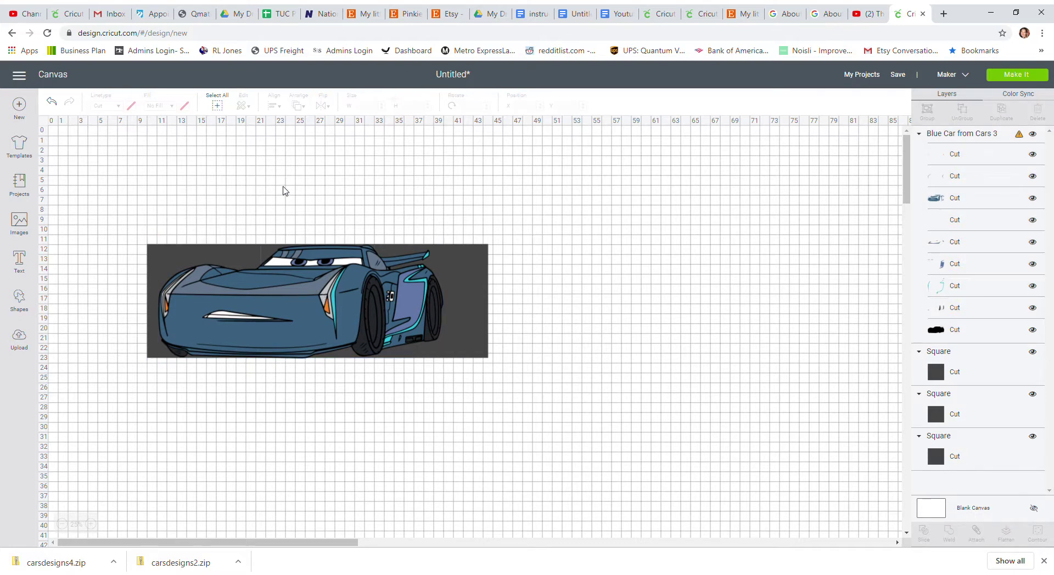
left_click(282, 290)
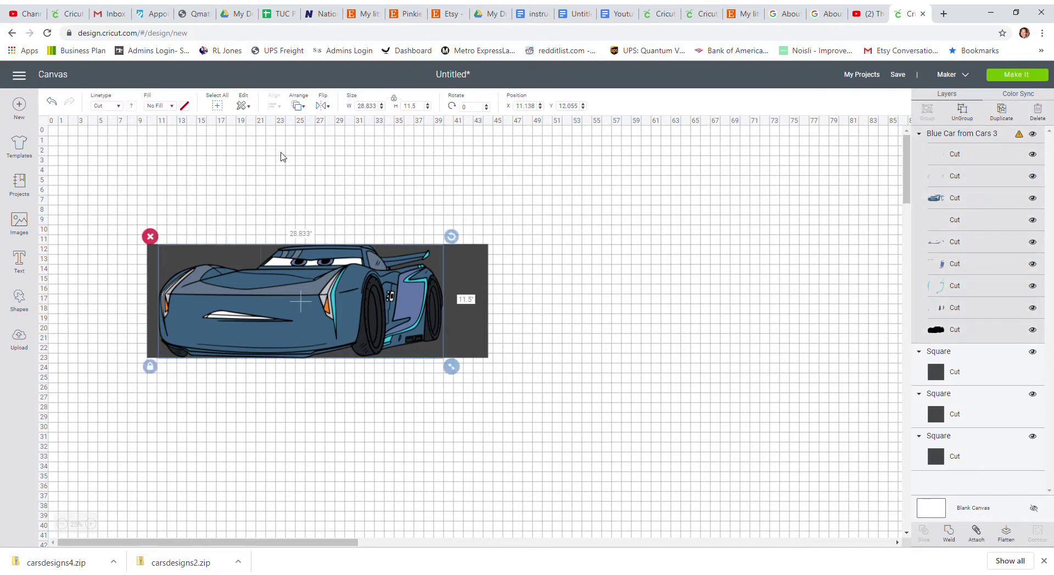
left_click(240, 176)
Align the car group and the middle square along their top edges.
left_click_drag(141, 212, 557, 387)
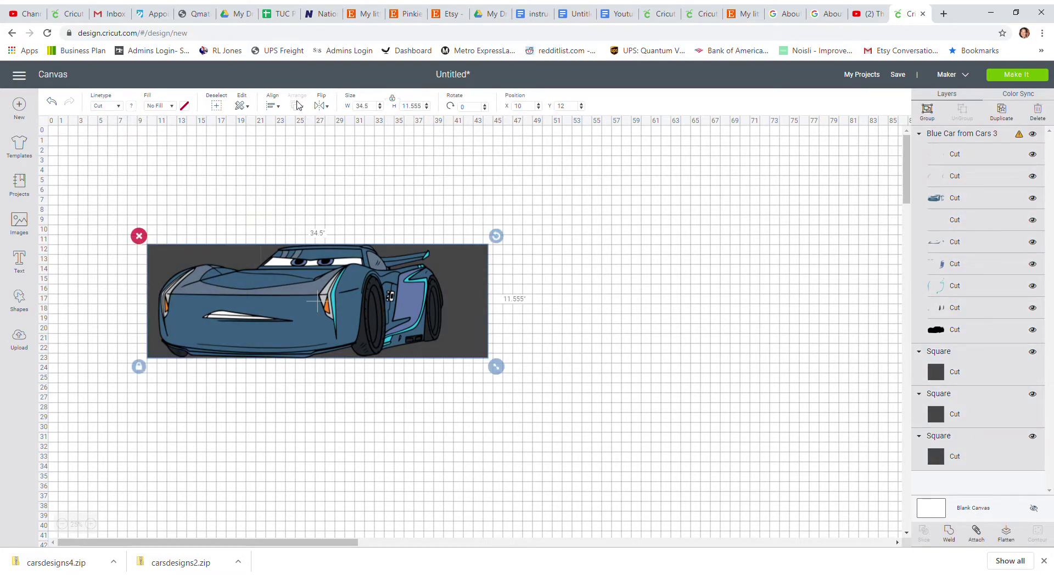
left_click(299, 172)
left_click_drag(284, 194, 322, 387)
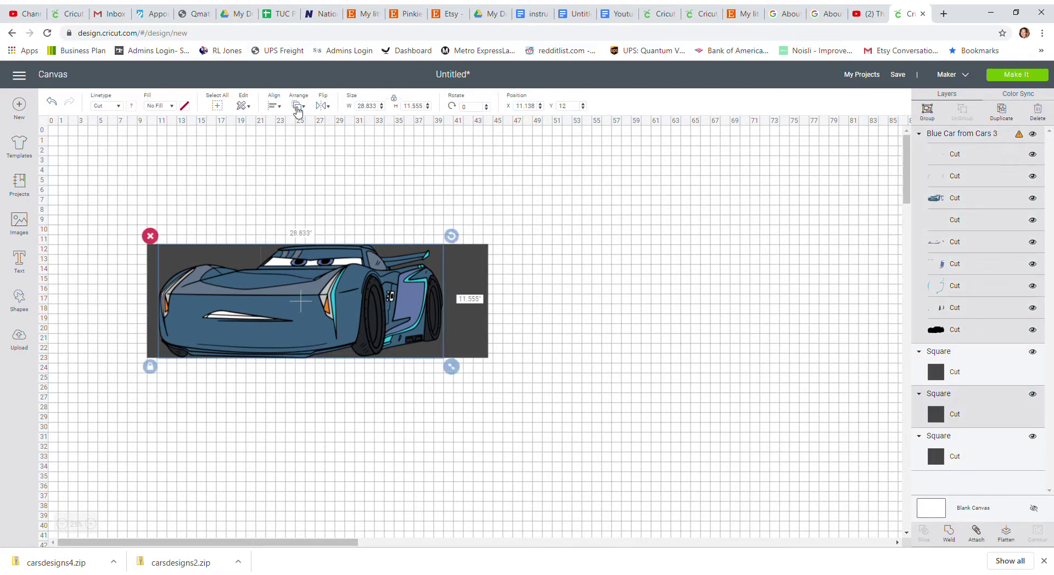
left_click(280, 109)
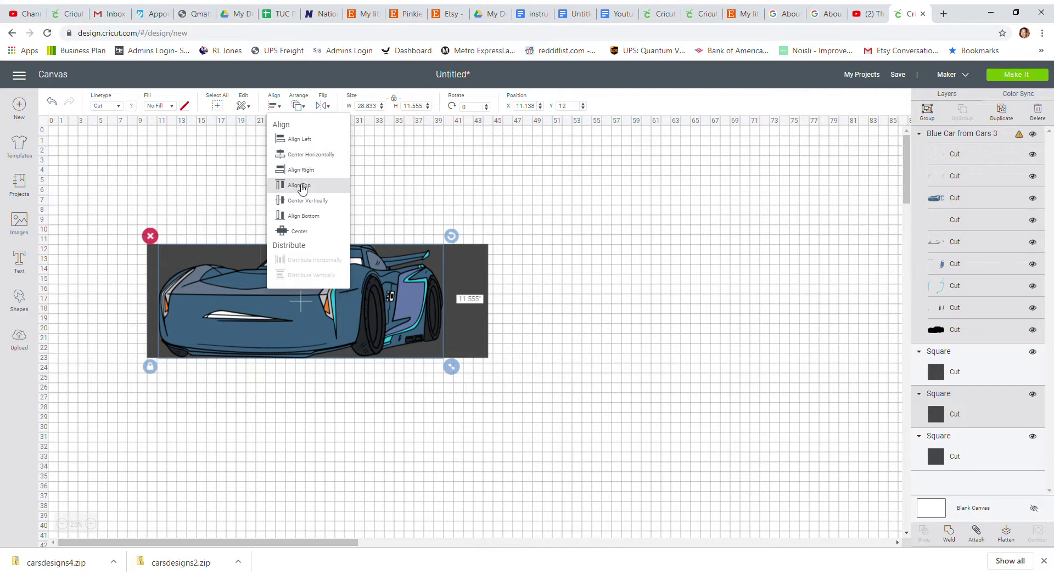
left_click(301, 185)
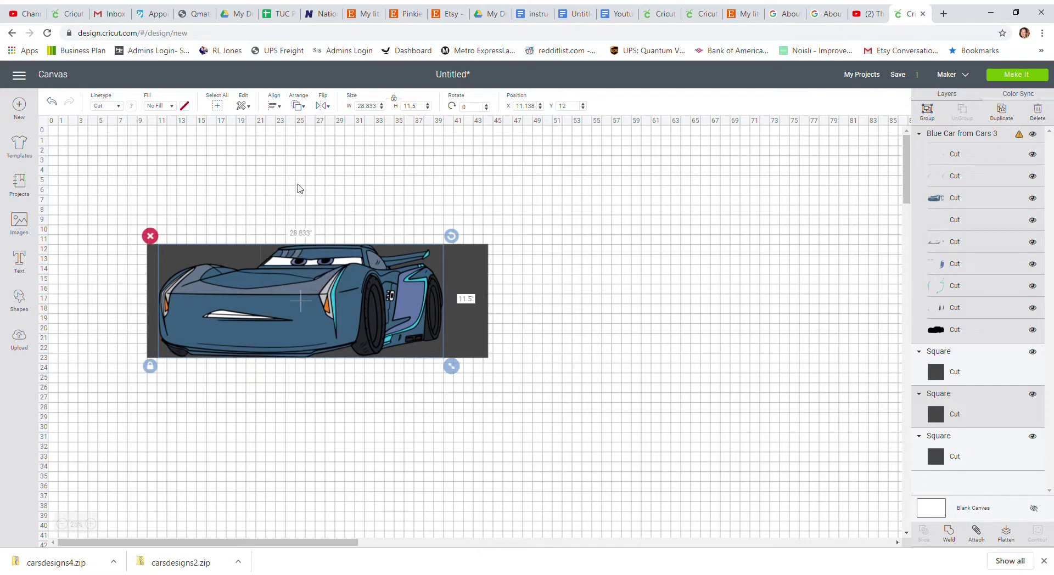
left_click(350, 189)
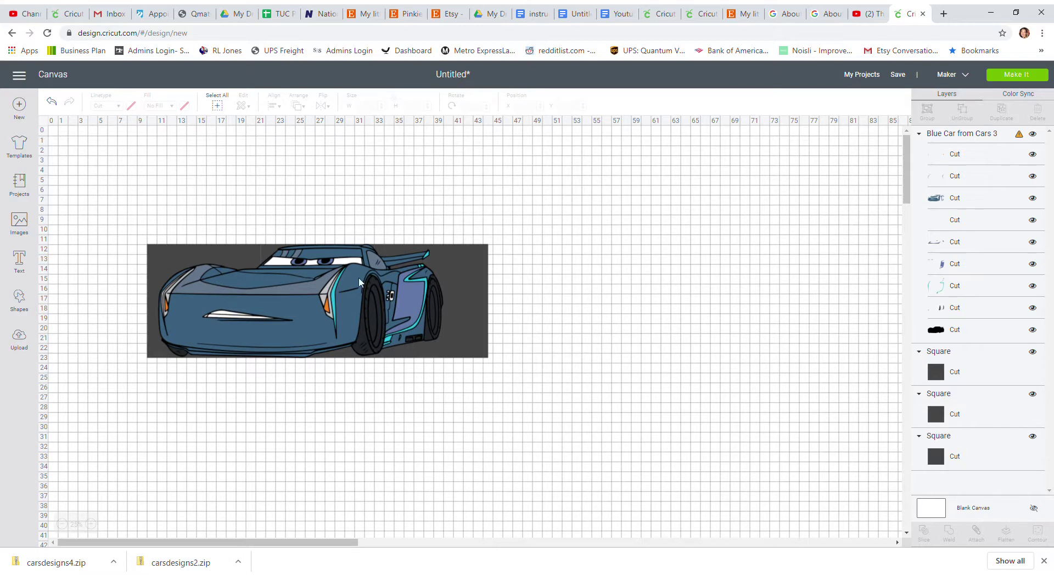
Send the car group behind the three squares and bring it back to the front.
left_click(299, 318)
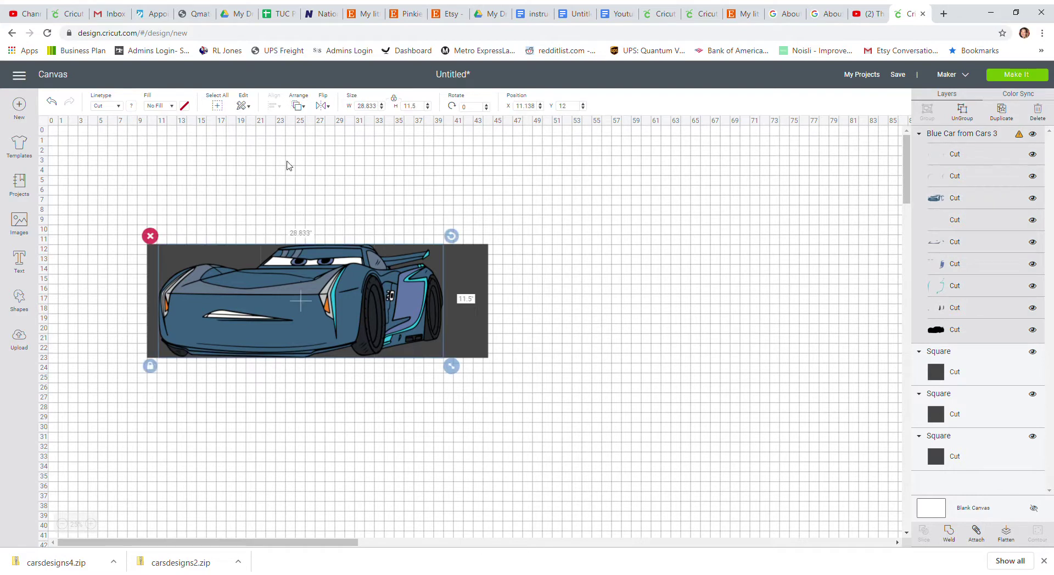
left_click(298, 106)
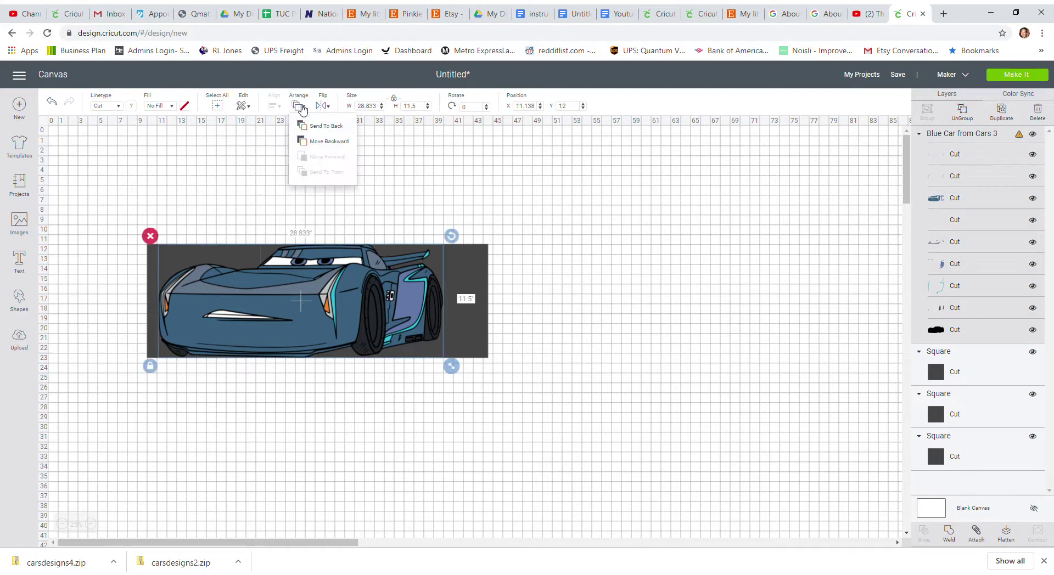
left_click(317, 142)
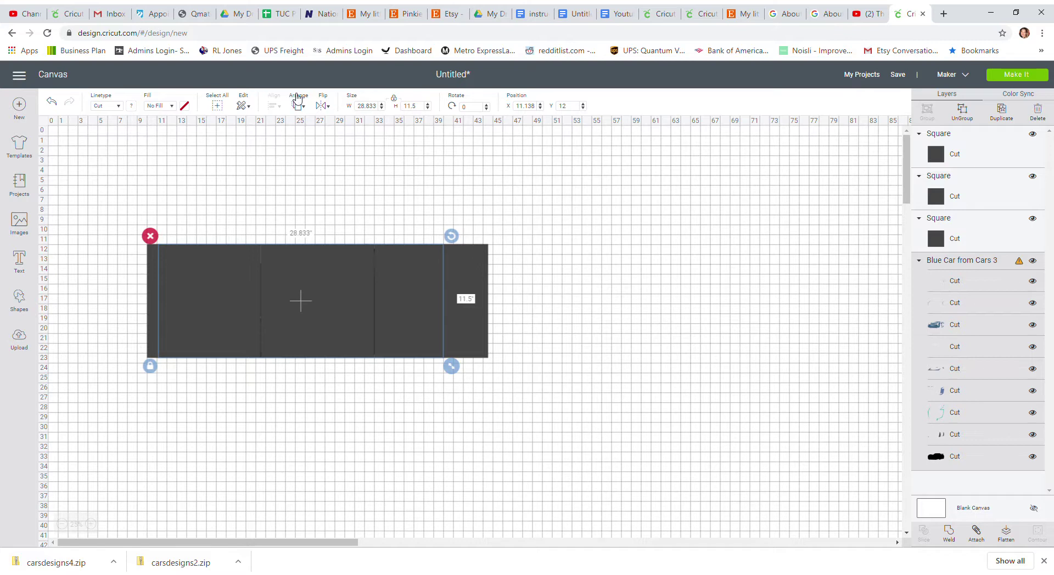
left_click(298, 105)
left_click(307, 171)
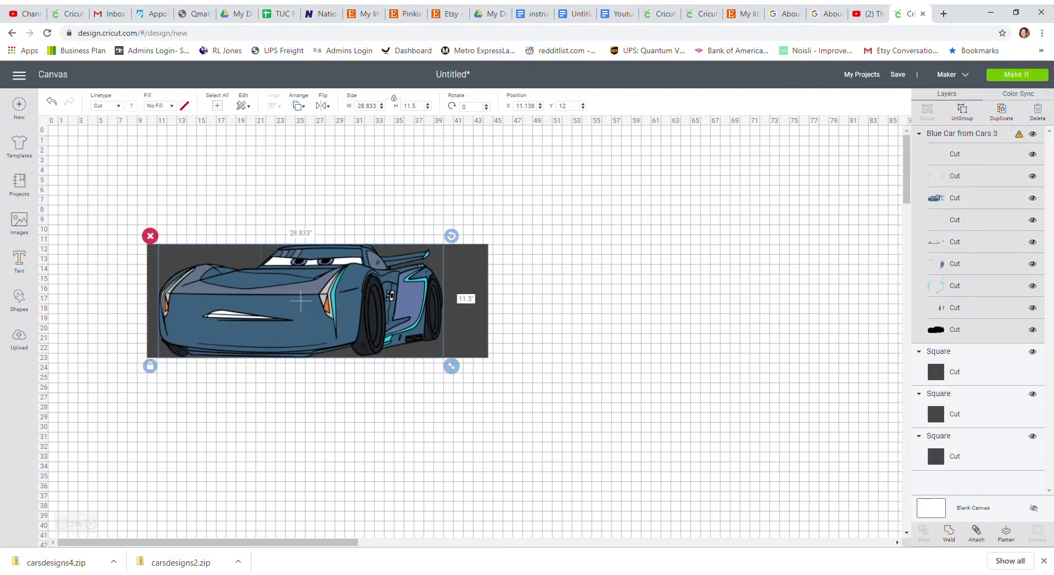
Examine close up where the seams between the three squares fall across the car, from its front to its rear.
left_click(91, 524)
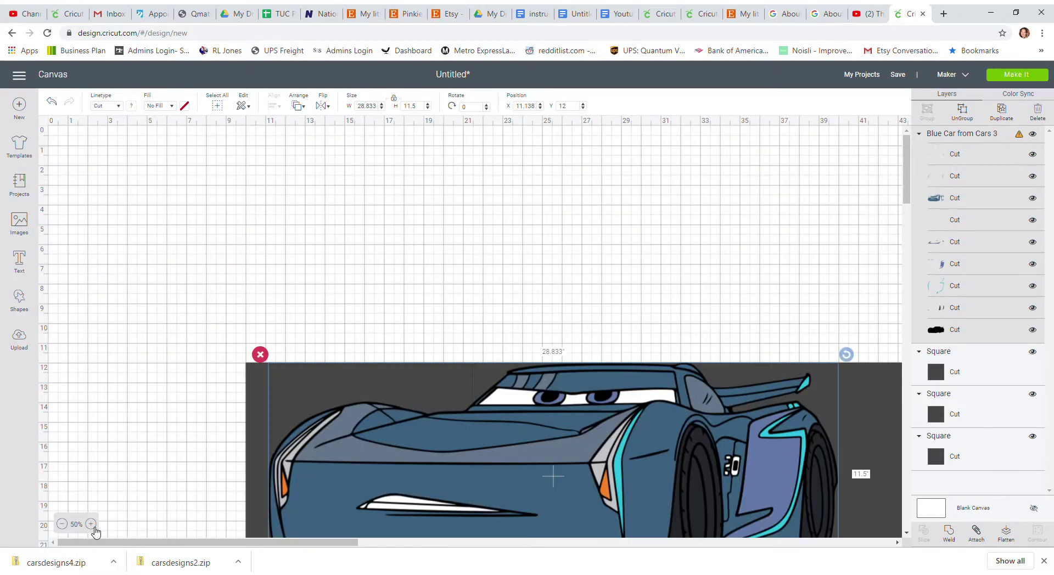
left_click(91, 525)
left_click_drag(131, 543, 212, 542)
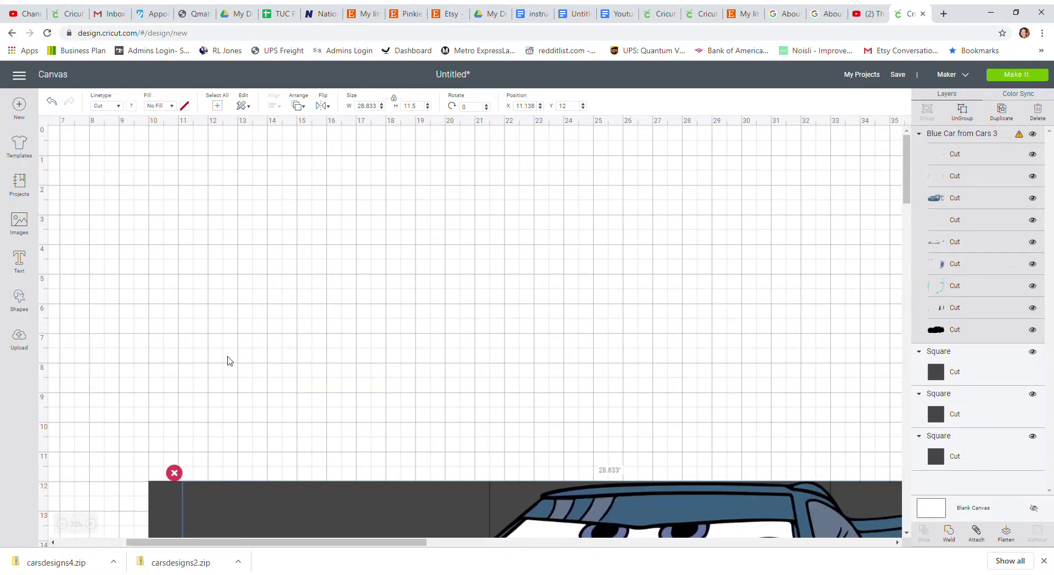
scroll(229, 360, "down", 5)
scroll(227, 358, "down", 1)
scroll(227, 354, "down", 3)
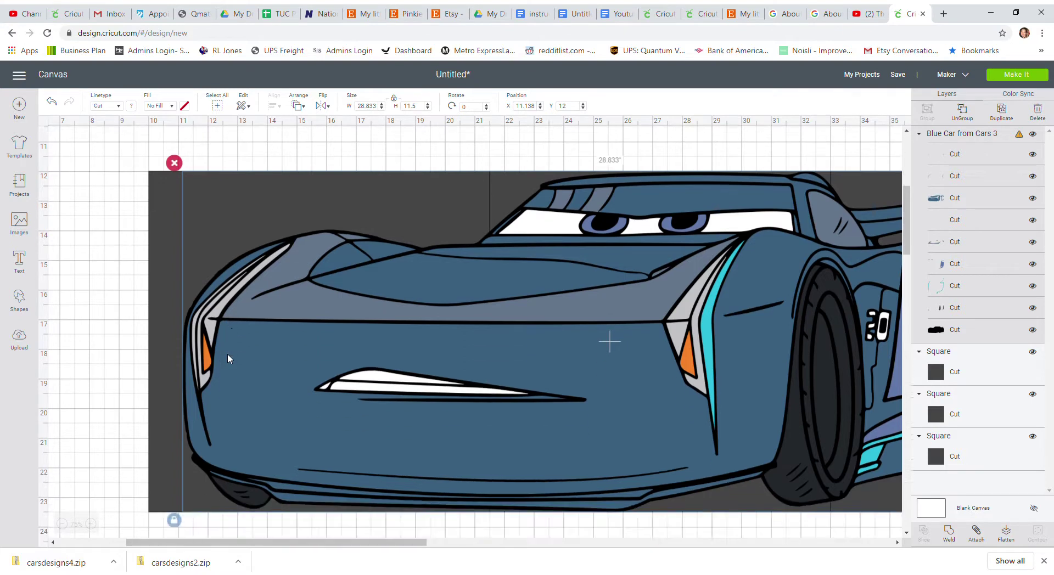
left_click(112, 350)
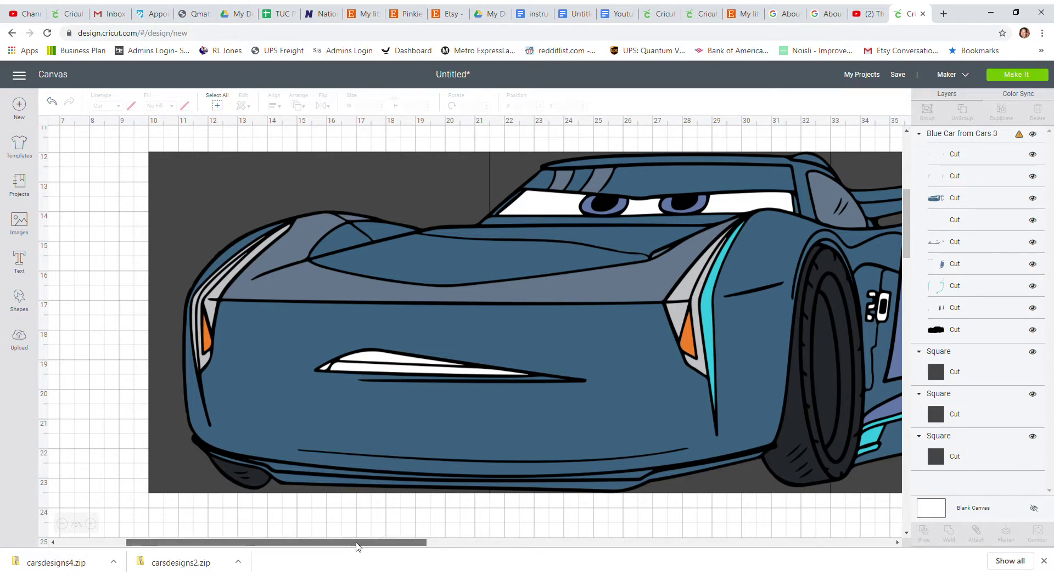
left_click_drag(357, 546, 467, 546)
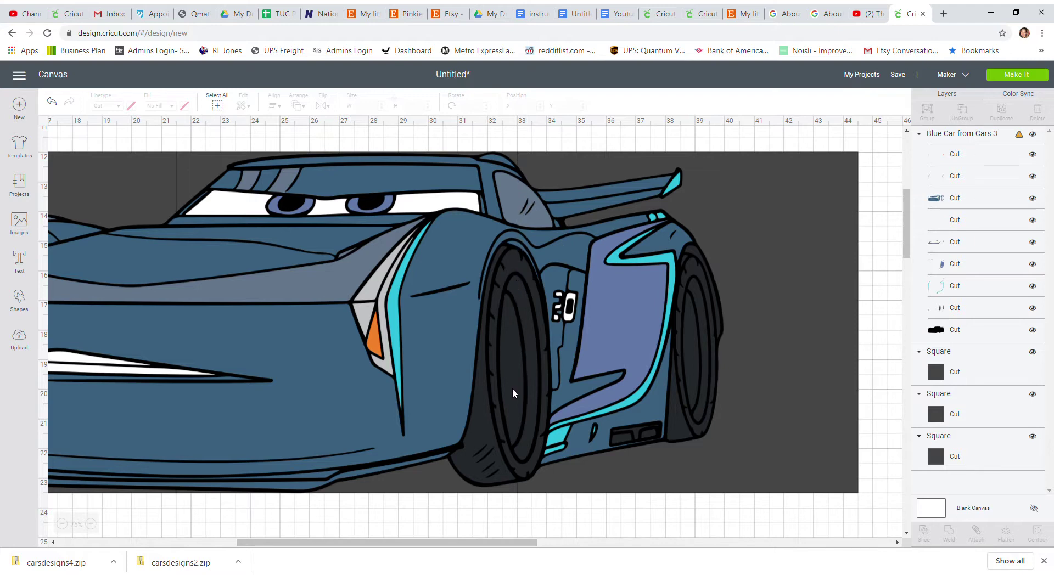
left_click_drag(520, 542, 429, 547)
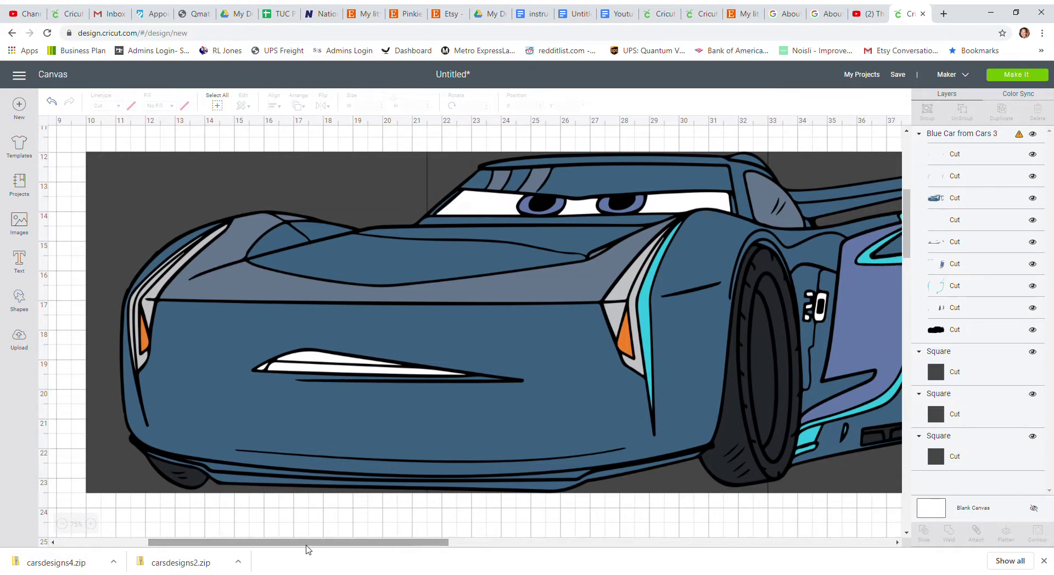
left_click(68, 525)
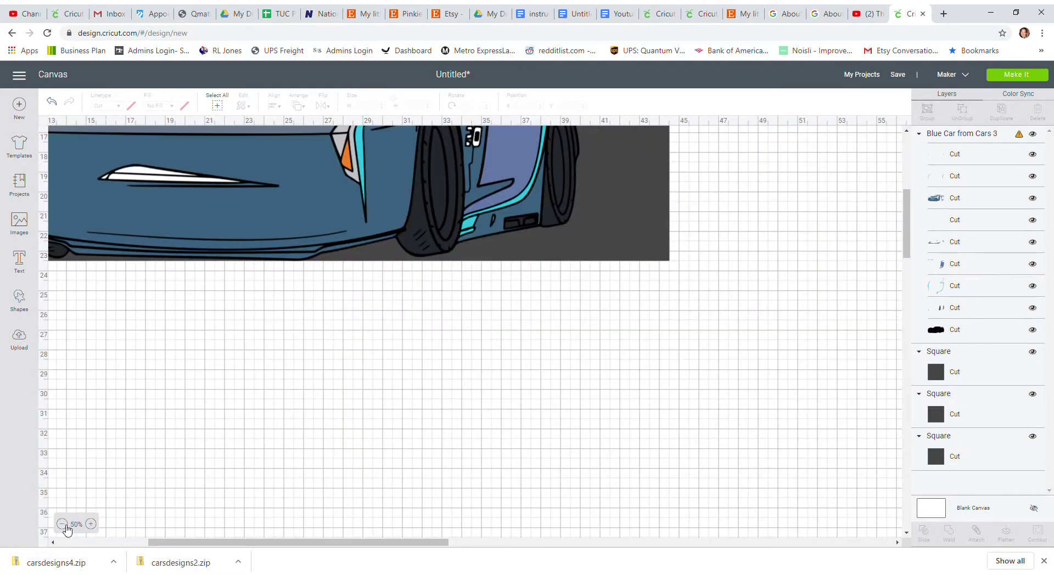
left_click(69, 526)
left_click_drag(221, 545, 130, 545)
scroll(223, 395, "up", 5)
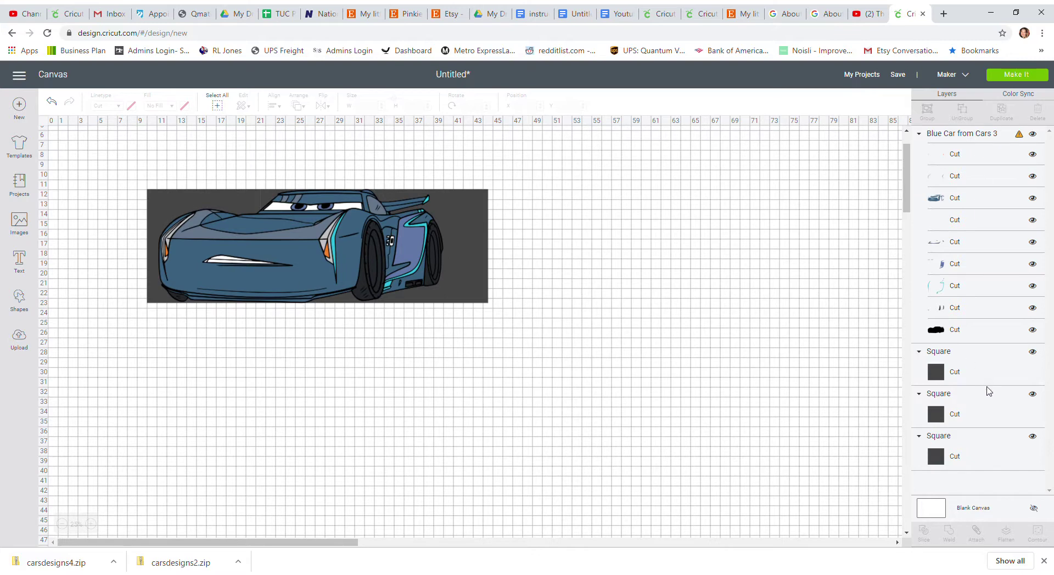
Duplicate all three squares and place the copied row on the empty canvas behind the car's rear, level with the original row.
left_click(988, 375)
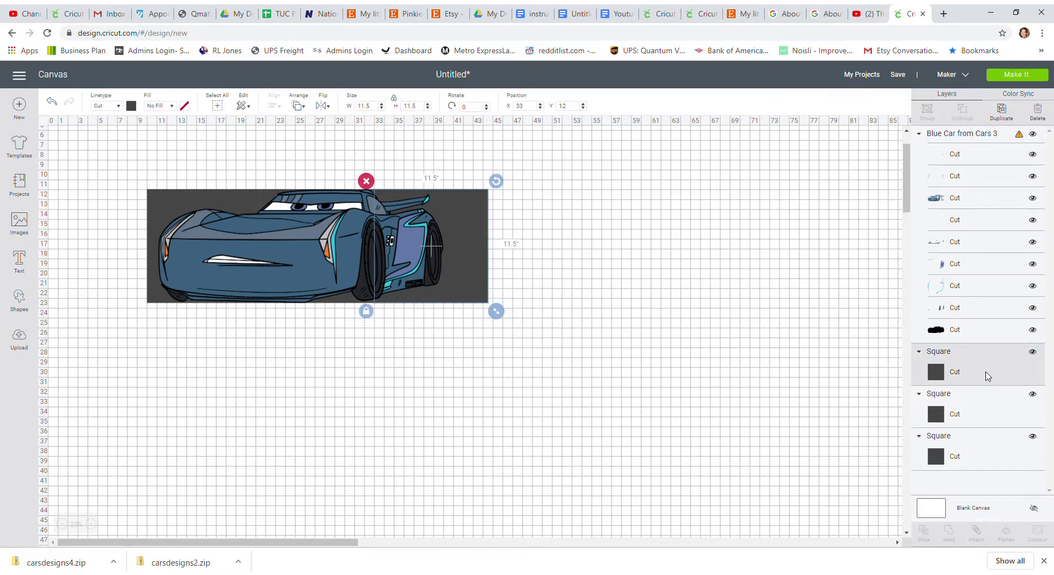
left_click(988, 418, "shift")
left_click(986, 447, "shift")
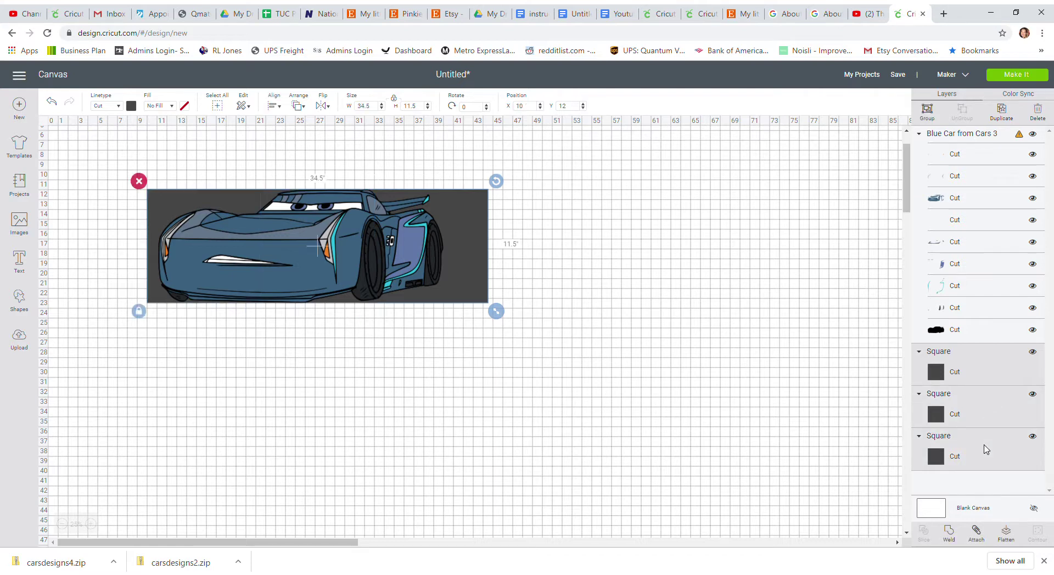
left_click(1007, 113)
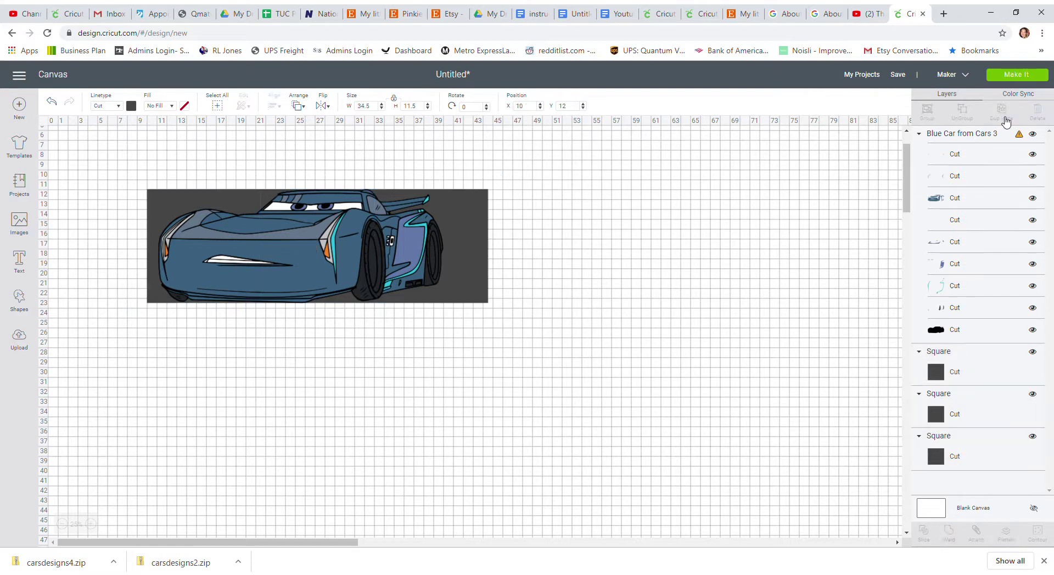
left_click_drag(449, 235, 819, 225)
left_click(619, 432)
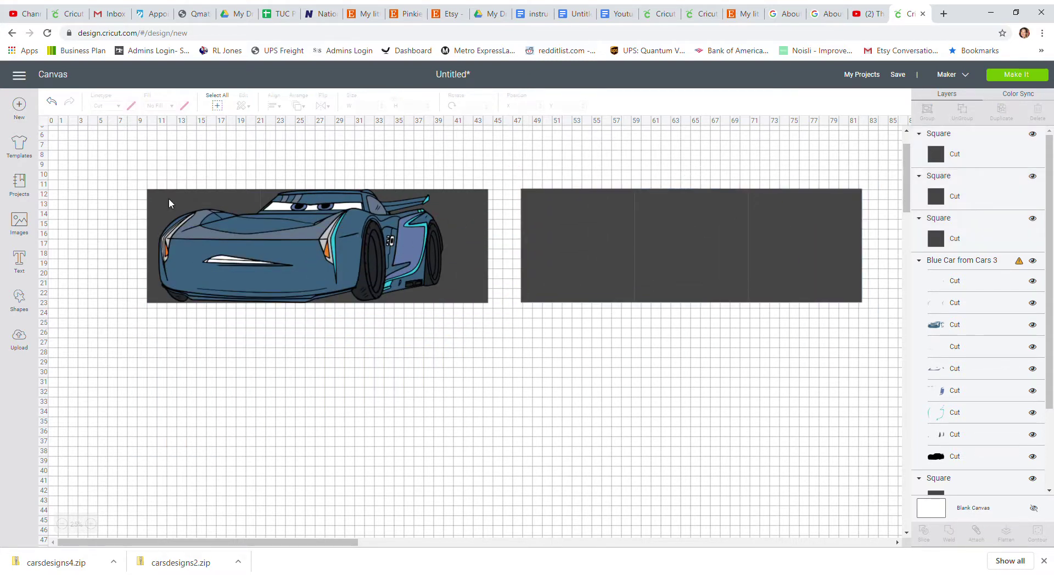
left_click(264, 253)
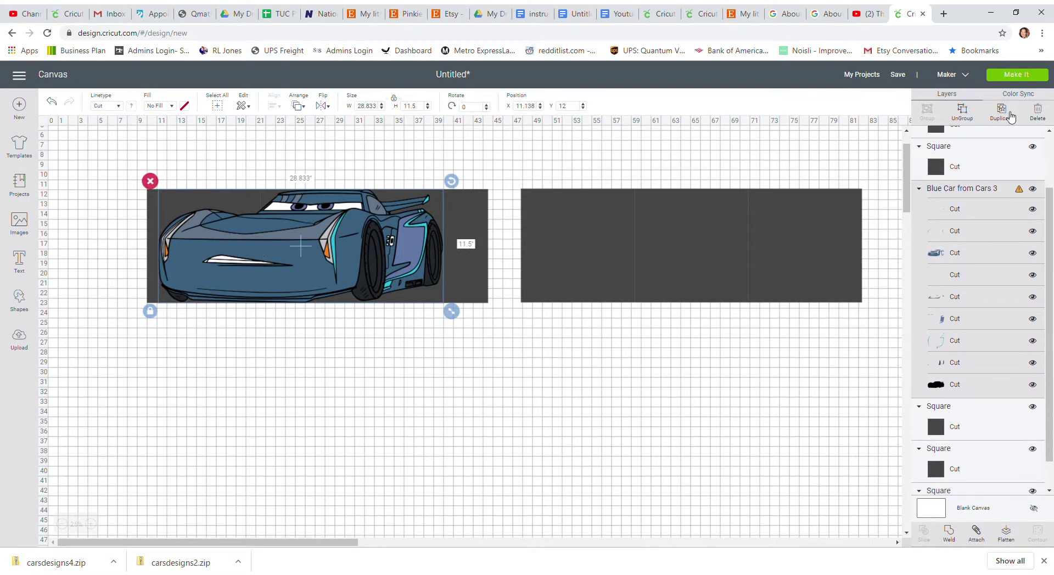
key("Right")
key("Down")
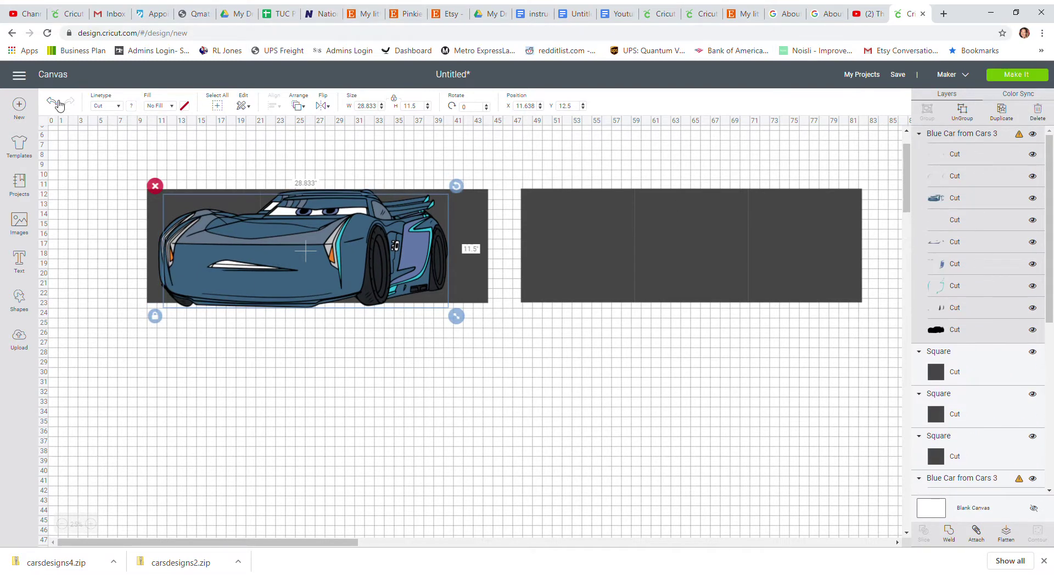
left_click(54, 102)
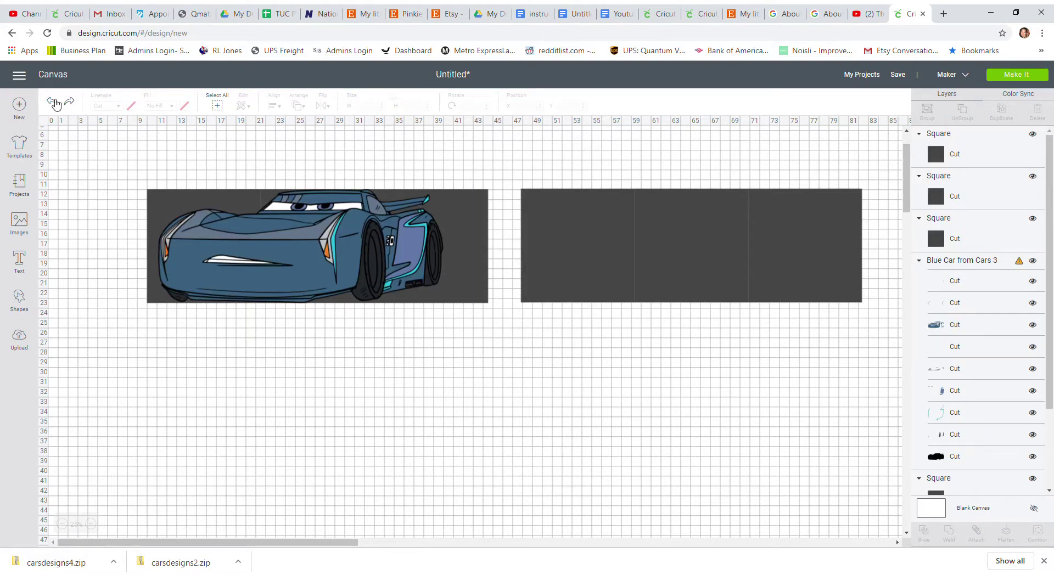
Ungroup the car and move its orange and light grey headlight layers onto the empty canvas below.
left_click(244, 273)
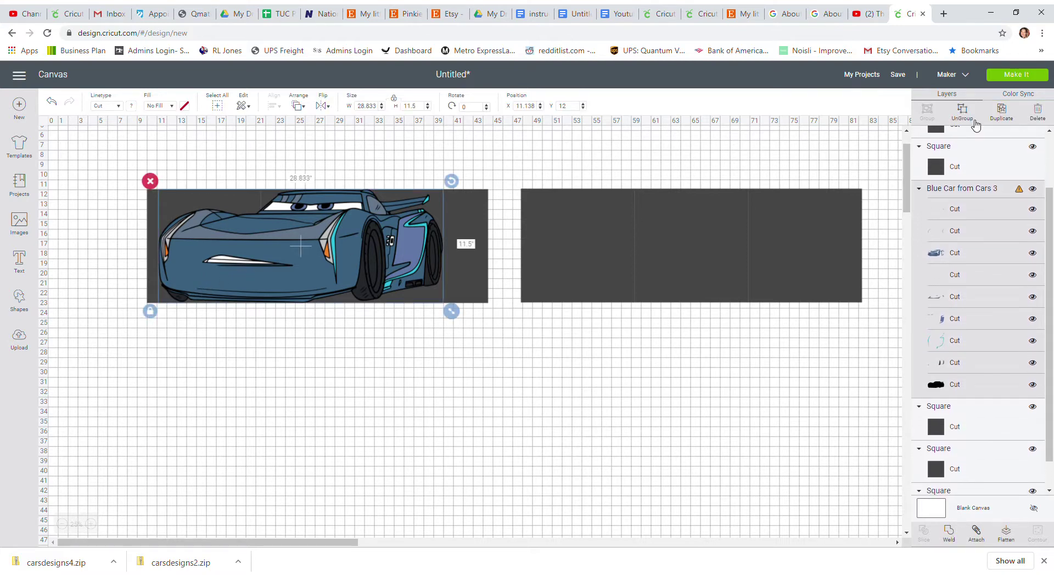
left_click(962, 109)
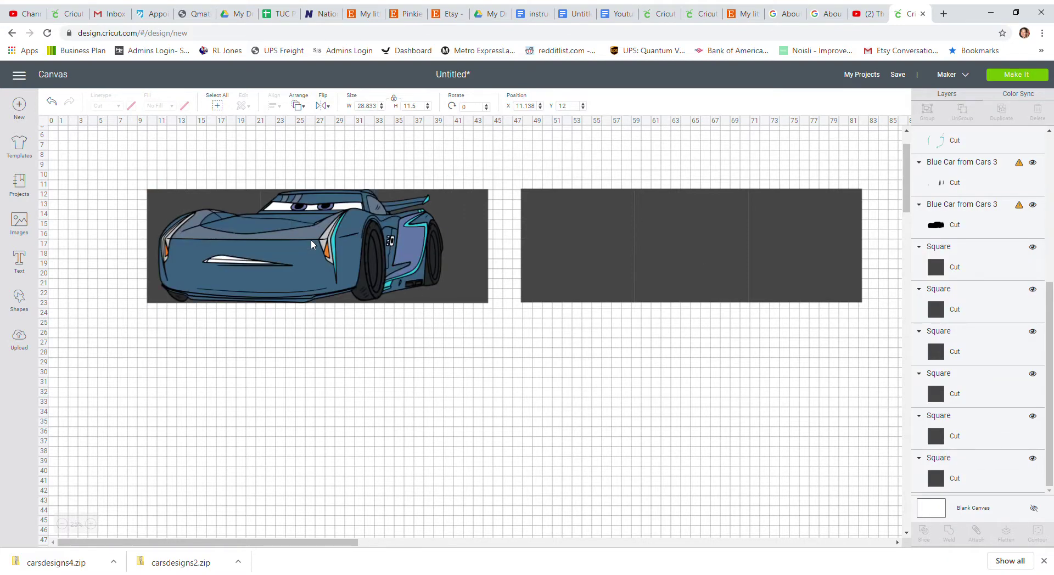
left_click_drag(379, 291, 532, 376)
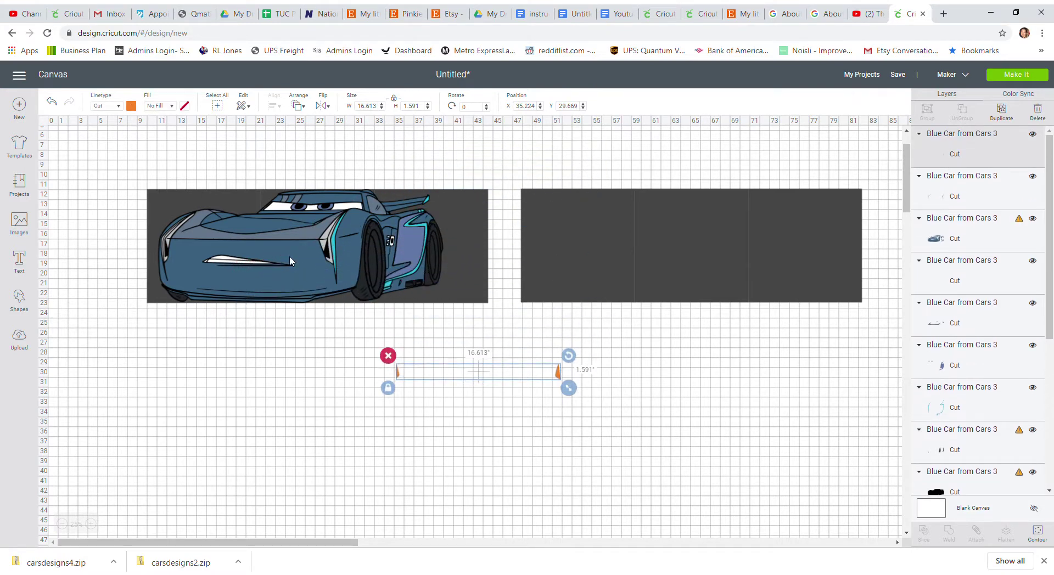
left_click_drag(291, 261, 508, 389)
Move the blue body layer onto the copied squares, and the white and slate grey layers onto the canvas below them.
left_click_drag(294, 258, 684, 258)
left_click_drag(307, 237, 638, 364)
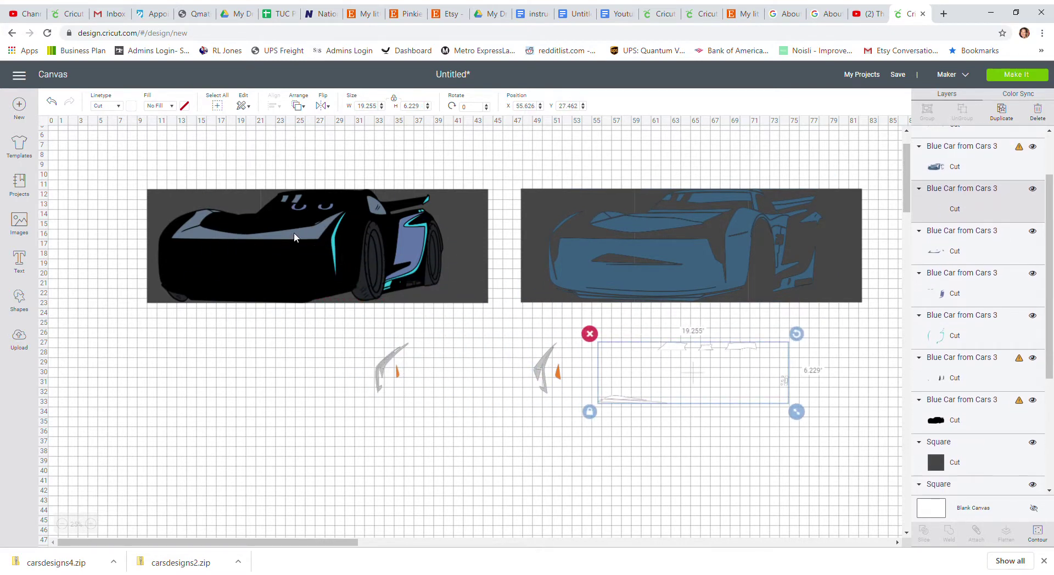
left_click_drag(294, 237, 726, 430)
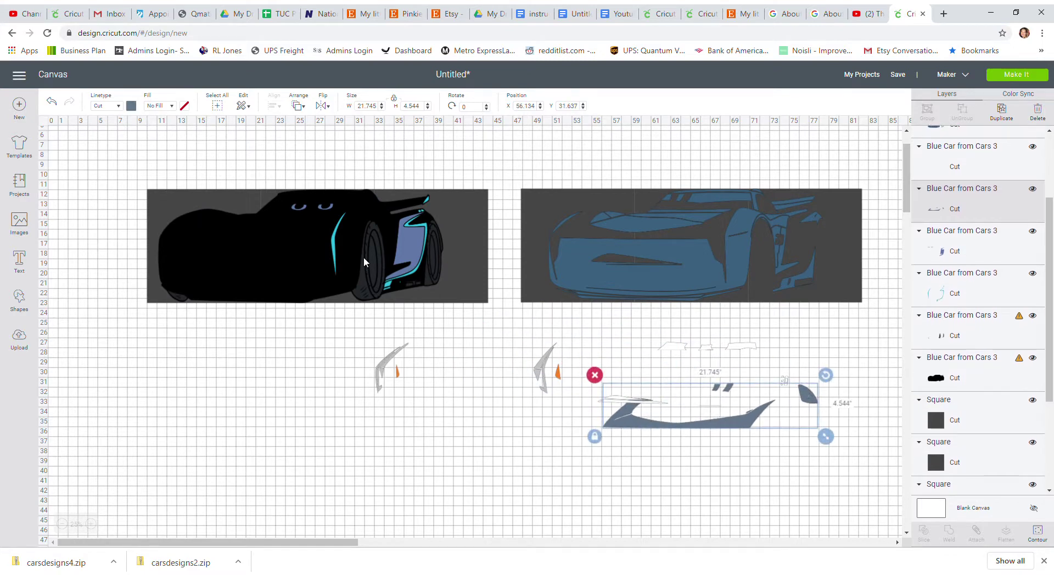
Move the purple, turquoise and tire layers off the car to the other loose pieces, exposing the black silhouette.
left_click_drag(407, 244, 724, 392)
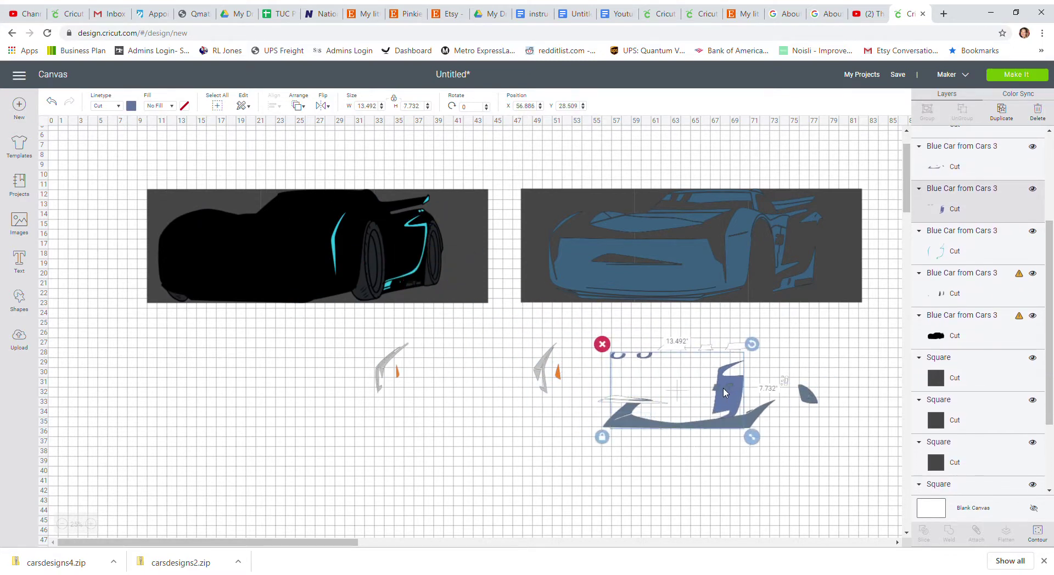
left_click_drag(335, 245, 648, 396)
left_click_drag(370, 273, 802, 398)
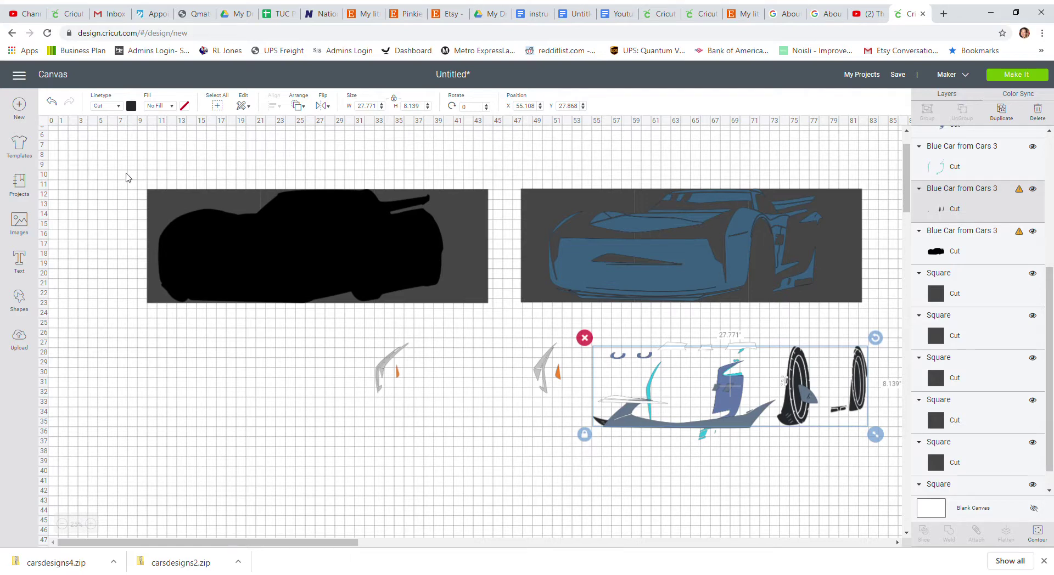
left_click_drag(126, 173, 233, 328)
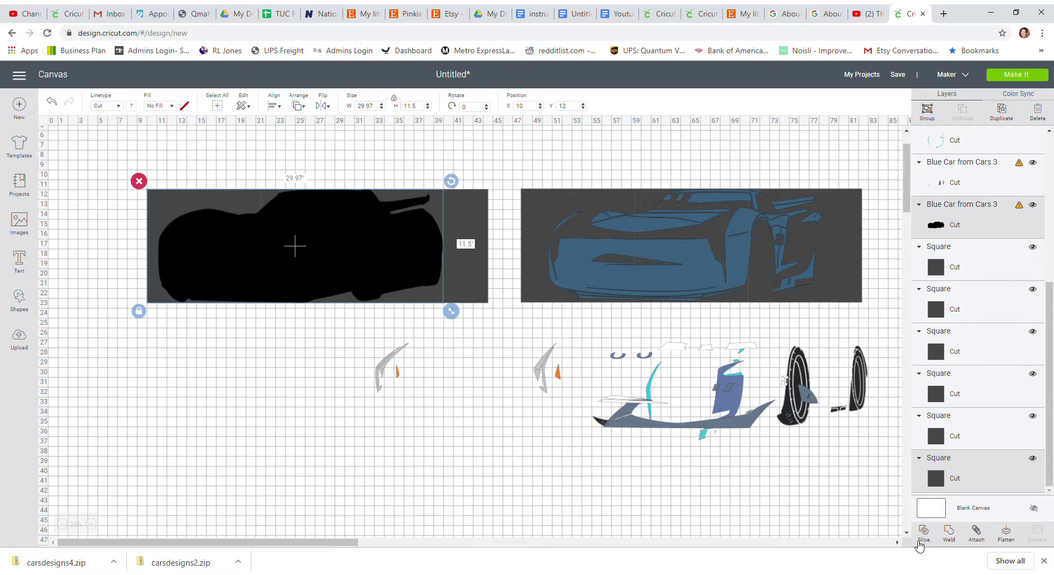
left_click(272, 390)
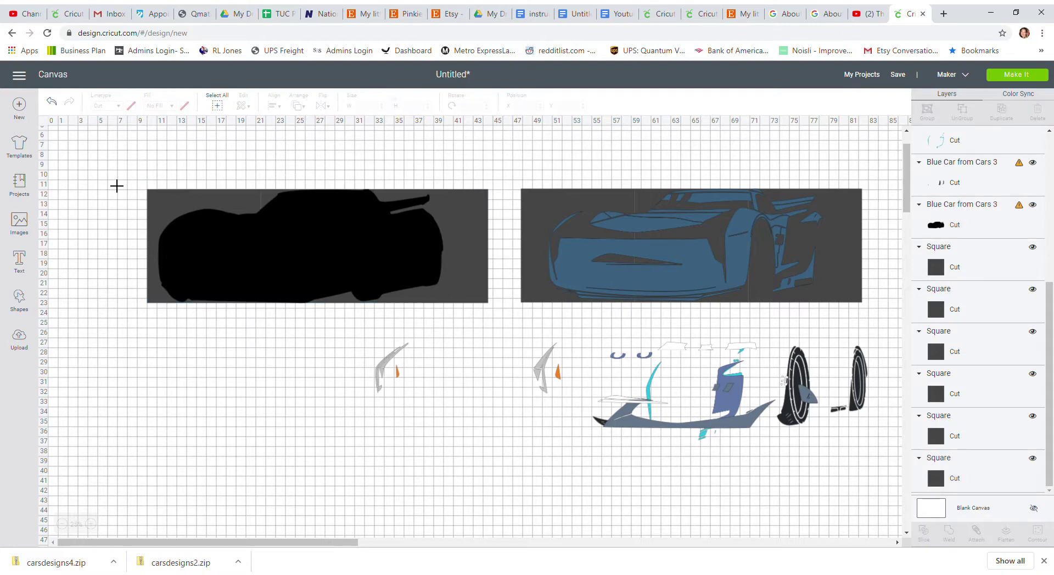
left_click_drag(117, 186, 291, 347)
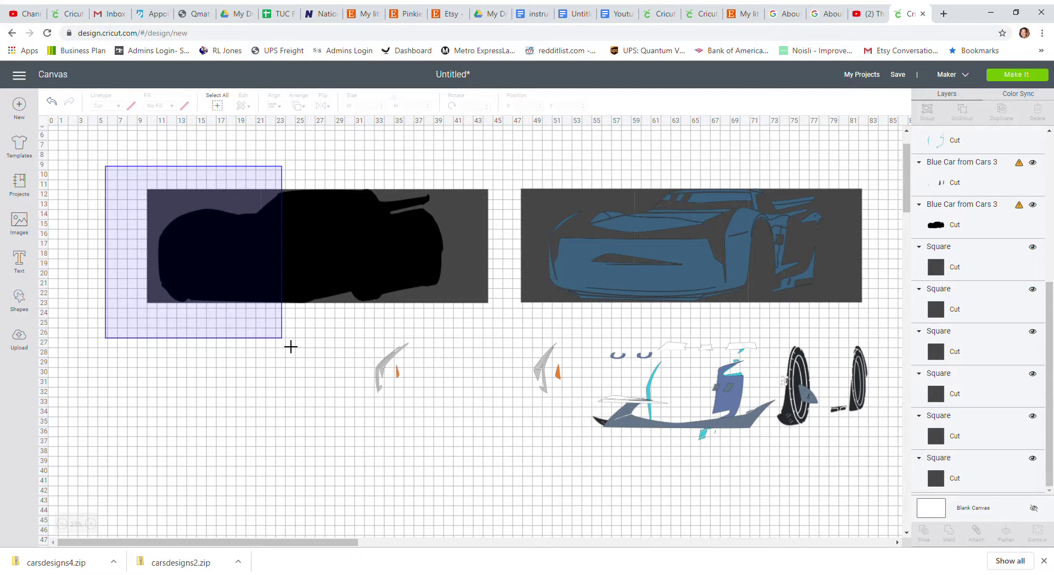
left_click_drag(291, 347, 283, 341)
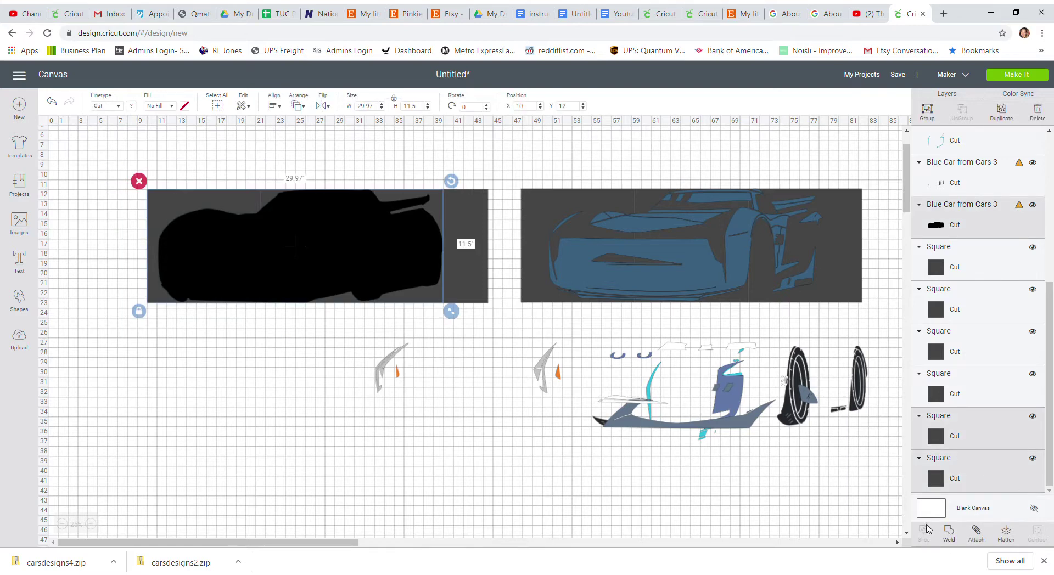
left_click(249, 342)
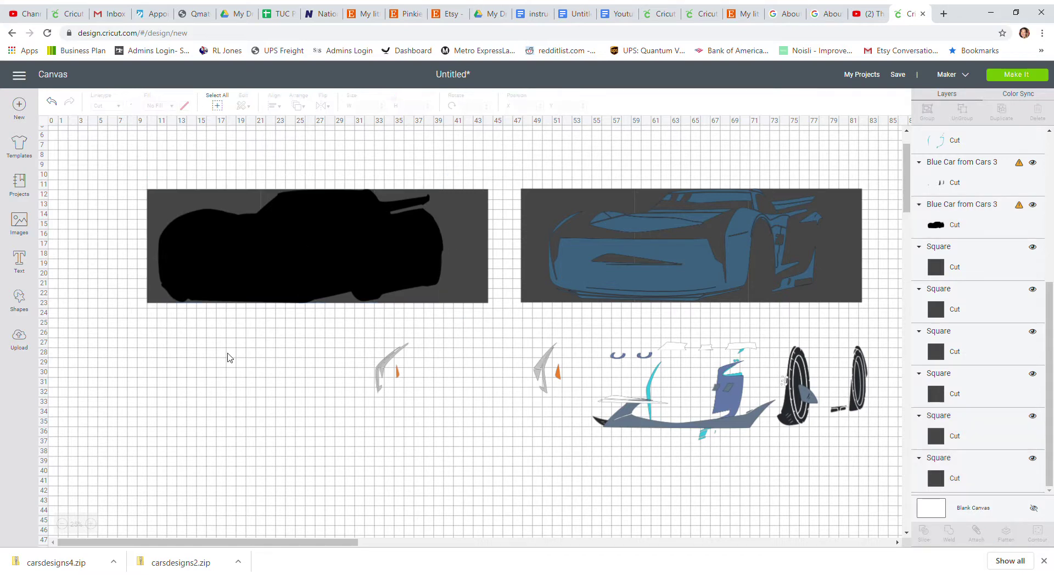
Slice the black silhouette with the first square, and its remaining part with the middle square of the same row.
left_click_drag(104, 198, 181, 297)
left_click(182, 296)
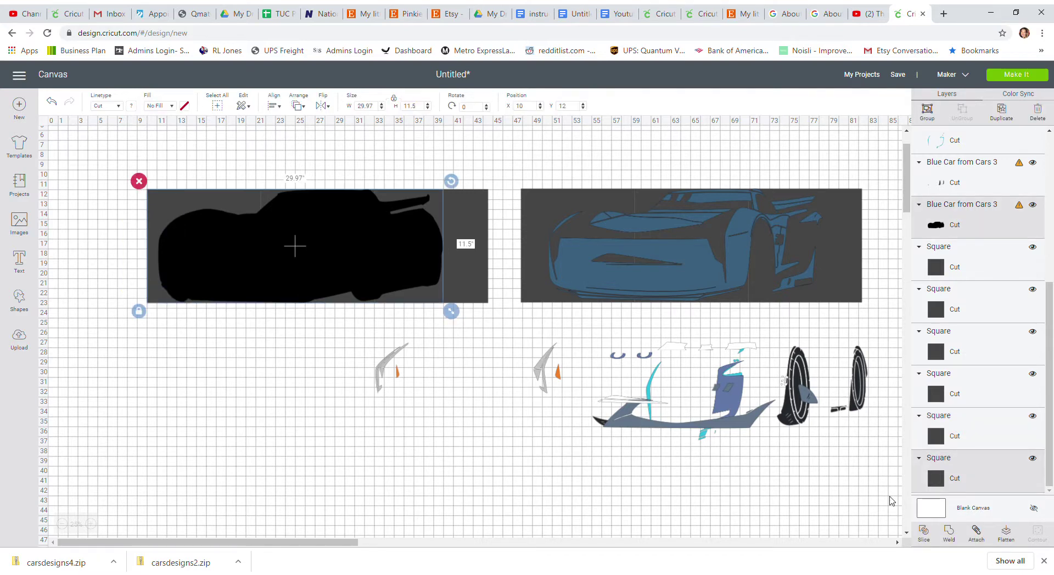
left_click(925, 530)
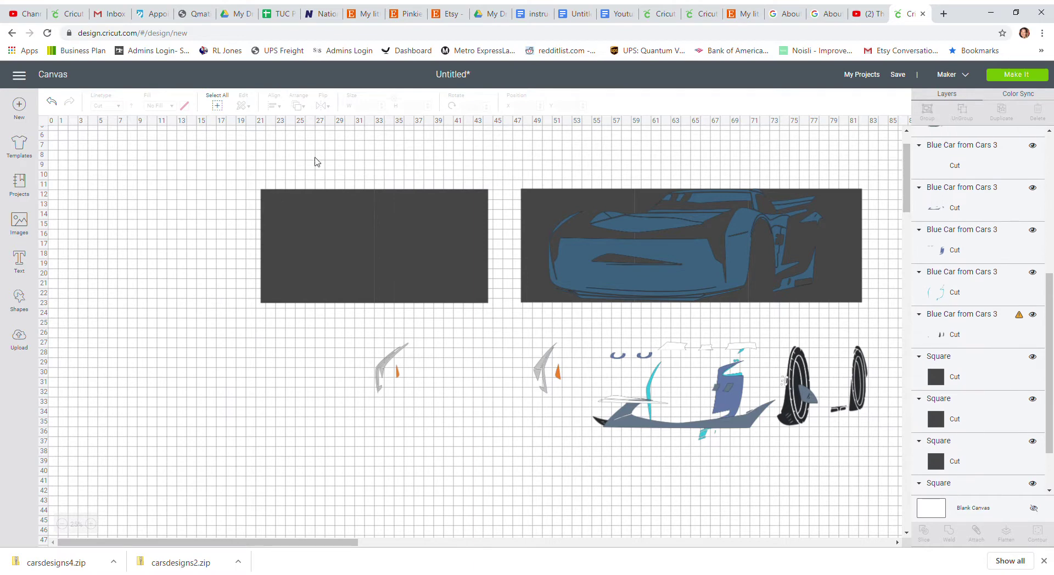
left_click_drag(281, 160, 316, 299)
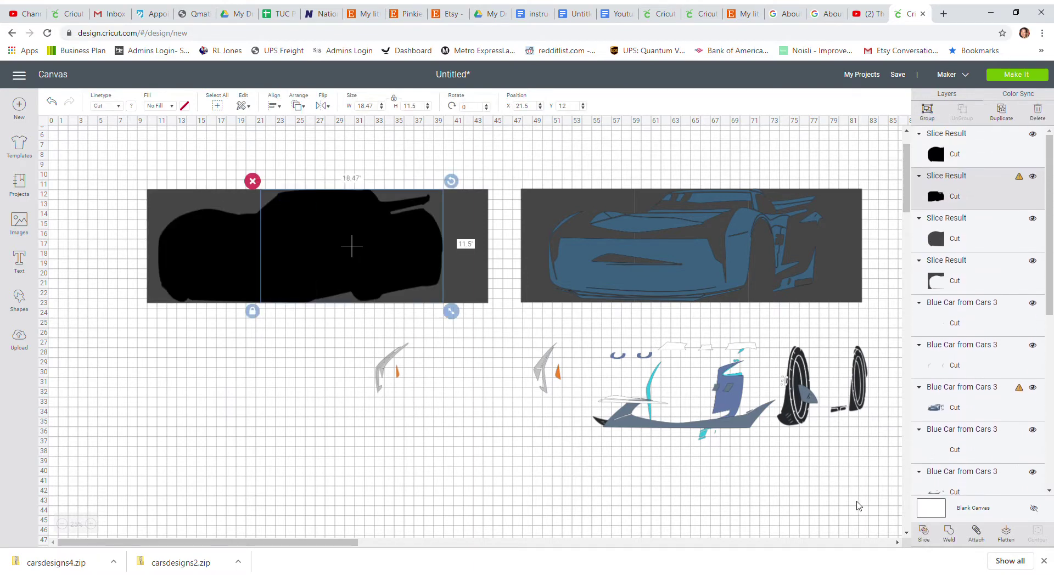
left_click(932, 536)
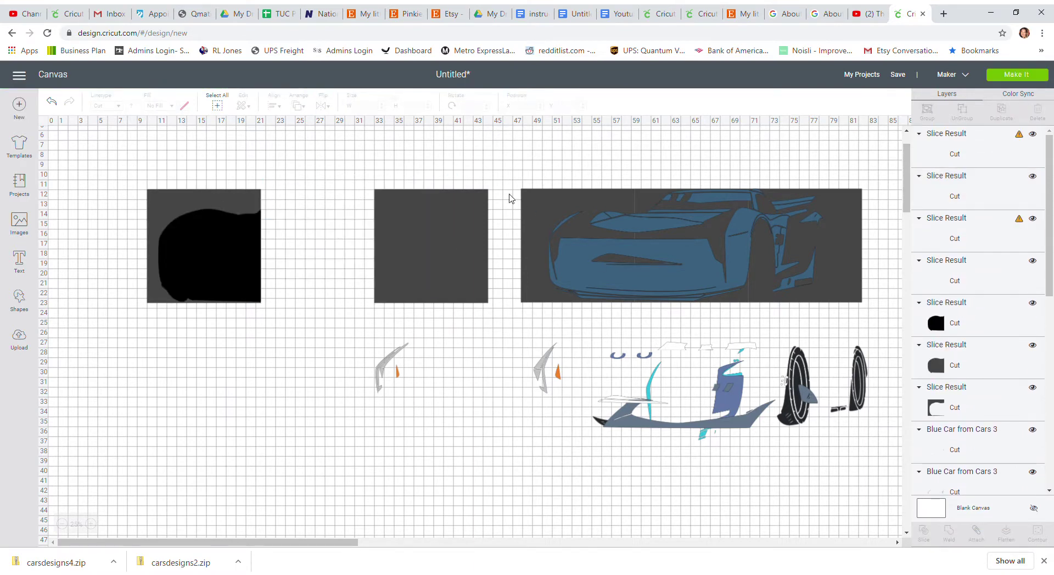
Move the three sliced black silhouette sections off the squares onto the empty canvas below, keeping them in order with gaps between.
left_click_drag(391, 258, 408, 493)
left_click_drag(324, 238, 331, 468)
left_click_drag(235, 235, 240, 473)
left_click(239, 461)
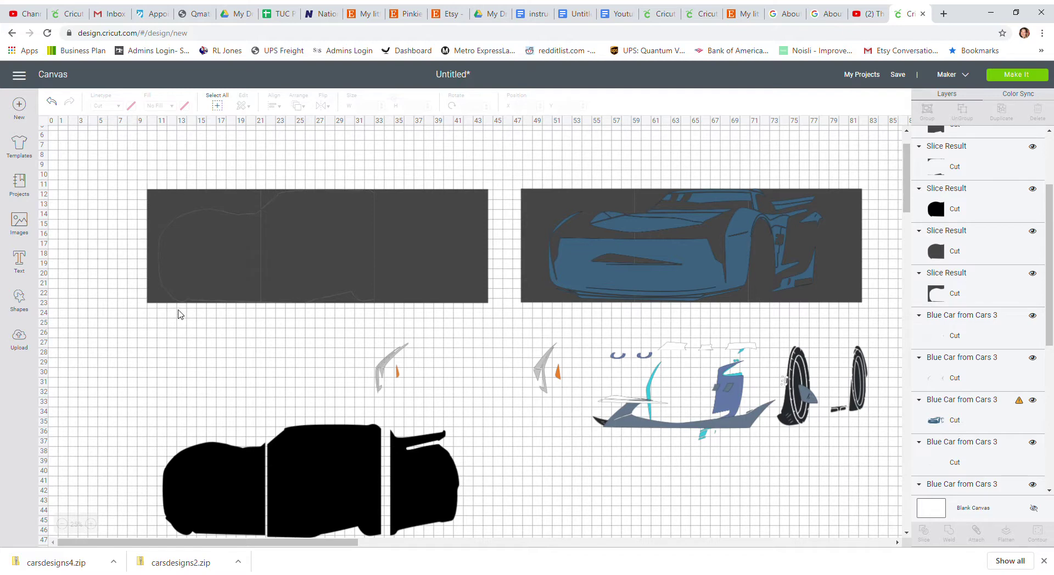
Delete all the leftover dark grey slice pieces and the unused square from the first row.
scroll(179, 314, "down", 1)
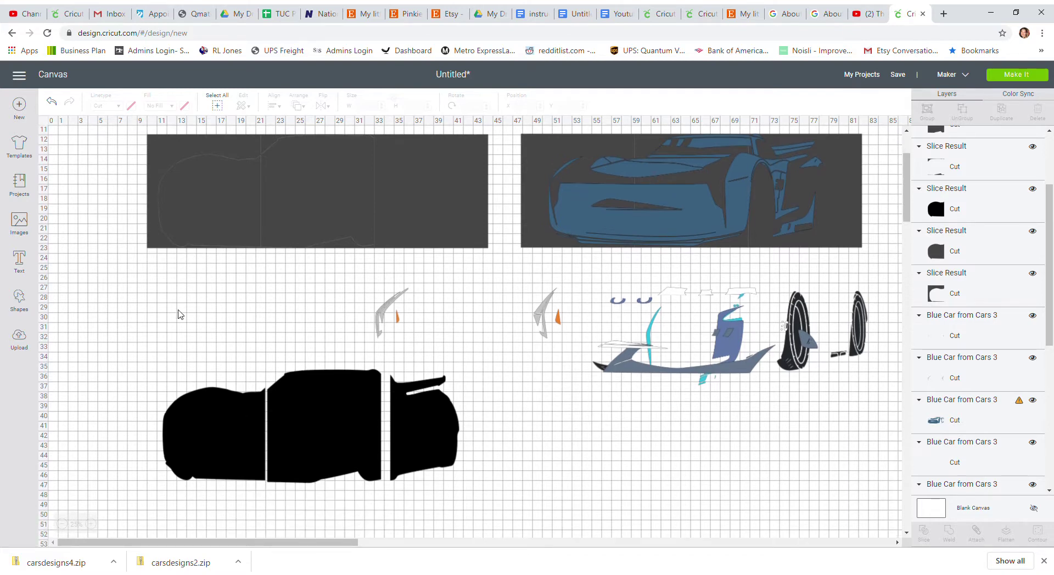
scroll(178, 314, "up", 2)
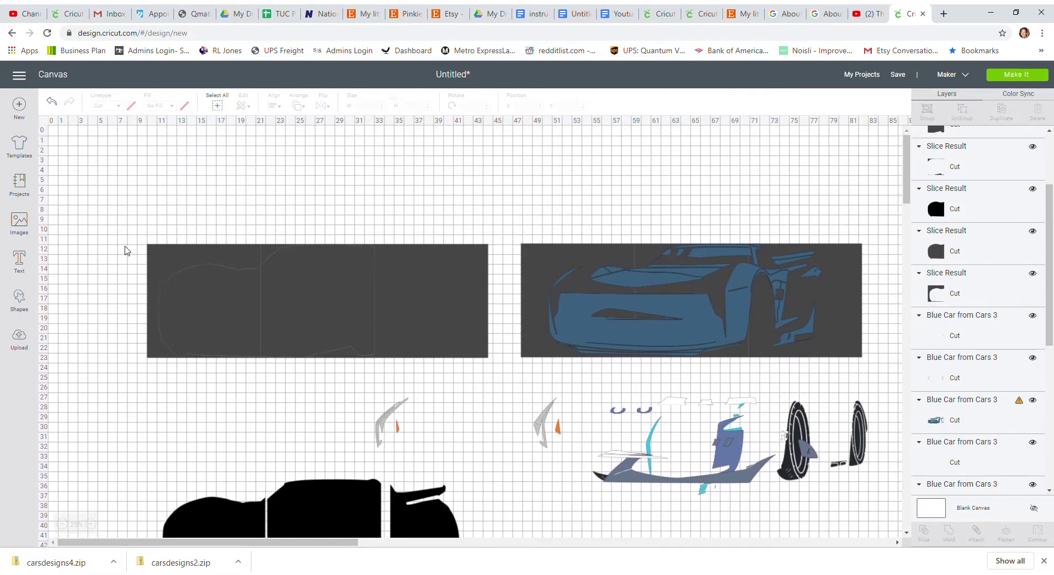
left_click_drag(112, 229, 501, 375)
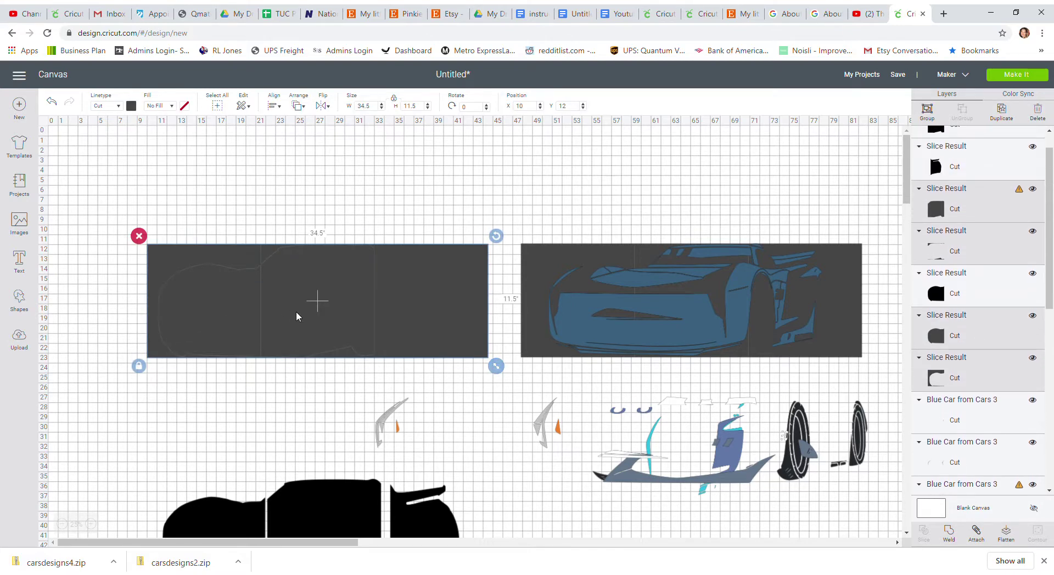
key("Delete")
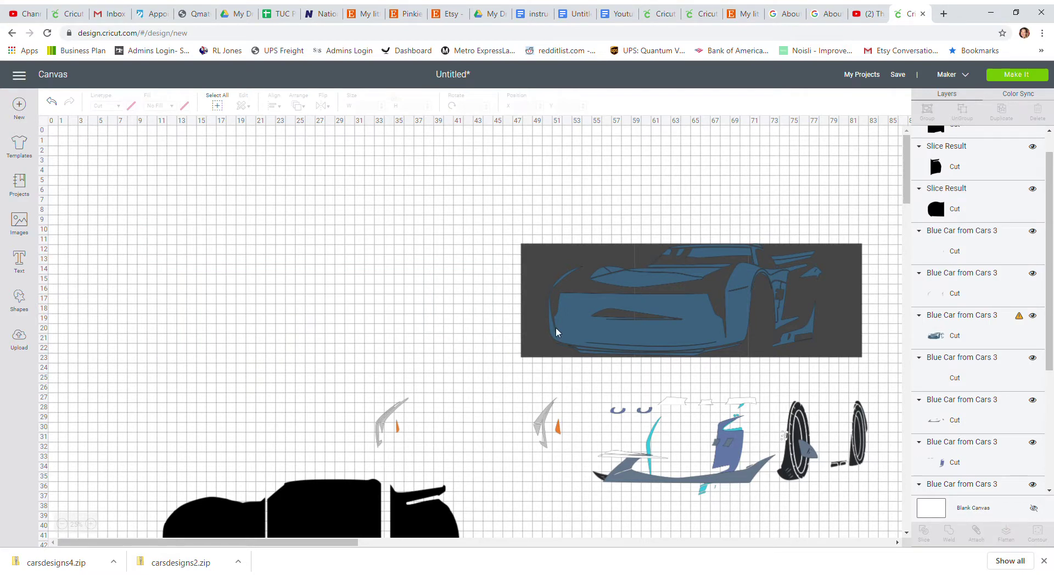
Move the light grey headlight layer onto the cleared canvas area and duplicate it, offsetting the copy slightly below the original.
left_click_drag(387, 420, 198, 228)
left_click(92, 523)
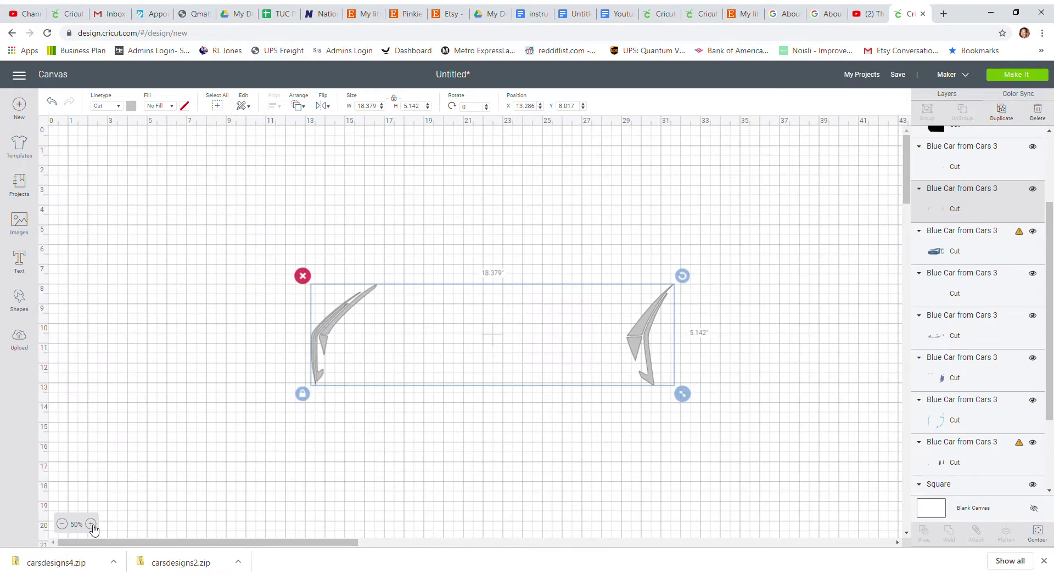
left_click(91, 524)
left_click_drag(290, 542, 382, 542)
scroll(327, 398, "down", 3)
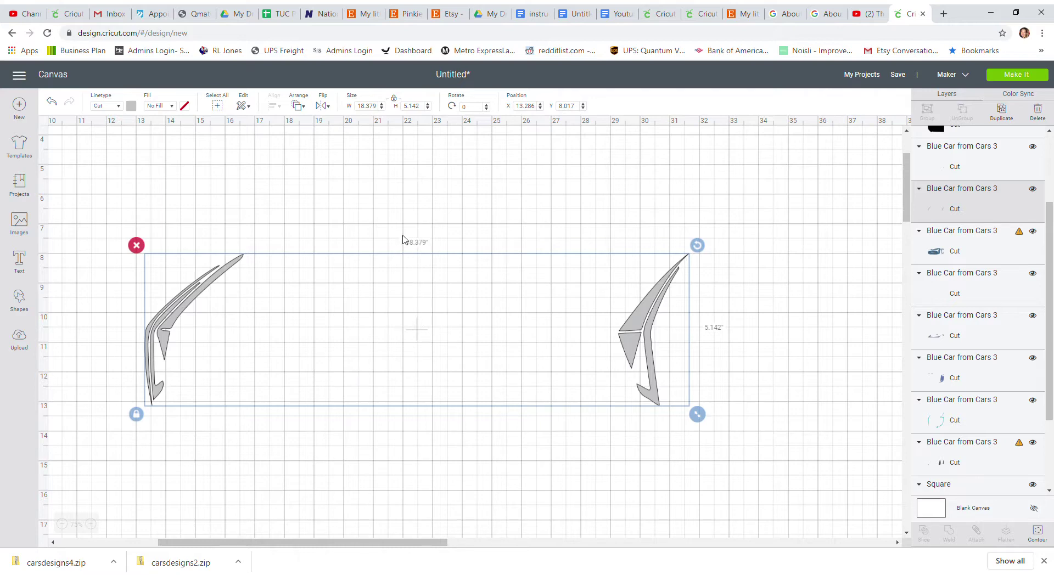
left_click(404, 215)
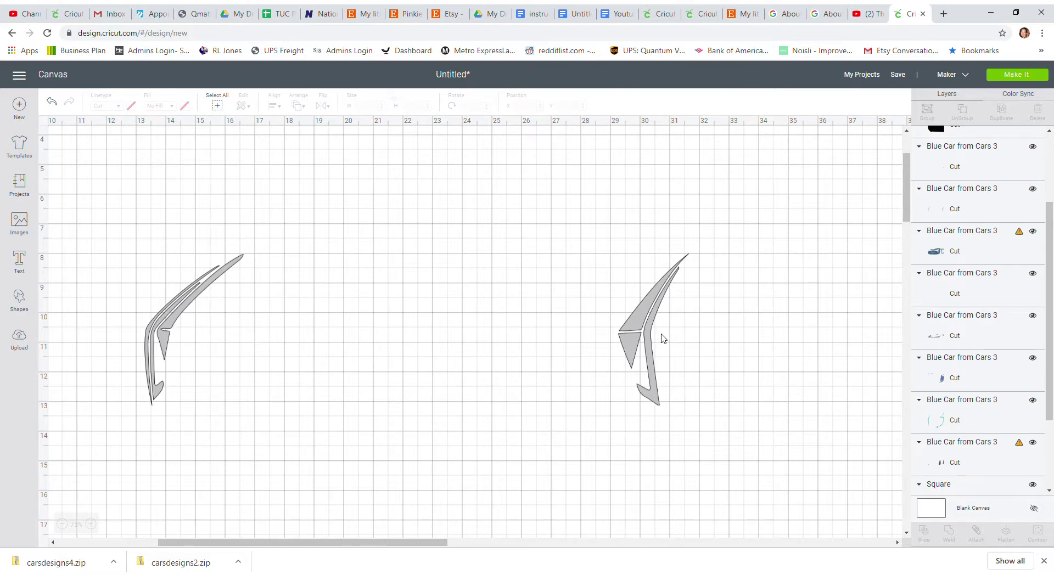
left_click_drag(646, 332, 654, 282)
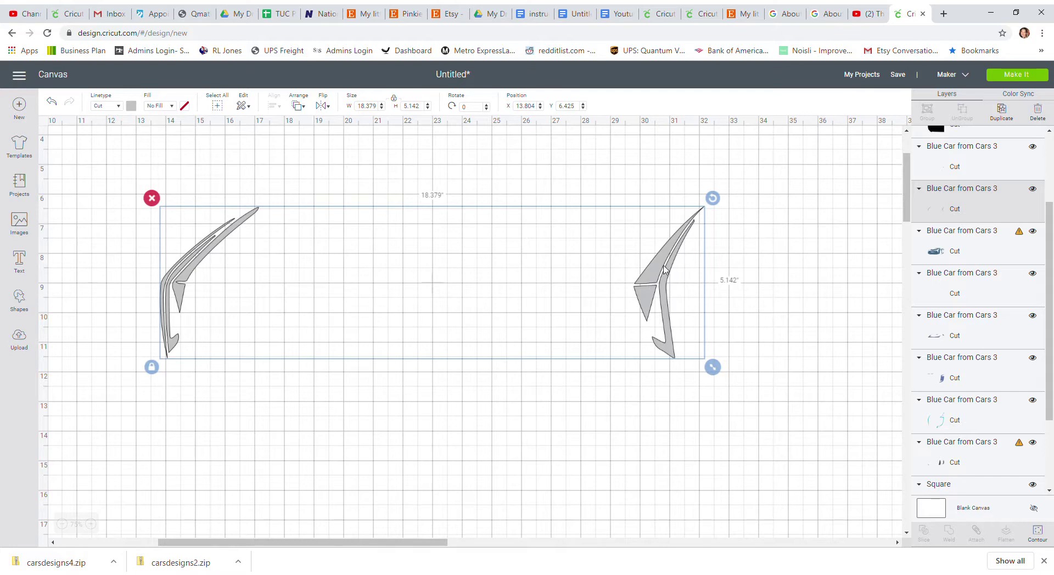
left_click(1002, 111)
left_click_drag(670, 304, 671, 330)
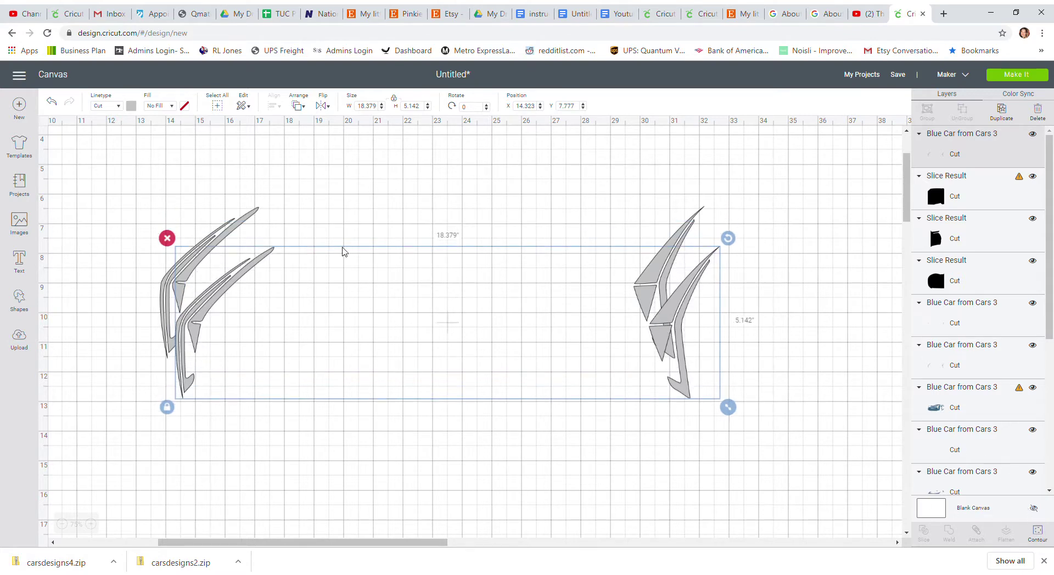
Hide the three contours of the right headlight in the copy and place the remaining left headlight below the original.
left_click(1041, 541)
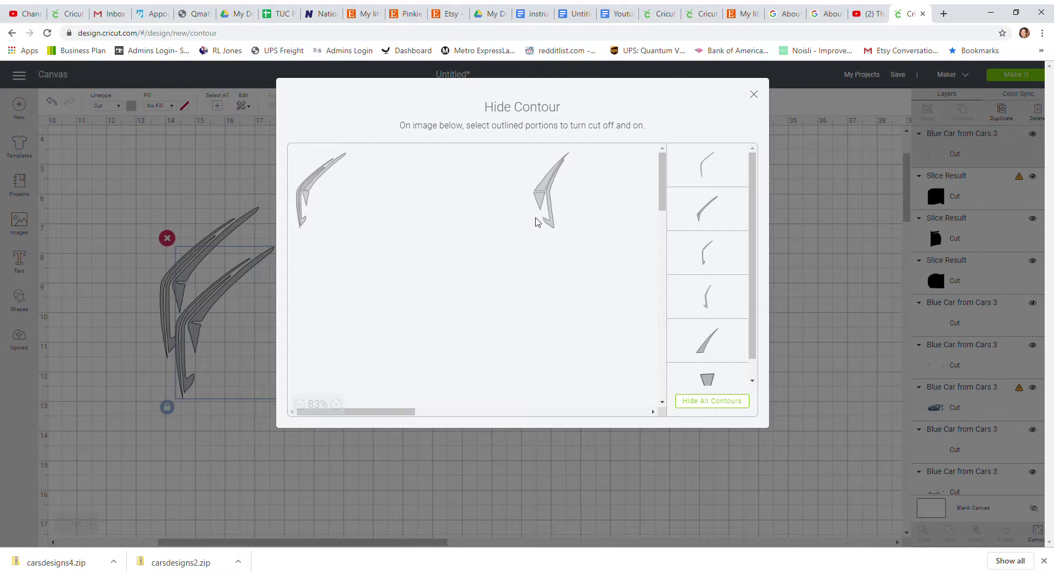
left_click(543, 191)
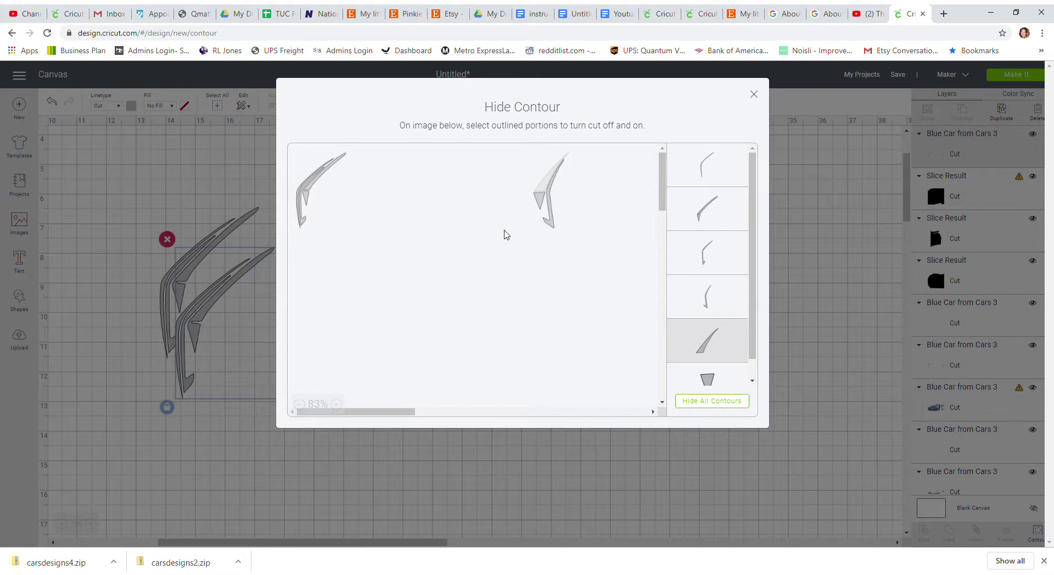
left_click(541, 204)
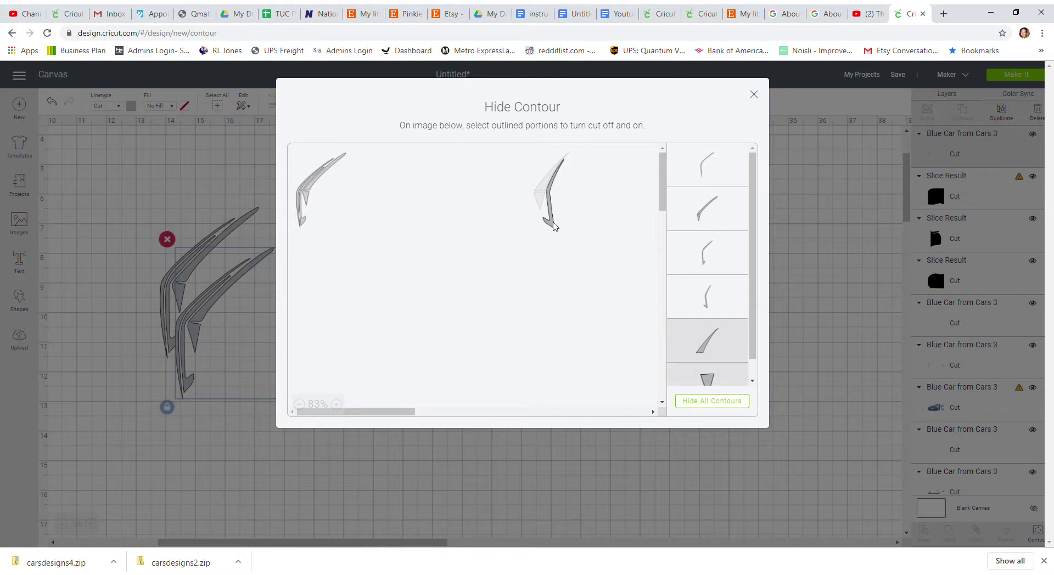
left_click(551, 226)
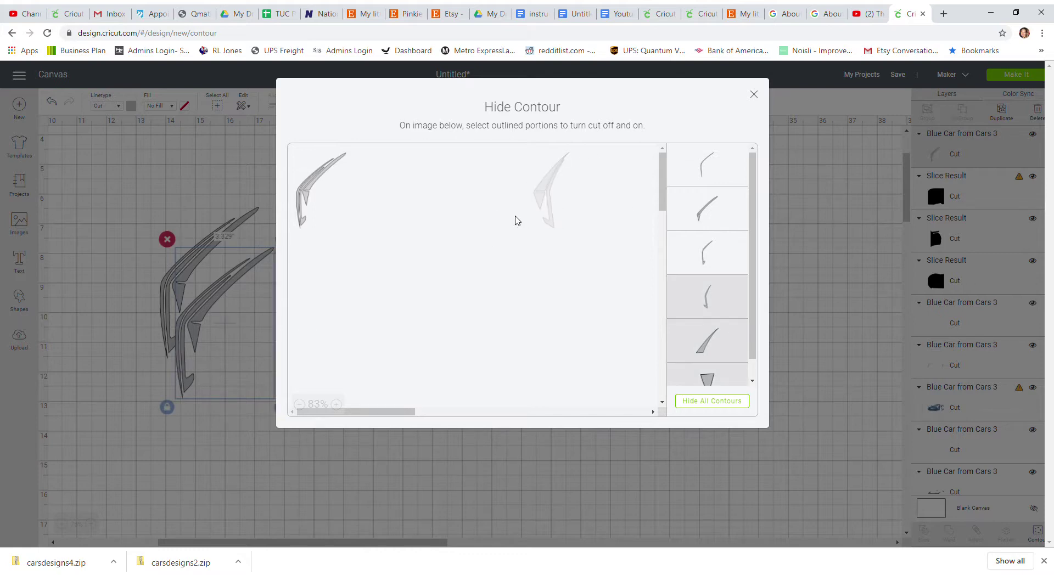
left_click(754, 95)
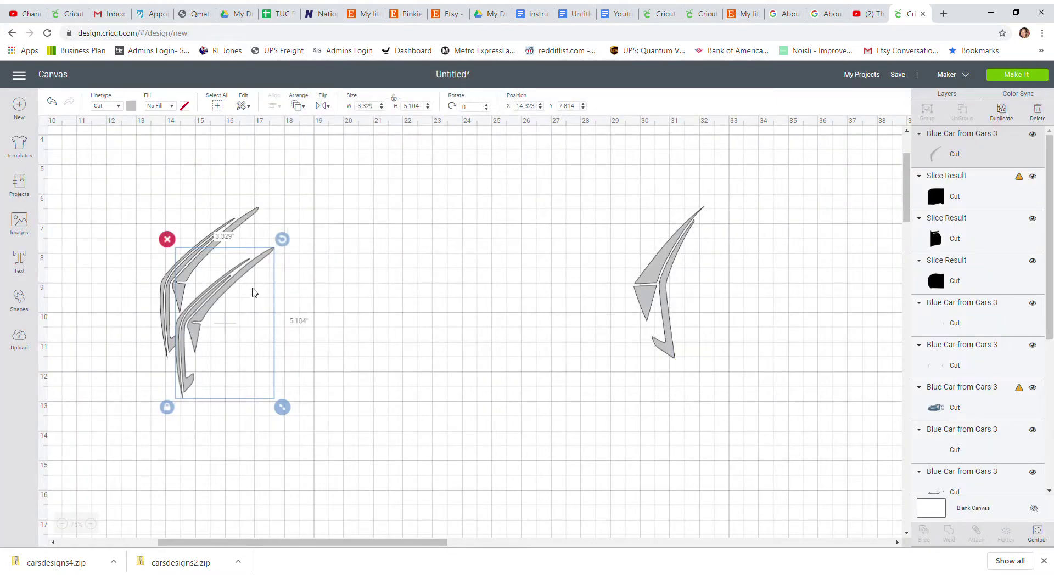
left_click_drag(244, 302, 448, 288)
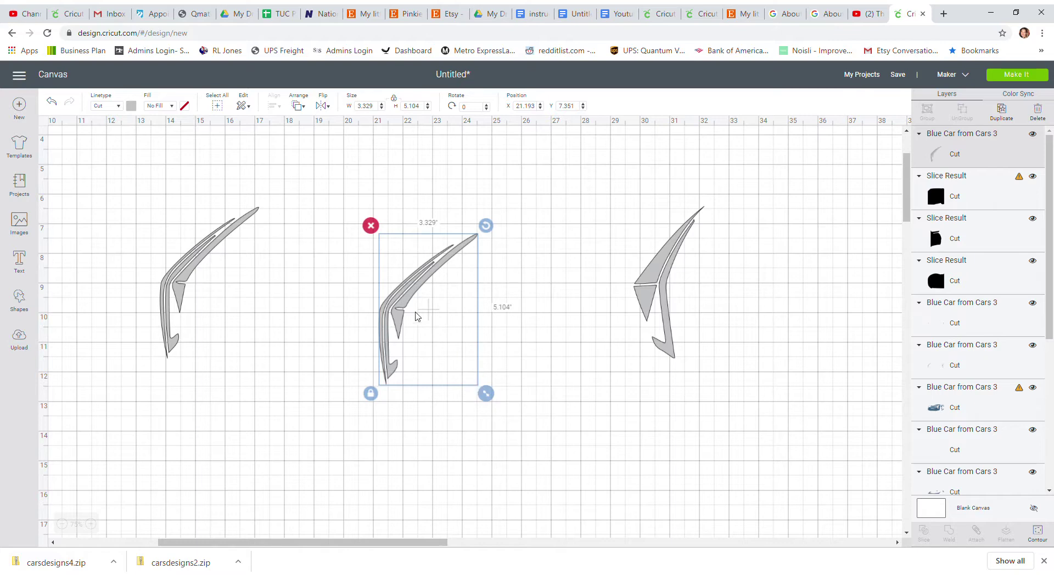
left_click_drag(398, 310, 205, 404)
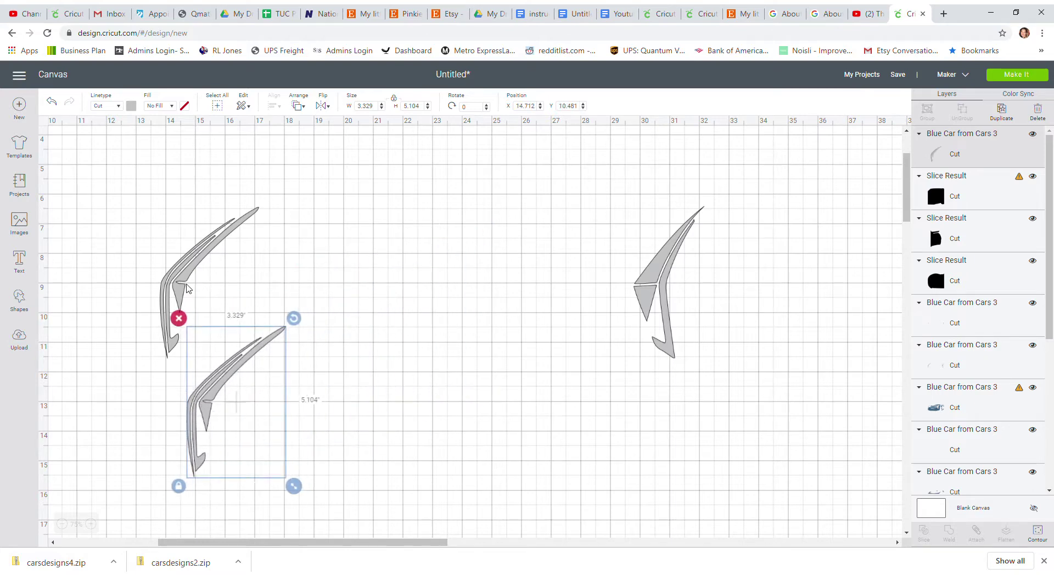
Open Contour for the original layer that still holds both light grey headlights.
left_click(187, 270)
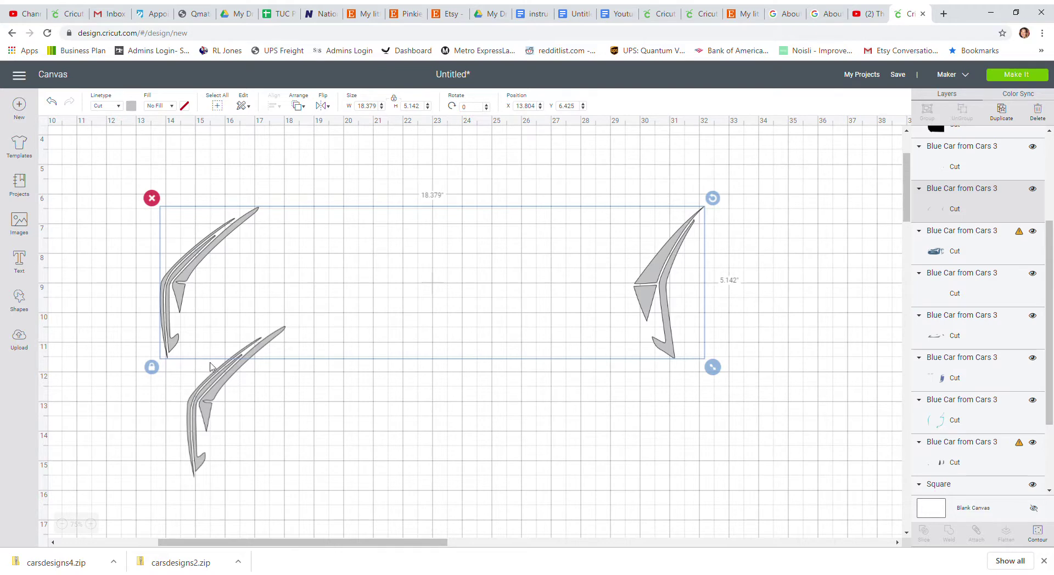
left_click(1040, 534)
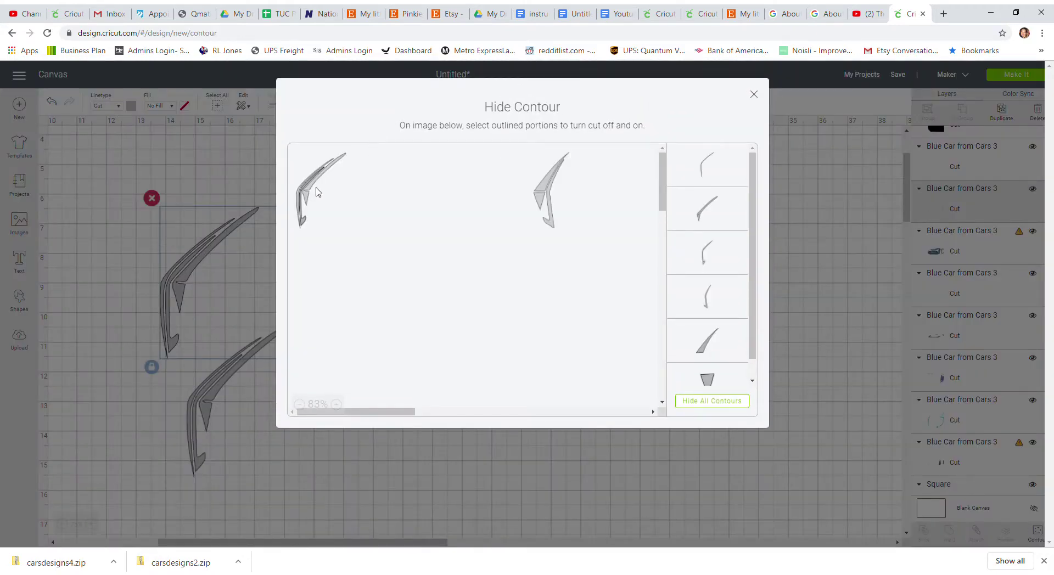
Try to isolate the right headlight by toggling the left contours in the preview, then hiding all contours and restoring the right pieces.
left_click(311, 189)
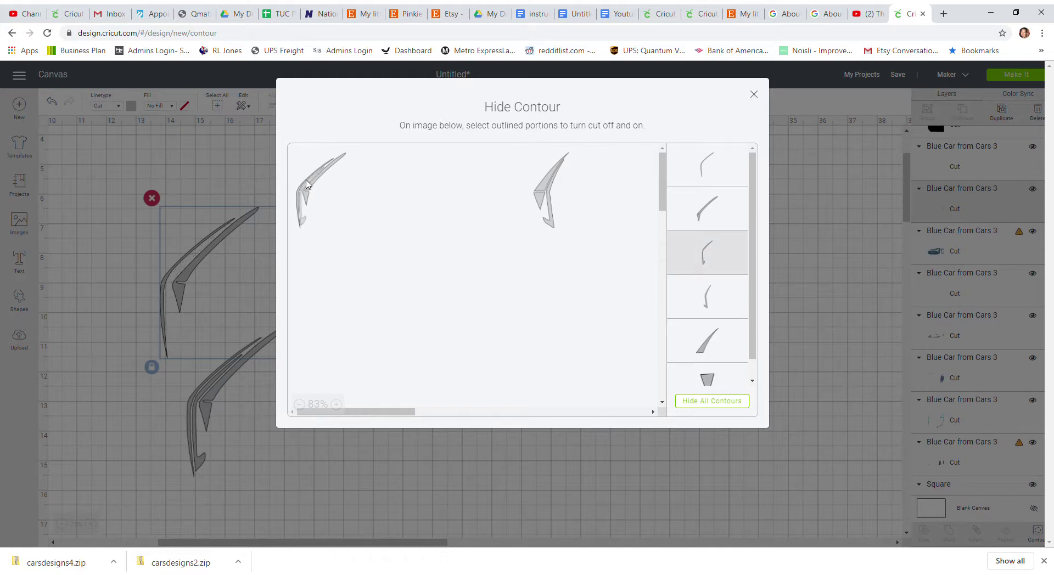
left_click(300, 193)
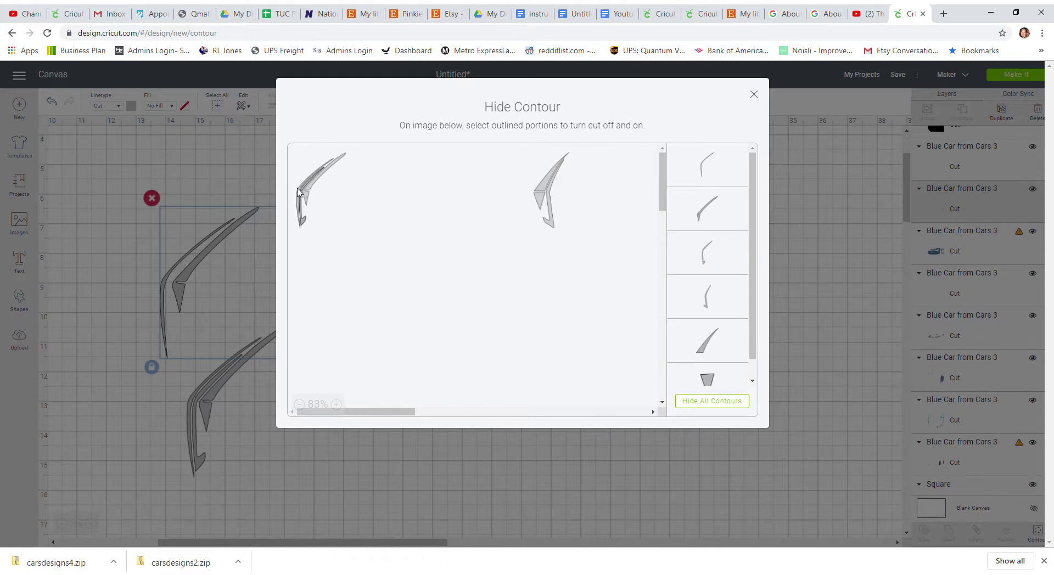
left_click(304, 211)
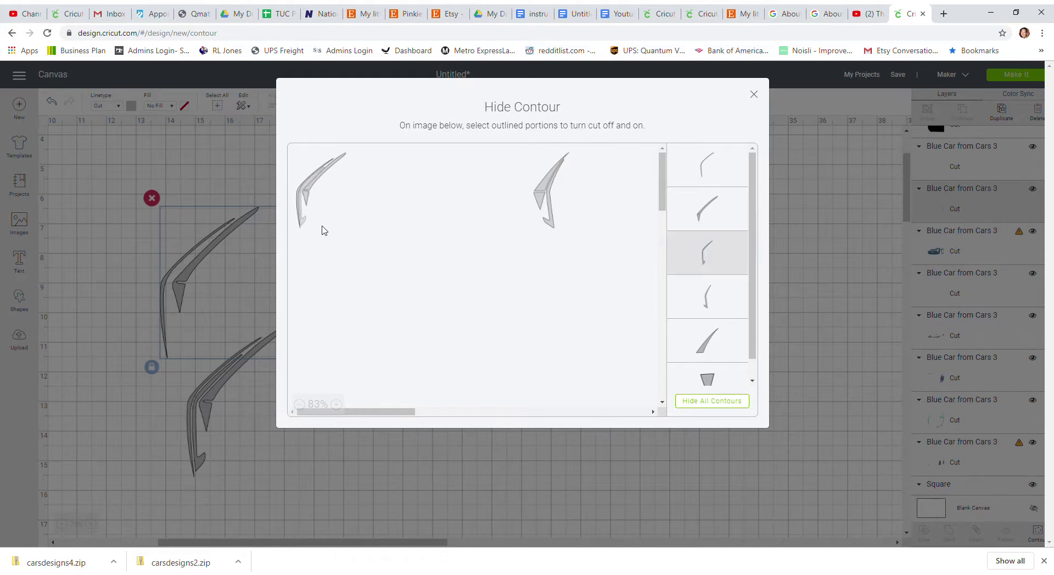
left_click(308, 199)
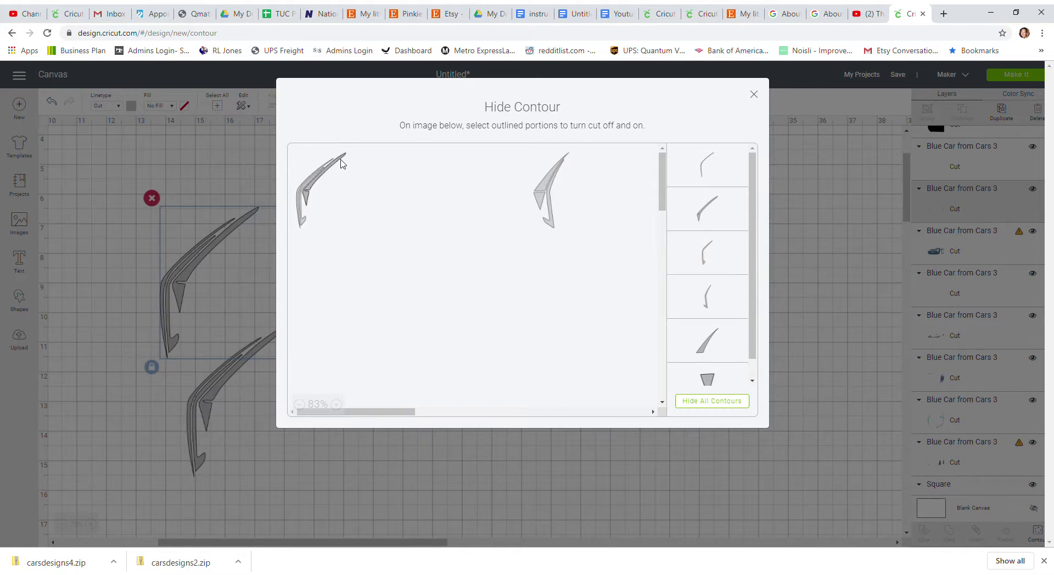
left_click(704, 397)
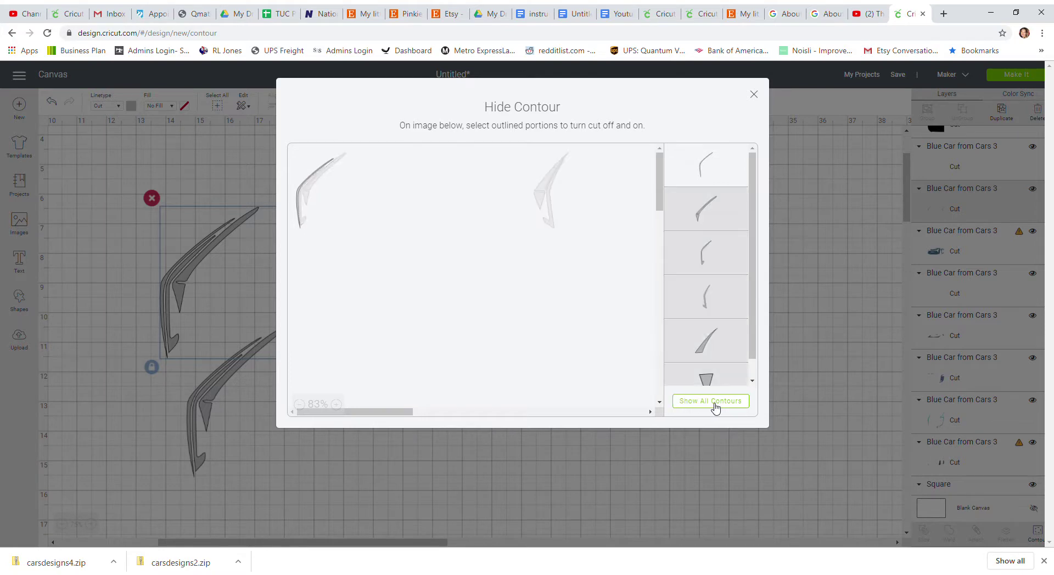
left_click(551, 226)
left_click(539, 202)
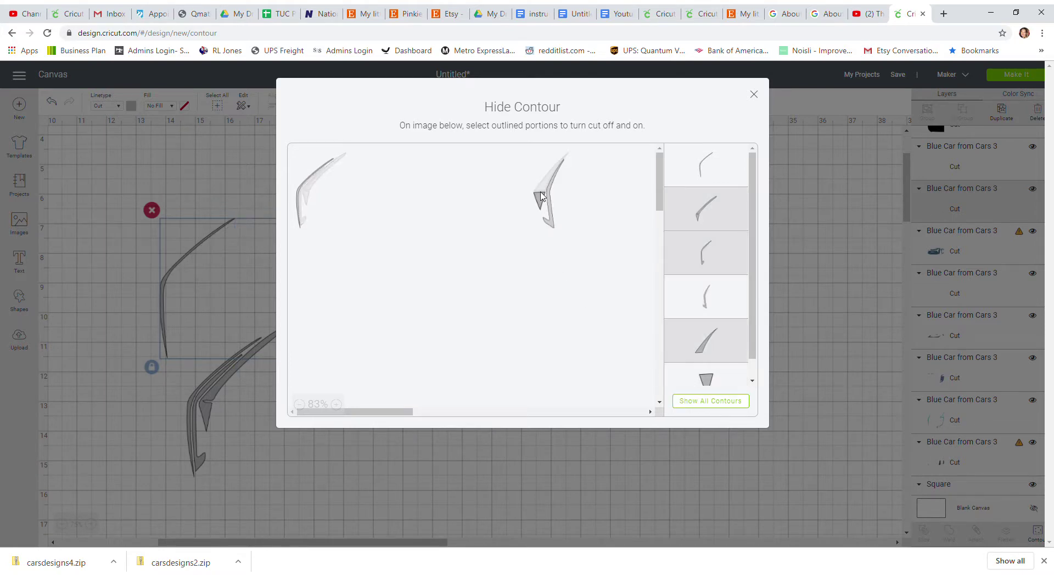
left_click(544, 189)
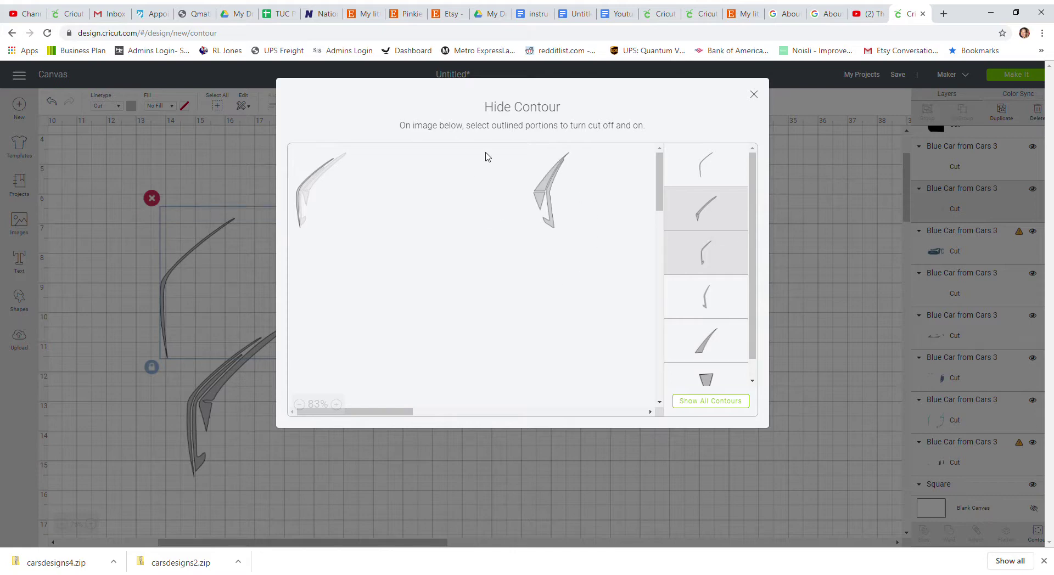
left_click(300, 193)
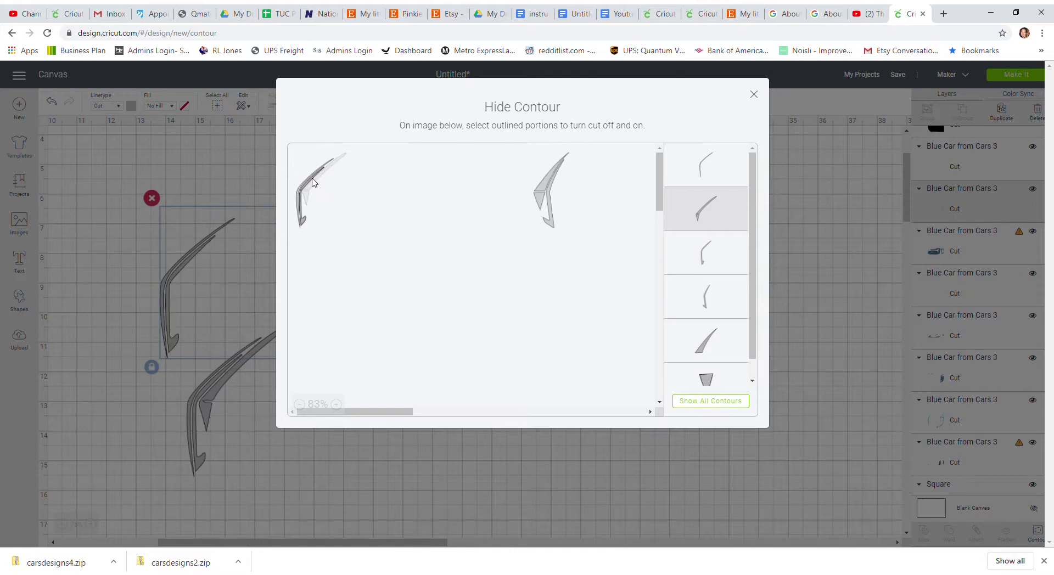
left_click(308, 185)
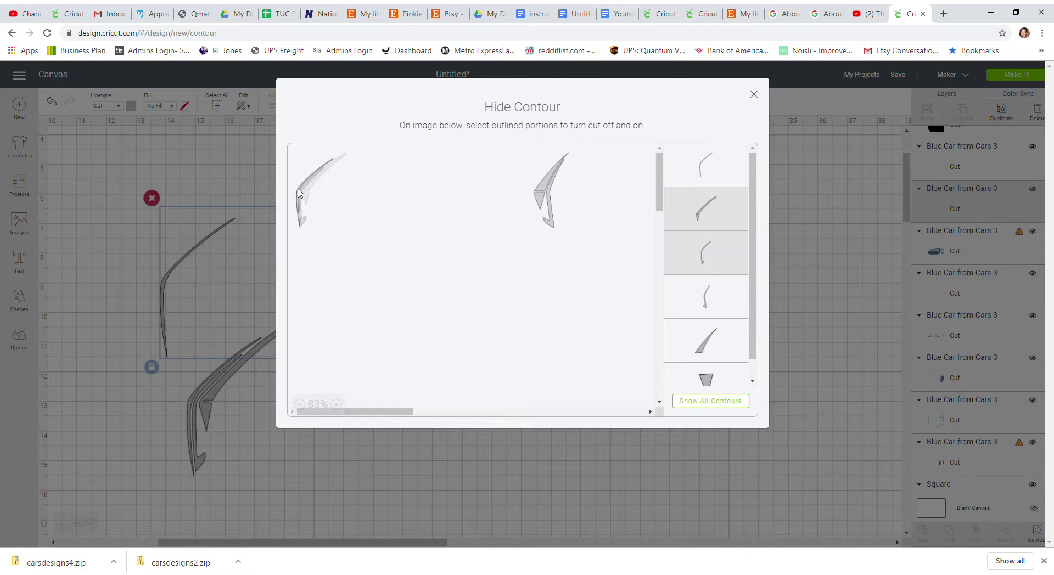
left_click(301, 194)
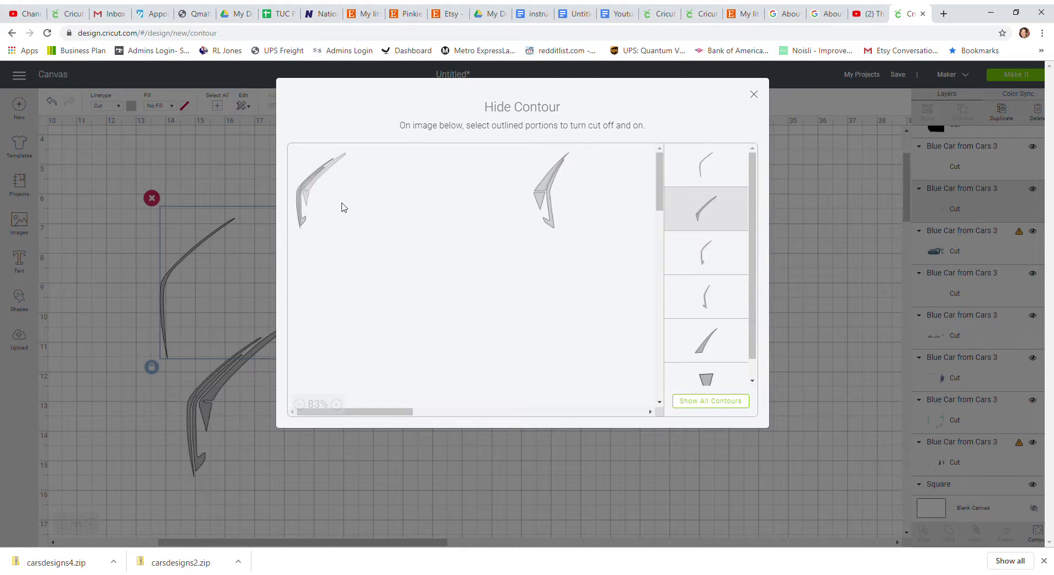
left_click(726, 226)
Hide the three left headlight contours in the original layer using the contour thumbnails, keeping only the right headlight.
left_click(725, 227)
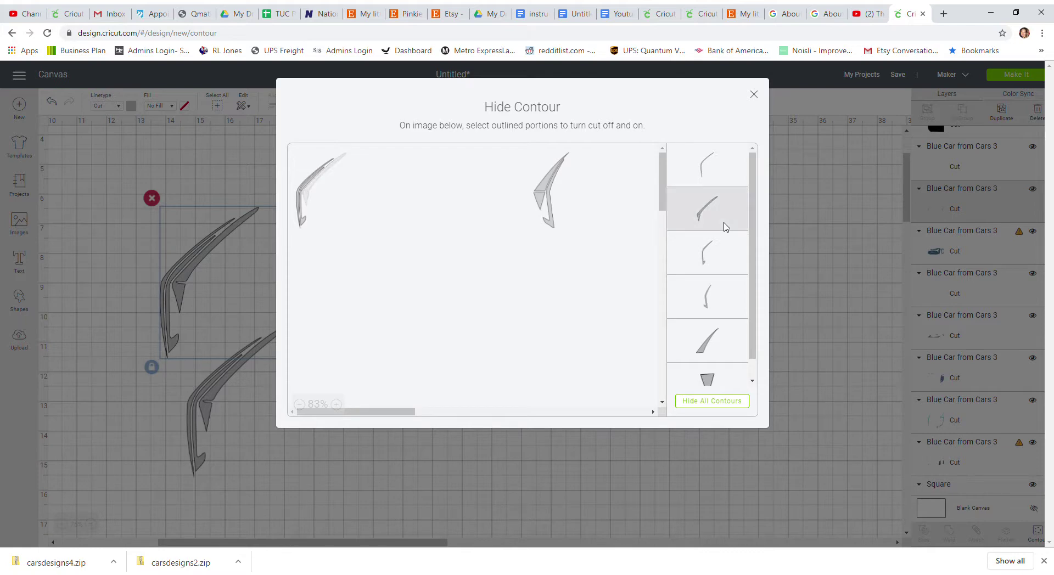
left_click(722, 172)
left_click(719, 261)
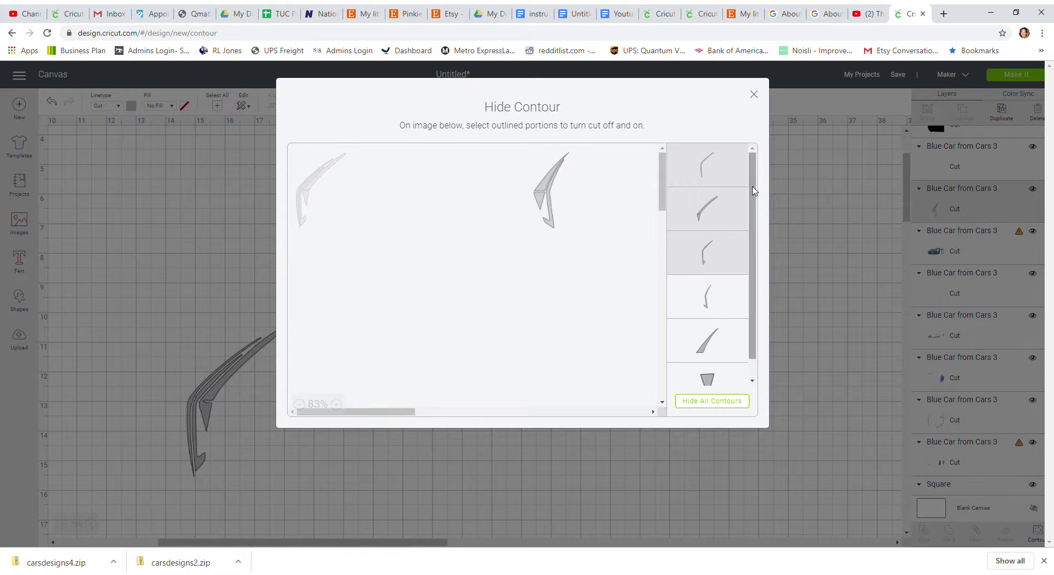
left_click_drag(753, 193, 763, 174)
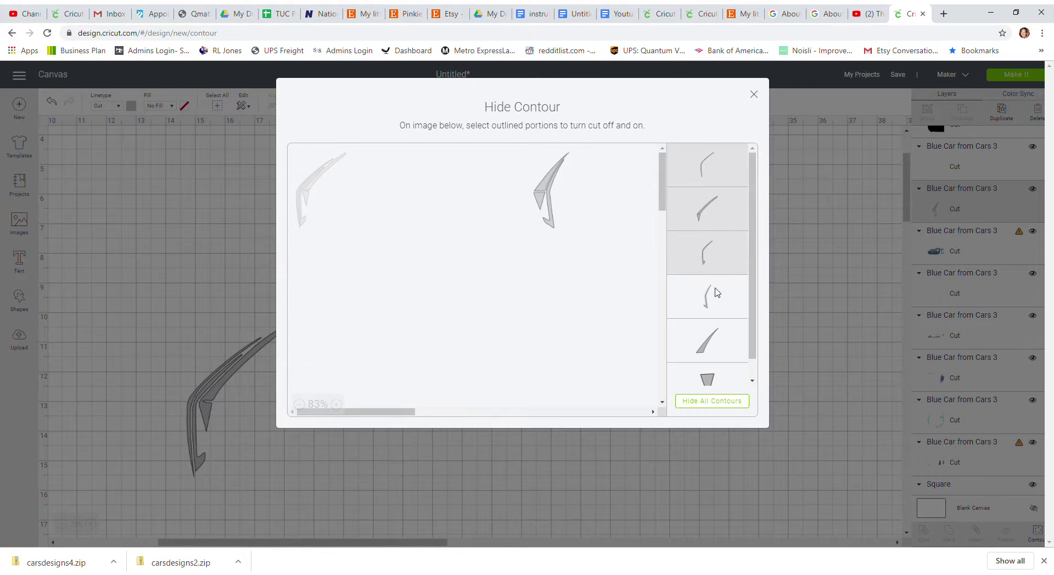
left_click(754, 94)
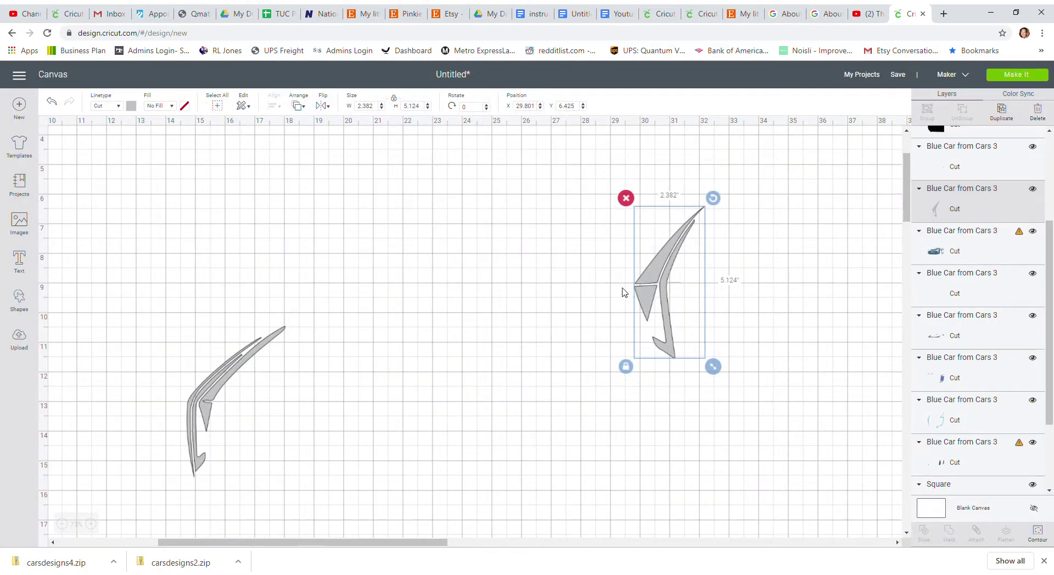
Move the right headlight close beside the separated left headlight.
left_click_drag(647, 285, 231, 407)
left_click_drag(158, 320, 273, 509)
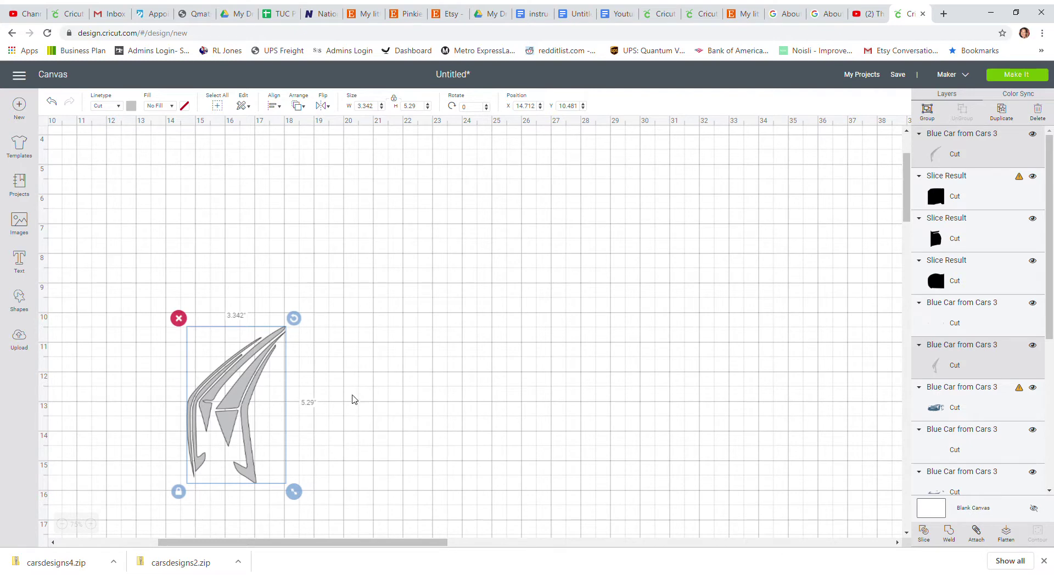
left_click(383, 321)
Move the orange layer with two distant pieces onto the empty canvas above the black silhouettes and duplicate it.
left_click_drag(349, 543, 274, 530)
left_click(62, 525)
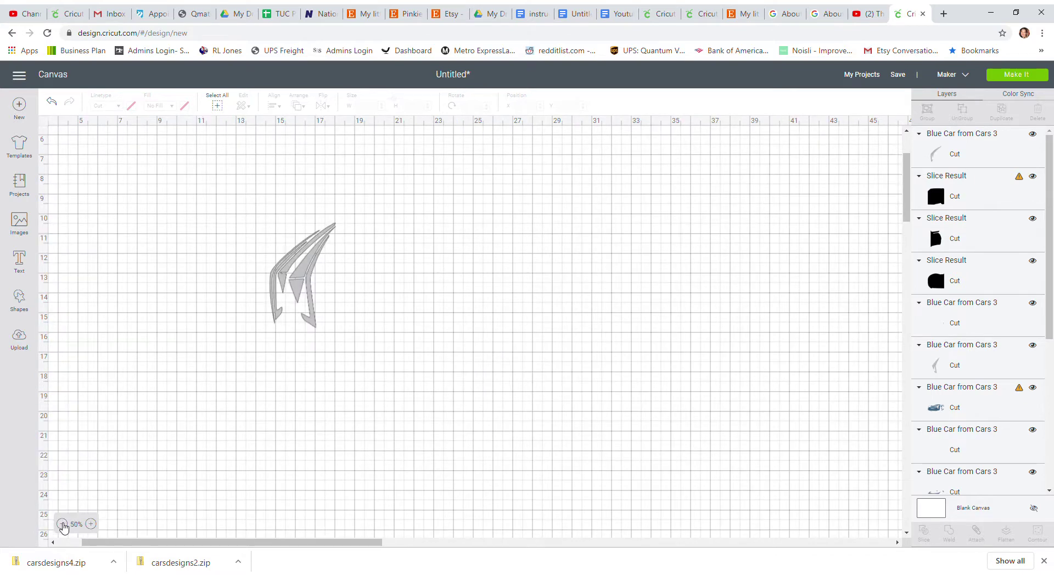
left_click(62, 525)
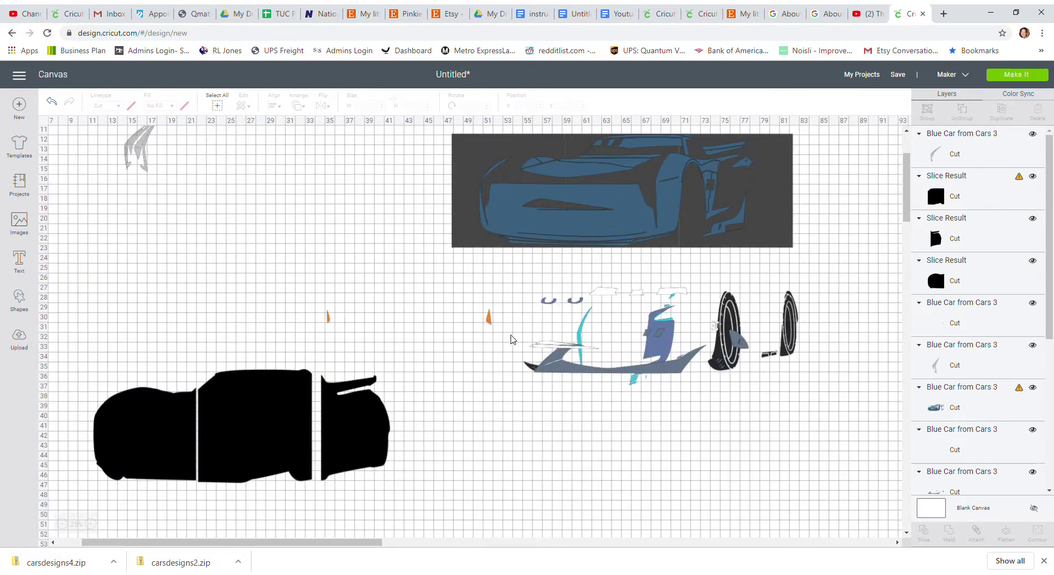
left_click_drag(511, 339, 319, 307)
left_click_drag(466, 326, 287, 258)
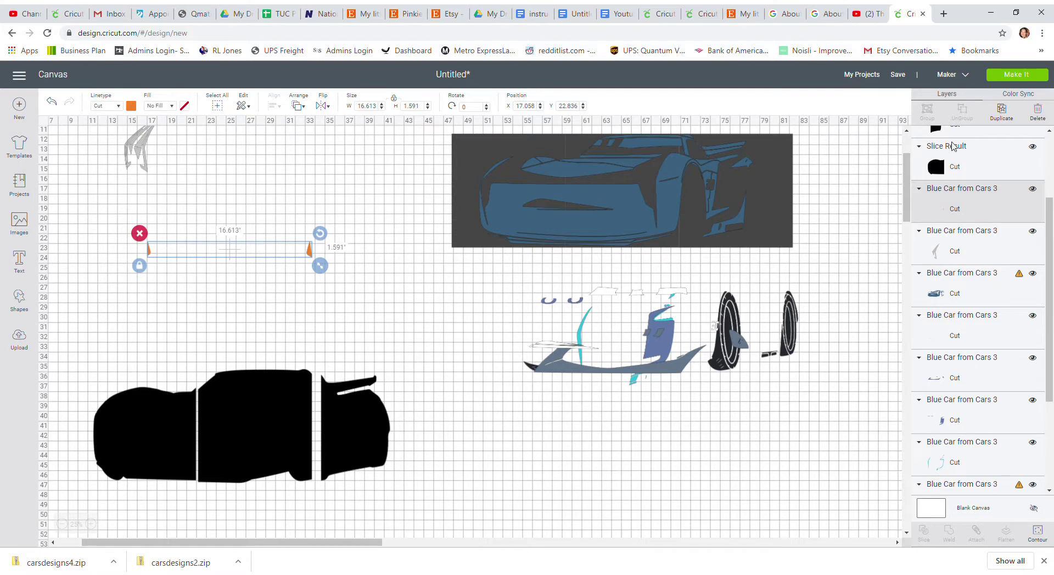
left_click(1002, 111)
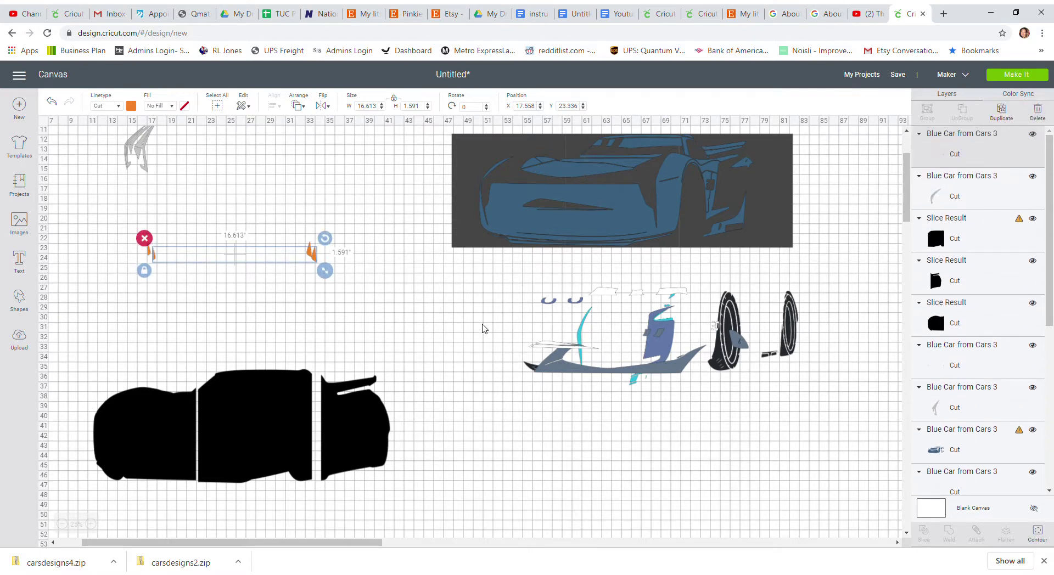
Hide the right piece's contour in the orange copy and place the remaining left piece below the original.
left_click(1038, 532)
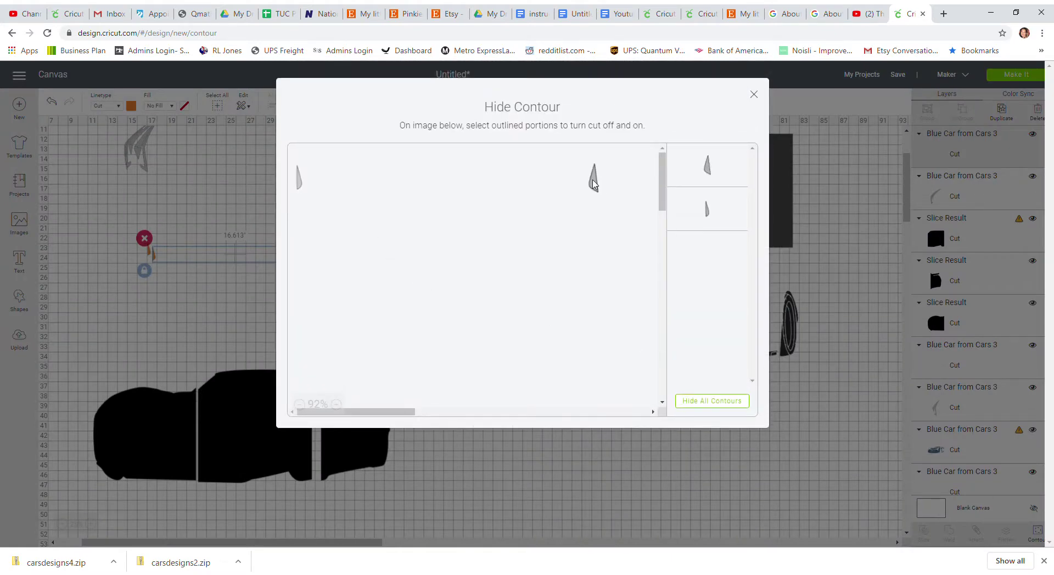
left_click(593, 184)
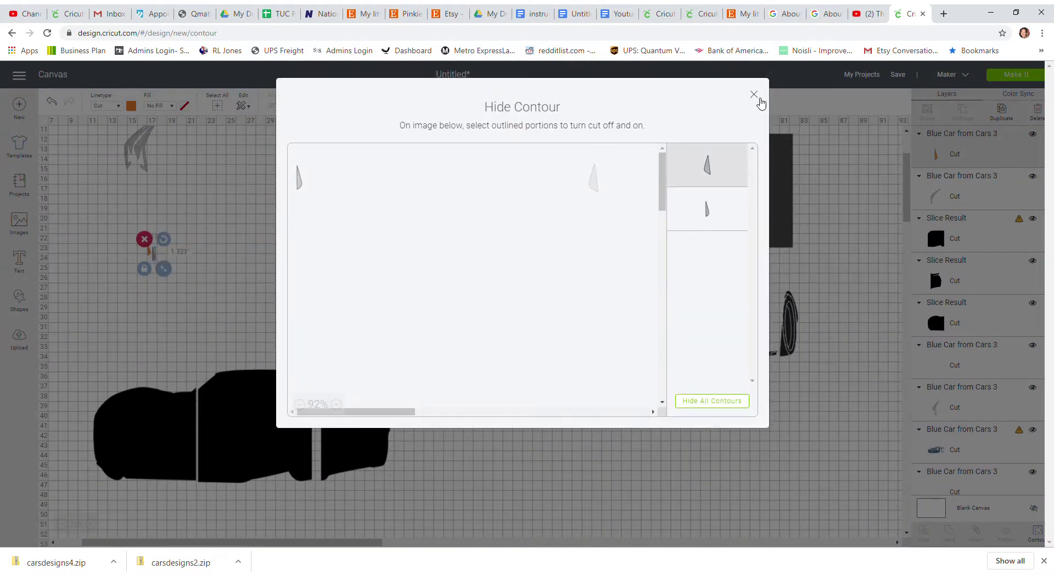
left_click(757, 96)
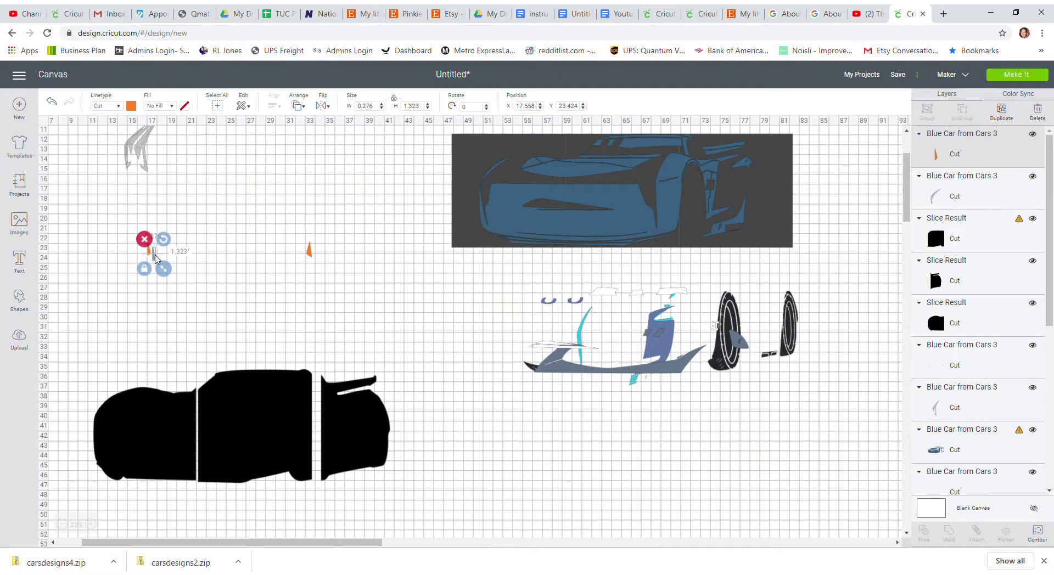
left_click(314, 252)
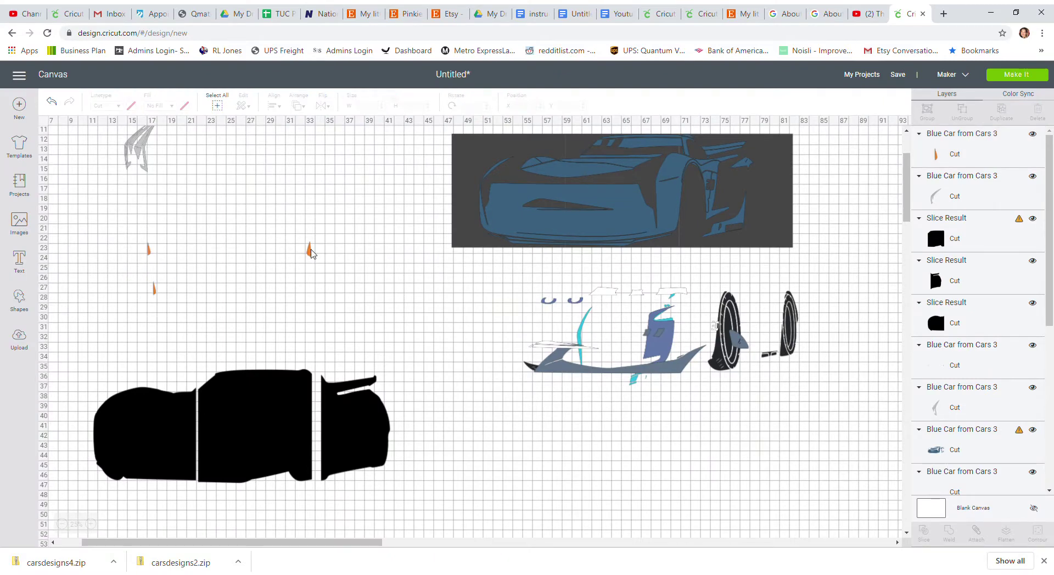
Hide the left piece's contour in the original orange layer and move the remaining right piece beside the separated left piece.
left_click(311, 250)
left_click(1038, 532)
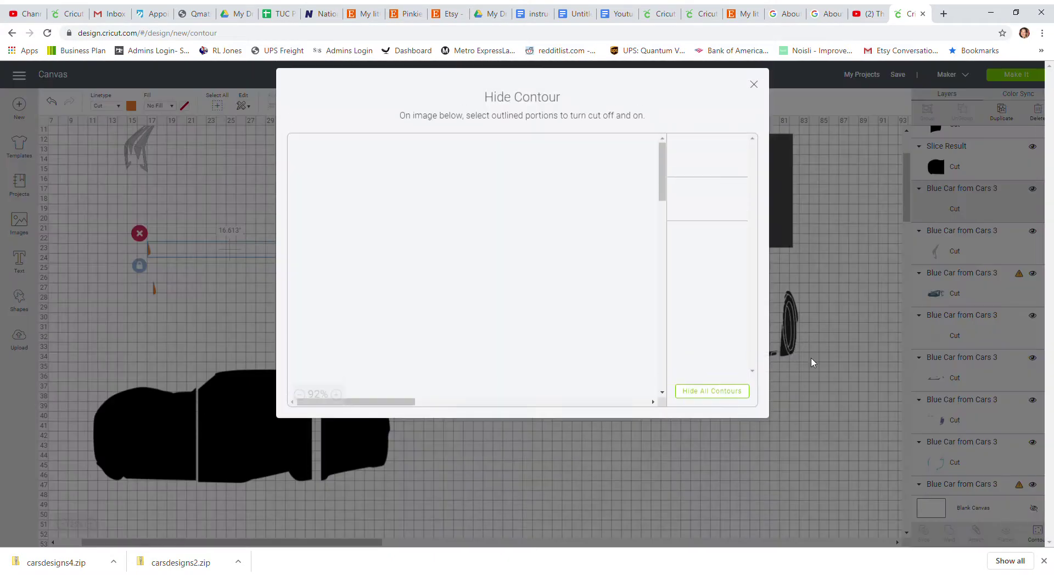
left_click(299, 178)
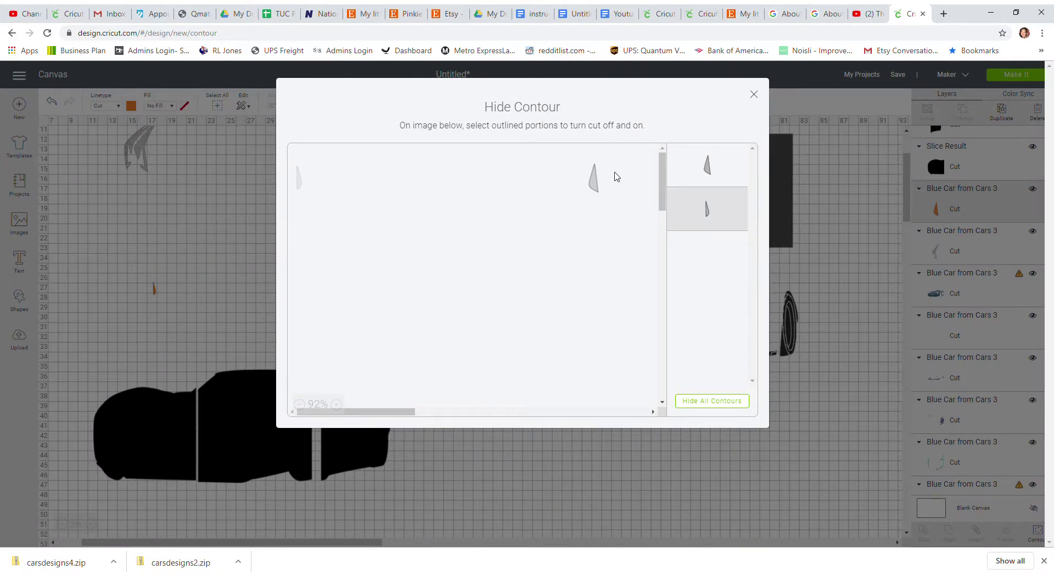
left_click(754, 94)
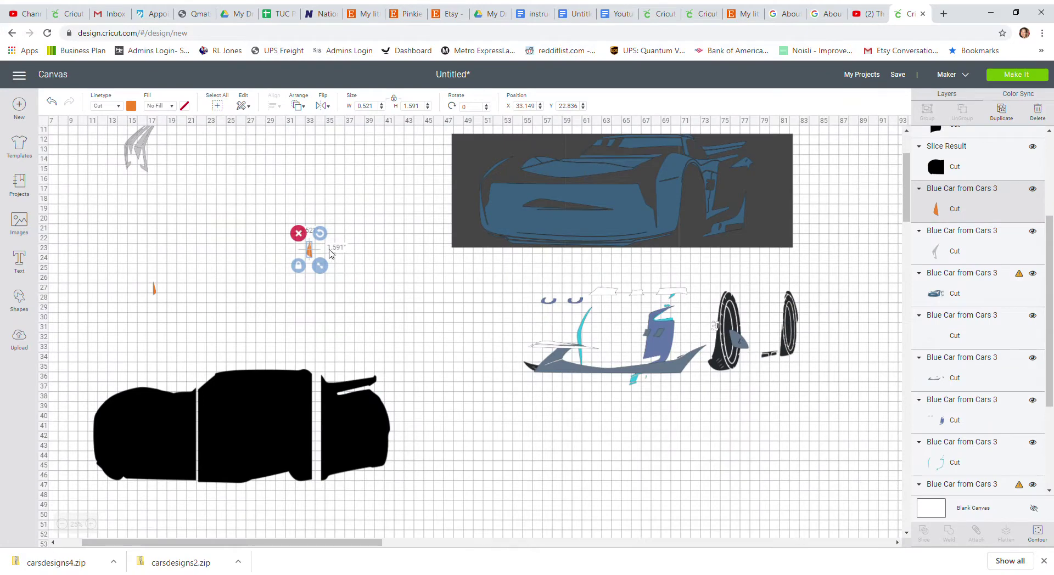
left_click_drag(309, 252, 162, 297)
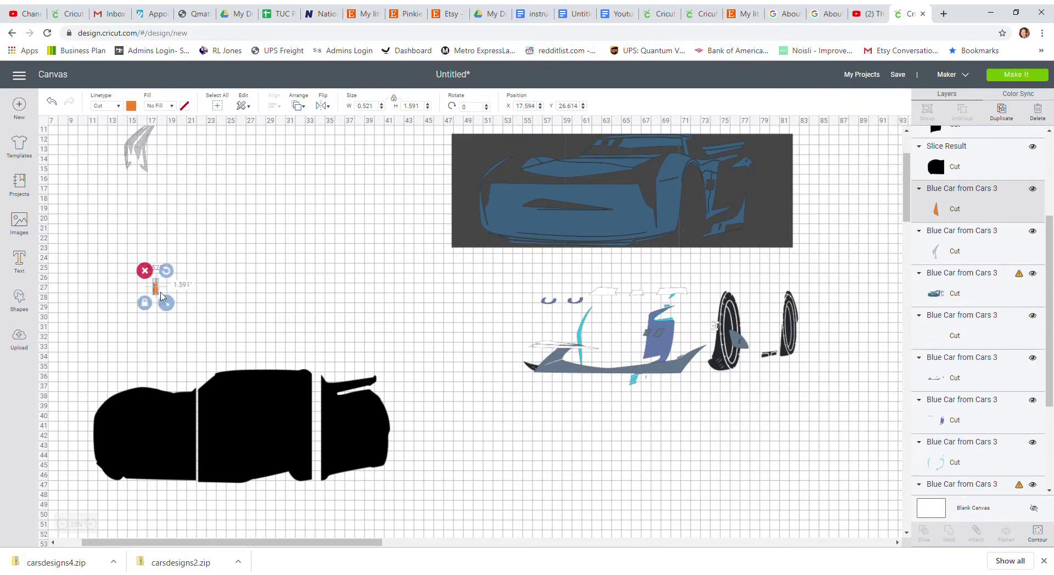
Move the white layer of window outlines and small details onto the empty canvas and make three duplicates of it.
left_click_drag(604, 290, 263, 207)
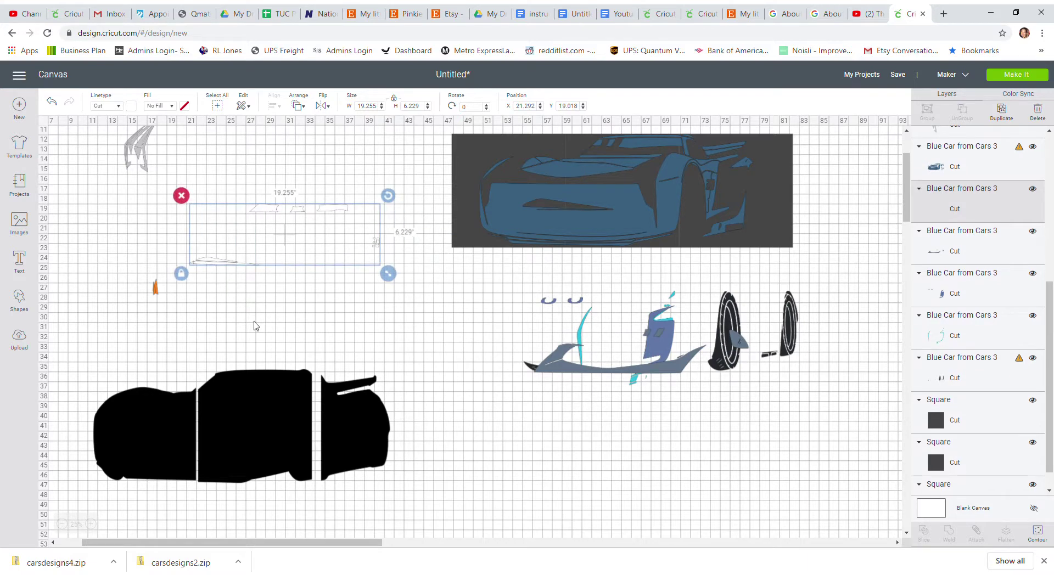
left_click(92, 524)
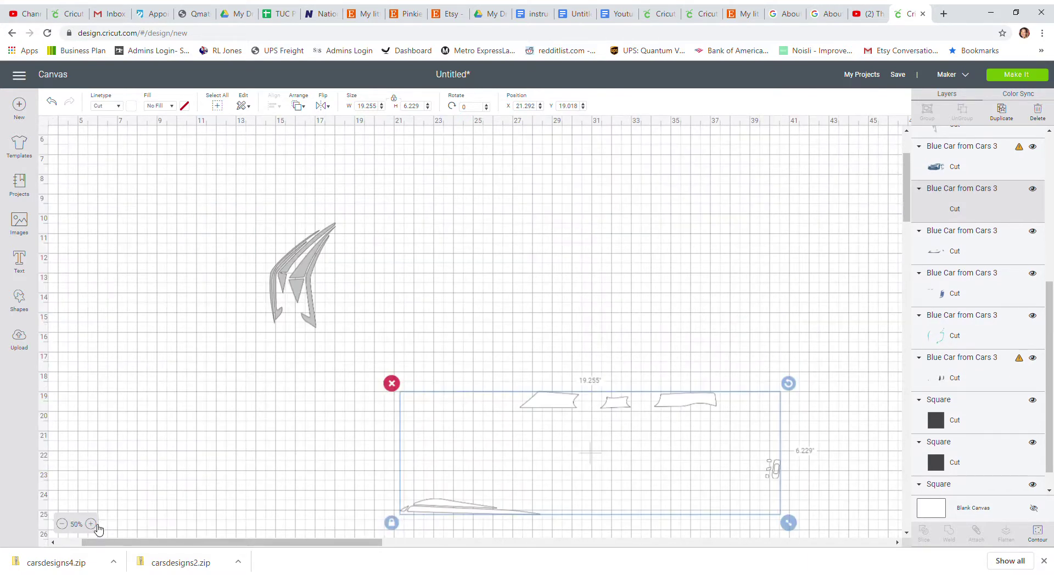
left_click(91, 524)
scroll(329, 428, "down", 2)
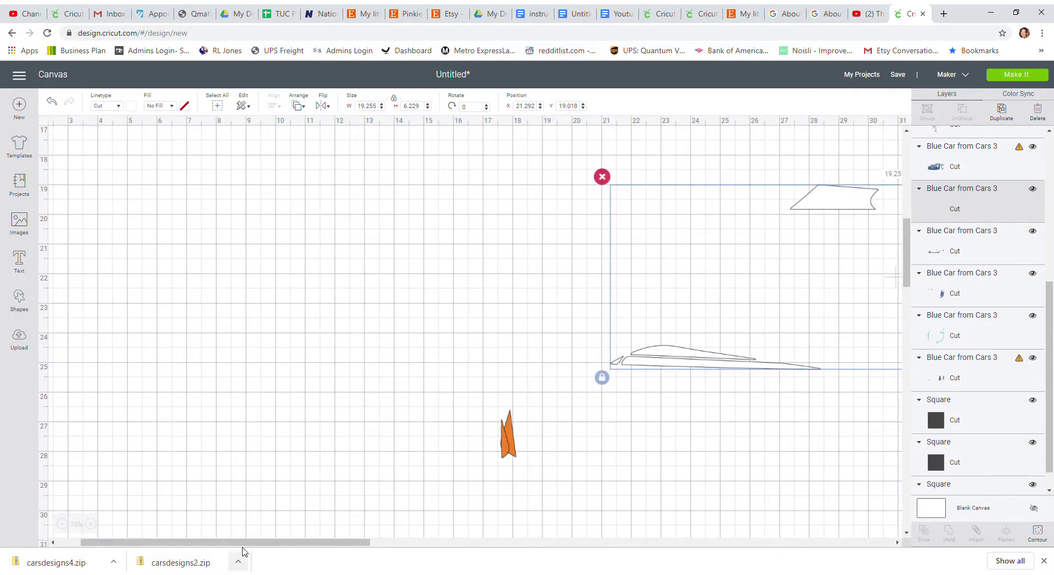
left_click_drag(253, 546, 407, 543)
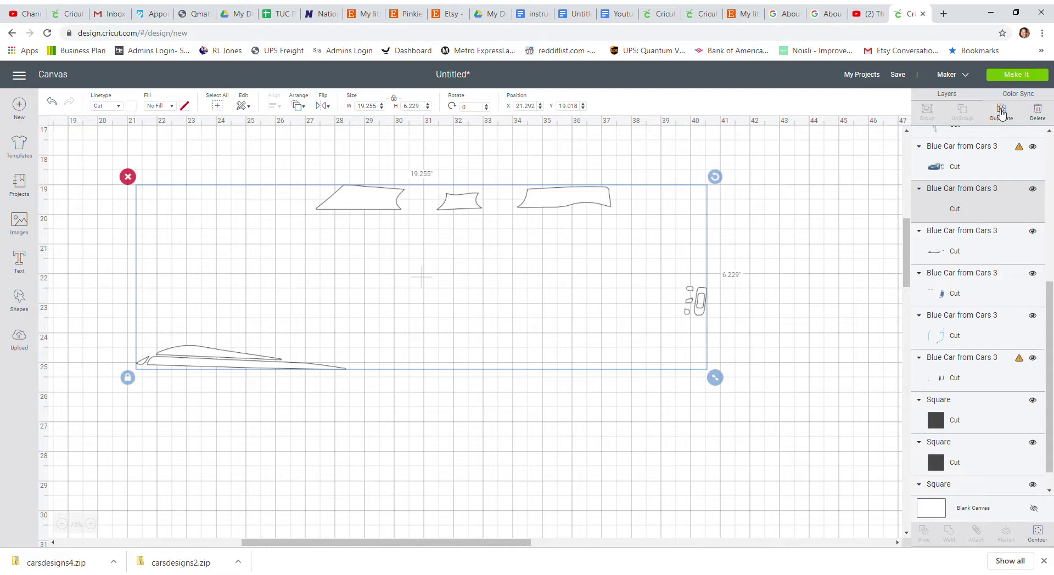
left_click(1001, 112)
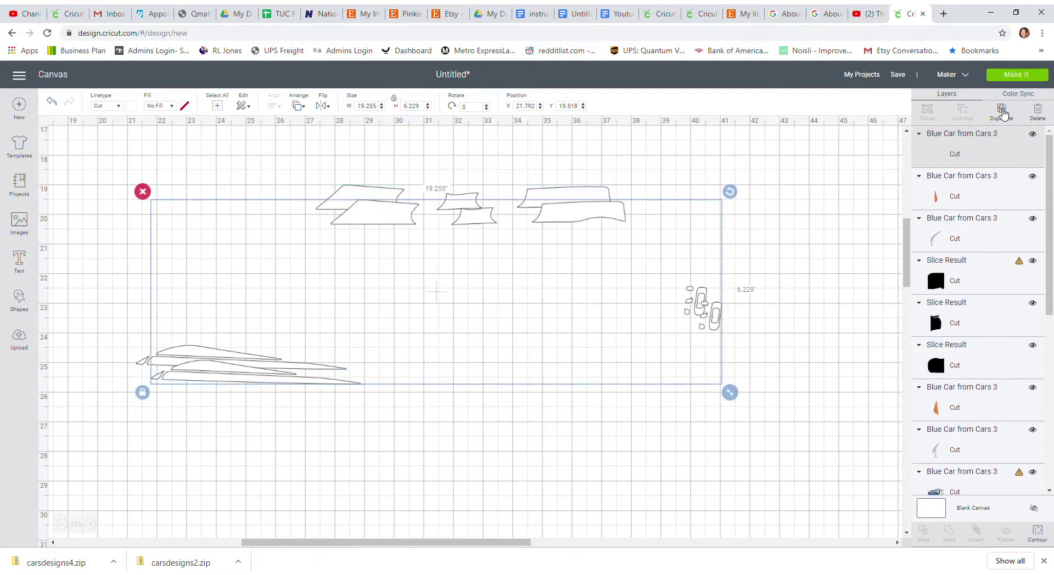
left_click(1002, 112)
left_click(1001, 112)
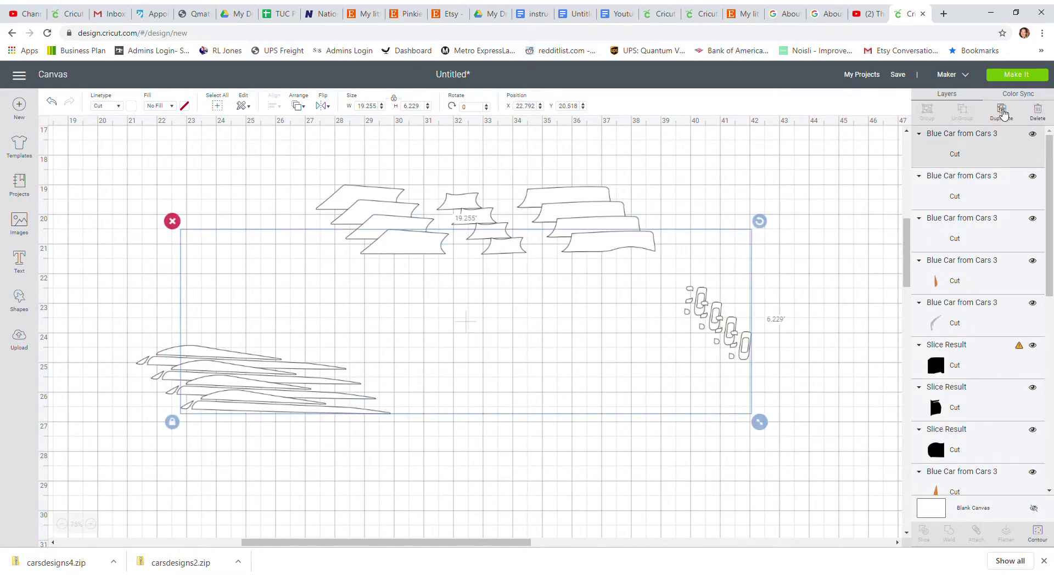
Duplicate the white layer again, use Contour to keep only its three long pointed slivers, and place them on the empty canvas above the originals.
left_click(1001, 112)
left_click(1037, 532)
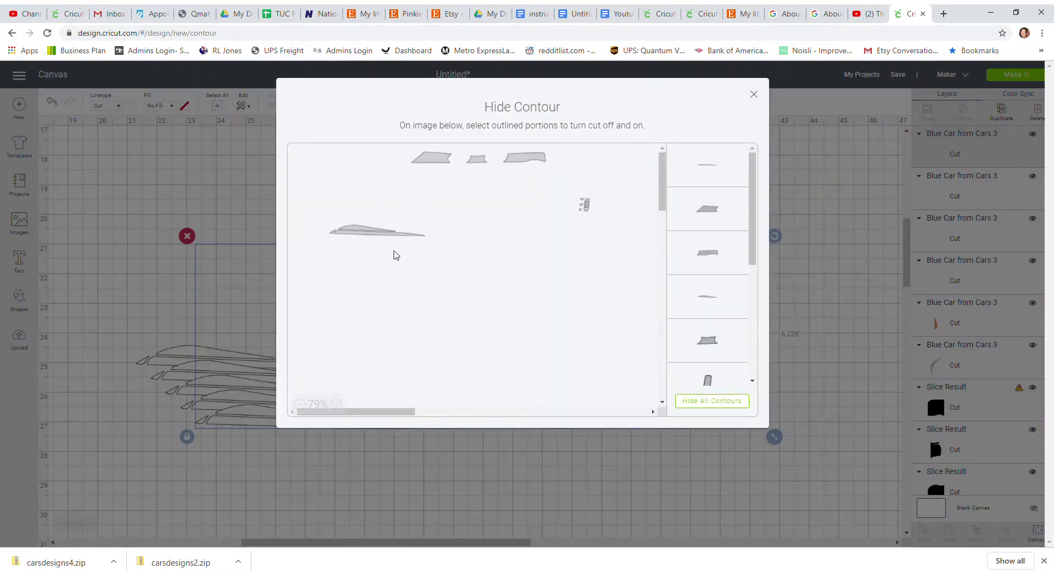
left_click(434, 160)
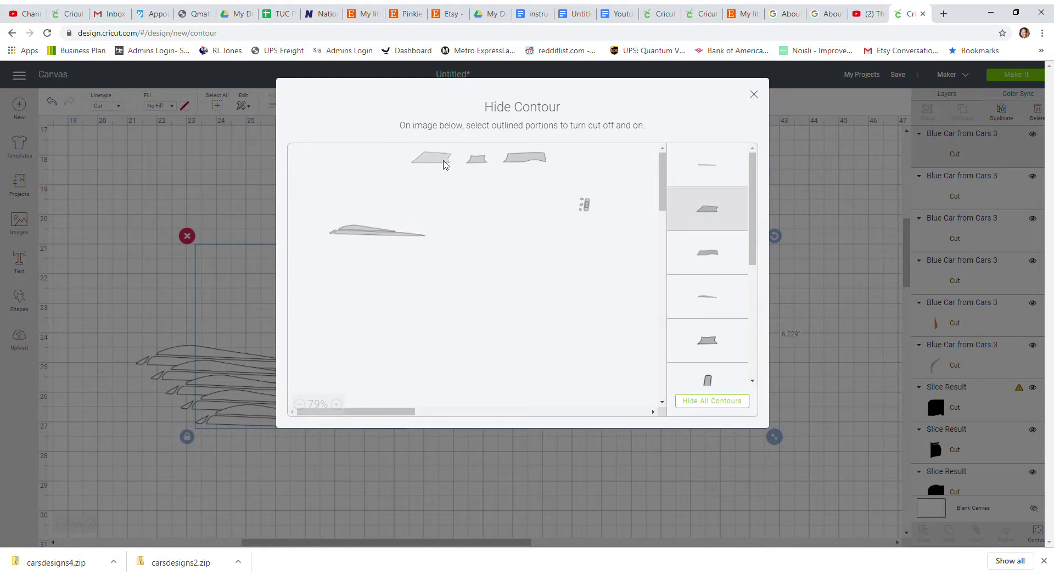
left_click(476, 159)
left_click(522, 158)
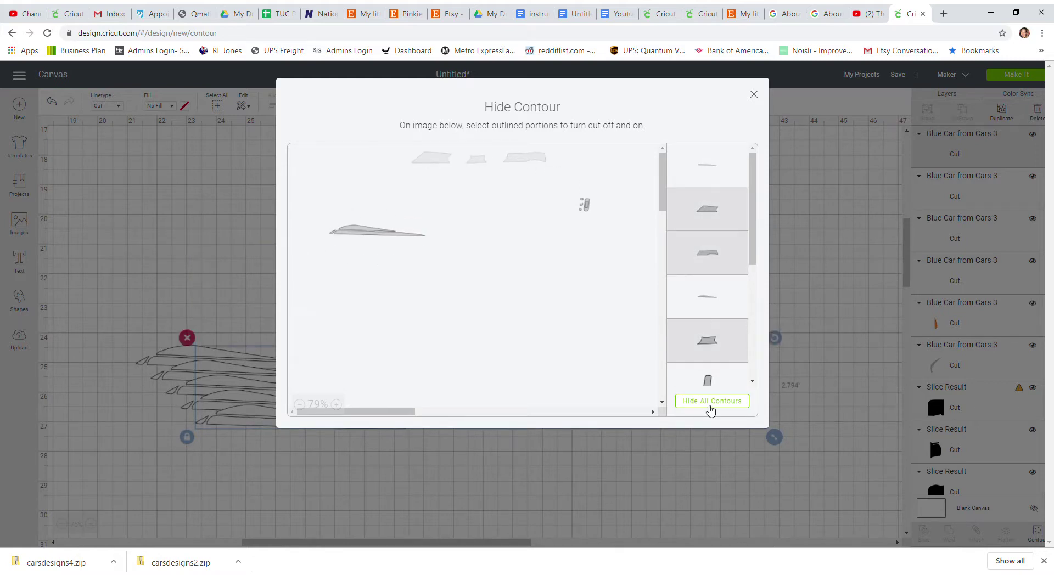
left_click(710, 408)
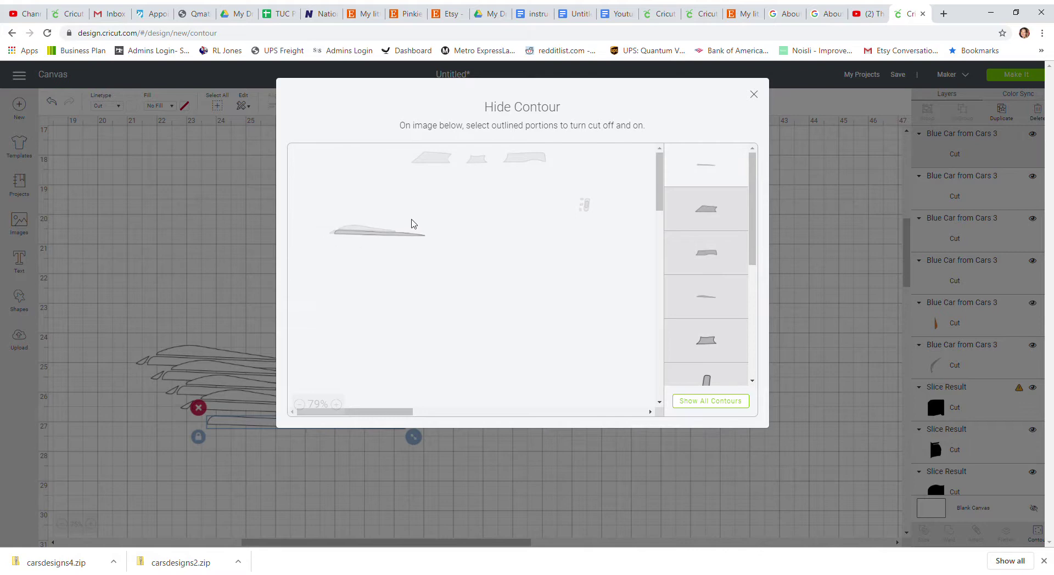
left_click(361, 231)
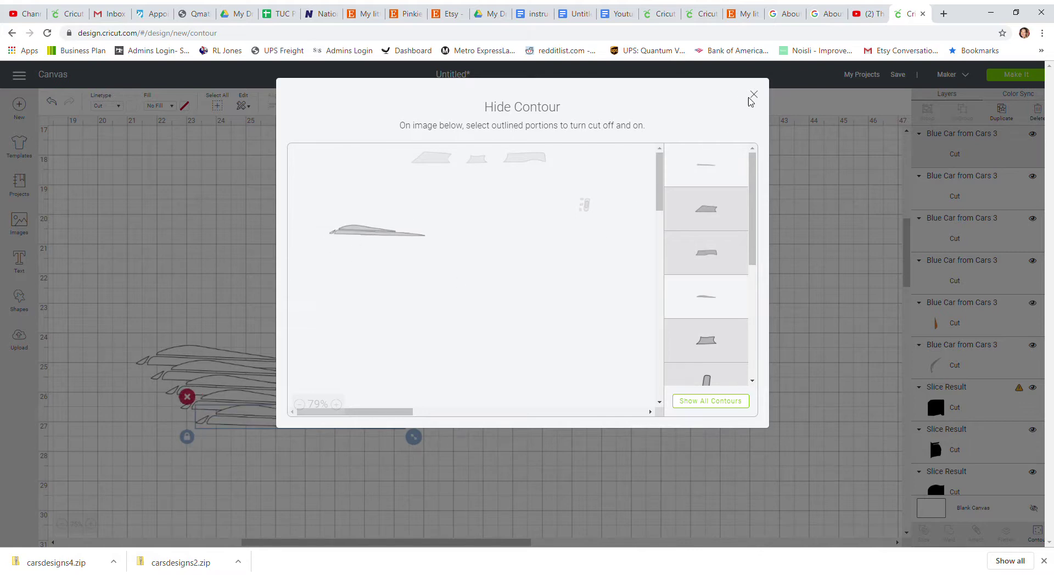
left_click(753, 94)
left_click_drag(291, 422, 181, 207)
Hide every contour except the slanted left window in the next white copy and place that window below the separated slivers.
left_click(615, 255)
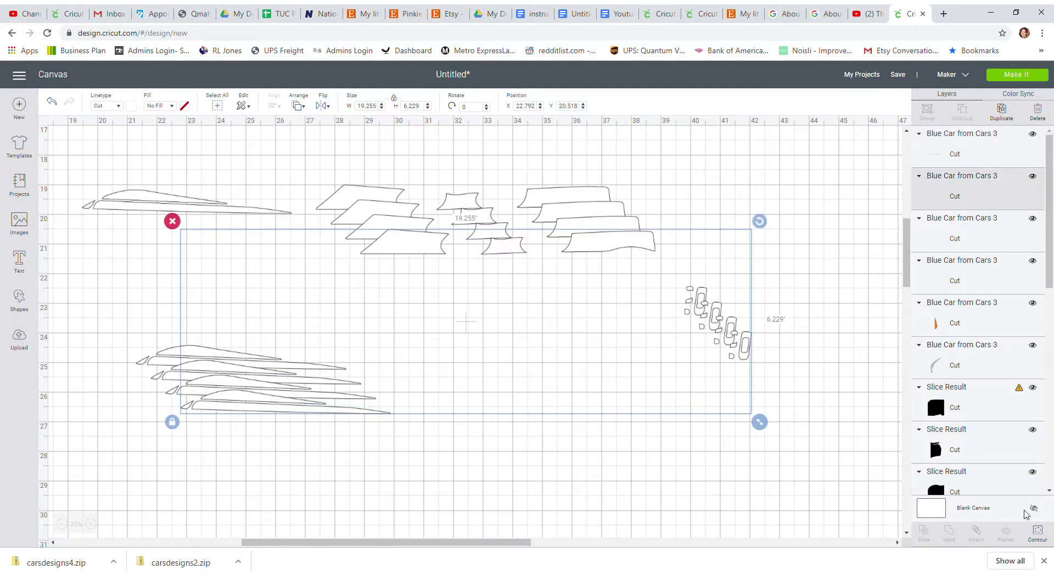
left_click(1038, 532)
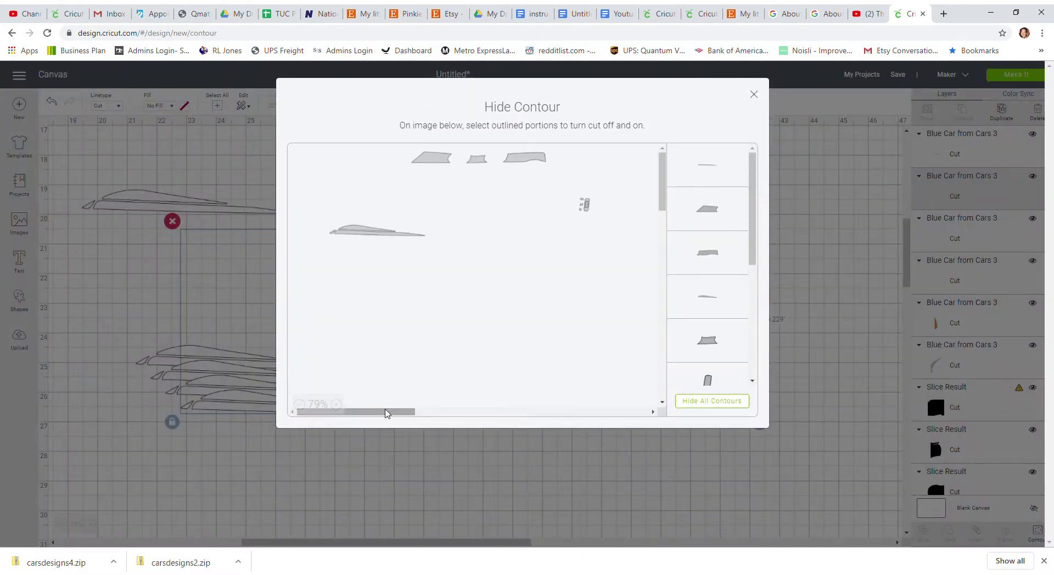
left_click(730, 404)
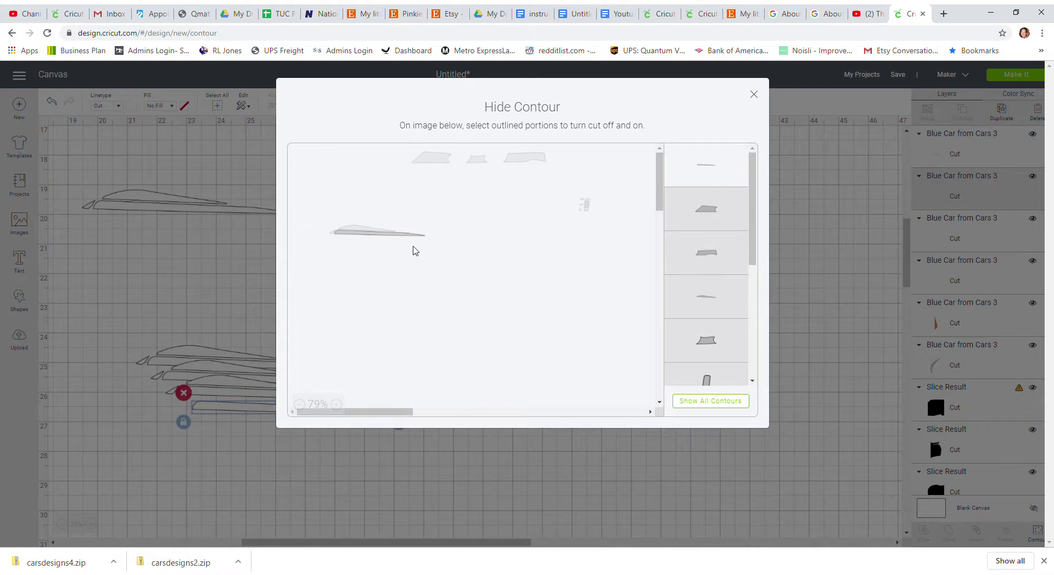
left_click(434, 160)
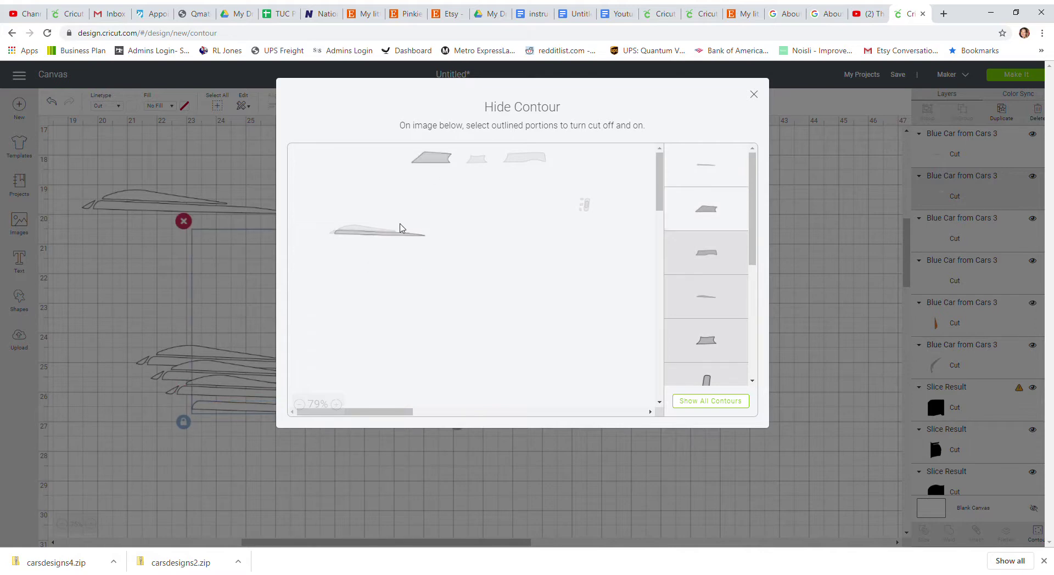
left_click(408, 236)
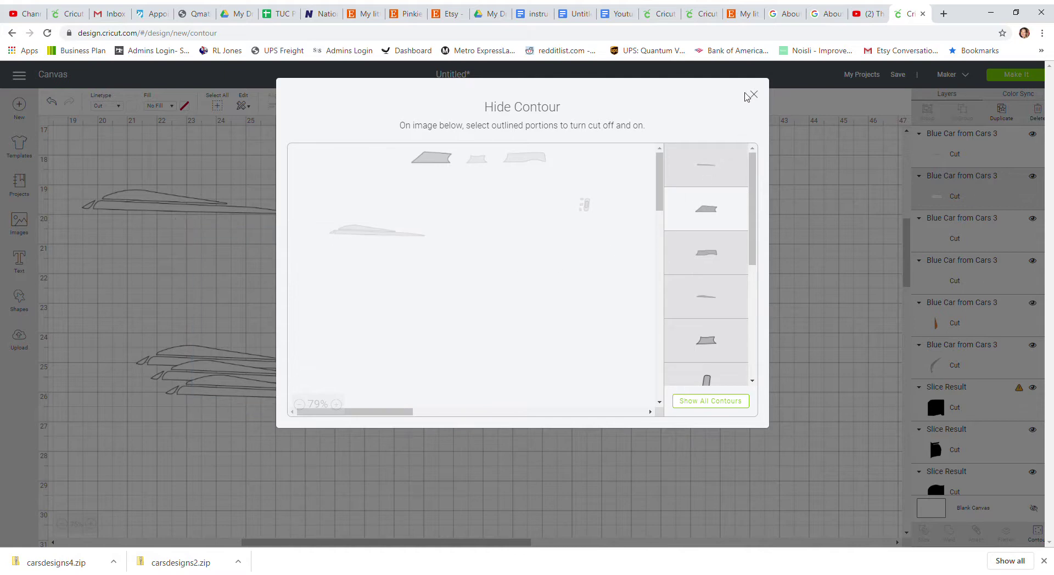
left_click(753, 95)
left_click_drag(415, 243, 181, 230)
Hide every contour except the small middle window in another white copy and place it below the separated slanted window.
left_click(413, 237)
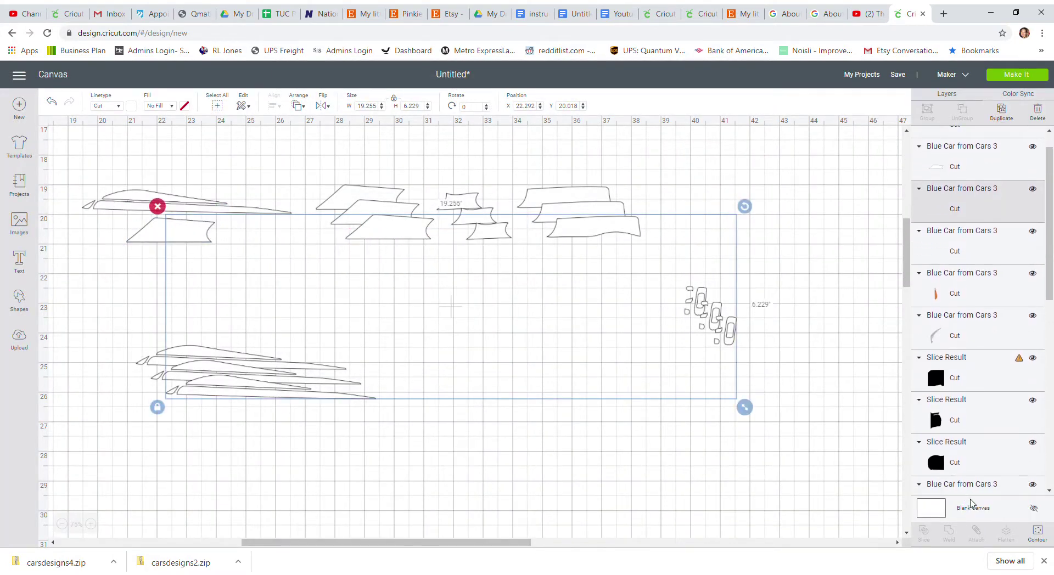
left_click(1037, 533)
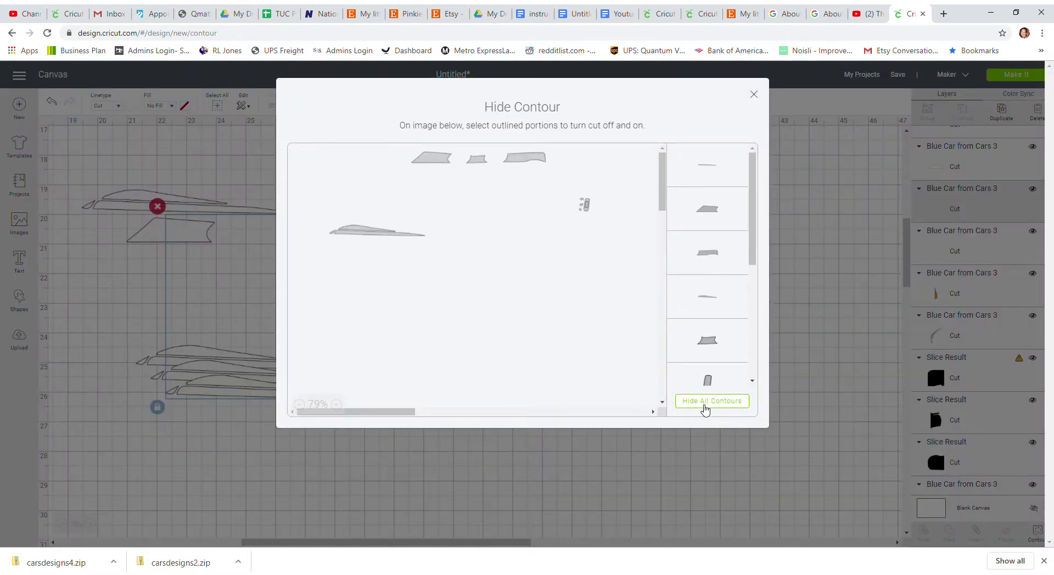
left_click(703, 404)
left_click(476, 161)
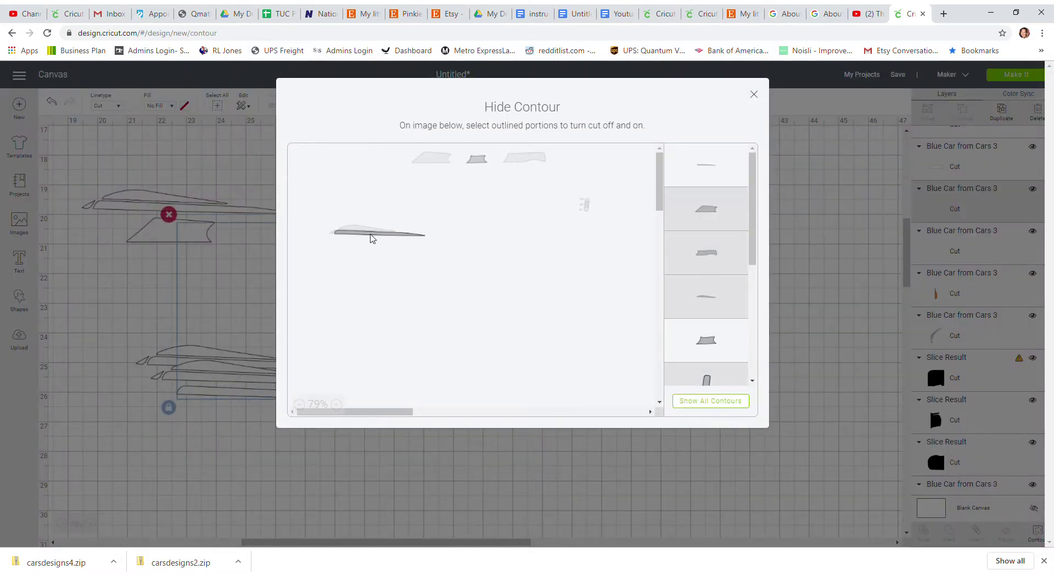
left_click(369, 239)
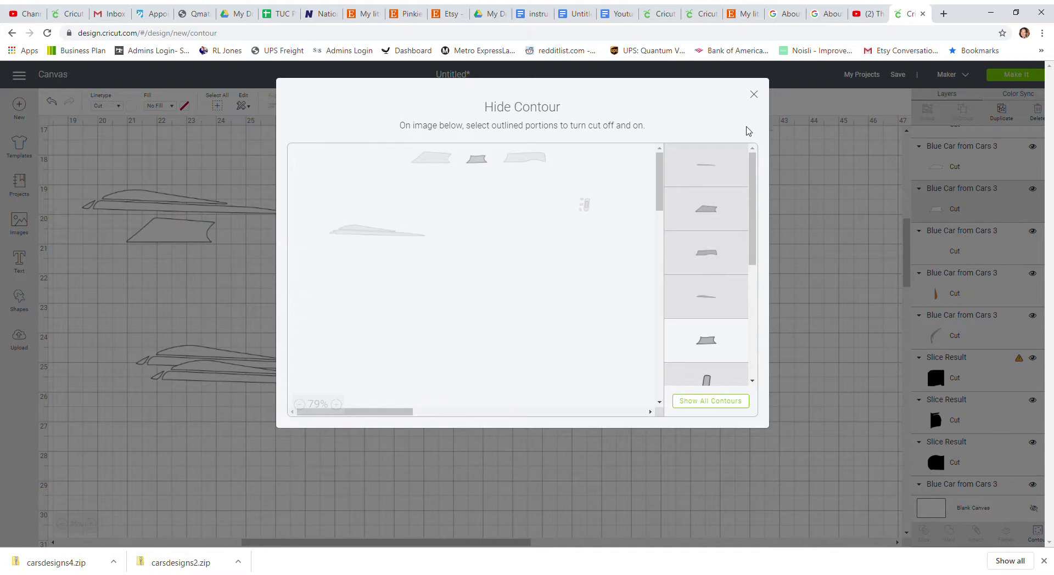
left_click(754, 94)
left_click_drag(495, 239, 172, 268)
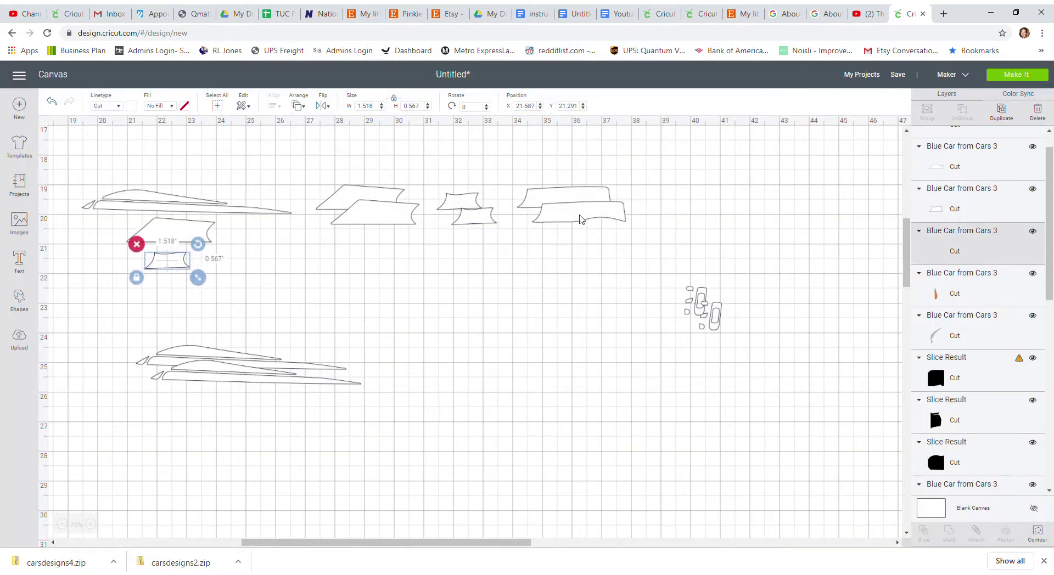
Hide every contour except the wide right window in the next white copy and place it beside the separated small window.
left_click(581, 218)
left_click(1037, 533)
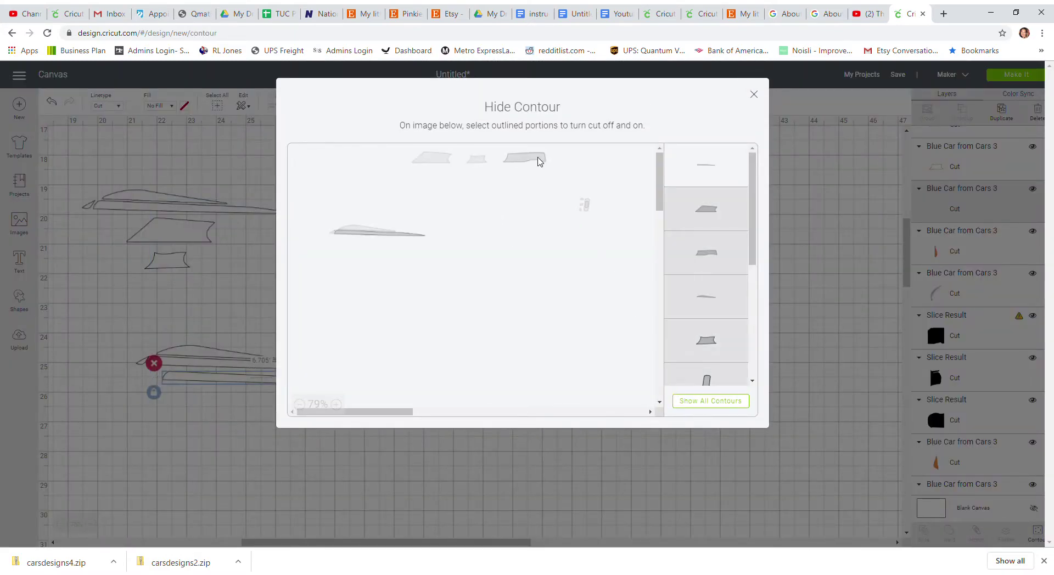
left_click(525, 159)
left_click(370, 236)
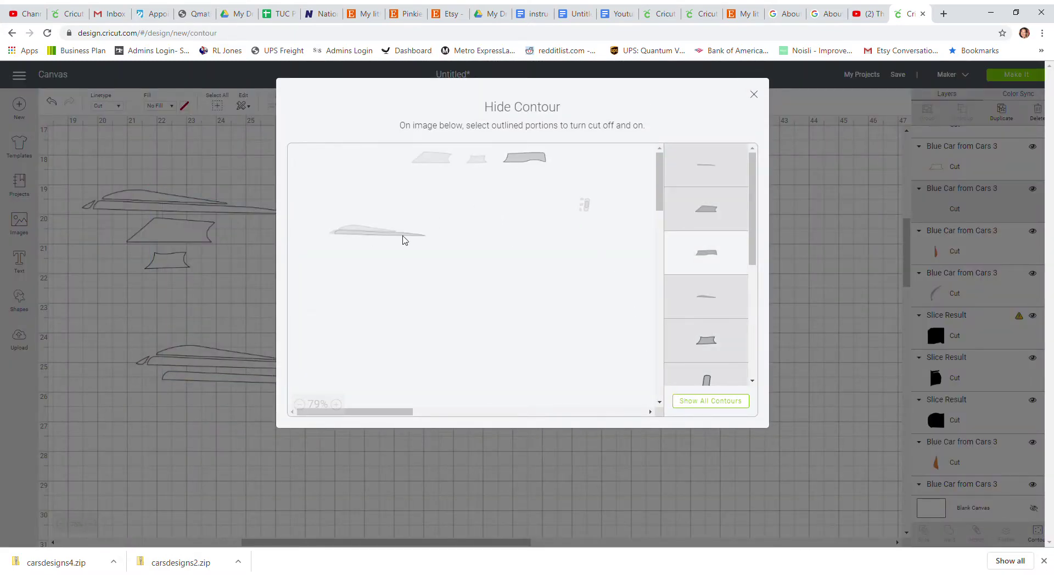
left_click(754, 94)
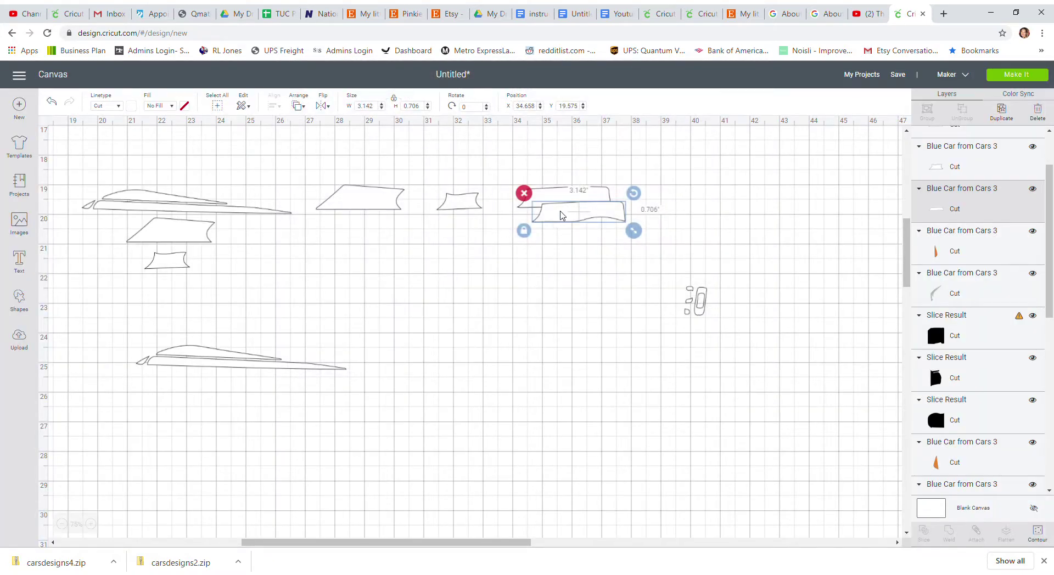
left_click_drag(562, 215, 477, 297)
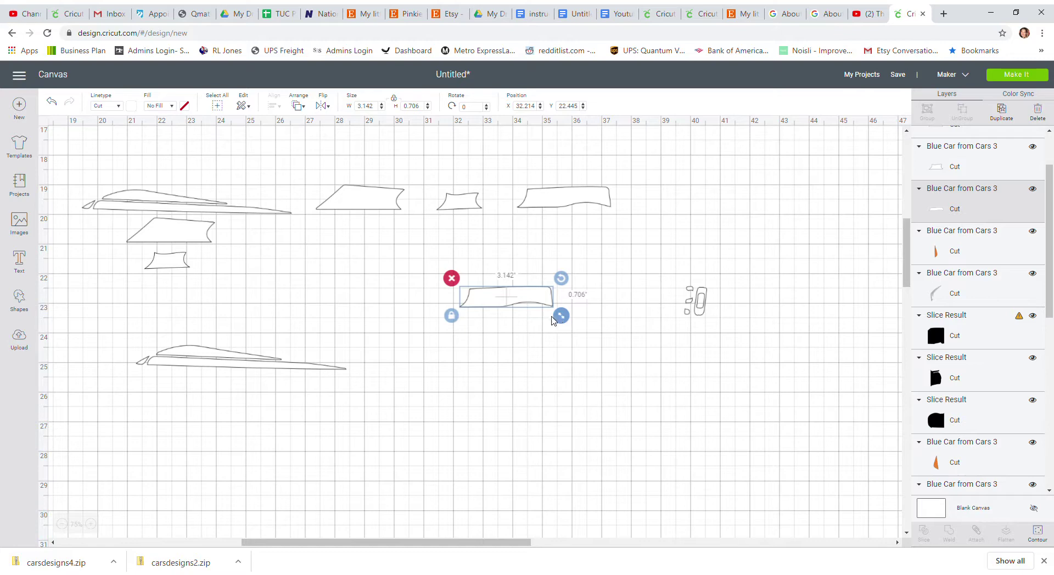
left_click_drag(543, 296, 273, 265)
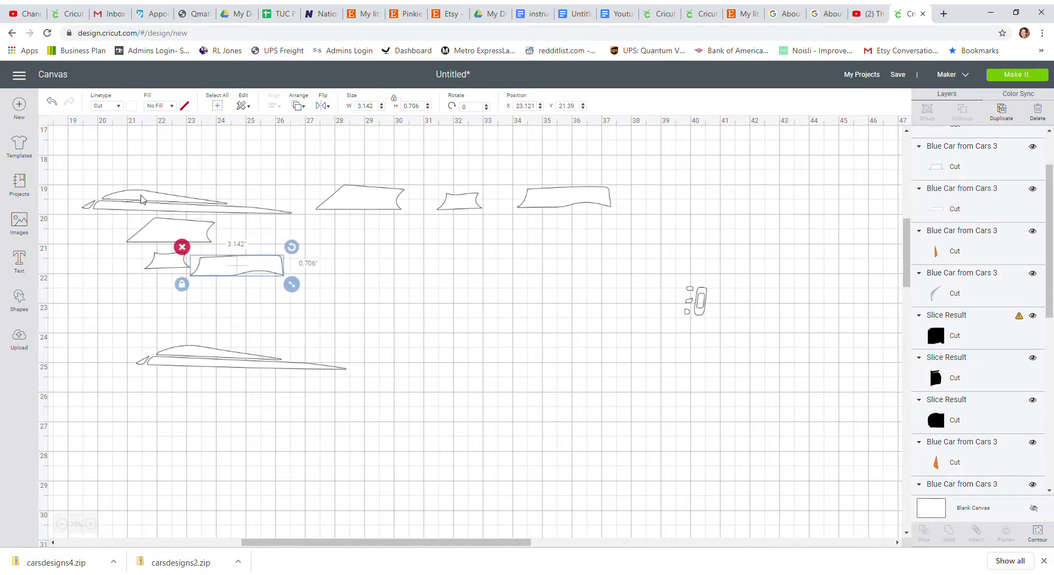
Shift the remaining full white layer slightly to the lower right and hide all its contours with Contour.
left_click(142, 199)
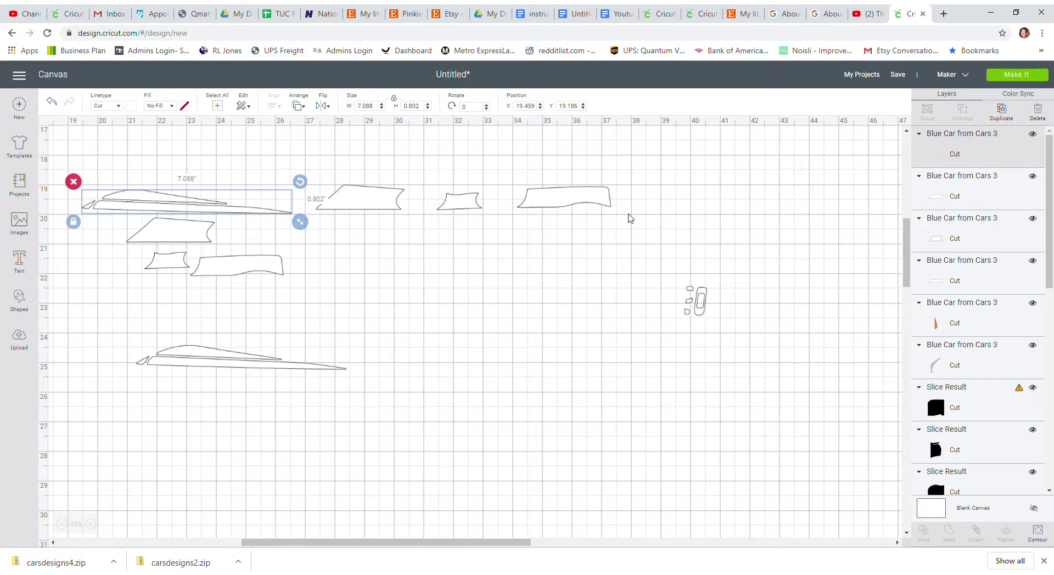
key("ctrl+z")
key("ctrl+z")
key("ctrl+z")
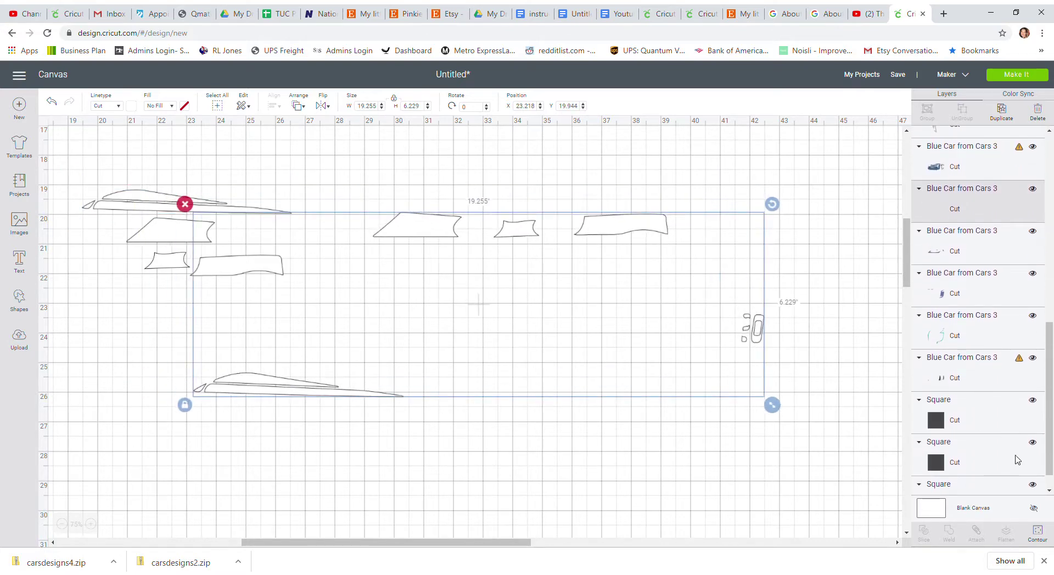
left_click(1038, 532)
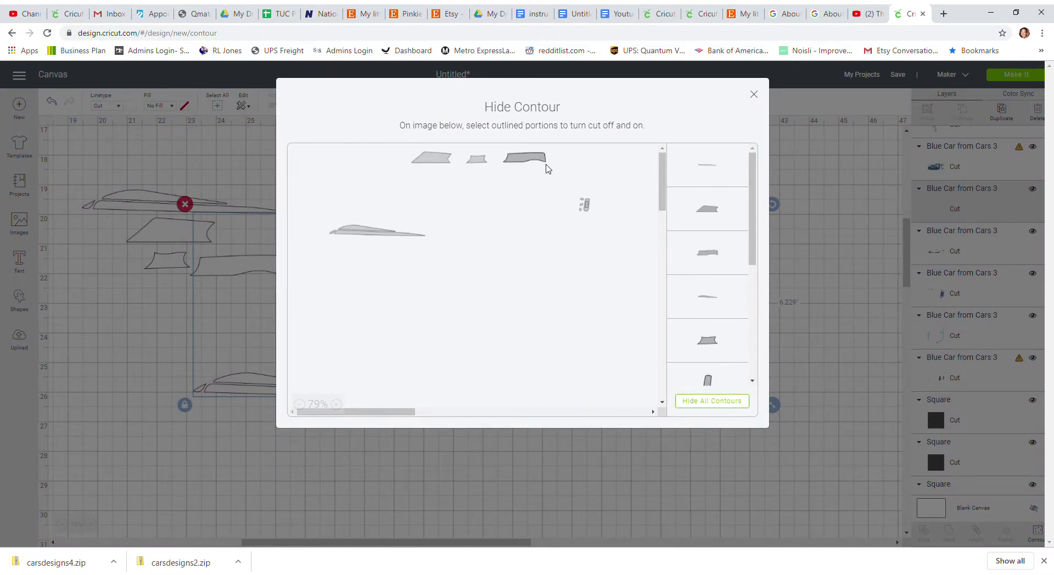
left_click(719, 405)
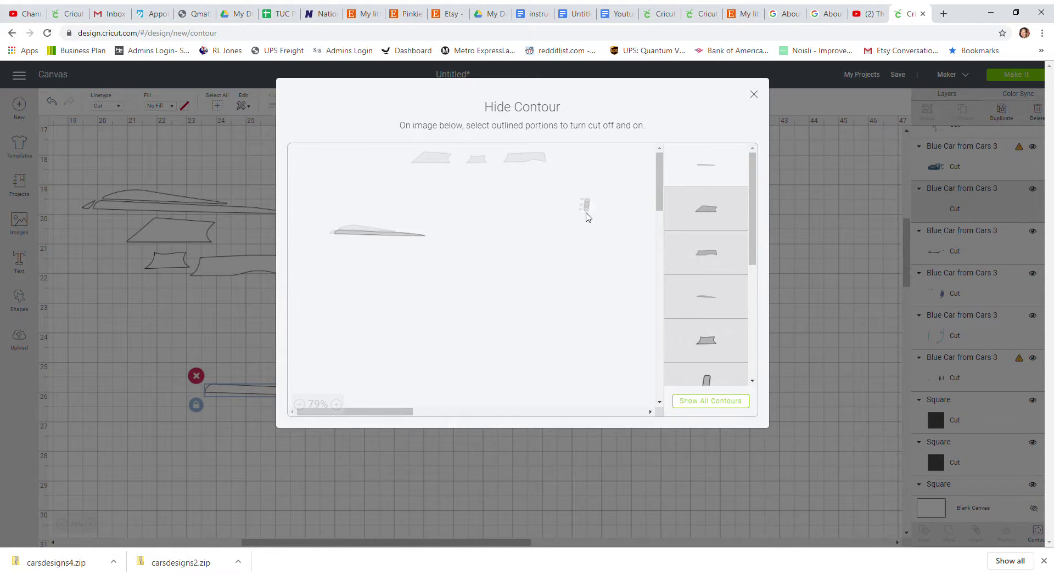
Turn the three tiny detail contours and both outlines of the rounded oblong shape back on in the remaining white layer.
left_click(337, 406)
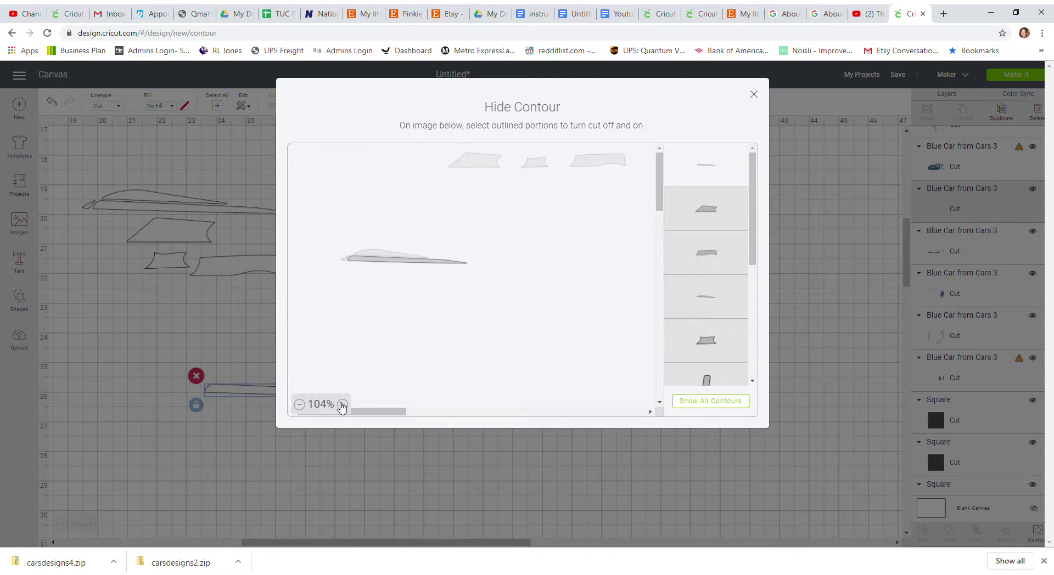
left_click(340, 407)
left_click_drag(364, 411, 442, 410)
left_click(413, 259)
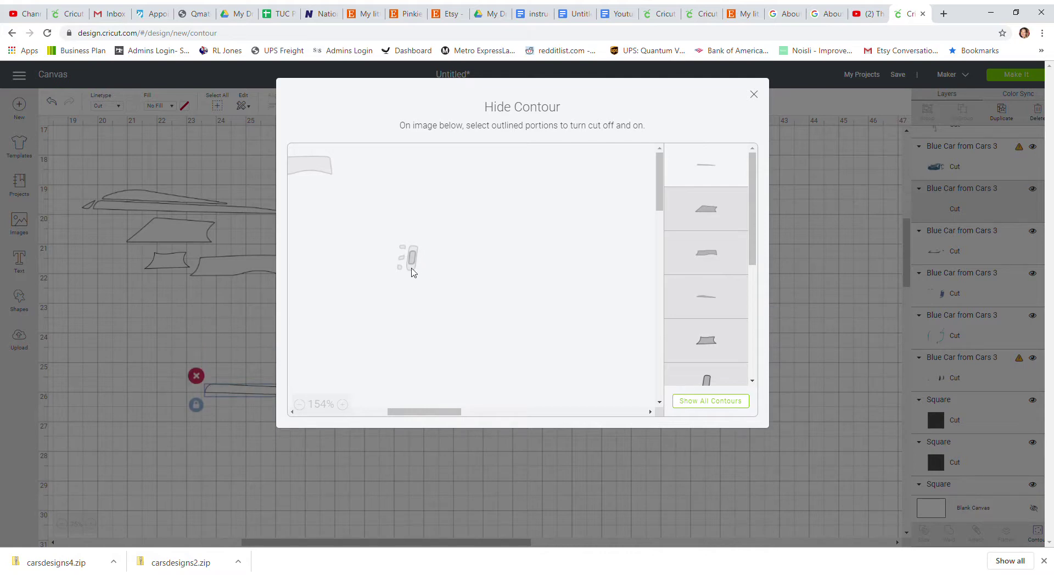
left_click(404, 248)
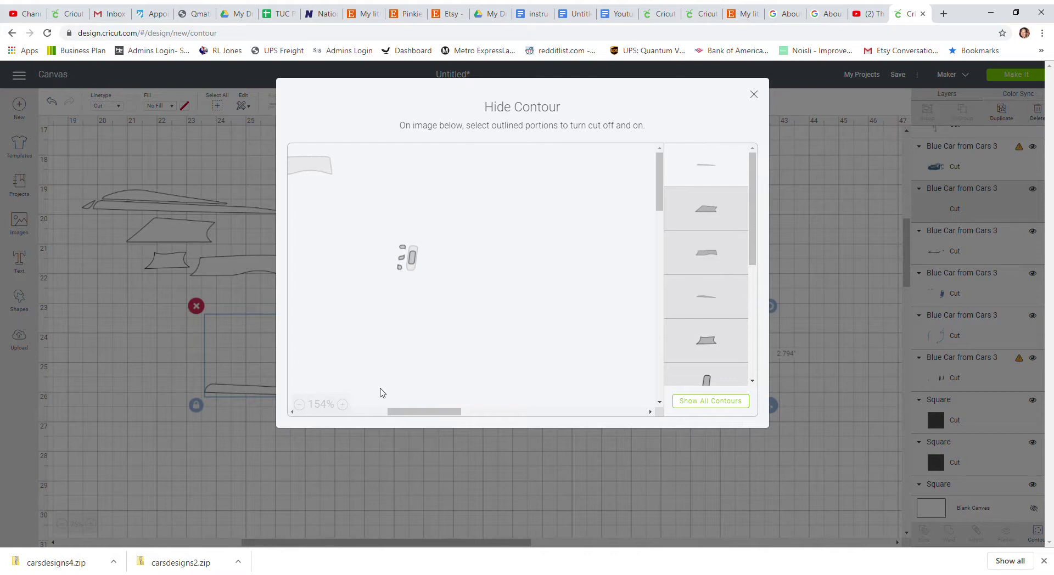
left_click(344, 404)
left_click(343, 404)
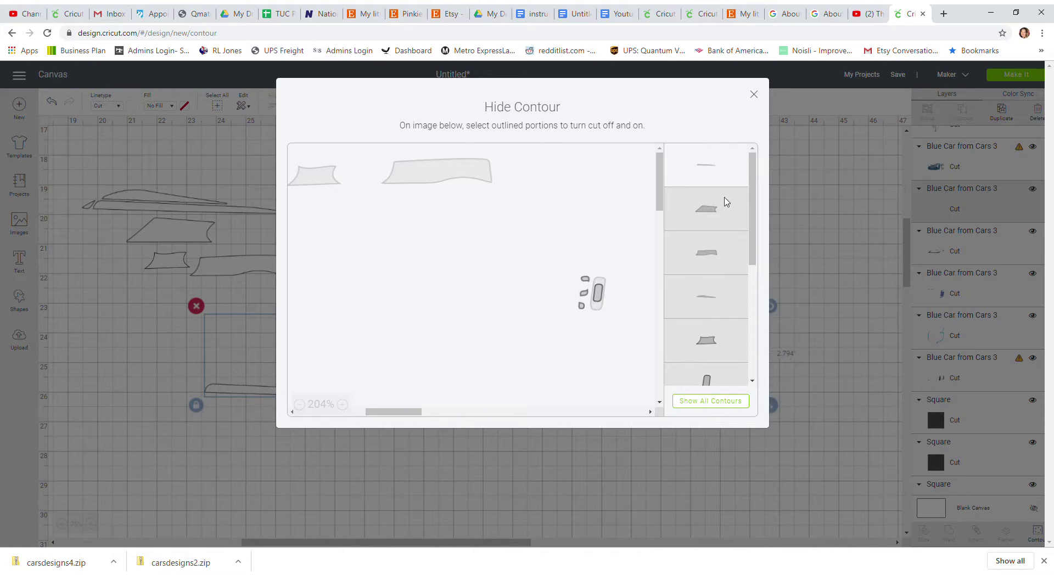
left_click_drag(753, 176, 752, 287)
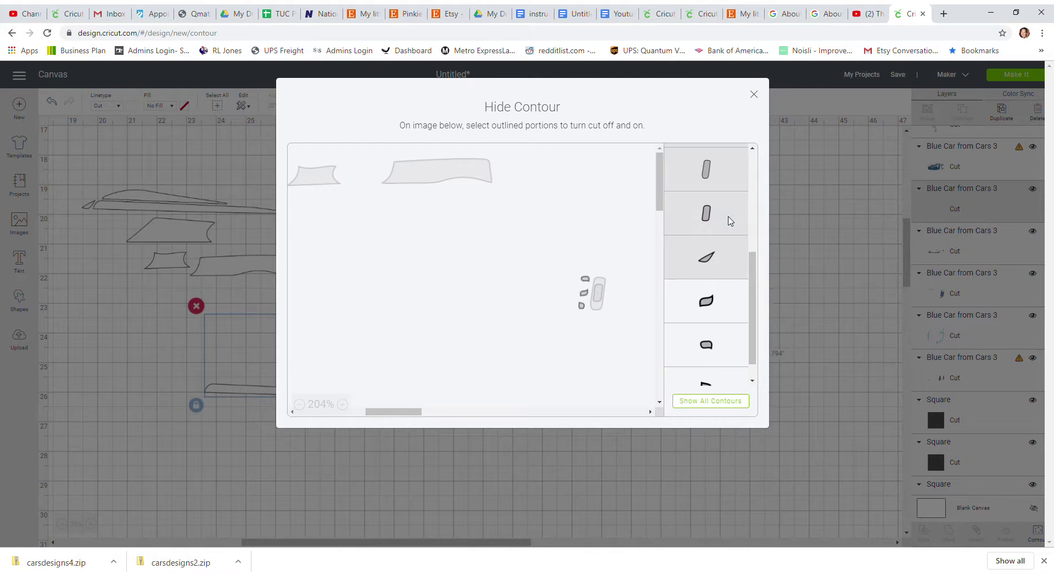
left_click(730, 180)
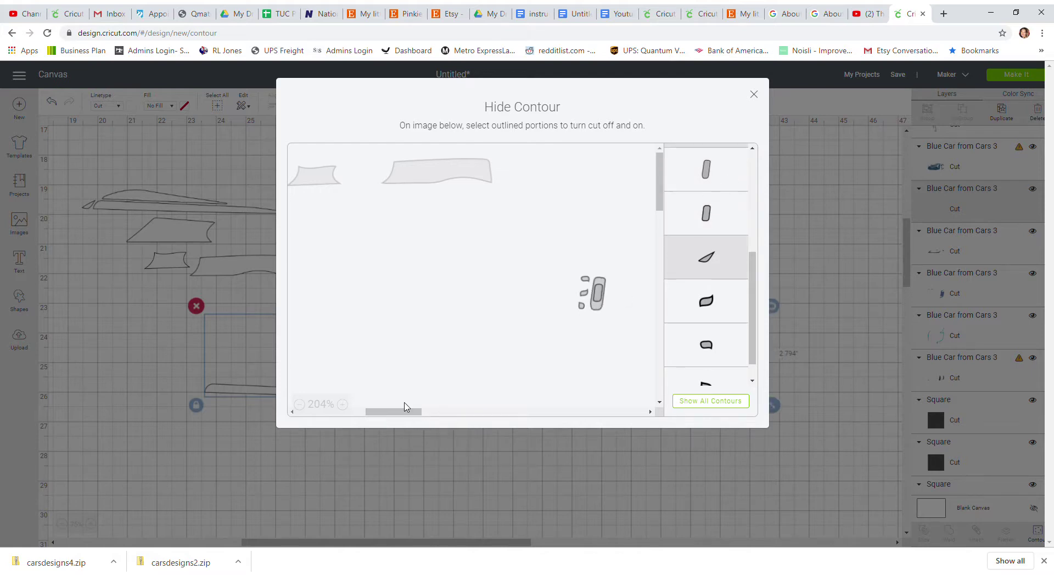
Hide the leftover long sliver contour and move the group of small details beside the separated slanted window.
left_click_drag(404, 413, 329, 420)
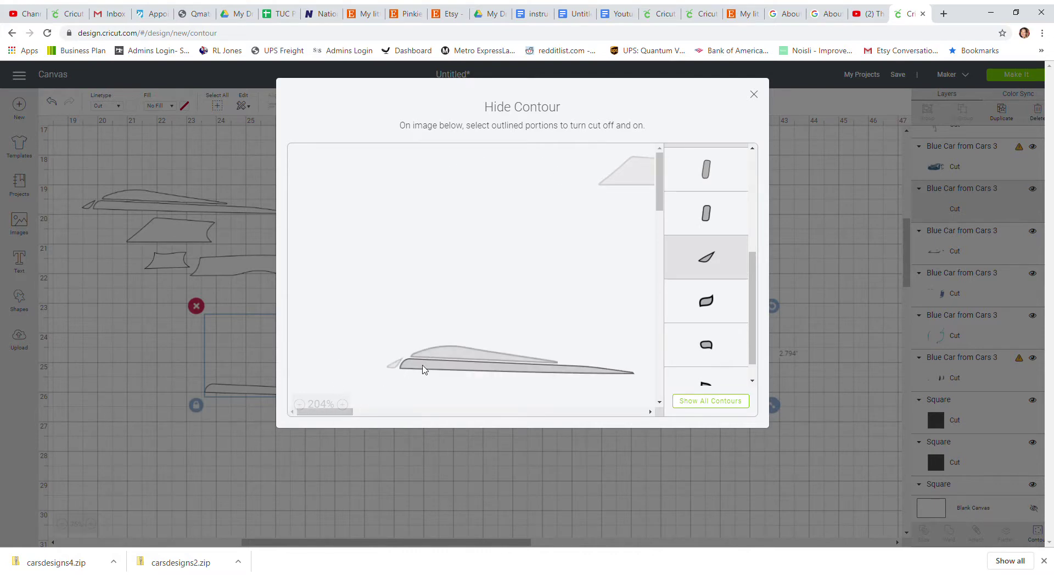
left_click(464, 372)
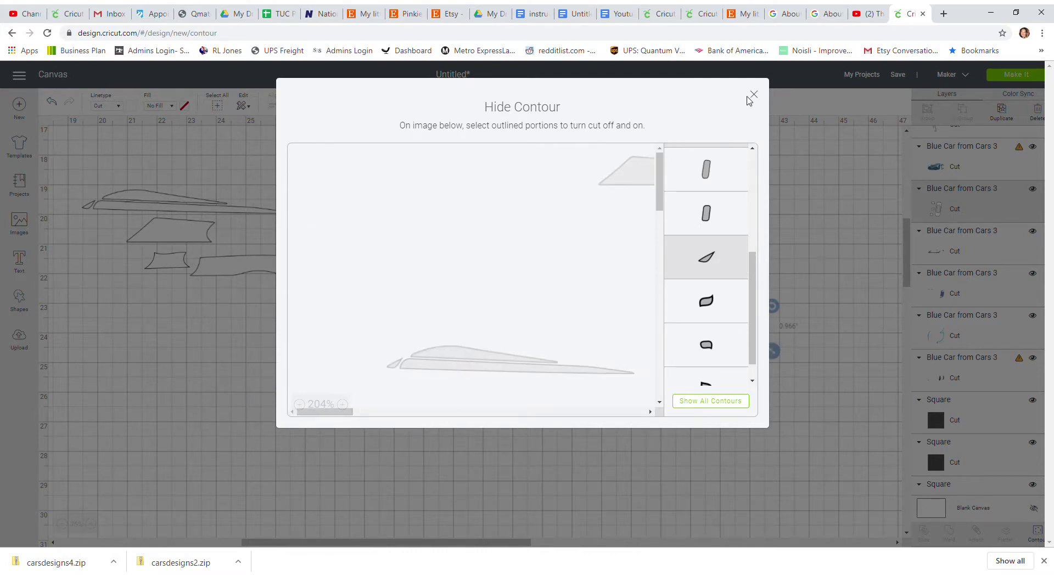
left_click(754, 95)
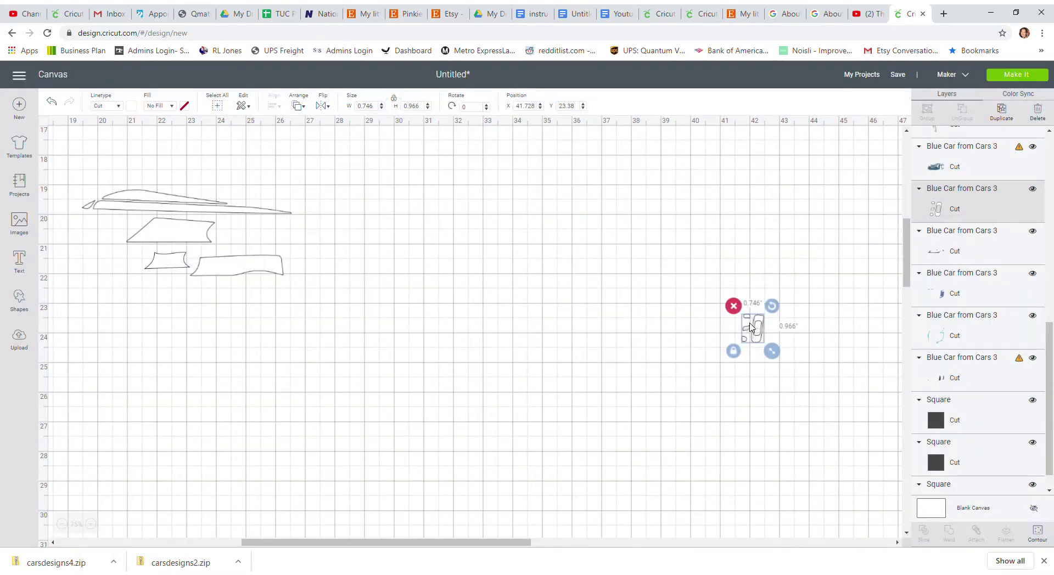
left_click_drag(754, 330, 236, 235)
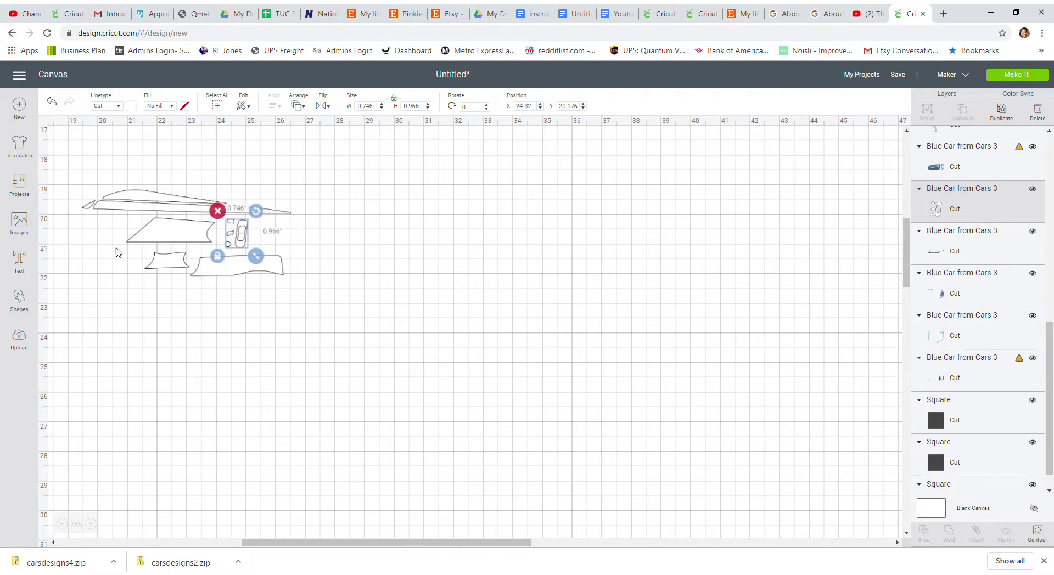
left_click(62, 524)
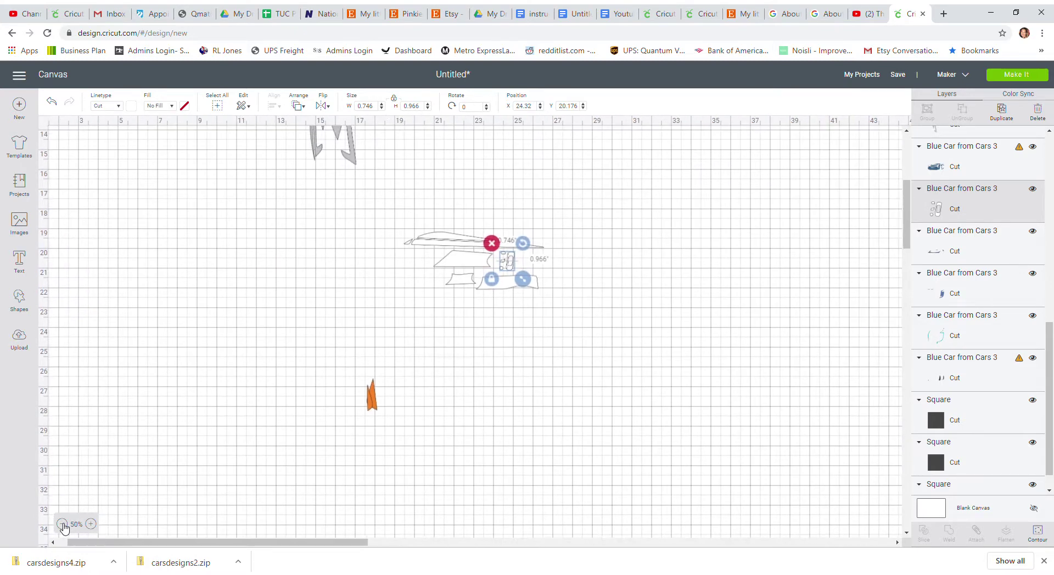
Move the slate bumper layer below the other car parts, place the purple layer near the separated white pieces, and duplicate it twice.
left_click(63, 525)
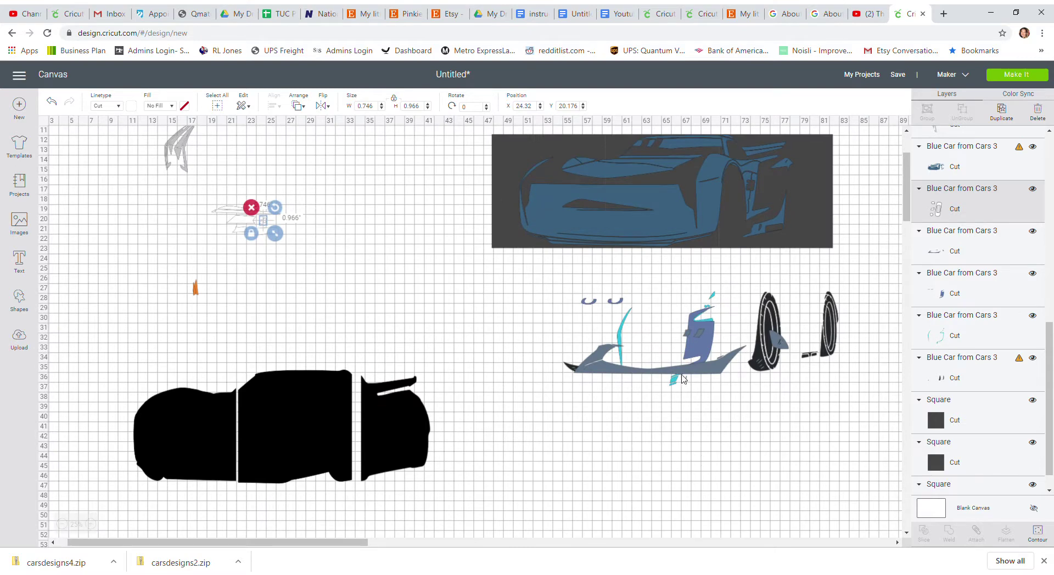
left_click_drag(628, 372, 653, 457)
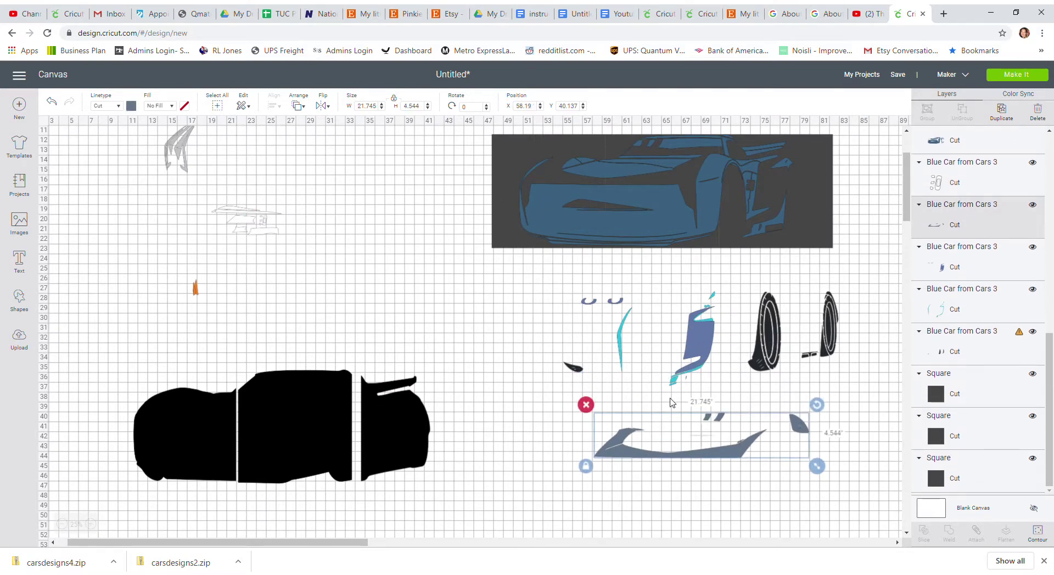
left_click_drag(697, 340, 416, 292)
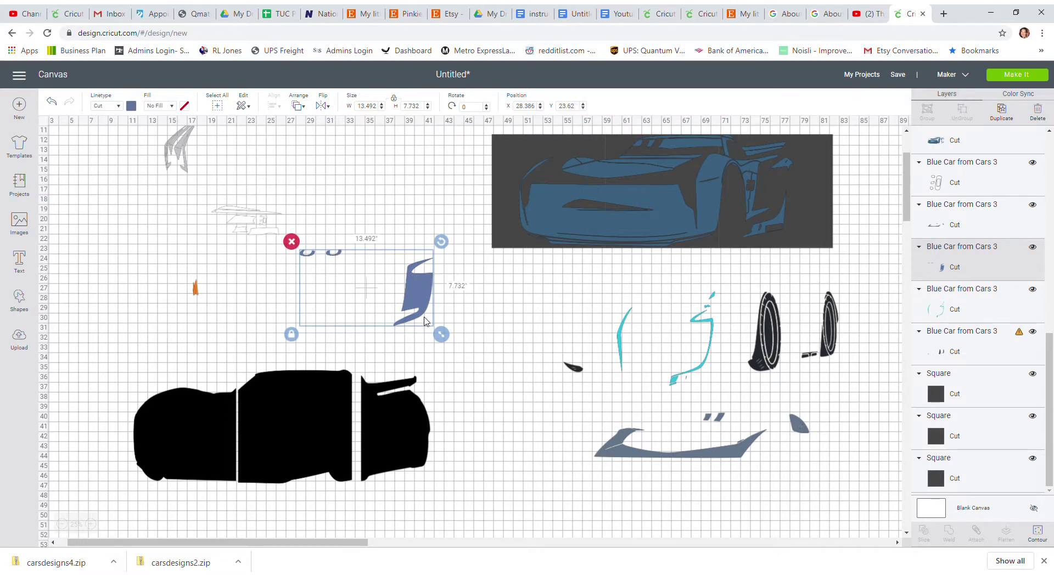
left_click(1005, 114)
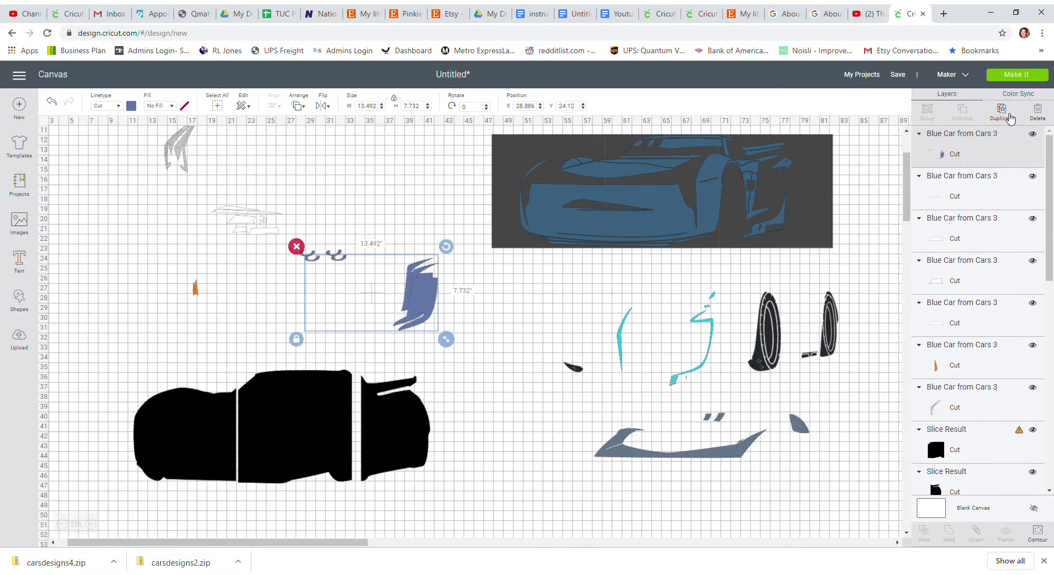
left_click(1007, 115)
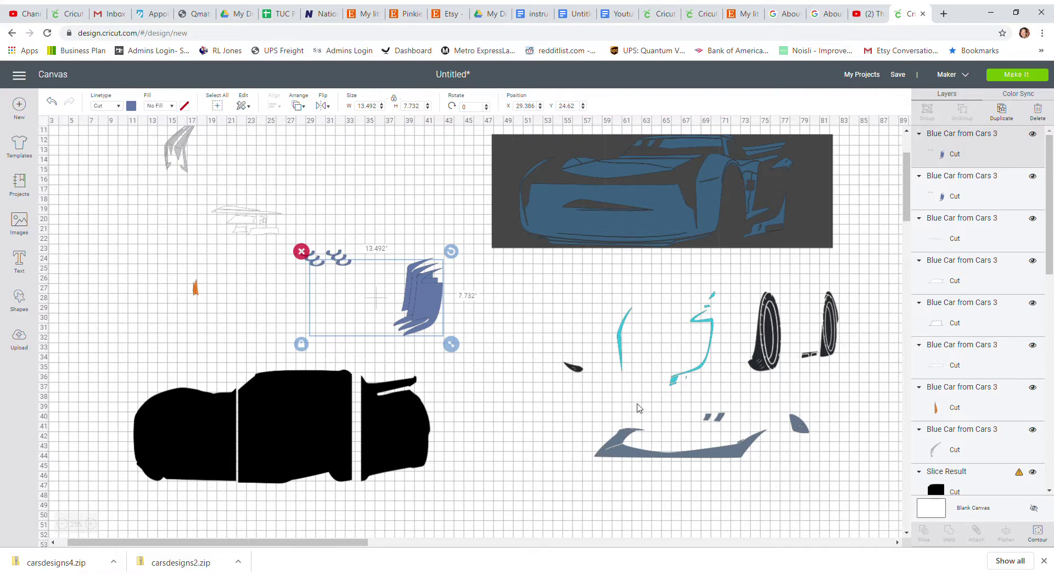
Hide every contour except the left small curved piece in the top purple copy and place it below the white window pieces.
left_click(1037, 531)
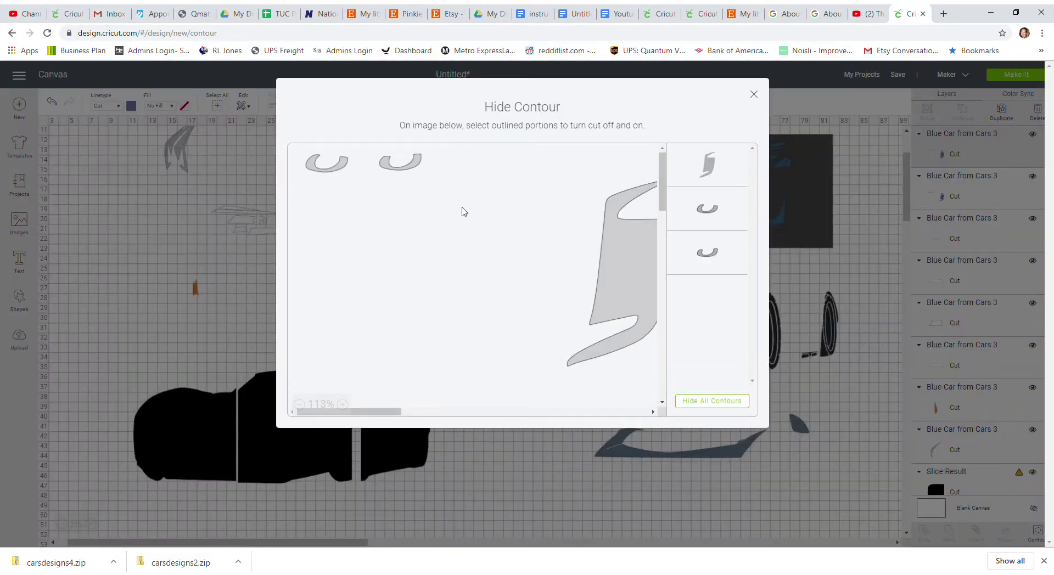
left_click(413, 166)
left_click(638, 273)
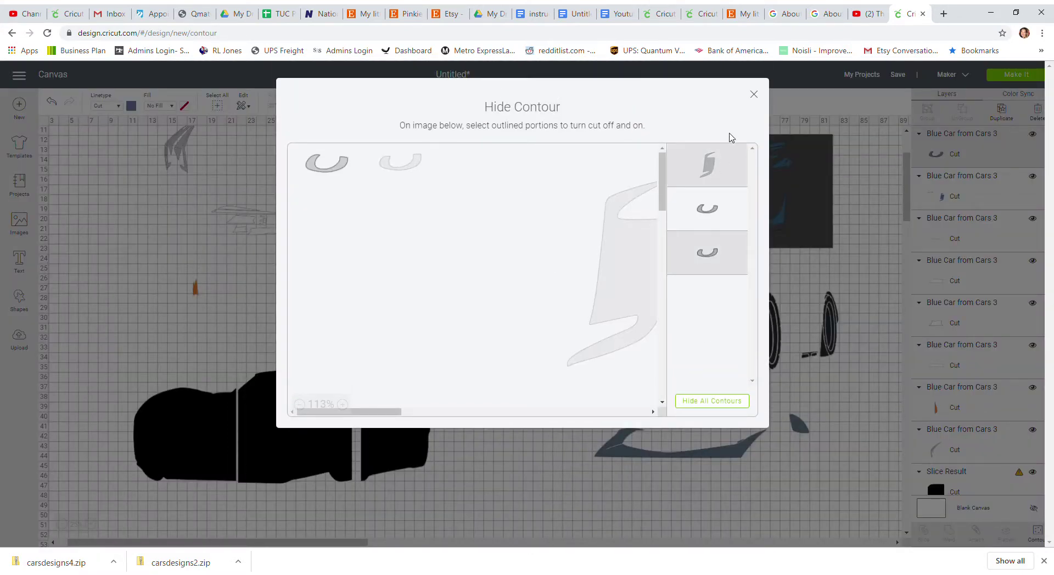
left_click(754, 95)
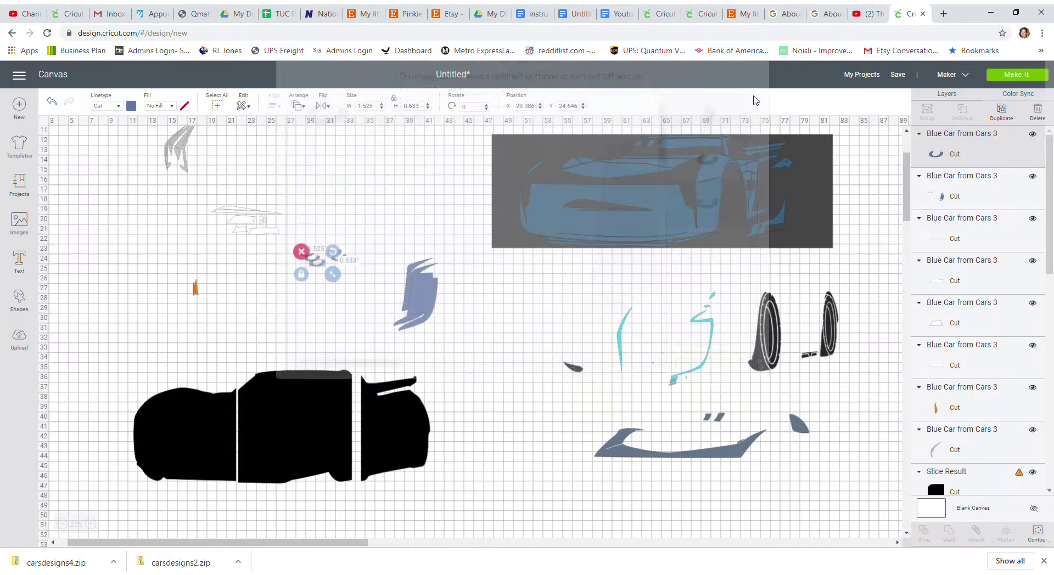
left_click_drag(324, 269, 267, 309)
Hide every contour except the right small curved piece in the second purple copy and place it under the first curved piece.
left_click(338, 258)
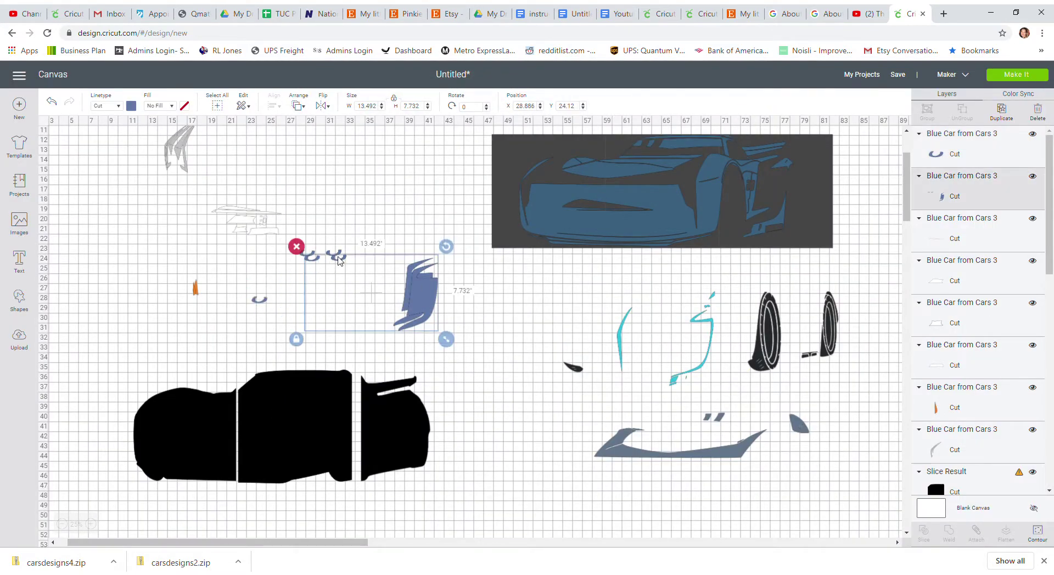
left_click(1037, 531)
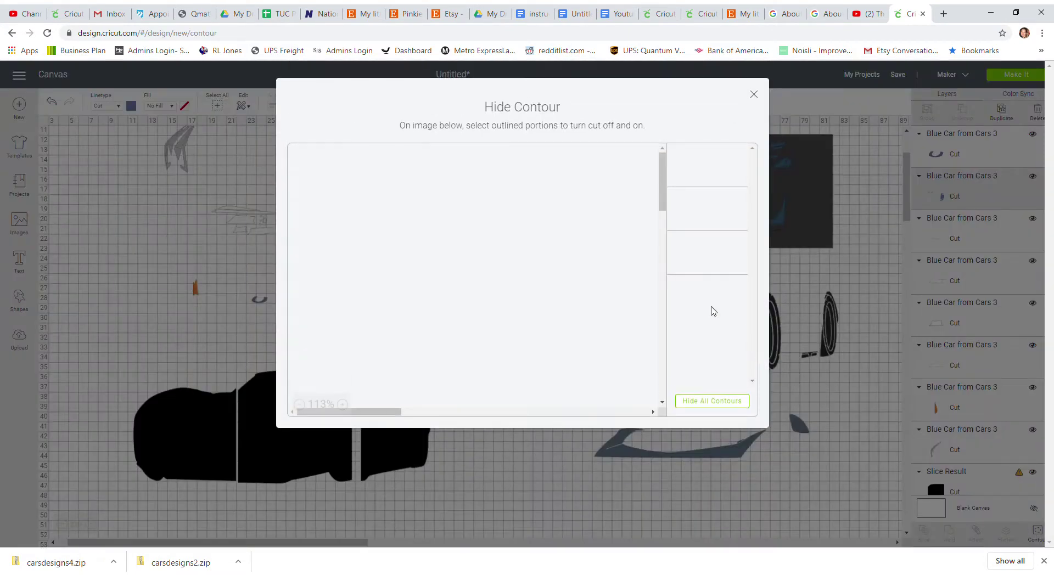
left_click(736, 403)
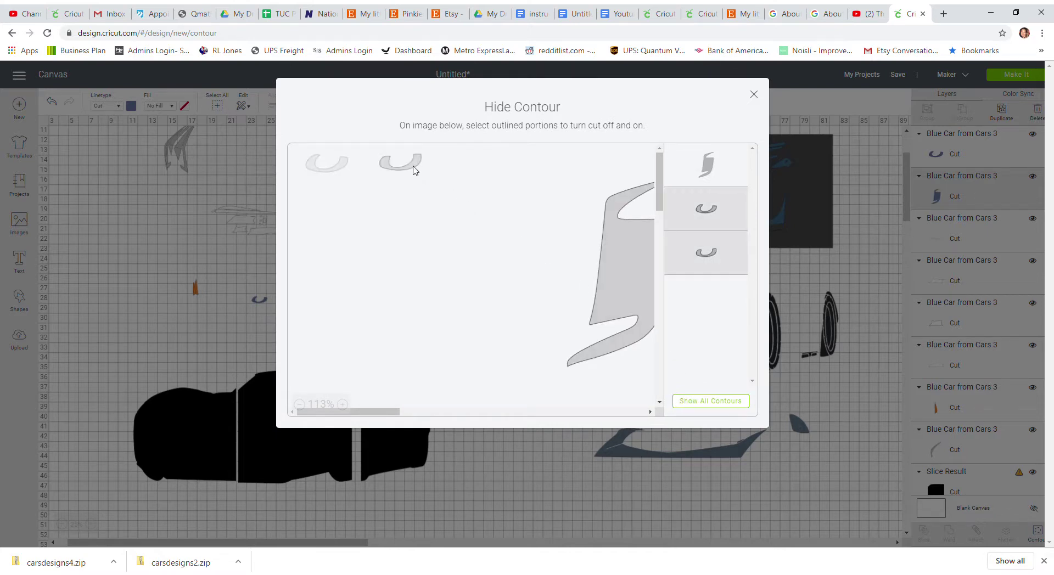
left_click(415, 167)
left_click(636, 267)
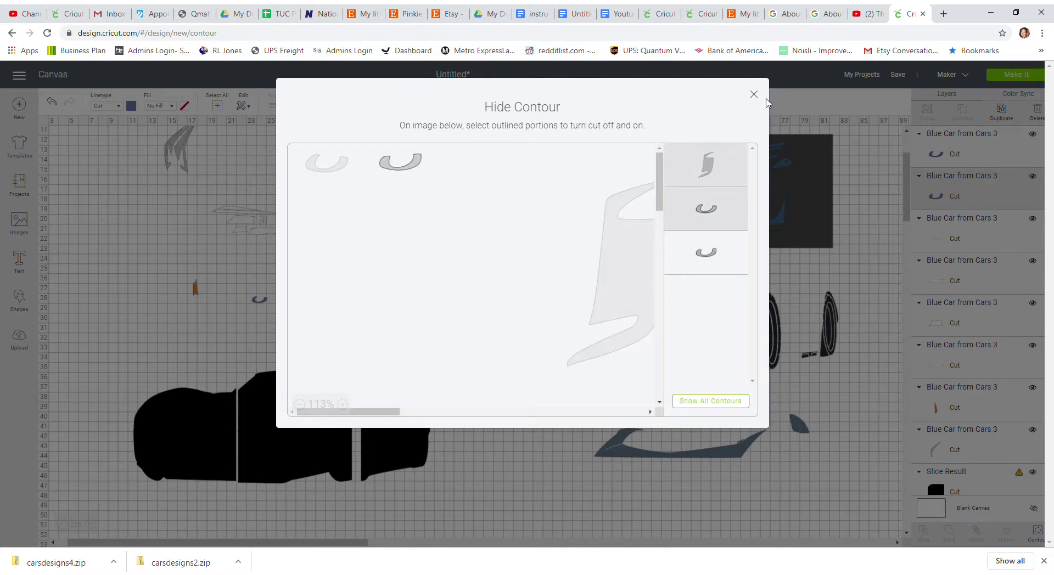
left_click(754, 95)
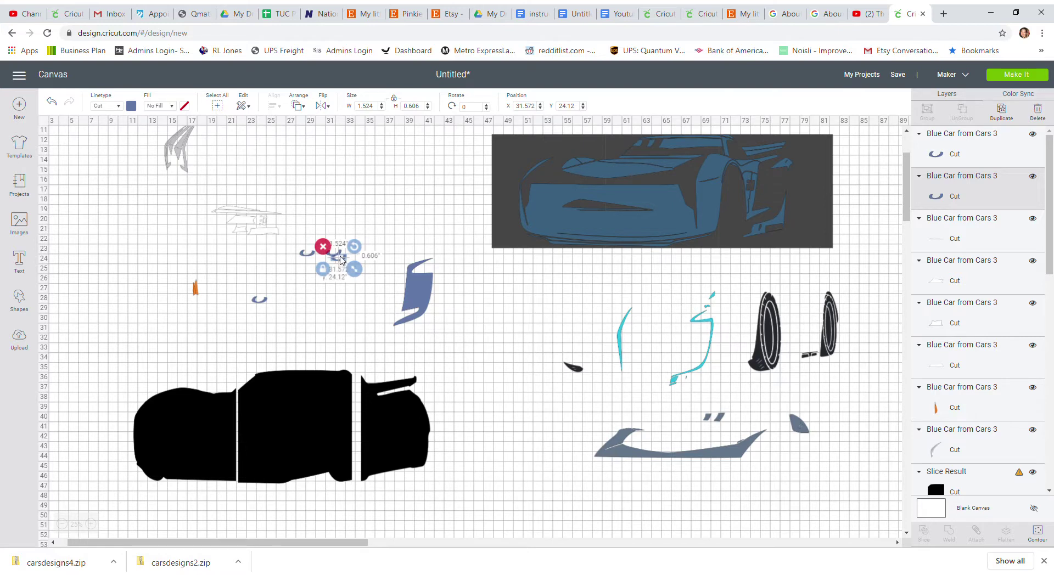
left_click_drag(342, 260, 264, 313)
Hide both small curved contours in the remaining purple layer and move its tall panel beside the separated curved pieces.
left_click(417, 301)
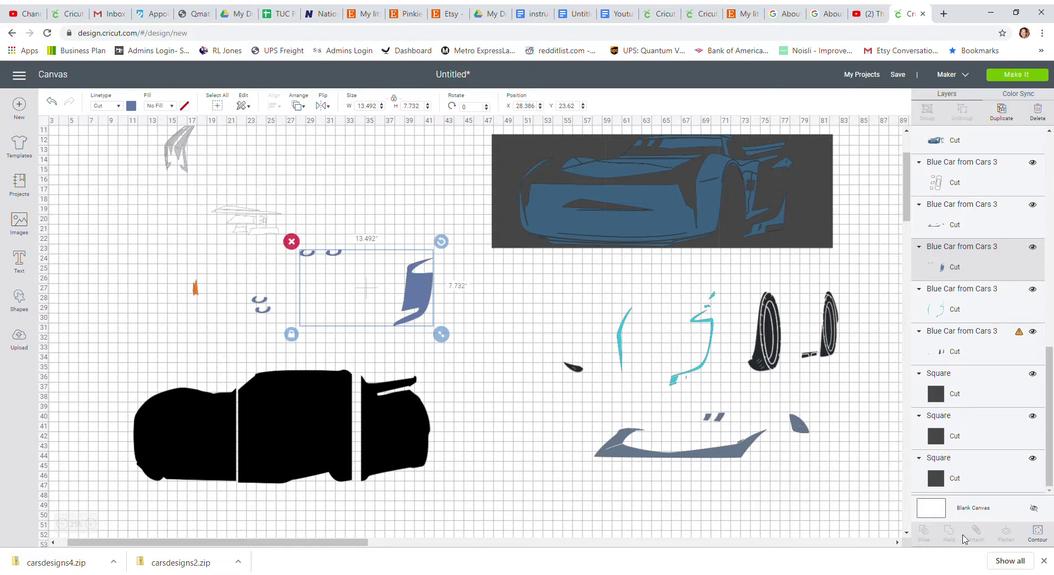
left_click(1038, 540)
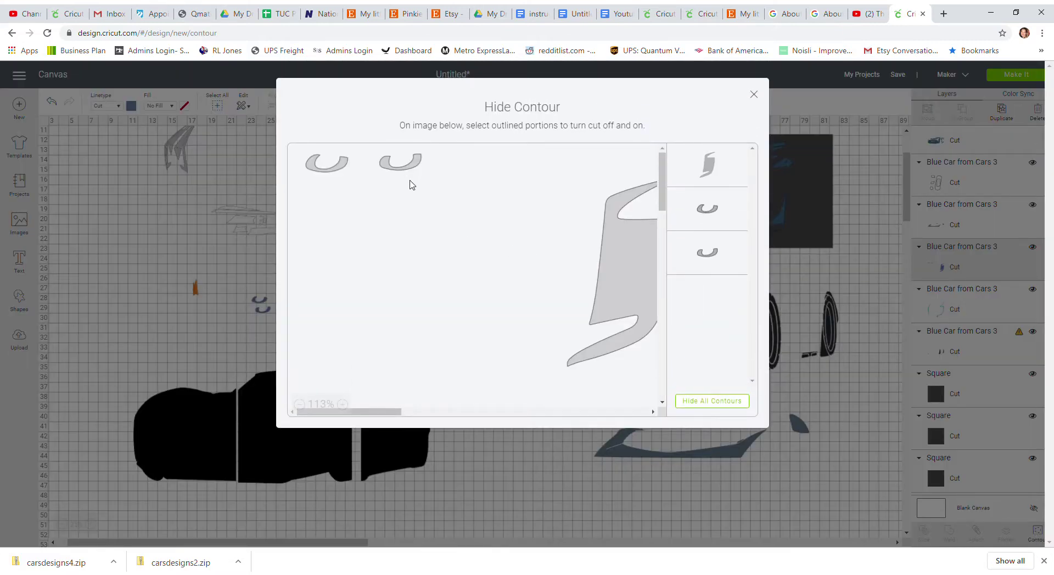
left_click(412, 172)
left_click(341, 165)
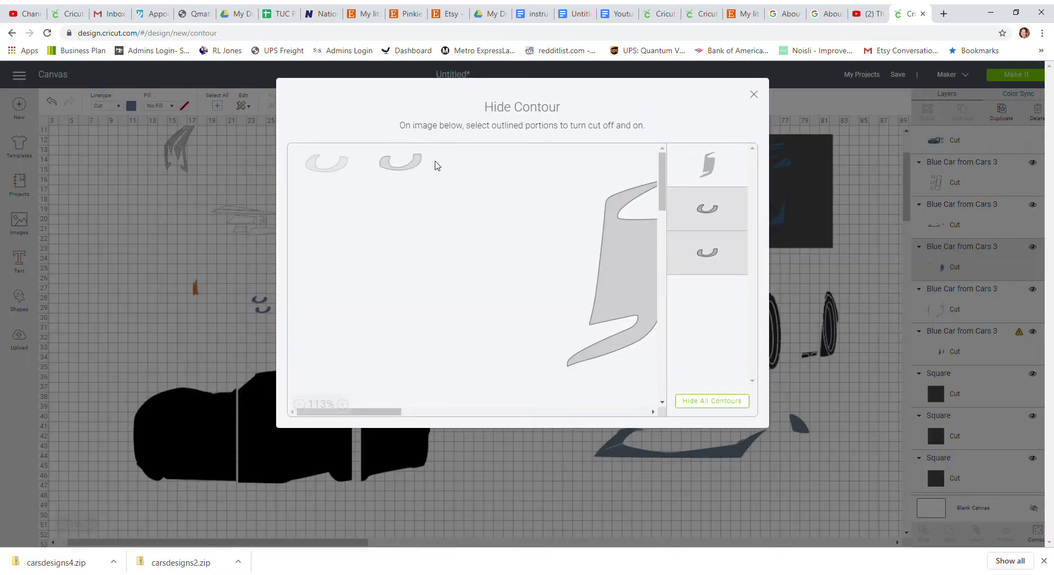
left_click(753, 96)
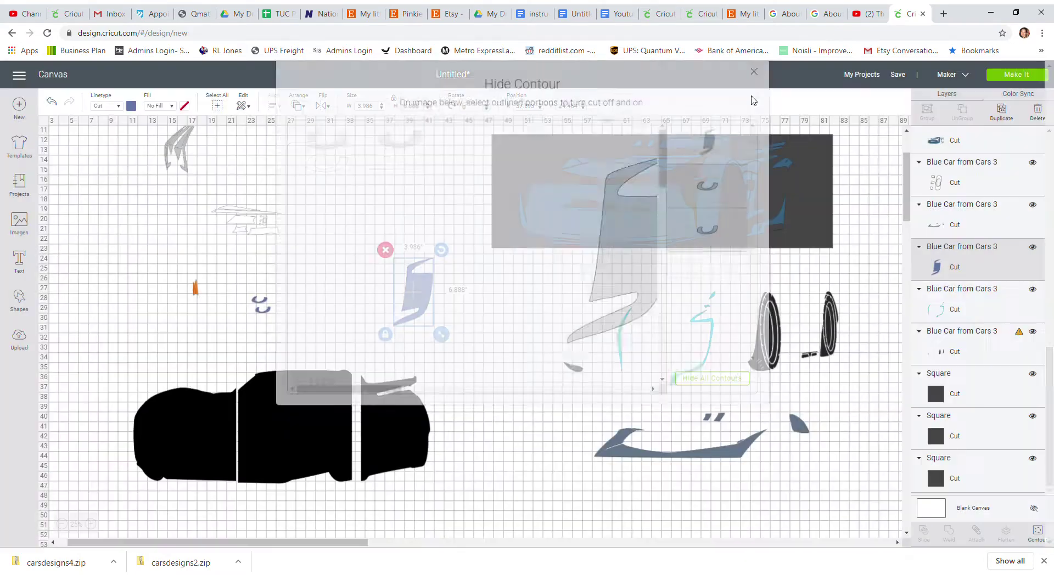
left_click_drag(419, 297, 250, 304)
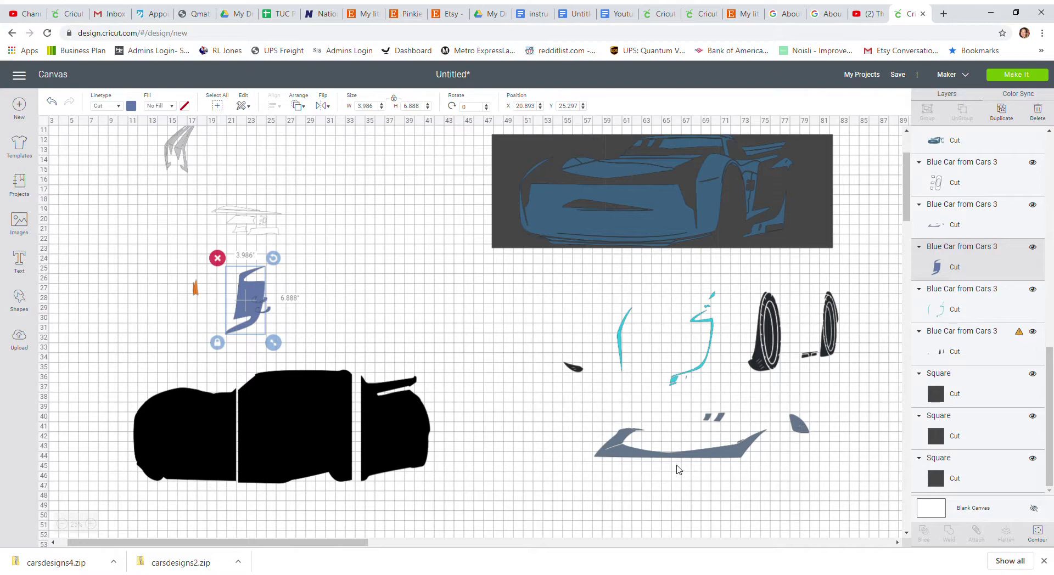
Move the slate bumper layer slightly lower into open space and make five duplicates of it.
left_click(705, 456)
left_click_drag(708, 455, 684, 484)
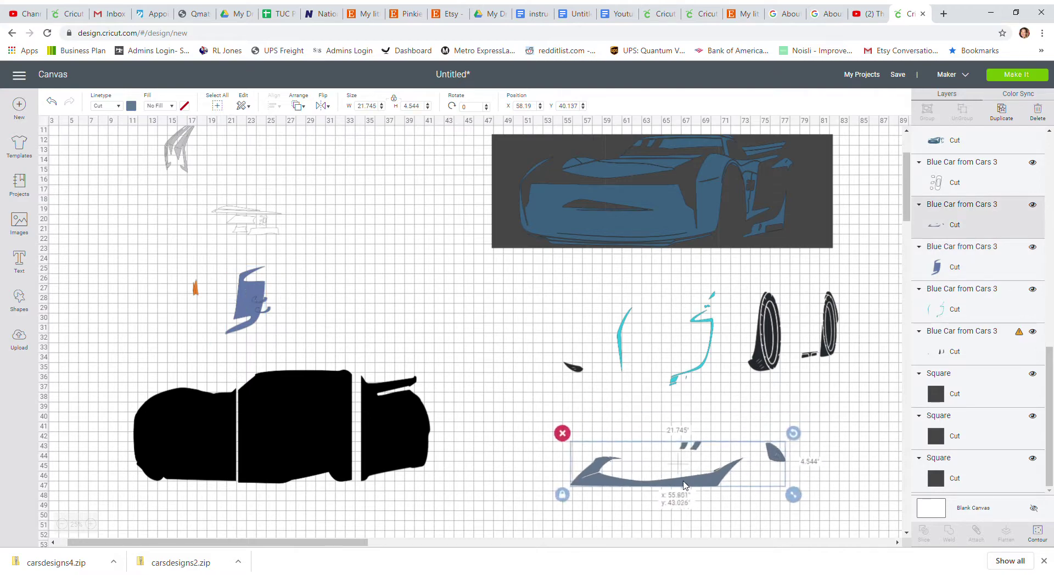
left_click(91, 524)
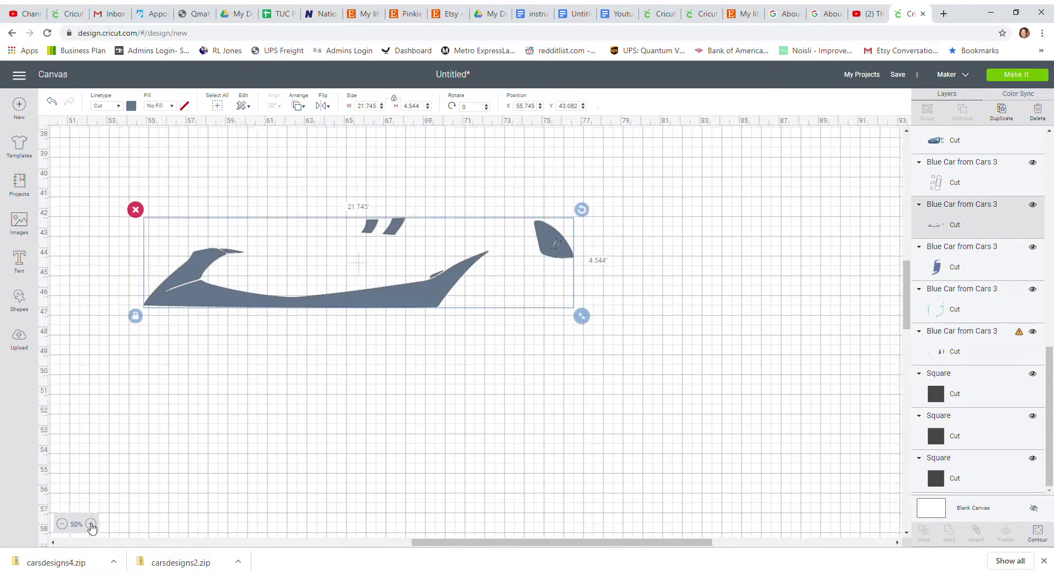
left_click(91, 525)
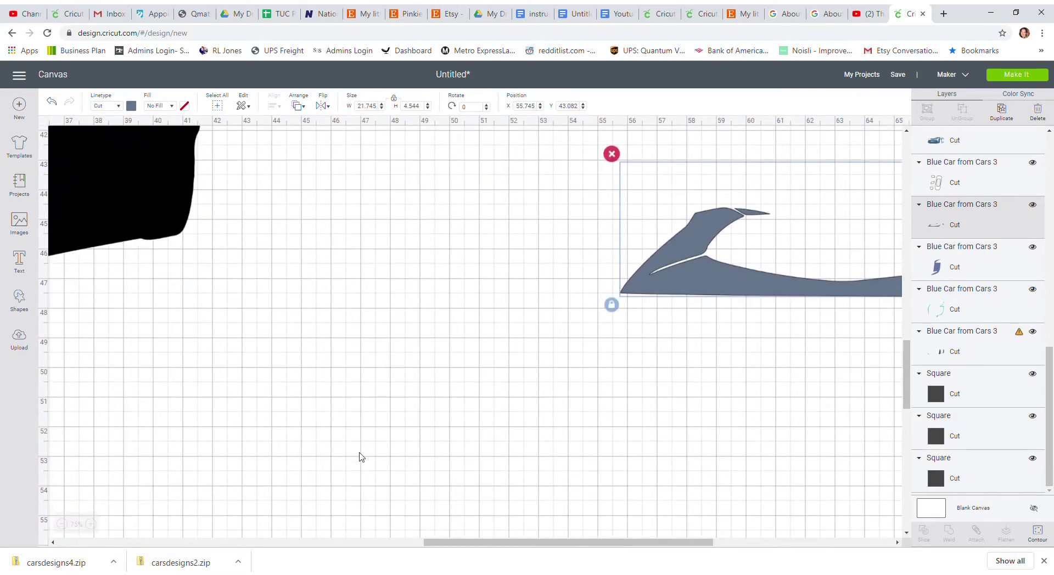
left_click_drag(480, 542, 637, 543)
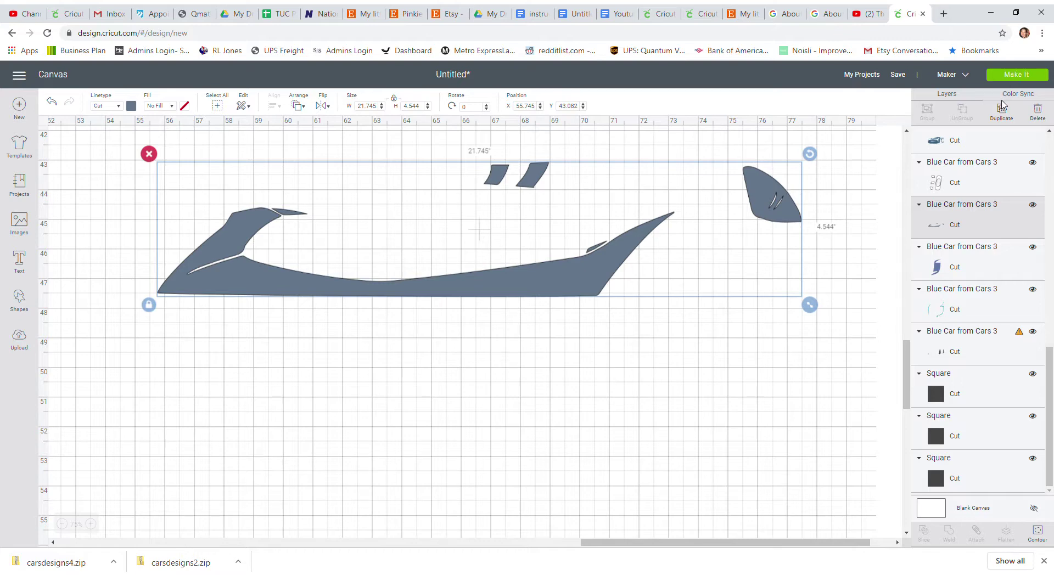
left_click(1007, 113)
left_click(1007, 113)
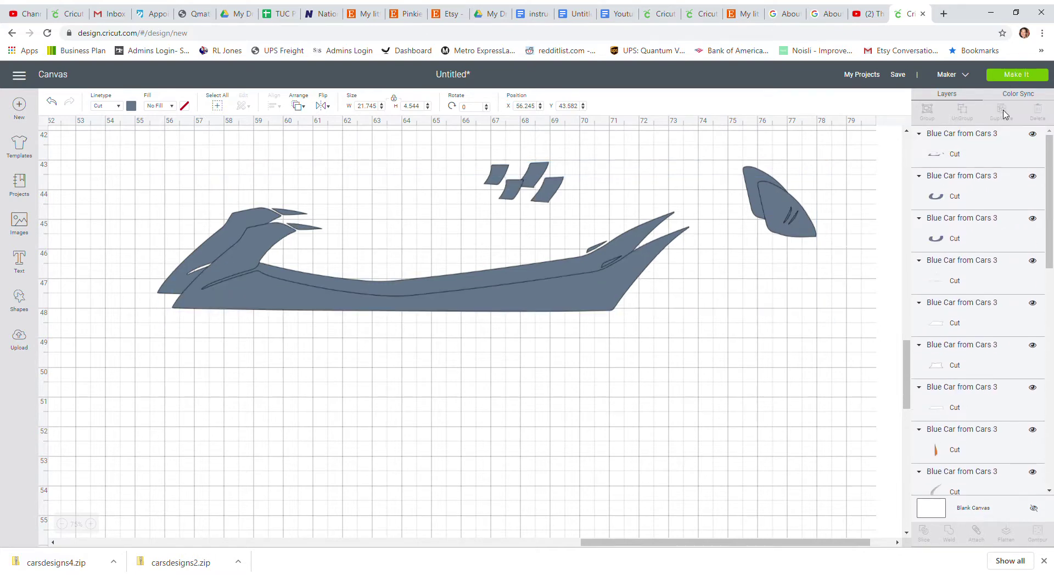
left_click(1007, 113)
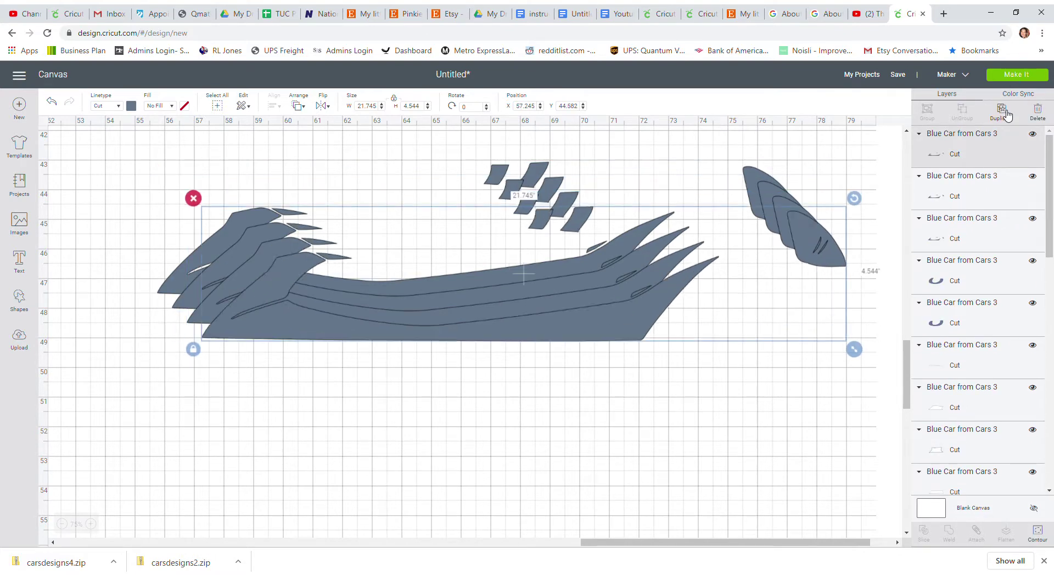
left_click(1007, 113)
left_click(1007, 113)
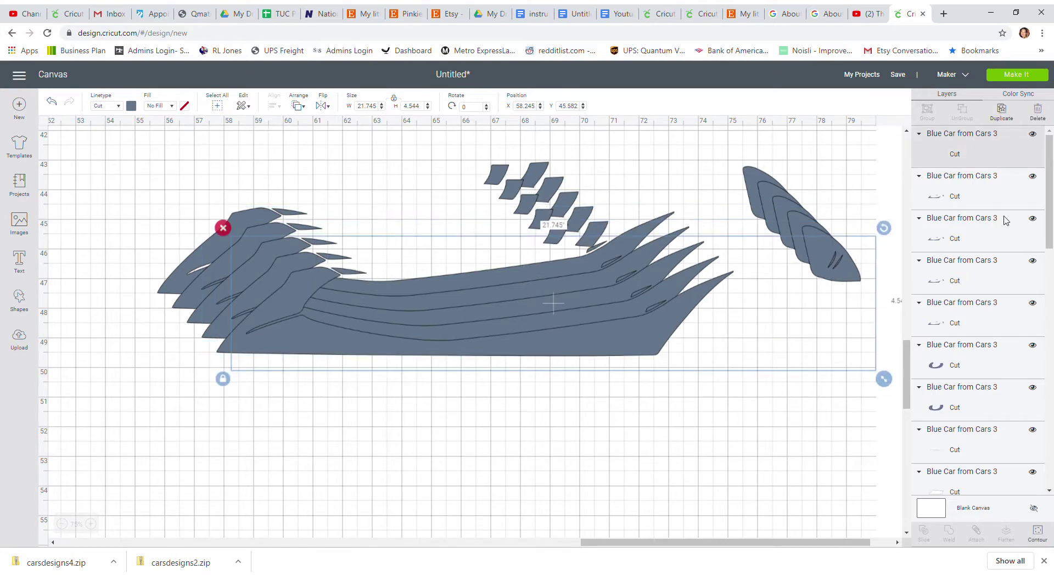
Hide every contour except the large bumper shape in the top slate copy and place it below the stack of copies.
left_click(1038, 533)
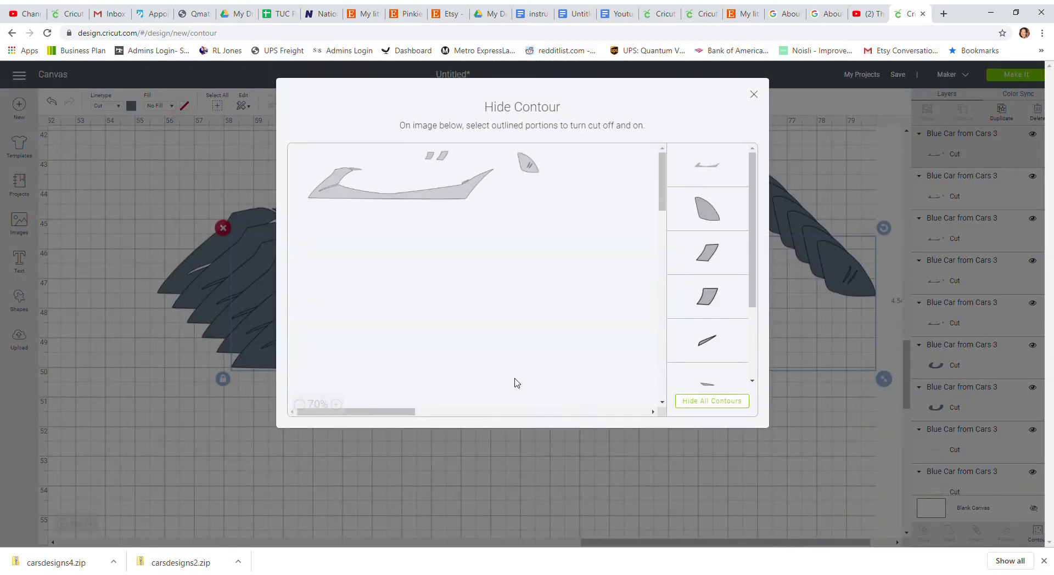
left_click(693, 401)
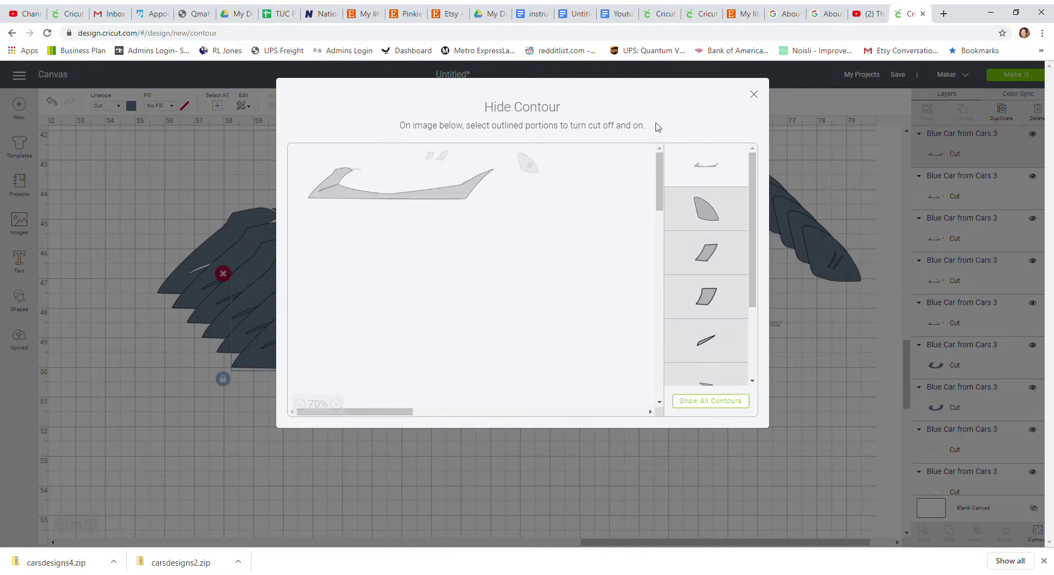
left_click(753, 93)
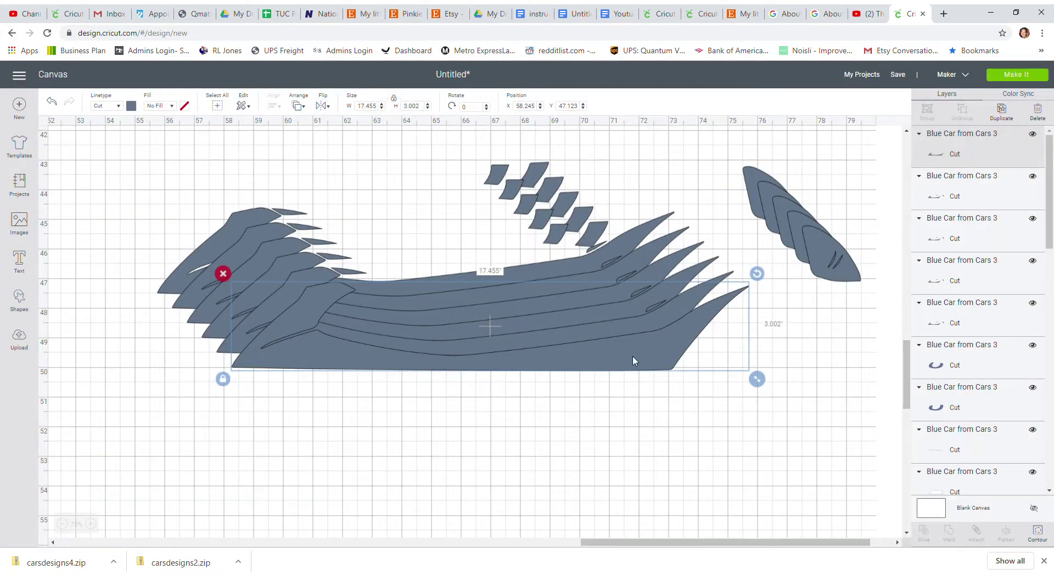
left_click_drag(633, 361, 601, 470)
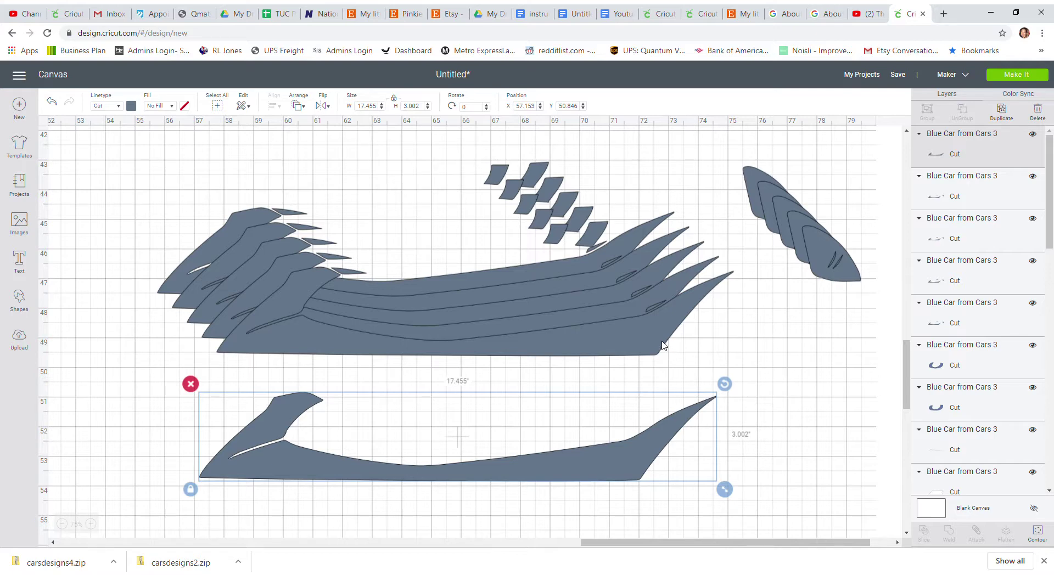
Hide every contour except the small sliver near the bumper's left tip in the next slate copy and place it inside the separated bumper.
left_click_drag(660, 342, 654, 379)
left_click(1037, 531)
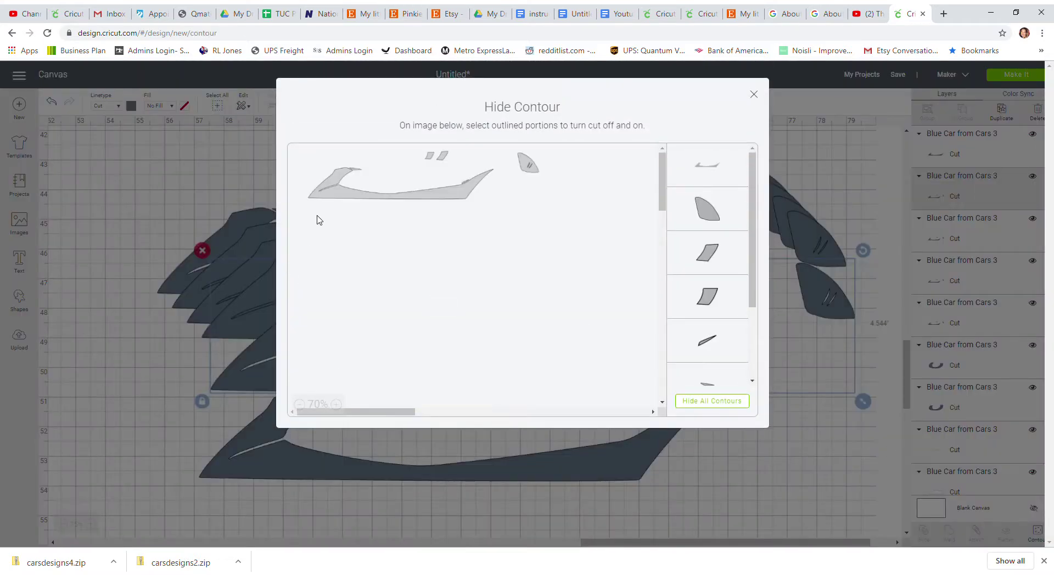
left_click(723, 401)
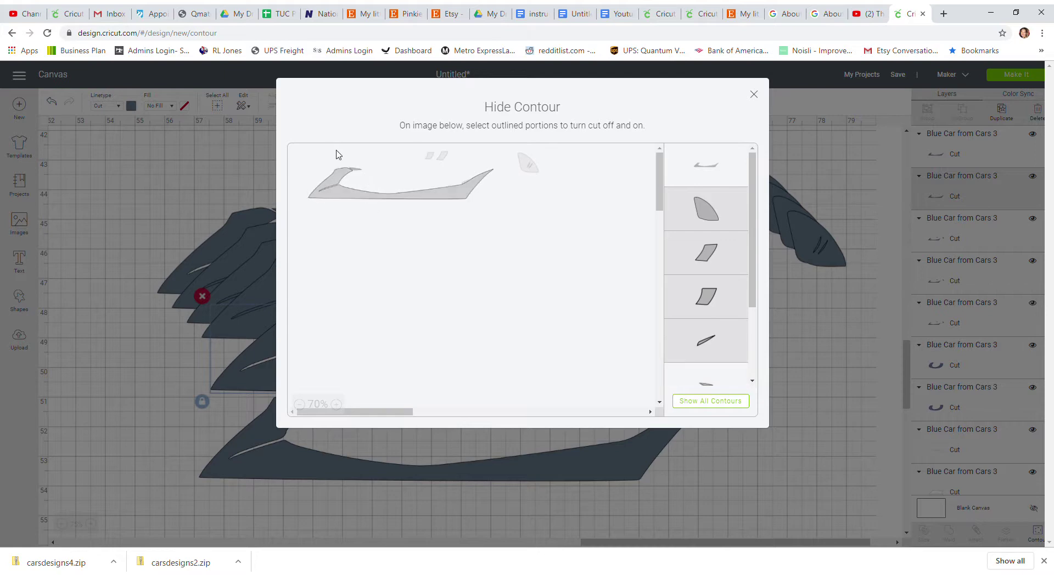
left_click(353, 193)
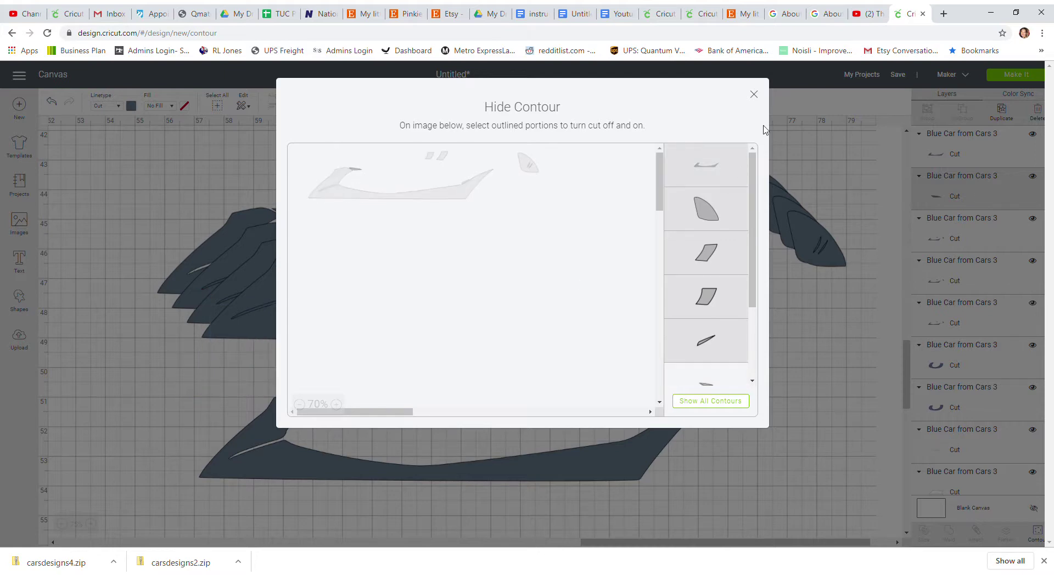
left_click(754, 95)
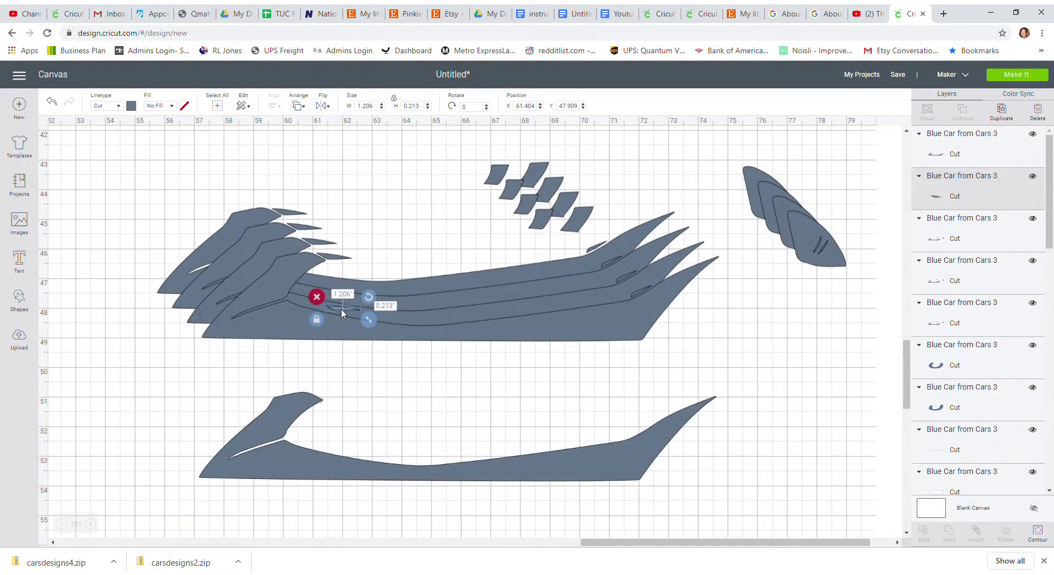
left_click_drag(342, 312, 319, 437)
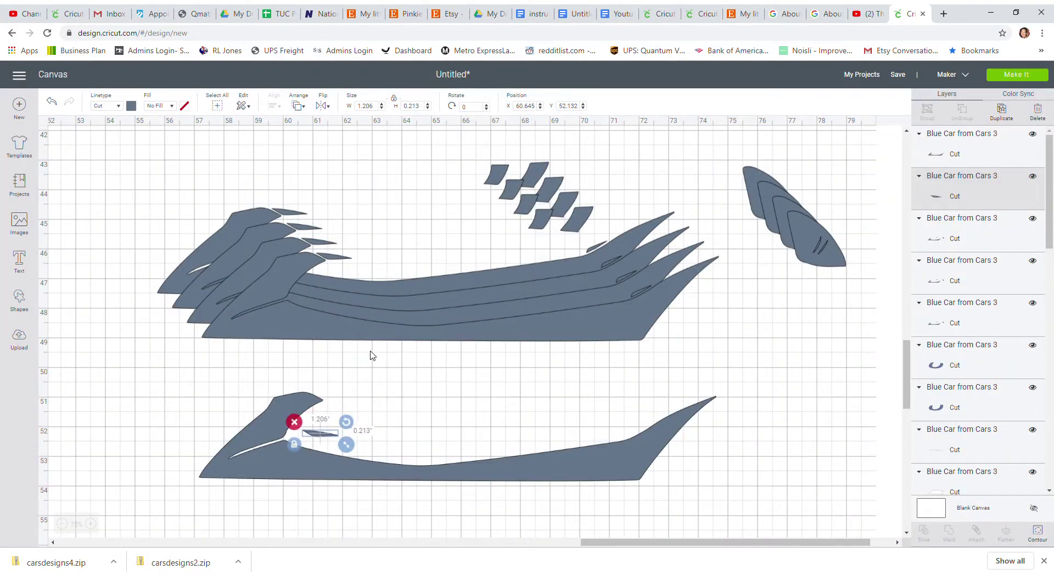
Hide every contour except the small sliver near the bumper's right tip in the next slate copy and place it above the separated left sliver.
left_click(605, 329)
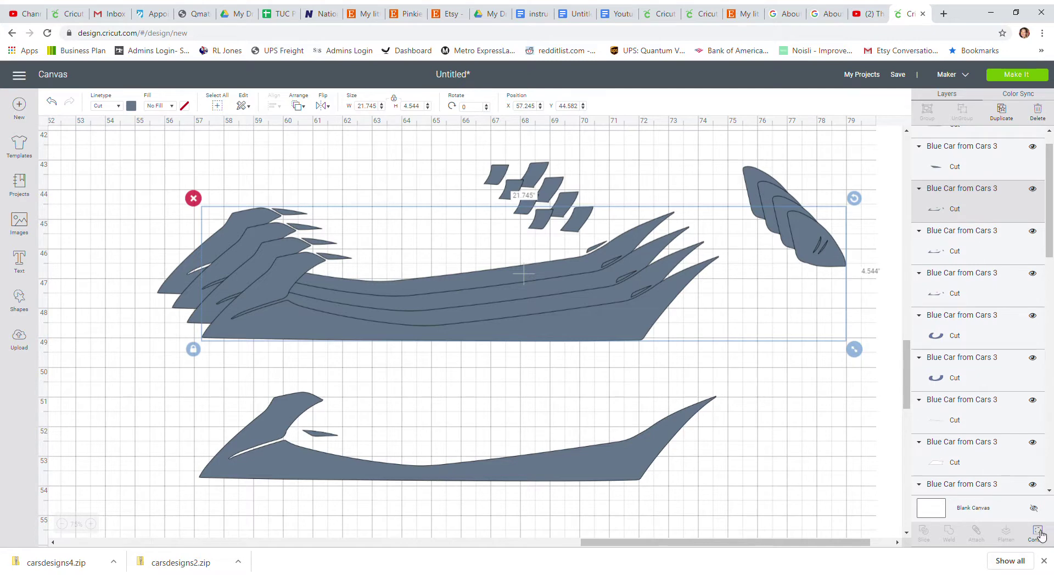
left_click(1038, 532)
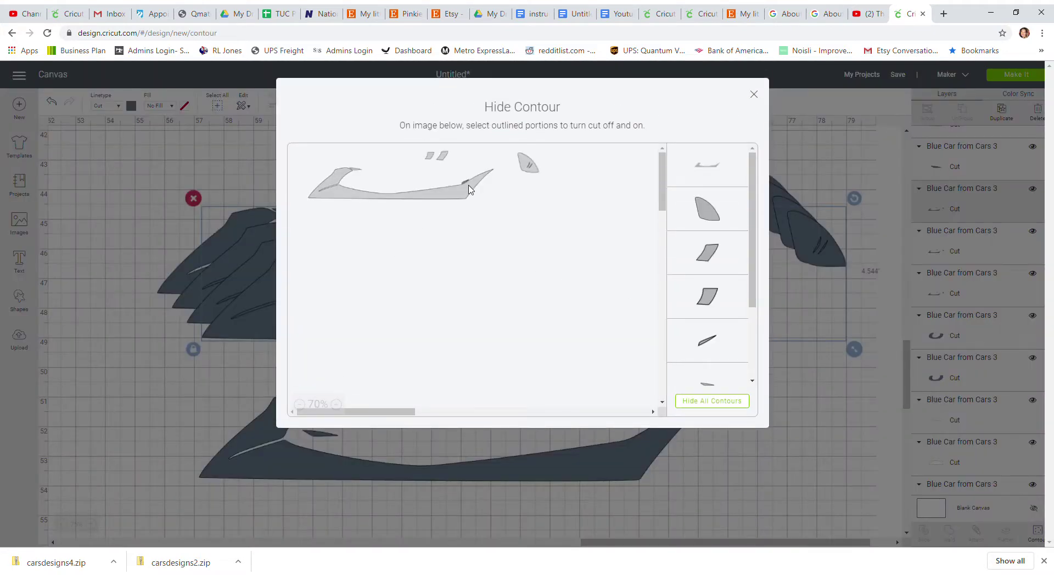
left_click(725, 404)
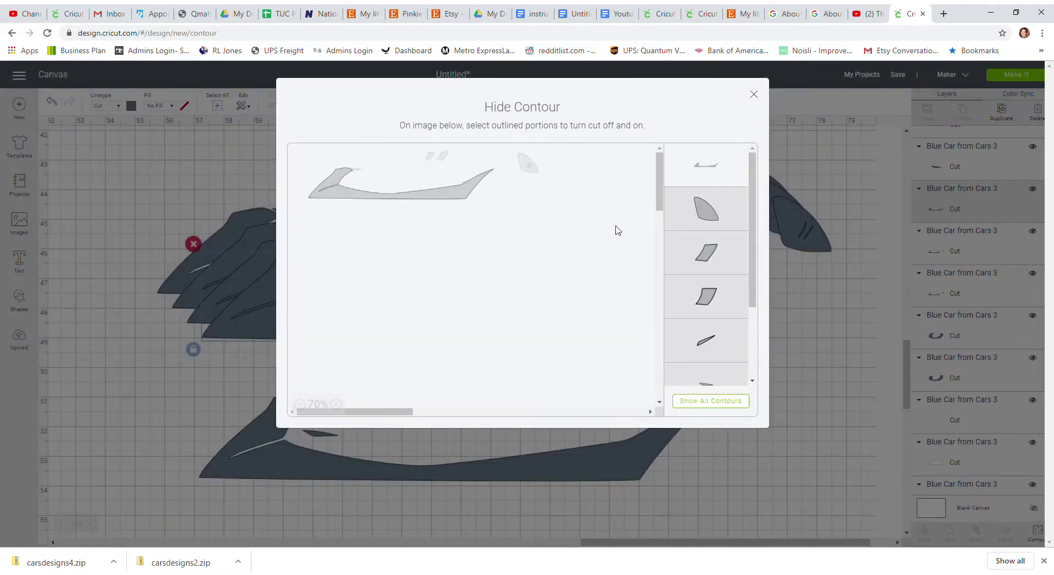
left_click(465, 186)
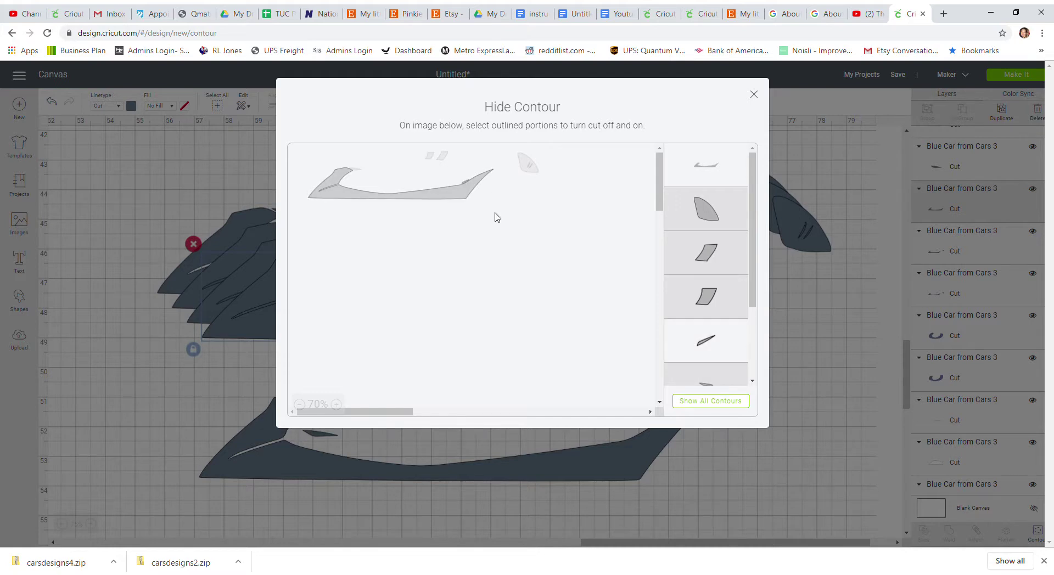
left_click(450, 196)
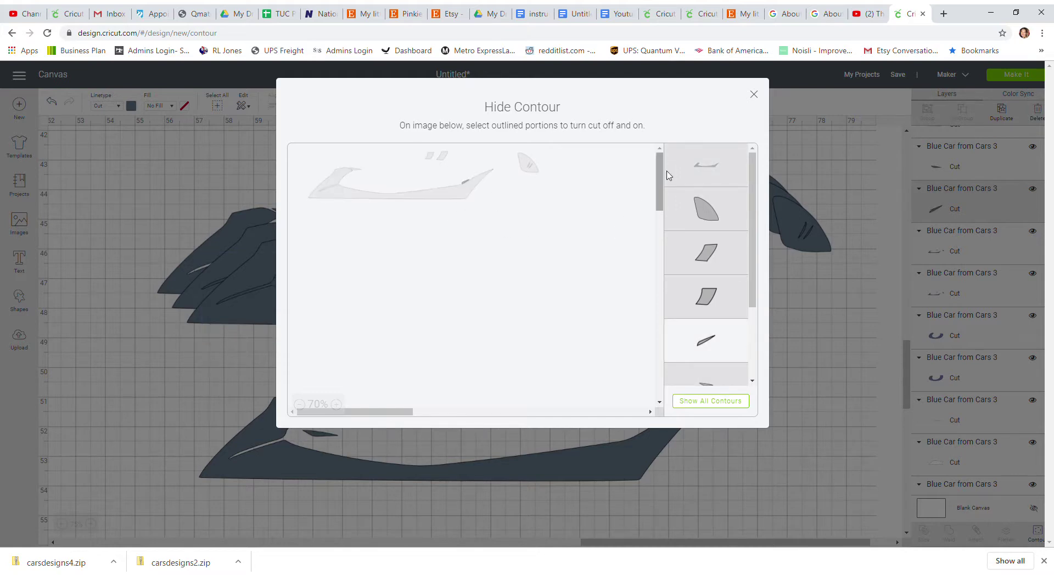
left_click(754, 95)
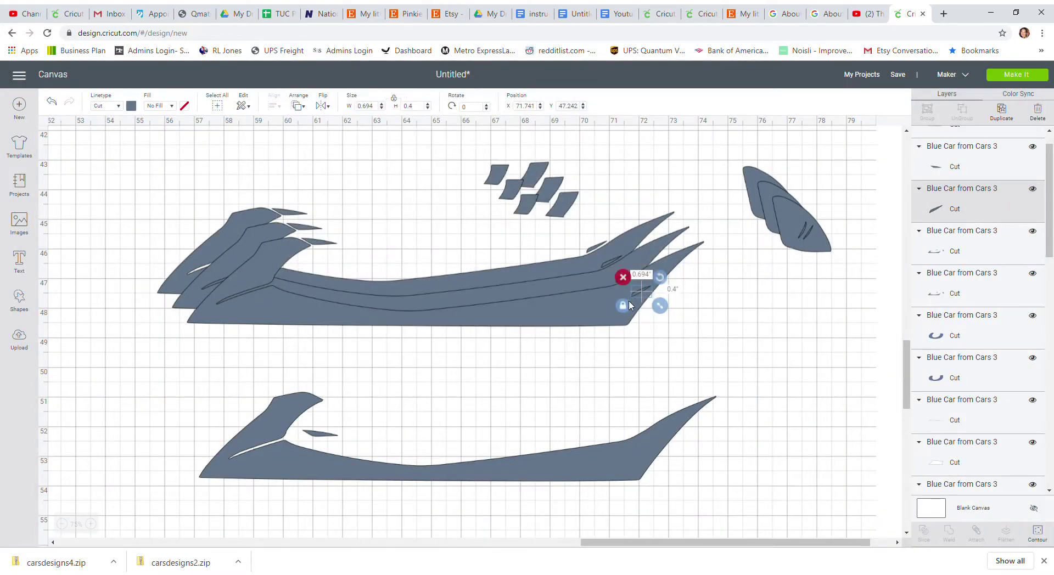
left_click_drag(639, 291, 322, 414)
Isolate the narrower of the two small slanted panels in the next slate copy with Contour and place it above the separated bumper.
left_click(589, 314)
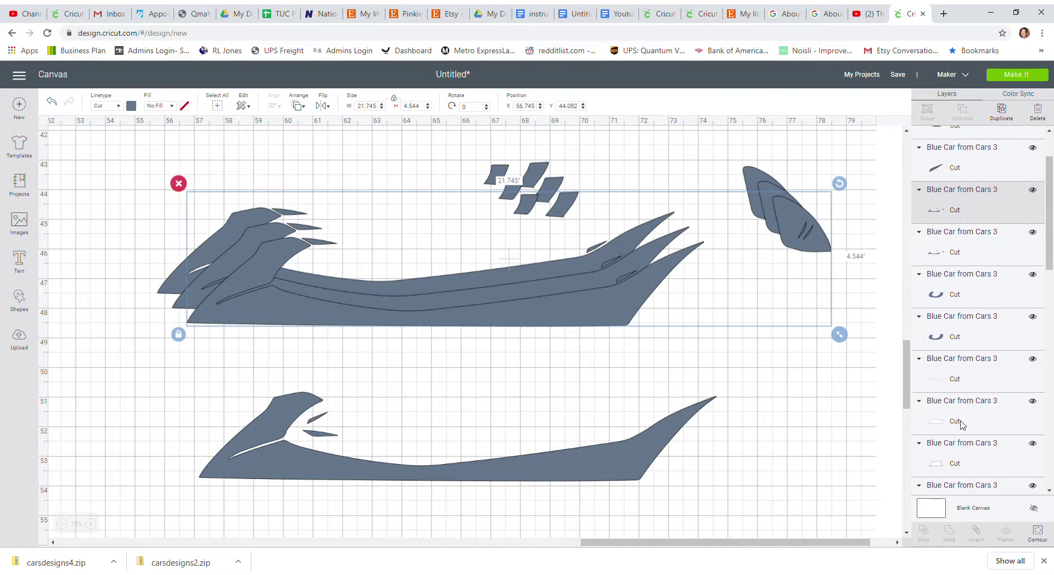
left_click(1047, 537)
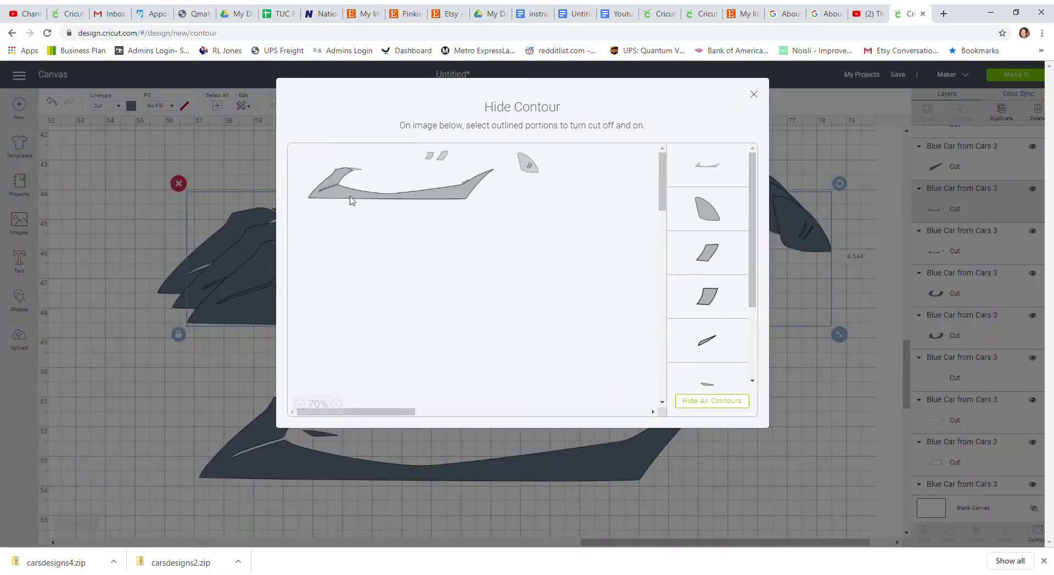
left_click(742, 402)
left_click(430, 156)
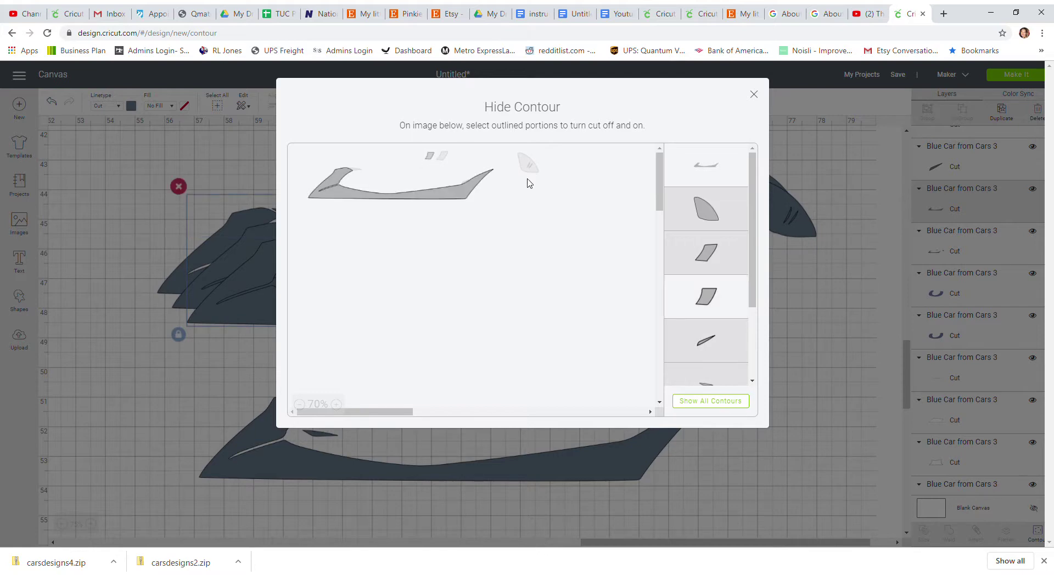
left_click(755, 96)
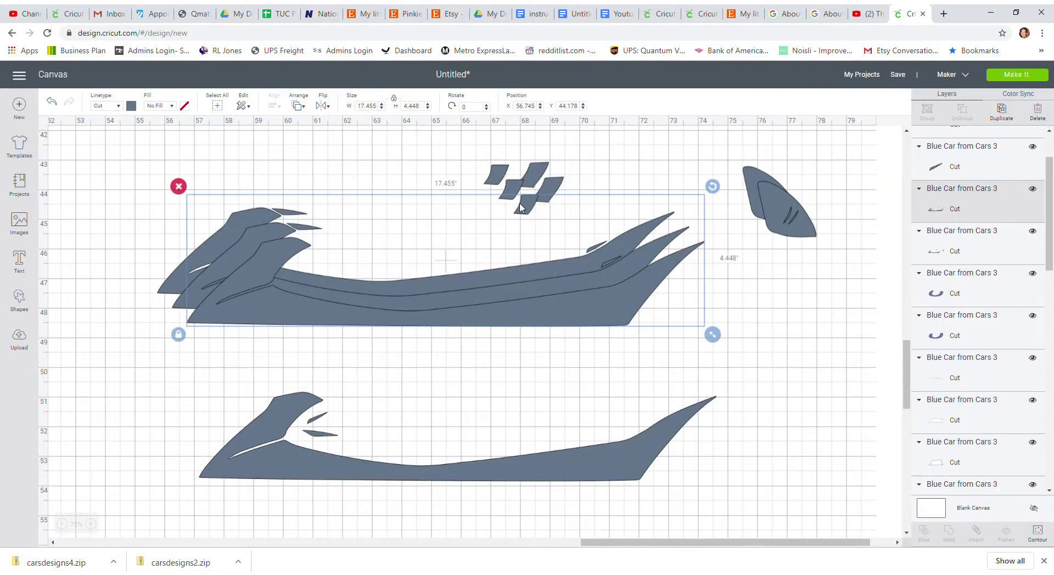
left_click_drag(520, 207, 604, 213)
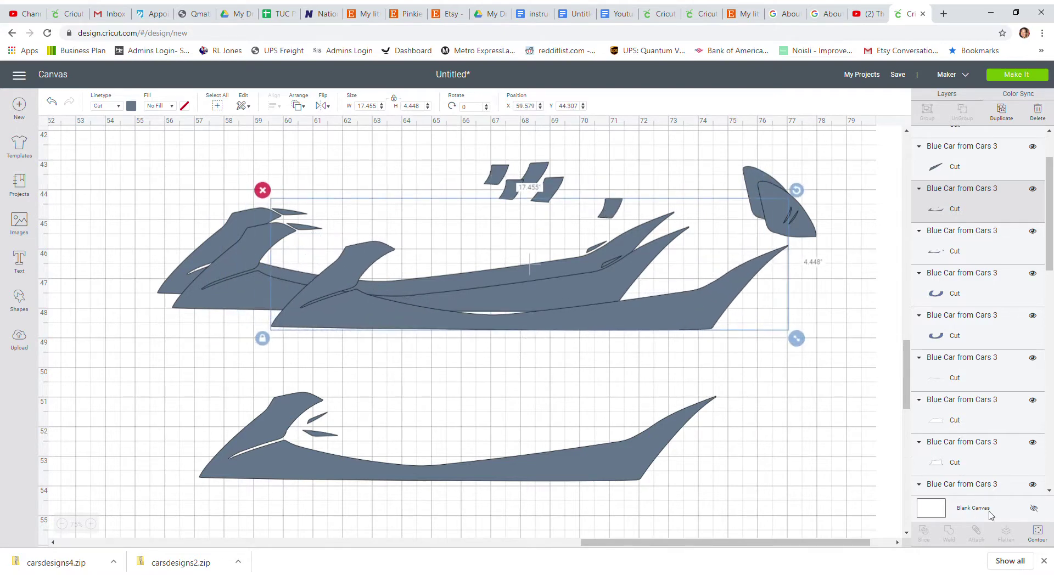
left_click(1038, 532)
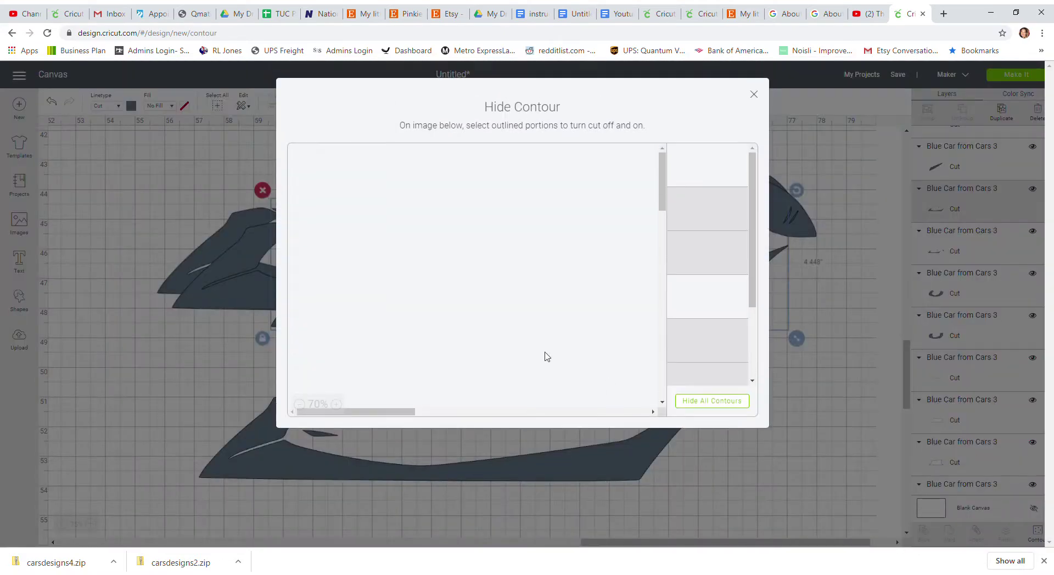
left_click(716, 405)
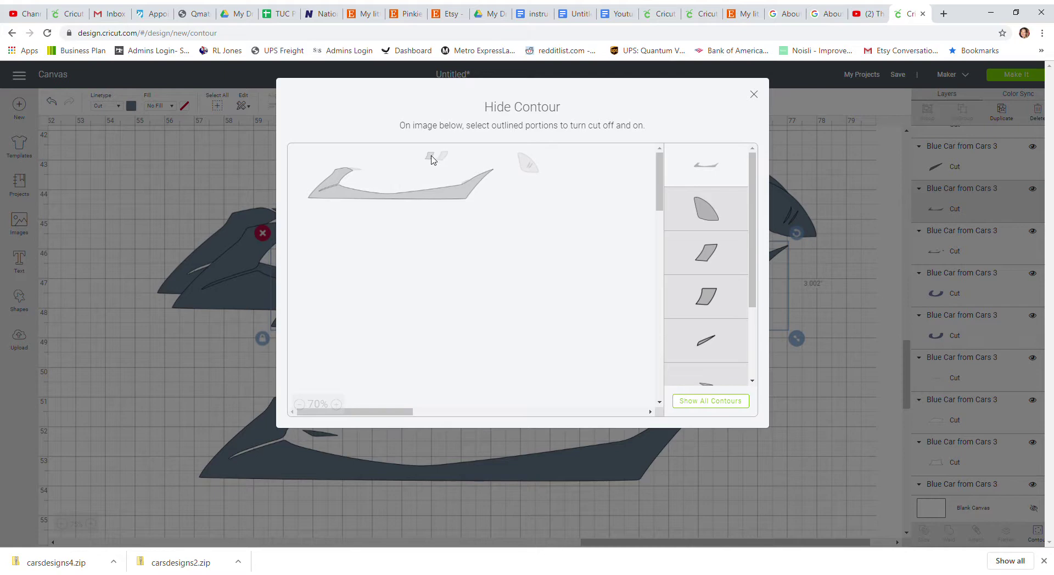
left_click(450, 198)
left_click(459, 199)
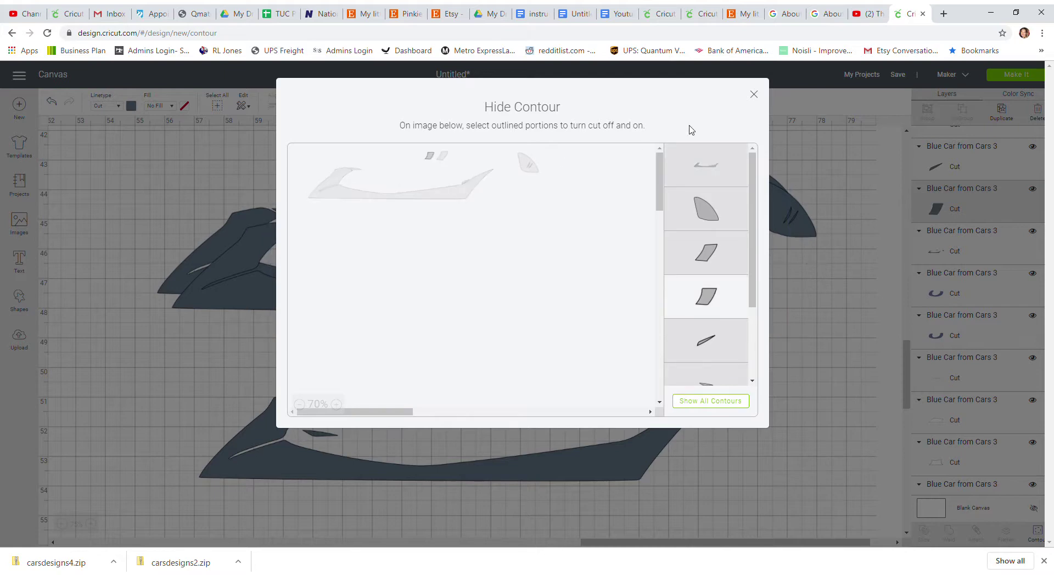
left_click(754, 94)
left_click_drag(600, 206, 376, 402)
Hide every contour except the wider slanted panel in the next slate copy and place it beside the separated narrower panel.
left_click(552, 297)
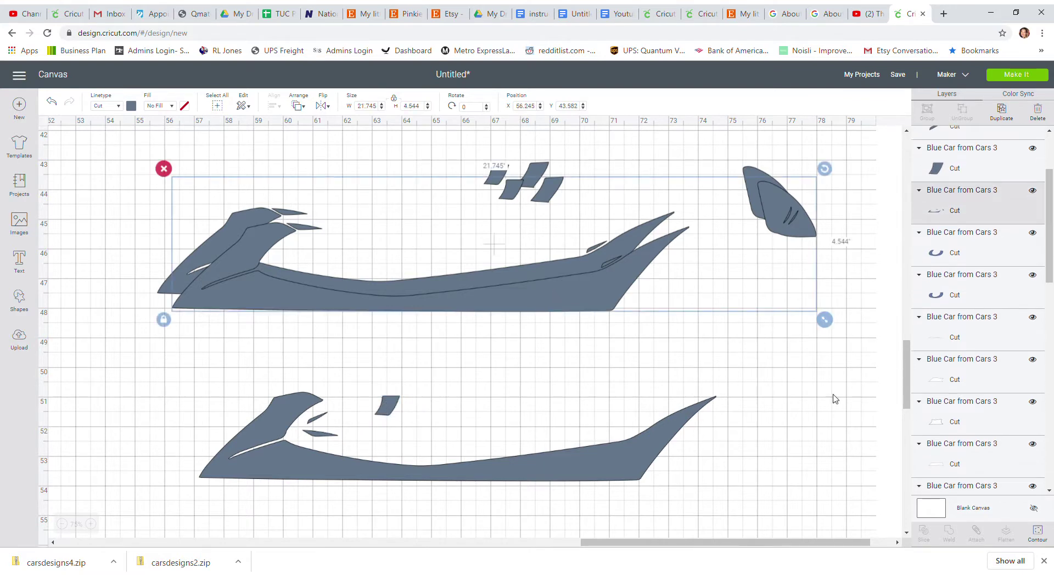
left_click(1046, 537)
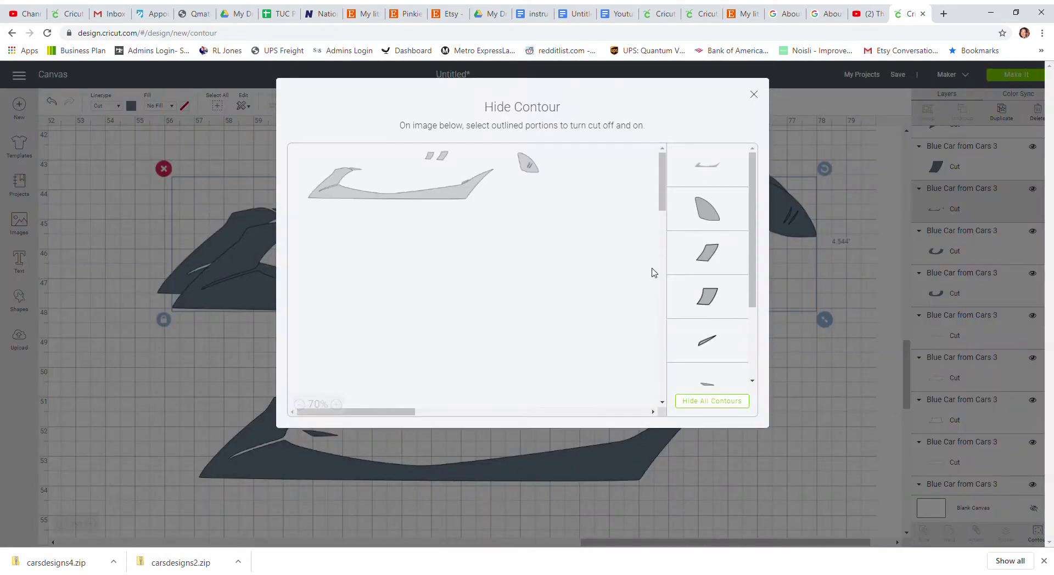
left_click(735, 401)
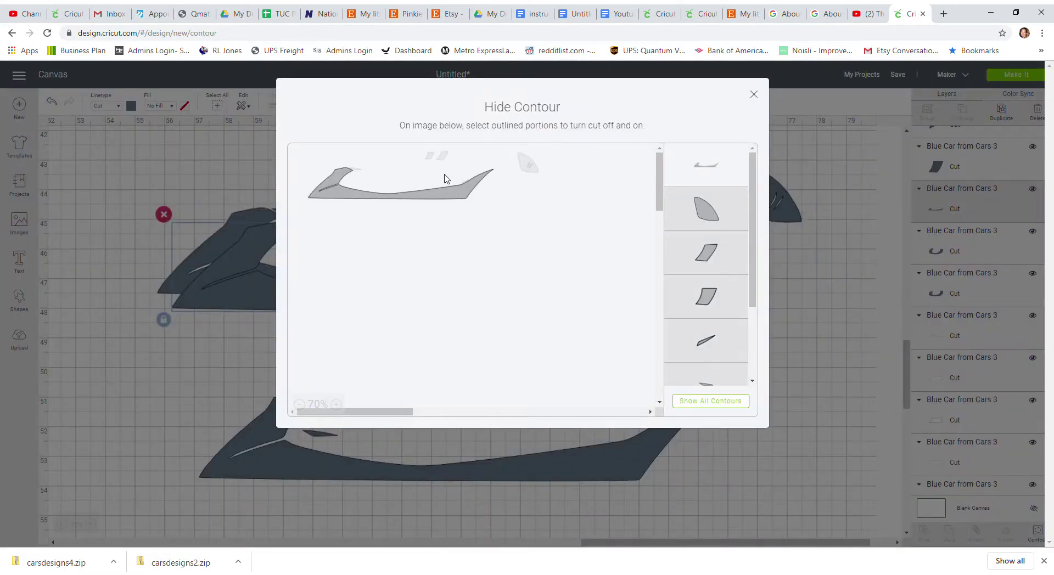
left_click(442, 156)
left_click(446, 193)
left_click(450, 199)
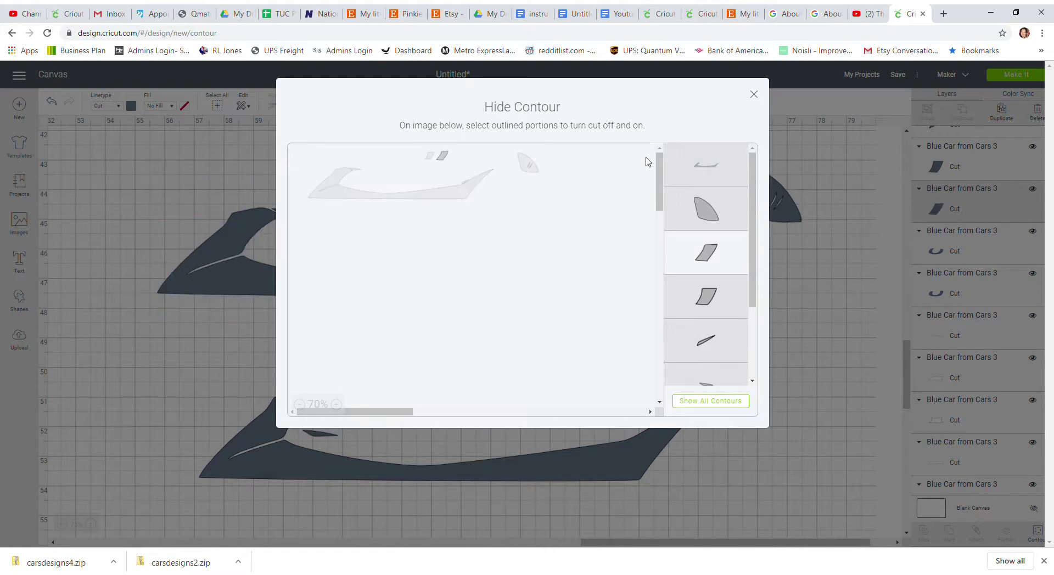
left_click(754, 95)
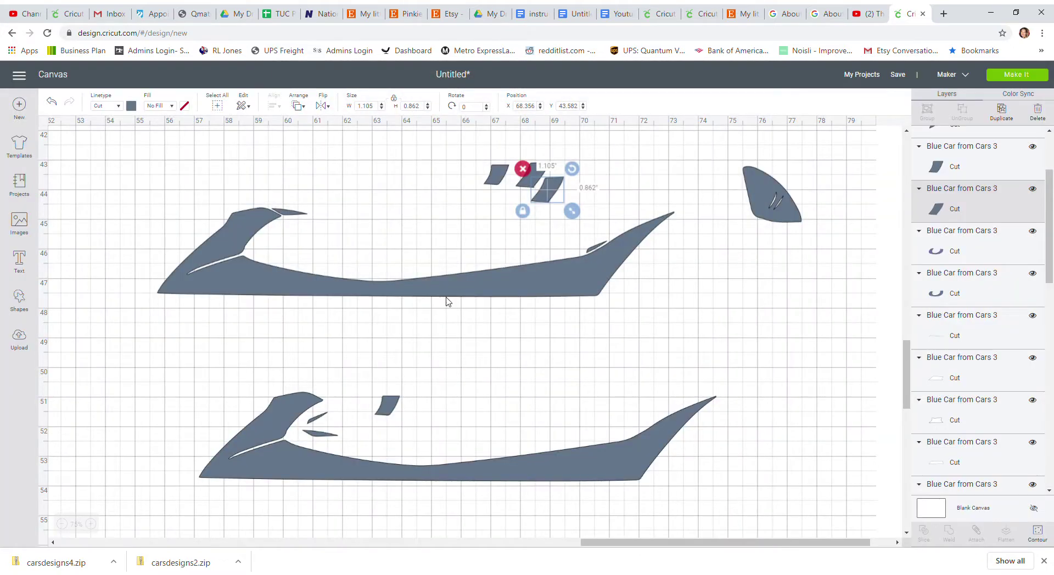
left_click_drag(554, 195, 422, 419)
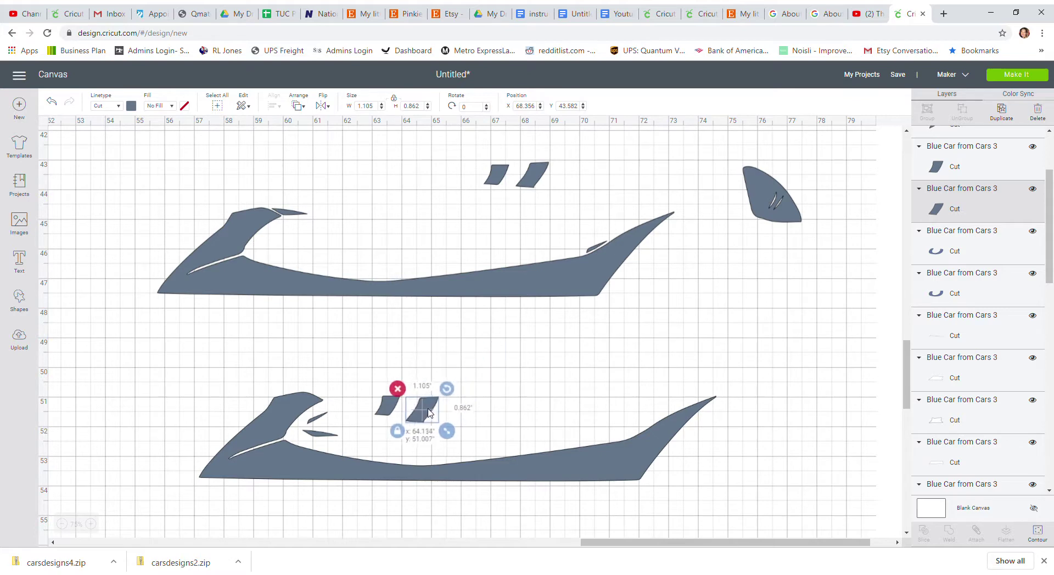
Hide every contour except the fin-shaped piece in the last full slate layer and move it toward the separated bumper.
left_click(526, 155)
left_click(543, 178)
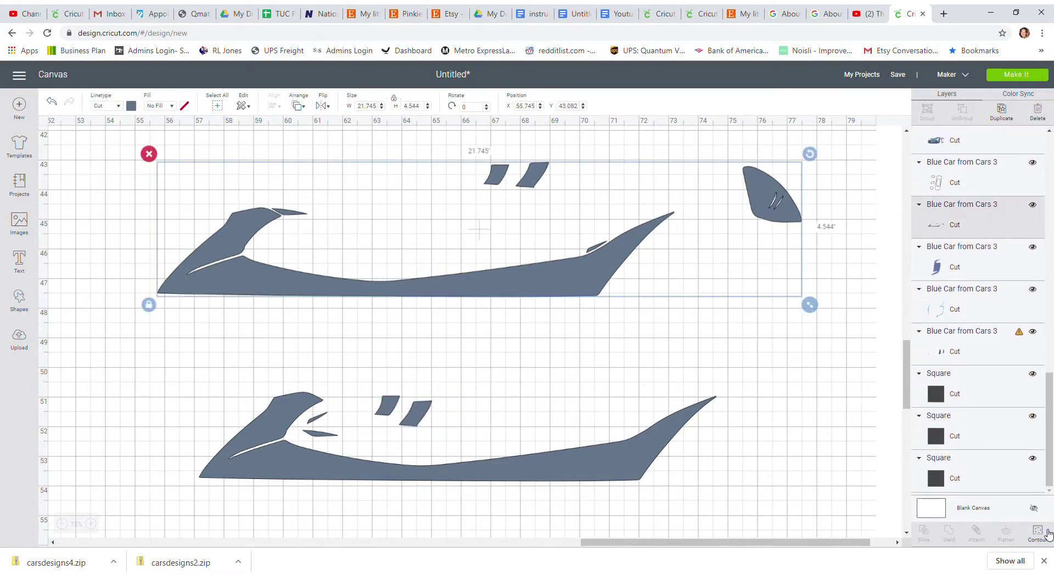
left_click(1038, 531)
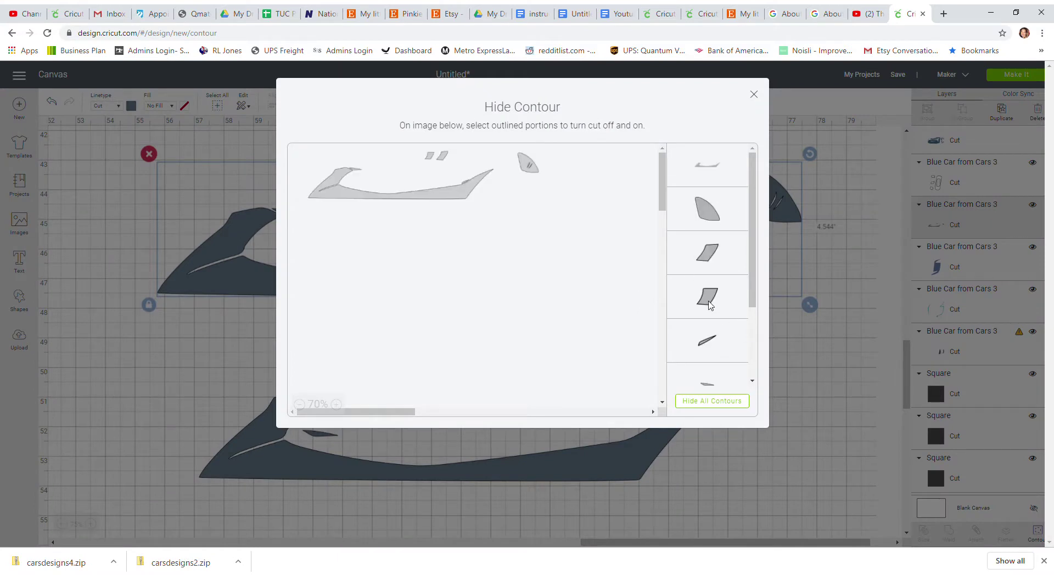
left_click(731, 401)
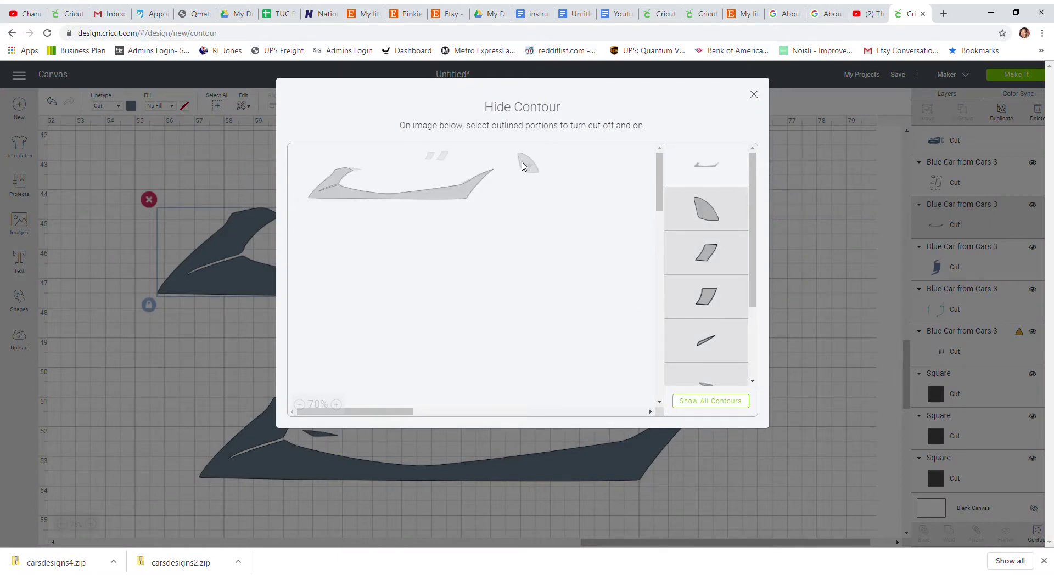
left_click(464, 184)
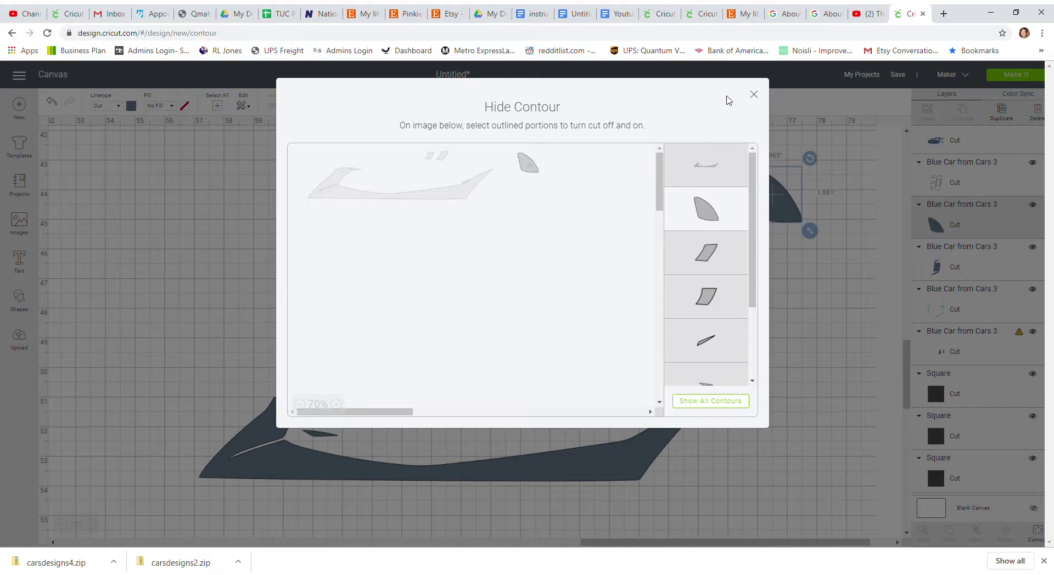
left_click(754, 95)
left_click_drag(775, 185, 618, 282)
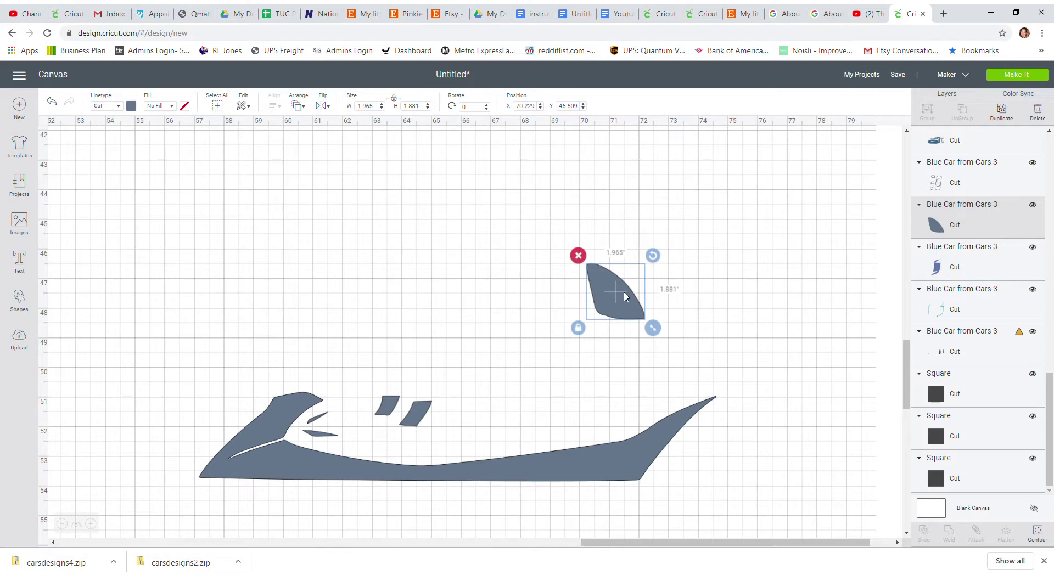
Restore the two small curved slit contours inside the fin-shaped piece and place it beside the separated slanted panels.
left_click(1038, 533)
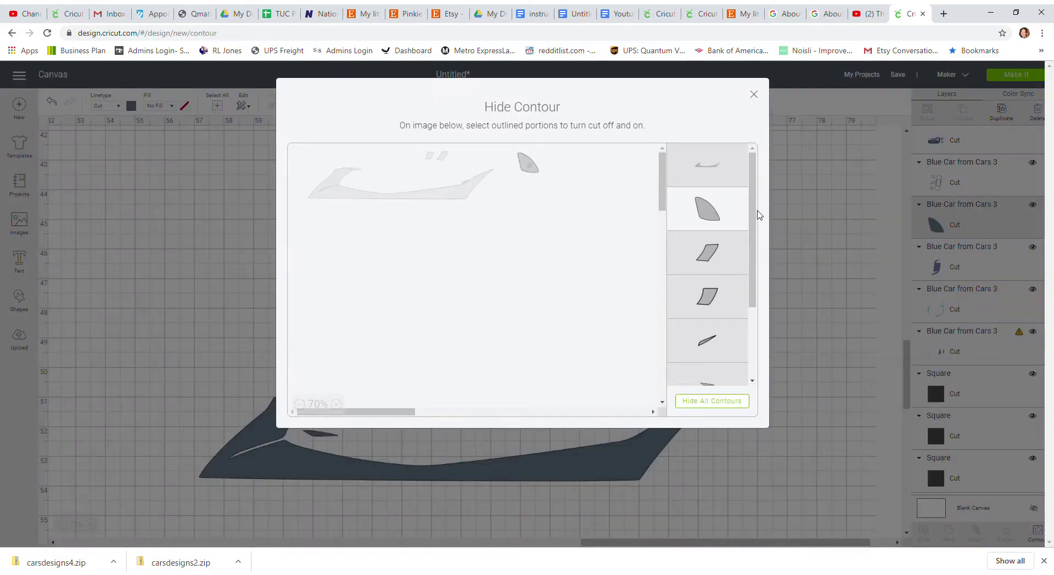
left_click_drag(755, 216, 785, 307)
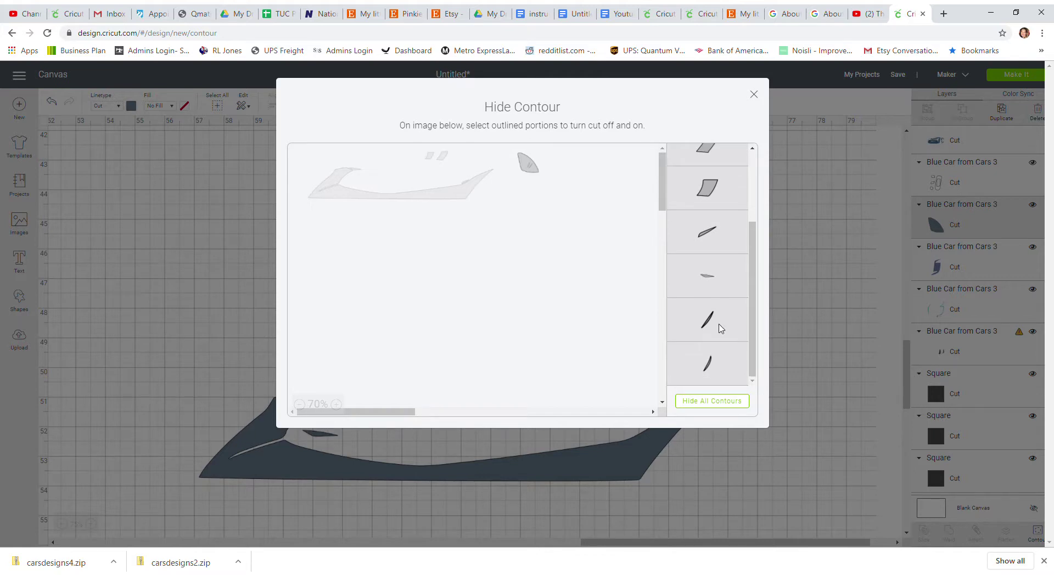
left_click(719, 324)
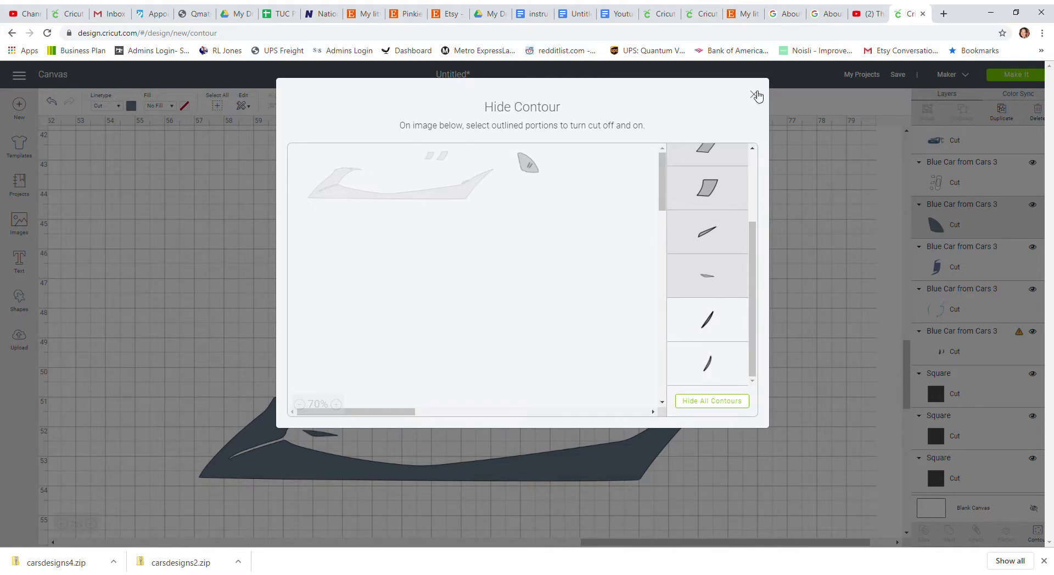
left_click(754, 95)
left_click_drag(634, 317, 462, 422)
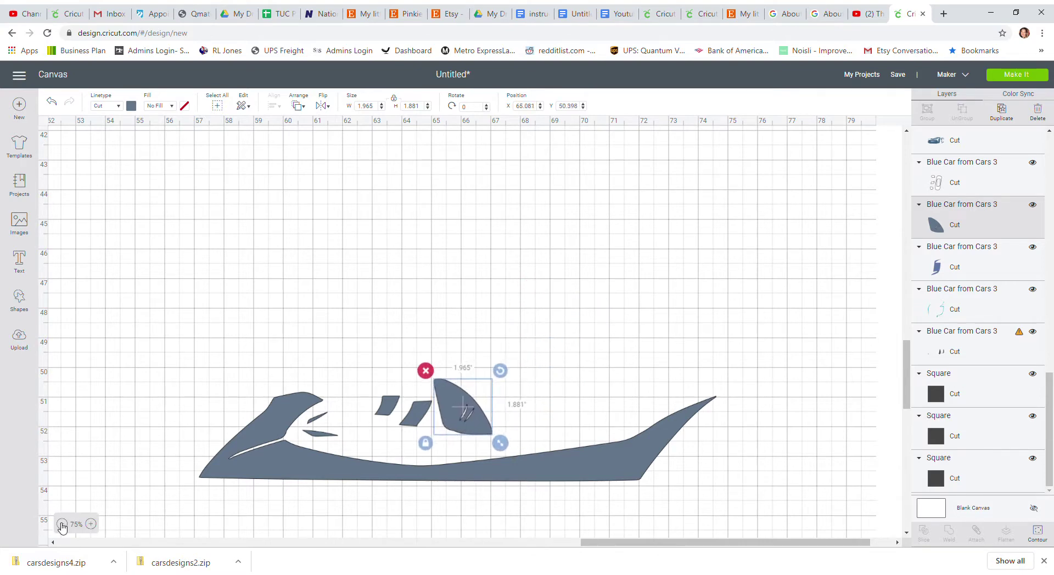
Shift the teal layer slightly down and left, and move the black tire layer into the open space beside the teal and slate pieces.
left_click(62, 524)
left_click(62, 525)
scroll(647, 417, "up", 5)
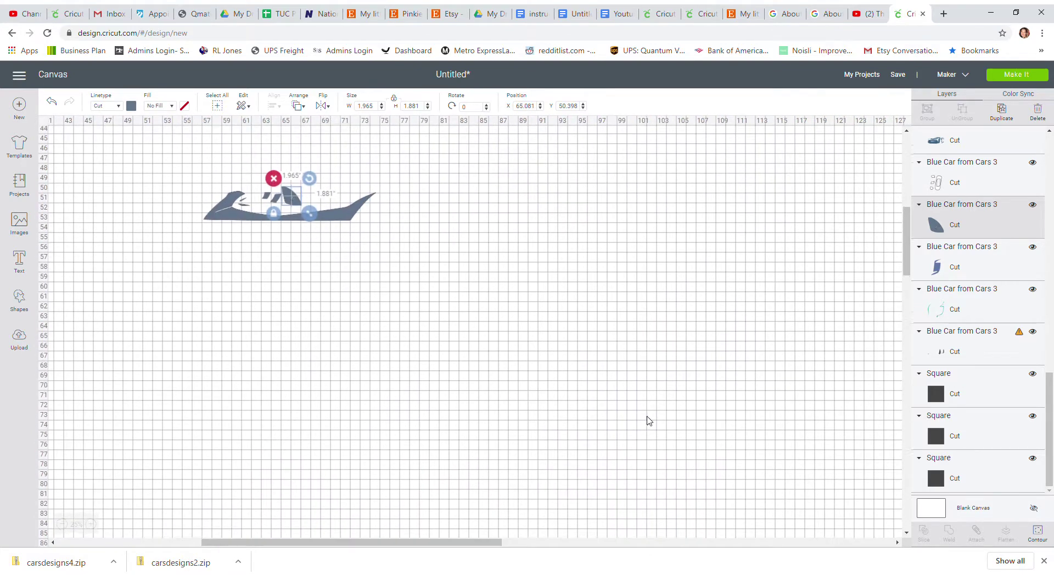
left_click_drag(393, 228, 679, 329)
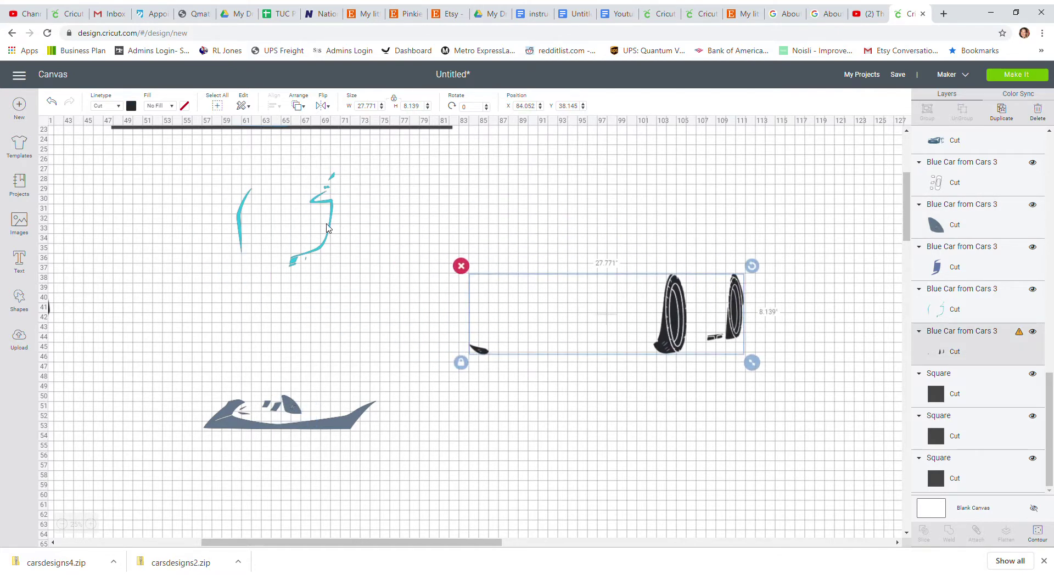
left_click_drag(331, 228, 317, 245)
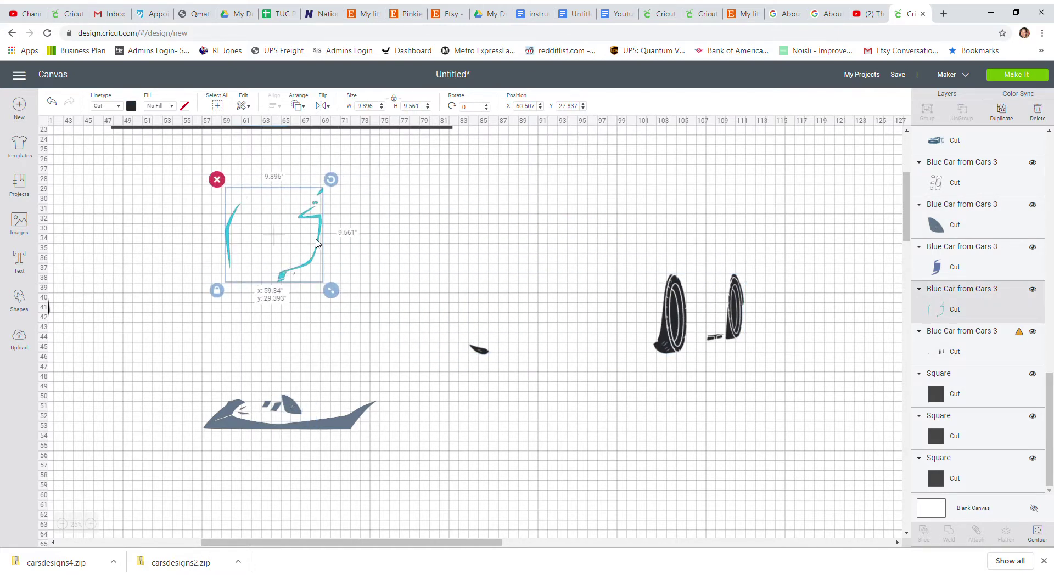
scroll(282, 230, "up", 3)
scroll(420, 344, "down", 3)
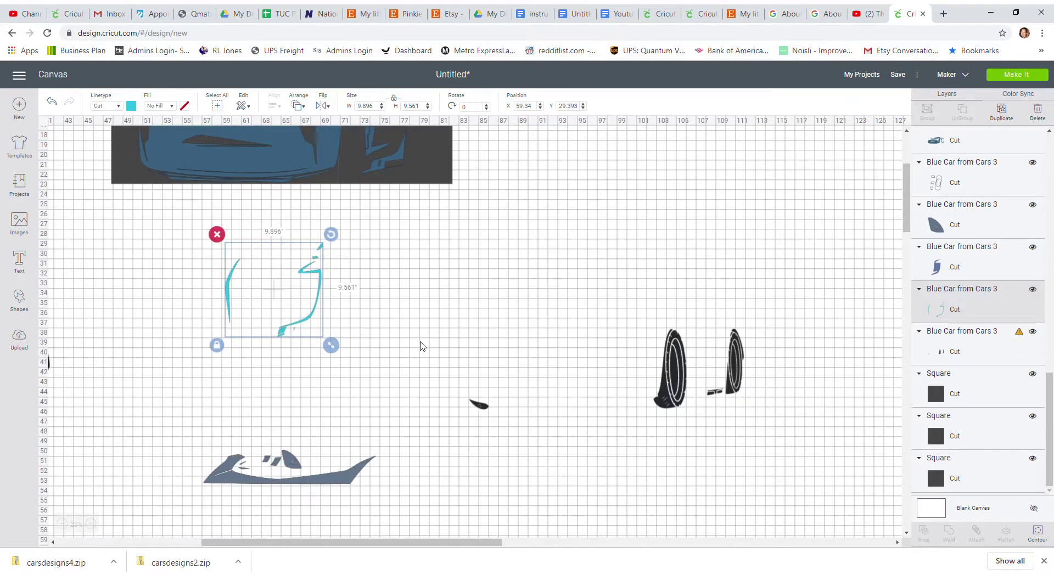
left_click_drag(661, 346, 587, 332)
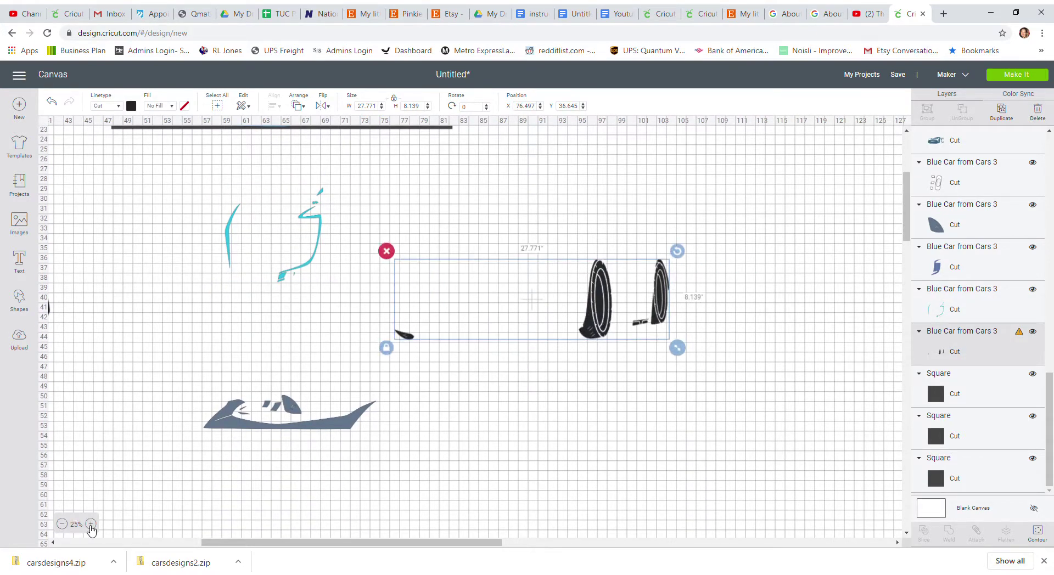
left_click(90, 524)
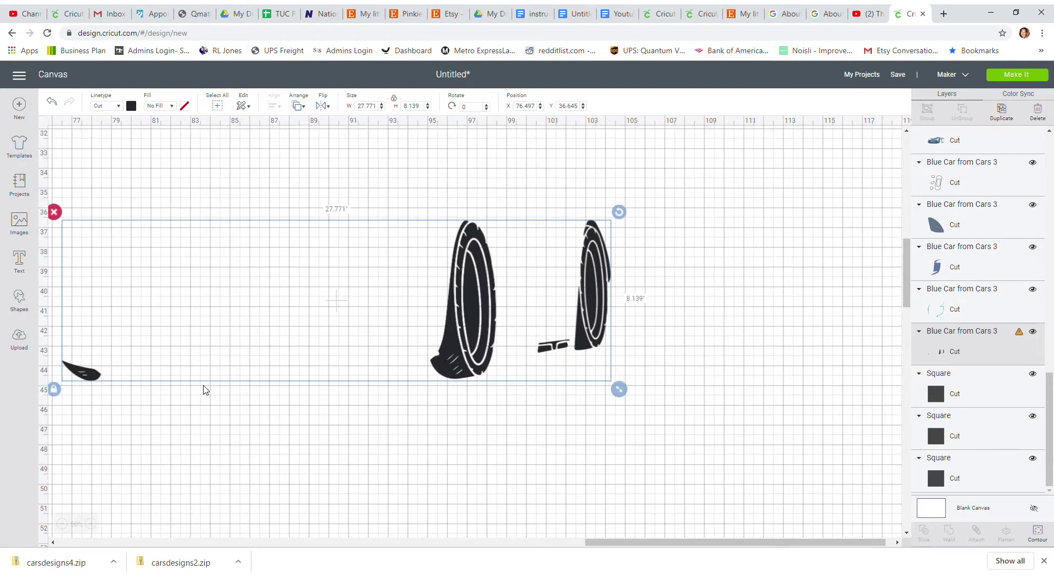
Shift the black tire layer slightly right and up, and duplicate it three times.
left_click_drag(461, 380, 502, 377)
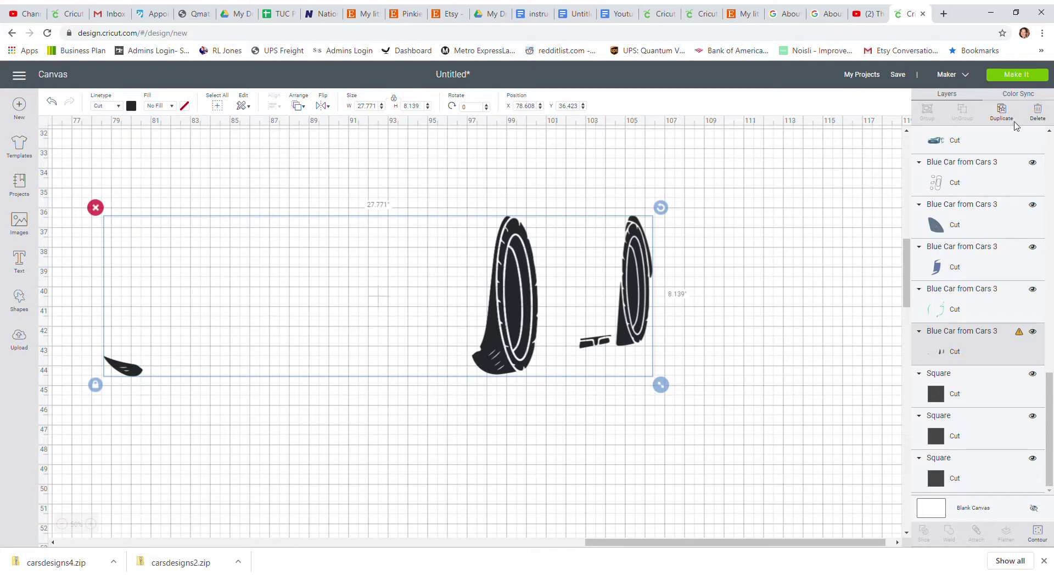
left_click(1001, 112)
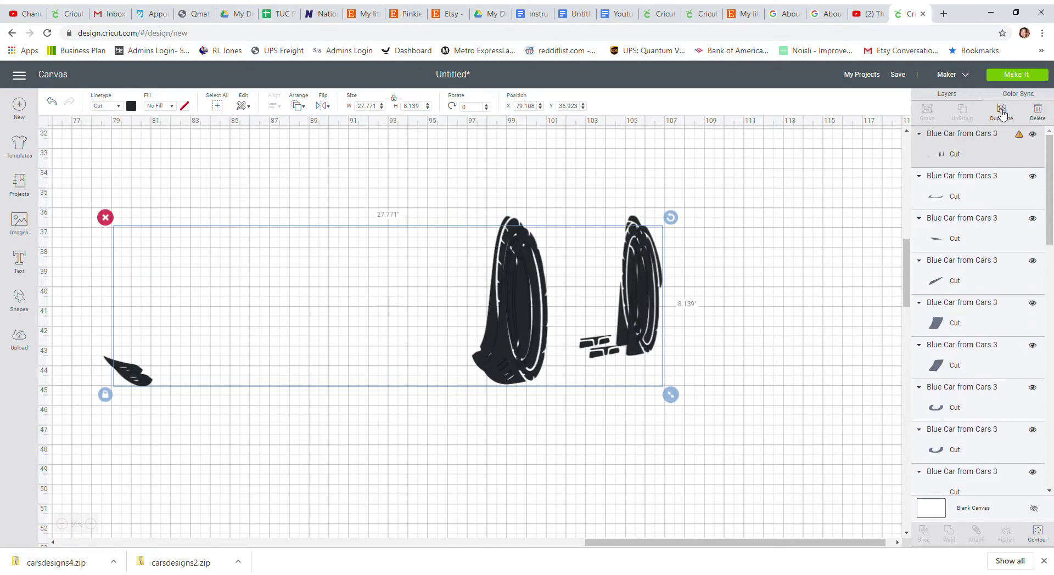
left_click(1002, 112)
left_click(1002, 111)
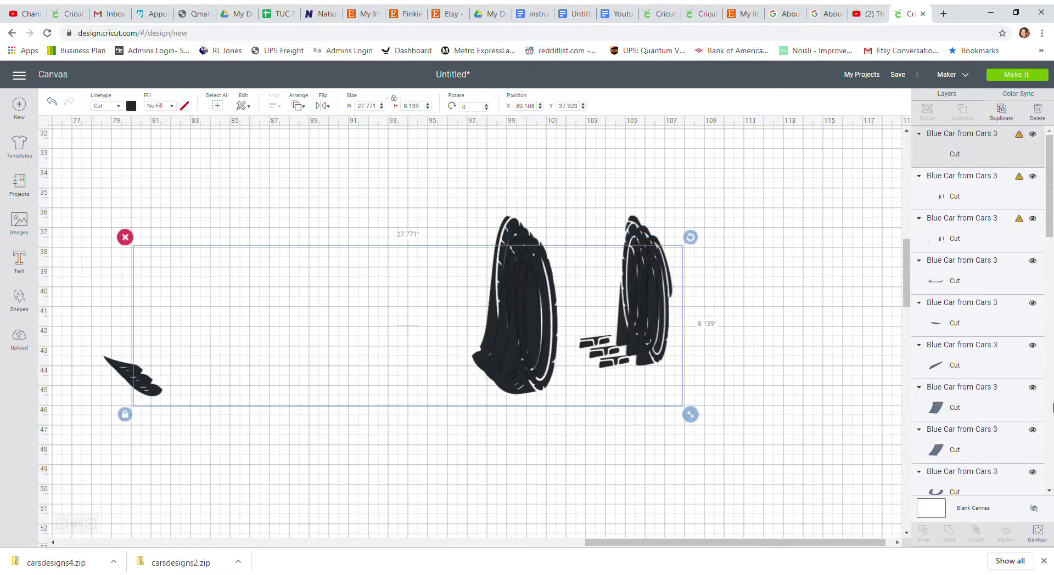
Try to isolate the tall curved tire piece in one black copy by hiding all other contours, and move it beside the tires.
left_click(1041, 537)
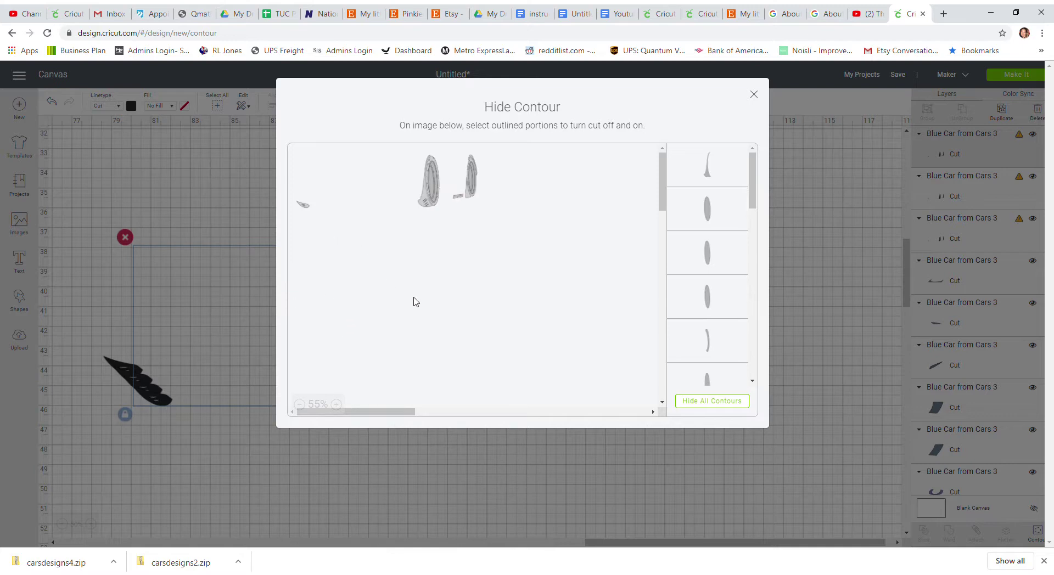
left_click(702, 402)
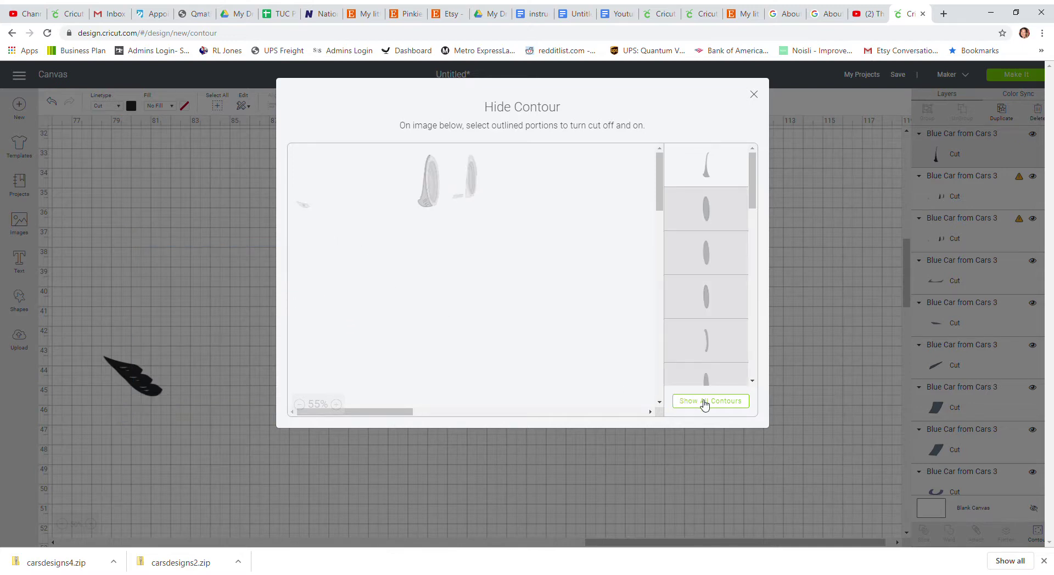
left_click(705, 404)
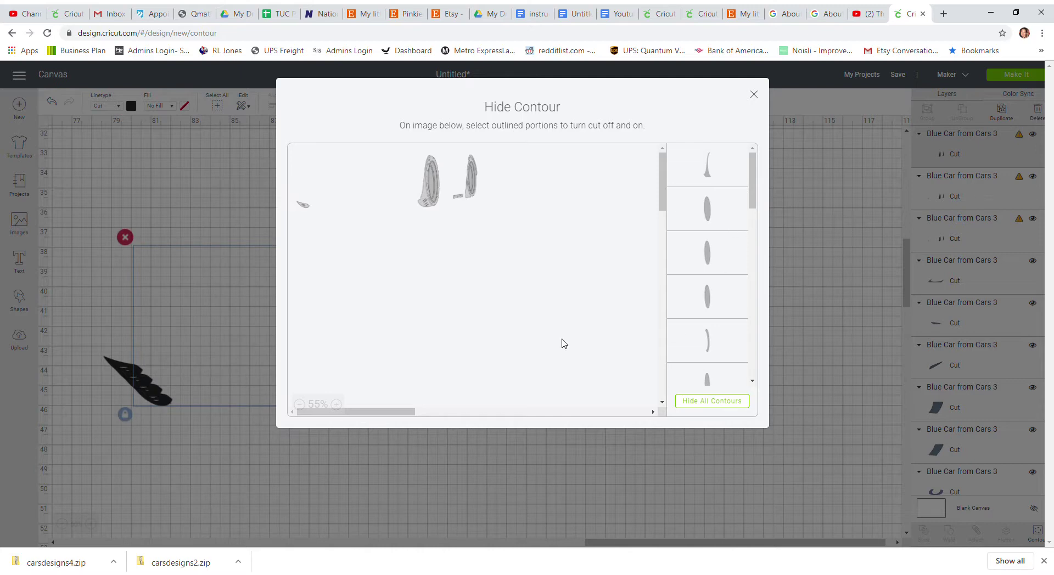
left_click(338, 405)
left_click(338, 405)
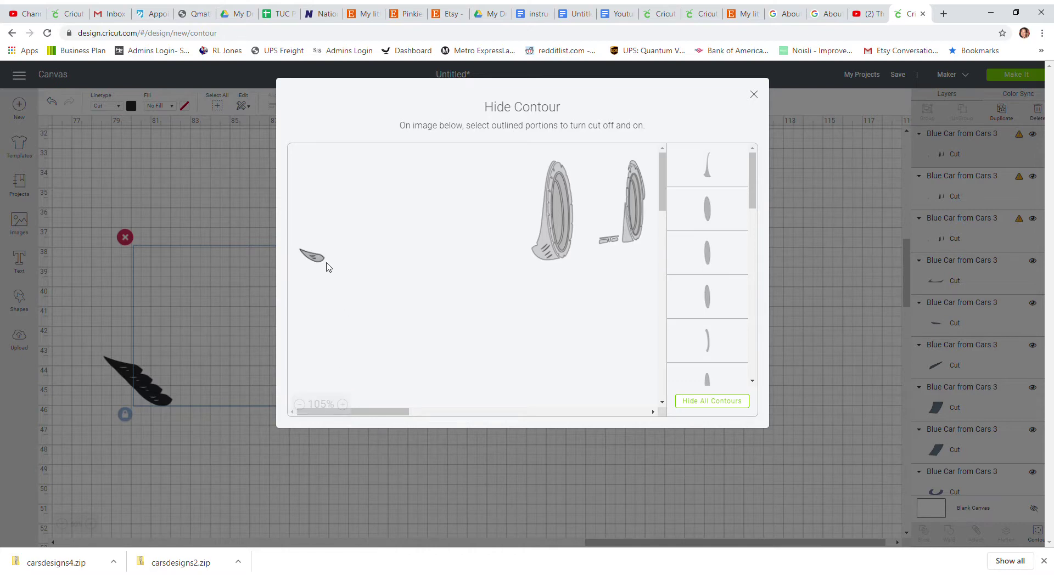
left_click(725, 402)
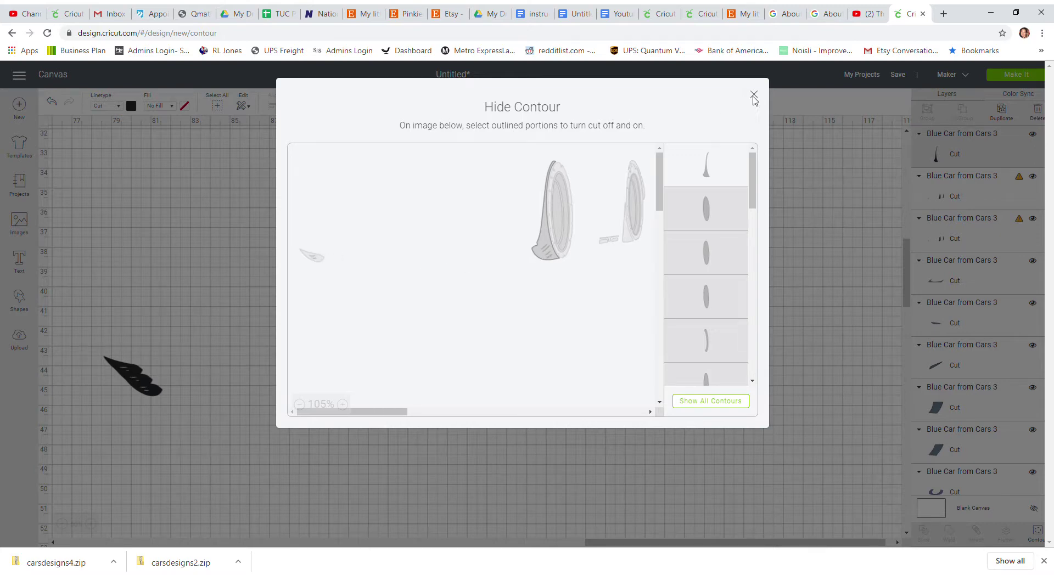
left_click(754, 95)
left_click_drag(521, 282, 414, 305)
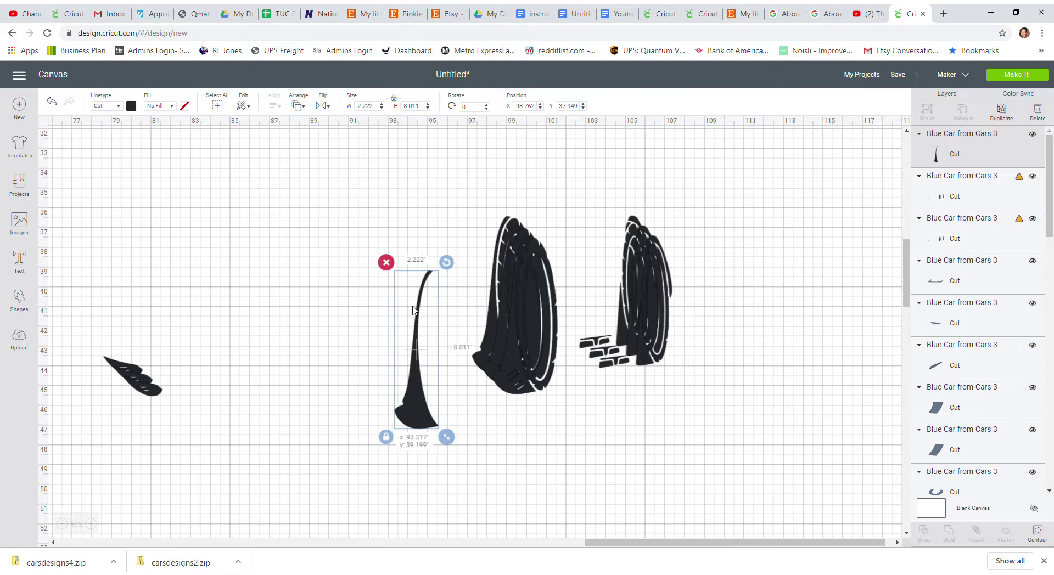
Delete the isolated curved piece and the two spare copies, keeping one black tire layer.
left_click(383, 263)
left_click_drag(524, 302, 541, 396)
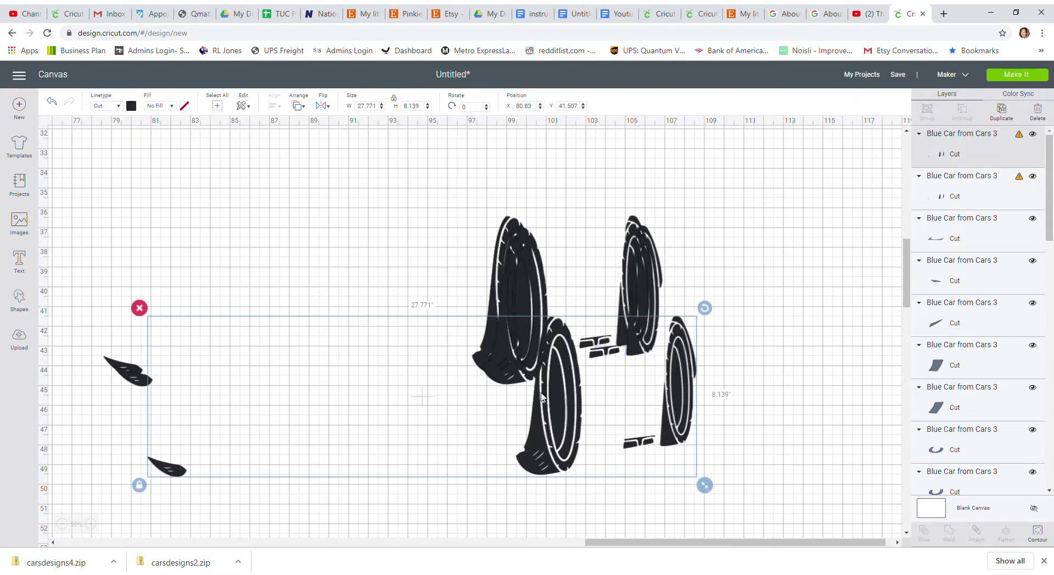
key("Delete")
key("ctrl+z")
key("Delete")
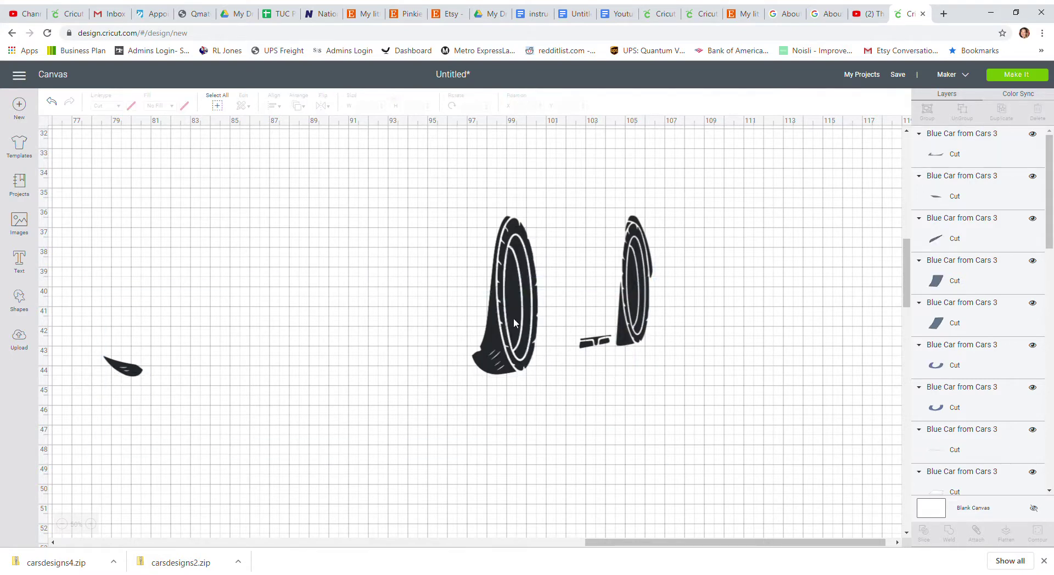
Move the remaining black tire layer slightly farther right and up, and add a new square shape to the canvas.
left_click_drag(513, 317, 569, 307)
left_click_drag(649, 540, 593, 540)
scroll(582, 441, "up", 4)
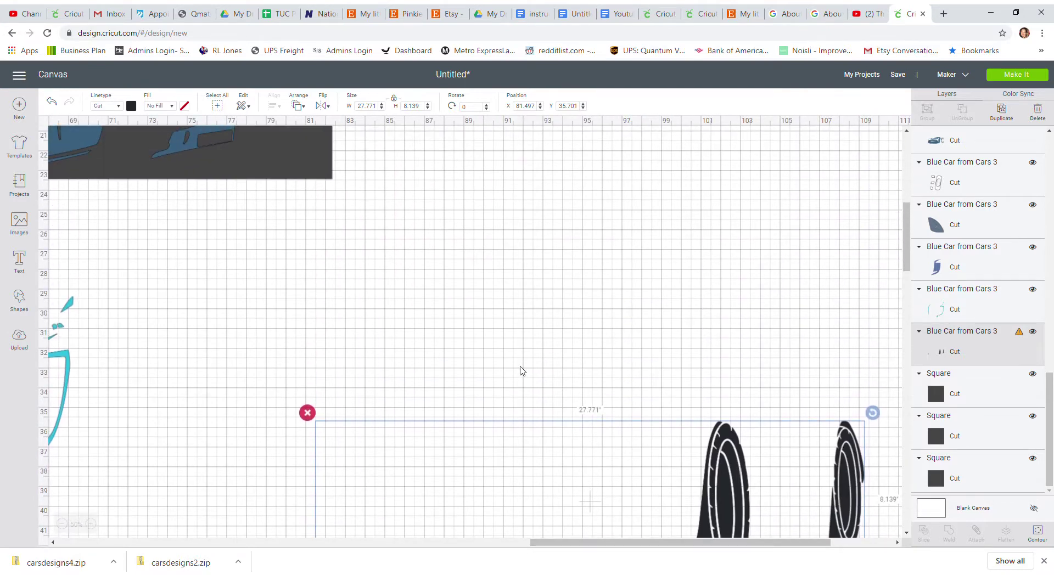
scroll(522, 371, "up", 3)
scroll(522, 372, "down", 4)
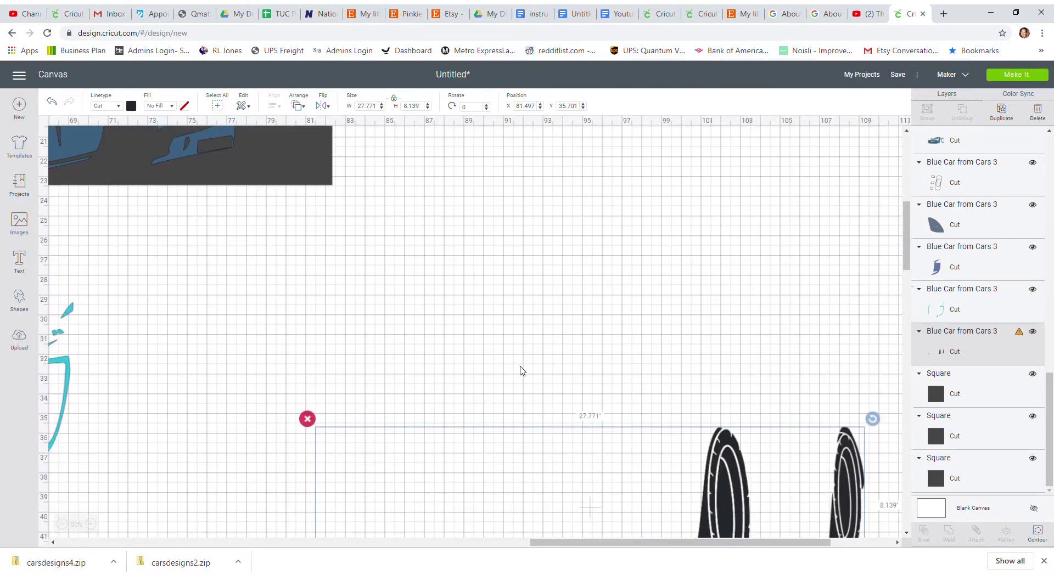
left_click_drag(548, 540, 31, 536)
scroll(96, 330, "up", 5)
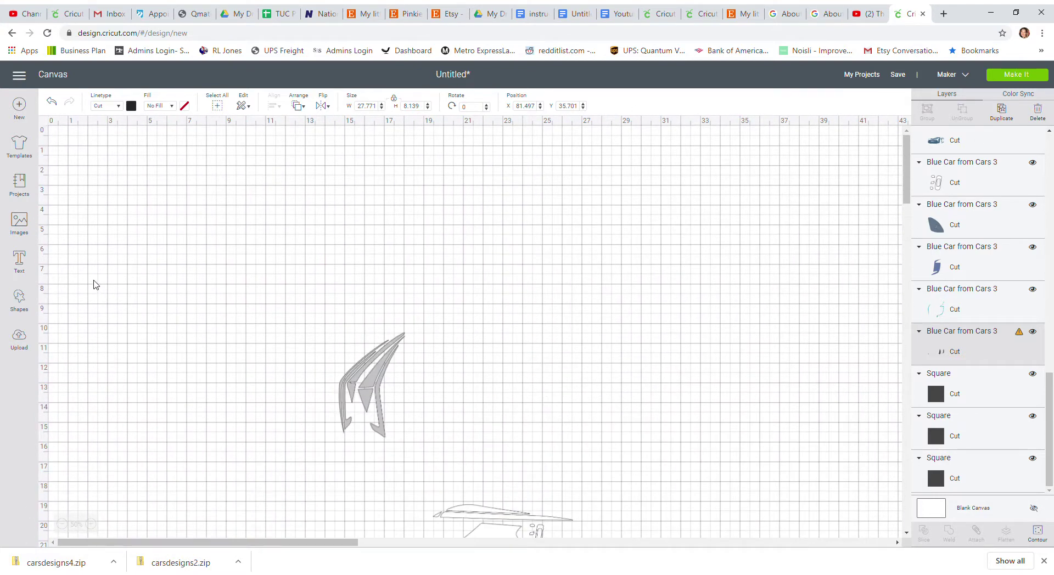
left_click(22, 300)
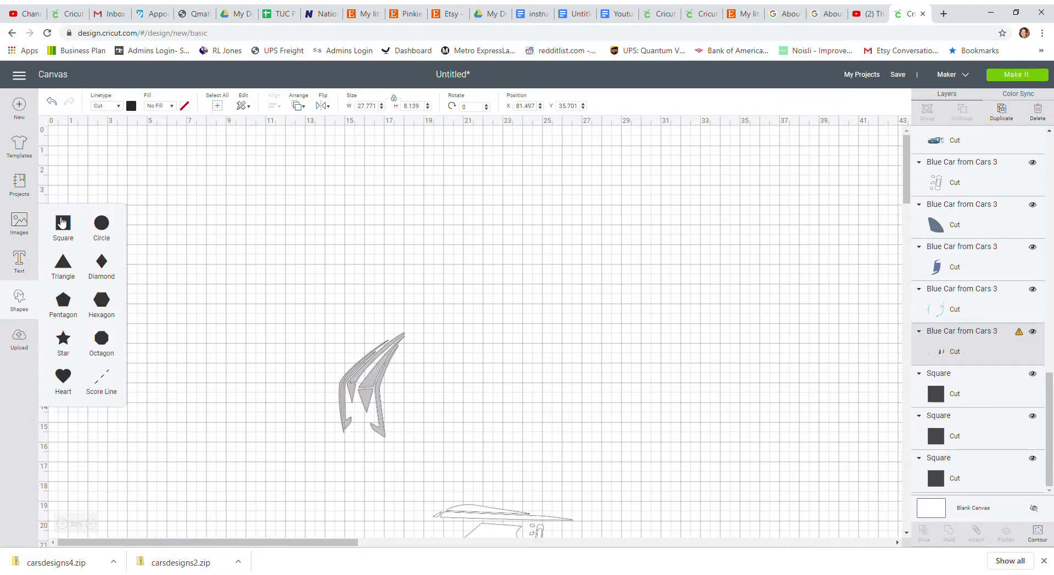
left_click(64, 223)
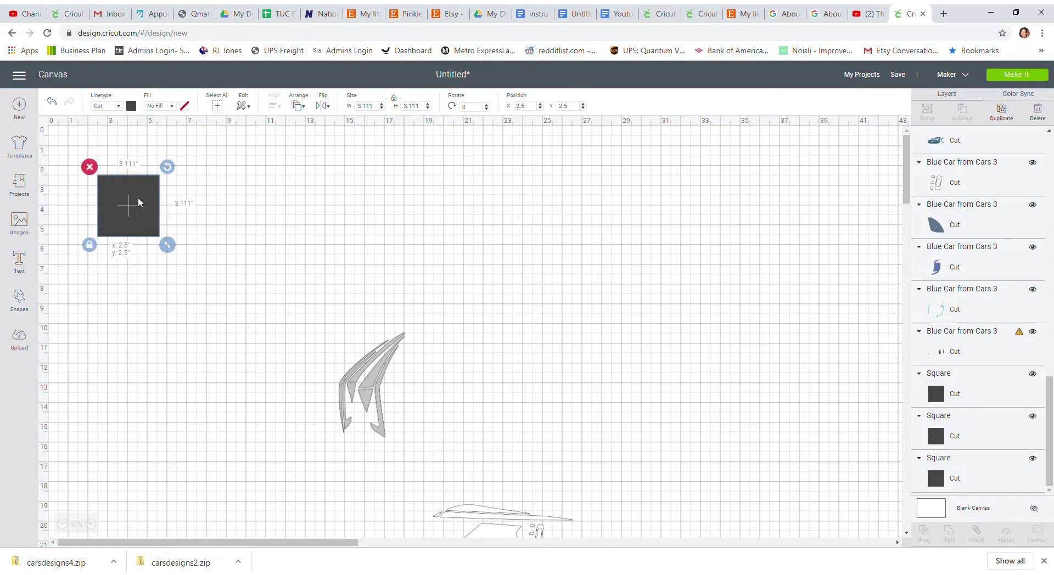
Move the new square across the canvas to the open area beside the small black curved piece.
mouse_move(137, 196)
left_mouse_down()
mouse_move(120, 158)
mouse_move(773, 382)
mouse_move(895, 452)
left_mouse_up()
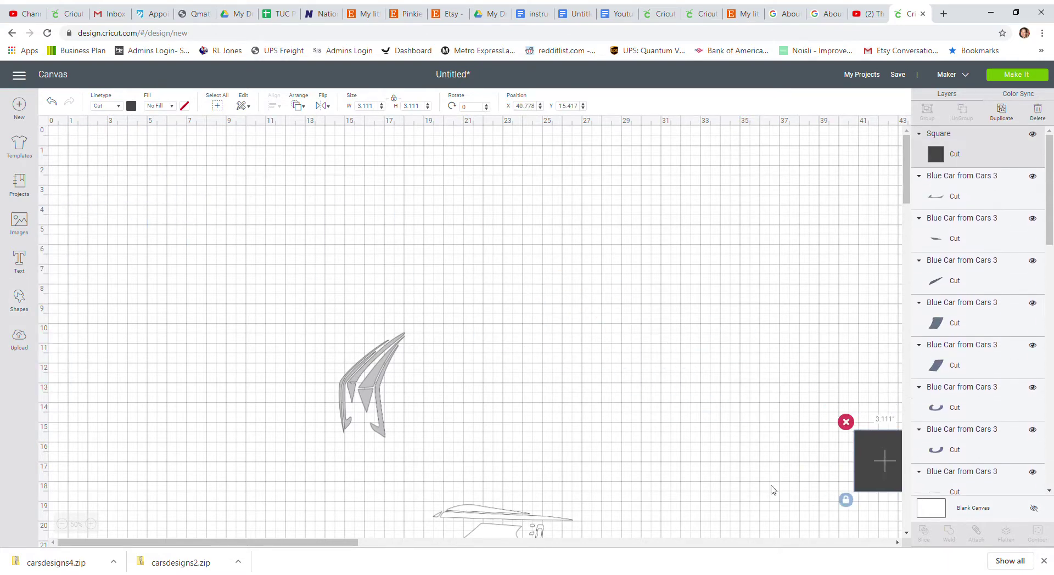
left_click_drag(291, 542, 449, 542)
scroll(421, 175, "down", 5)
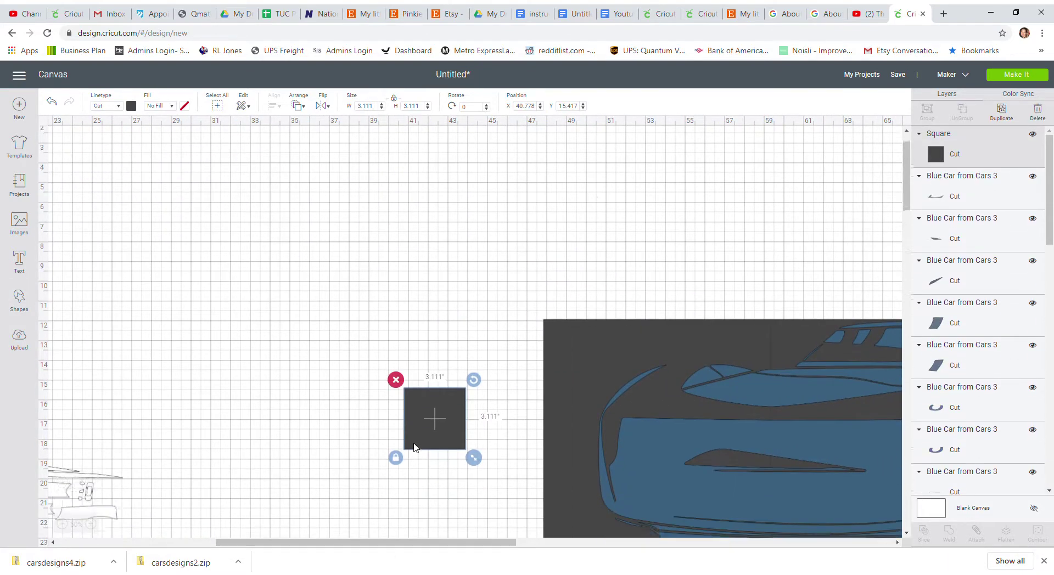
left_click_drag(422, 179, 679, 501)
scroll(583, 417, "down", 5)
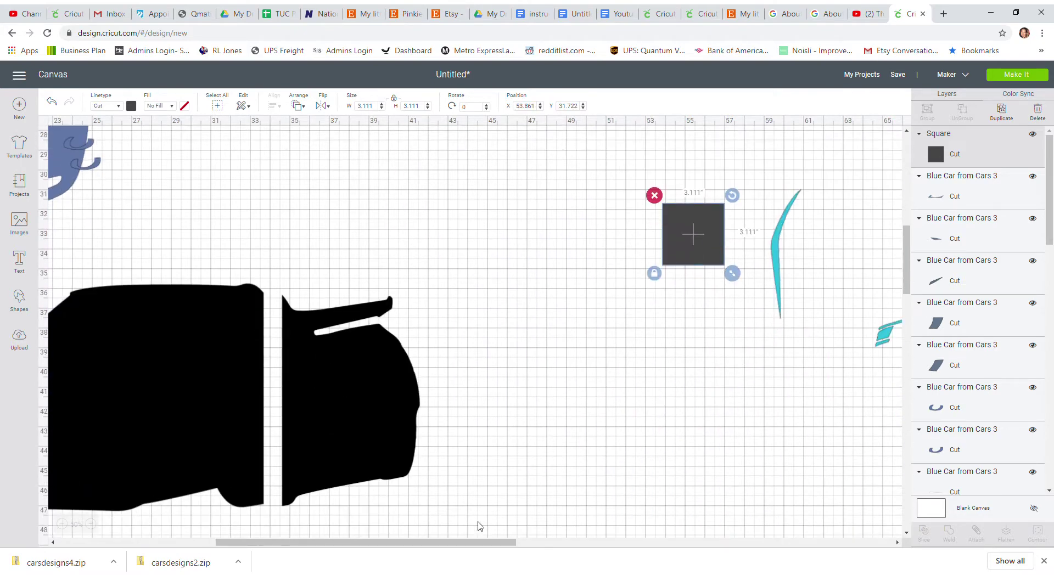
left_click_drag(450, 545, 608, 543)
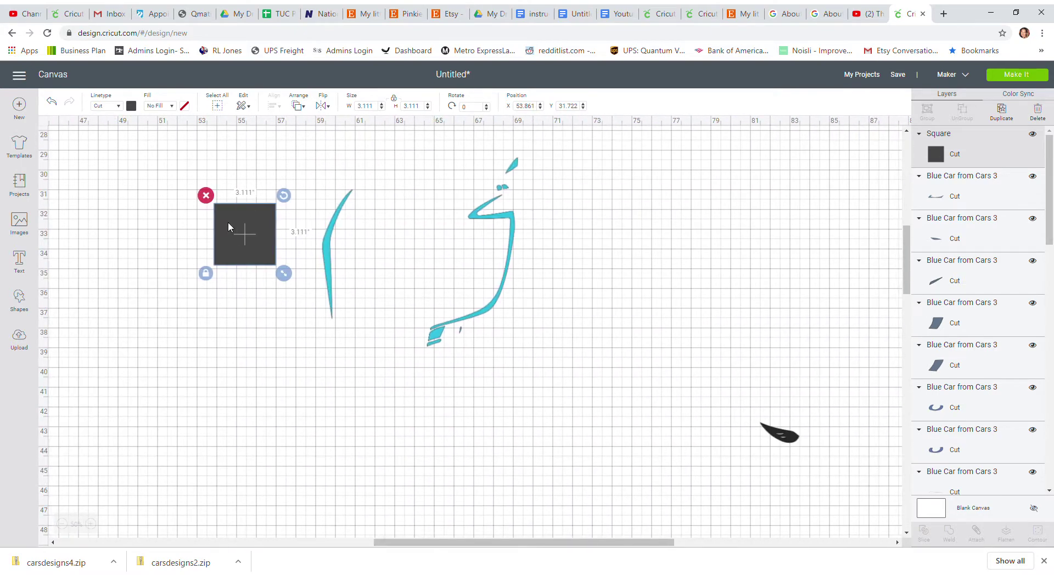
left_click_drag(262, 238, 621, 430)
scroll(621, 430, "down", 3)
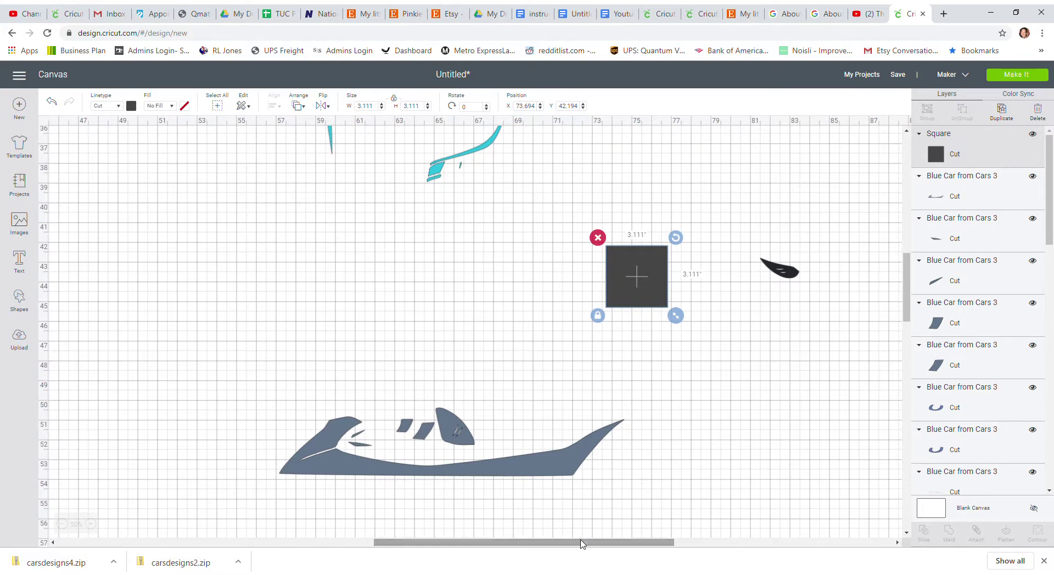
left_click_drag(584, 543, 753, 543)
left_click(118, 236)
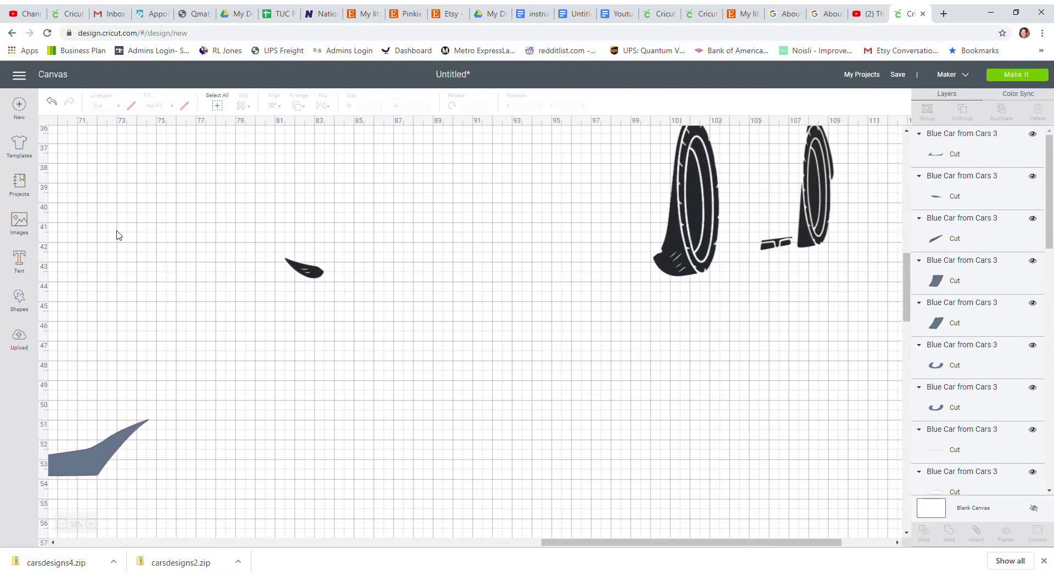
left_click(52, 101)
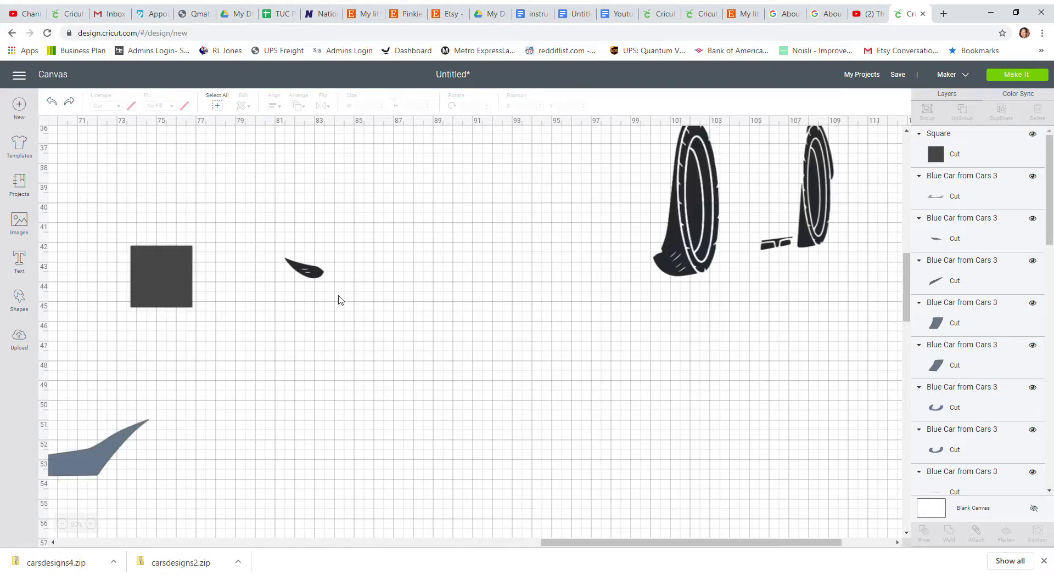
left_click_drag(148, 281, 227, 290)
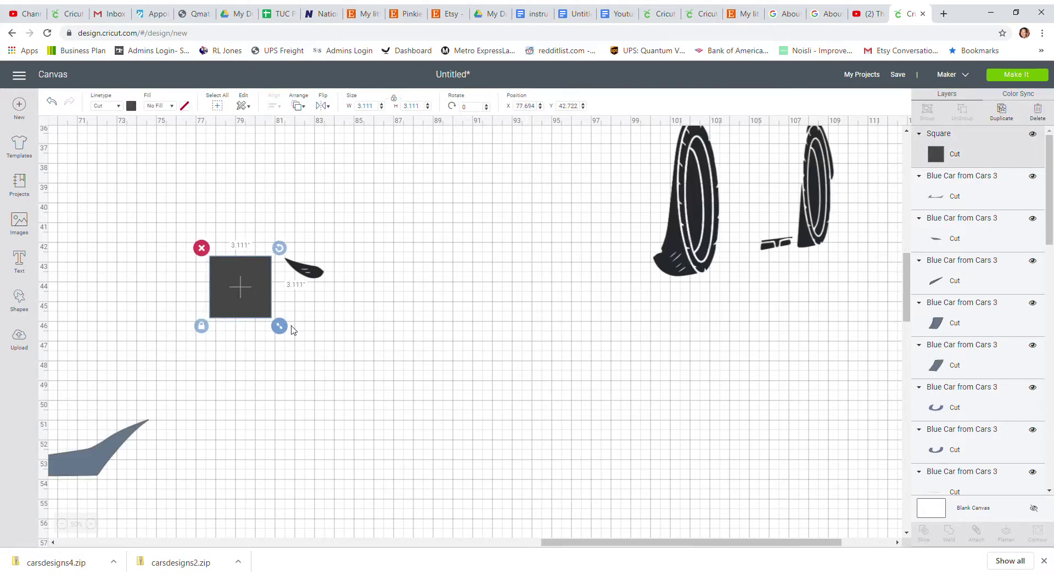
Enlarge the square to about 9.64 inches, duplicate it twice, and set two of the squares aside below.
left_click_drag(280, 328, 413, 404)
left_click_drag(350, 393, 338, 347)
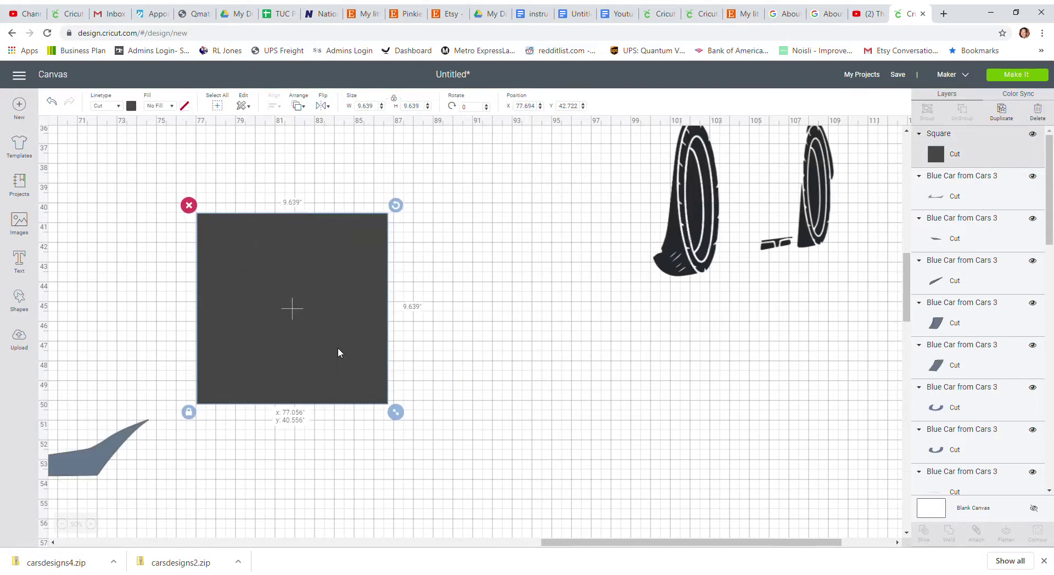
left_click(993, 119)
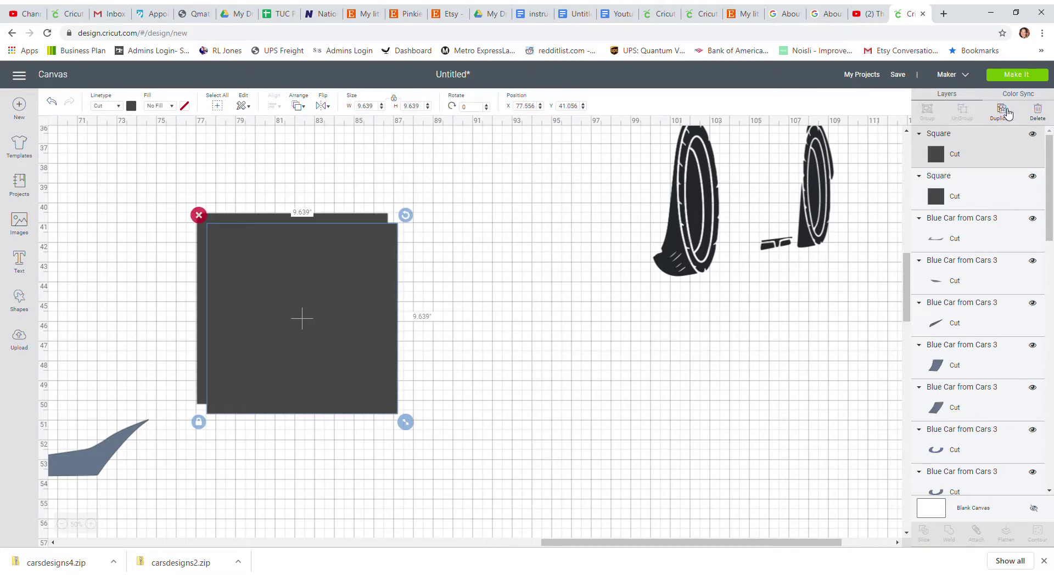
left_click(993, 119)
left_click_drag(307, 308, 224, 520)
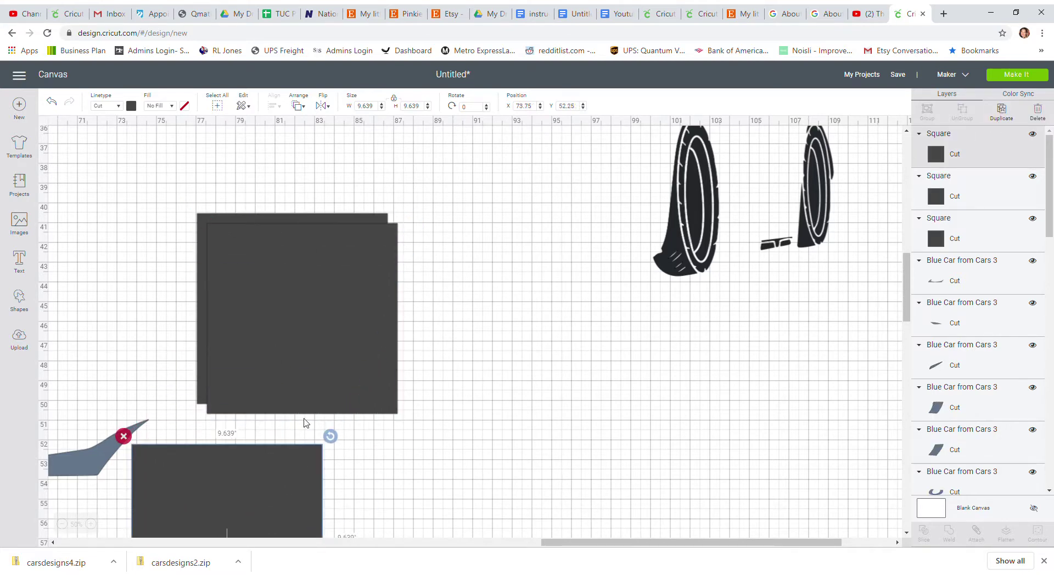
left_click_drag(298, 390, 245, 524)
Position the remaining square over the small black curved piece and slice it with the black tire layer.
left_click_drag(269, 353, 361, 288)
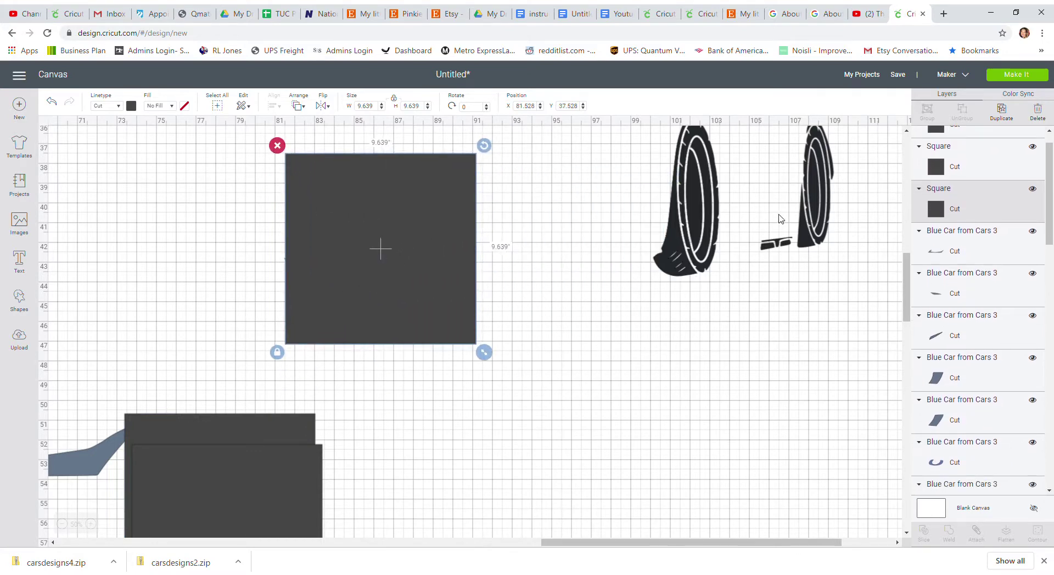
left_click_drag(223, 246, 878, 285)
left_click(924, 532)
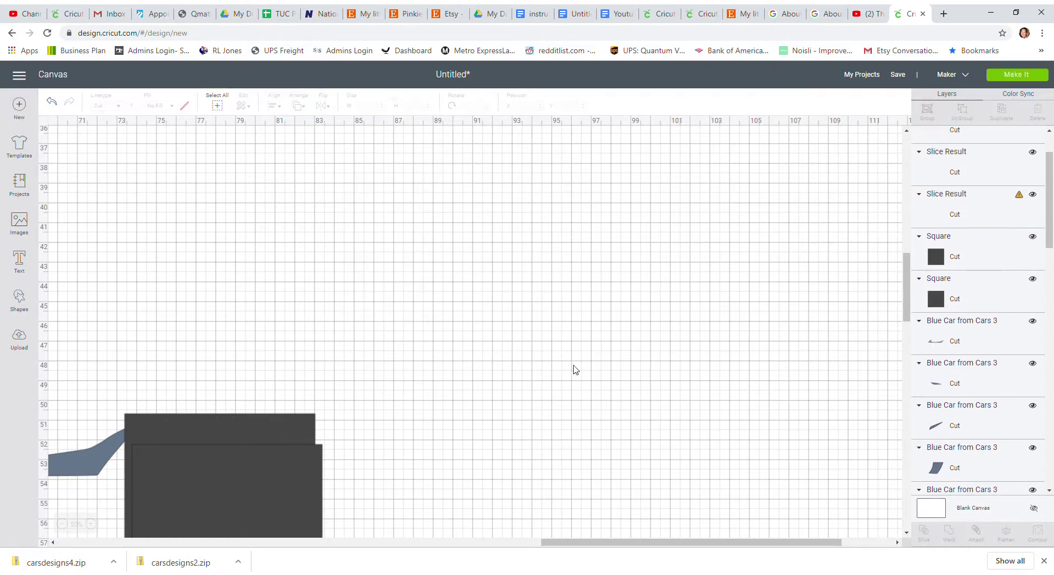
Move the cut square aside, delete the gray slice remnant, and set the separated small black piece apart from the tire layer.
left_click_drag(445, 236, 547, 326)
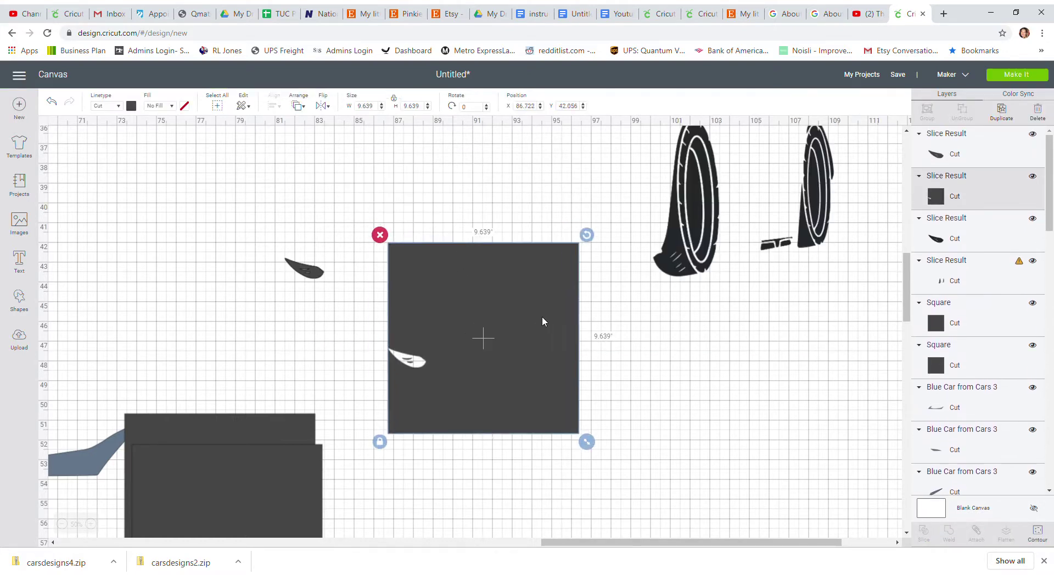
left_click_drag(316, 276, 361, 318)
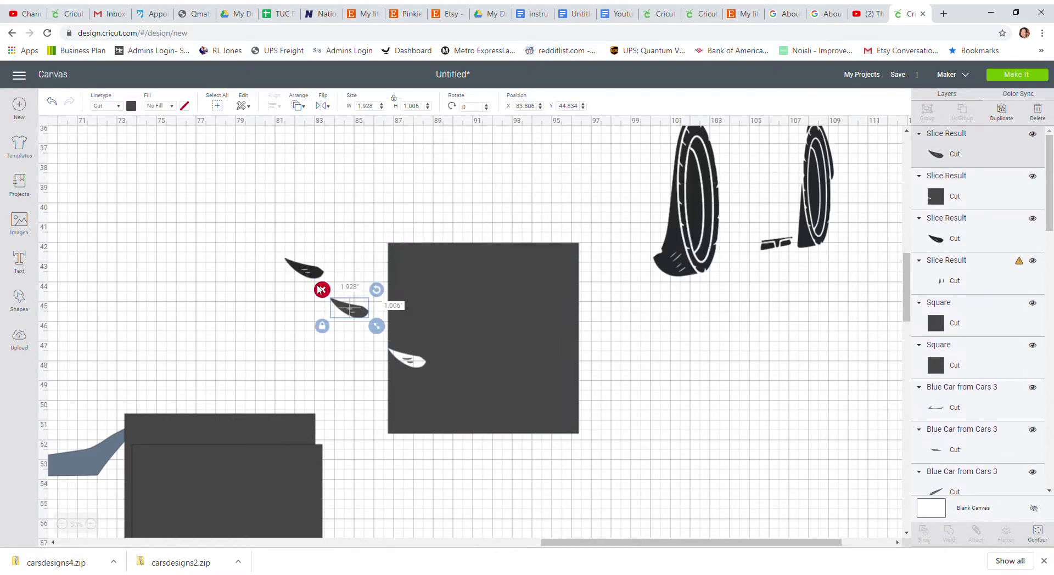
left_click(323, 292)
left_click_drag(316, 276, 205, 260)
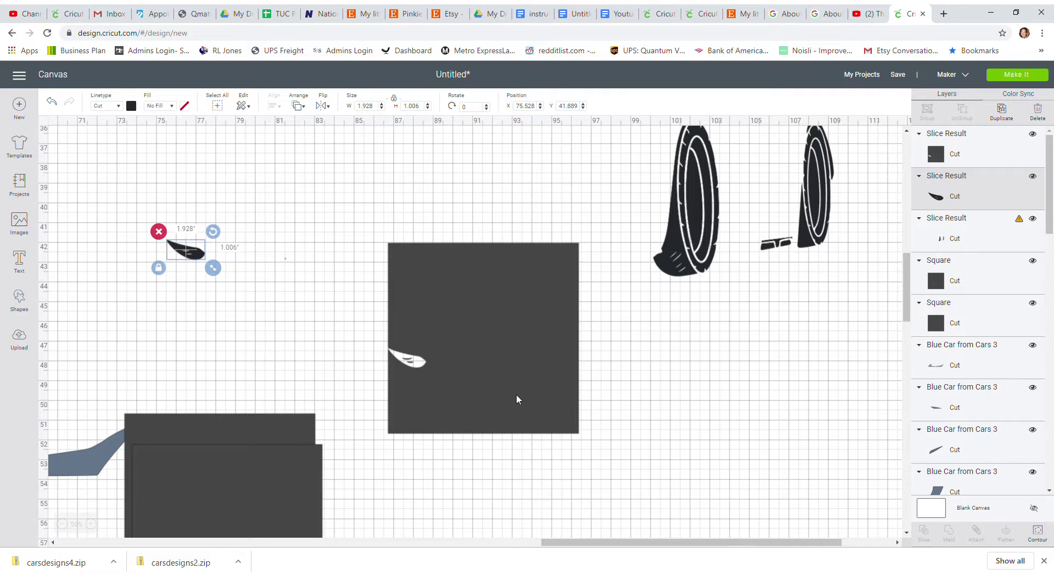
Position the cut square over the large black tire and slice it with the black tire layer.
scroll(774, 431, "up", 1)
left_click_drag(531, 470, 686, 337)
left_click(483, 393)
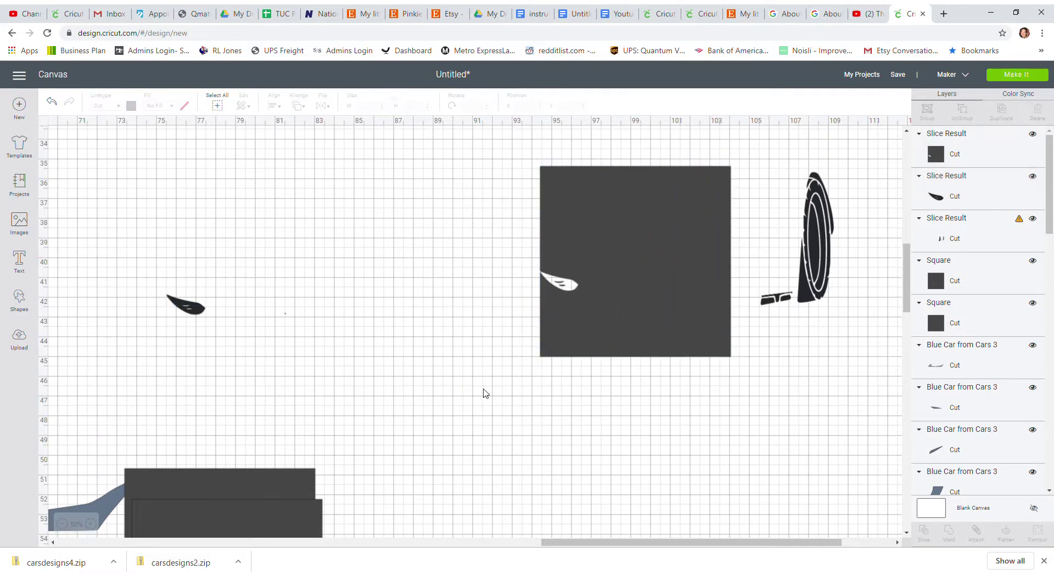
left_click_drag(506, 259, 481, 271)
left_click(679, 409)
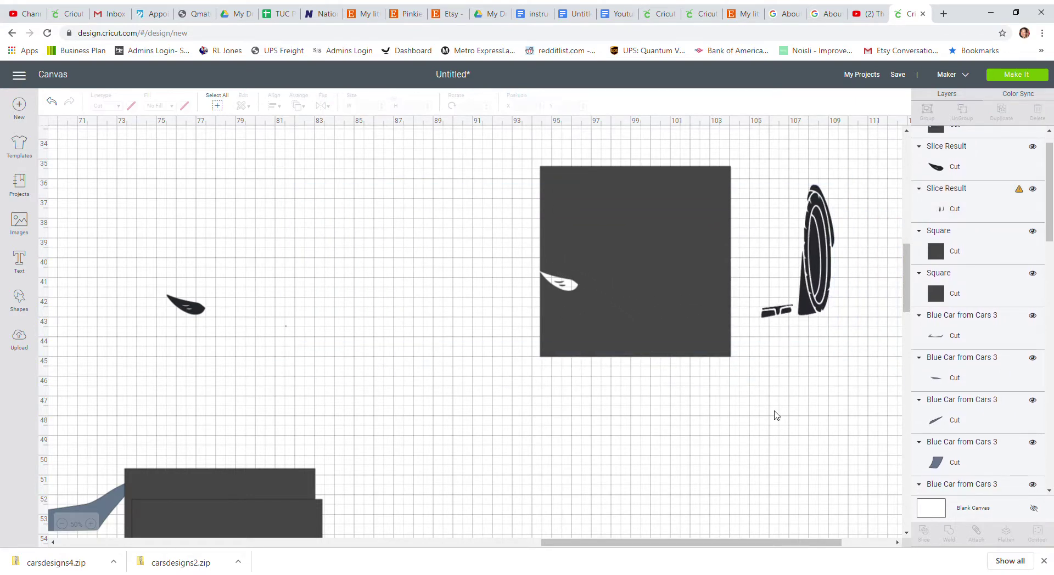
left_click_drag(775, 413, 659, 281)
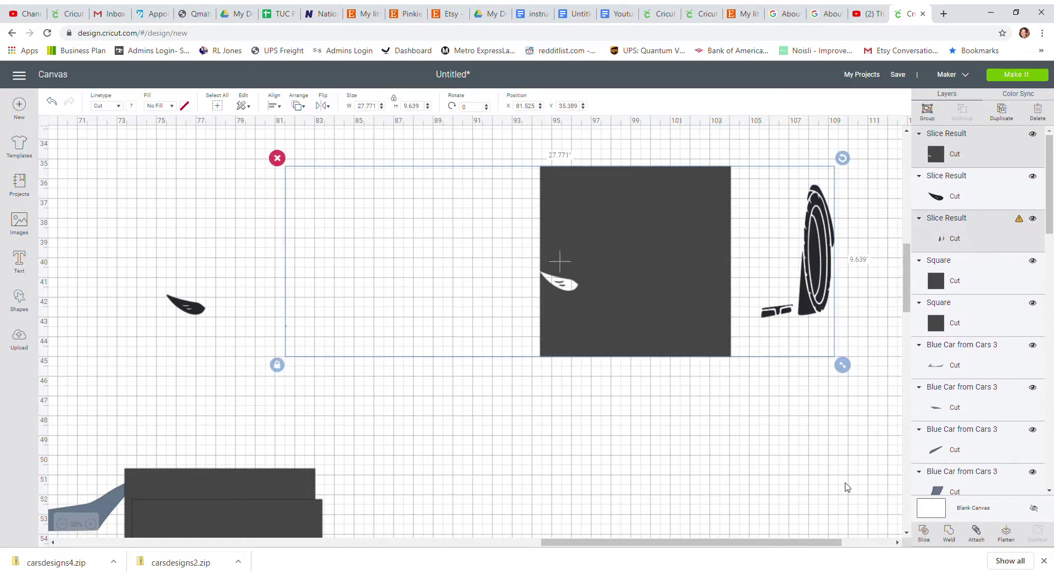
left_click(924, 533)
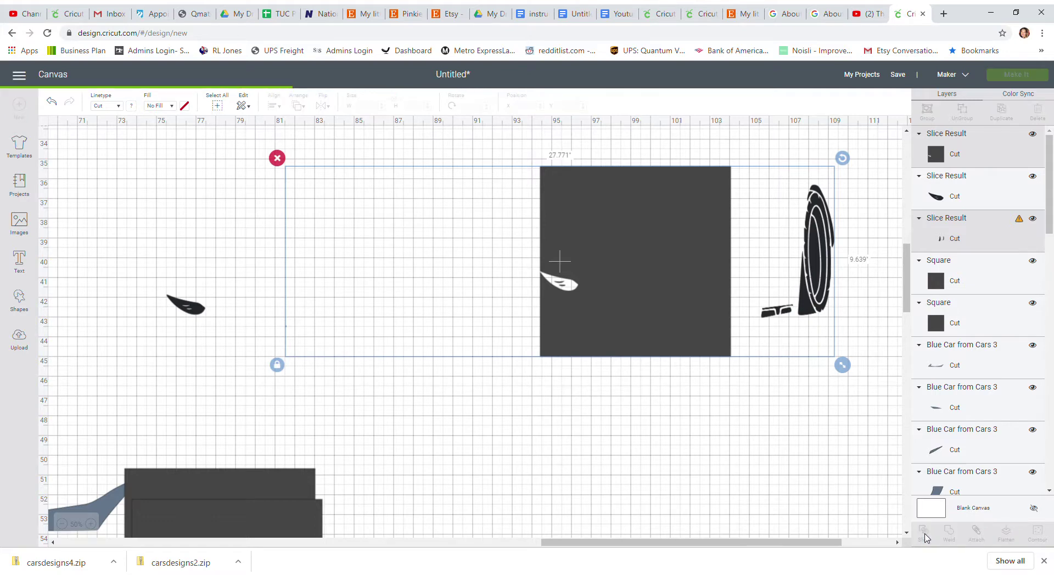
Delete the cut square and the gray tire copy, and place the separated large black tire beside the small curved piece.
left_click_drag(621, 306, 477, 310)
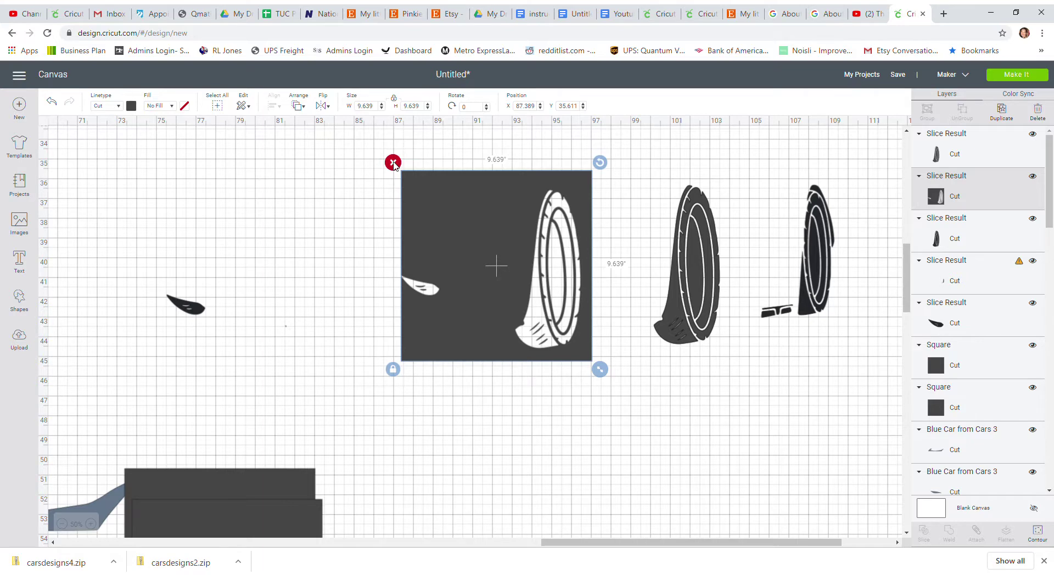
left_click(393, 164)
left_click_drag(675, 304, 539, 308)
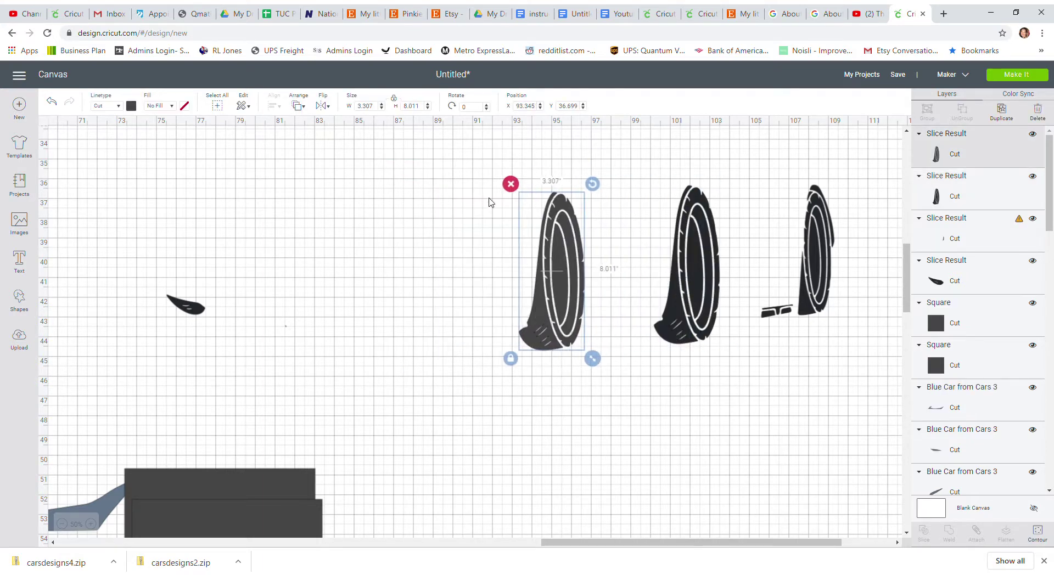
left_click(512, 183)
left_click_drag(688, 281, 596, 292)
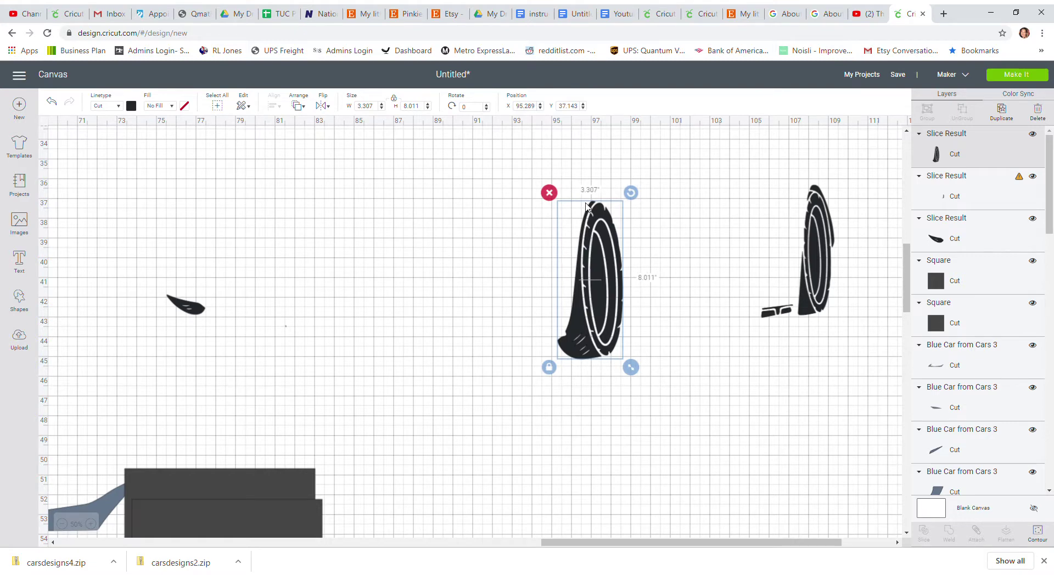
left_click_drag(616, 297, 262, 289)
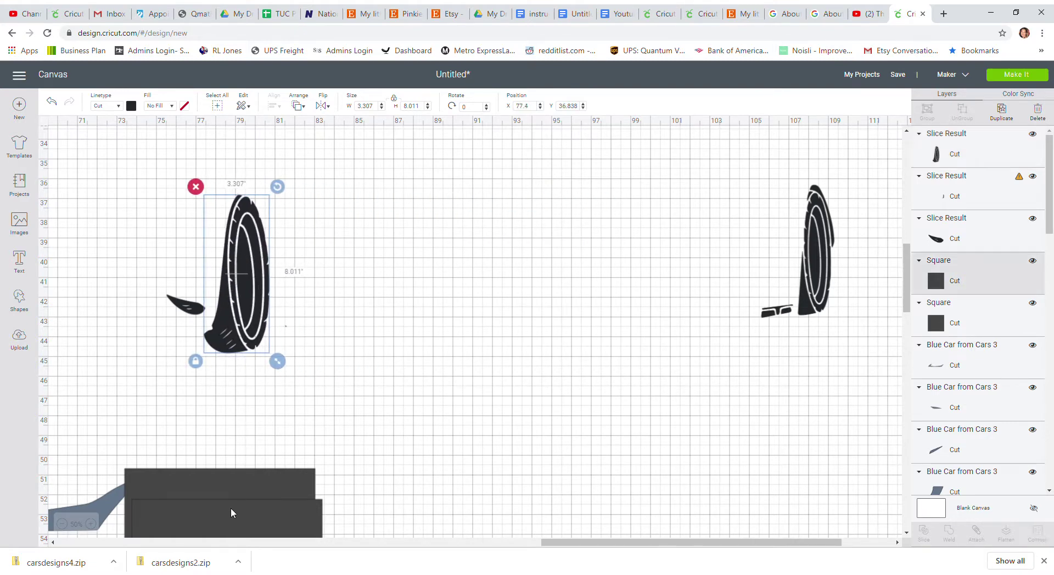
Position one of the spare squares over the small slatted black piece and slice it with the remaining tire layer.
left_click_drag(231, 508, 706, 300)
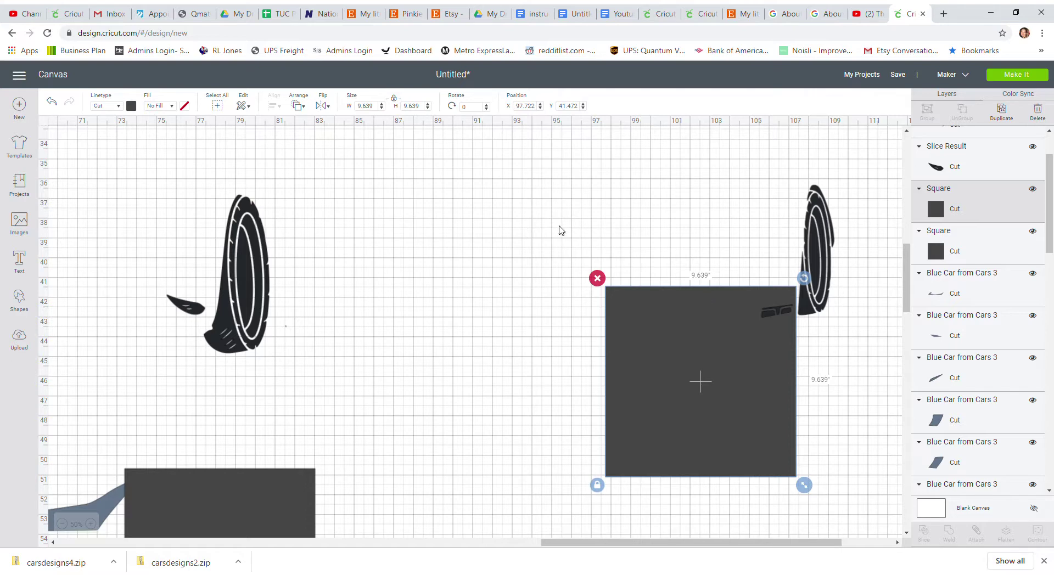
left_click(521, 207)
left_click(562, 357)
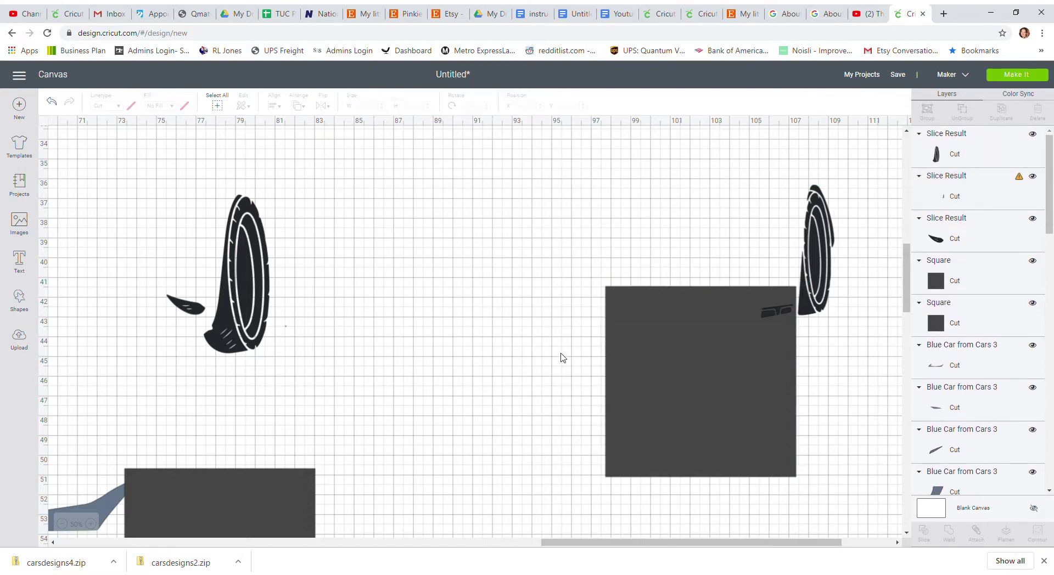
left_click_drag(841, 375, 759, 314)
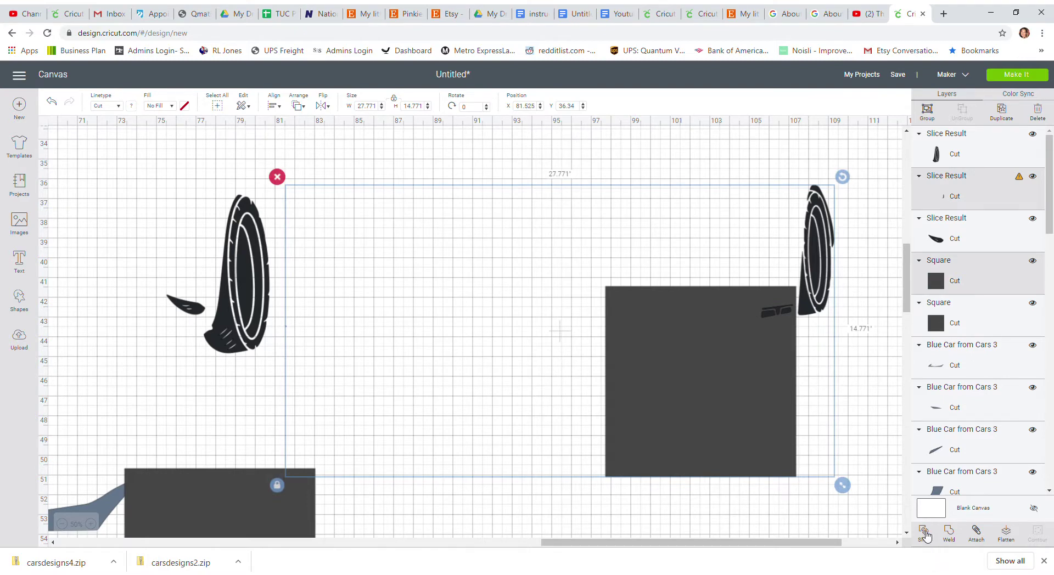
left_click(924, 532)
Set the cut square aside, delete the black copy of the small slatted piece, and place the gray copy beside the large tire.
left_click_drag(736, 372, 625, 349)
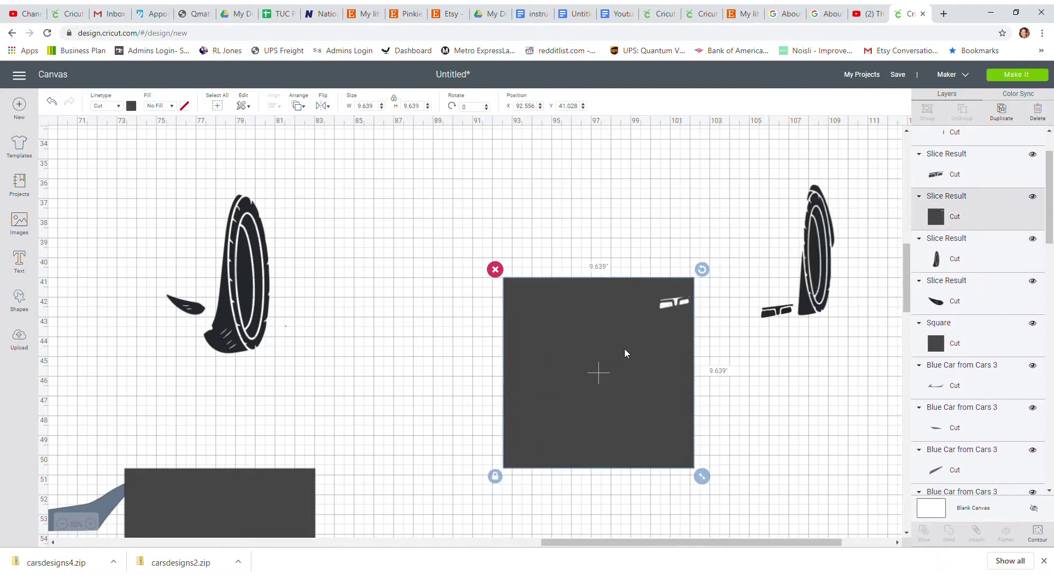
left_click(777, 311)
left_click_drag(777, 311, 735, 347)
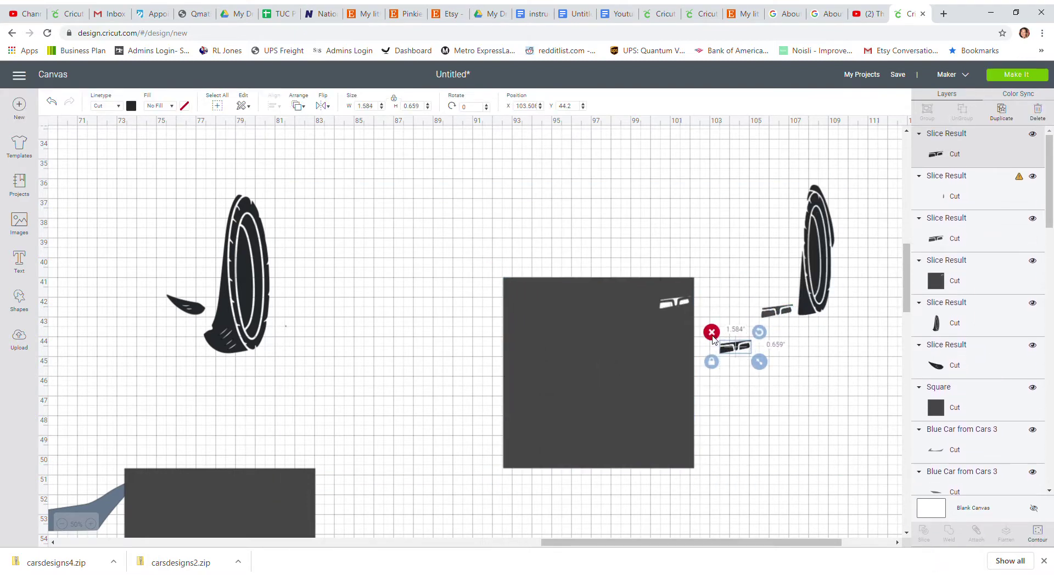
left_click(713, 333)
left_click_drag(782, 313, 298, 337)
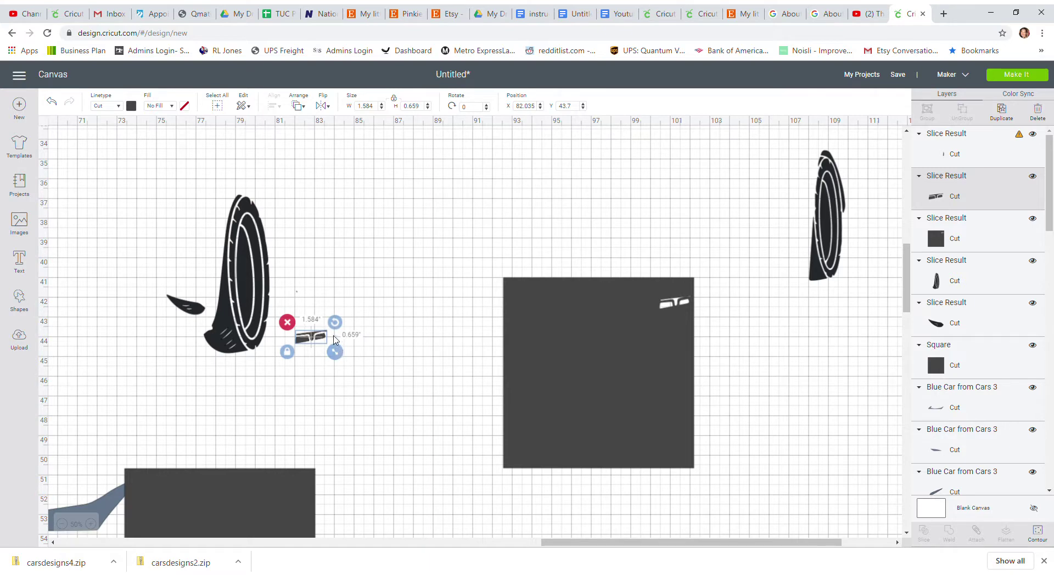
left_click_drag(322, 339, 311, 346)
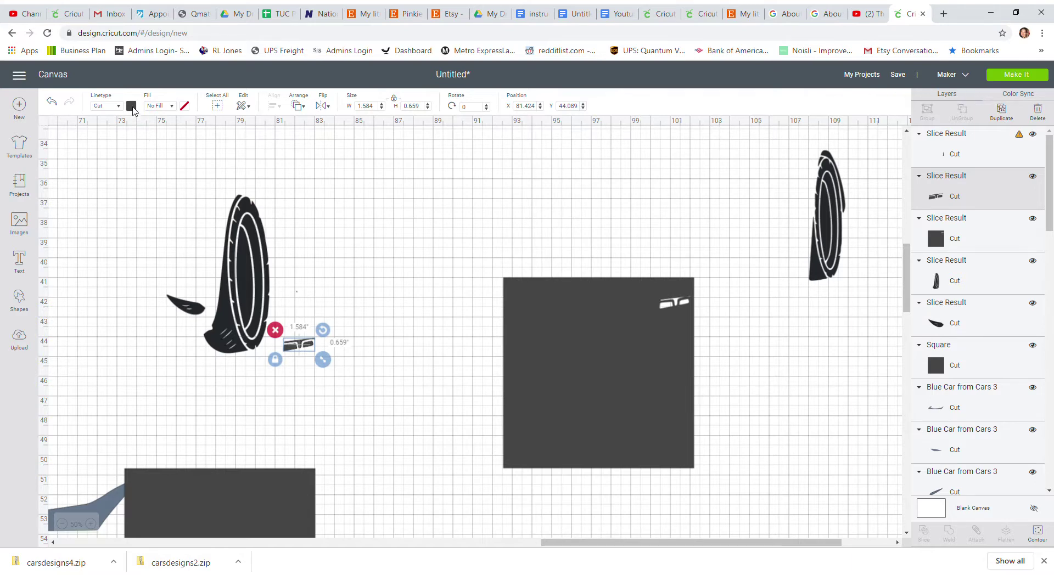
Recolor the small slatted piece from gray to black.
left_click(131, 106)
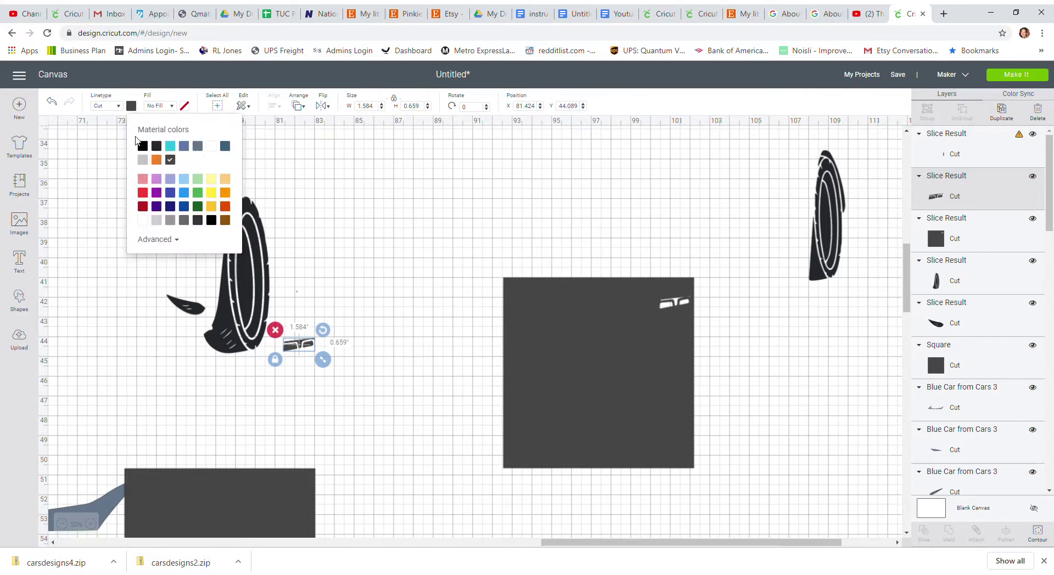
left_click(142, 146)
left_click(351, 316)
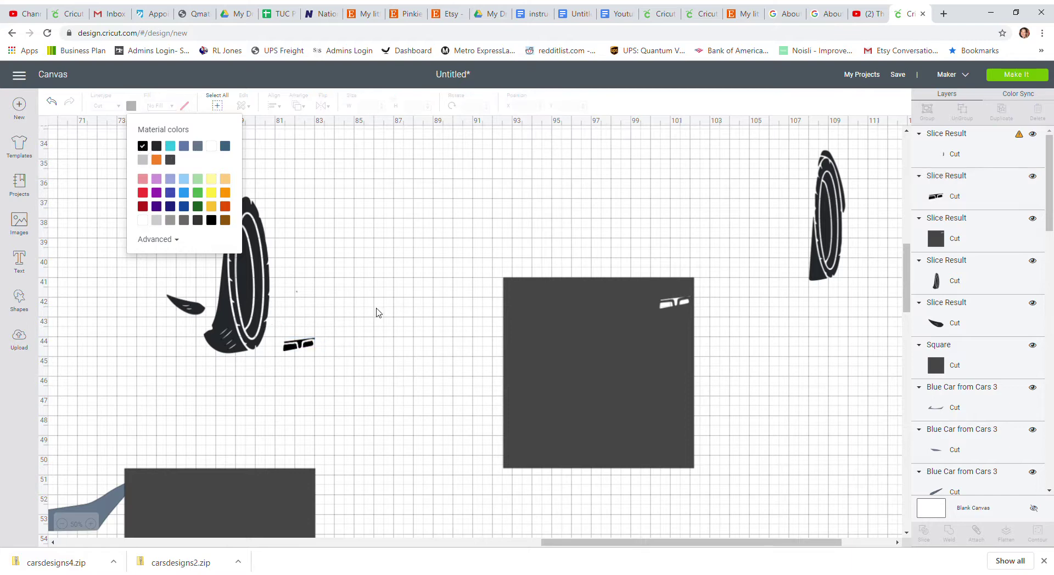
Bring the remaining tire layer closer to the separated parts, cover its narrow tire with the cut square, and slice the two.
left_click_drag(822, 229, 444, 295)
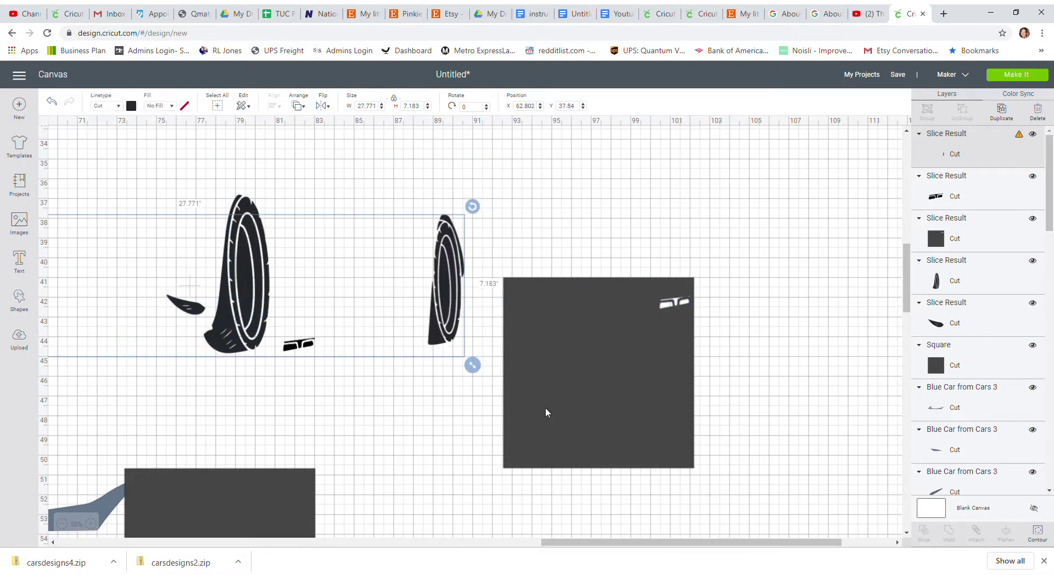
left_click_drag(545, 407, 486, 328)
left_click(484, 426)
left_click_drag(535, 432, 436, 311)
left_click(932, 540)
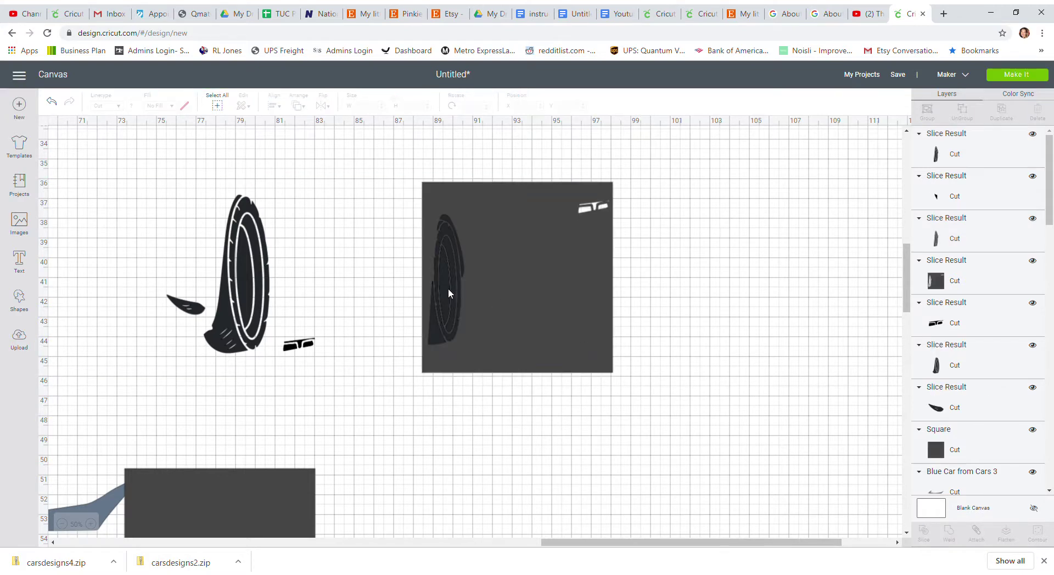
Set the separated narrow tire aside, and delete its gray slice copy and the cut square.
left_click_drag(448, 293, 721, 297)
left_click(502, 329)
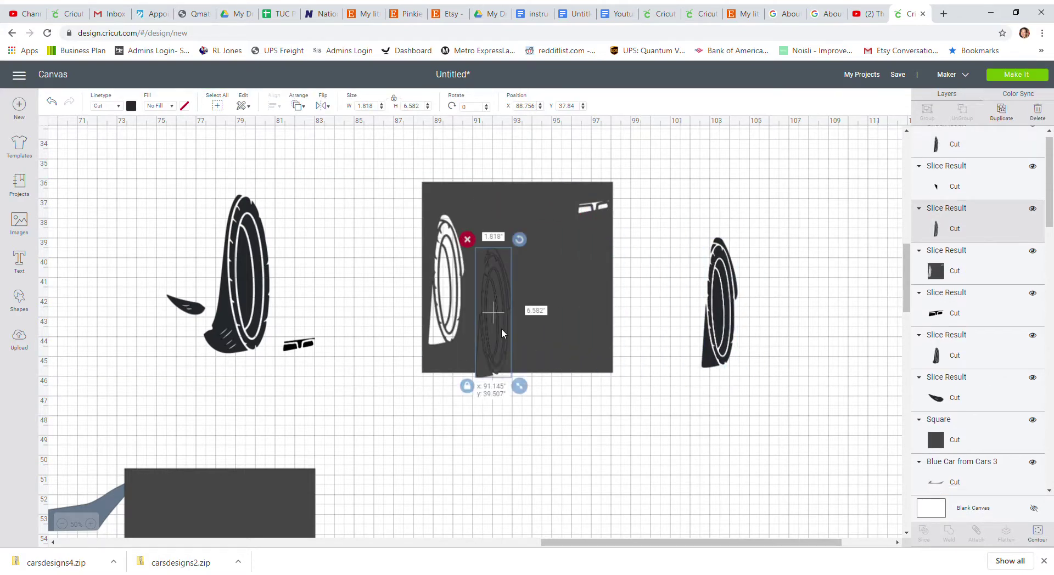
key("Delete")
left_click_drag(428, 198, 439, 285)
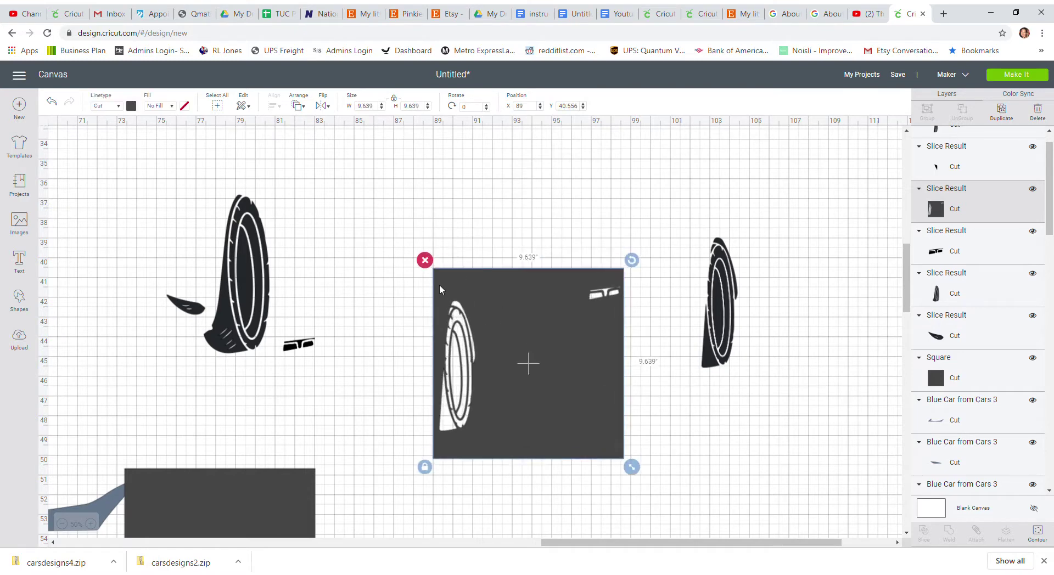
key("Delete")
Gather the narrow tire, the slatted piece and the small curved piece closely around the large tire.
left_click_drag(717, 300, 292, 285)
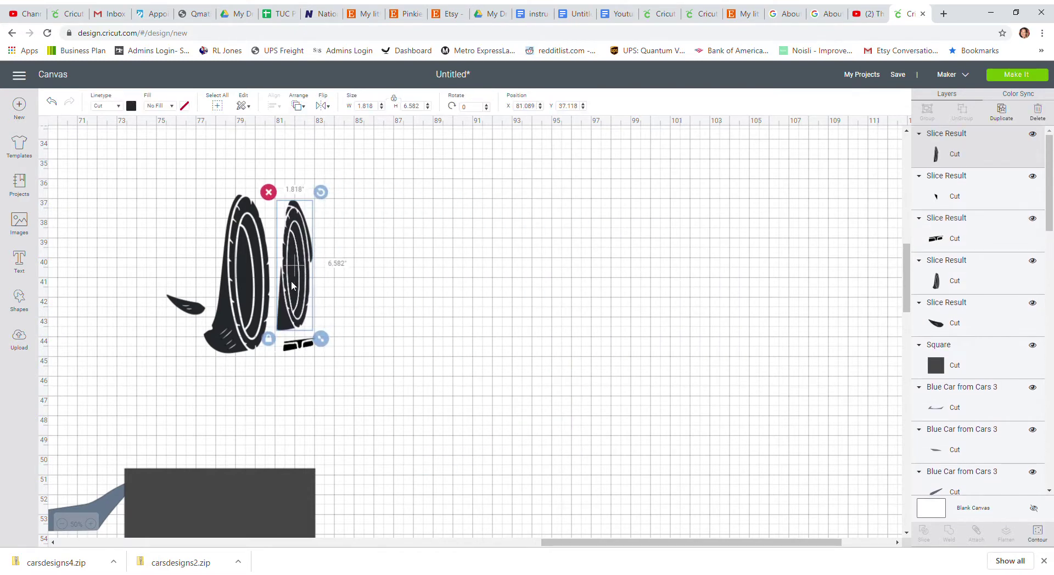
left_click_drag(296, 345, 288, 341)
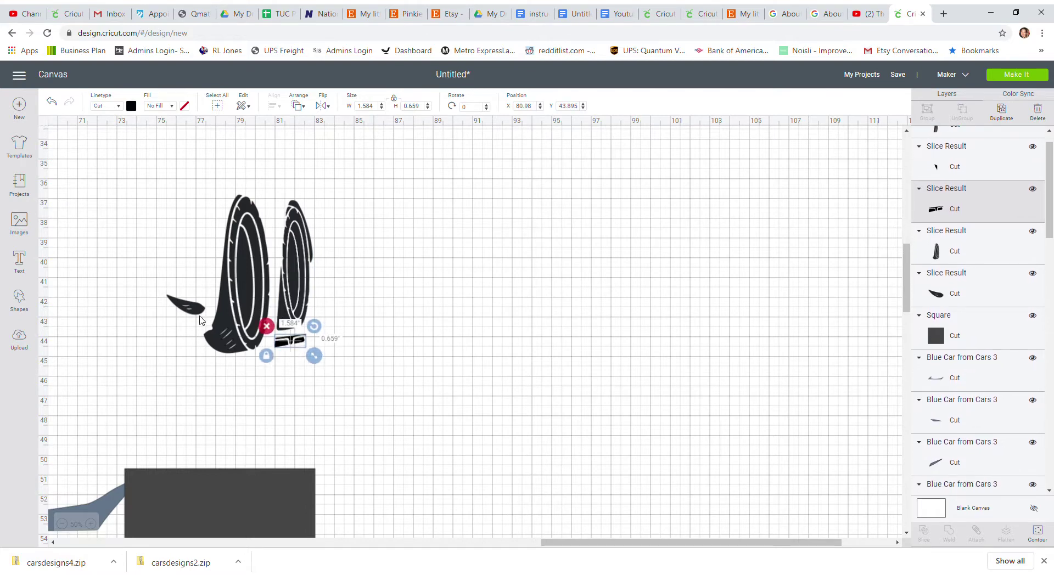
left_click_drag(193, 309, 209, 272)
left_click(460, 333)
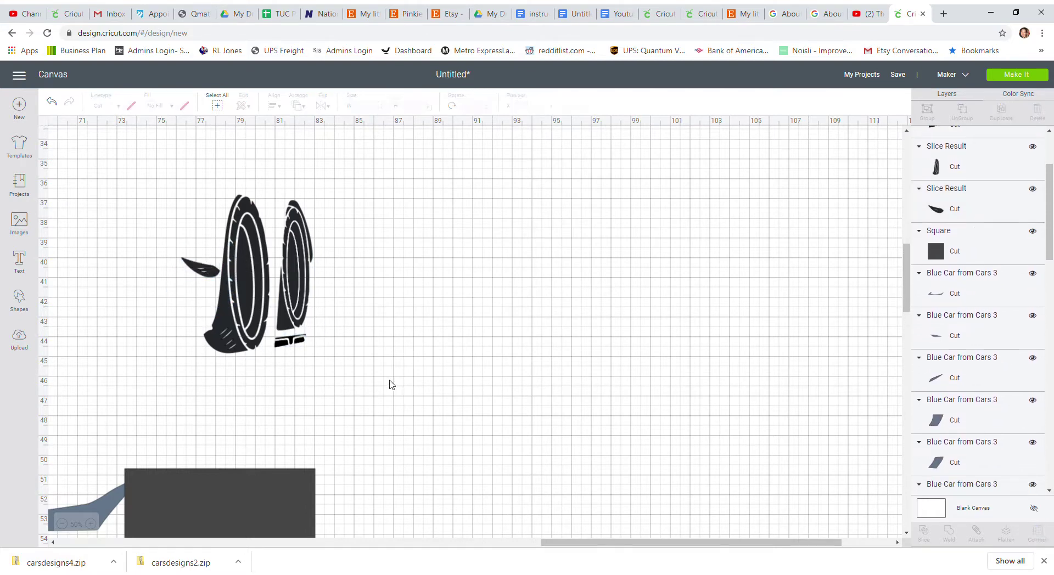
scroll(391, 384, "down", 3)
left_click_drag(131, 339, 406, 339)
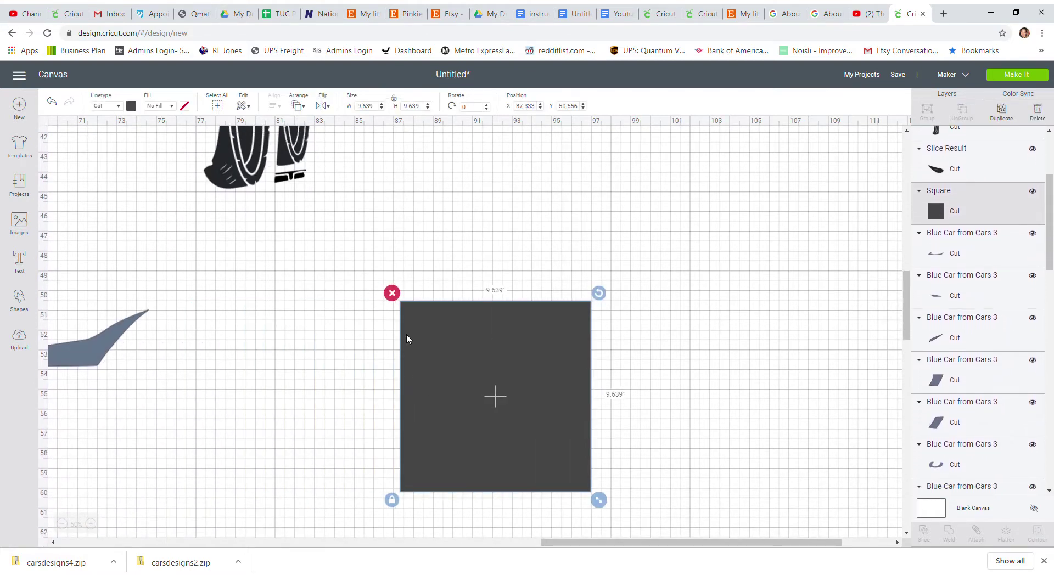
left_click(392, 293)
left_click_drag(551, 542, 374, 546)
scroll(489, 427, "up", 5)
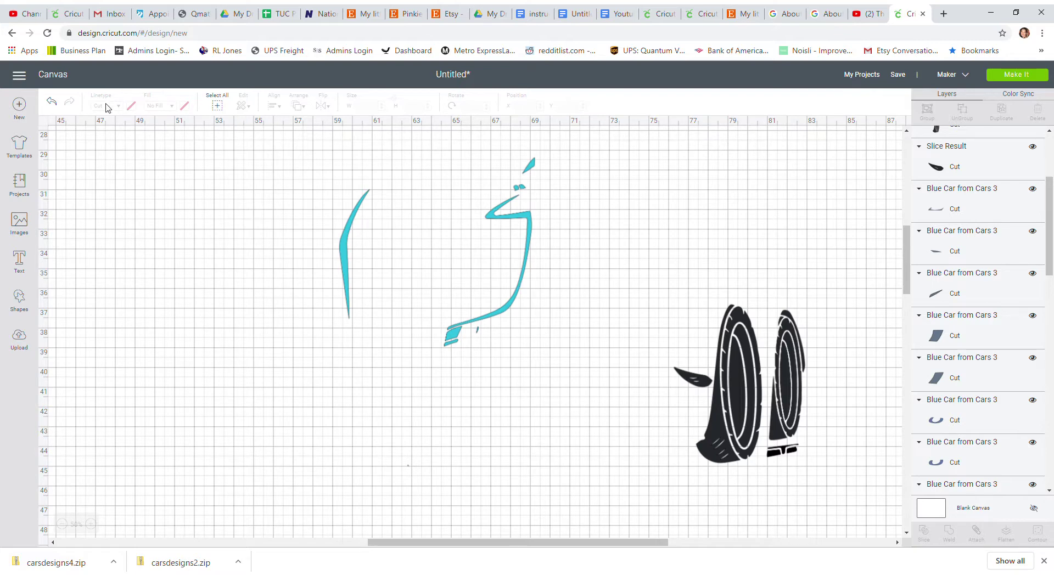
left_click(52, 102)
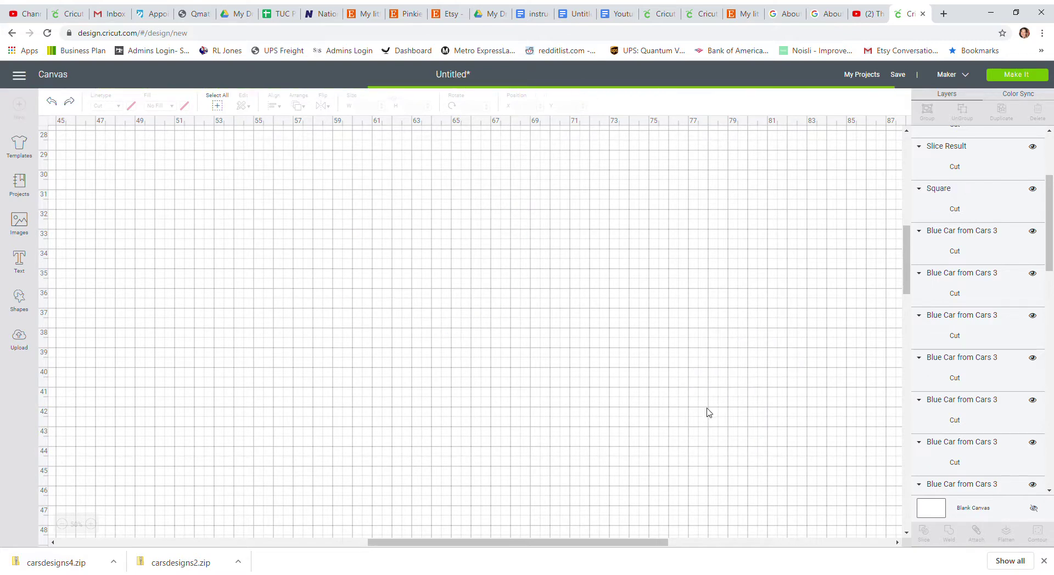
Position the spare square over the curved teal strip and slice it with the teal layer.
scroll(709, 415, "down", 5)
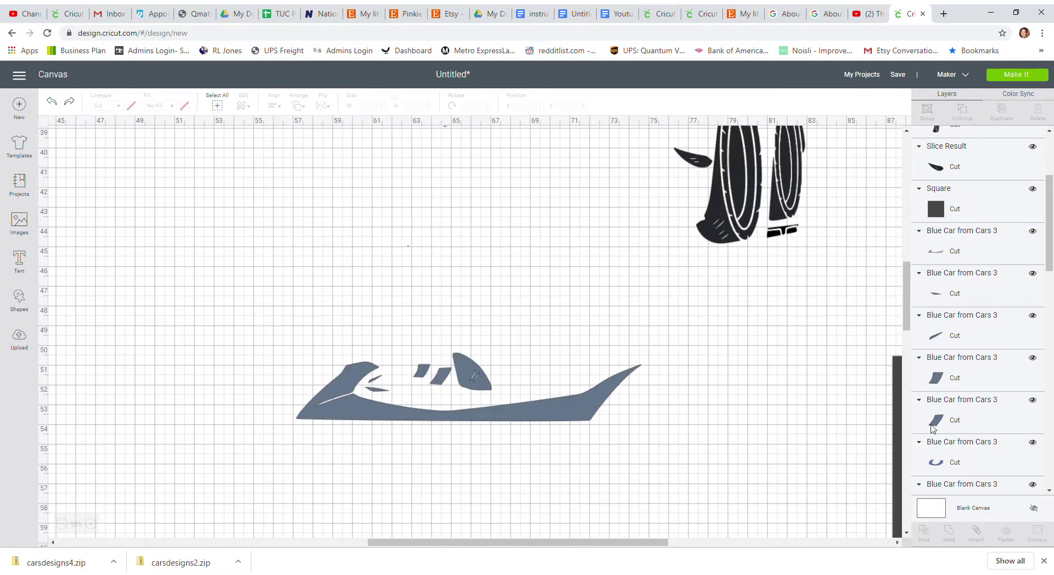
left_click_drag(902, 429, 223, 214)
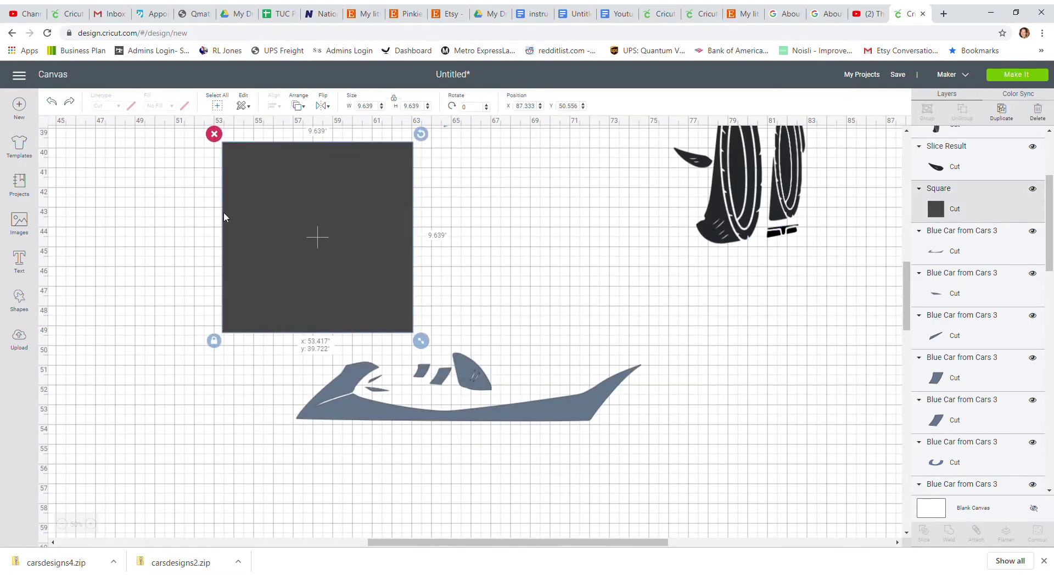
scroll(564, 316, "up", 1)
scroll(560, 318, "up", 5)
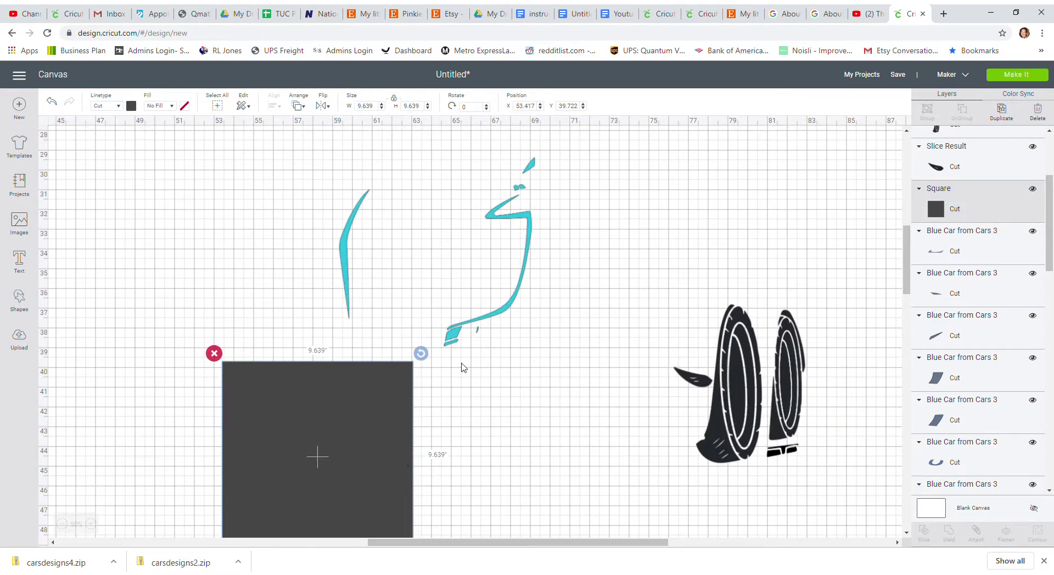
left_click_drag(352, 385, 332, 207)
left_click(527, 324)
left_click_drag(530, 382, 369, 306)
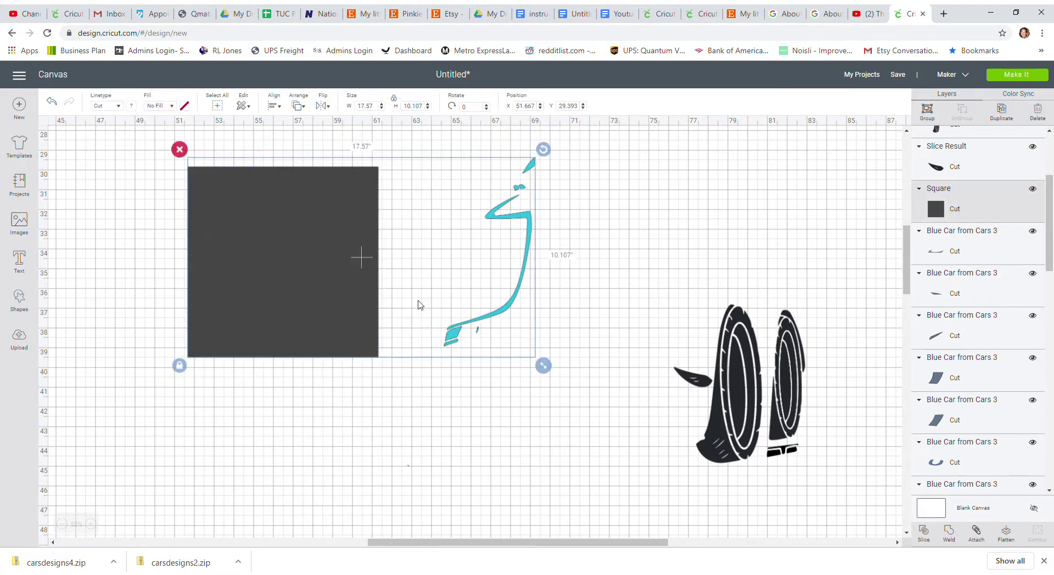
left_click(924, 532)
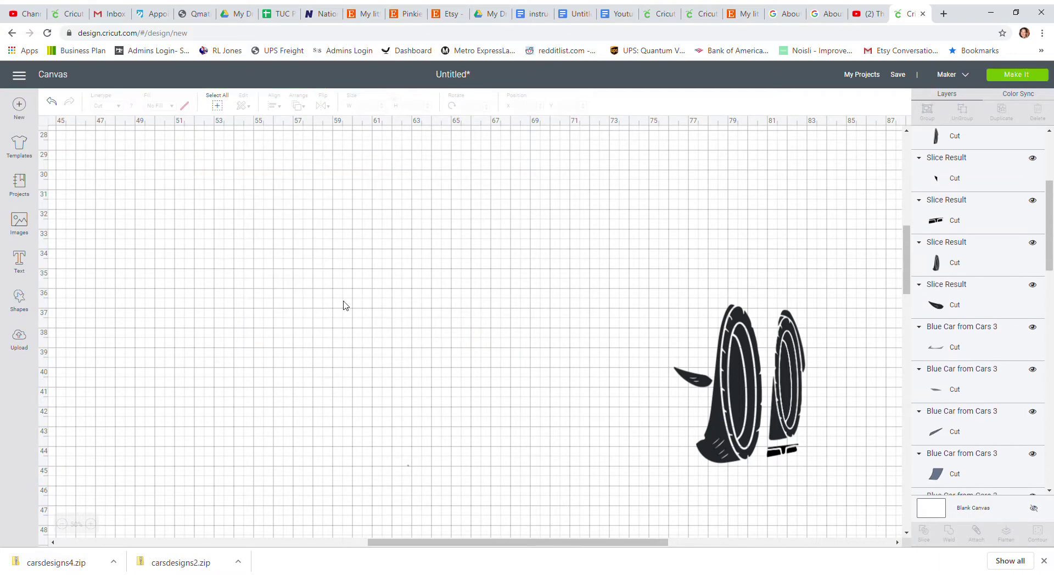
Set the cut square aside, delete the gray copy of the curved strip, and select the separated teal strip.
left_click_drag(339, 282, 240, 292)
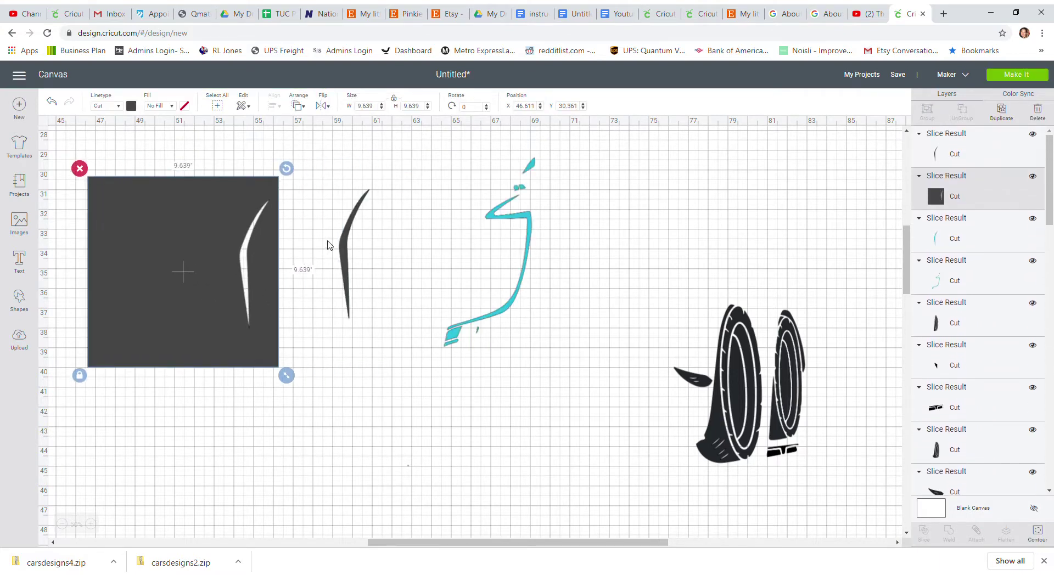
left_click_drag(340, 244, 302, 274)
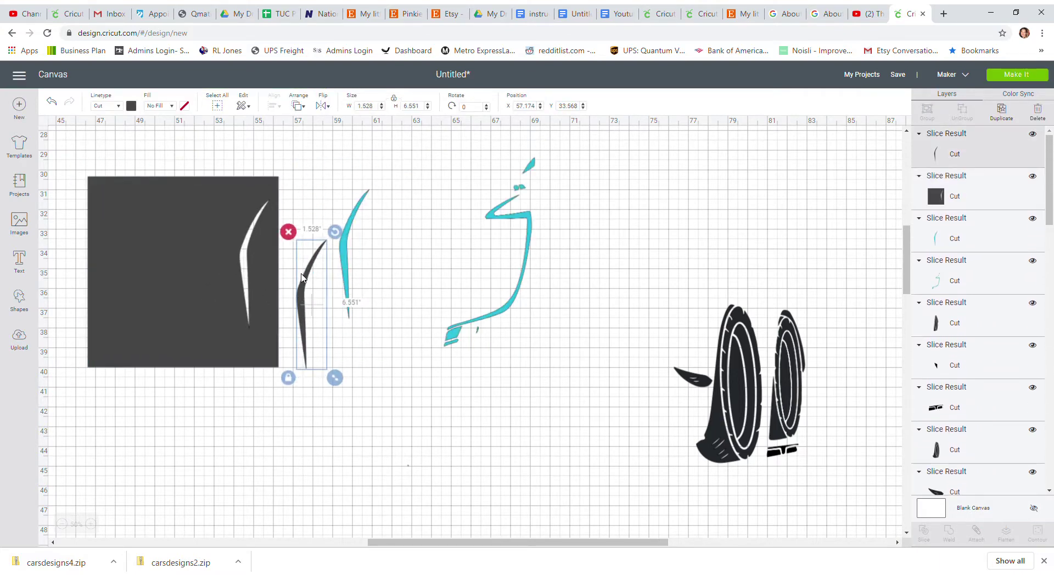
left_click(287, 231)
left_click(341, 249)
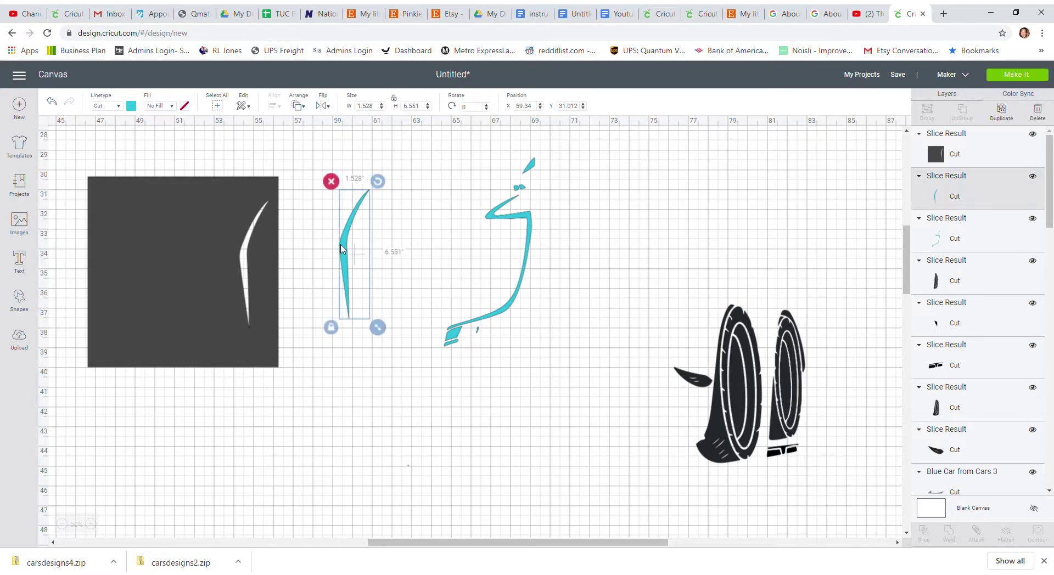
Nest the separated curved teal strip inside the remaining teal pieces, and delete the dark square with the strip cutout.
left_click_drag(341, 249, 621, 417)
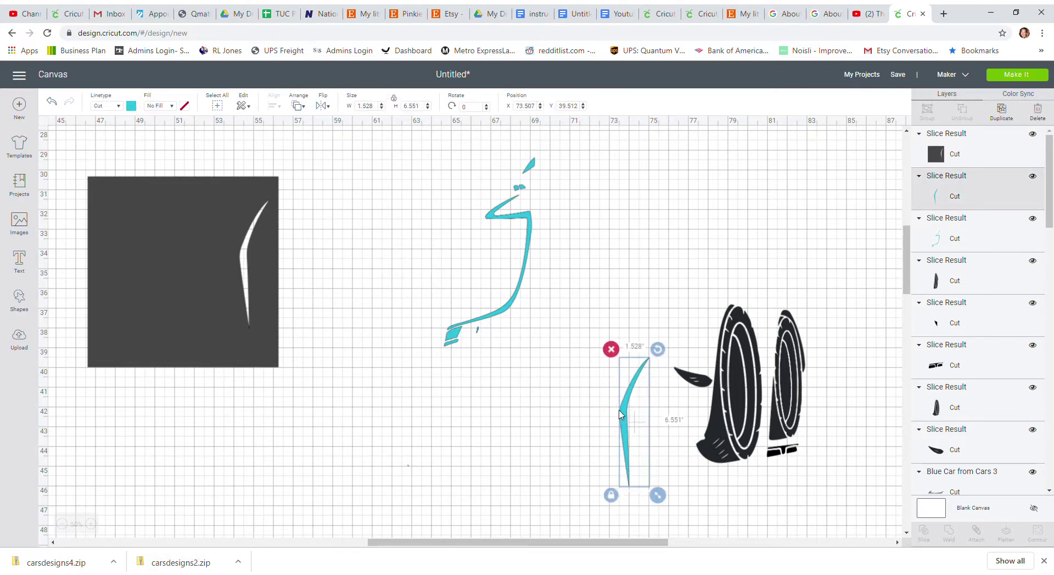
left_click_drag(522, 283, 490, 293)
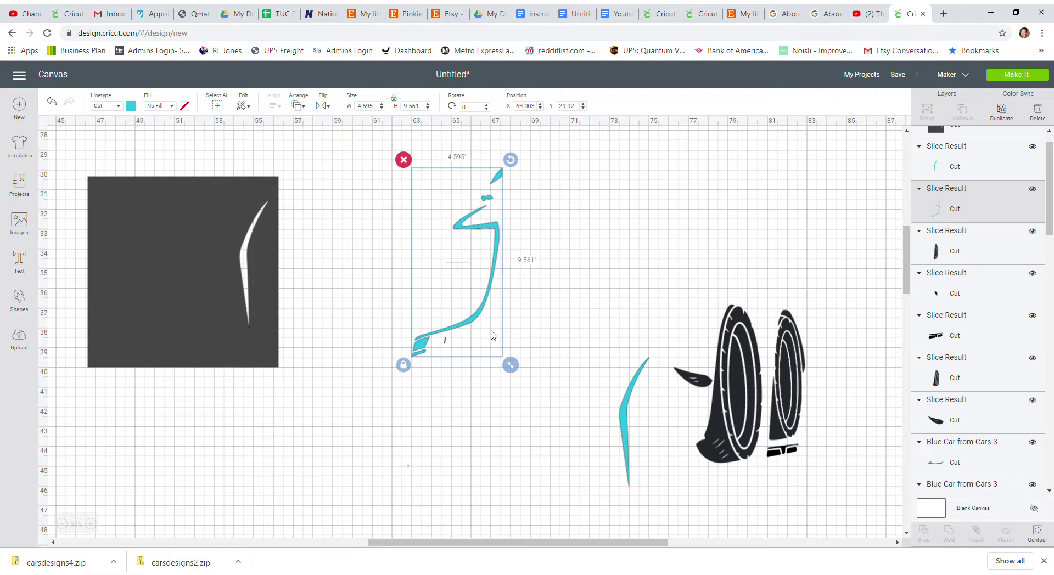
left_click_drag(622, 422, 444, 256)
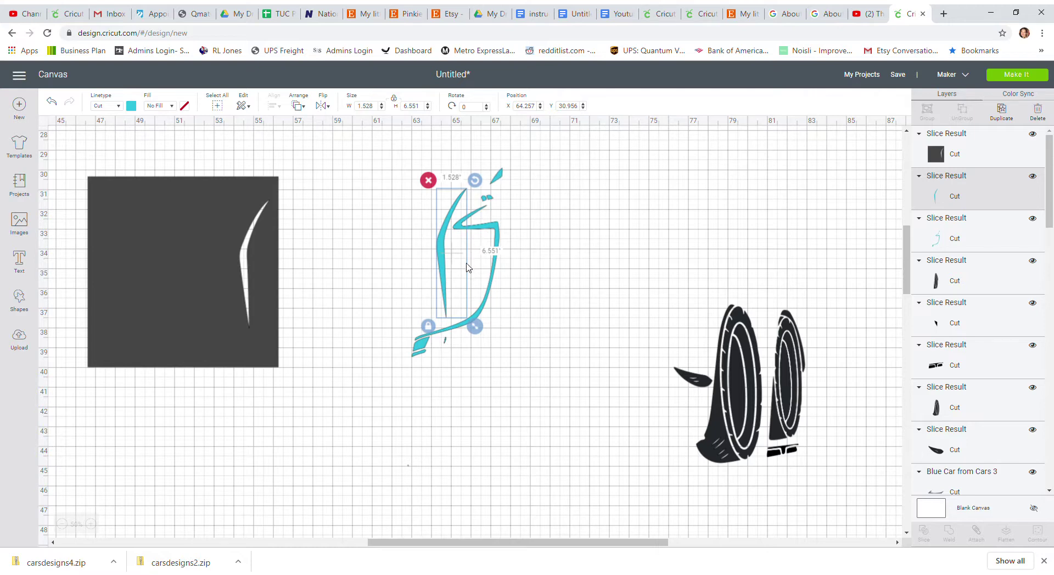
left_click(500, 268)
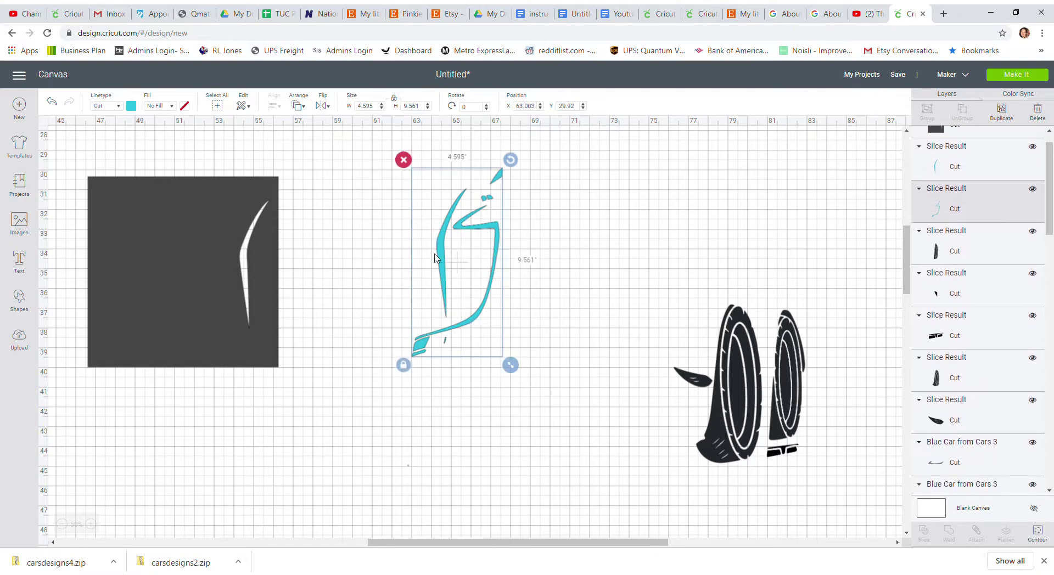
left_click_drag(439, 256, 357, 268)
left_click(492, 236)
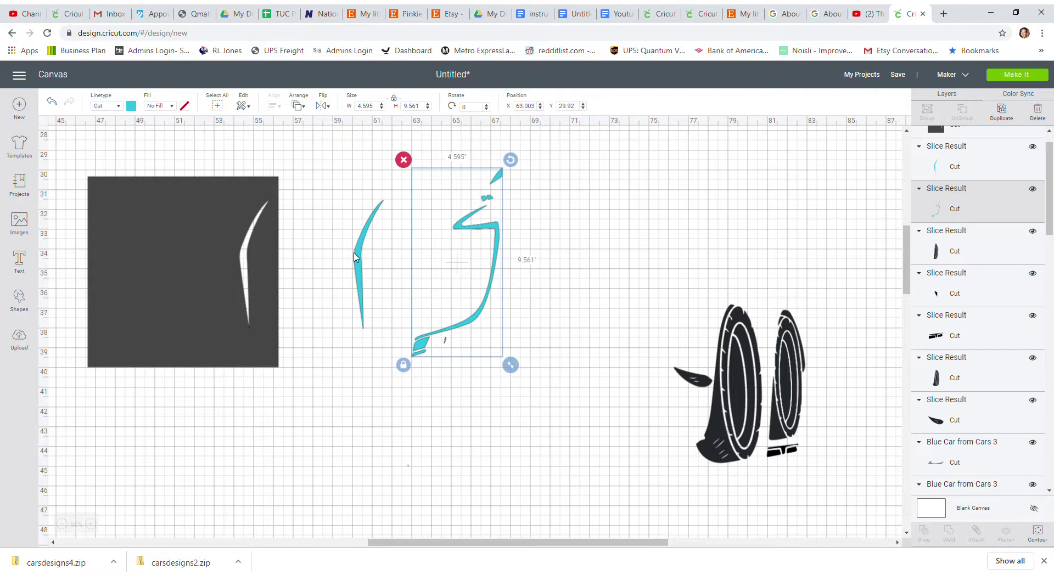
mouse_move(356, 257)
left_mouse_down()
mouse_move(422, 262)
mouse_move(439, 254)
left_mouse_up()
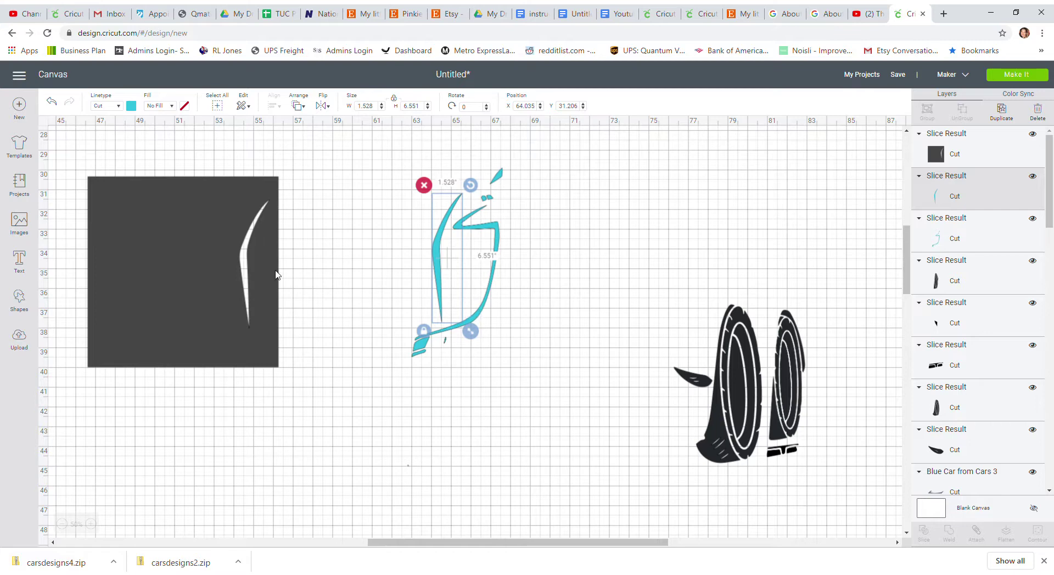
left_click(189, 248)
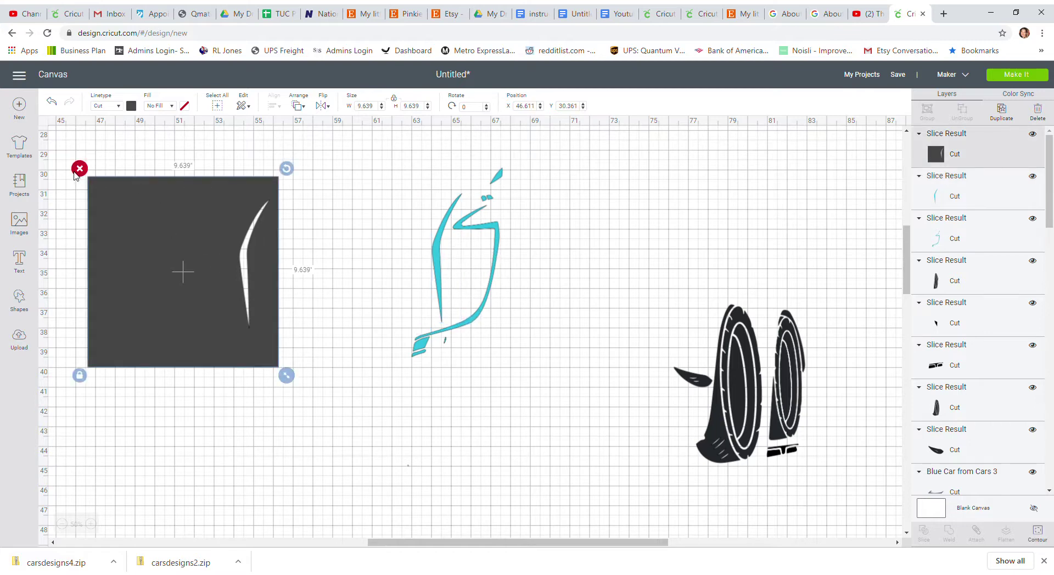
left_click(78, 170)
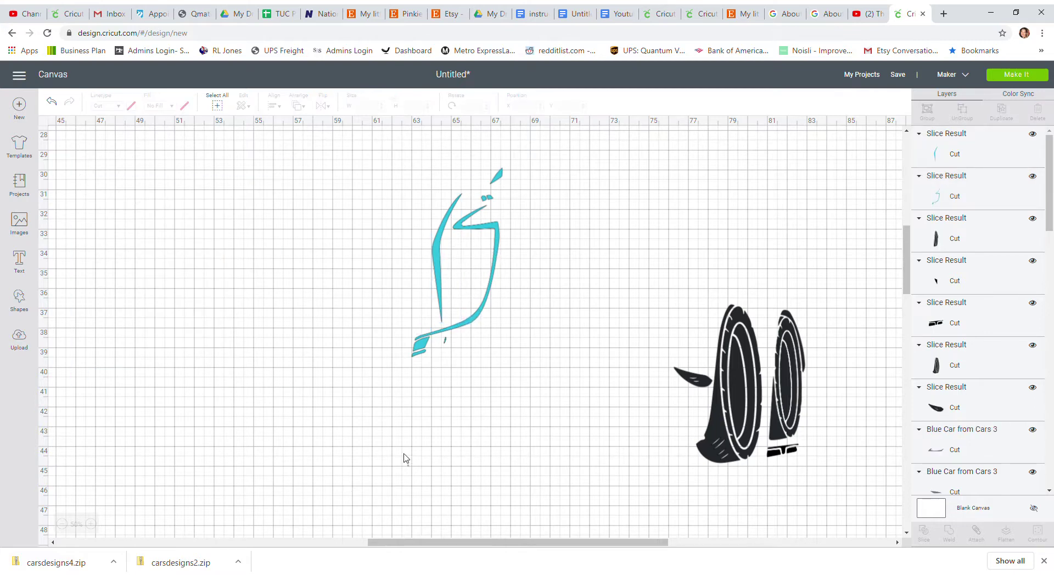
Save the project as "cars 3 - blue 11.5 height".
scroll(404, 454, "down", 1)
scroll(404, 454, "up", 8)
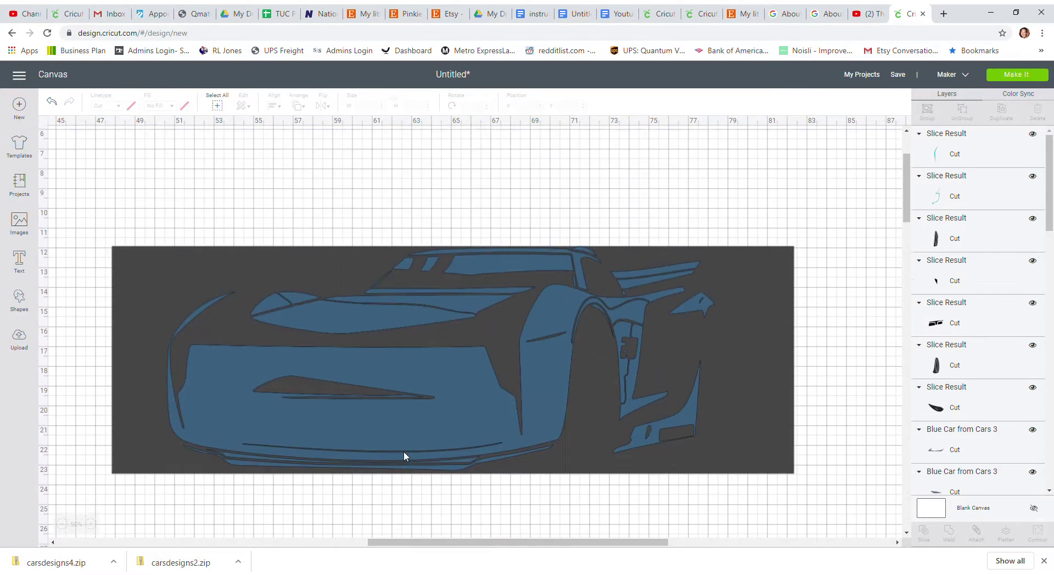
left_click(898, 74)
type("C")
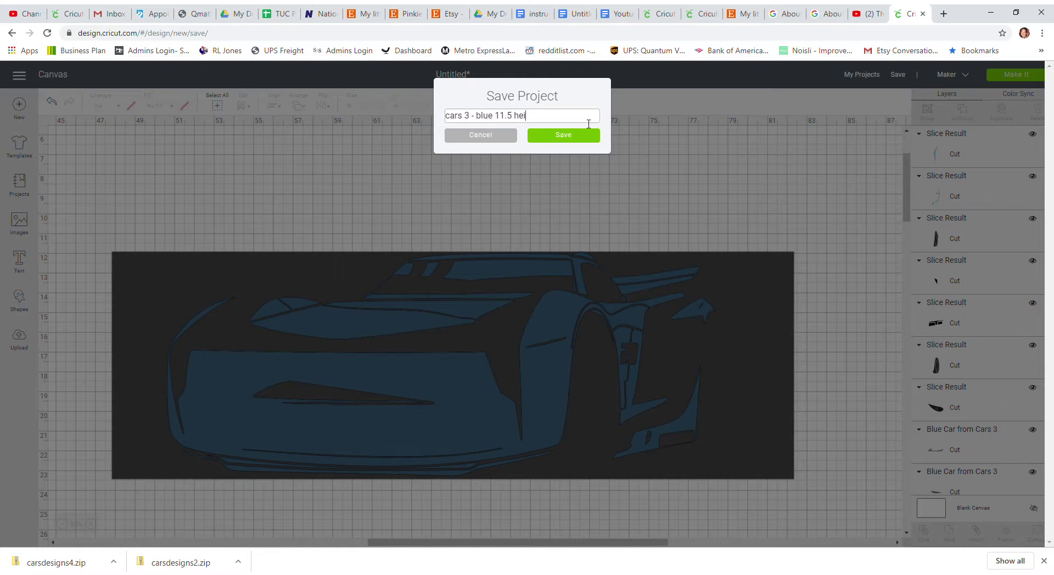
key("Return")
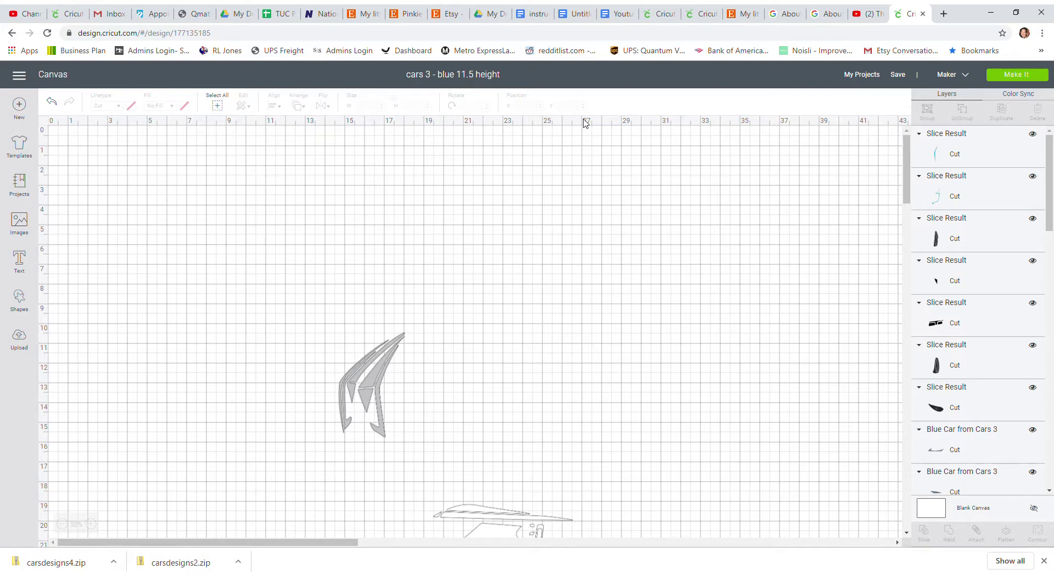
Examine the blue car layer against the dark squares behind it to see where its parts cross the square boundaries.
left_click_drag(204, 549, 513, 551)
scroll(479, 303, "down", 4)
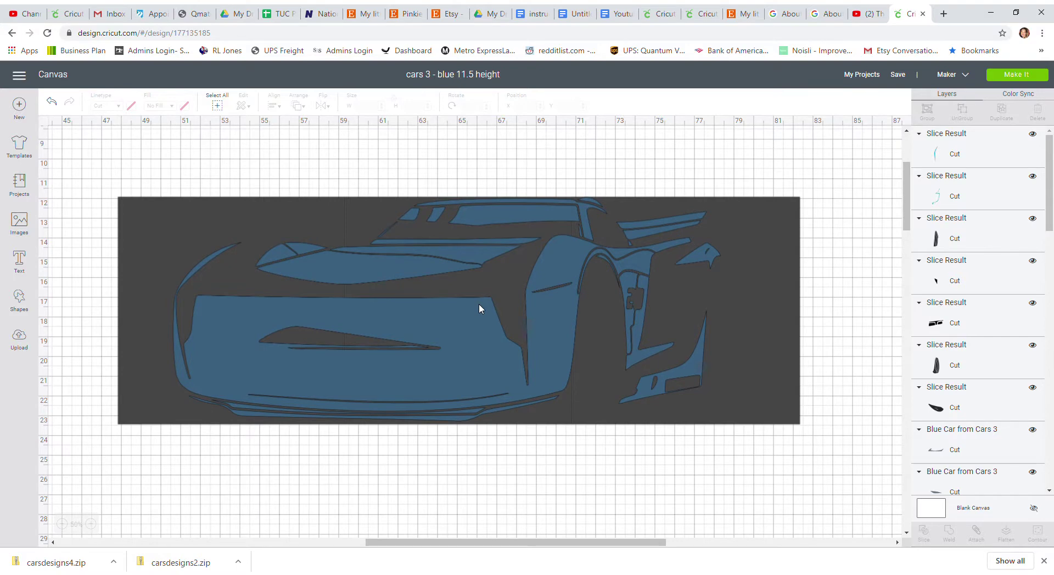
left_click(91, 524)
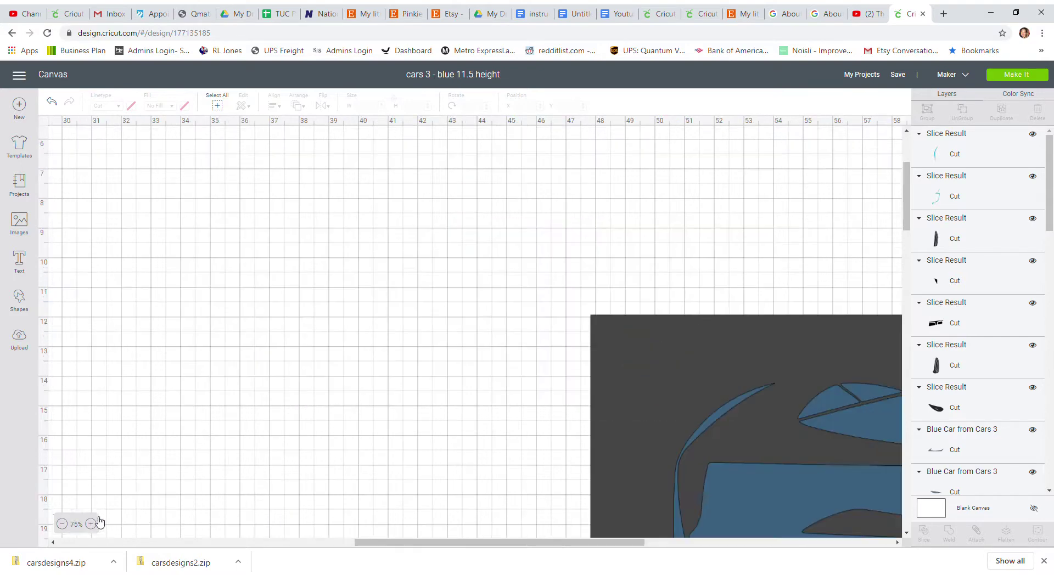
left_click_drag(504, 543, 670, 543)
scroll(621, 464, "down", 3)
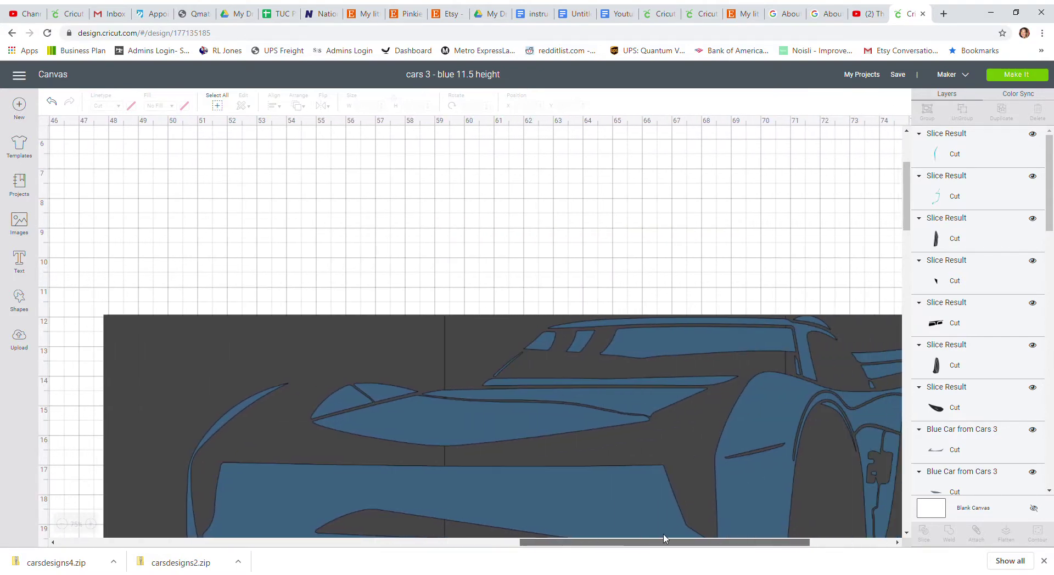
scroll(621, 462, "down", 4)
scroll(609, 457, "down", 1)
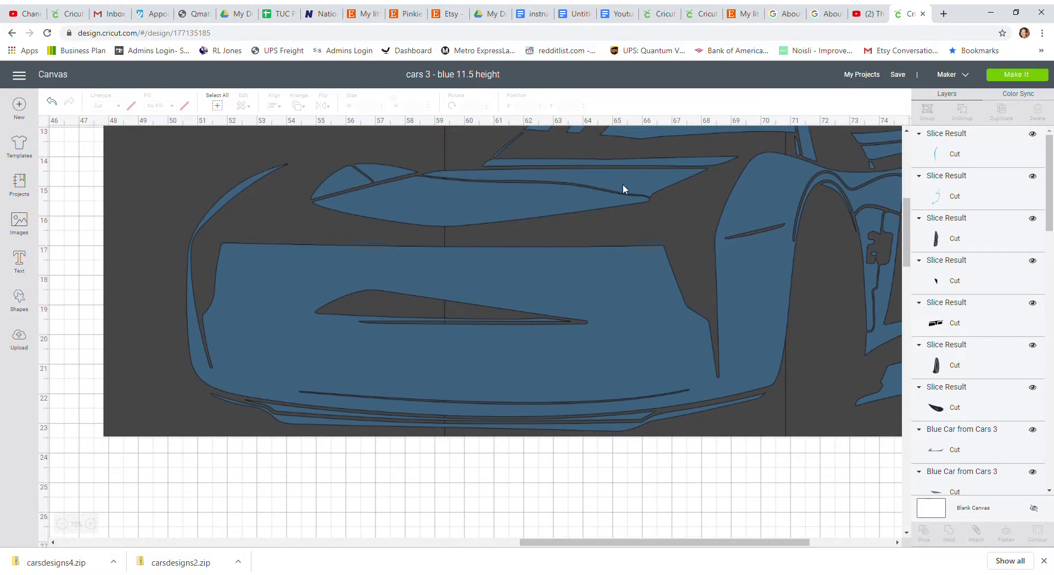
scroll(620, 192, "up", 4)
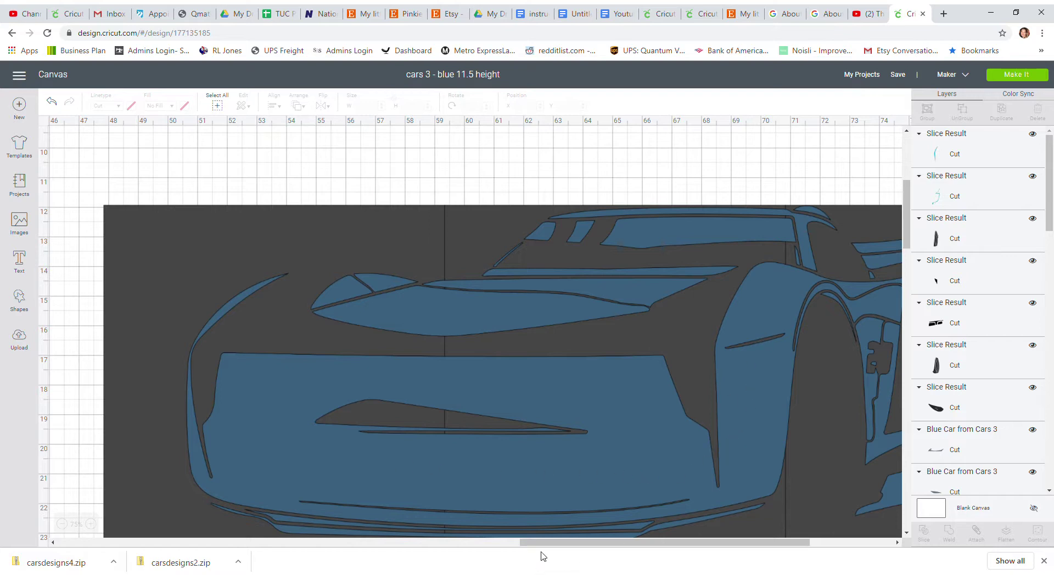
left_click_drag(552, 544, 621, 544)
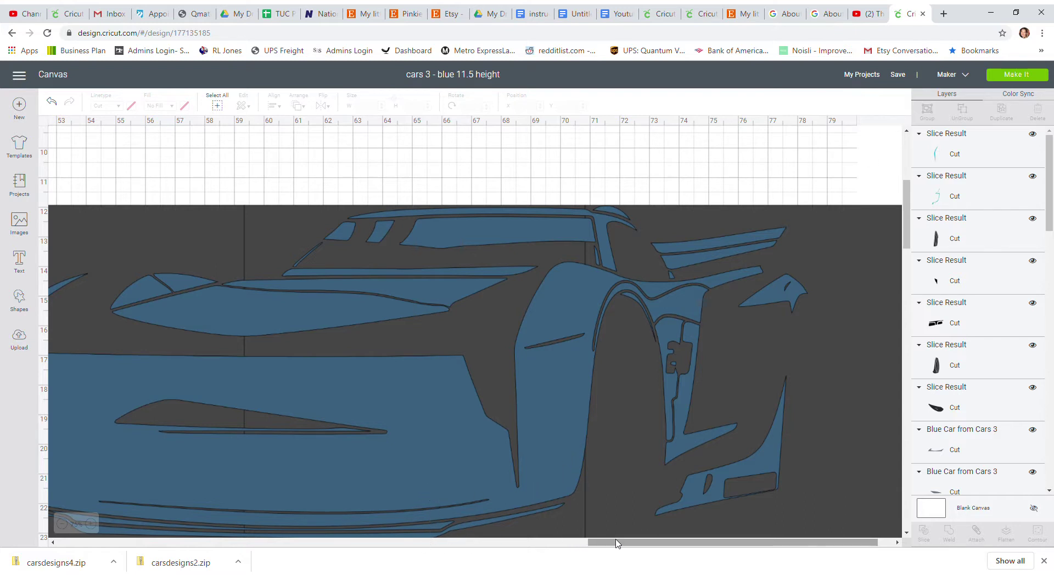
left_click_drag(620, 543, 593, 542)
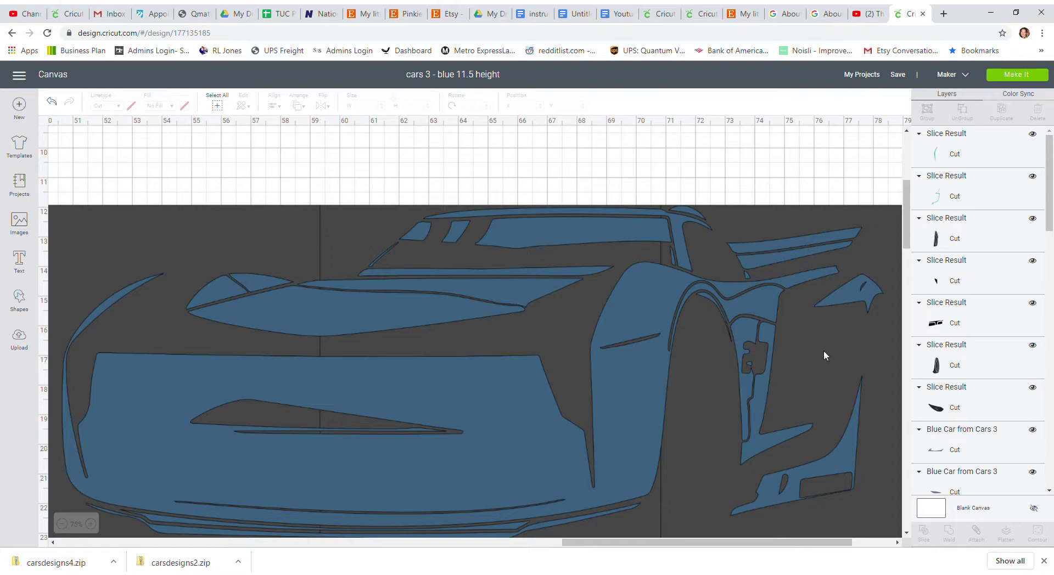
scroll(408, 509, "down", 2)
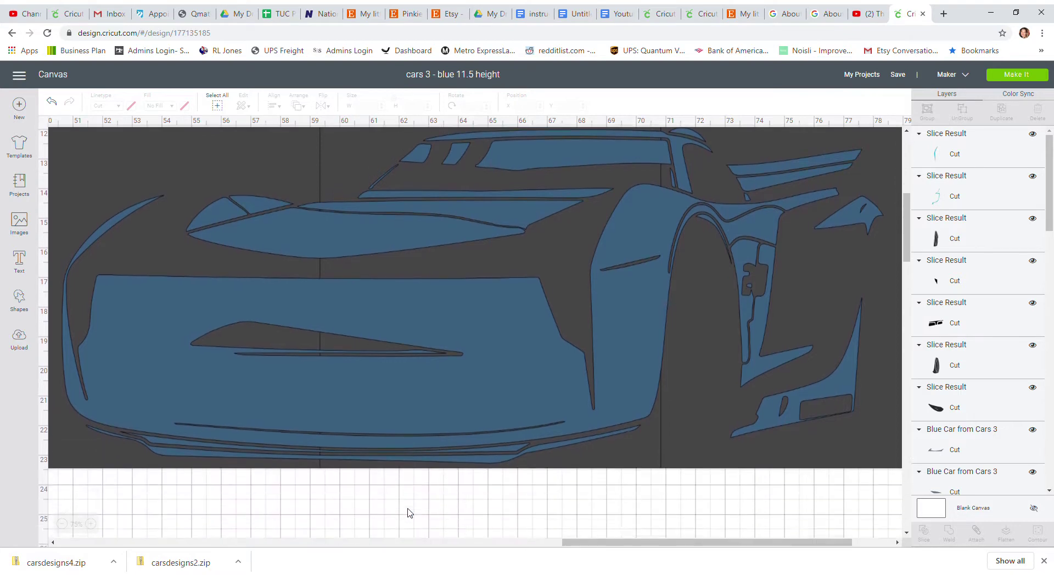
scroll(408, 513, "up", 1)
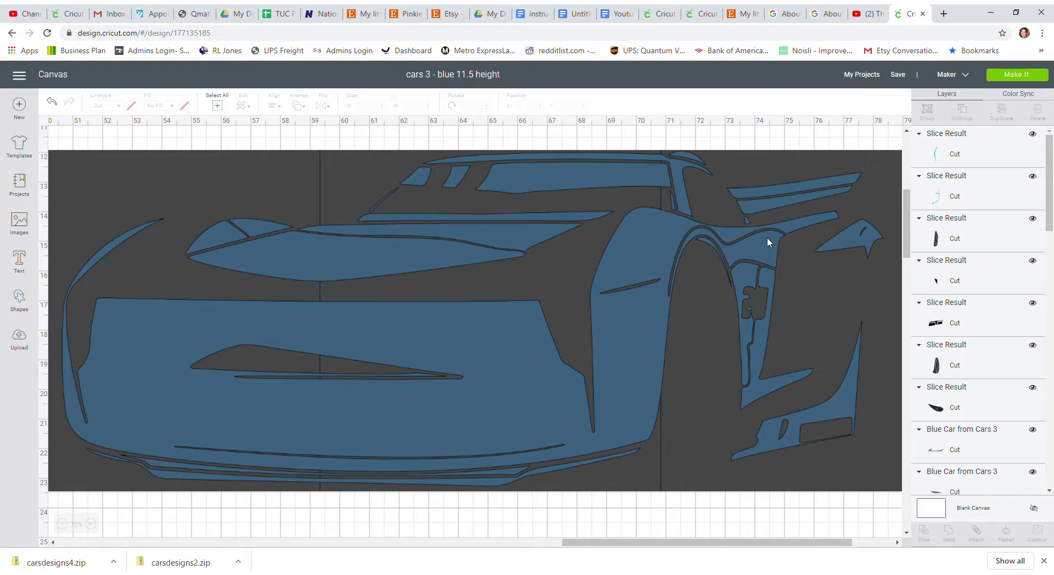
scroll(709, 296, "down", 2)
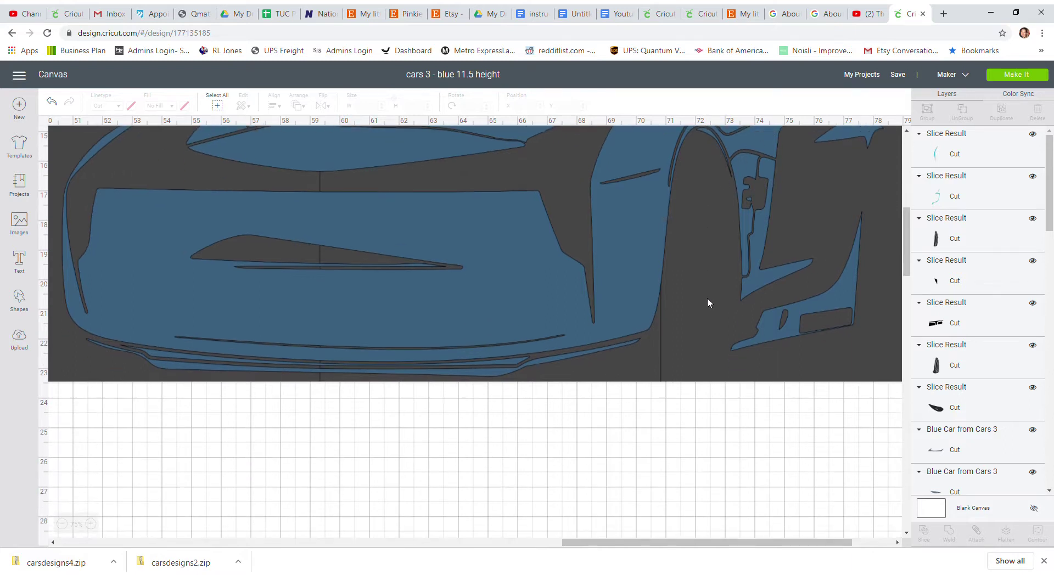
Duplicate the blue car layer 14 times.
left_click(62, 524)
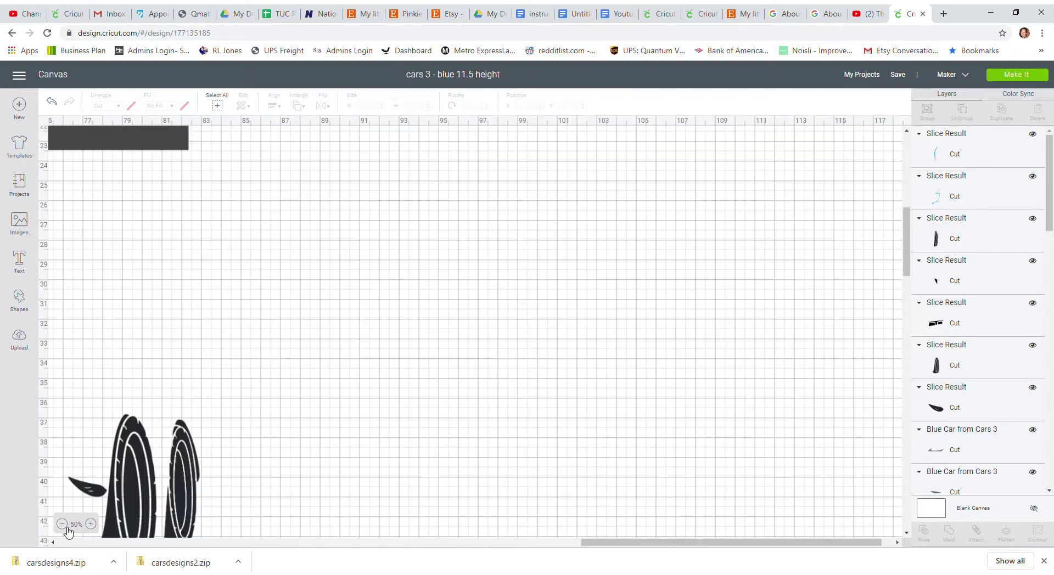
left_click(66, 527)
left_click_drag(697, 543, 266, 564)
scroll(426, 400, "up", 8)
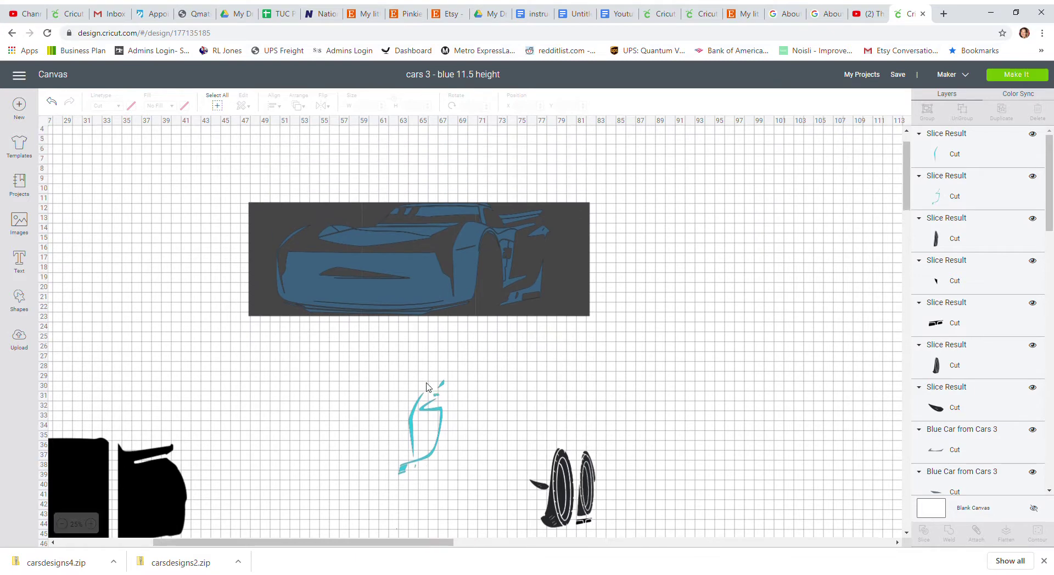
scroll(428, 387, "up", 2)
left_click(390, 313)
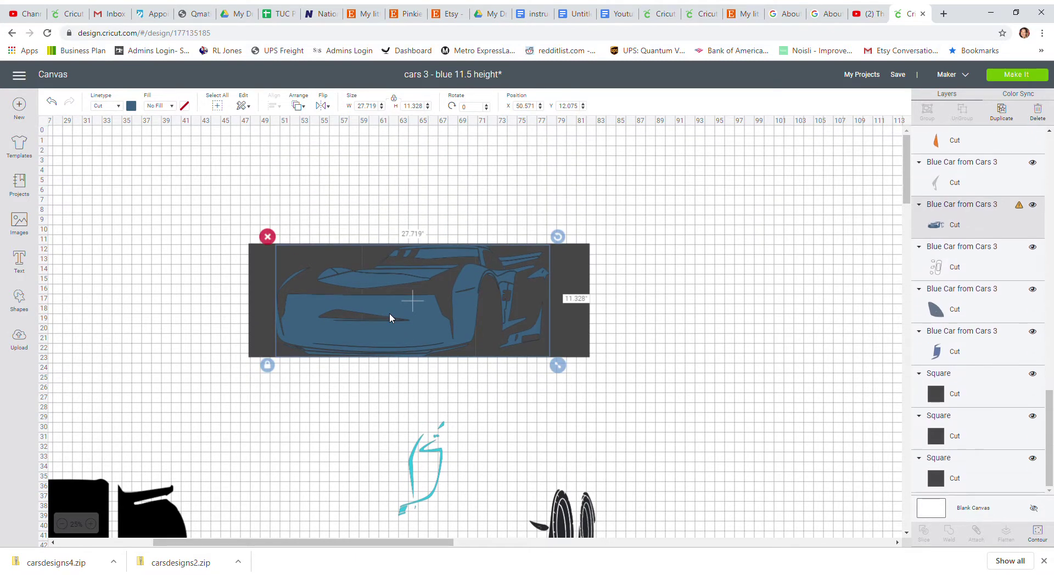
left_click(1002, 111)
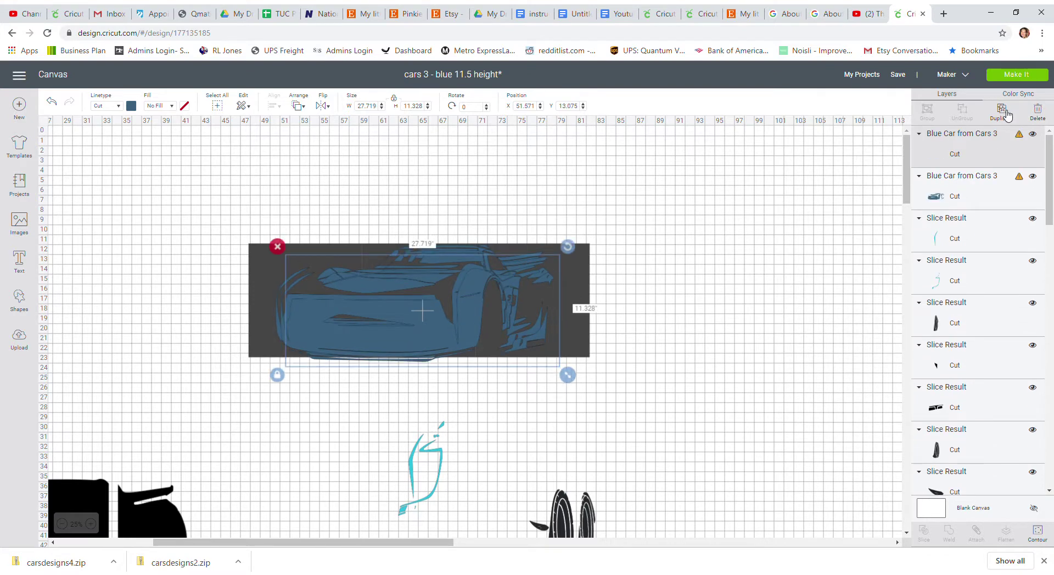
left_click(1007, 114)
left_click(1007, 114)
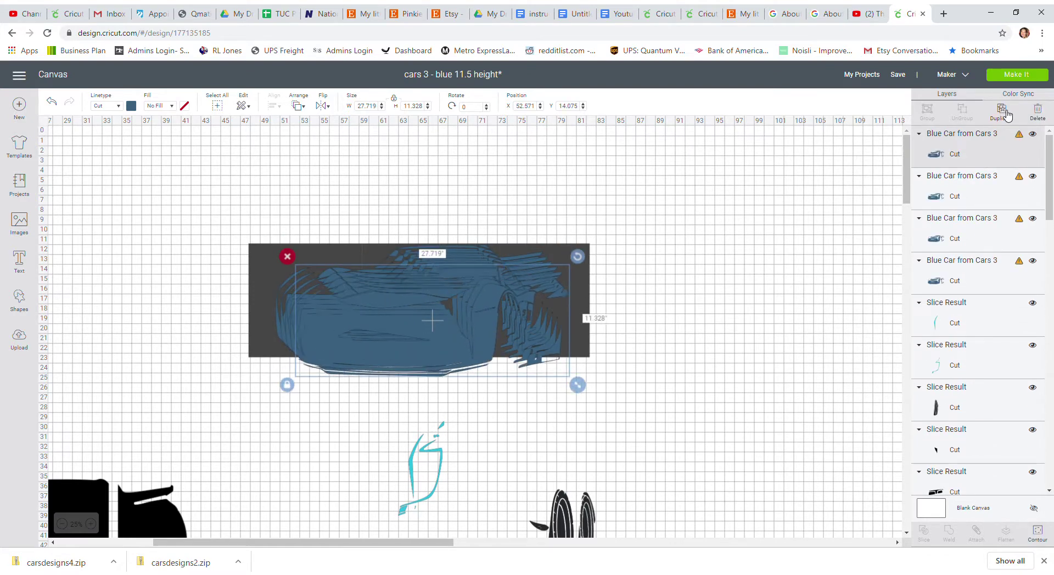
left_click(1007, 113)
left_click(1007, 113)
left_click(1007, 114)
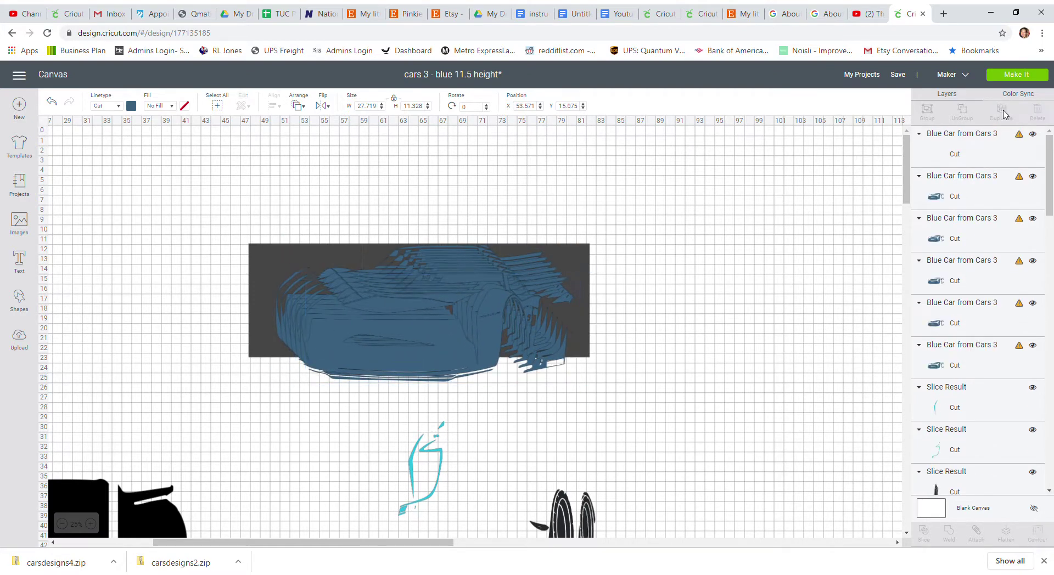
left_click(1005, 114)
left_click(1006, 113)
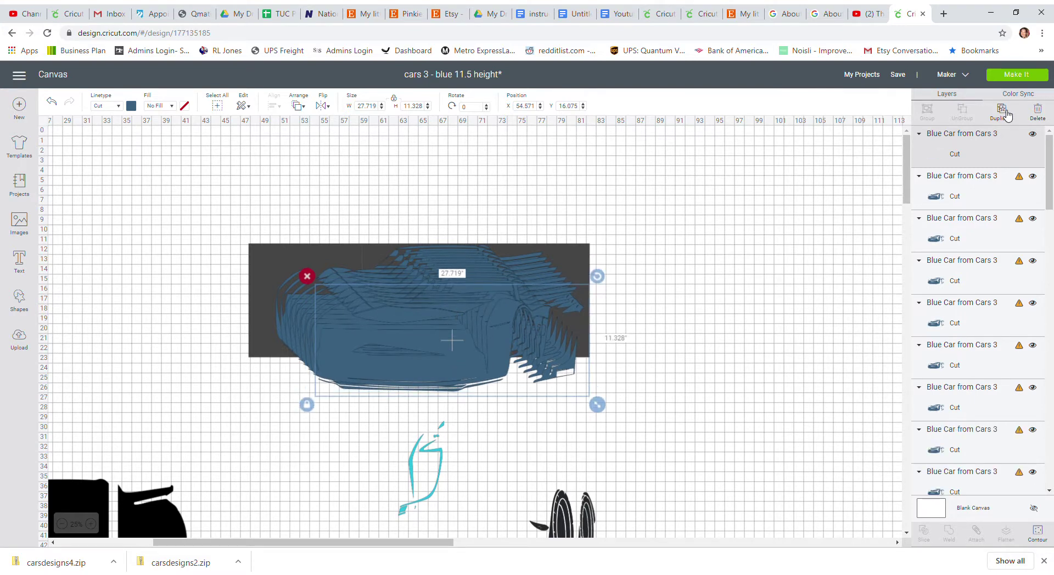
left_click(1007, 114)
left_click(1007, 113)
left_click(1007, 114)
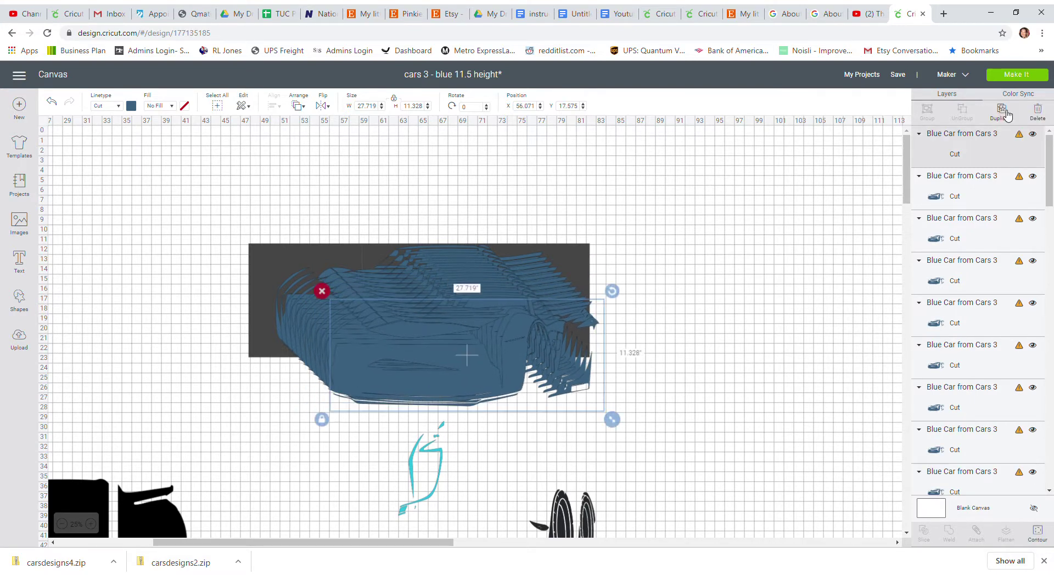
left_click(1008, 114)
left_click(1007, 114)
left_click(1007, 113)
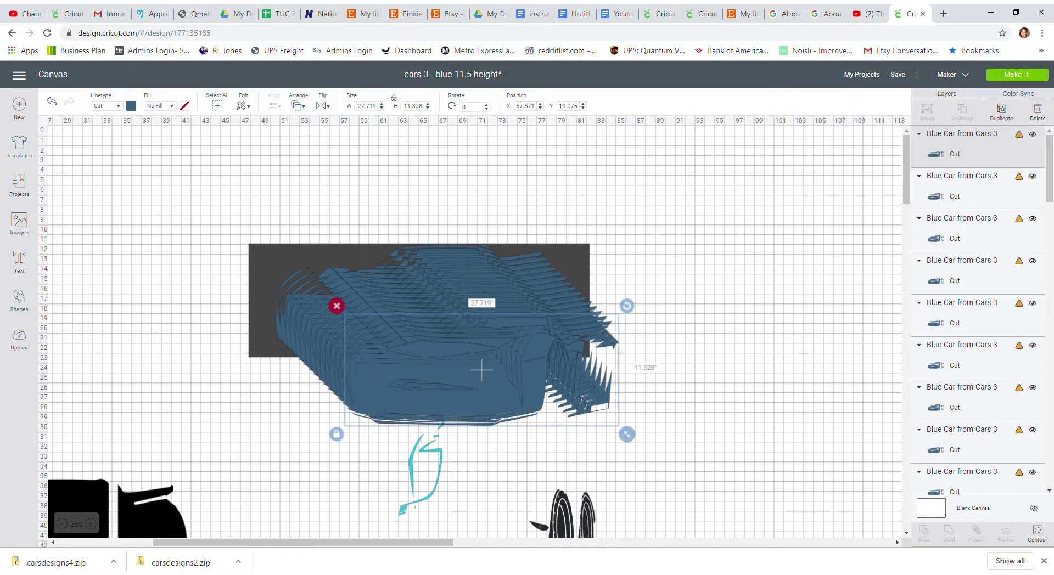
Hide all contours of the newest blue car copy, leaving only its main front body shape.
left_click(1038, 536)
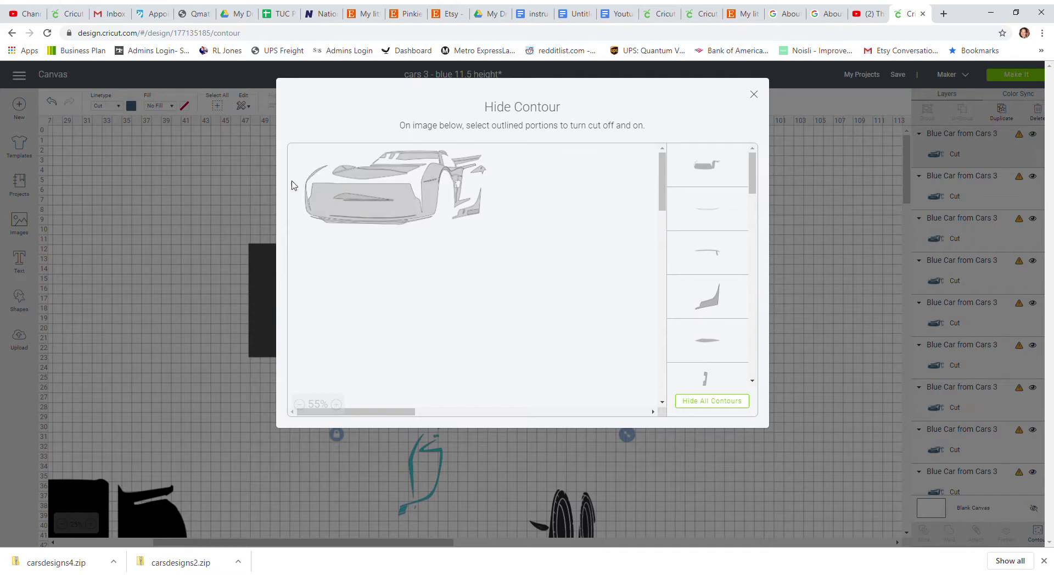
left_click(710, 402)
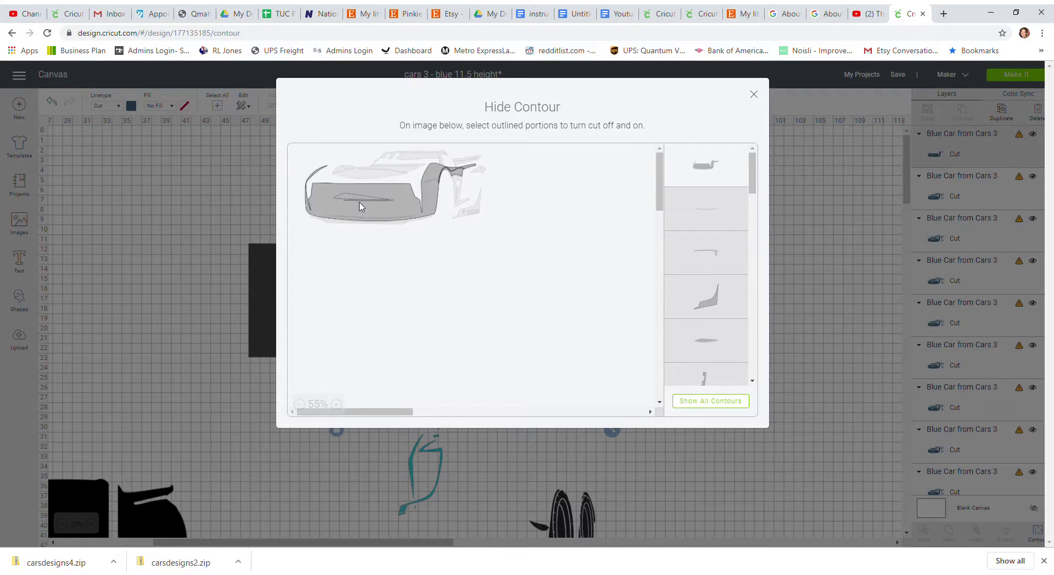
left_click(337, 406)
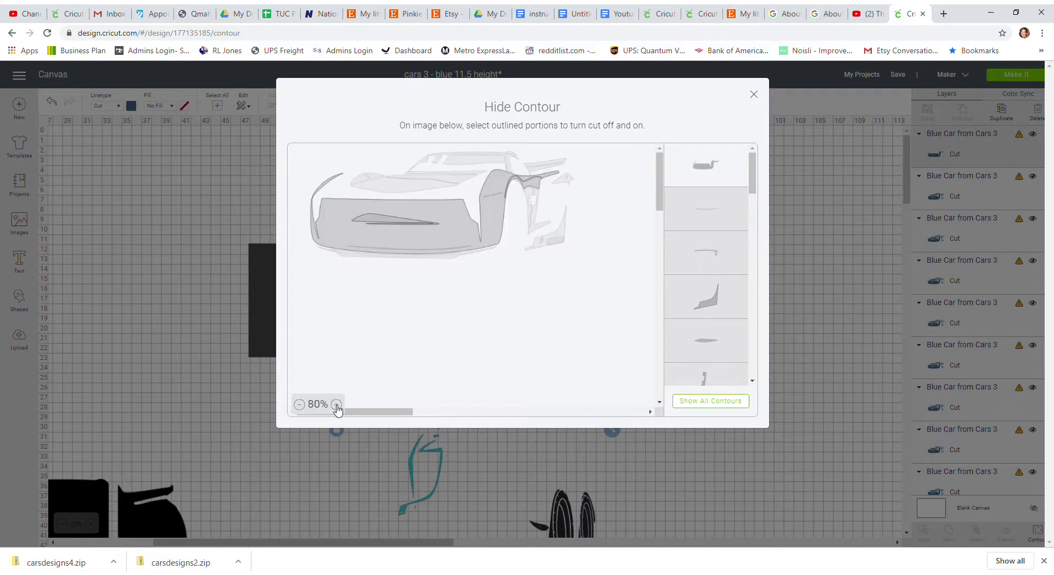
Finish isolating the front bumper and fender contour with its inner cutouts, and move the piece to the empty canvas above the stacked cars.
left_click(337, 406)
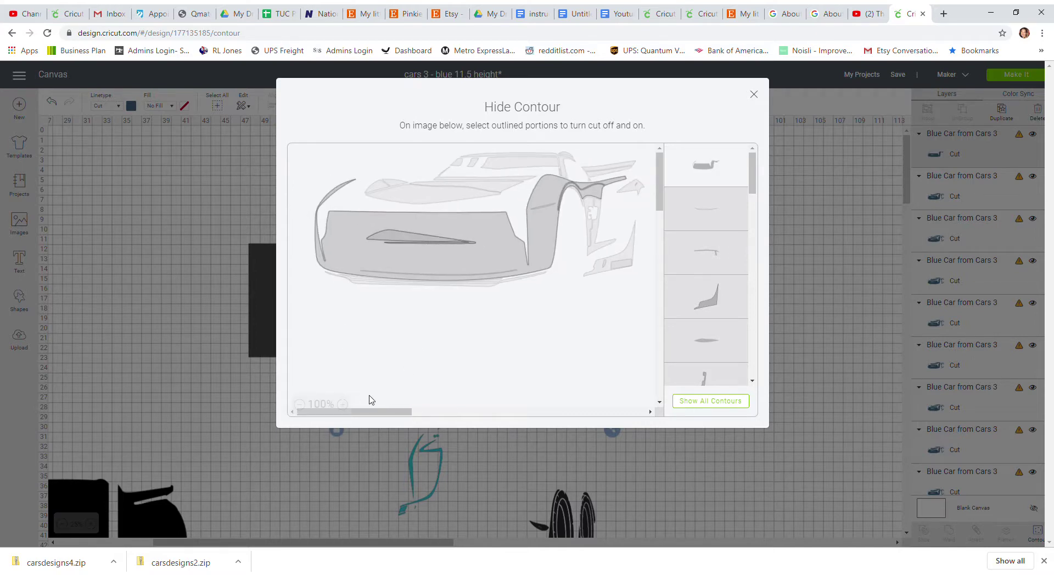
left_click(342, 405)
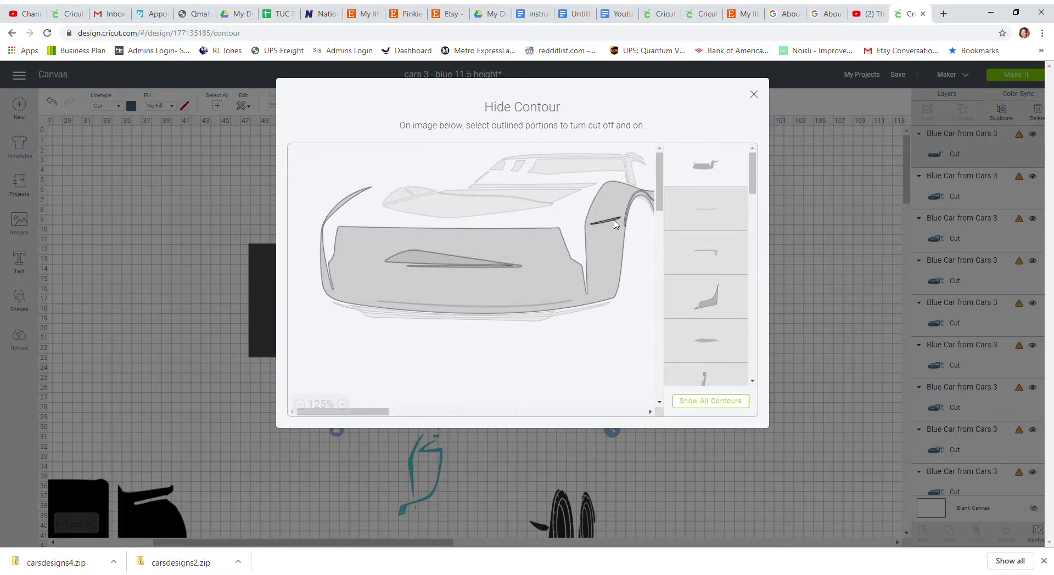
left_click(632, 201)
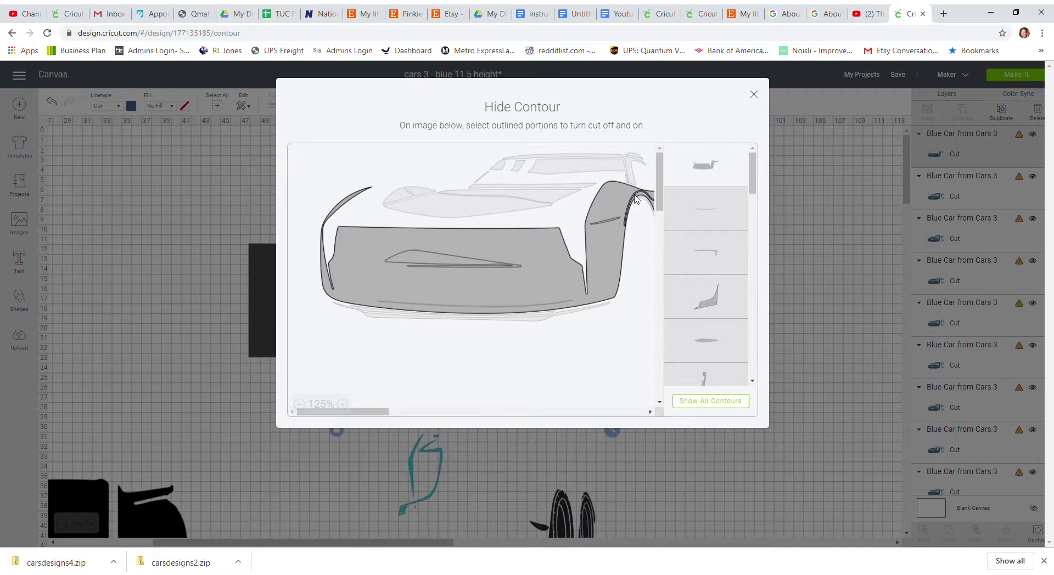
left_click(632, 200)
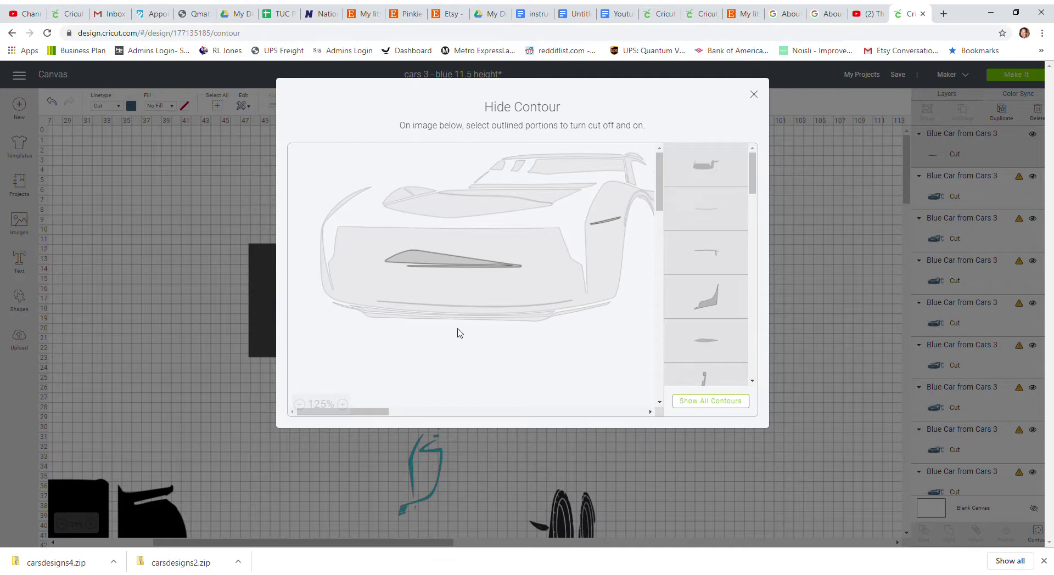
left_click(561, 277)
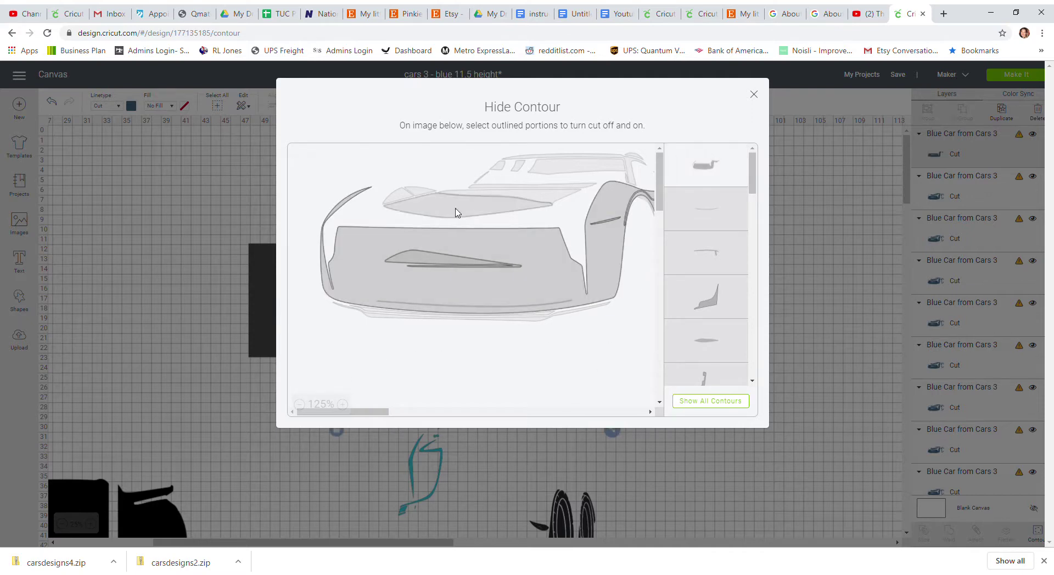
left_click(756, 94)
left_click_drag(457, 389, 199, 202)
Hide all contours of the next stacked car copy except the outer wedge of the headlight at the hood's left front.
left_click(491, 391)
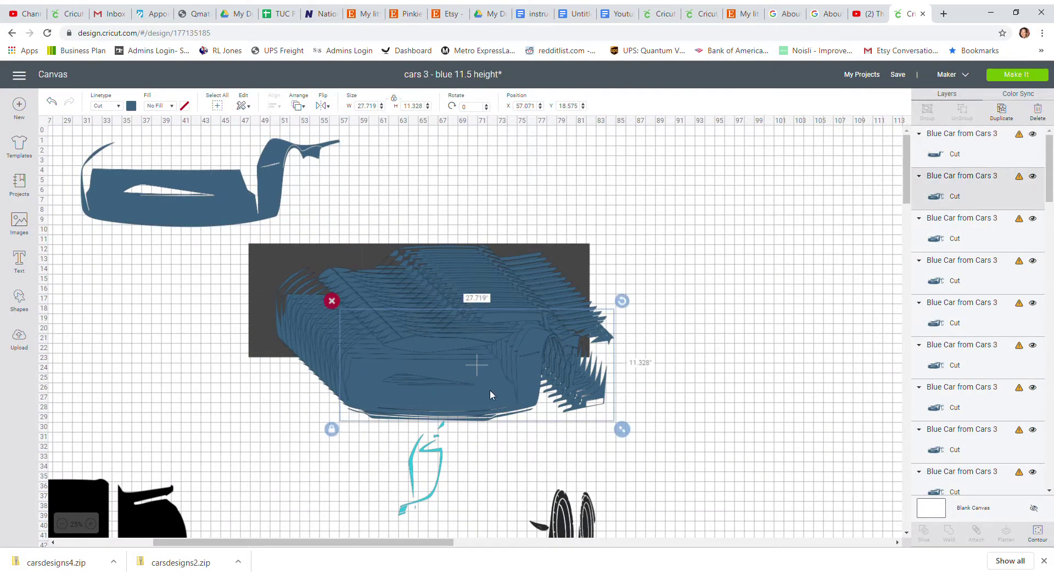
left_click(1038, 532)
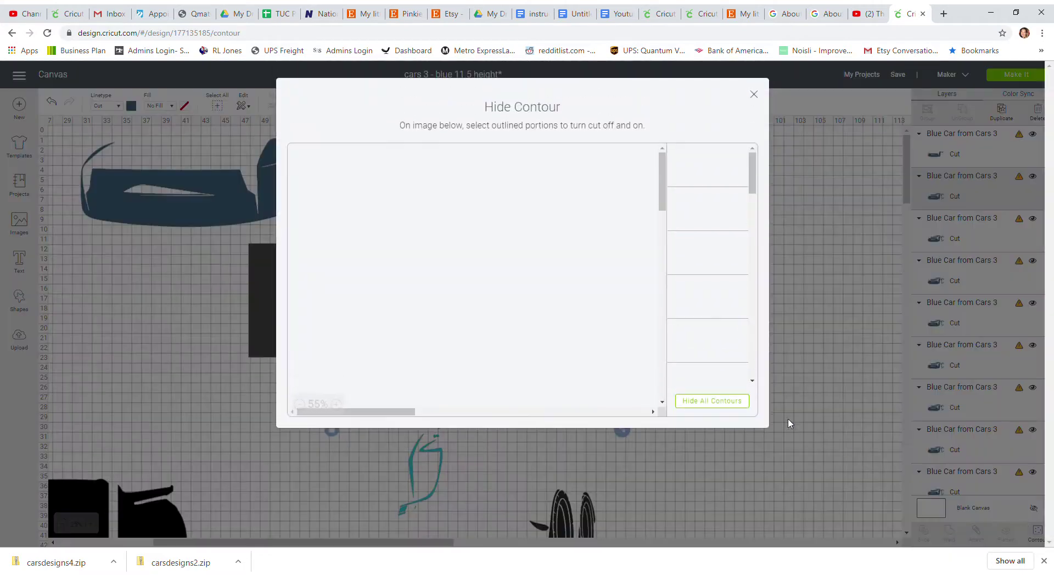
left_click(727, 408)
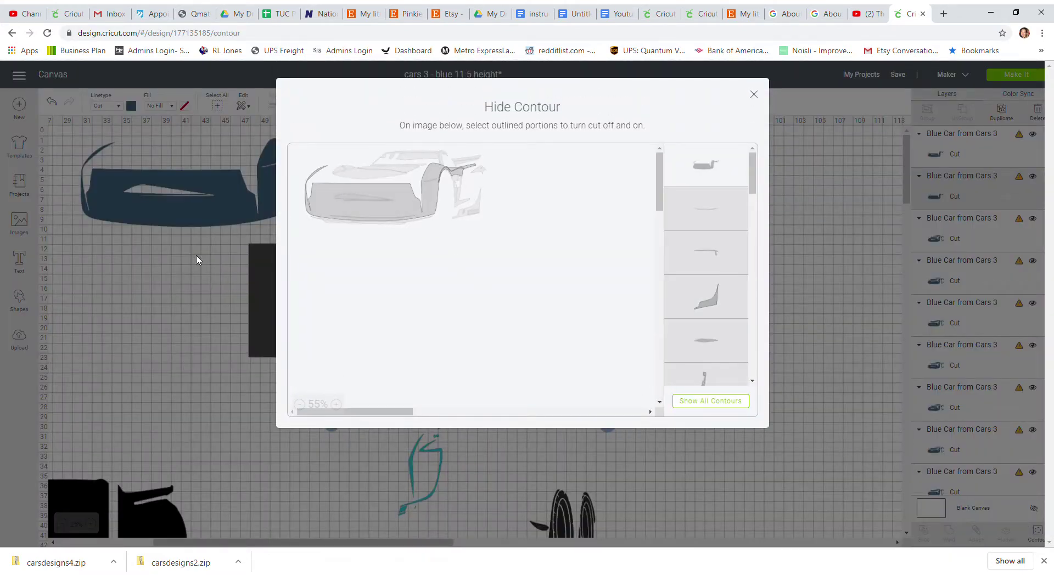
left_click(340, 170)
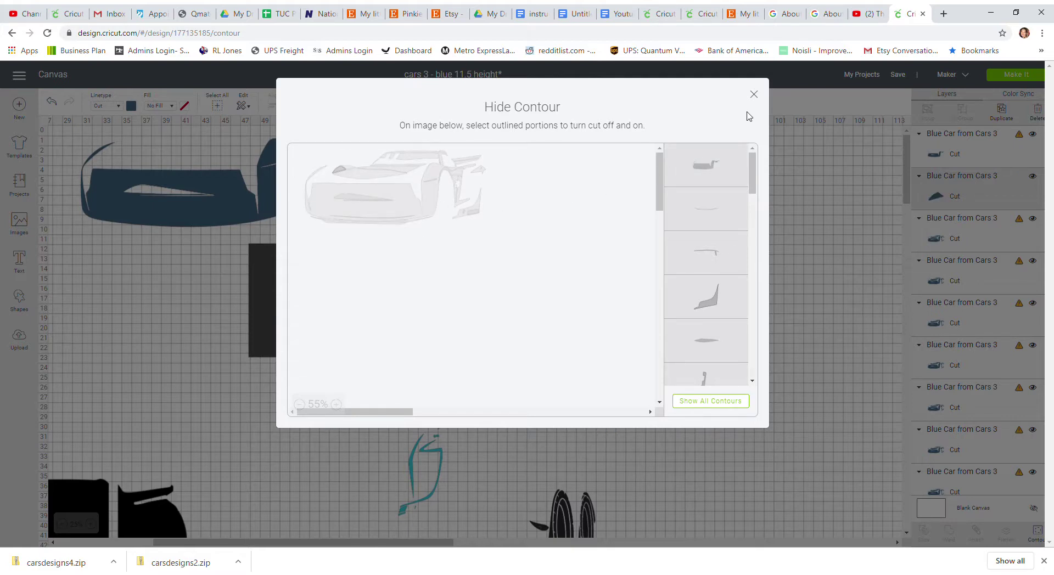
left_click(754, 95)
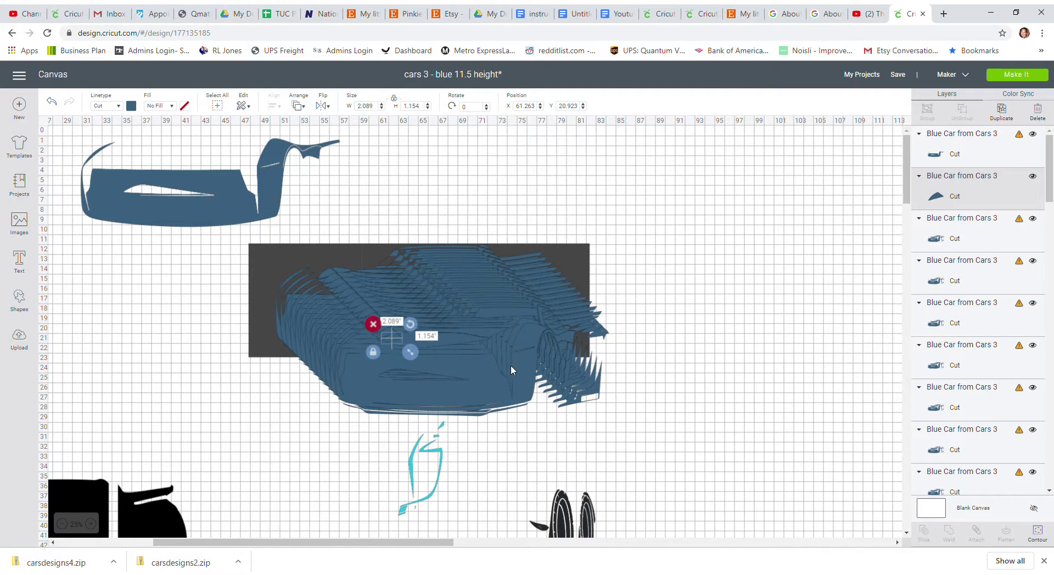
Move the headlight wedge and the bumper piece to the blank area right of the car stack, with the wedge above the bumper.
left_click_drag(392, 342, 147, 141)
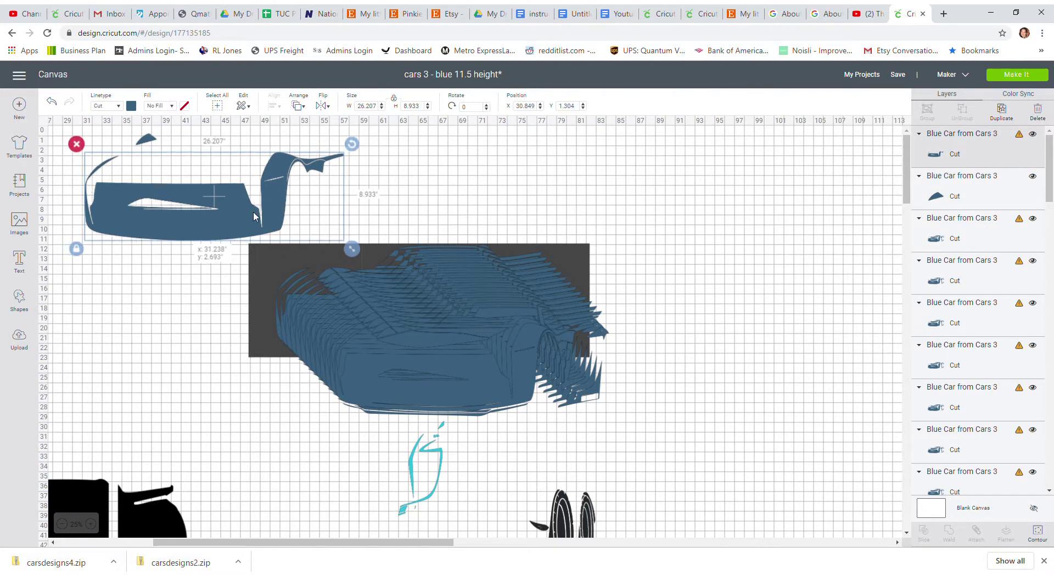
left_click_drag(219, 206, 793, 320)
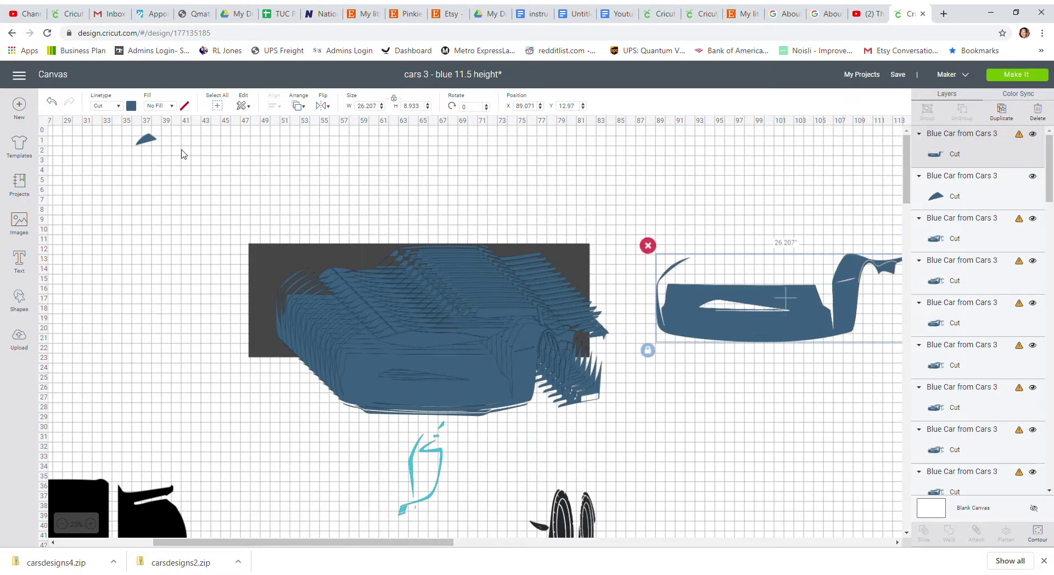
left_click_drag(146, 143, 722, 251)
Reduce the next stacked car copy to the thin inner sliver of the headlight by hiding every other contour, including the bumper body.
left_click(481, 350)
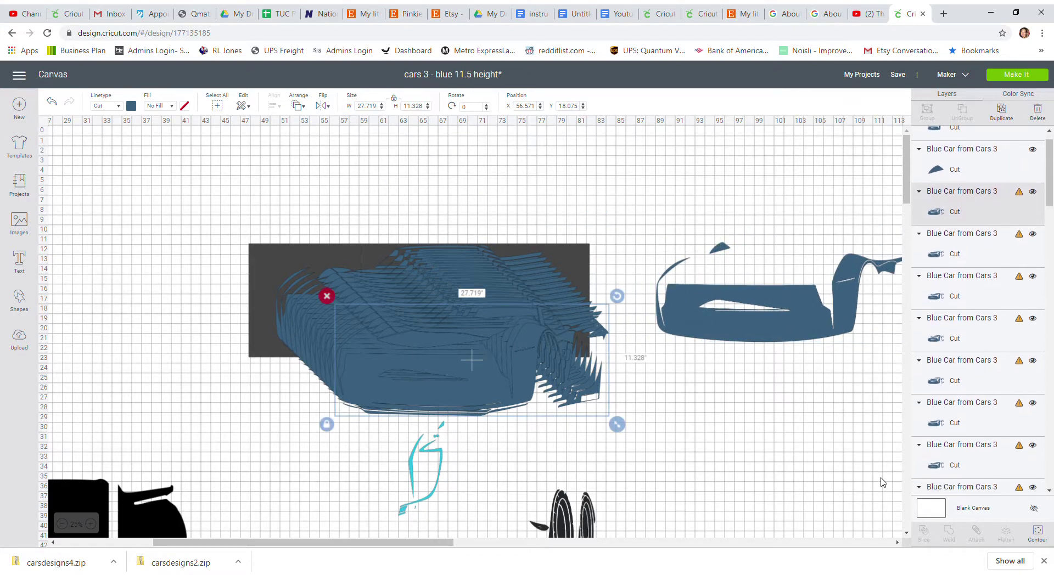
left_click(1038, 533)
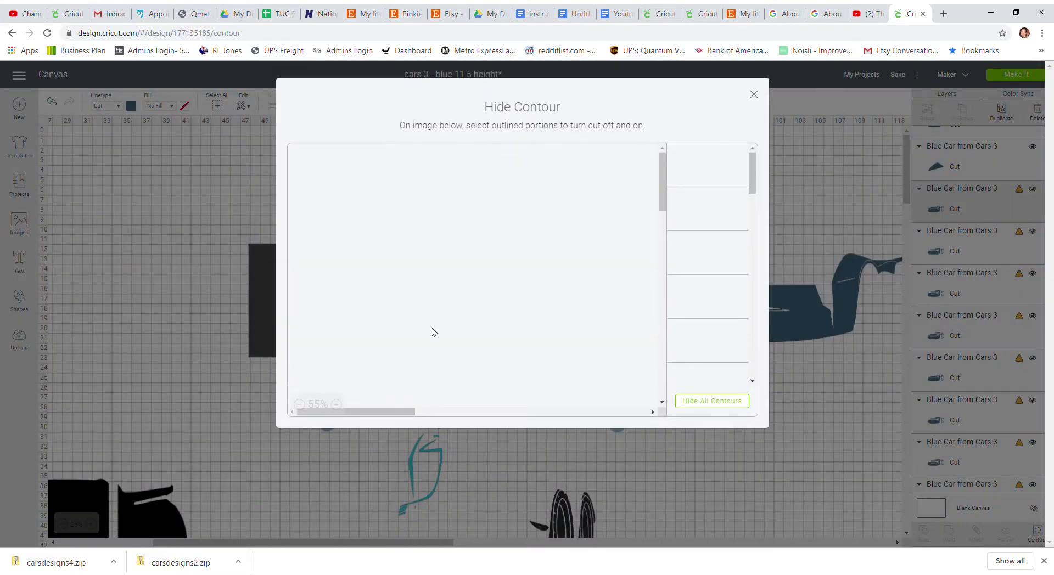
left_click(728, 405)
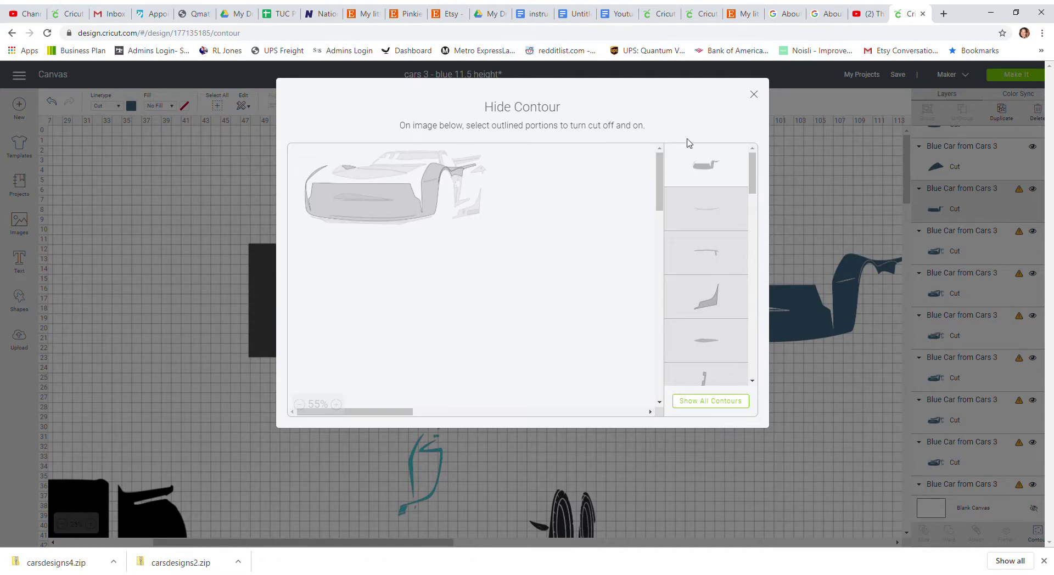
left_click(757, 95)
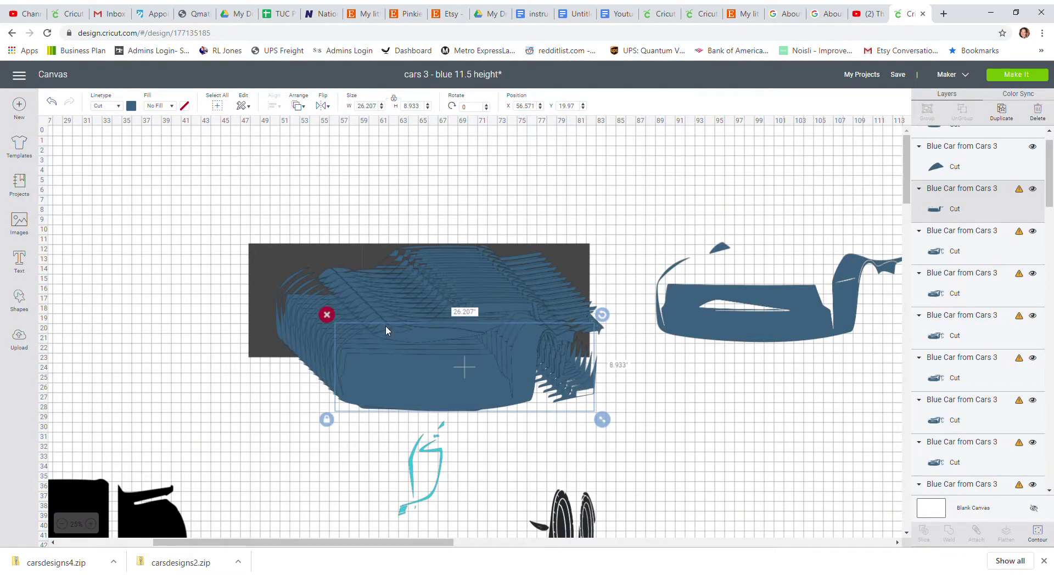
left_click_drag(386, 327, 360, 345)
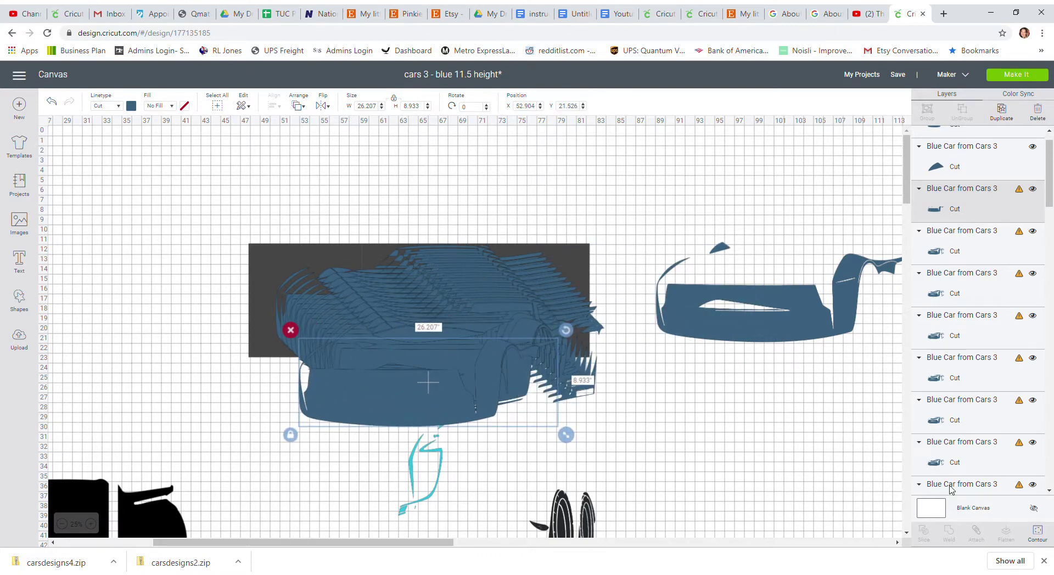
left_click(1038, 532)
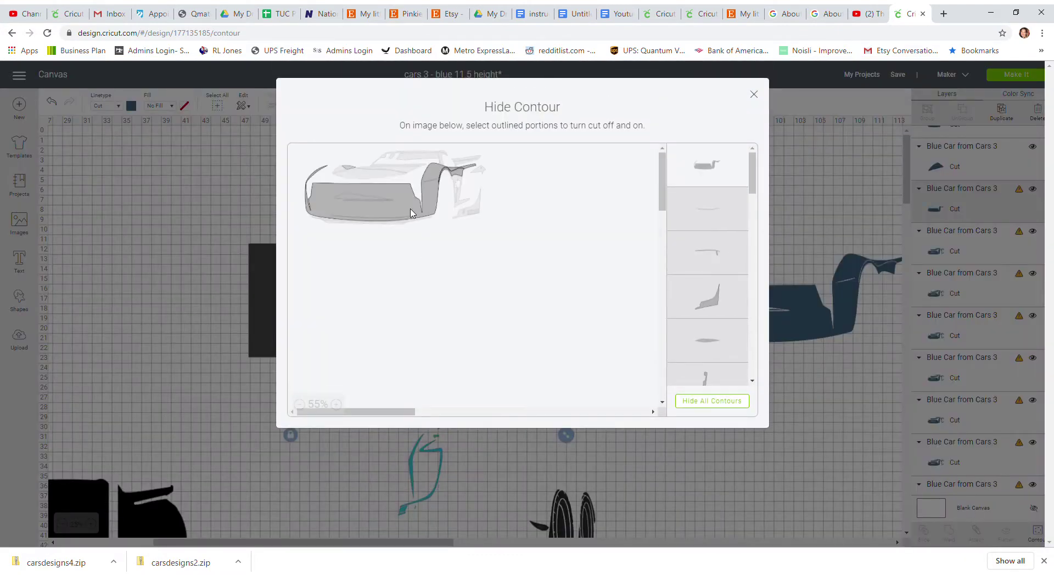
left_click(405, 204)
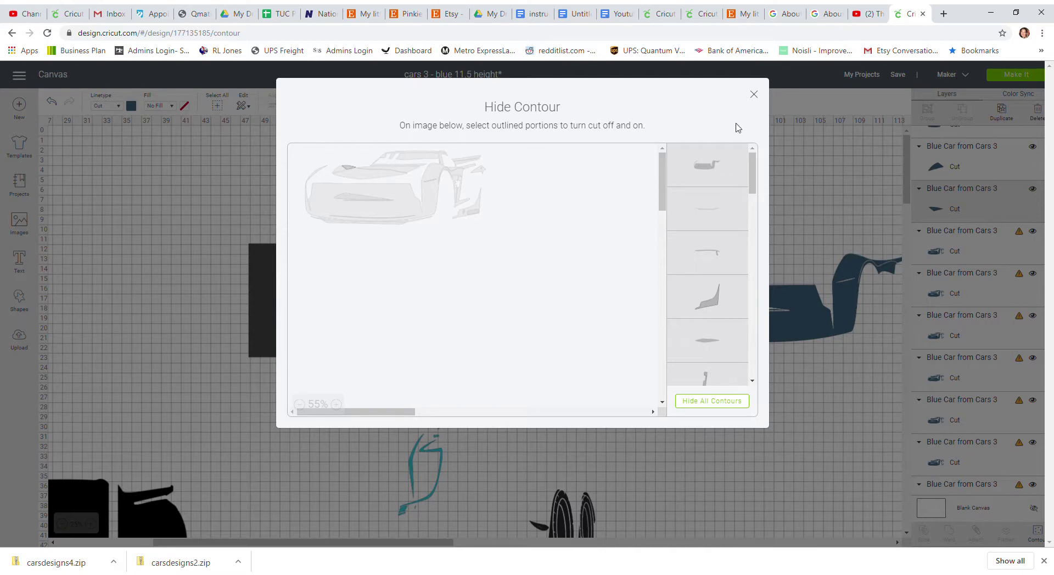
left_click(754, 95)
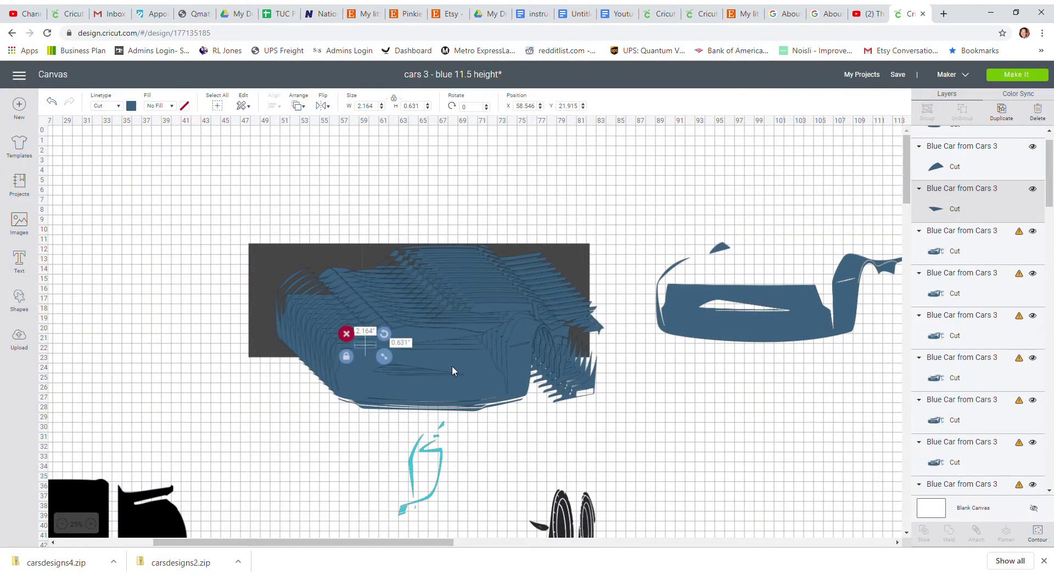
Pull another car copy out to the left of the stack and hide all its contours except the thin inner headlight sliver.
left_click_drag(452, 371, 324, 377)
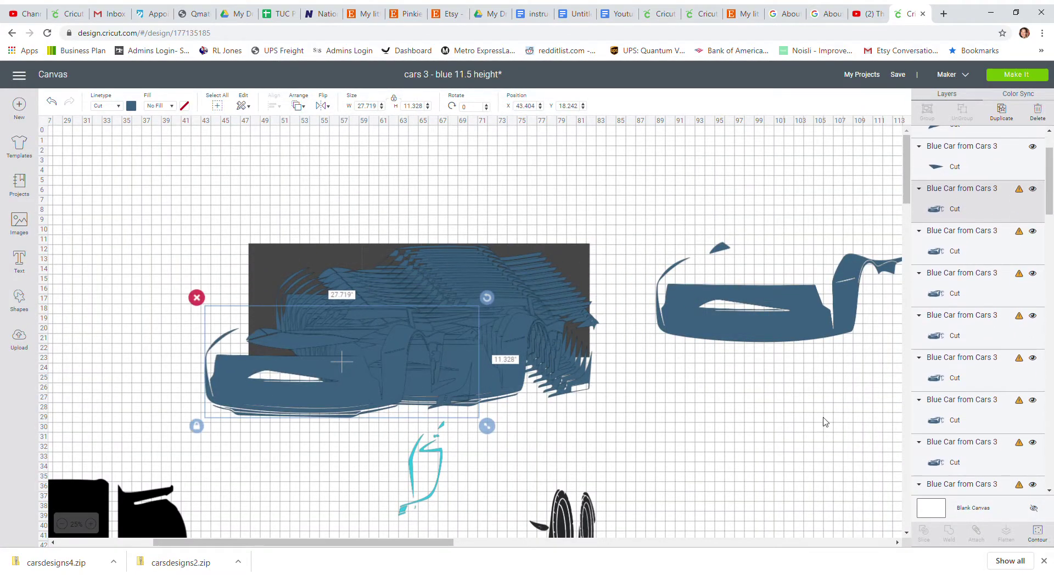
left_click(1036, 533)
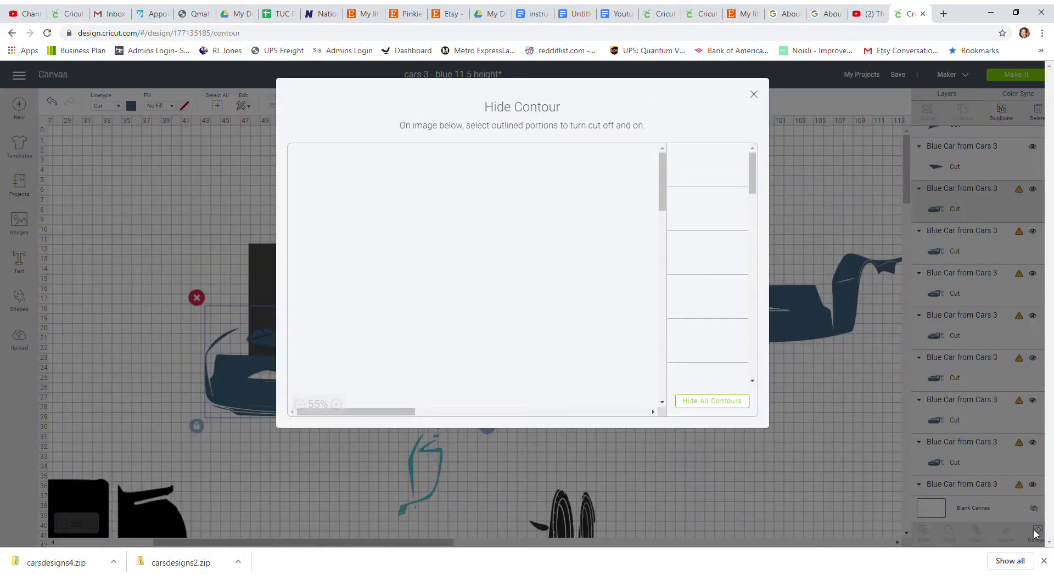
left_click(704, 406)
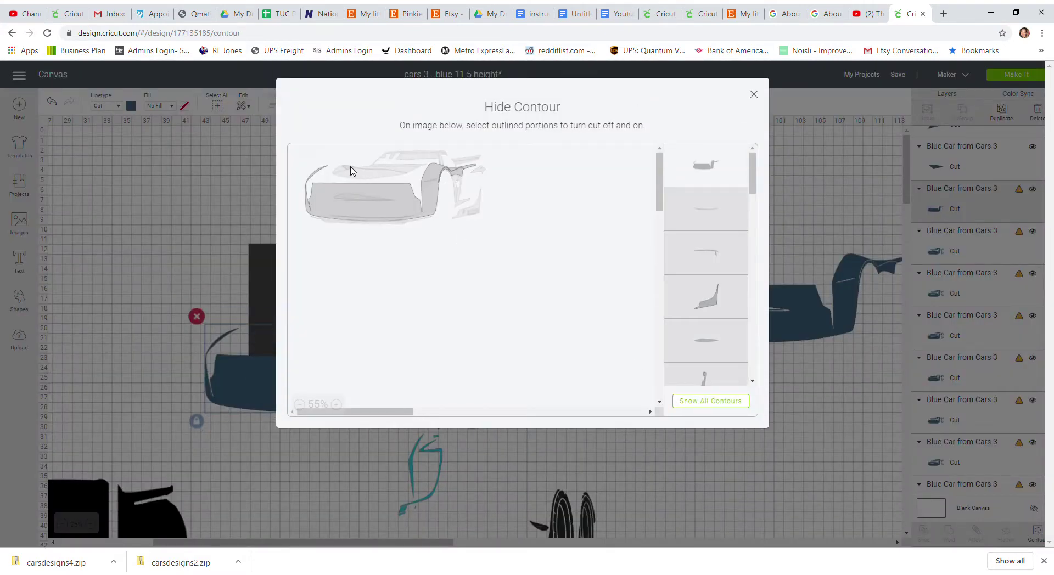
left_click(409, 195)
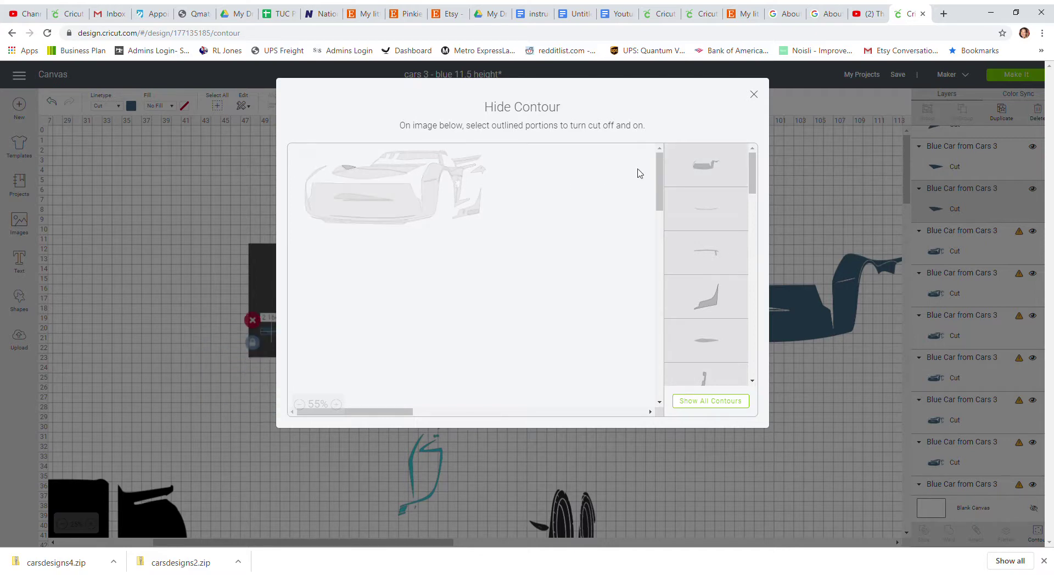
left_click(754, 95)
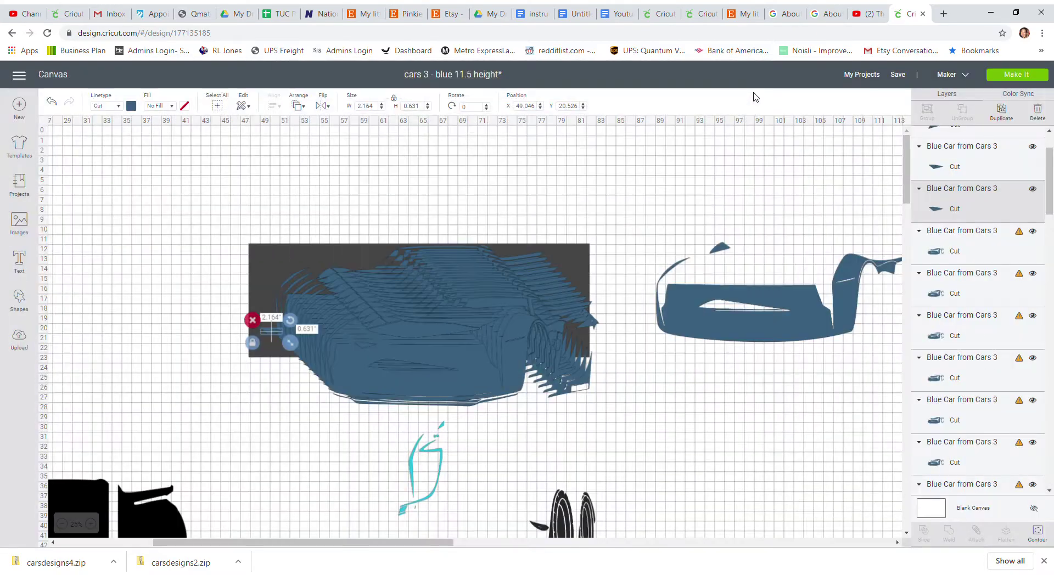
Isolate the thin headlight sliver on a car copy pulled clear of the stack, and place it beside the headlight wedge above the bumper piece.
left_click_drag(443, 377, 292, 245)
left_click(417, 354)
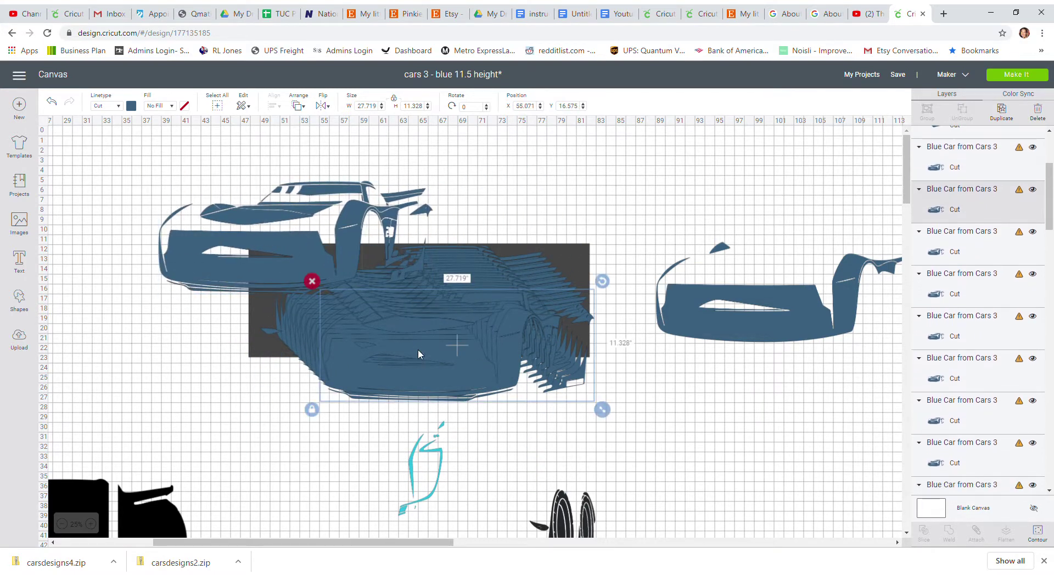
left_click(298, 245)
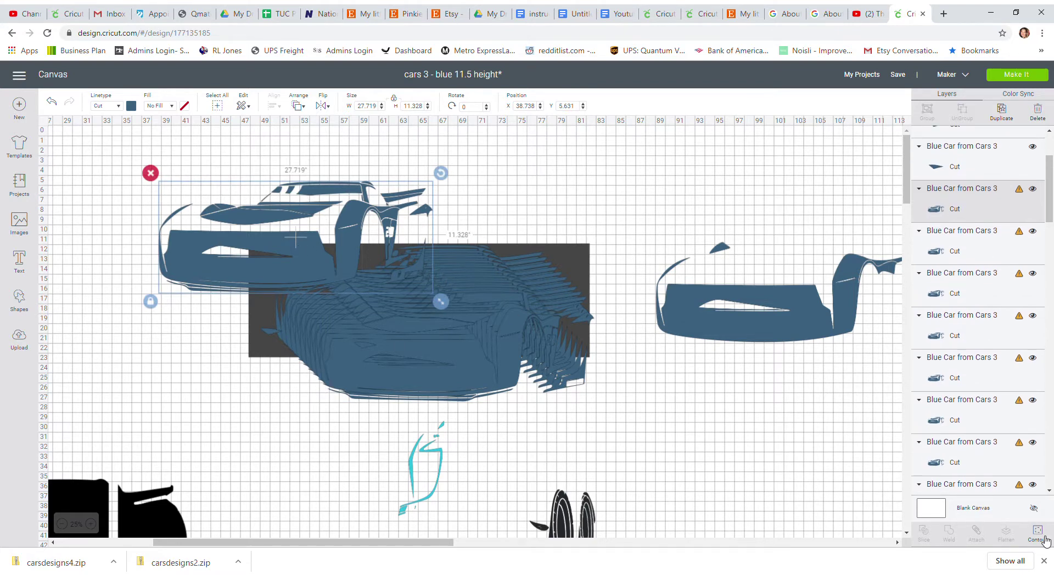
left_click(1042, 538)
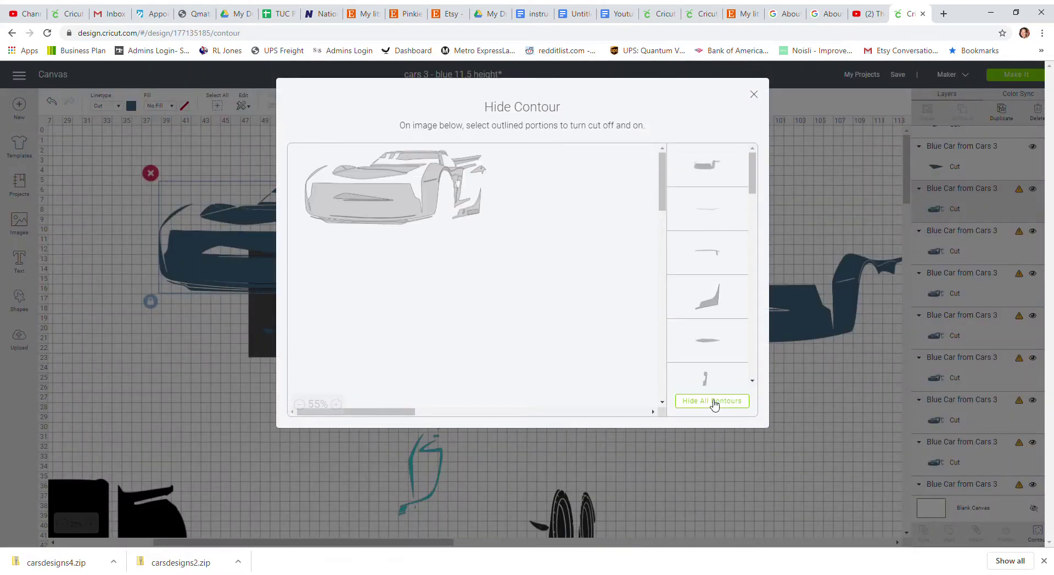
left_click(713, 401)
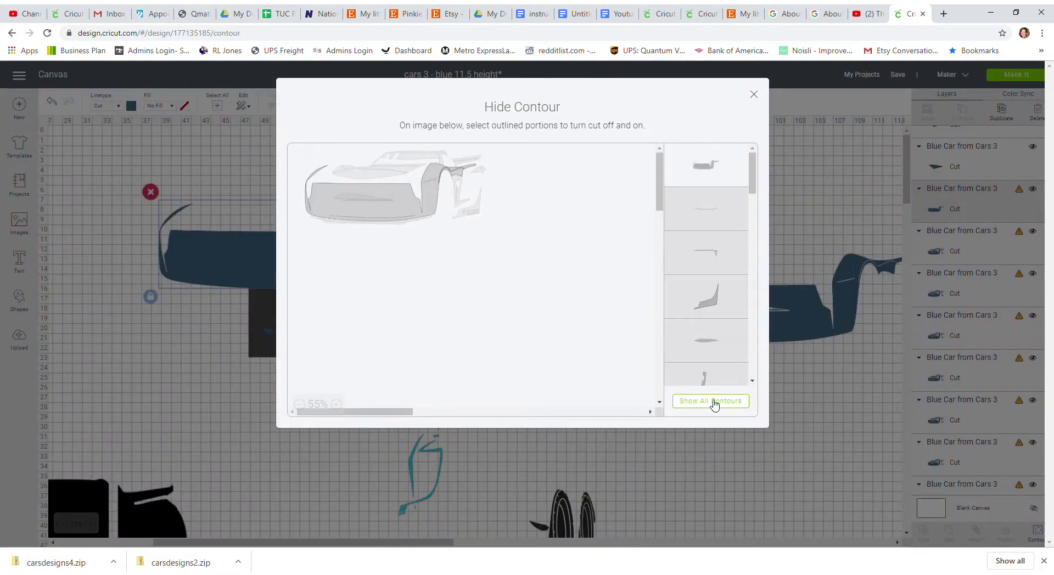
left_click(348, 170)
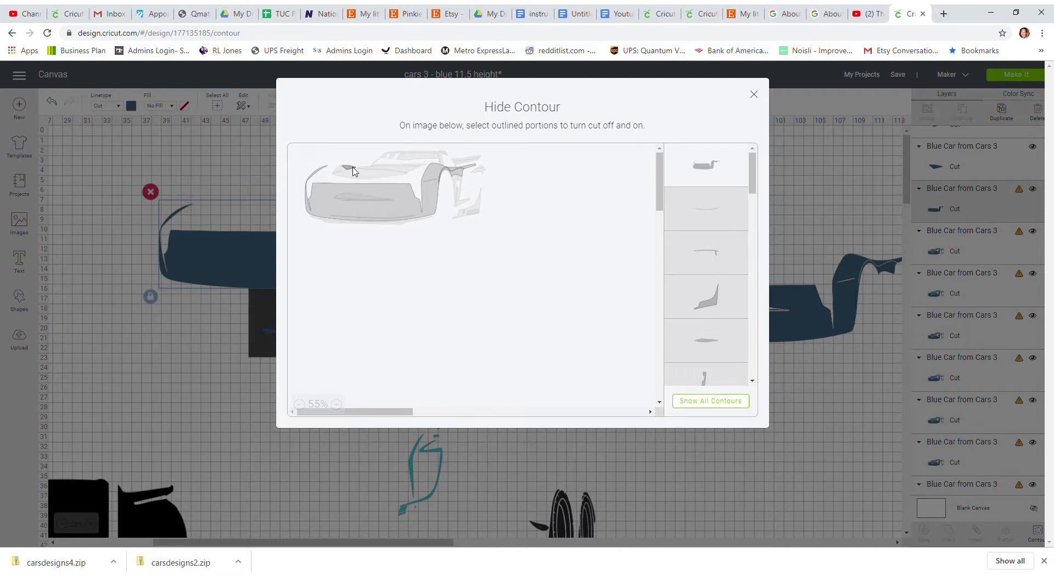
left_click(317, 191)
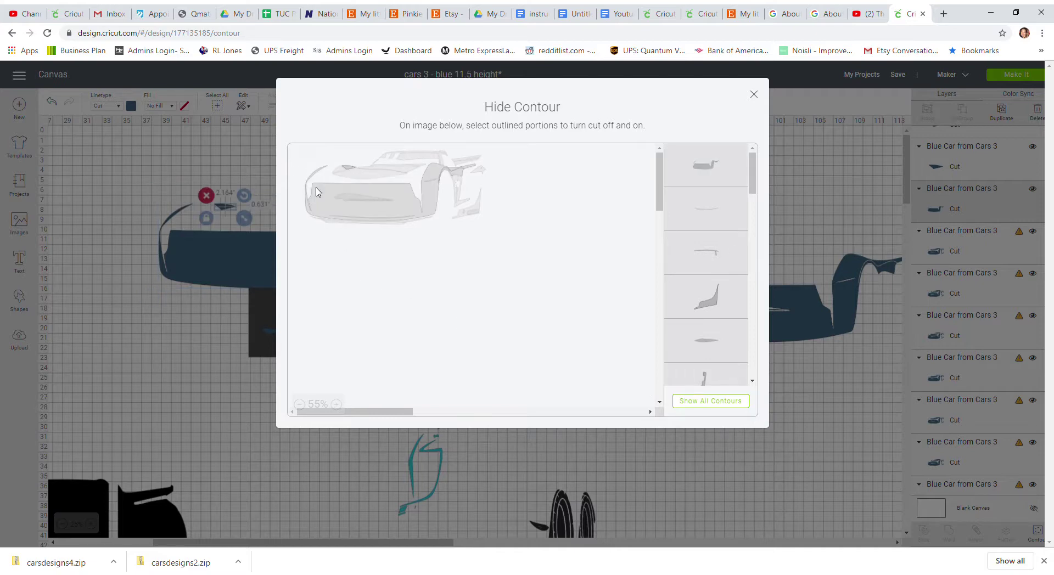
left_click(753, 95)
left_click_drag(223, 210, 730, 246)
Reduce the next stacked car copy to the thin wedge along the hood's rear edge and place it above the bumper piece beside the stack.
left_click(404, 373)
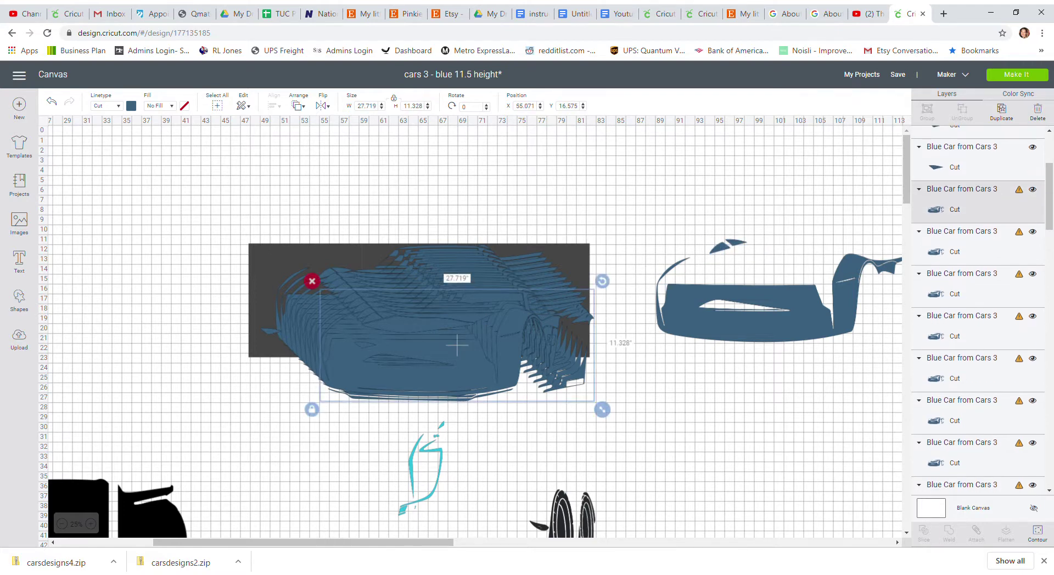
left_click(1038, 531)
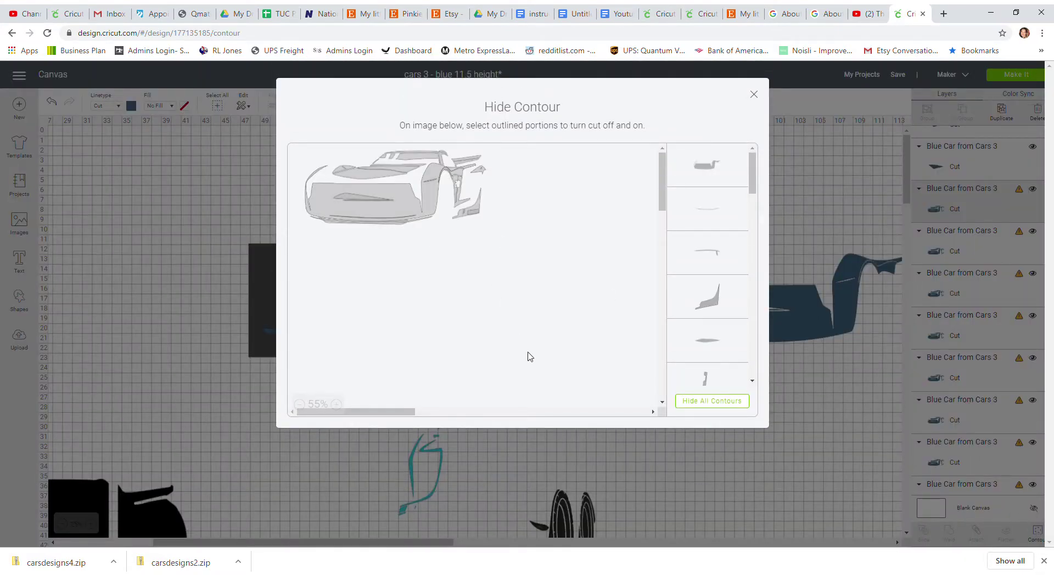
left_click(337, 405)
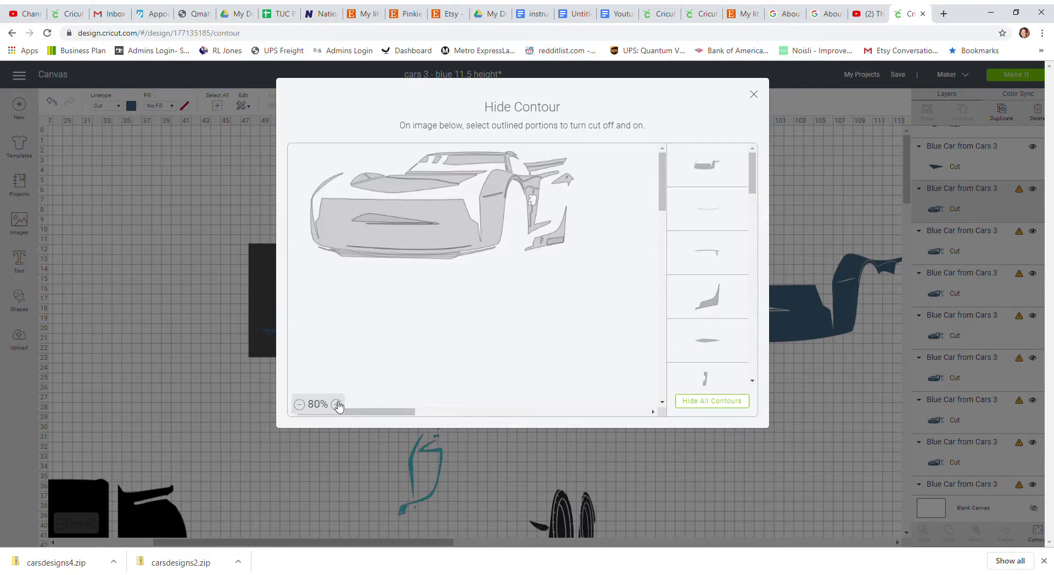
left_click(336, 405)
left_click(733, 402)
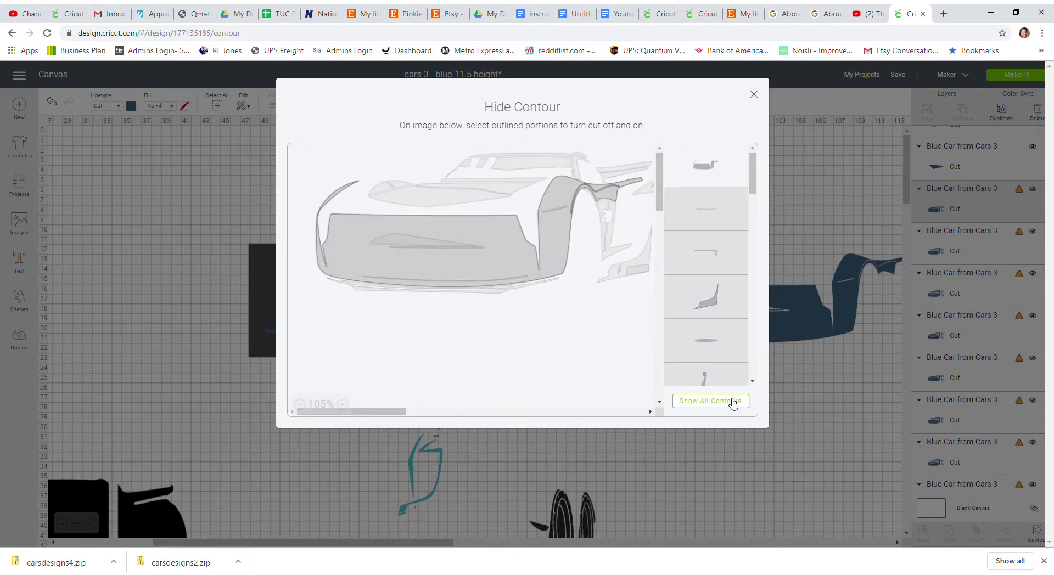
left_click(415, 197)
left_click(415, 195)
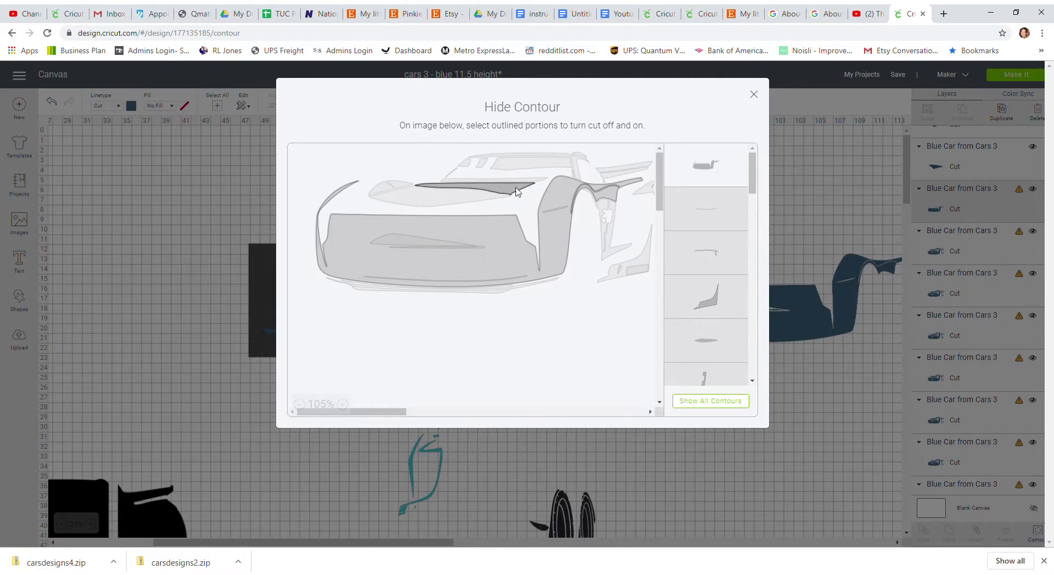
left_click(515, 238)
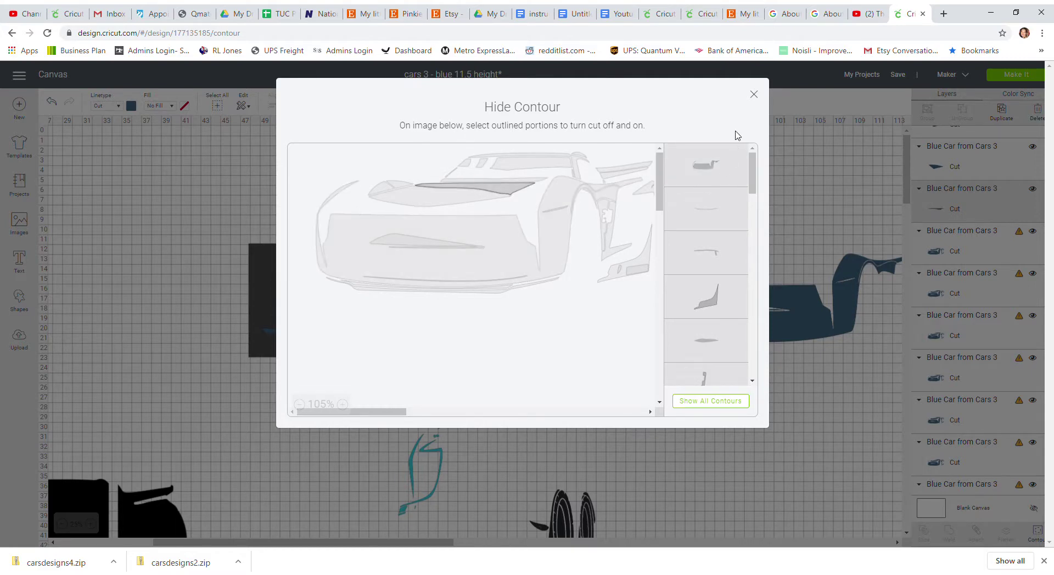
left_click(758, 96)
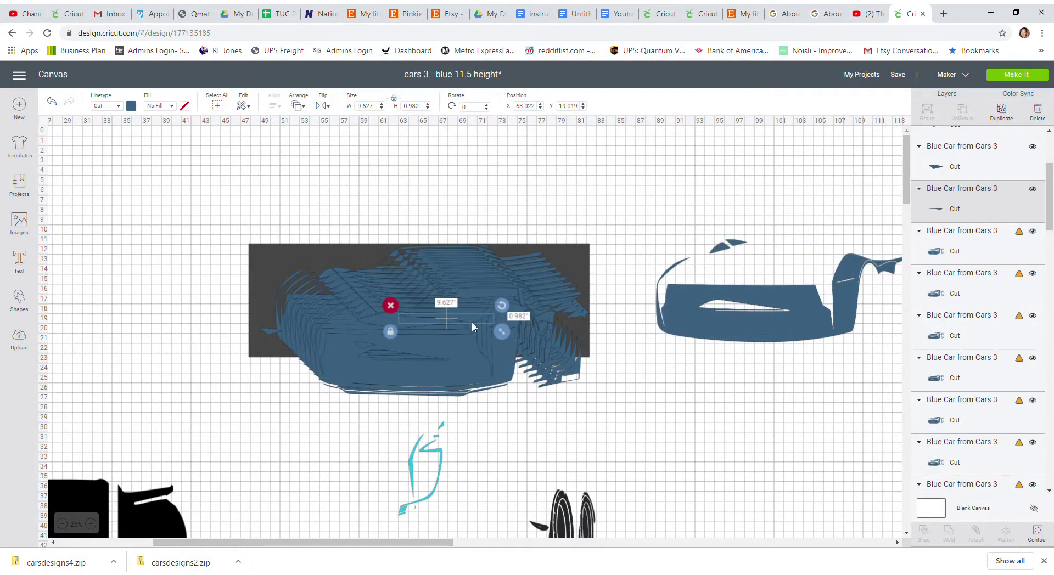
left_click_drag(470, 317, 820, 246)
Isolate the large pointed hood panel on another car copy by hiding all other contours, and place it just below the hood's rear wedge.
left_click(469, 372)
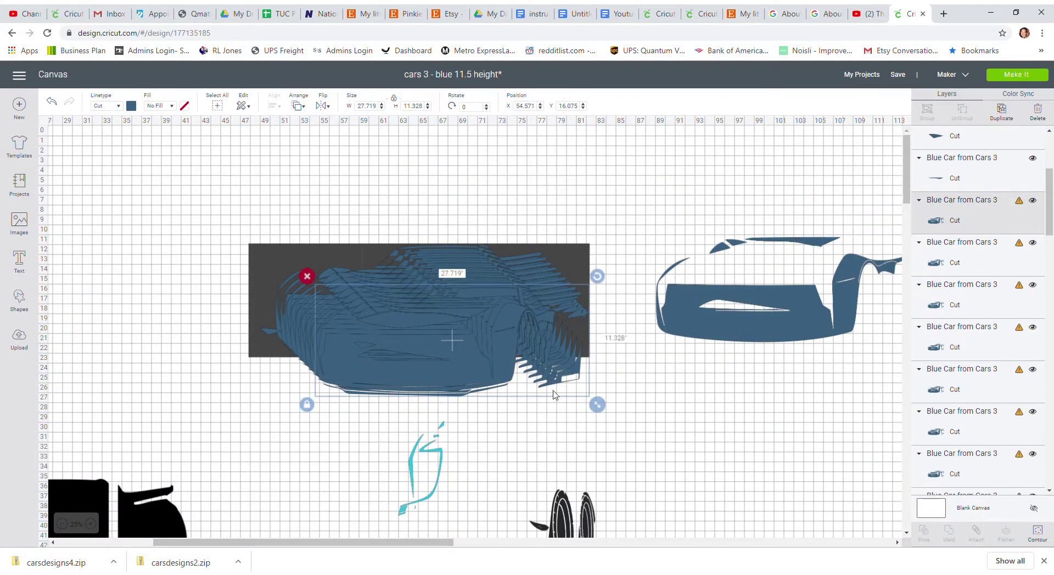
left_click(1038, 533)
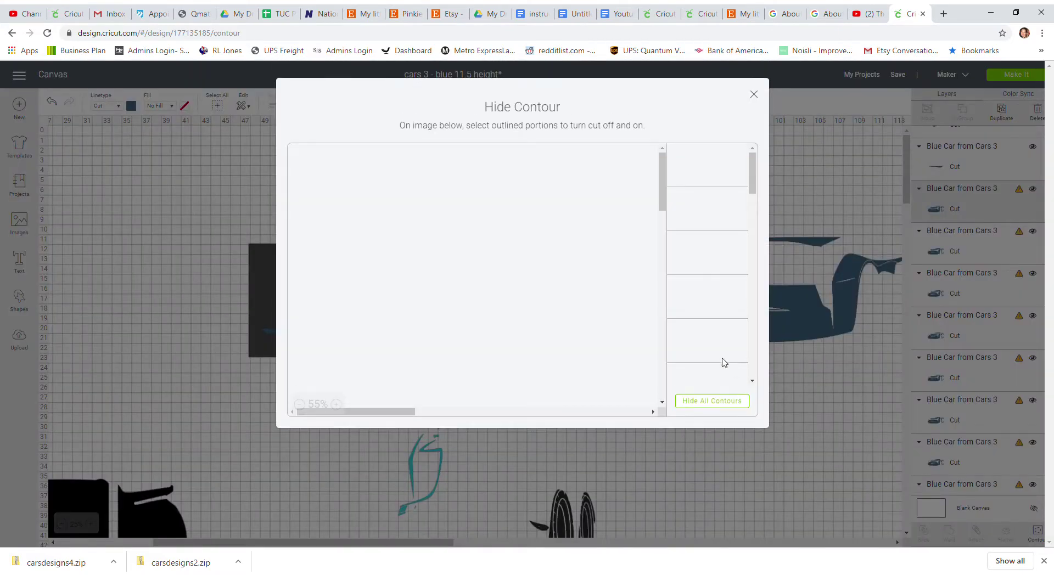
left_click(734, 406)
left_click(392, 196)
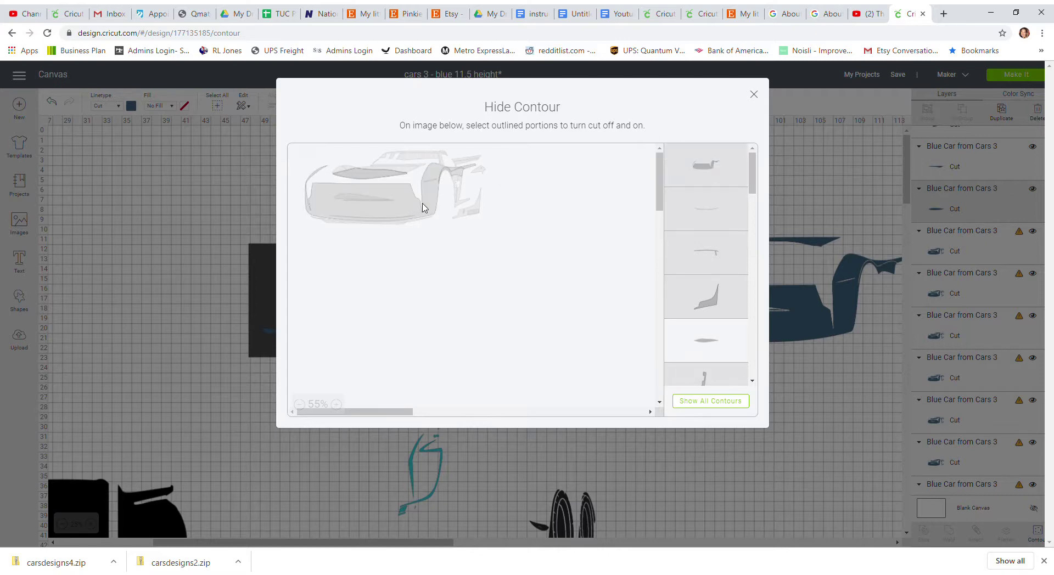
left_click(755, 95)
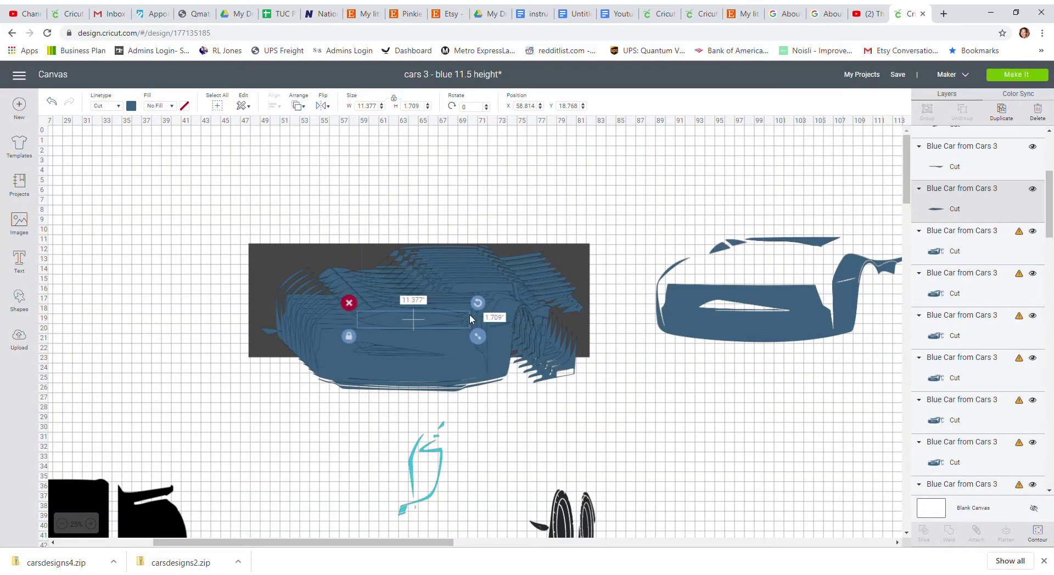
left_click_drag(432, 323, 801, 260)
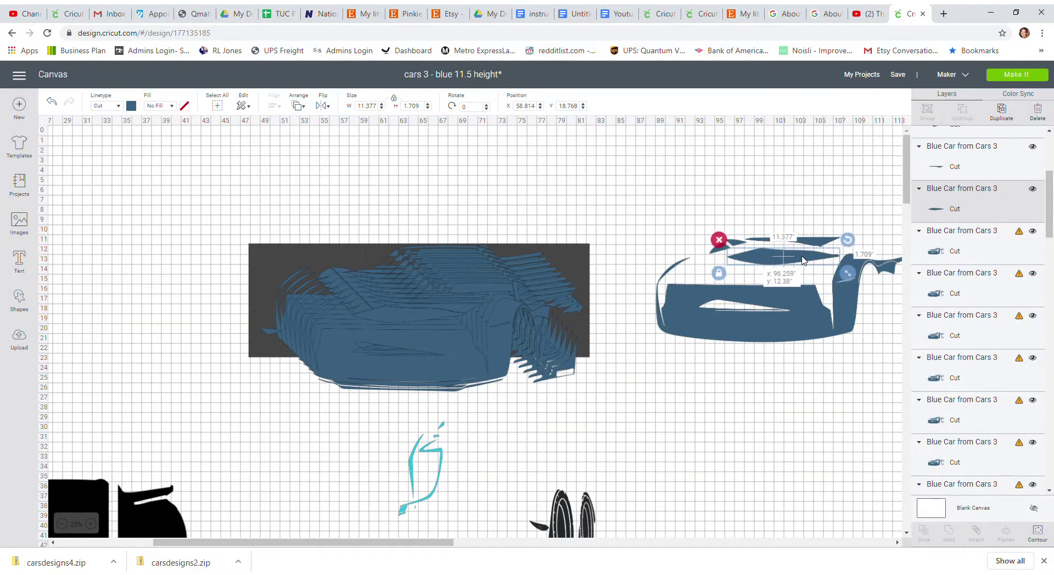
left_click(443, 361)
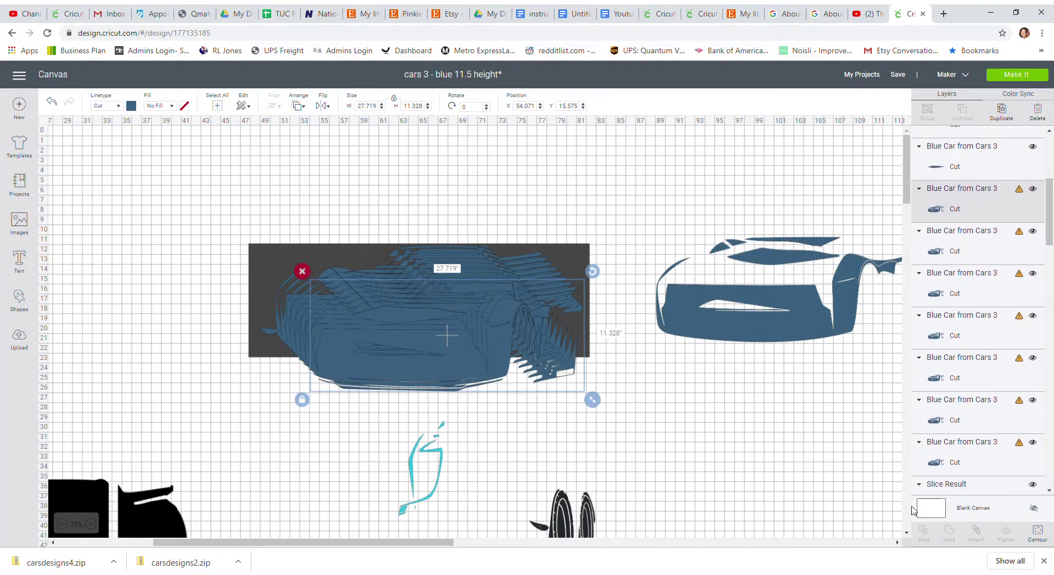
left_click(783, 263)
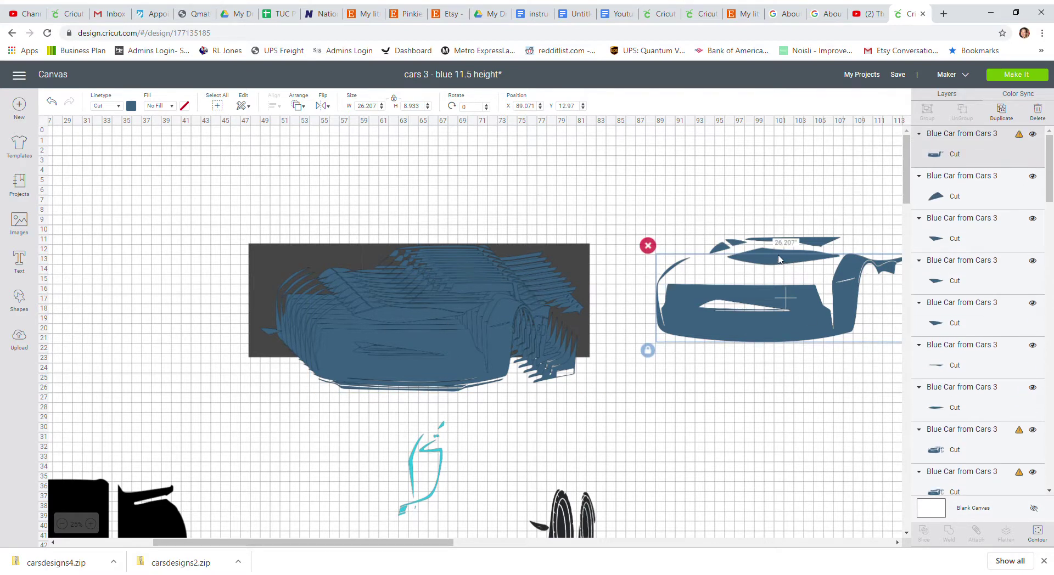
left_click(773, 253)
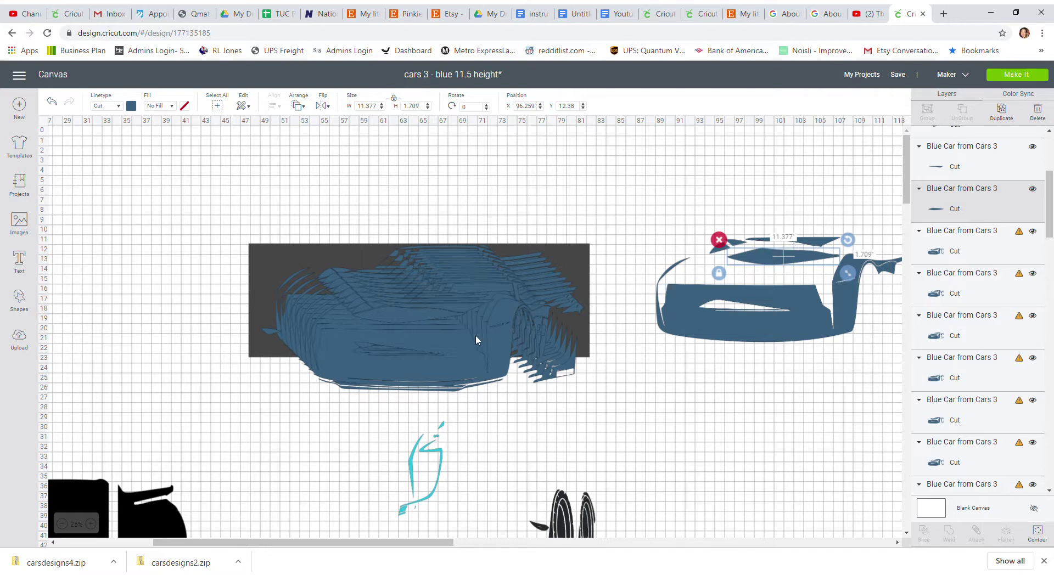
Hide all contours of the next stacked car copy, including the bumper body, except the thin strip at the base of the windshield.
left_click(459, 341)
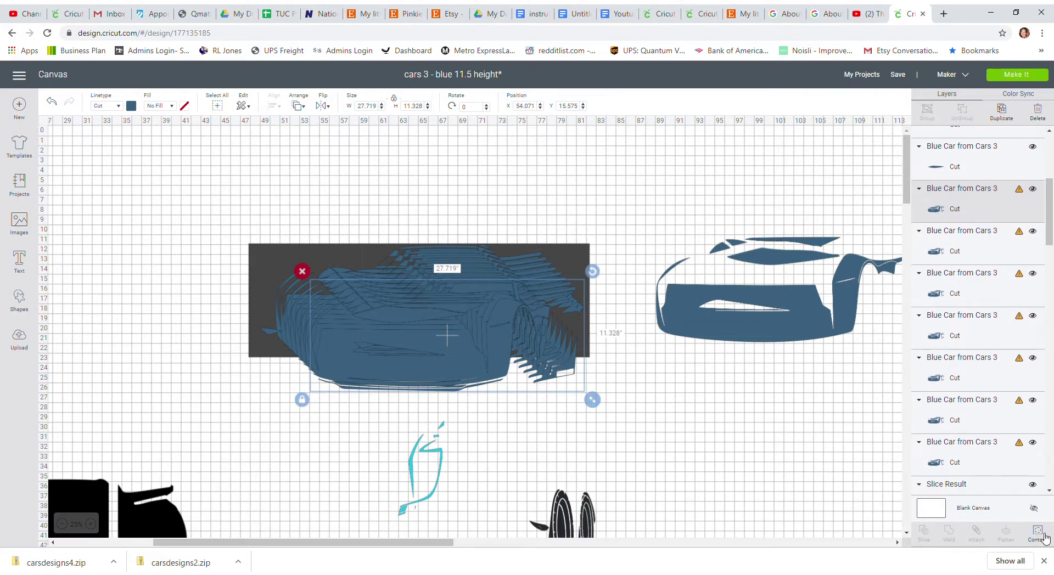
left_click(1037, 532)
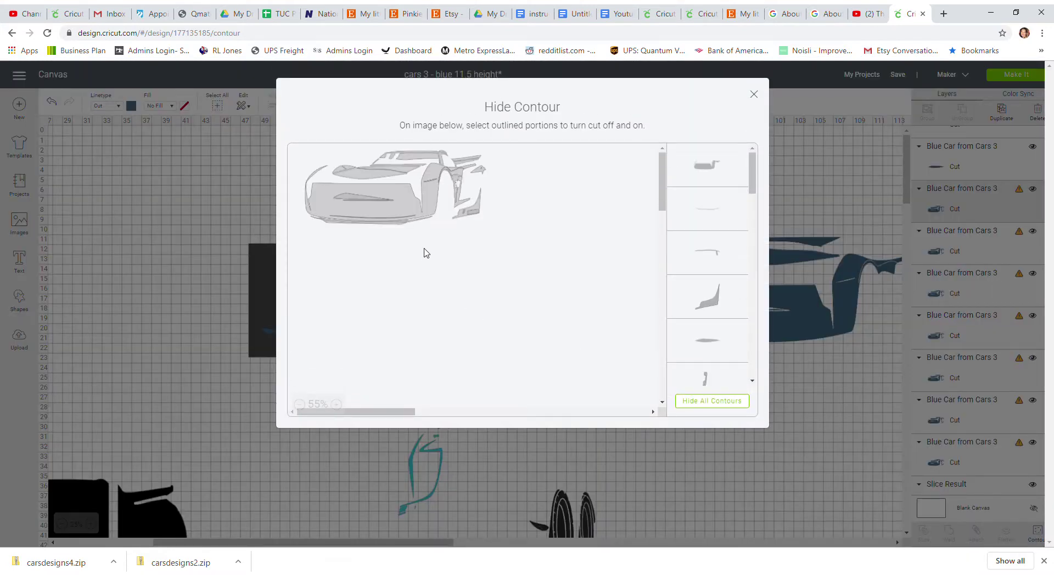
left_click(741, 401)
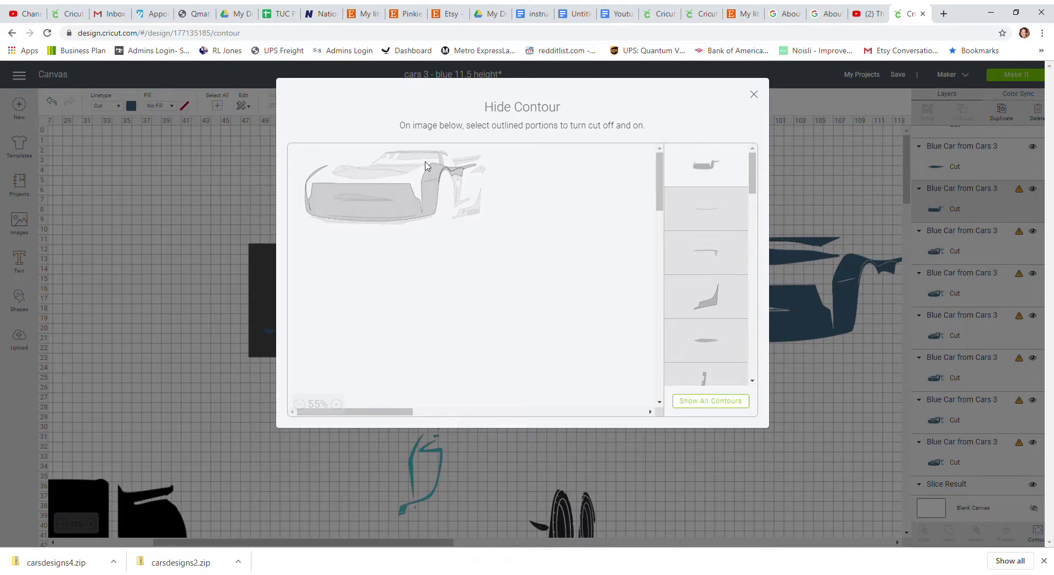
left_click(413, 211)
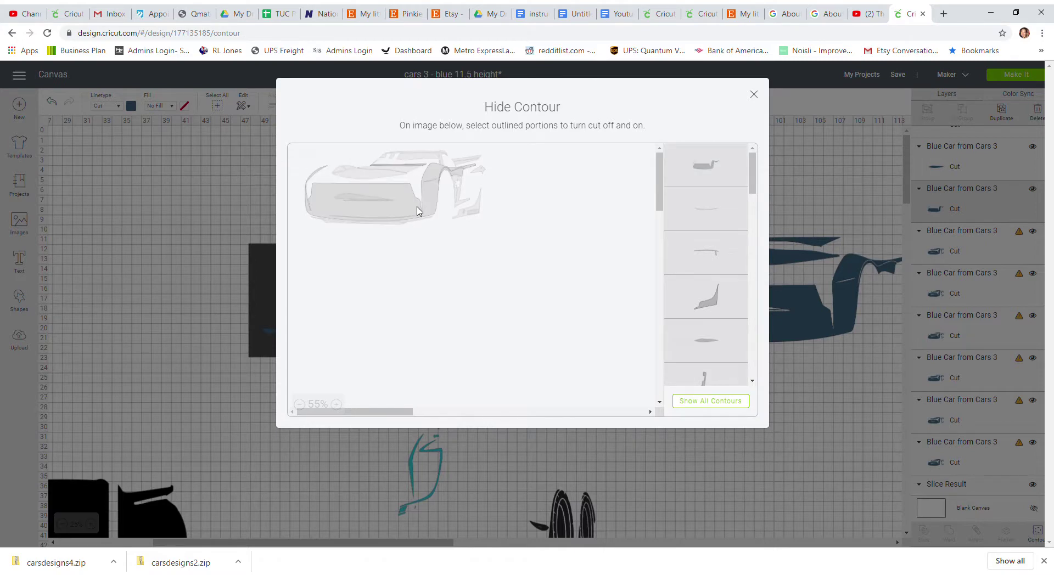
left_click(753, 97)
Pull two full car copies clear of the stack and reduce the lower one to the thin strip at the windshield base.
left_click_drag(461, 301, 295, 218)
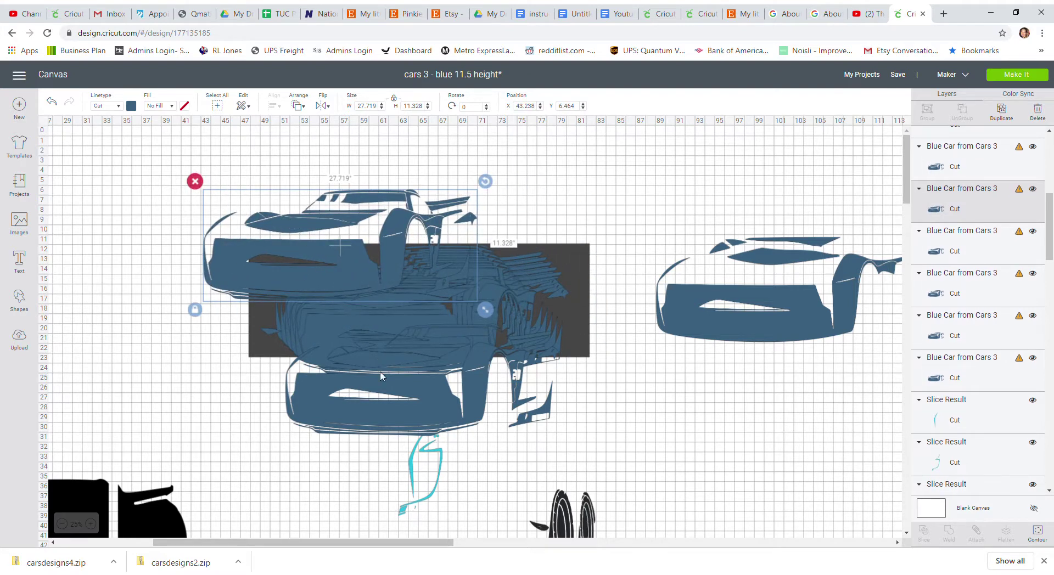
left_click_drag(391, 399, 492, 403)
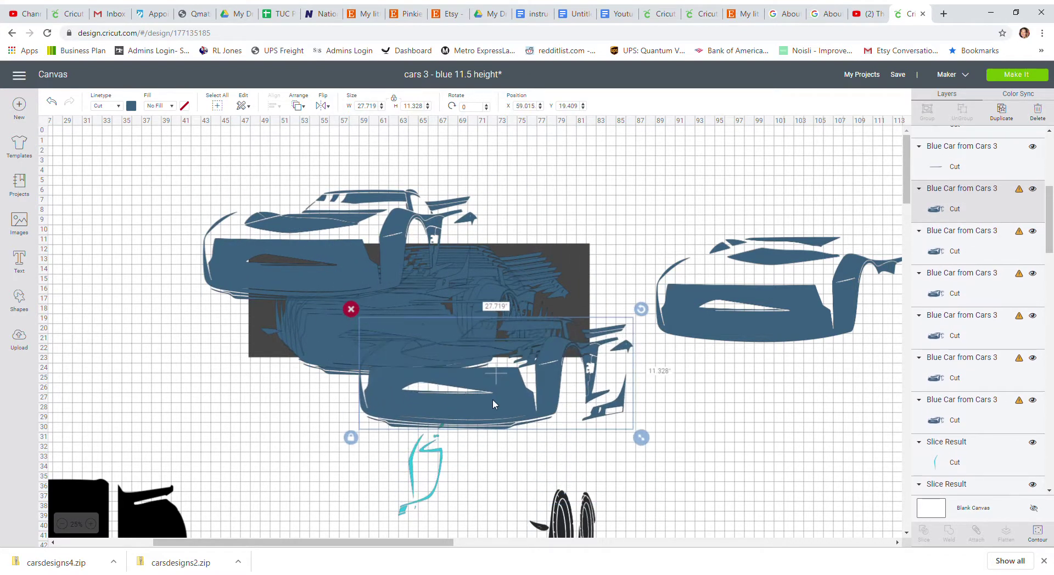
left_click(1046, 537)
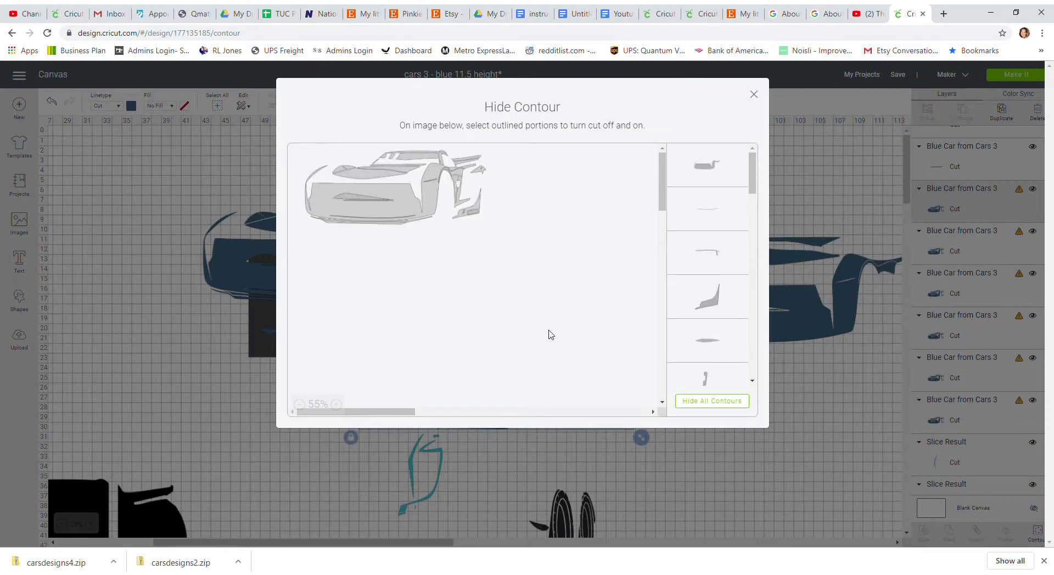
left_click(717, 405)
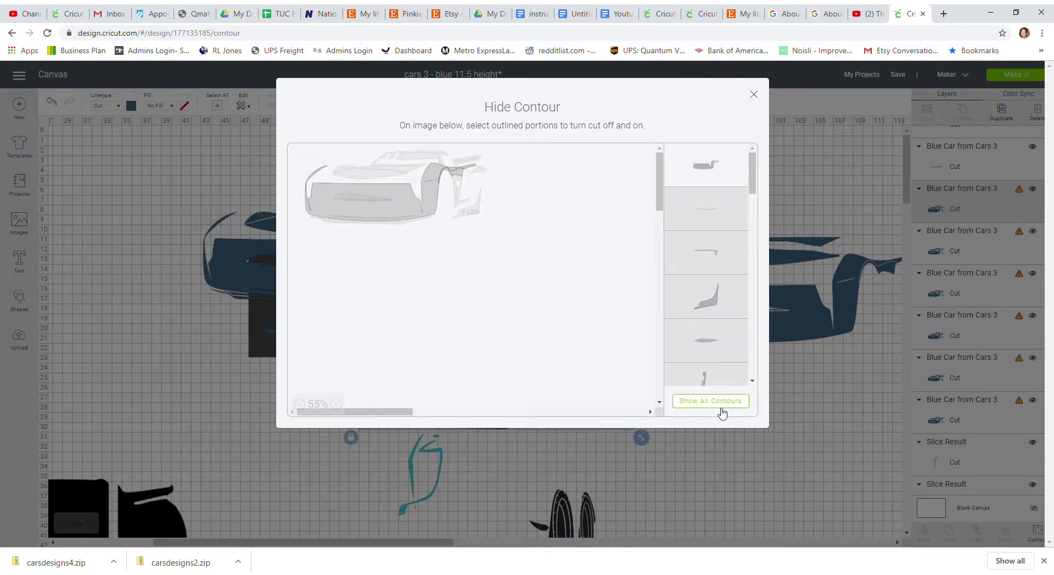
left_click(336, 404)
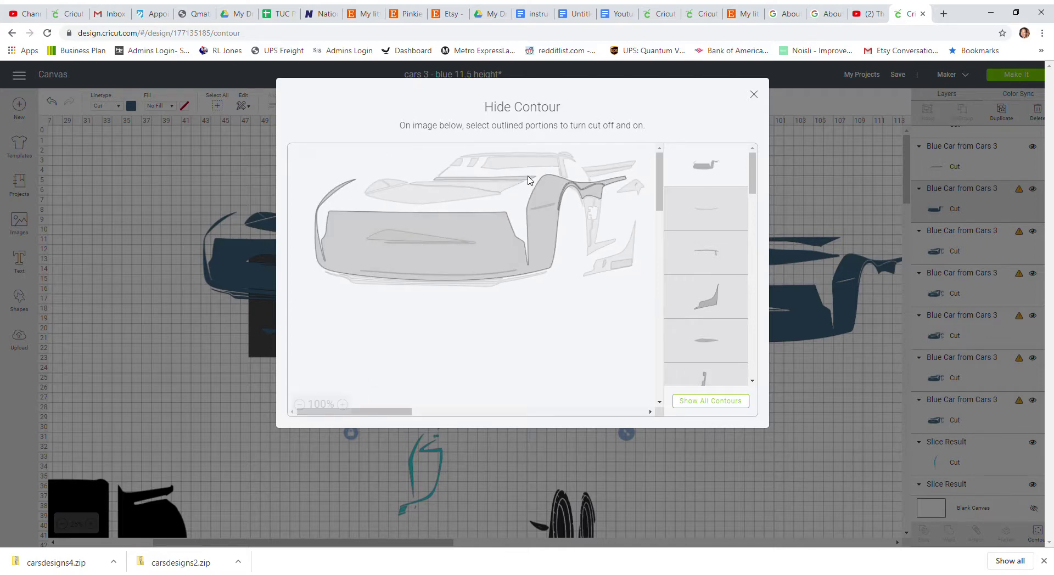
left_click(530, 180)
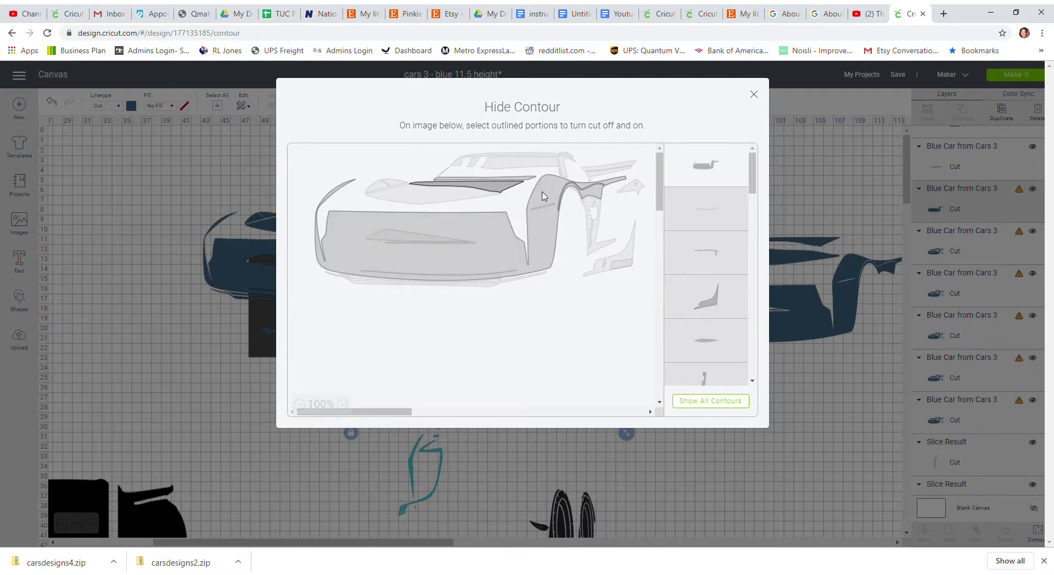
left_click(499, 225)
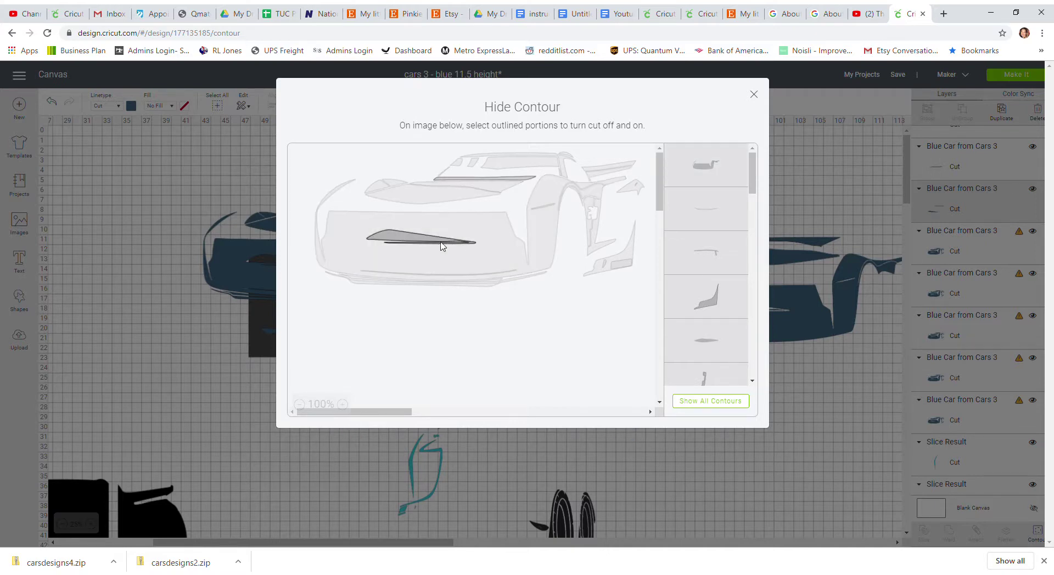
left_click(419, 240)
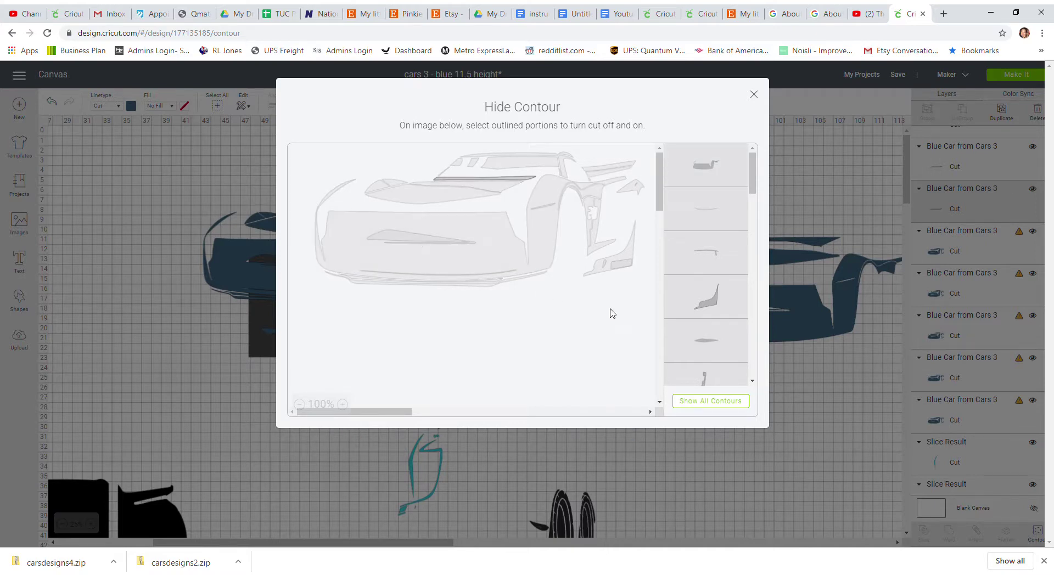
left_click(754, 94)
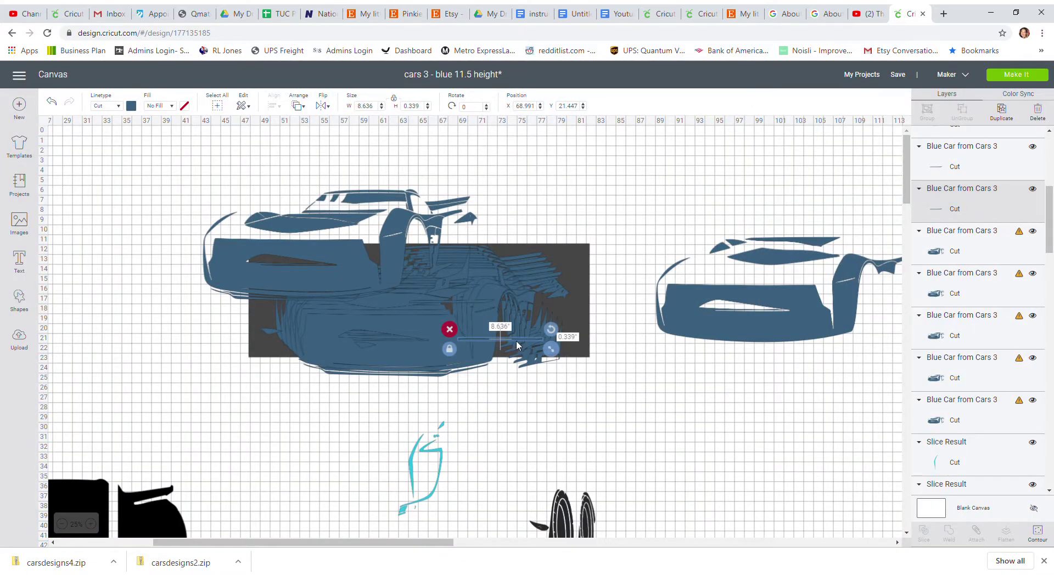
Move an overlapping car copy aside and place the windshield-base strip above the hood wedge in the reassembled car.
left_click_drag(517, 336, 470, 357)
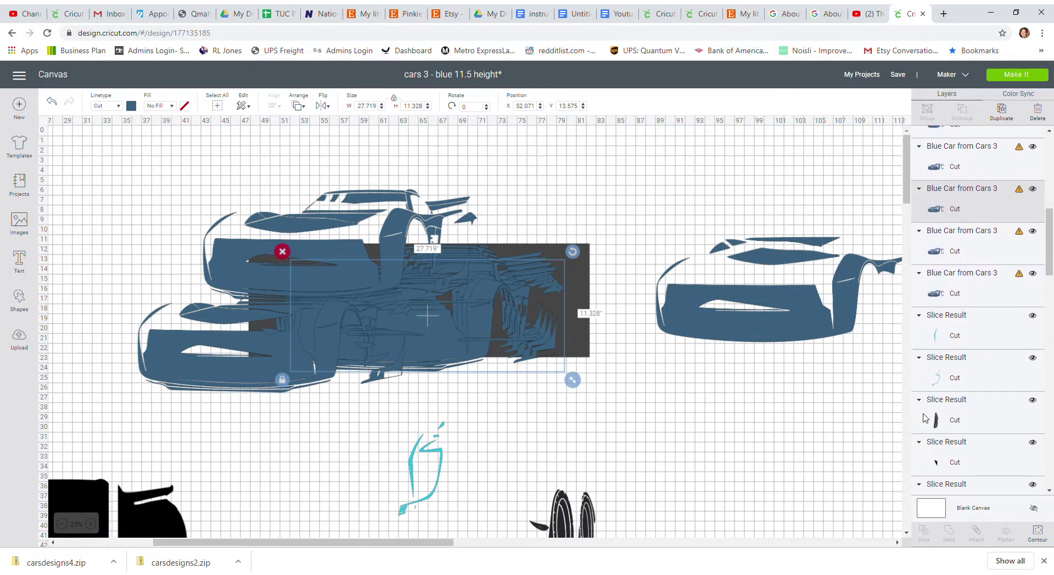
left_click(636, 448)
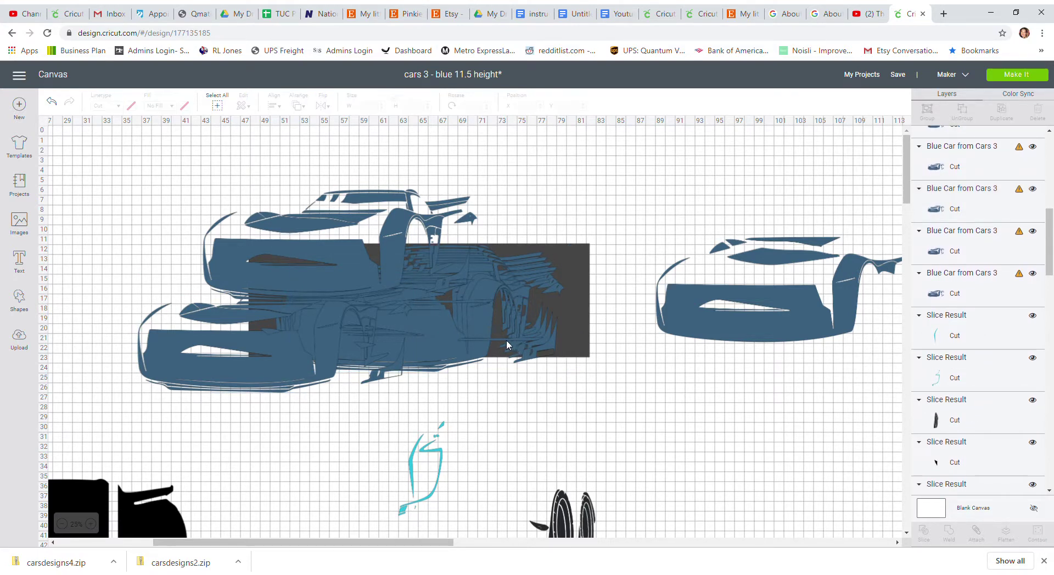
left_click_drag(506, 339, 807, 237)
Reduce another full car copy to the narrow inner strip beneath the bumper and place it just under the reassembled car's bumper.
left_click(290, 261)
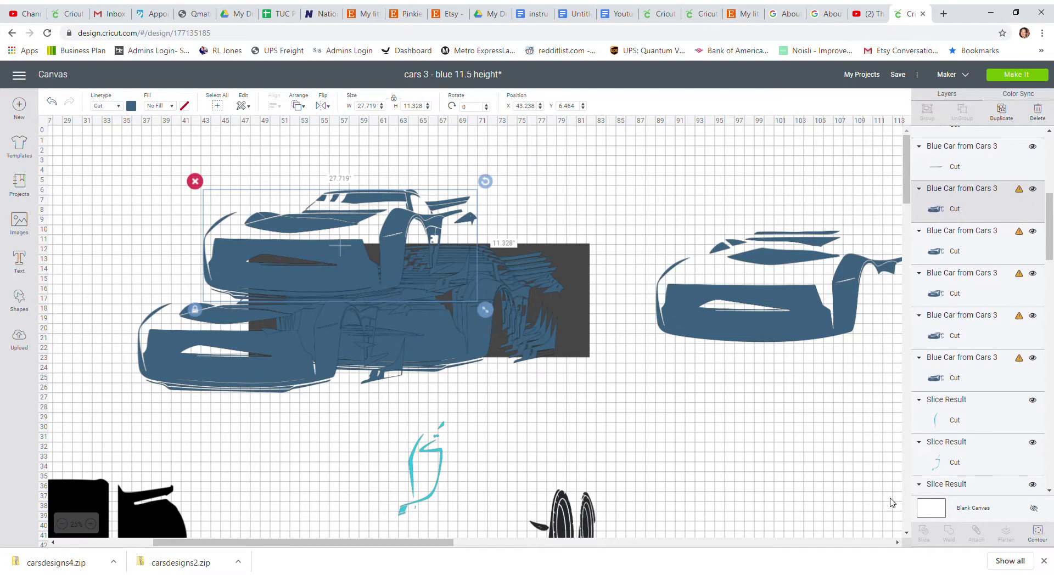
left_click(1038, 533)
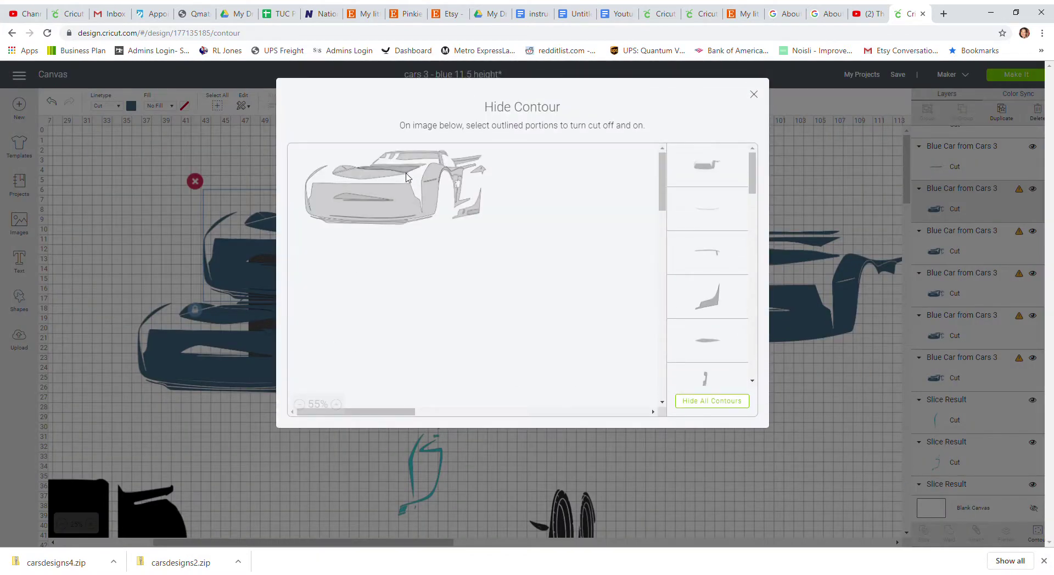
left_click(342, 405)
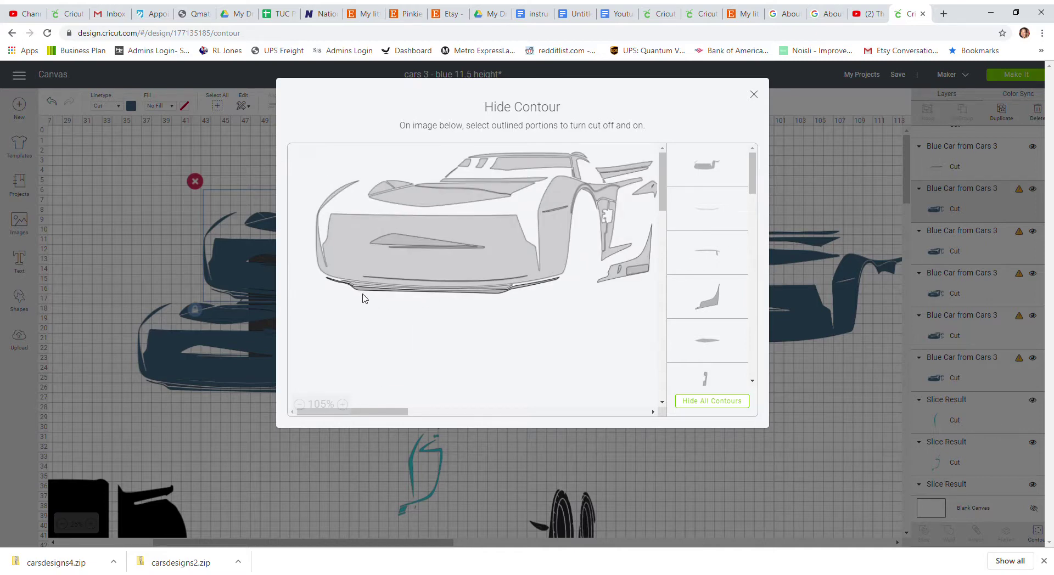
left_click(723, 409)
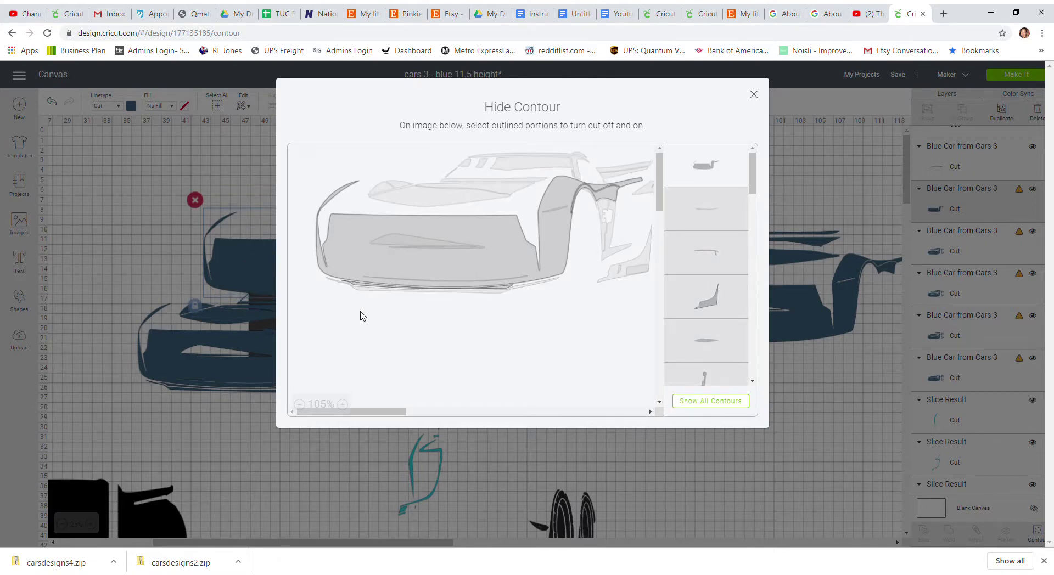
left_click(351, 228)
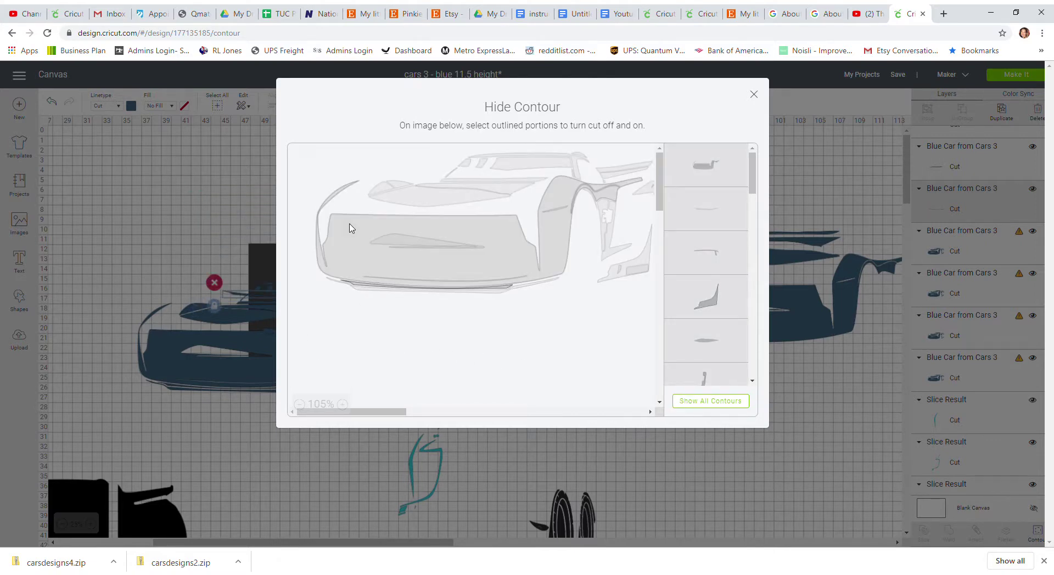
left_click(753, 95)
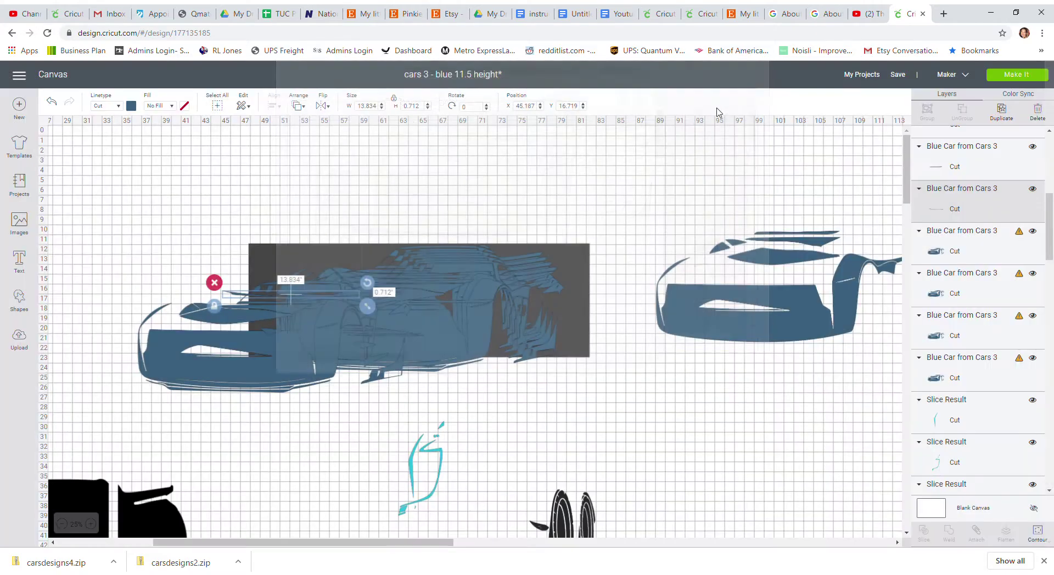
left_click_drag(294, 294, 752, 348)
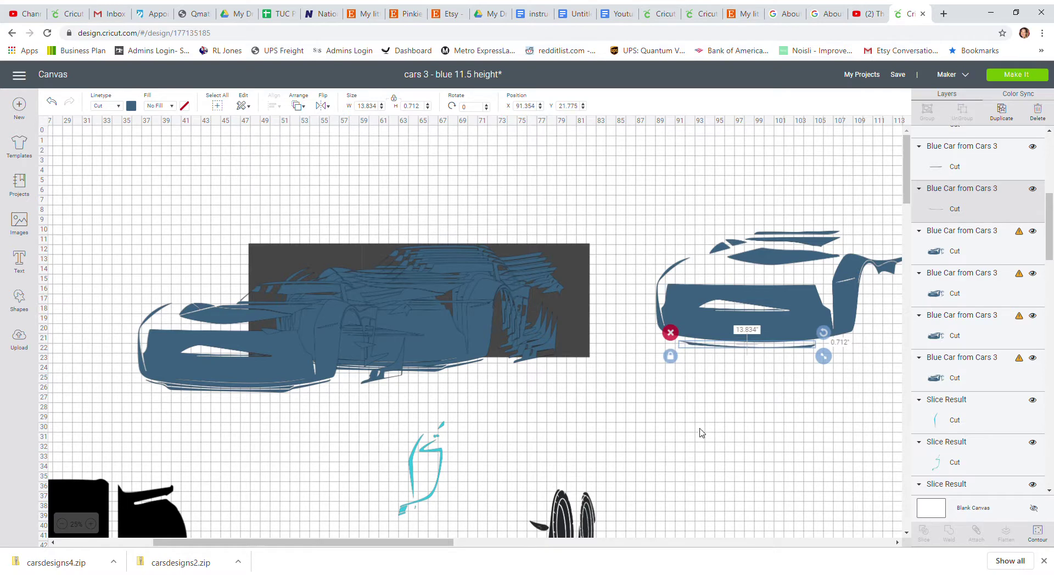
Hide all contours of the next stacked car copy, including the bumper body, except the wide lower lip strip under the bumper.
left_click(439, 341)
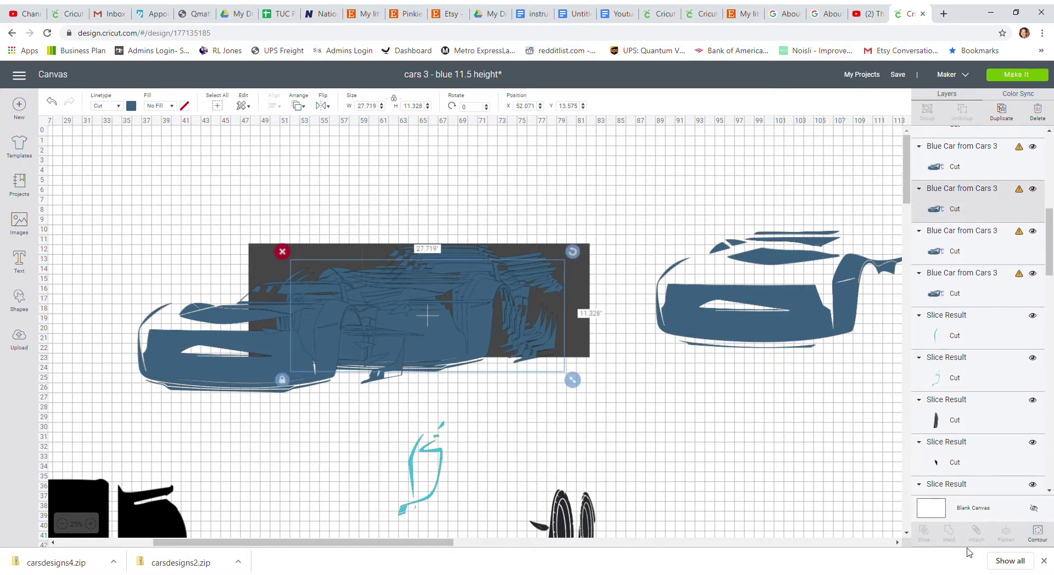
left_click(1038, 534)
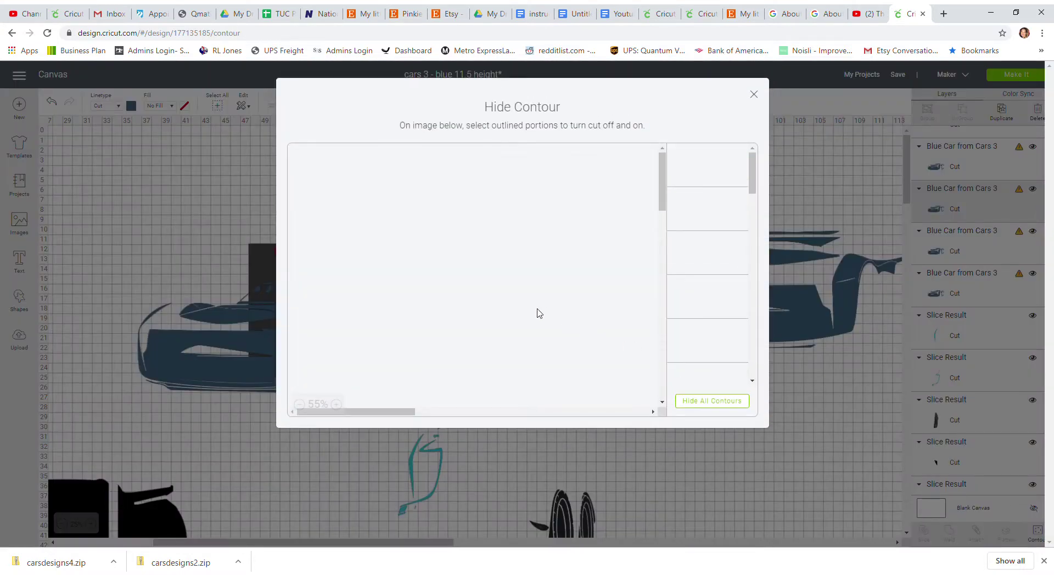
left_click(736, 401)
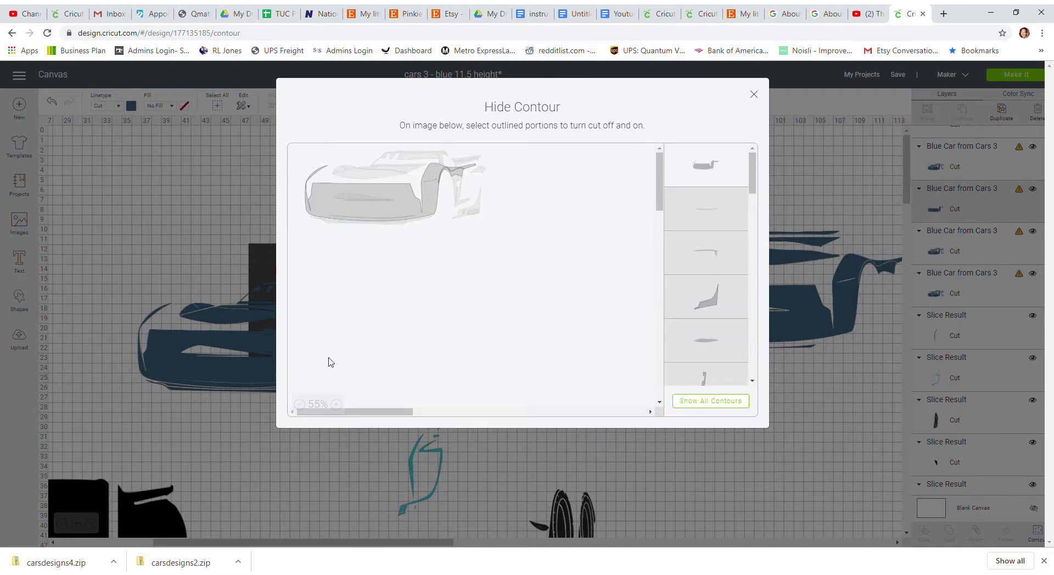
left_click(337, 405)
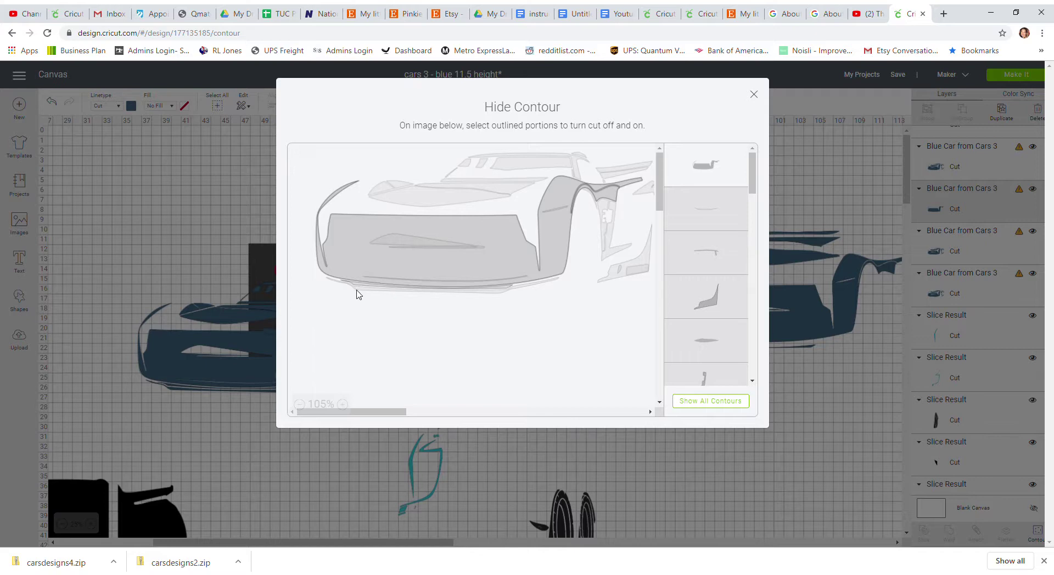
left_click(511, 255)
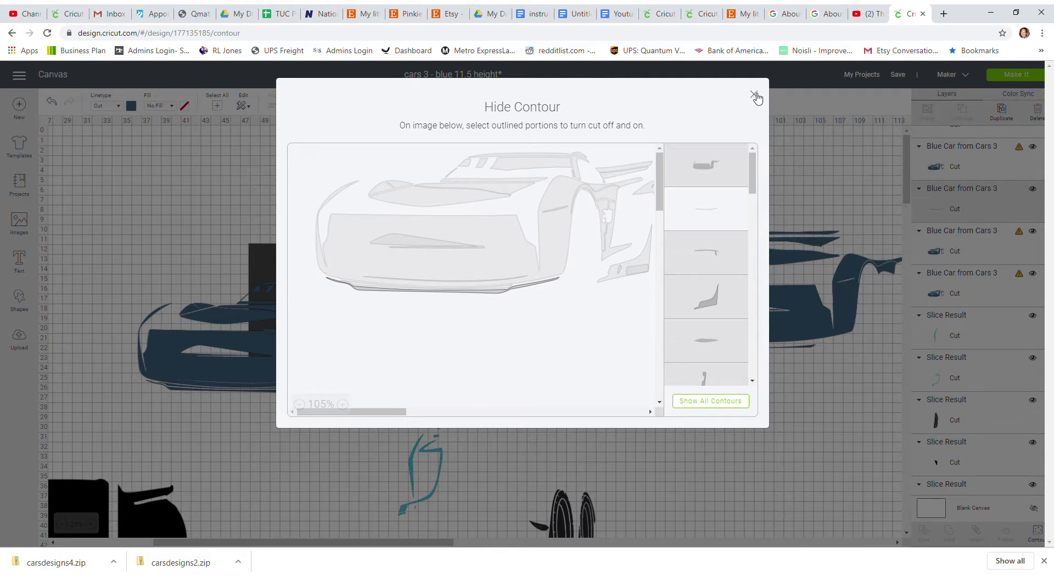
left_click(753, 94)
Move the overlapping car copy off the stack and place the wide lower lip strip beneath the narrow strip in the reassembled car.
left_click_drag(387, 375, 320, 315)
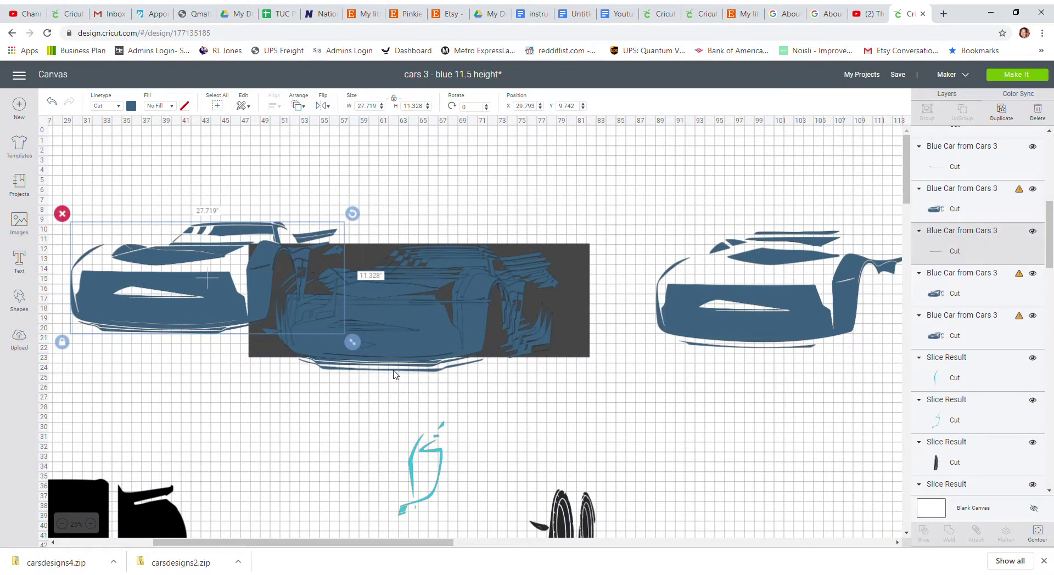
left_click_drag(395, 371, 758, 358)
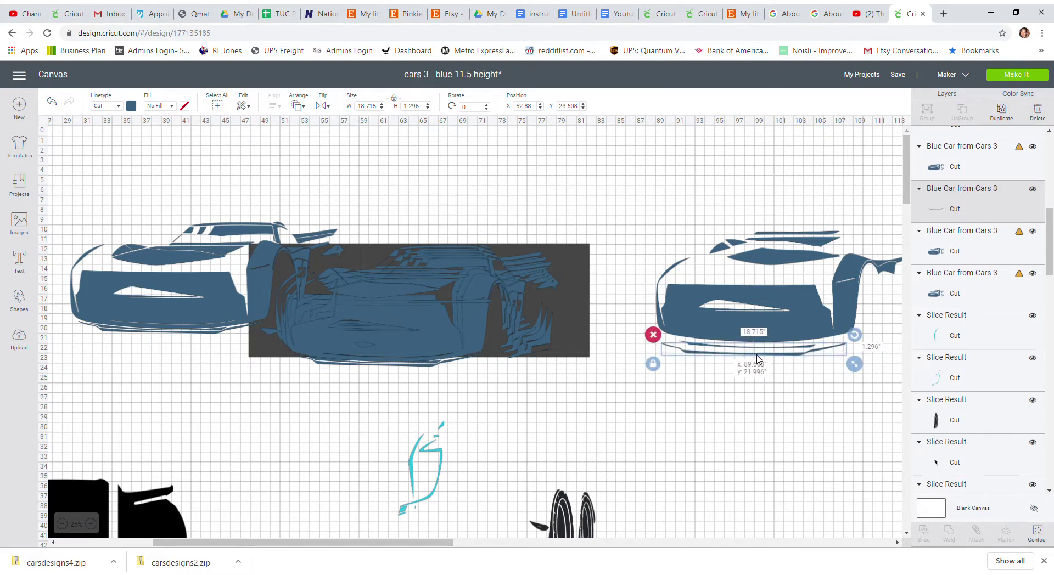
left_click_drag(755, 358, 756, 358)
Isolate the thin slanted windshield-pillar line on the full car copy beside the stack, and place it above the reassembled car's upper strips.
left_click_drag(174, 295, 315, 236)
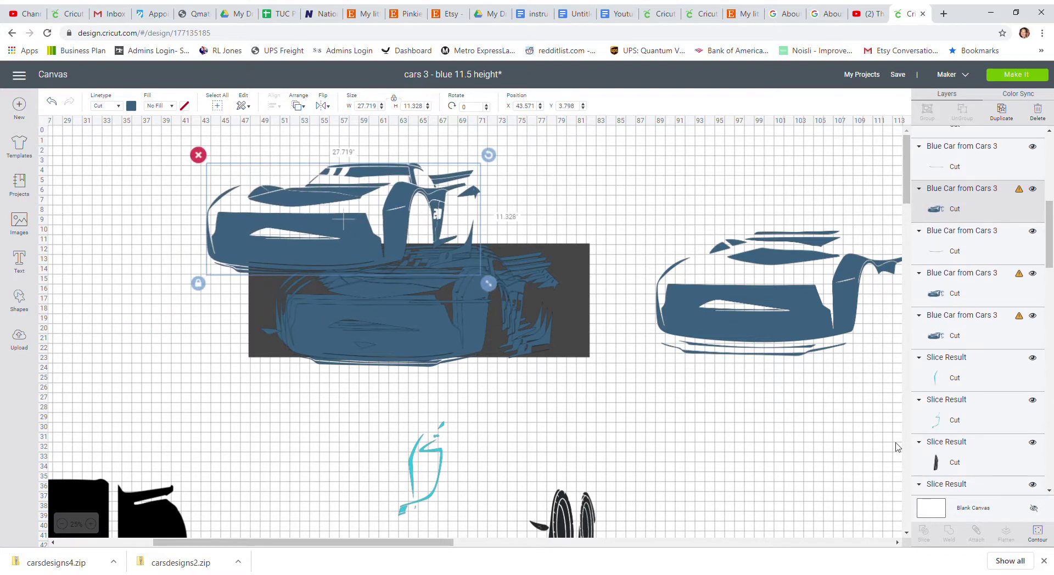
left_click(1038, 531)
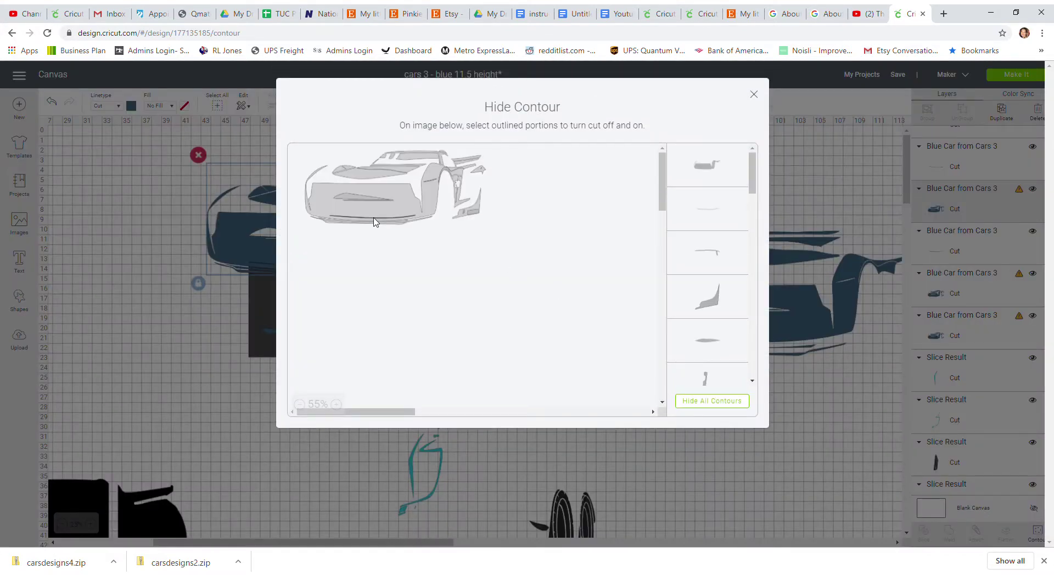
left_click(336, 405)
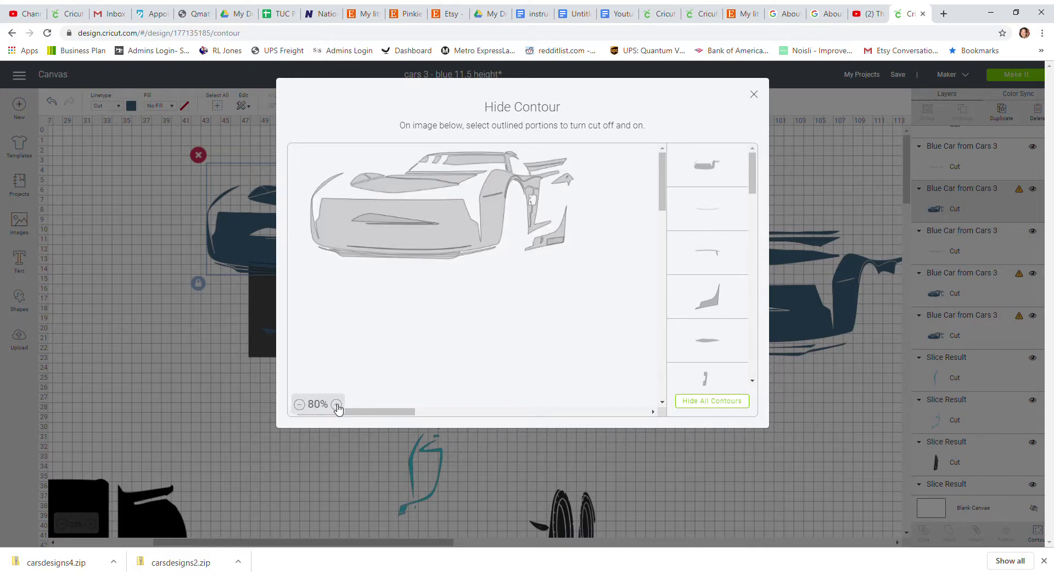
left_click(336, 405)
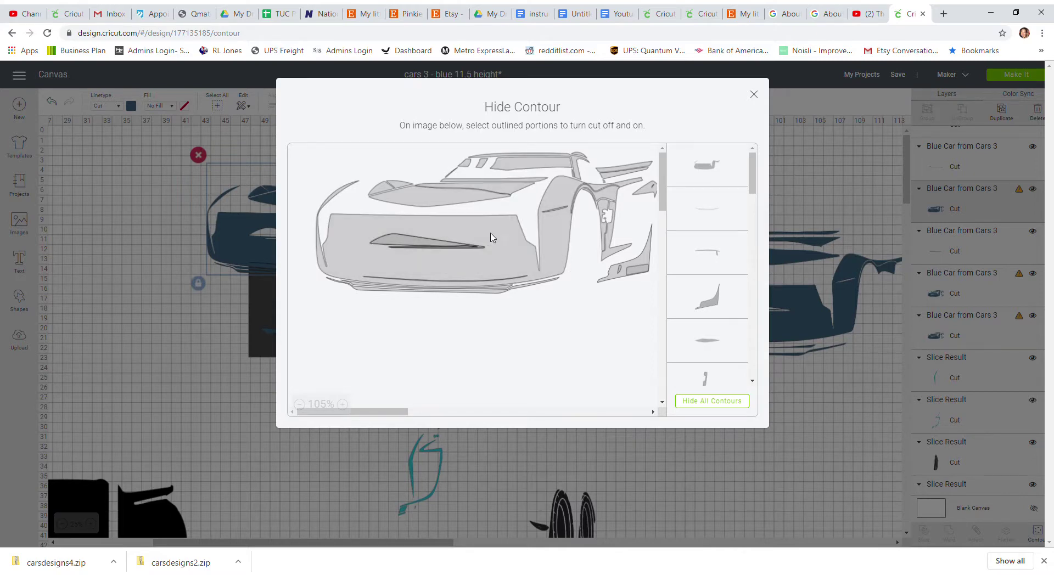
left_click(698, 401)
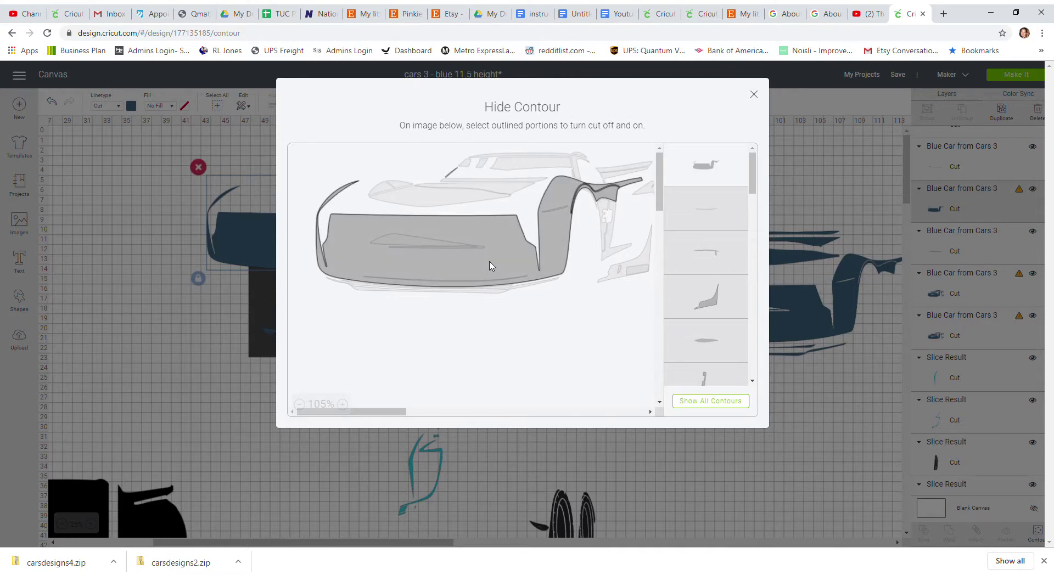
left_click(515, 231)
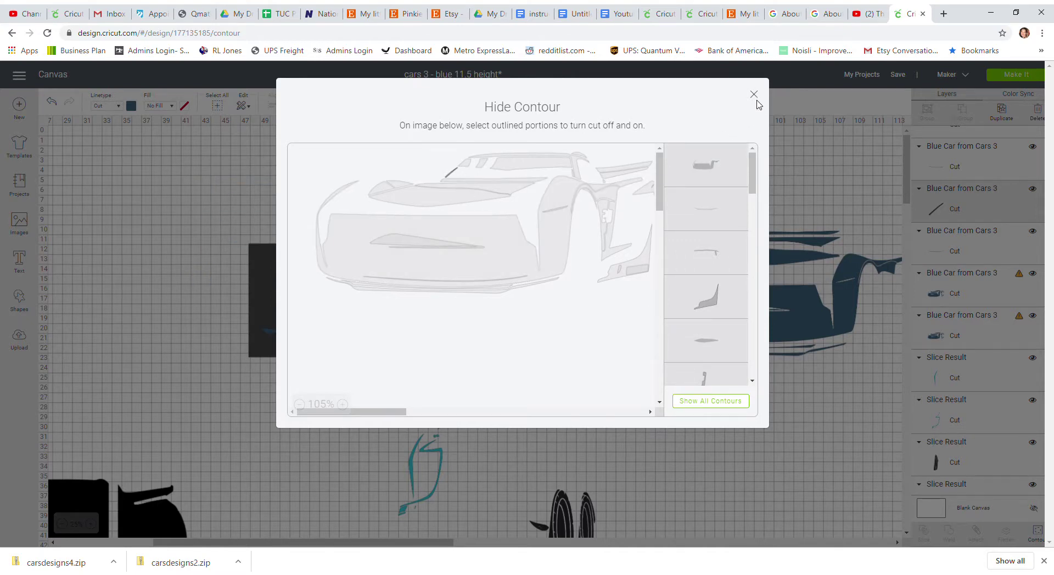
left_click(755, 97)
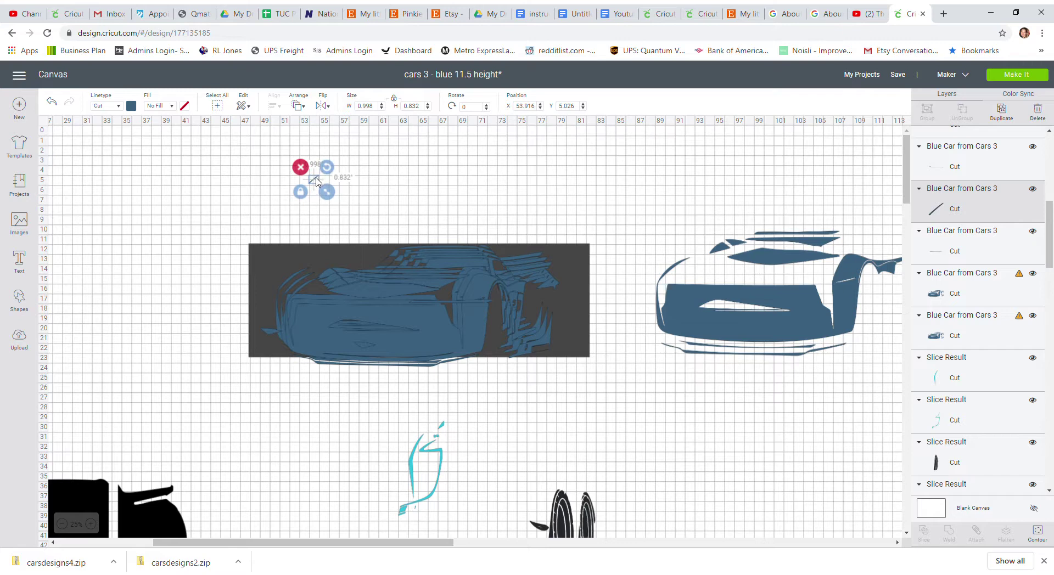
left_click_drag(316, 182, 770, 222)
Hide all contours of the next stacked car copy, including the bumper body, except the small front piece of the windshield.
left_click(396, 328)
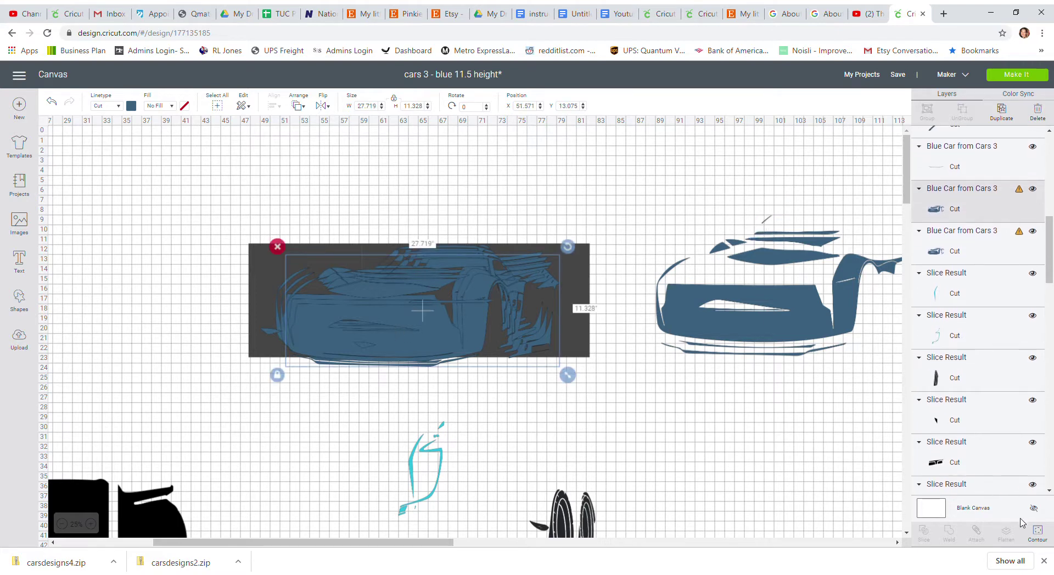
left_click(1038, 531)
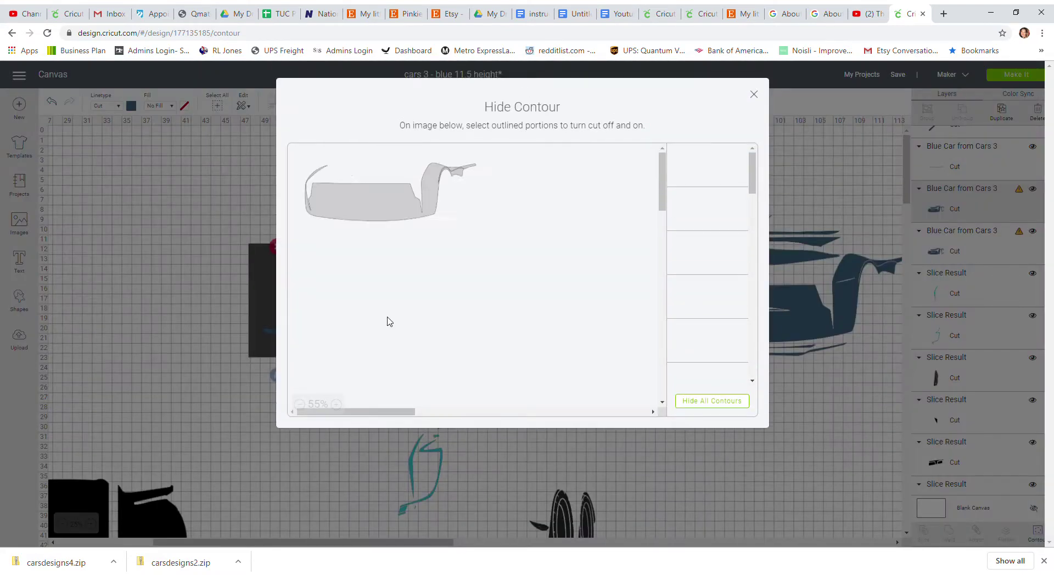
left_click(340, 404)
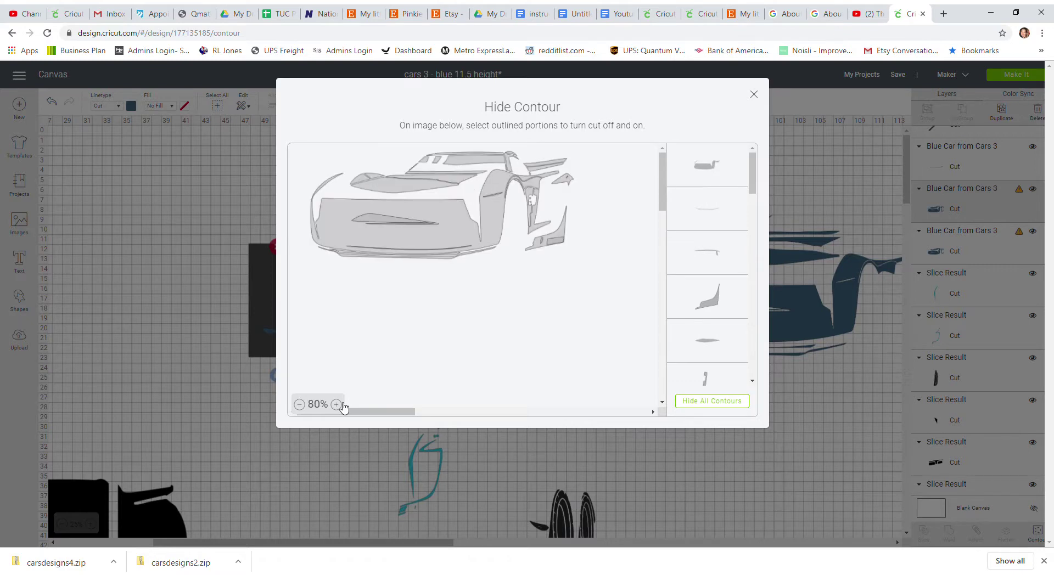
left_click(339, 404)
left_click(712, 402)
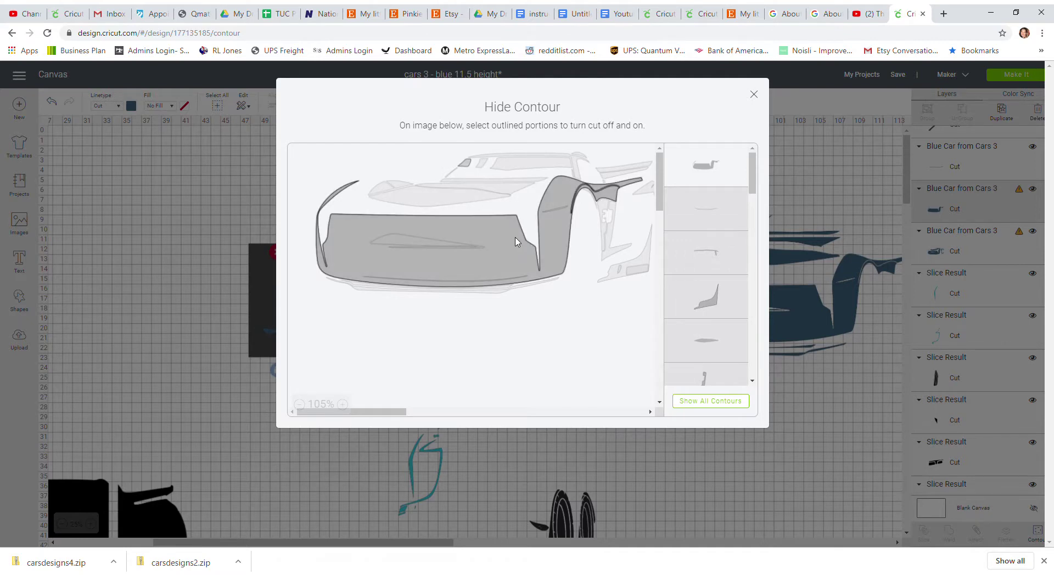
left_click(755, 98)
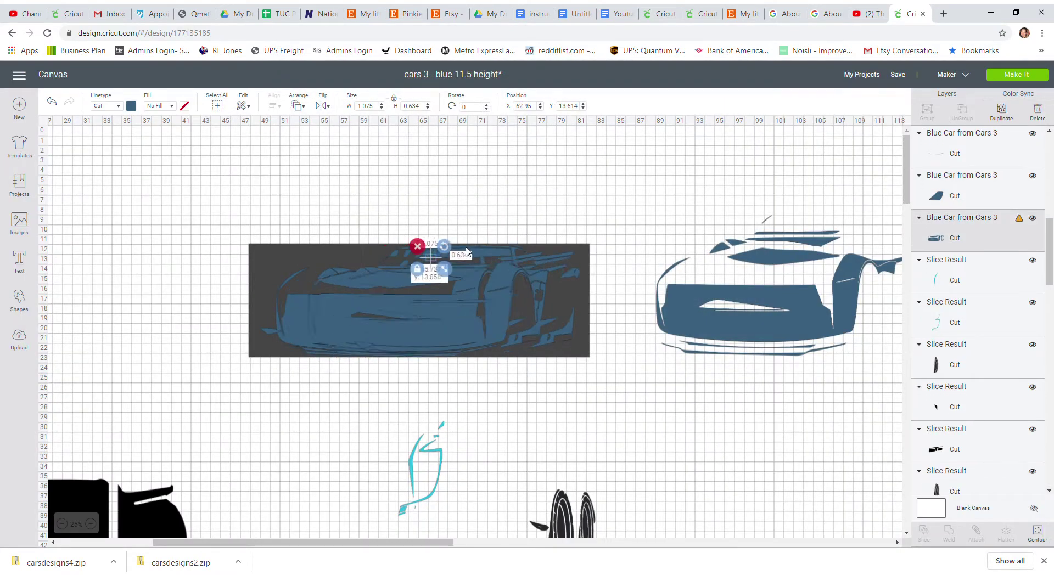
Move the two covering car copies aside and place the small windshield piece beside the slanted line in the reassembled car.
left_click_drag(402, 261, 383, 308)
left_click_drag(396, 252, 209, 163)
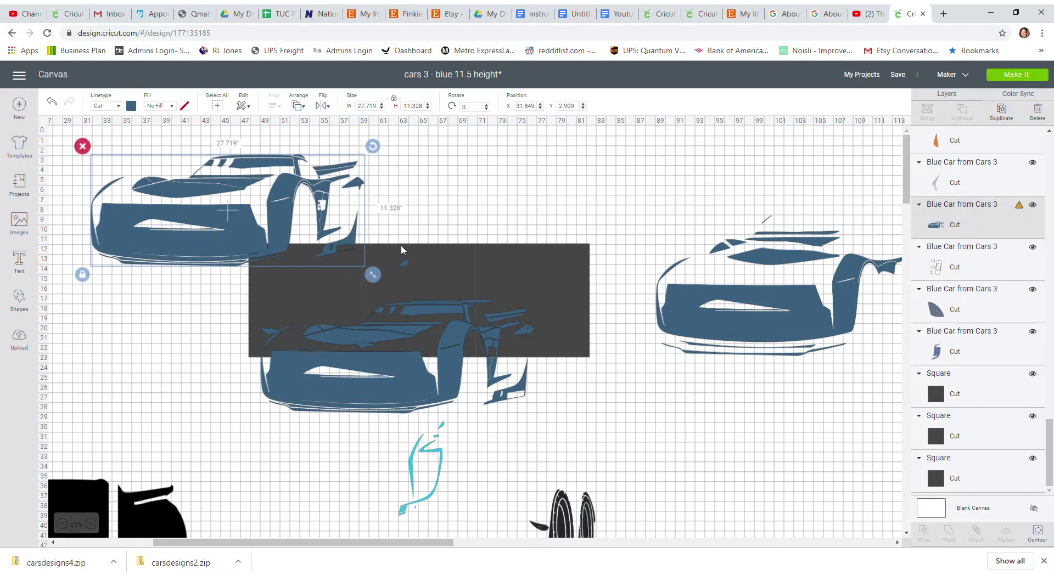
left_click_drag(404, 261, 777, 222)
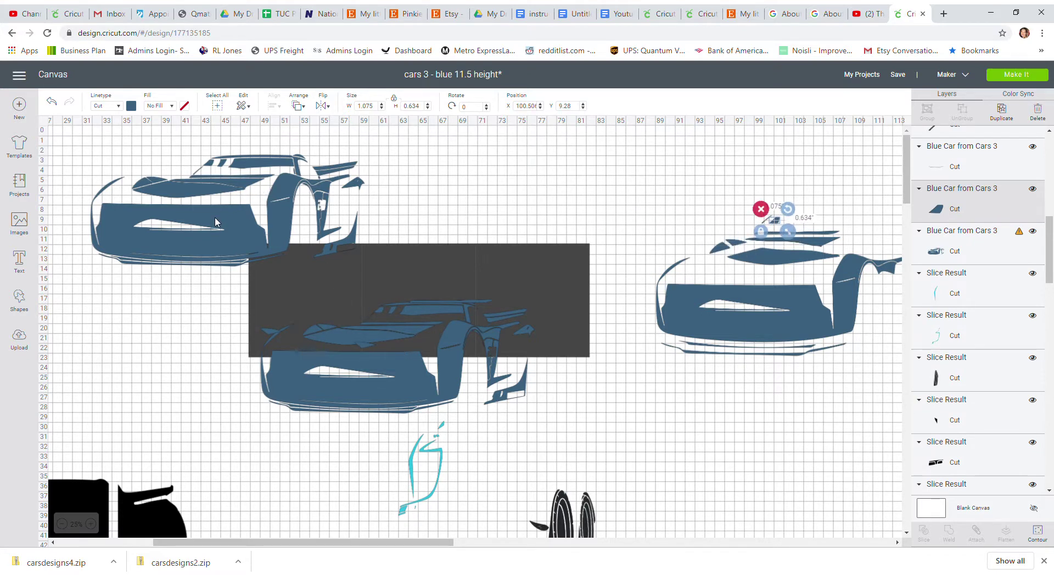
Move the clear full car copy back over the dark rectangle and duplicate it several times.
left_click_drag(215, 221, 329, 305)
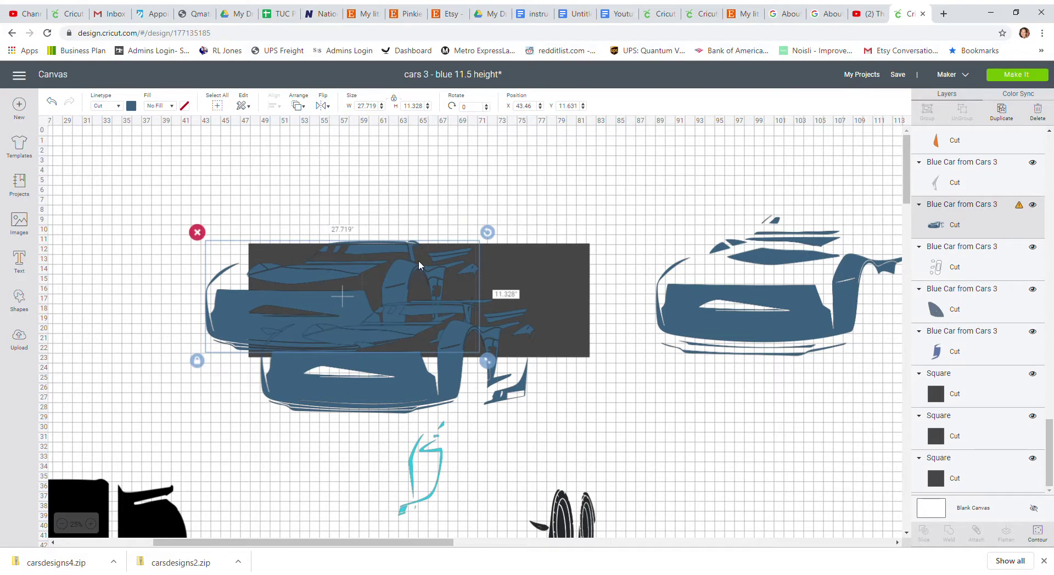
left_click(1009, 120)
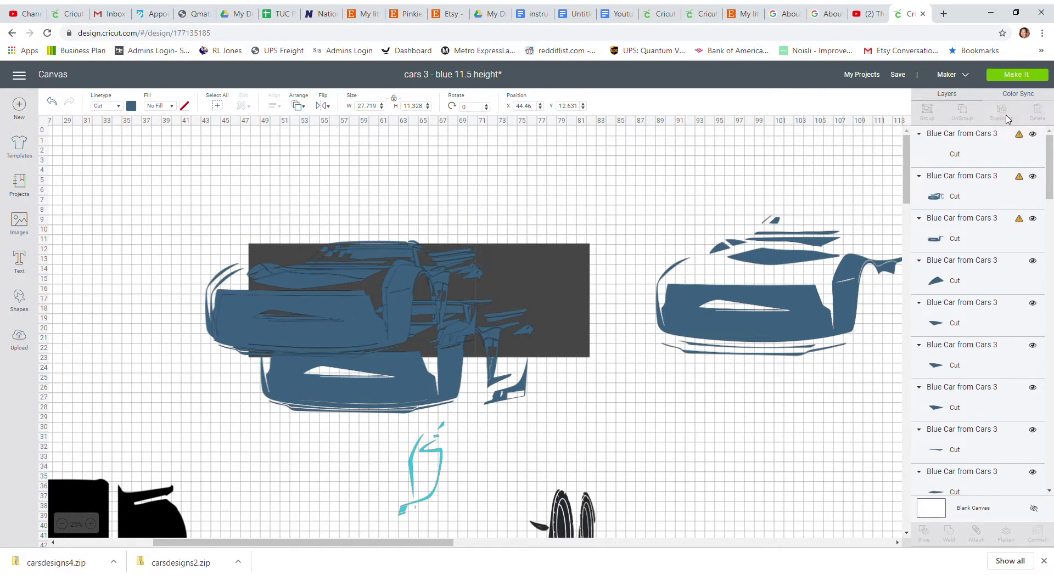
left_click(1009, 121)
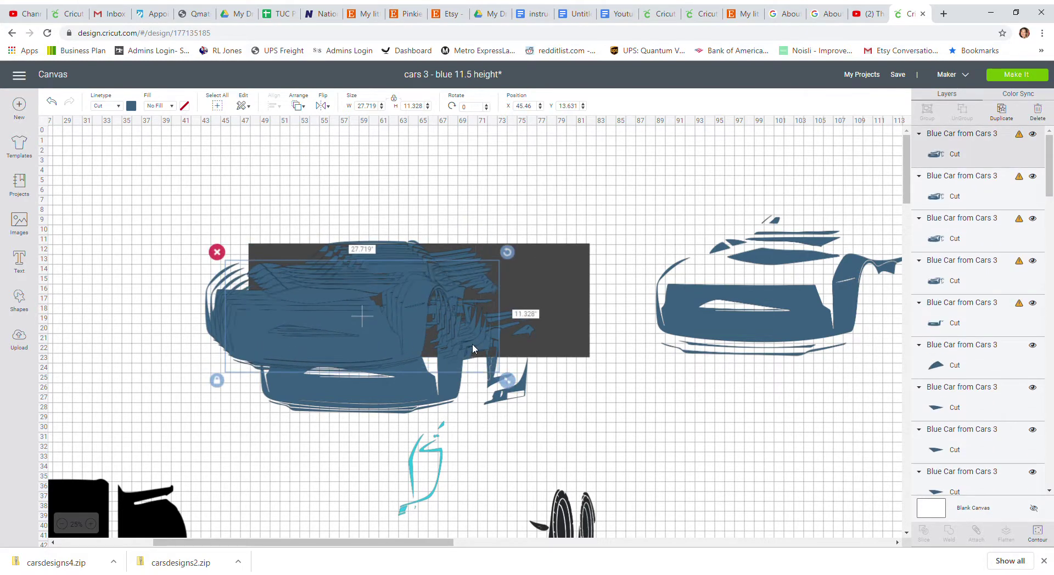
Isolate the small slanted windshield block on the topmost duplicate and place it beside the front windshield piece in the reassembled car.
left_click(1037, 533)
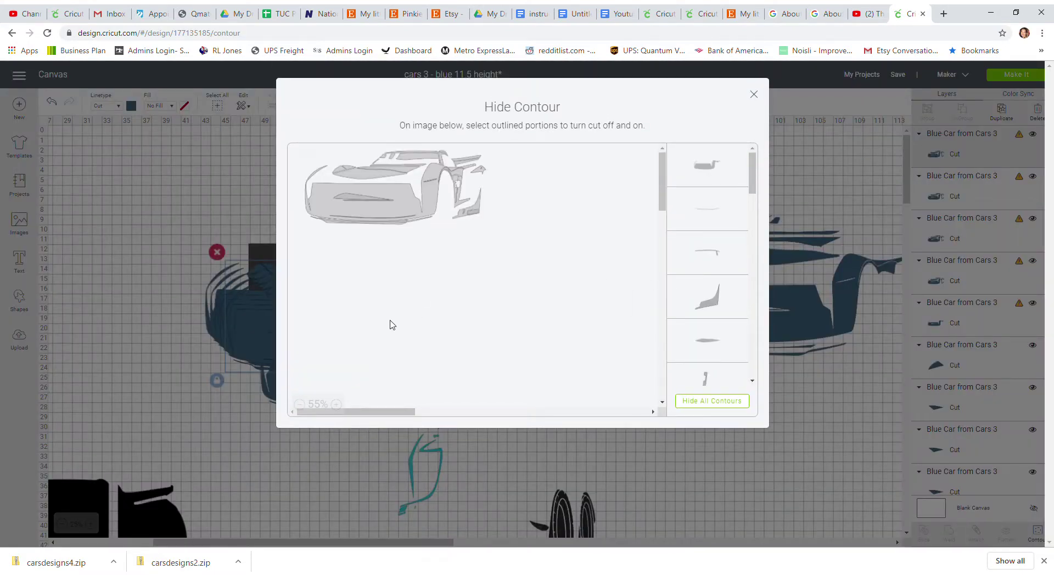
left_click(700, 402)
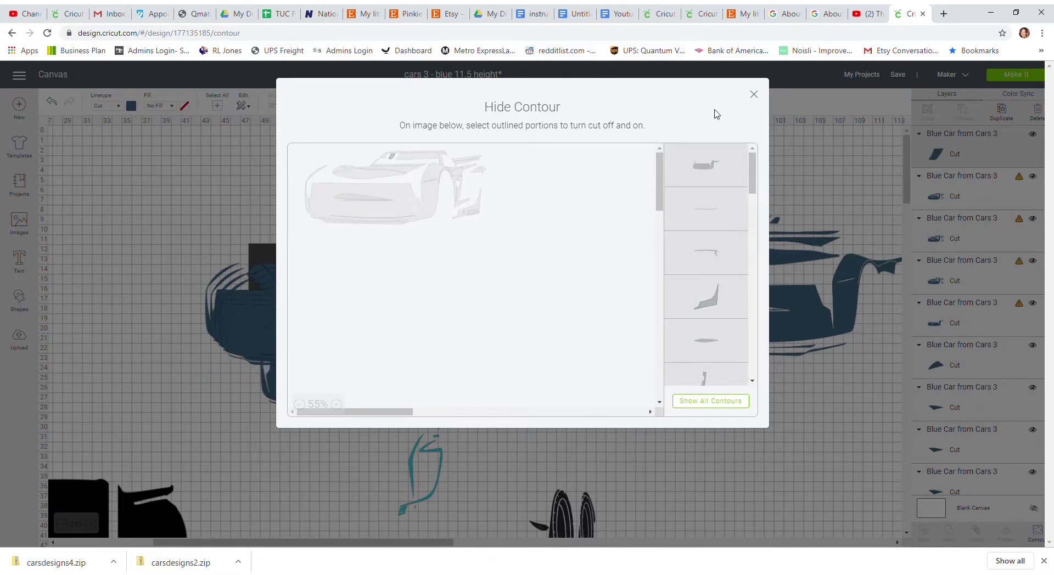
left_click(754, 95)
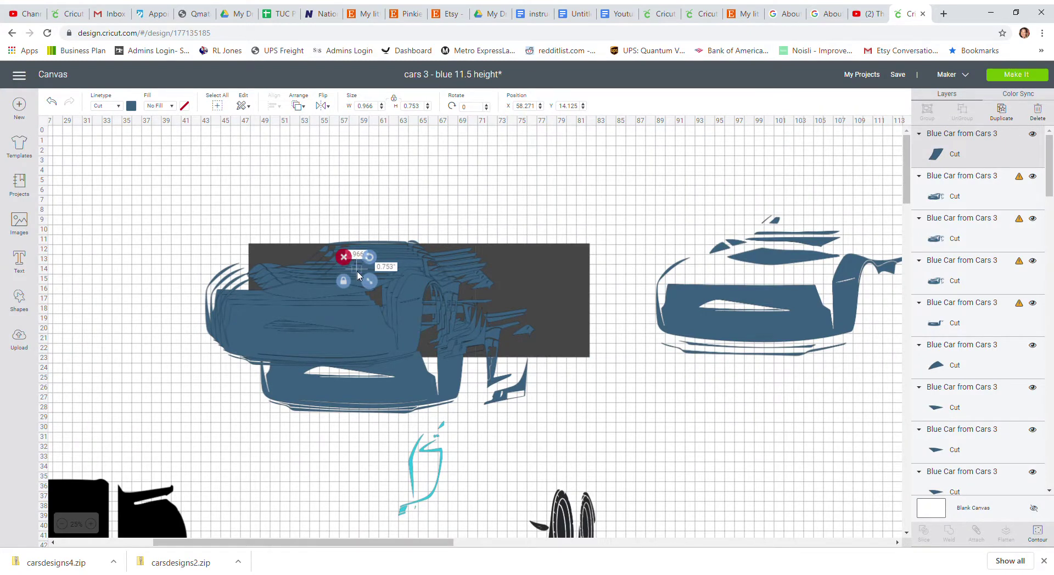
left_click_drag(362, 262, 638, 231)
left_click_drag(776, 218, 802, 229)
Isolate the long windshield pane on the next stacked car copy and place it behind the small slanted blocks in the reassembled car.
left_click(392, 325)
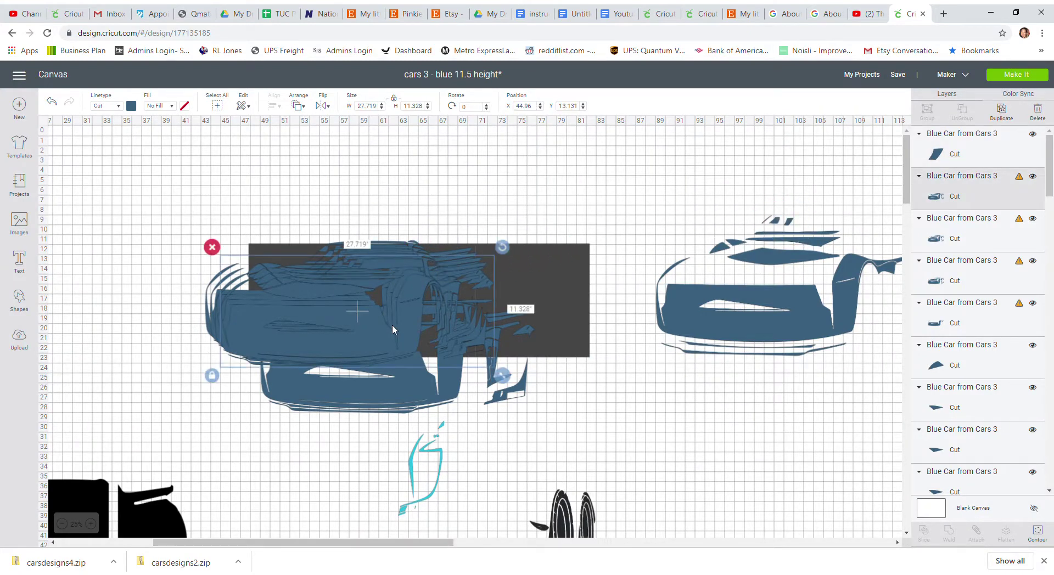
left_click(1046, 532)
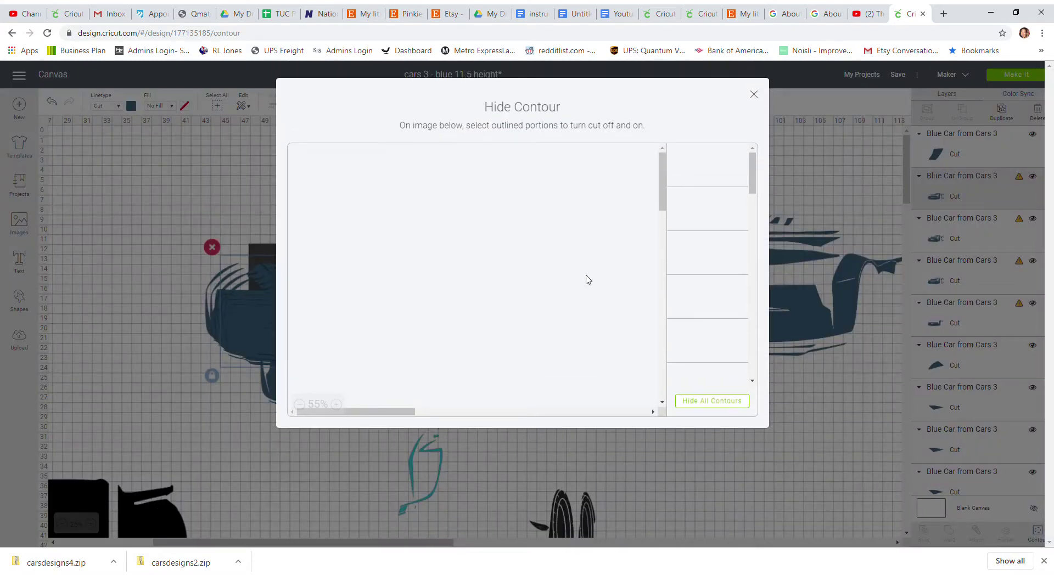
left_click(711, 400)
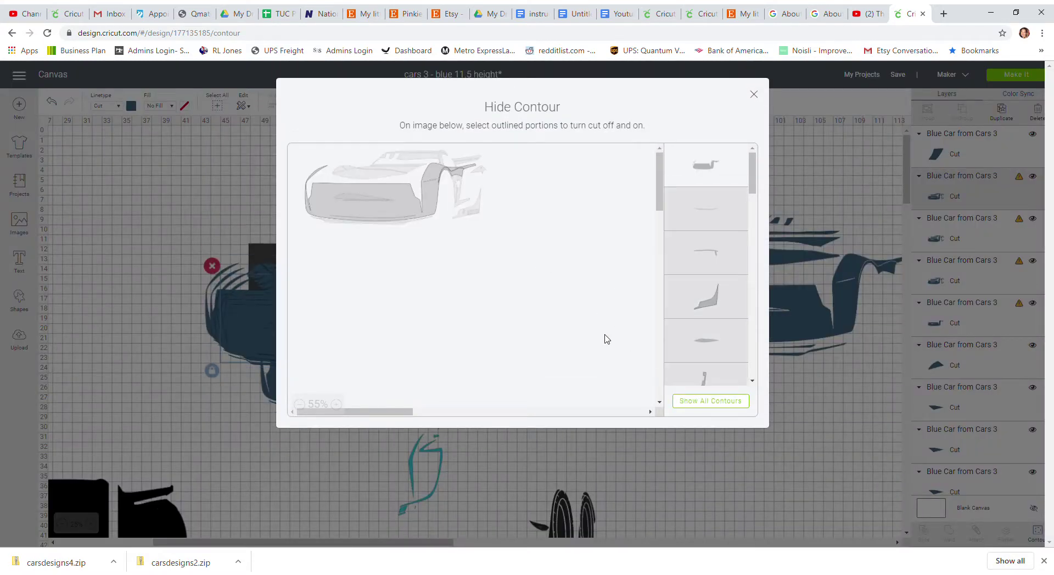
left_click(420, 158)
left_click(754, 94)
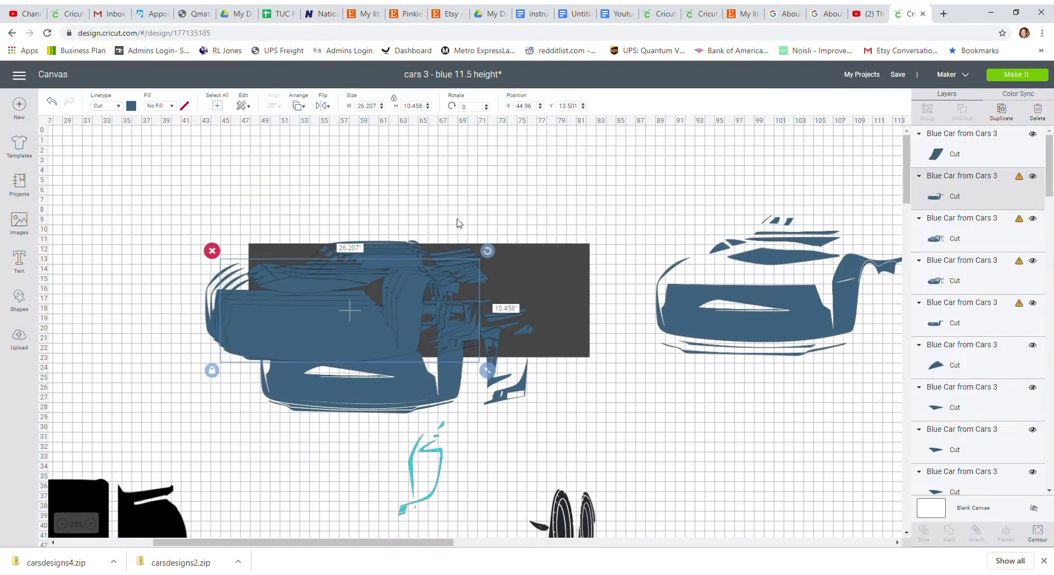
left_click_drag(391, 262, 495, 170)
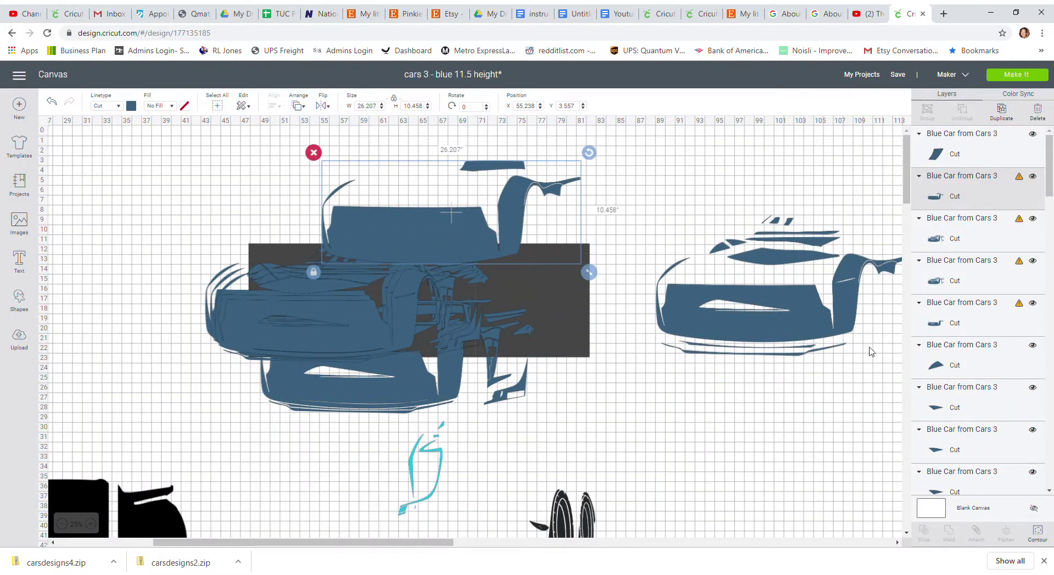
left_click(1038, 532)
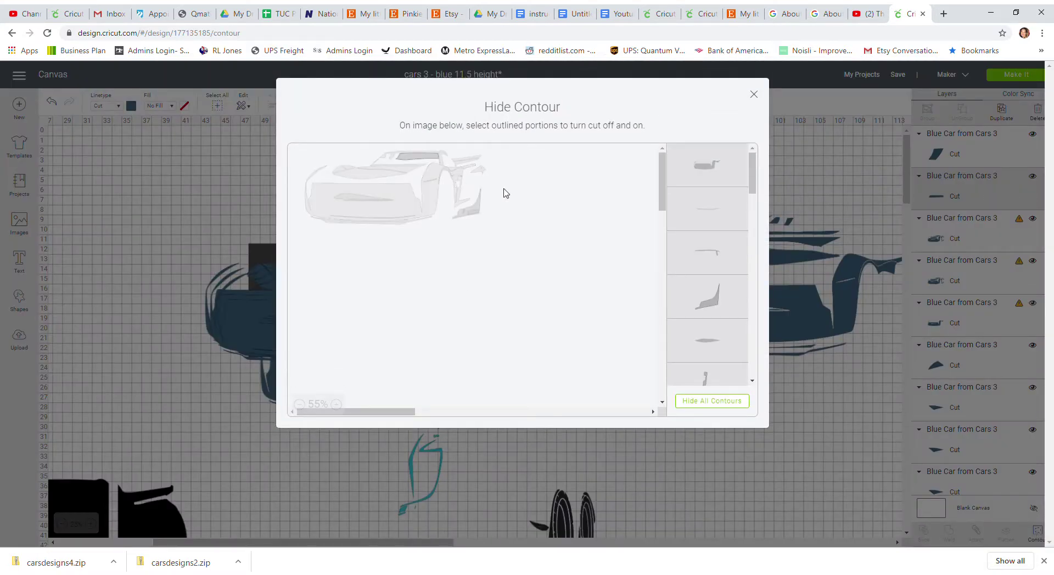
left_click(755, 95)
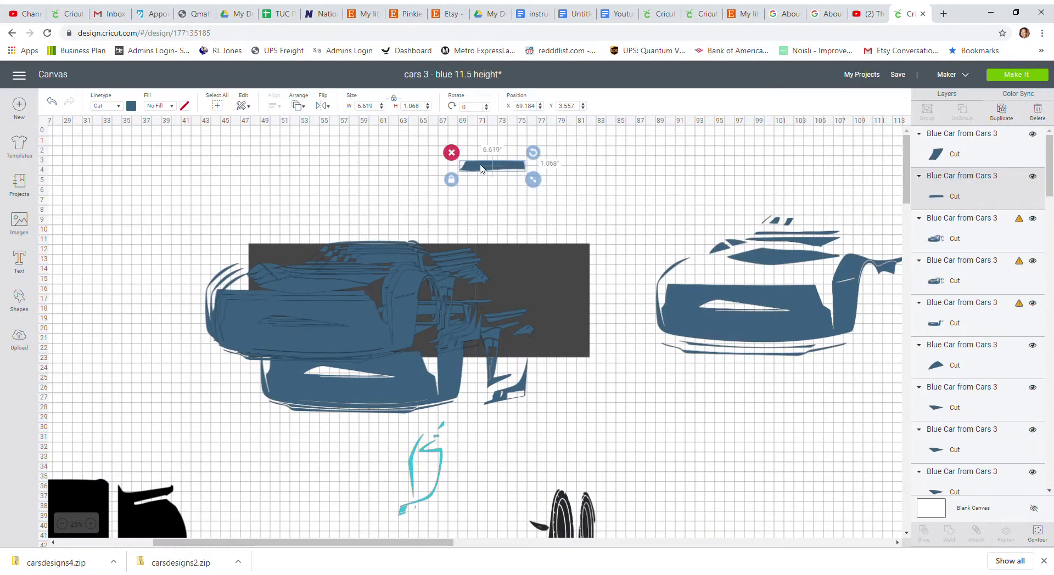
left_click_drag(481, 168, 818, 223)
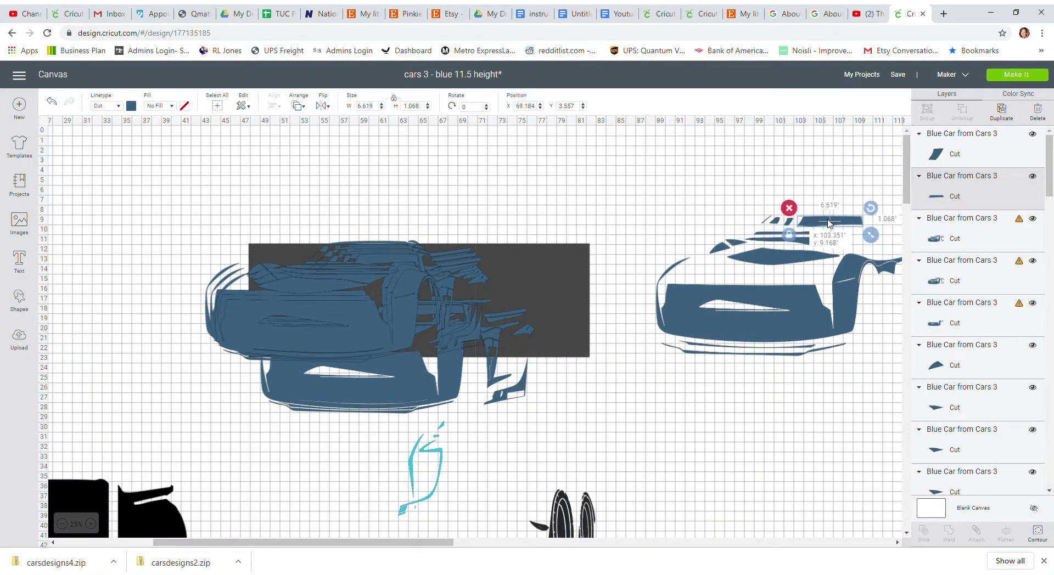
Isolate the thin roof and pillar outline on the next stacked car copy and place it around the windshield in the reassembled car.
left_click(341, 320)
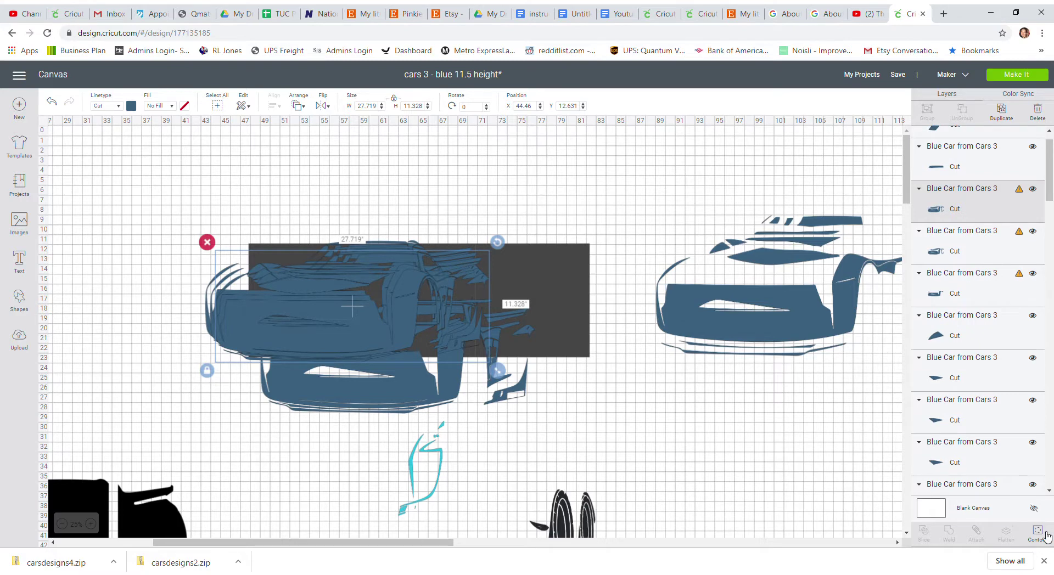
left_click(1038, 533)
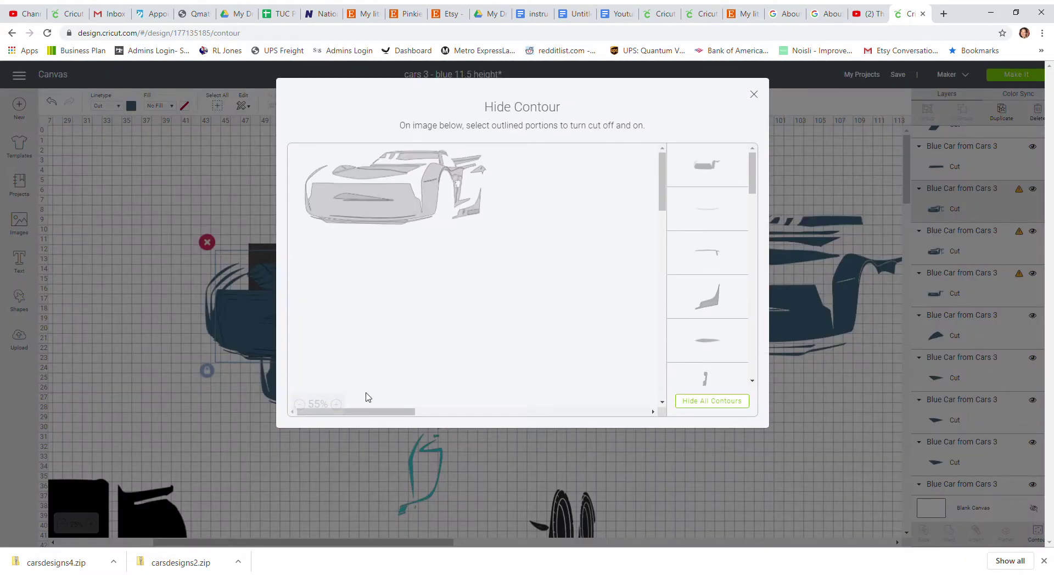
left_click(341, 405)
left_click(341, 405)
left_click(340, 405)
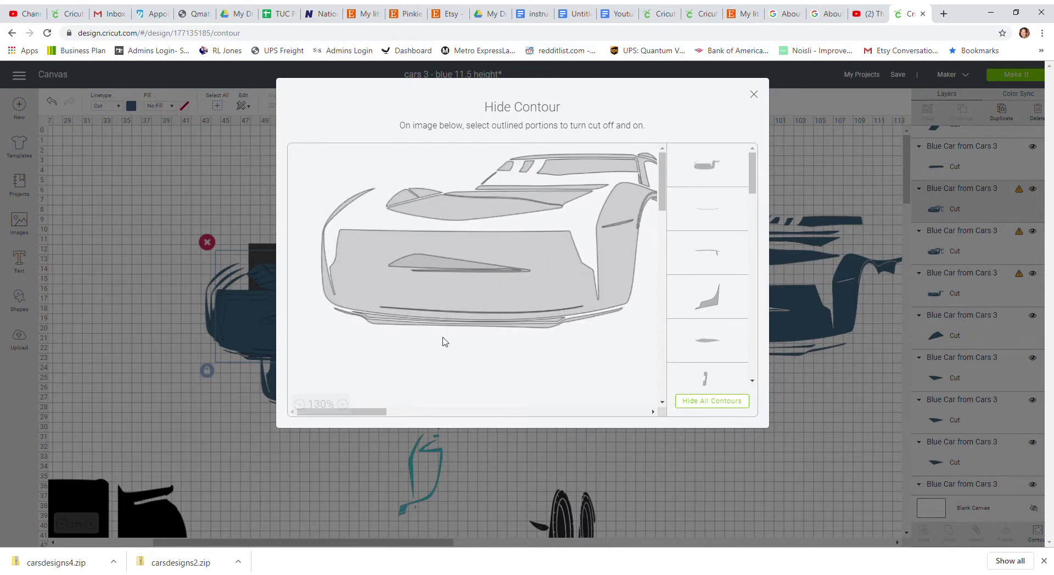
left_click_drag(377, 407, 394, 413)
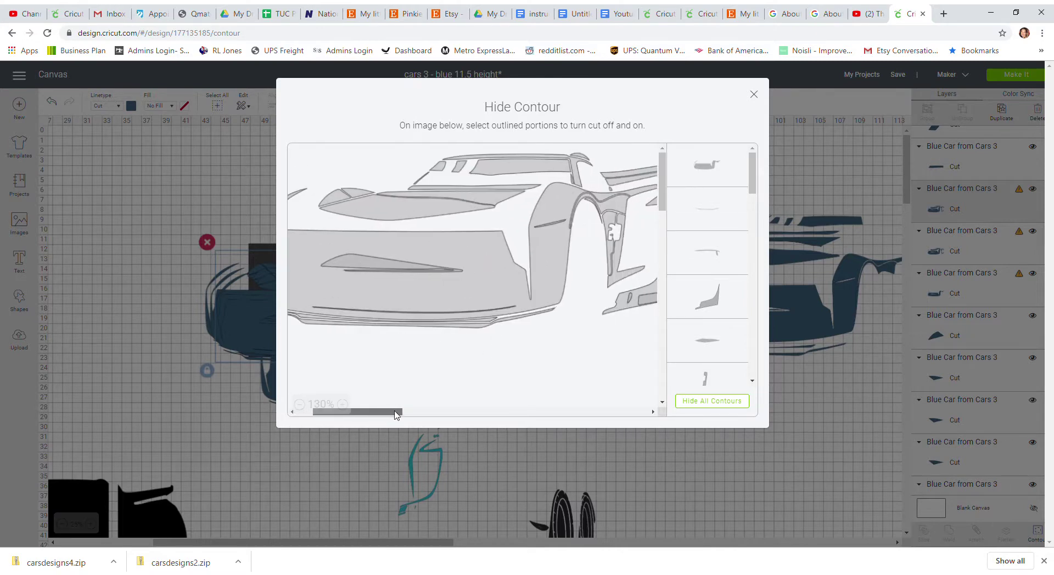
left_click(710, 401)
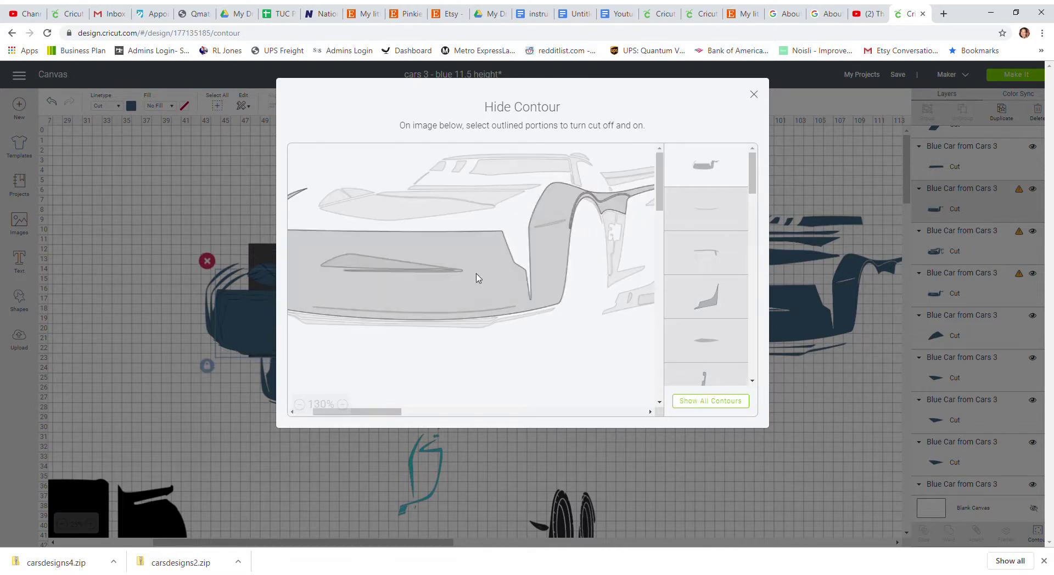
left_click(526, 160)
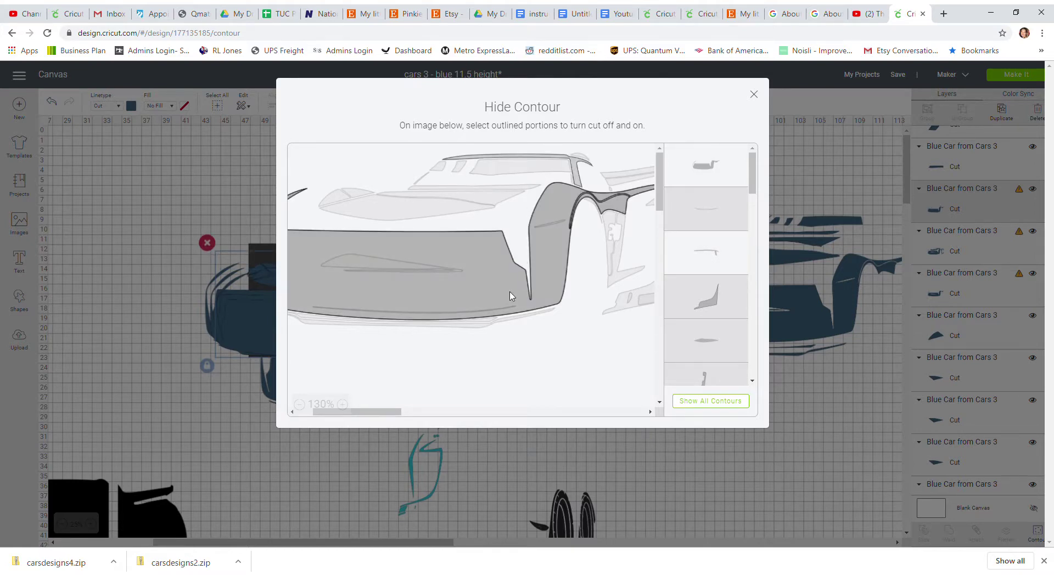
left_click(753, 96)
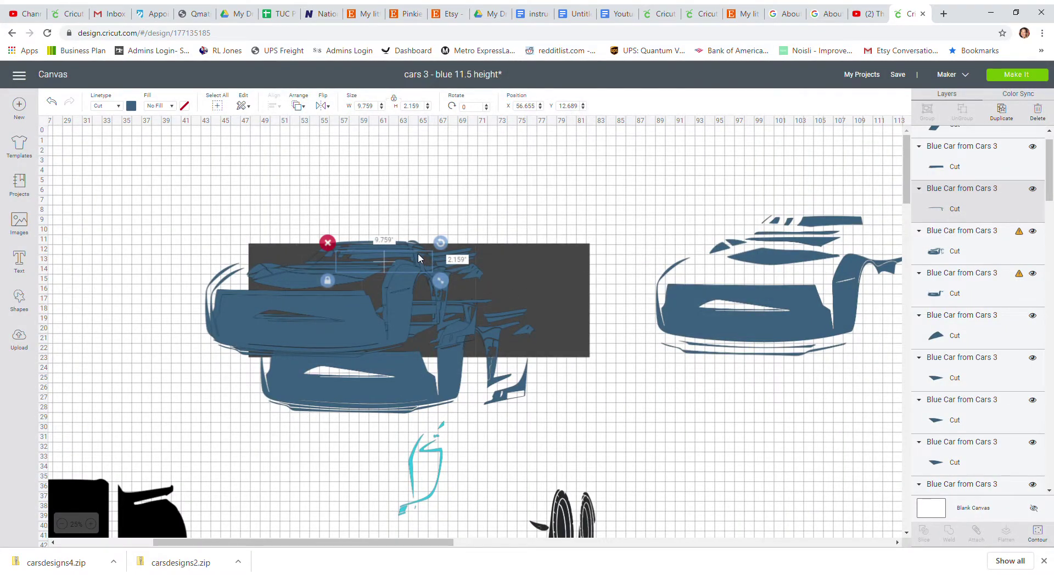
left_click_drag(419, 258, 867, 215)
Isolate the tiny upright sliver beside the windshield pillar on the next car copy and place it by the pillar in the reassembled car.
left_click(371, 314)
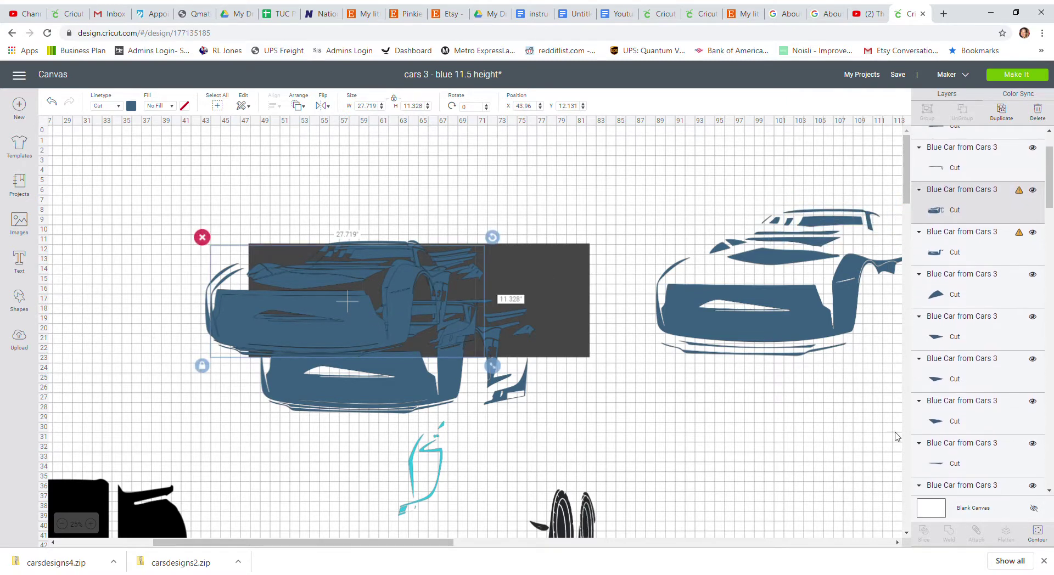
left_click(1038, 533)
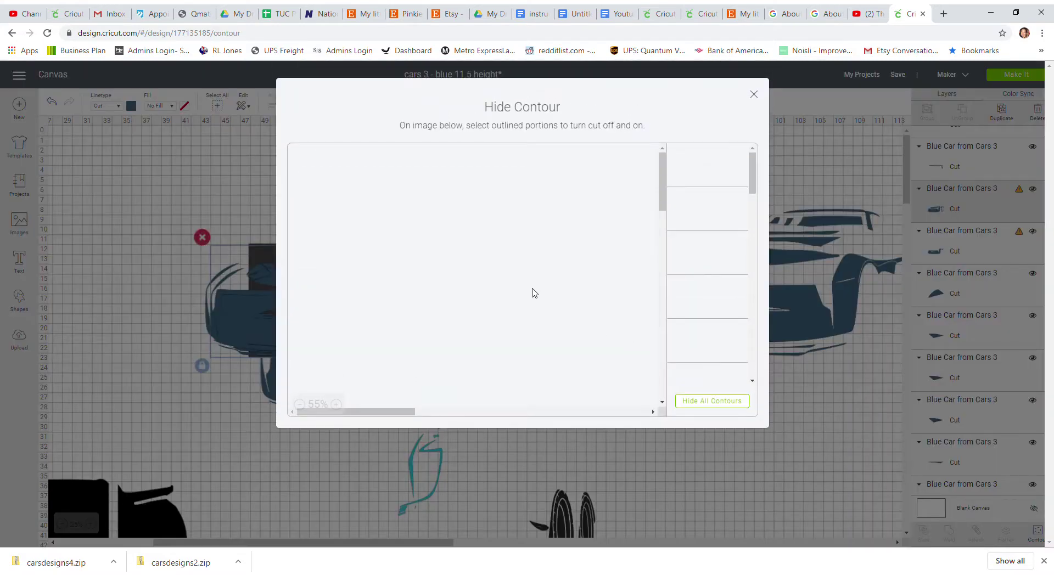
left_click(336, 405)
left_click(336, 404)
left_click(342, 404)
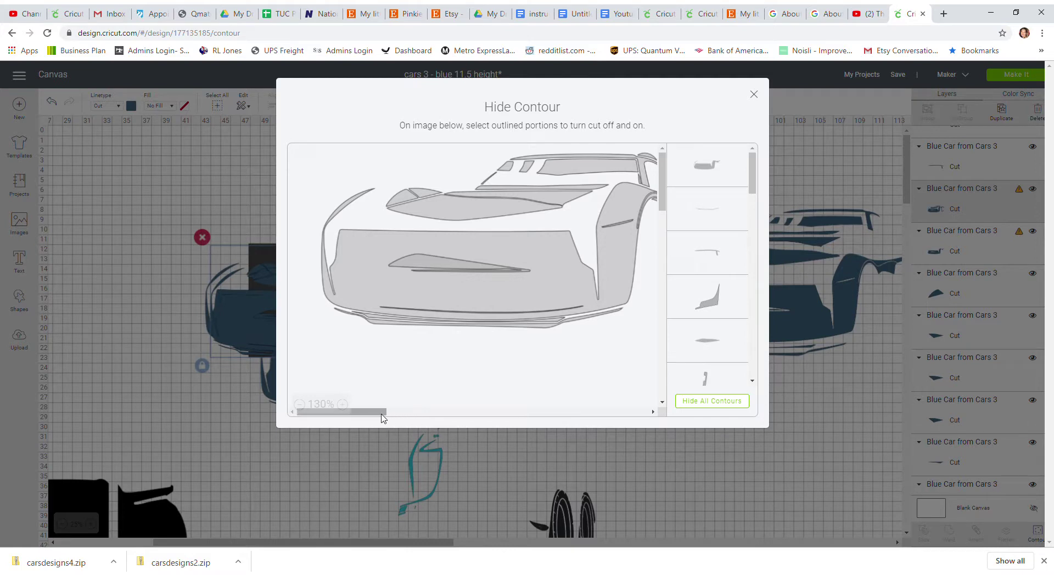
left_click_drag(379, 412, 409, 412)
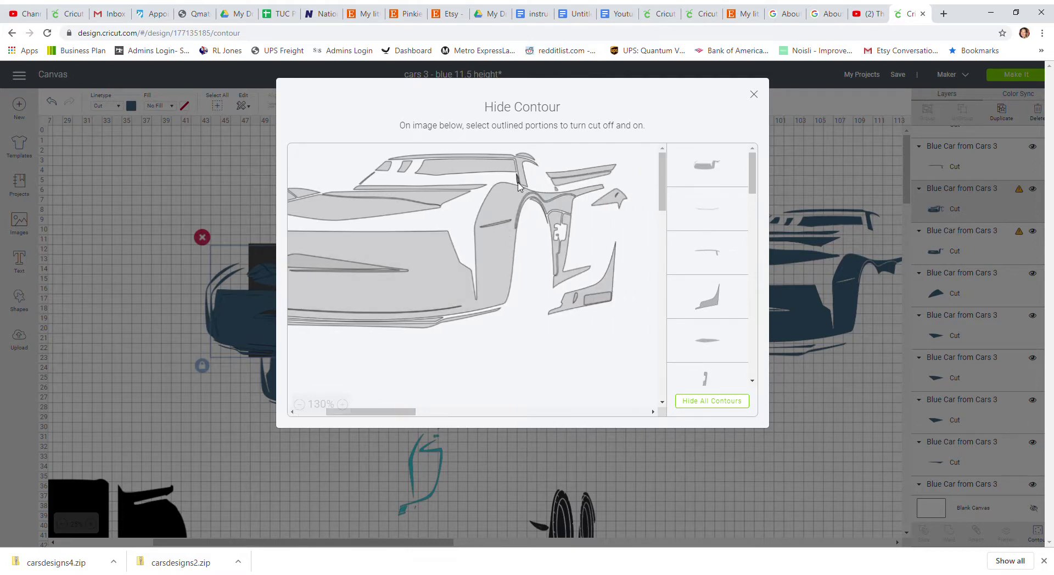
left_click(716, 402)
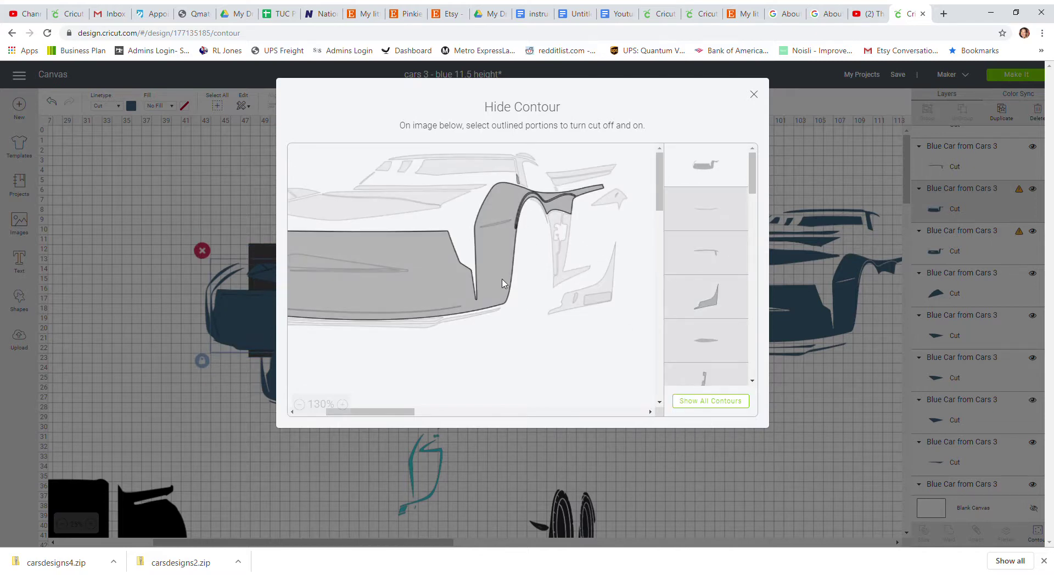
left_click(755, 96)
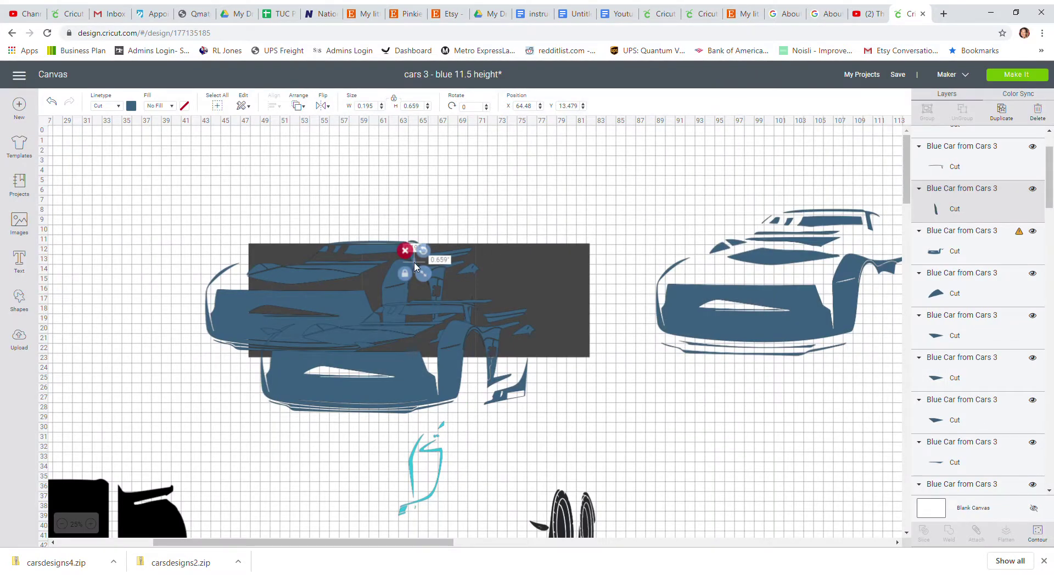
left_click_drag(418, 260, 554, 196)
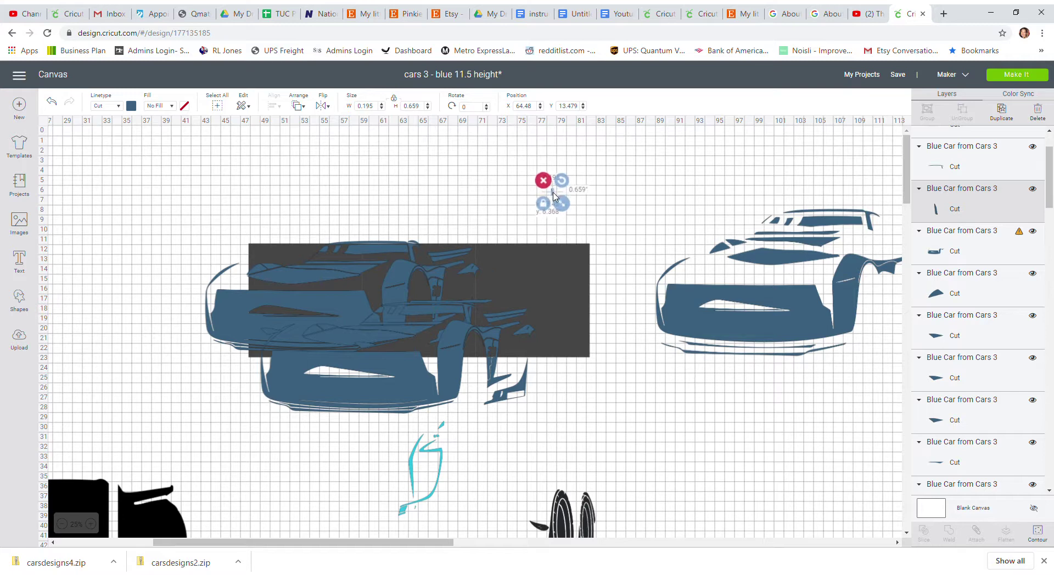
left_click_drag(553, 196, 853, 237)
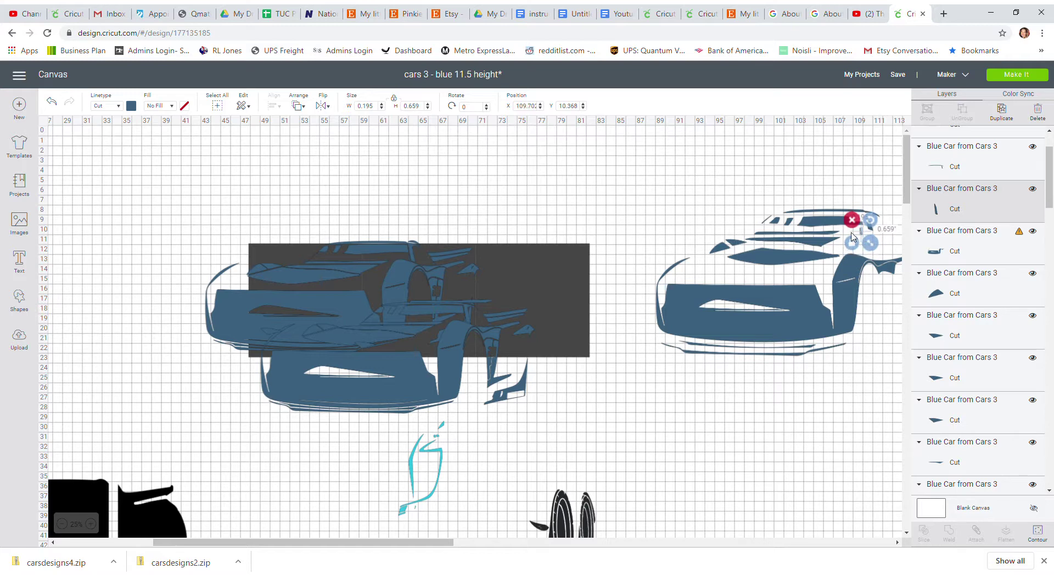
Move the lower full car copy up above the dark rectangle and duplicate it four times.
left_click_drag(380, 304, 266, 255)
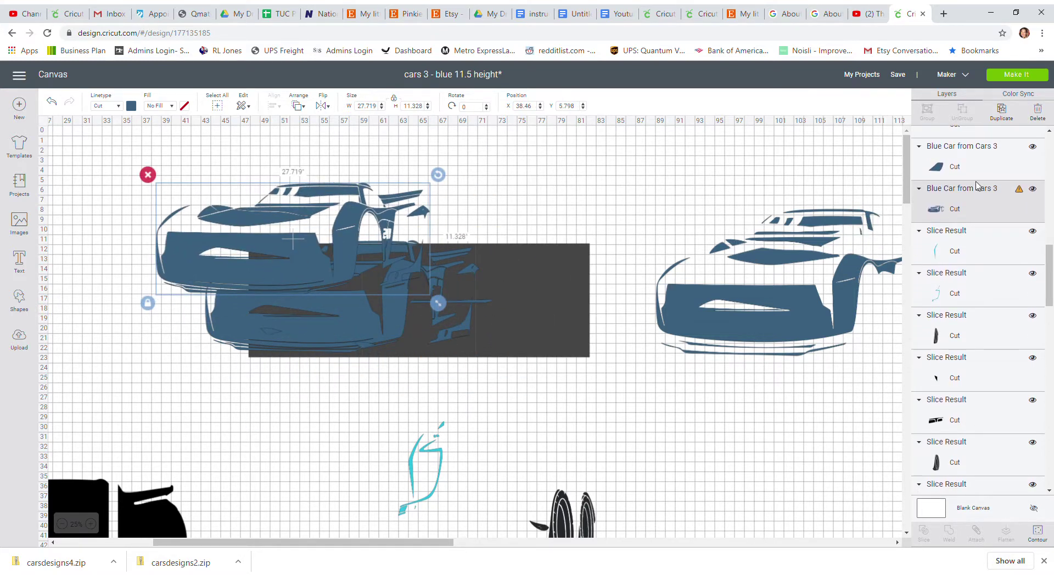
left_click(1002, 114)
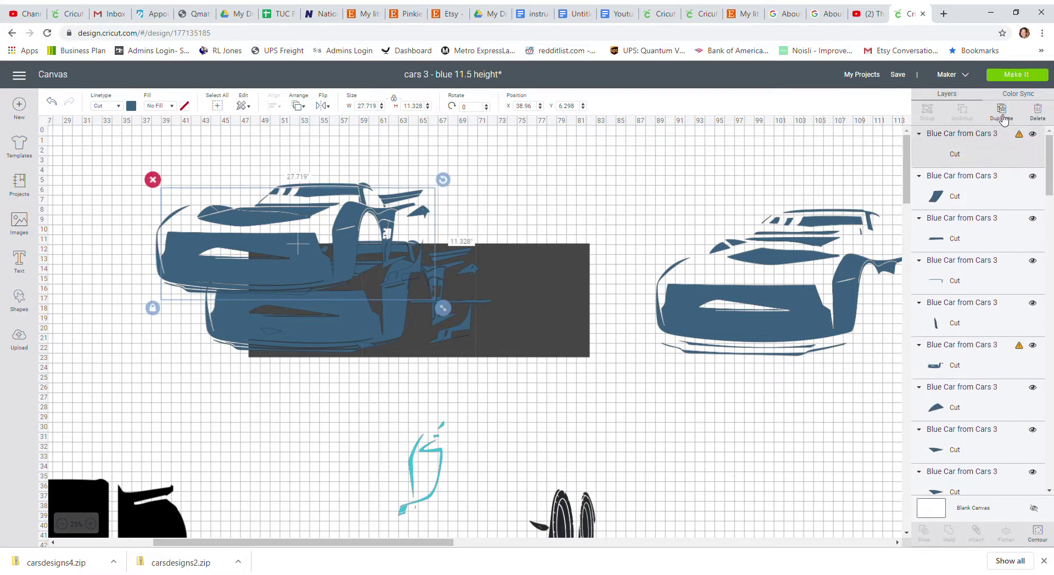
left_click(1002, 114)
left_click(1002, 114)
left_click(1002, 114)
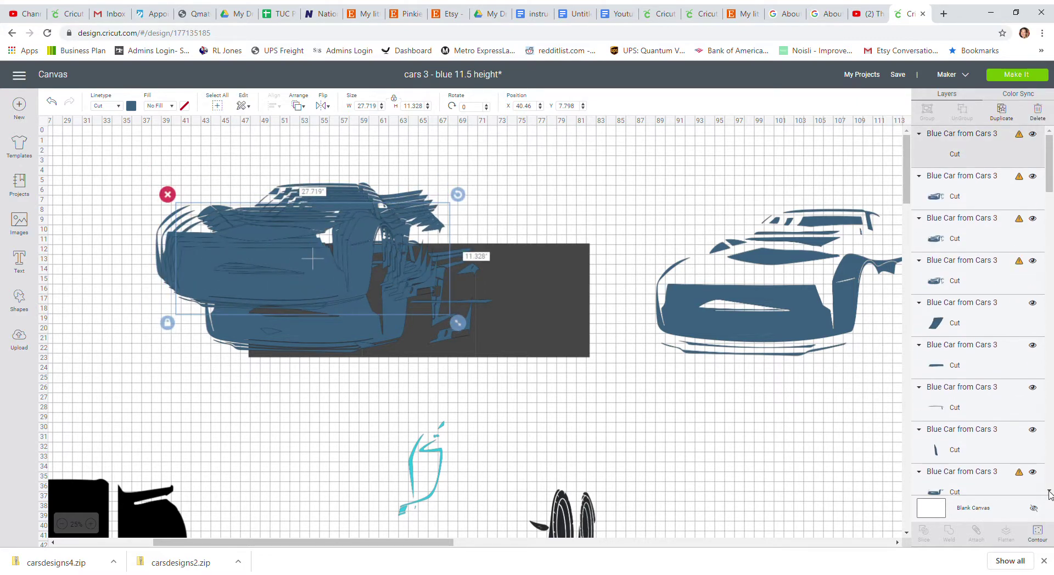
Isolate the small curved piece at the rear roof corner on the topmost duplicate and place it at the roof's end in the reassembled car.
left_click(1038, 532)
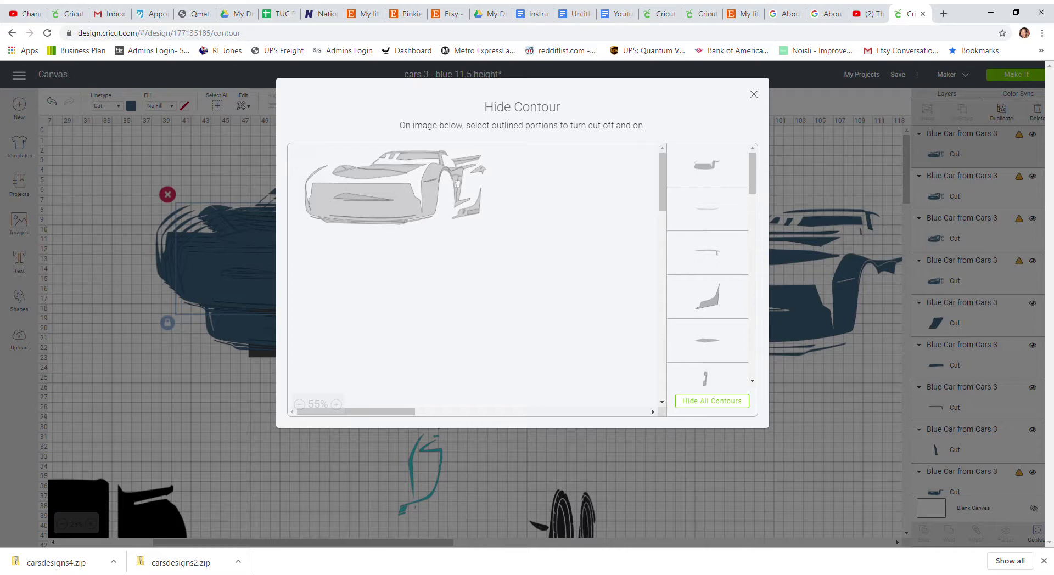
left_click(714, 402)
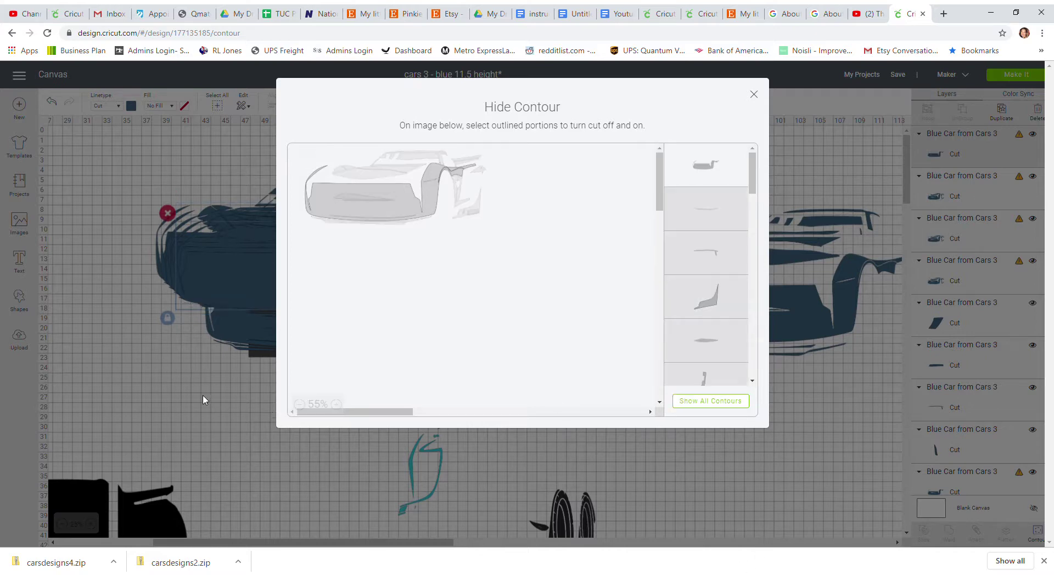
left_click(336, 405)
left_click(336, 404)
left_click(336, 404)
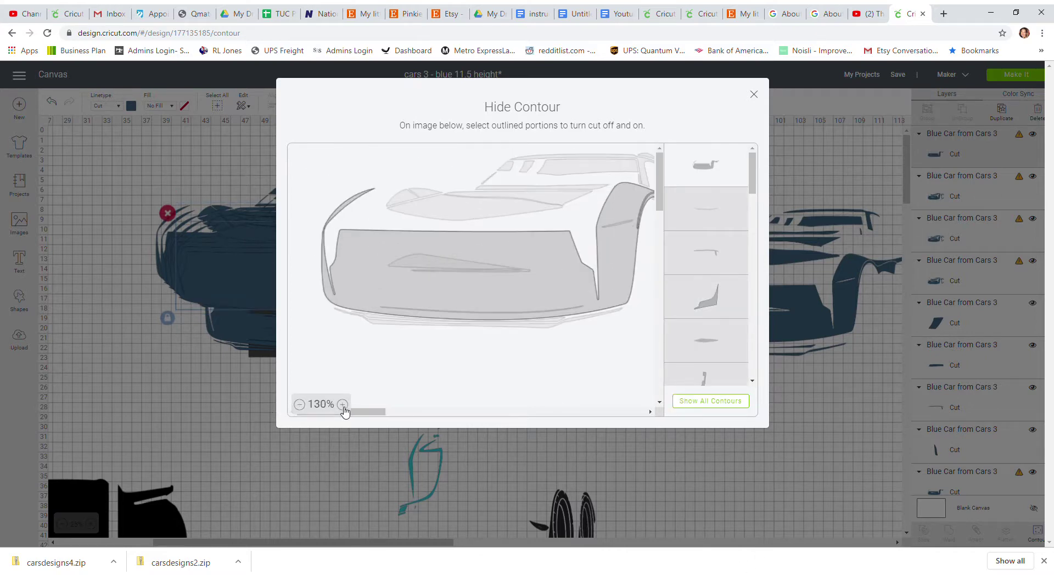
left_click_drag(369, 412, 413, 412)
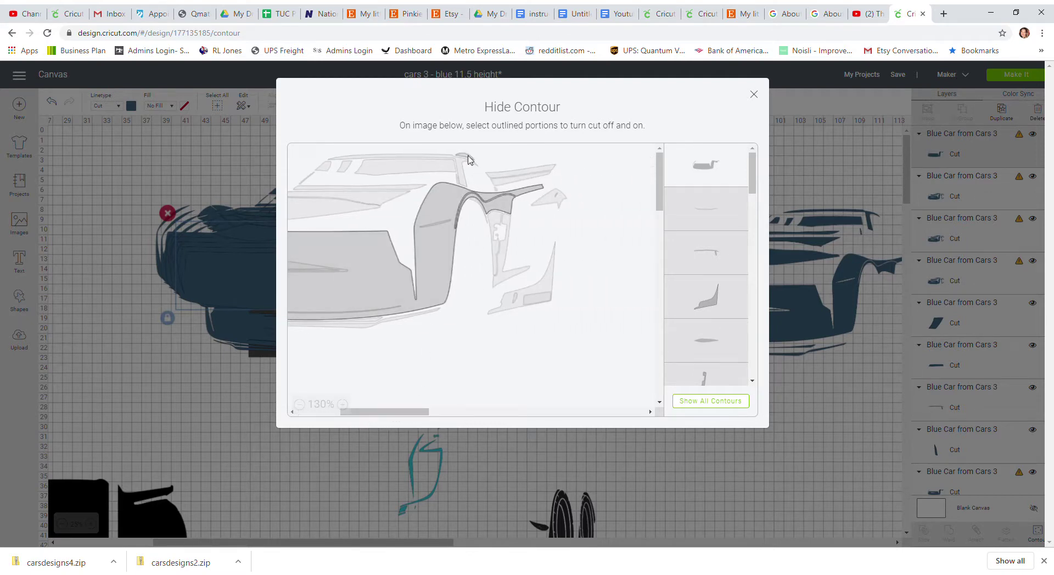
left_click(468, 157)
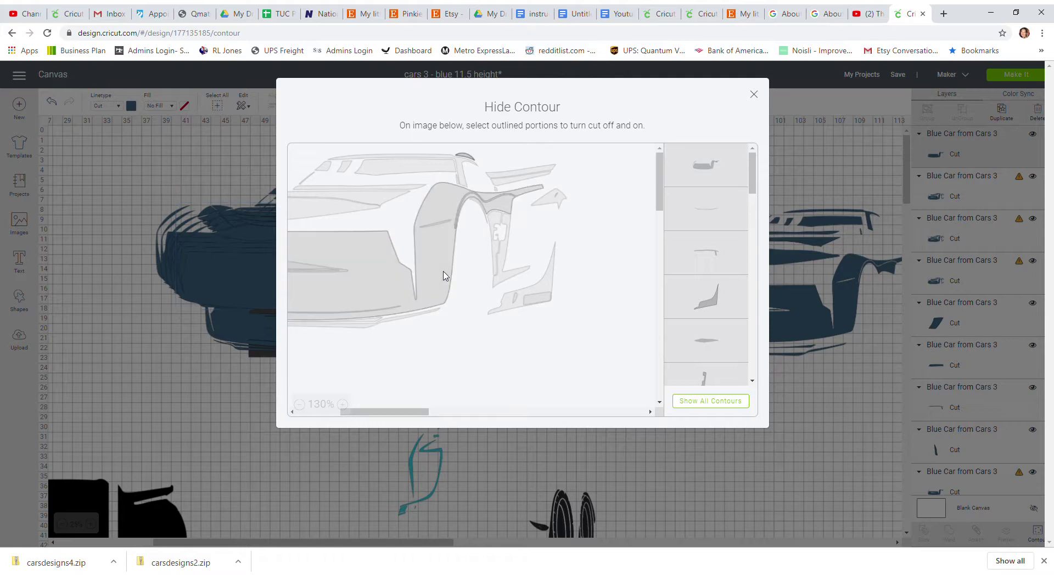
left_click(755, 95)
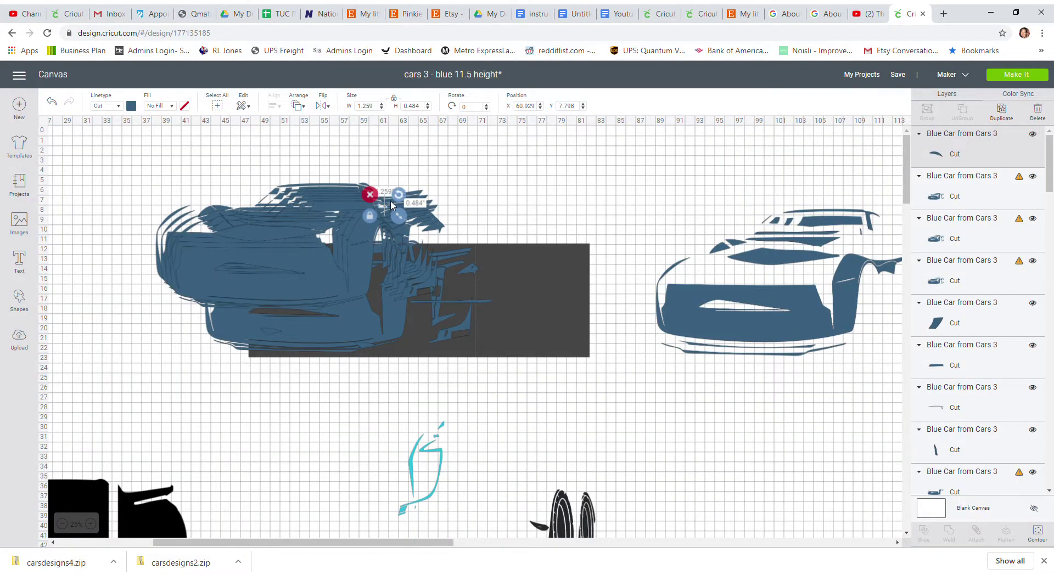
left_click_drag(410, 208, 975, 206)
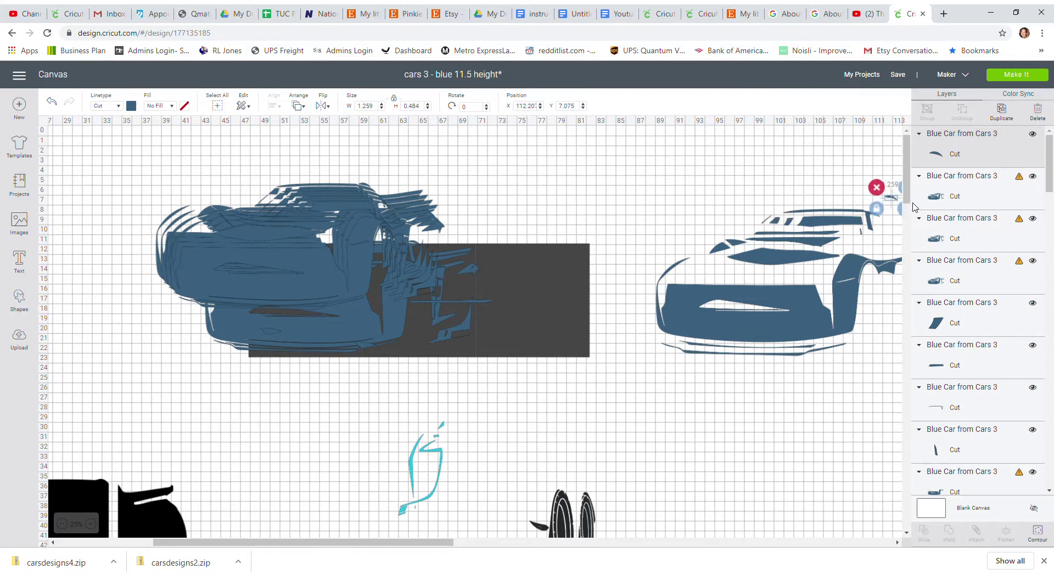
left_click_drag(890, 200, 876, 210)
Isolate the upper rear spoiler strip on the topmost car duplicate and place it behind the windshield pillar in the reassembled car.
left_click(345, 265)
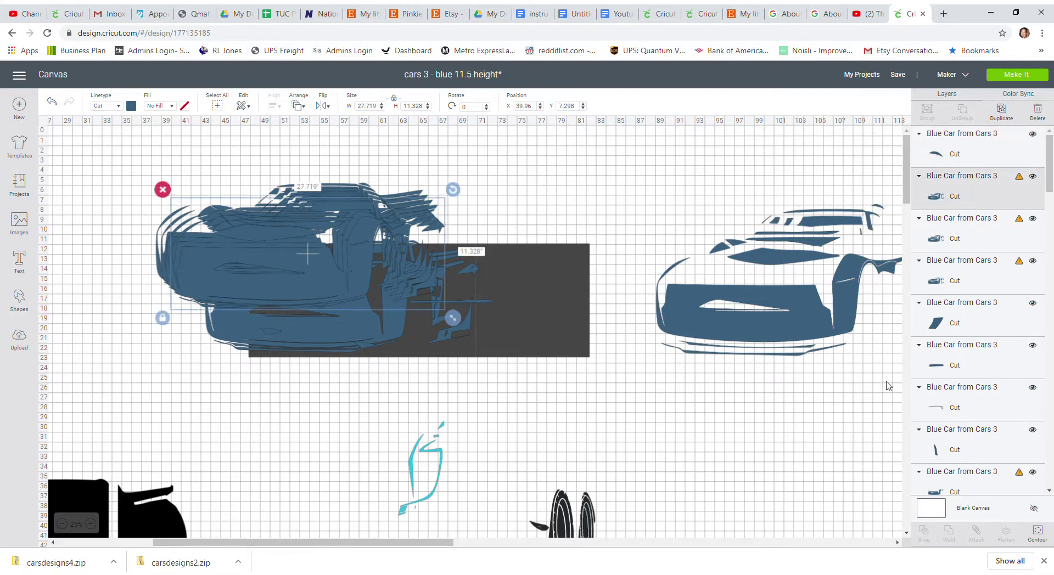
left_click(1037, 534)
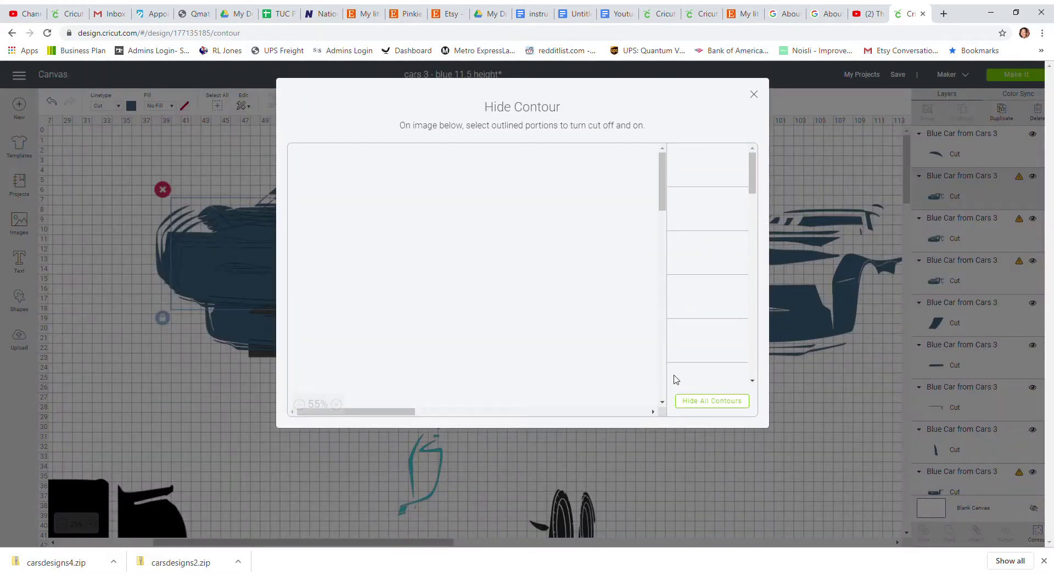
left_click(718, 407)
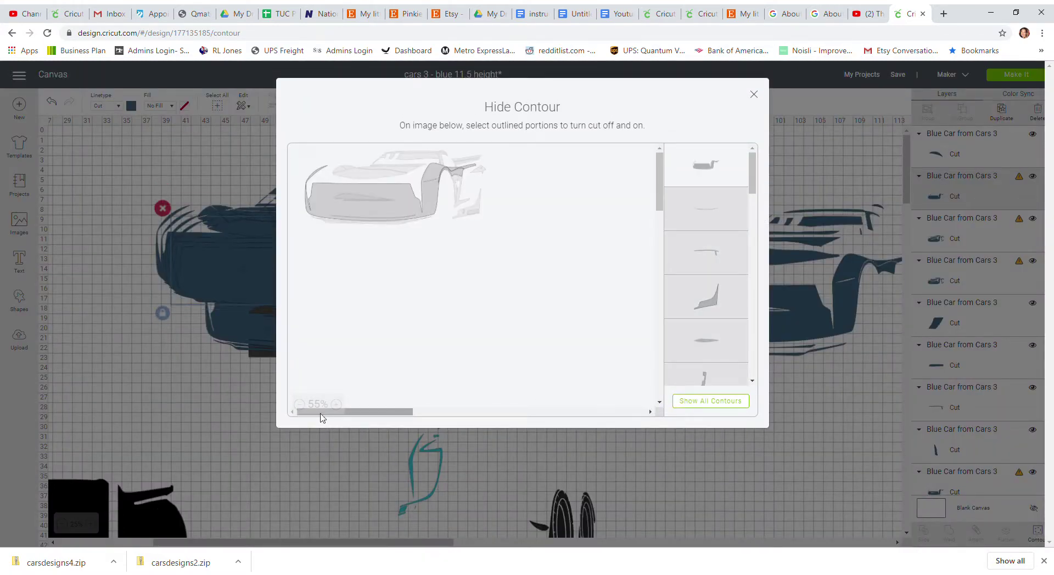
left_click(336, 405)
left_click(337, 404)
left_click(336, 404)
left_click_drag(352, 413, 423, 416)
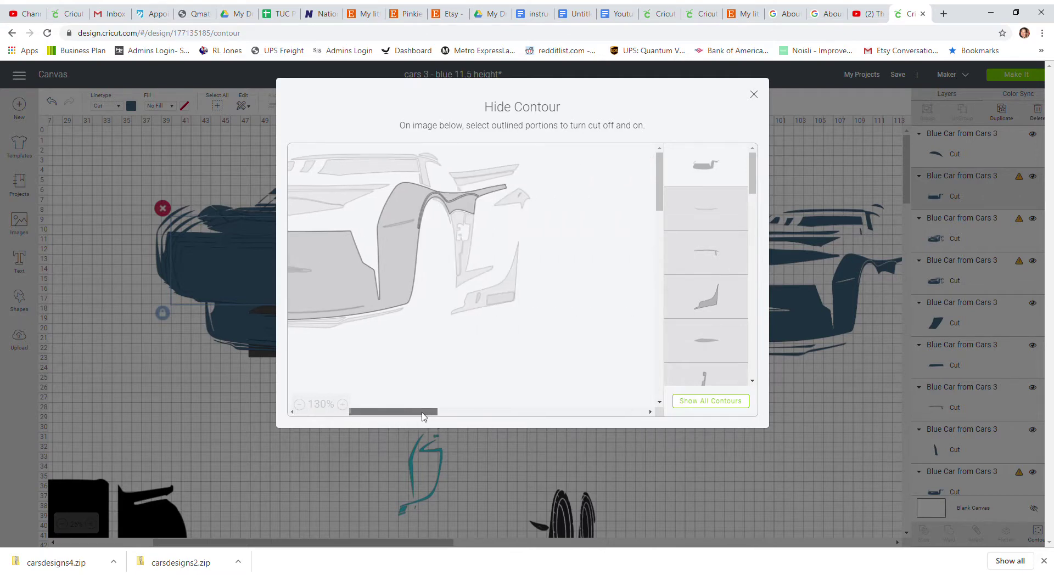
left_click(495, 173)
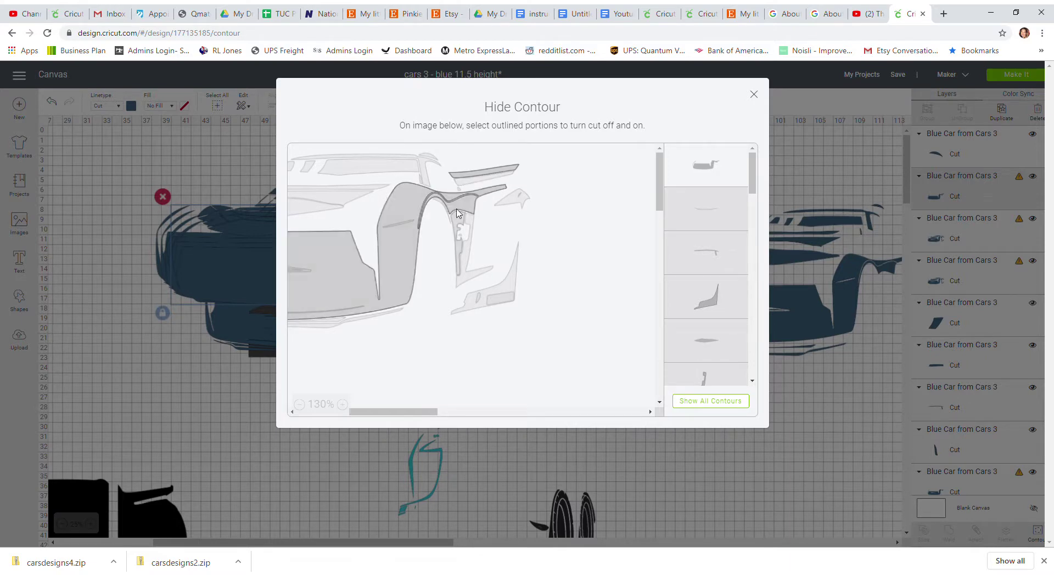
left_click(398, 203)
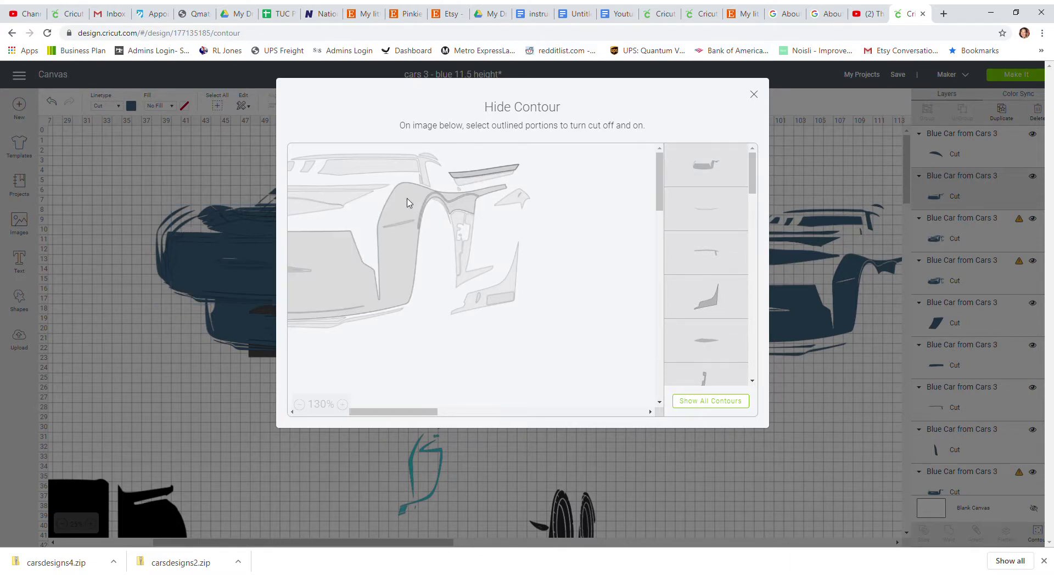
left_click(753, 95)
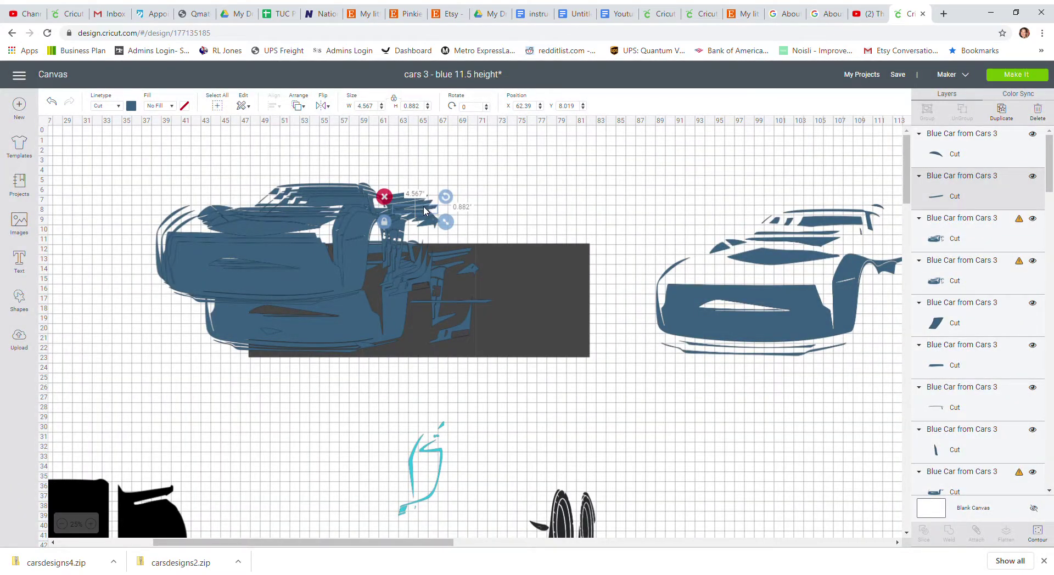
left_click_drag(423, 206, 920, 229)
Isolate the lower rear spoiler strip on the next car duplicate and place it just below the upper strip in the reassembled car.
left_click(319, 237)
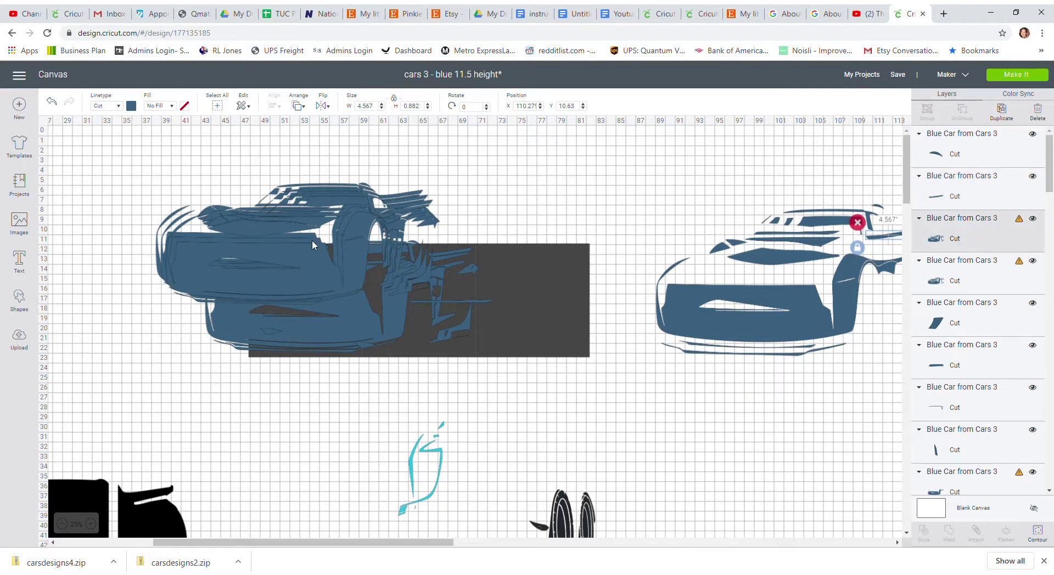
left_click(1044, 541)
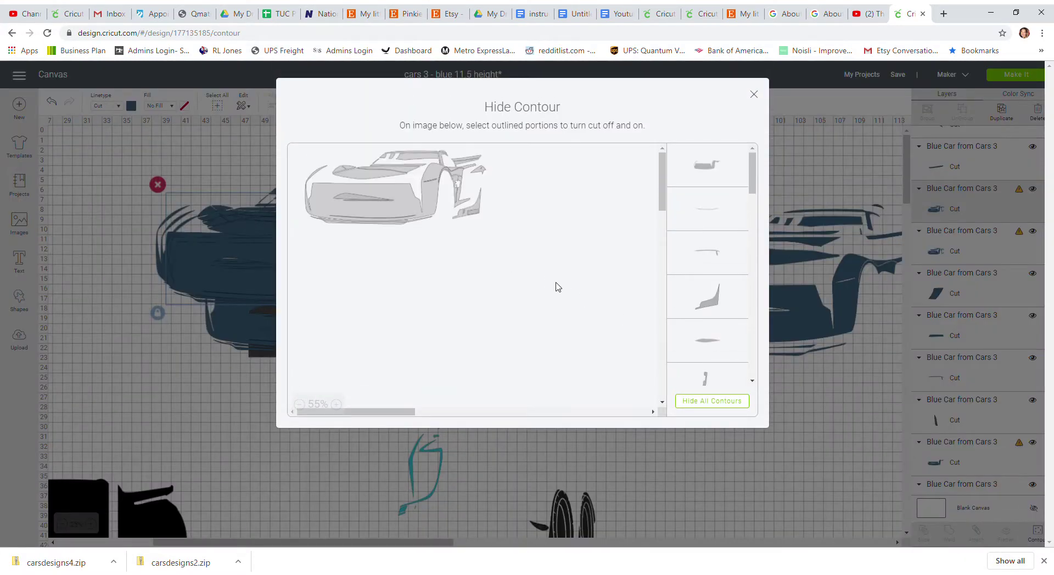
left_click(712, 401)
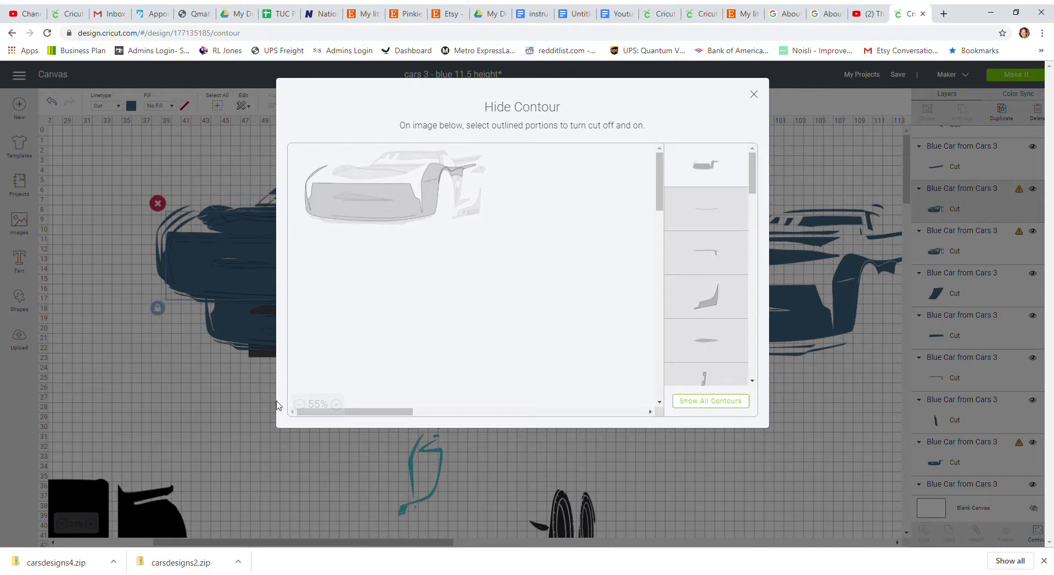
left_click(336, 405)
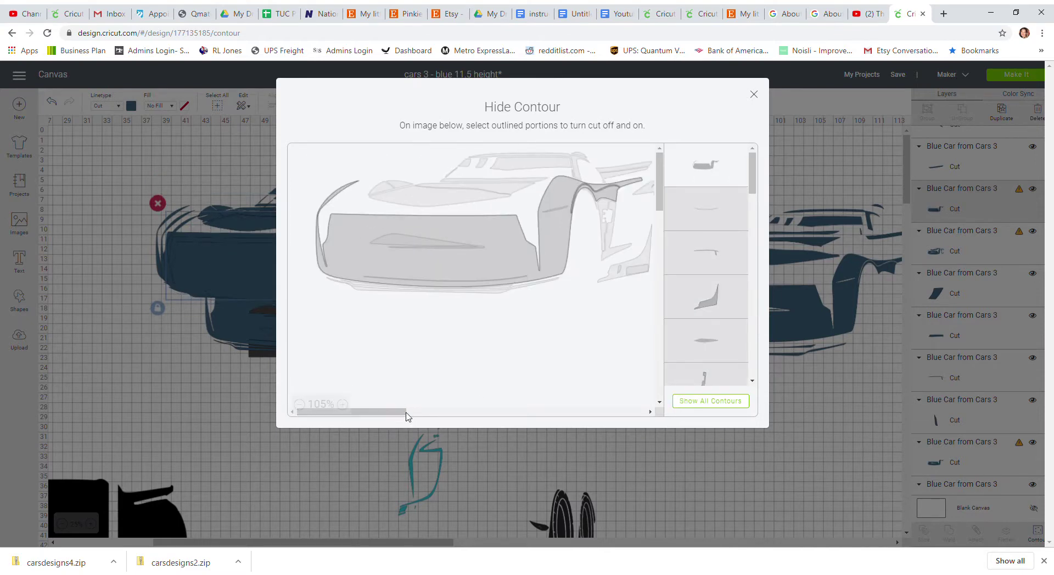
left_click_drag(406, 412, 354, 413)
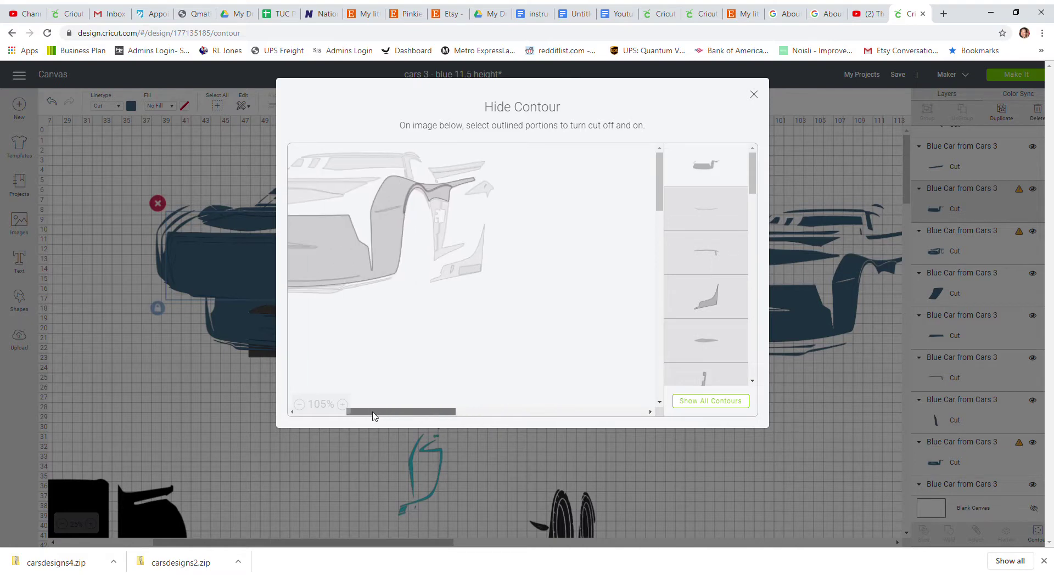
left_click(443, 180)
left_click(351, 189)
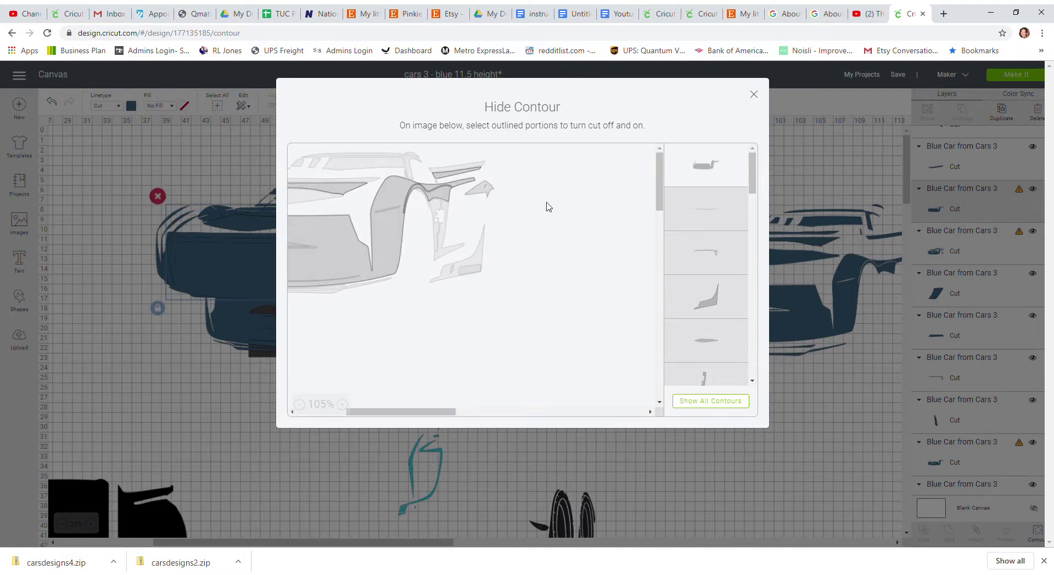
left_click(358, 201)
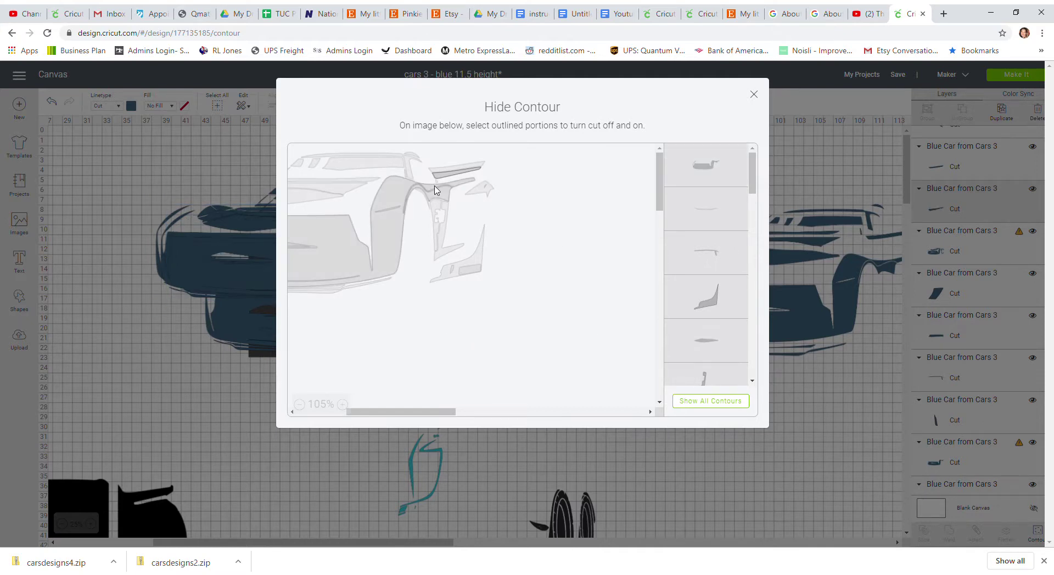
left_click(754, 96)
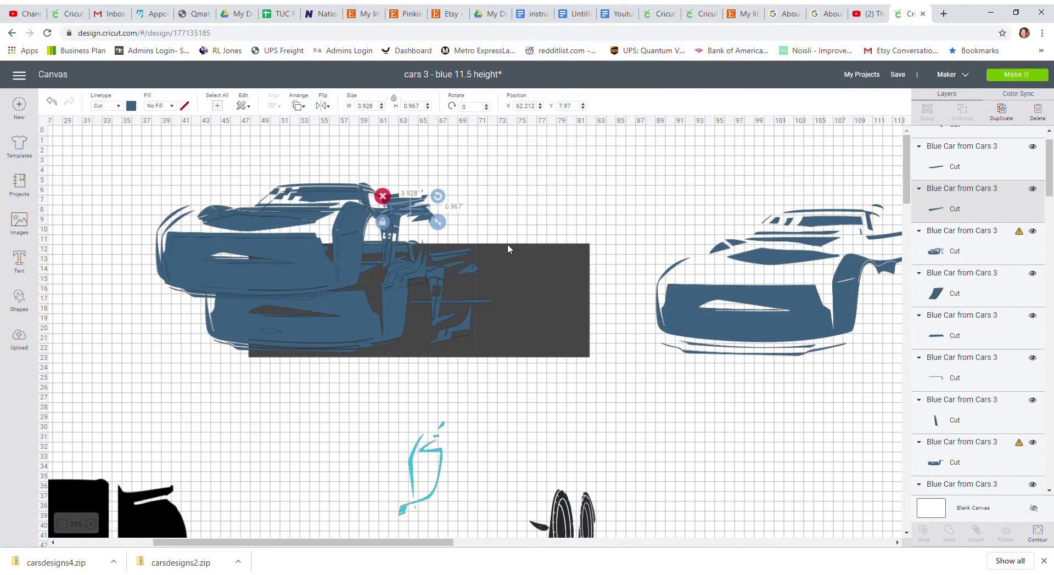
left_click_drag(403, 214, 884, 249)
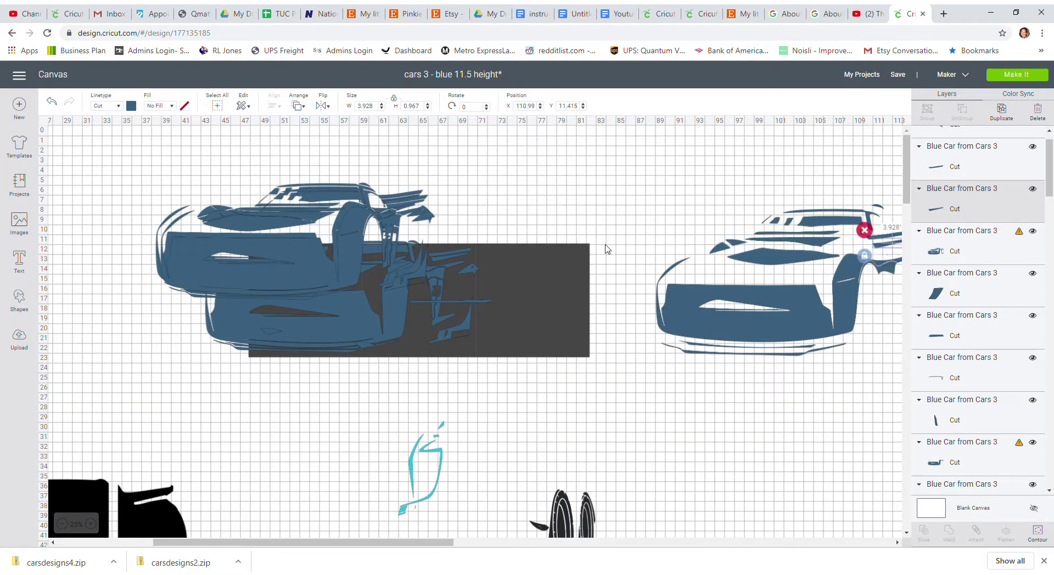
Isolate the small pointed piece below the spoiler's outer end on the next duplicate and place it beside the rear fender in the reassembled car.
left_click(333, 253)
left_click(1038, 532)
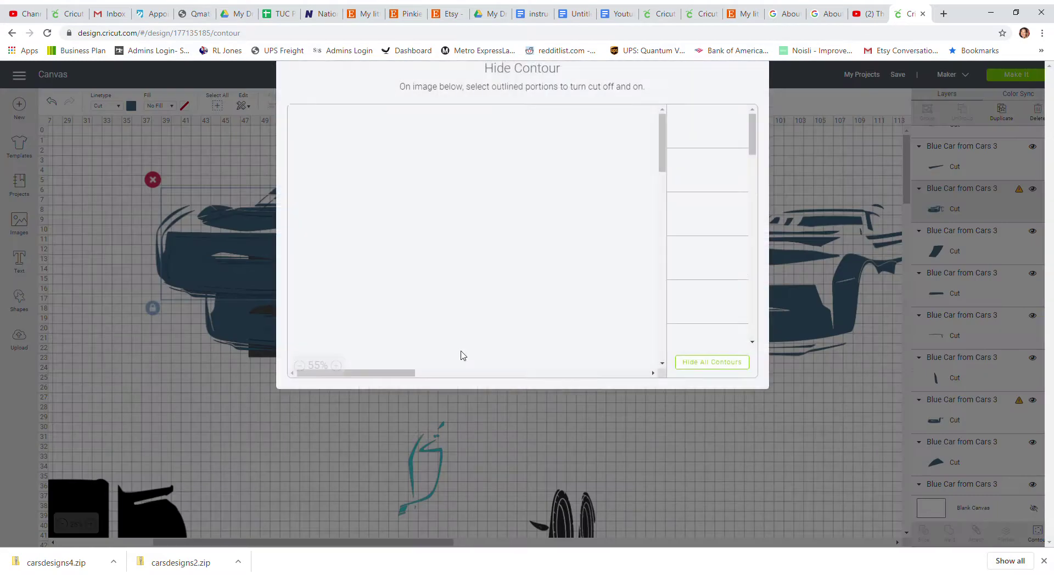
left_click(697, 402)
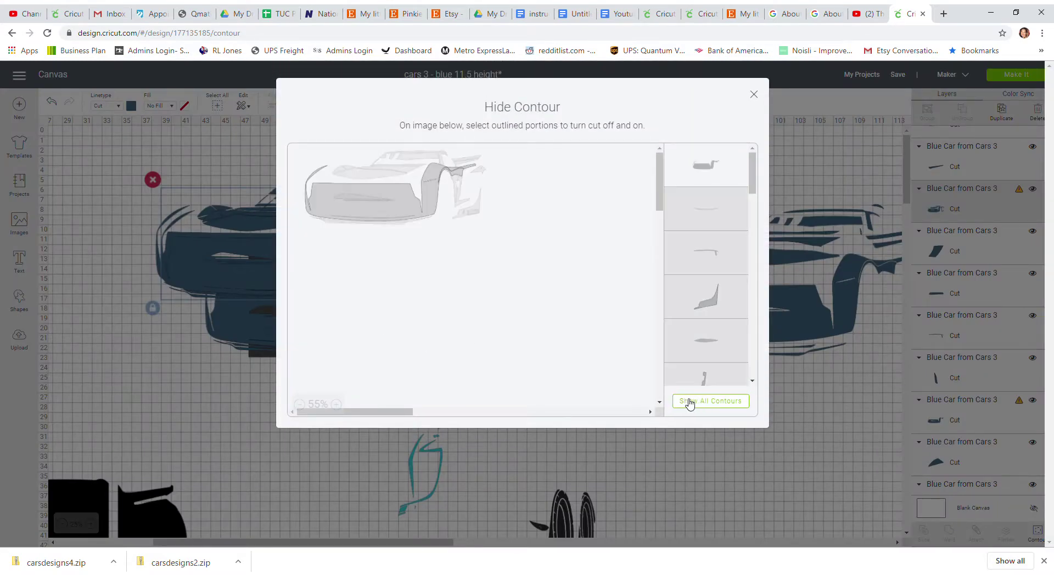
left_click(336, 405)
left_click(337, 405)
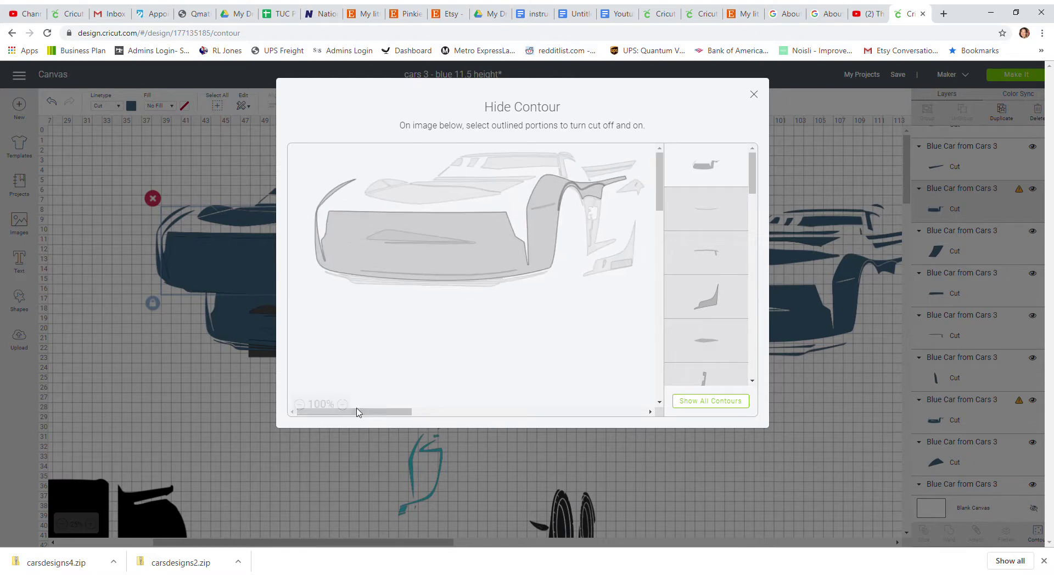
left_click_drag(374, 412, 435, 413)
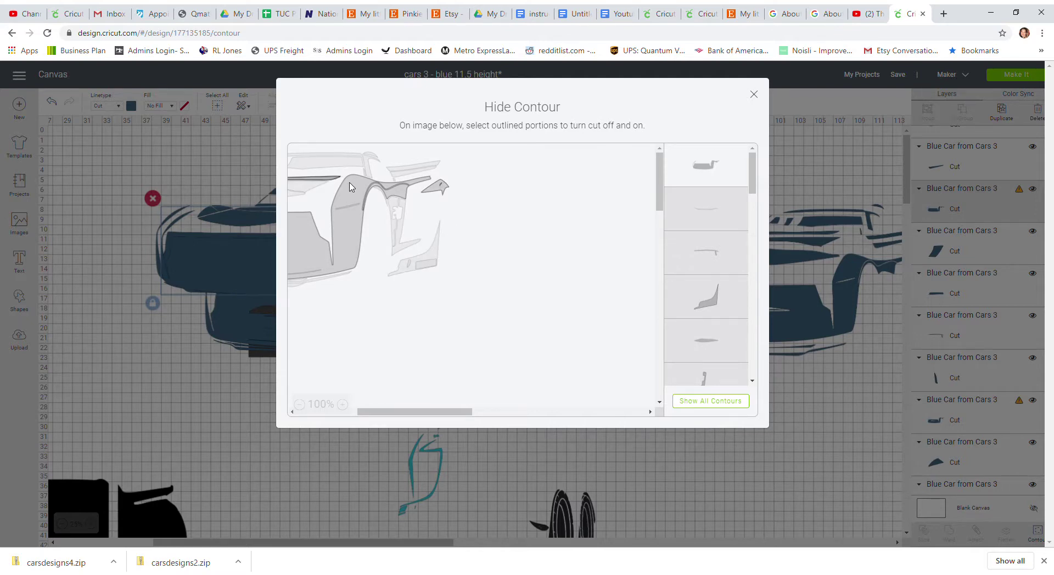
left_click(342, 246)
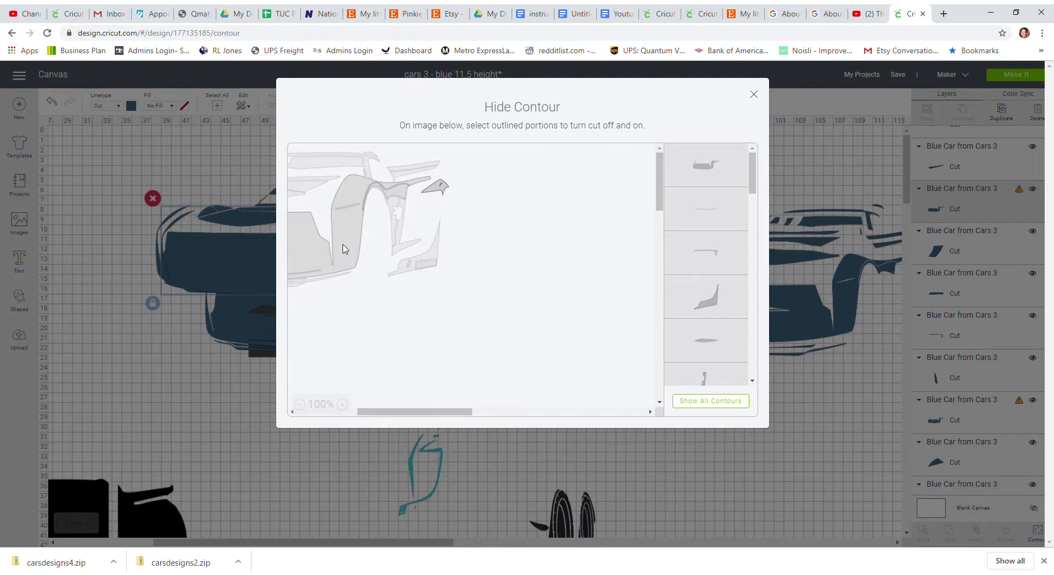
left_click(754, 96)
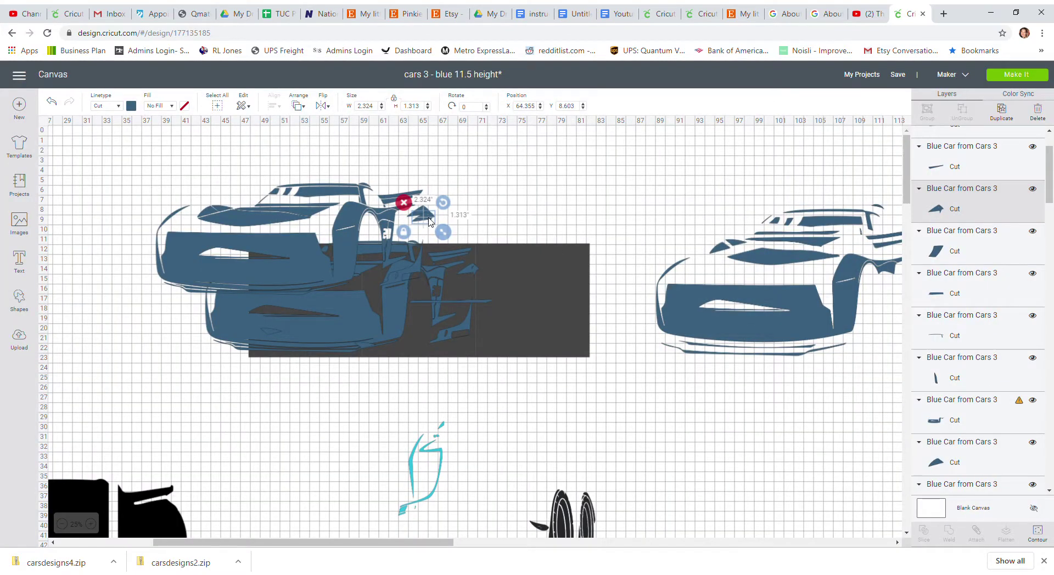
left_click_drag(429, 220, 900, 257)
Move the last upper full car copy away from the lower car and hide all its contours.
left_click_drag(336, 253, 273, 249)
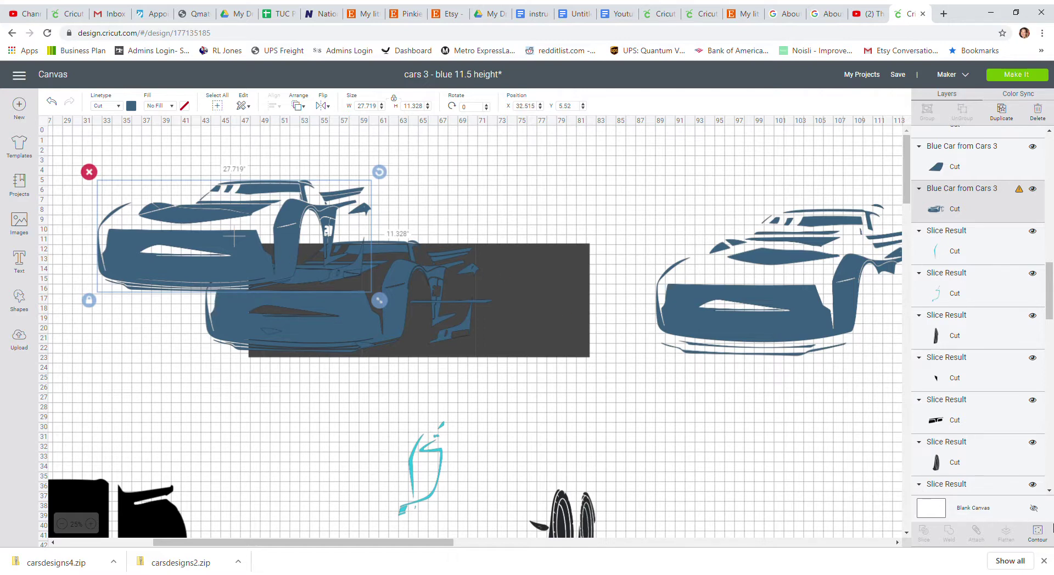
left_click(1037, 532)
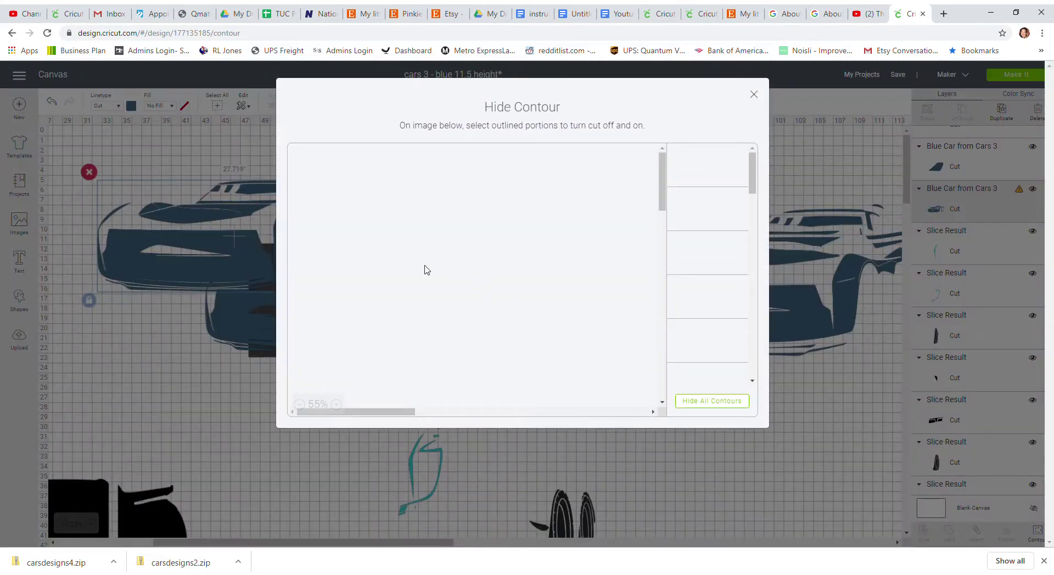
left_click(342, 405)
left_click(342, 404)
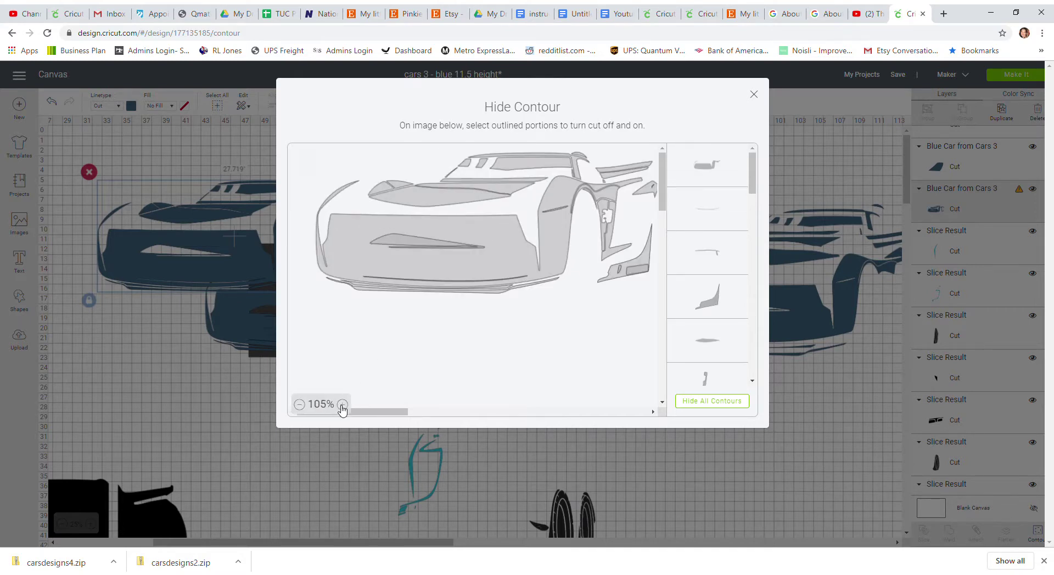
left_click_drag(364, 412, 405, 412)
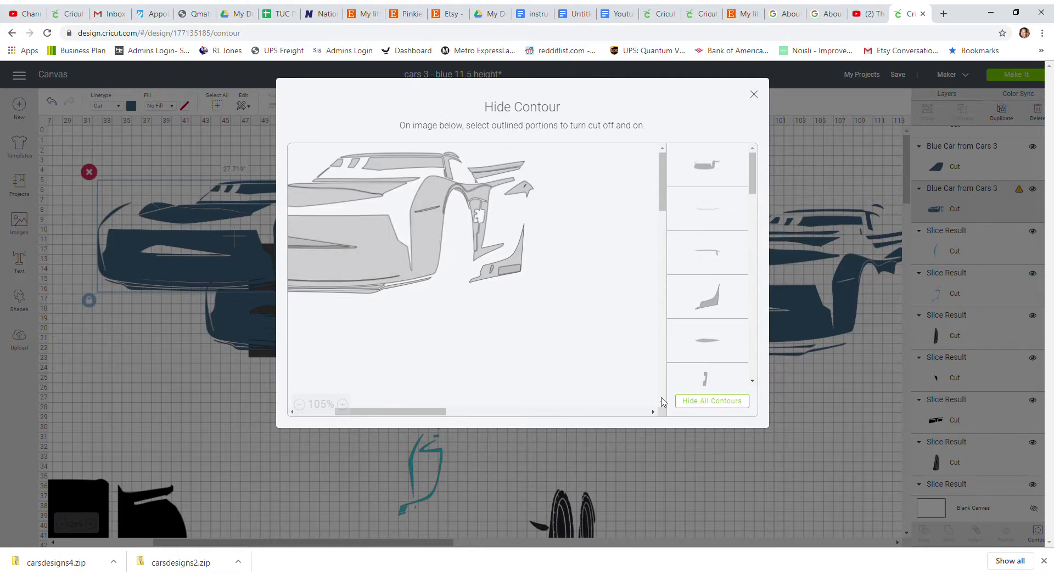
left_click(700, 403)
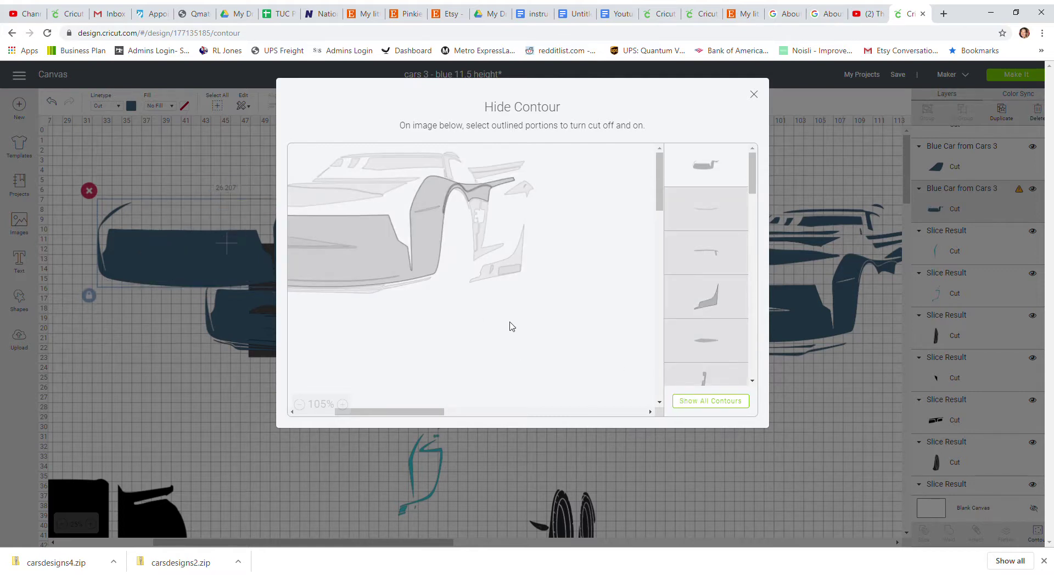
Keep only the upright side panel behind the front wheel arch, including its inner cutout contours, and place it behind the wheel arch in the reassembled car.
left_click(478, 212)
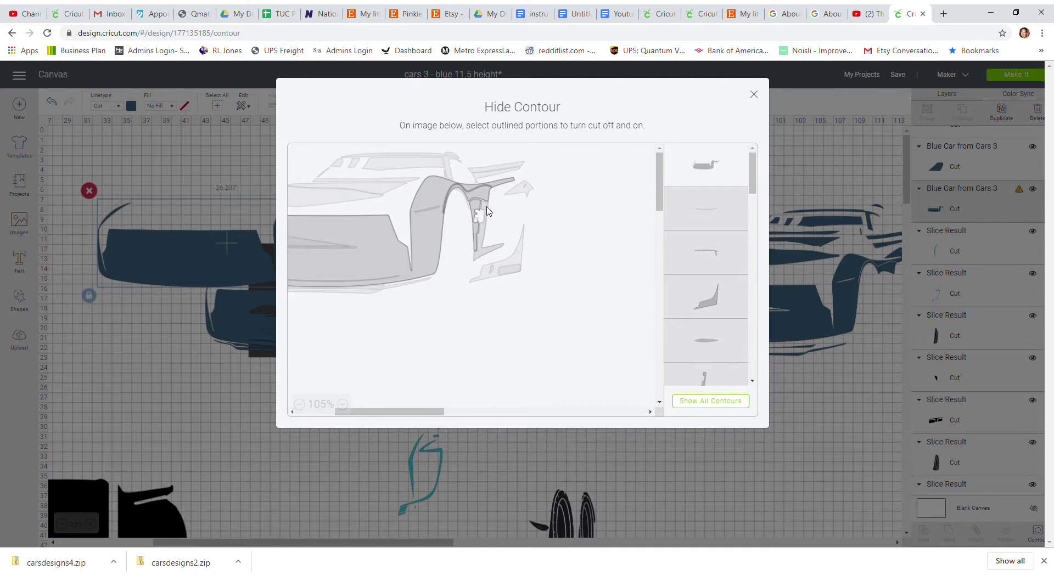
left_click(487, 213)
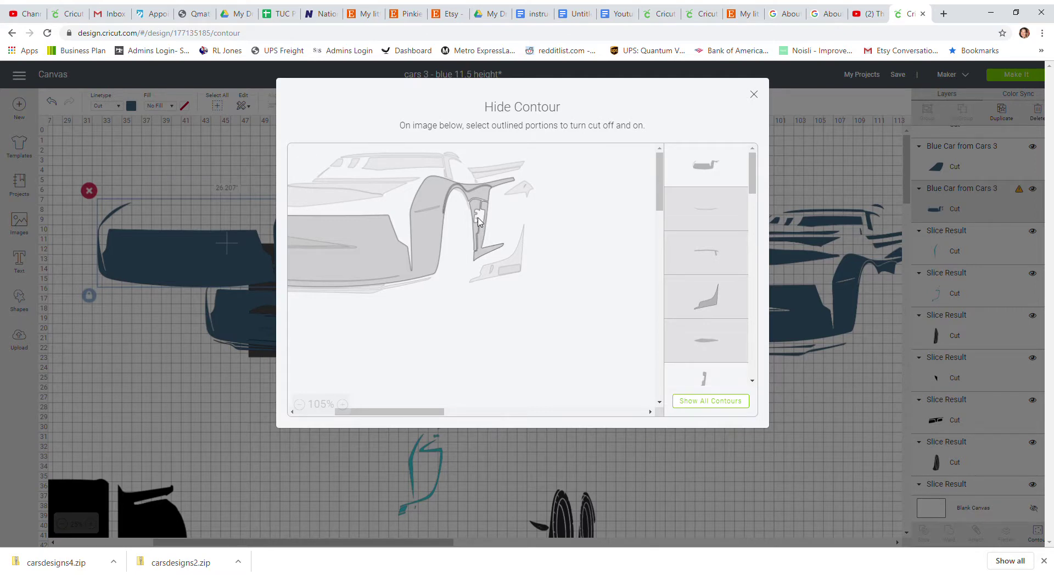
left_click(486, 251)
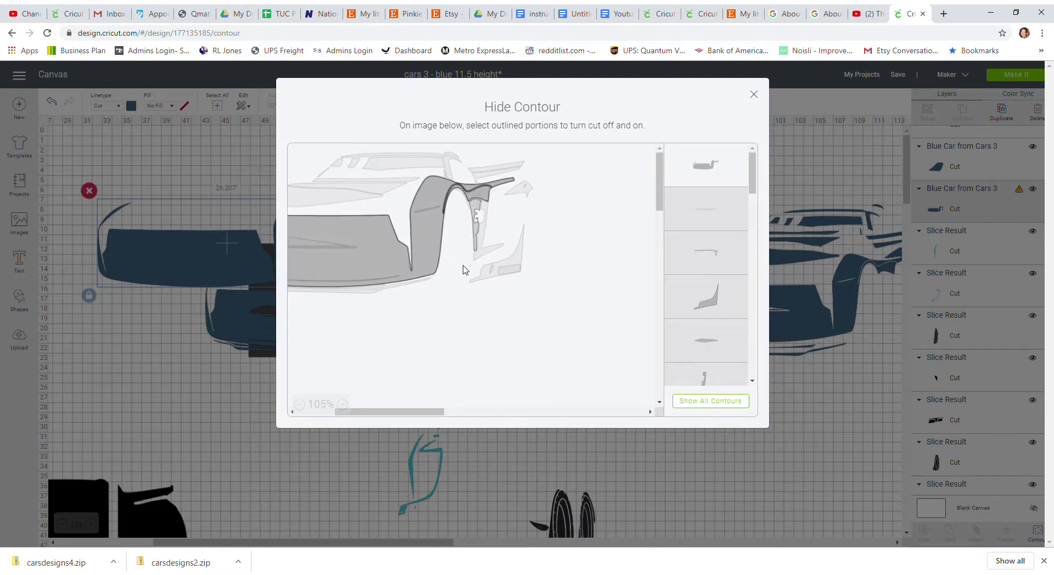
left_click(479, 232)
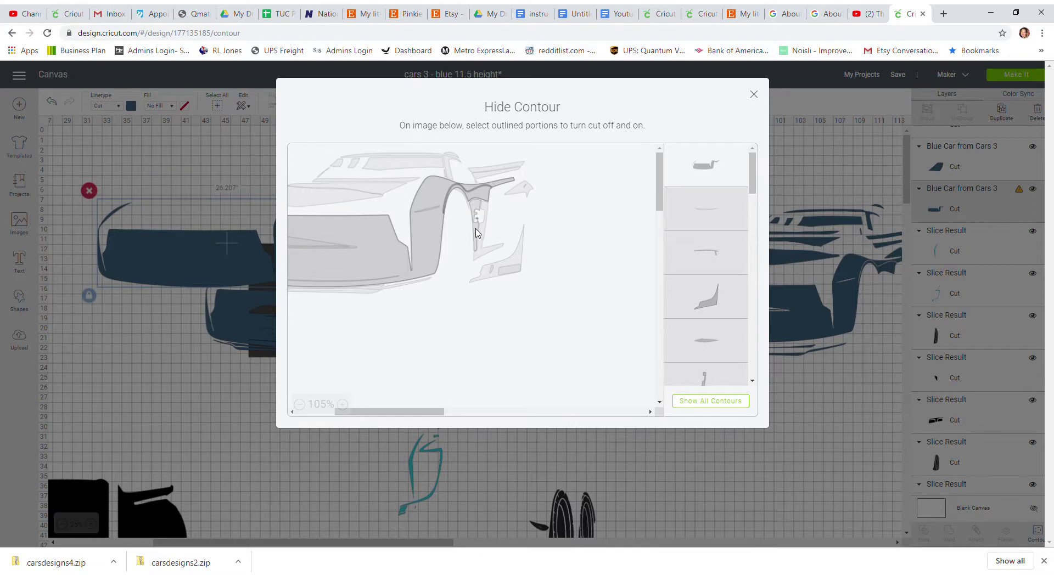
left_click(477, 232)
left_click(490, 250)
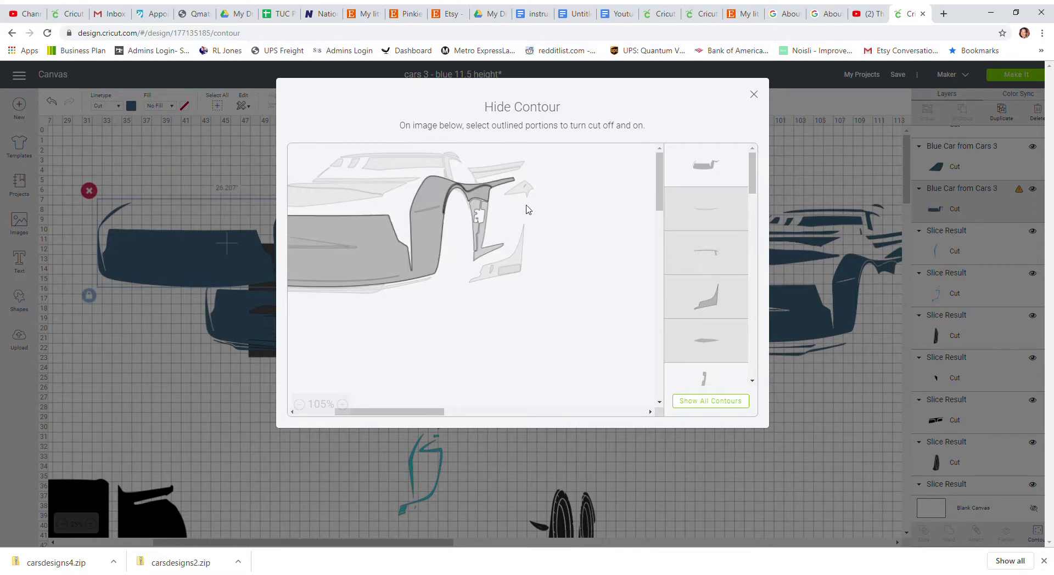
left_click(430, 245)
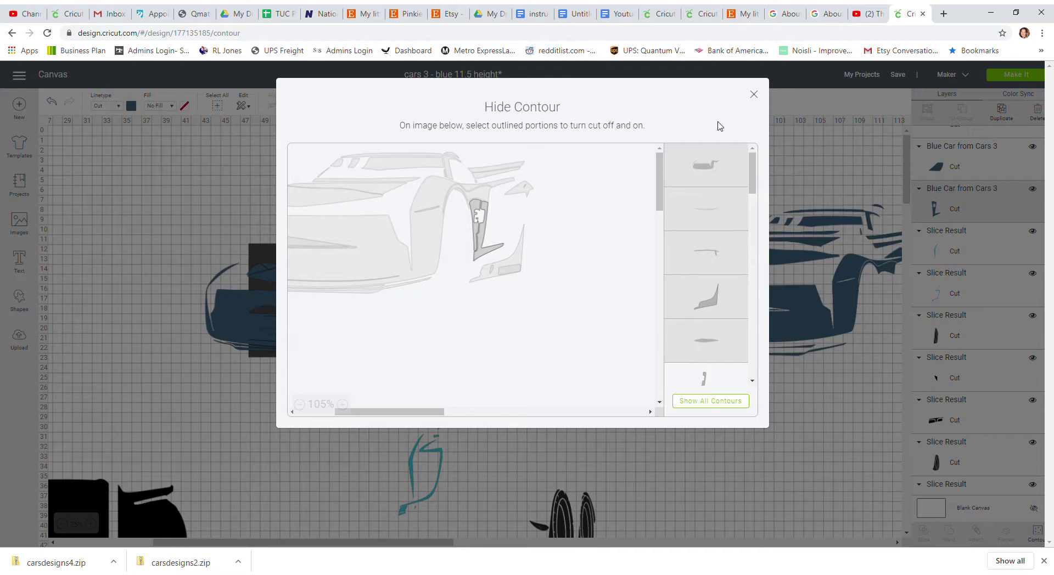
left_click(754, 95)
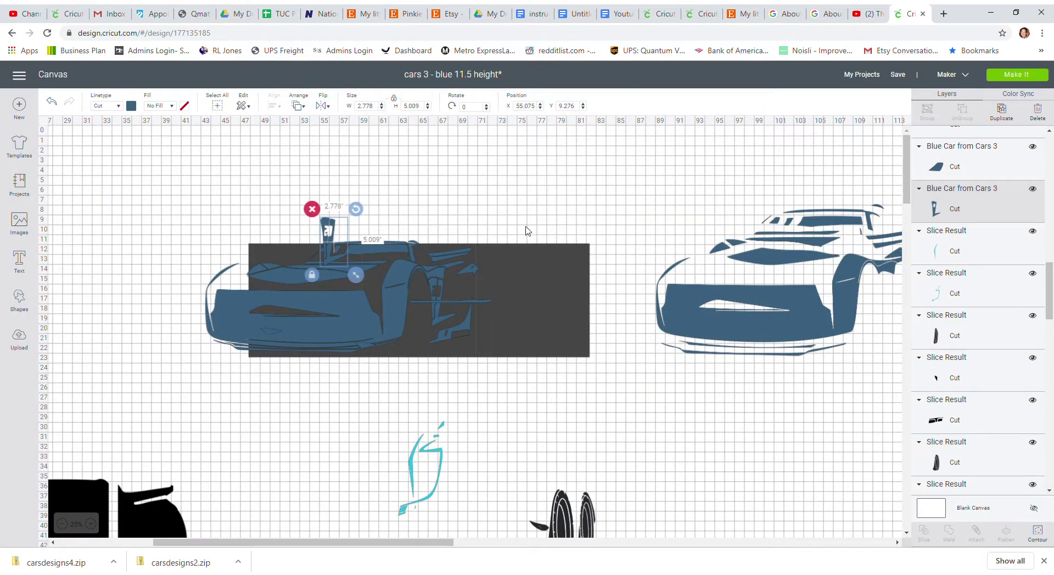
left_click_drag(323, 234, 899, 291)
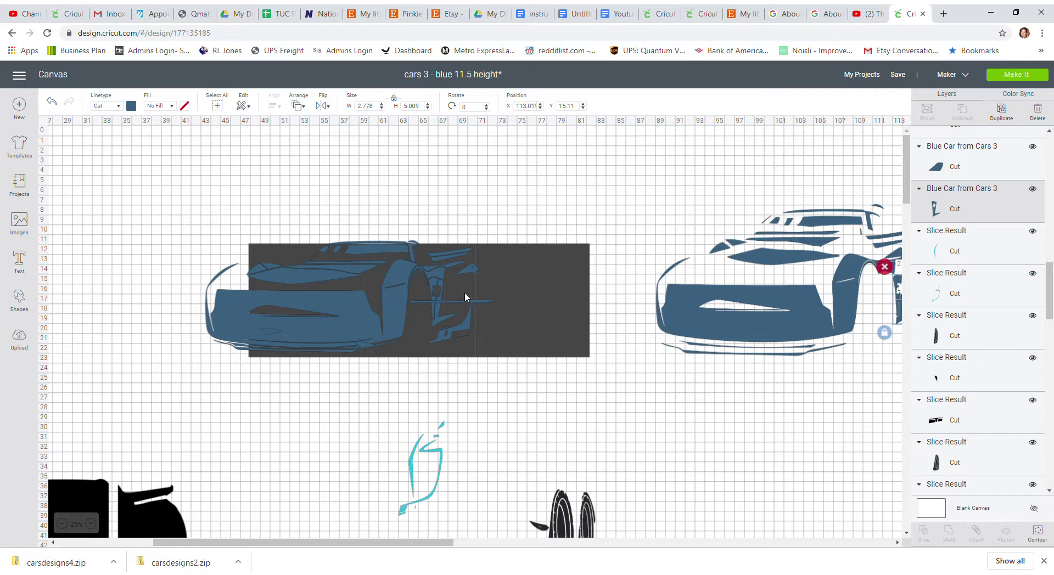
Move the full car copy up off the dark squares and set the thin strip and two small spare pieces beside the squares.
left_click_drag(383, 286, 349, 252)
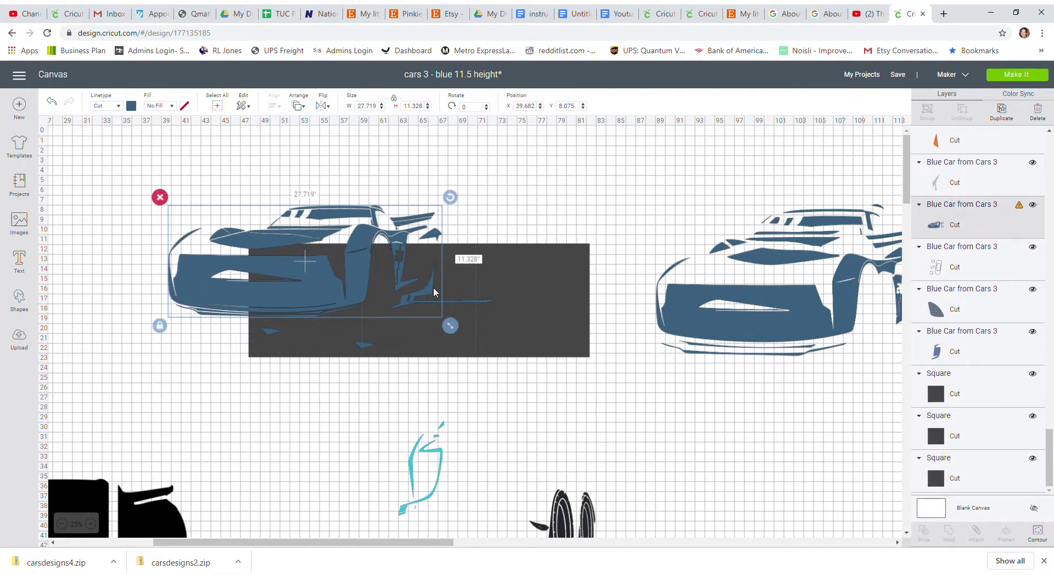
left_click_drag(357, 281, 288, 219)
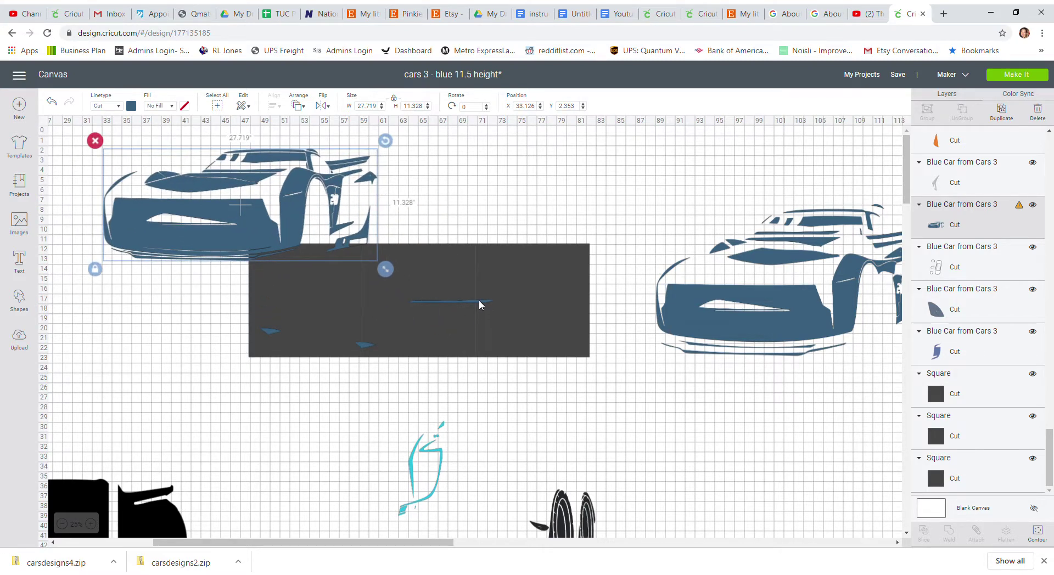
left_click(479, 301)
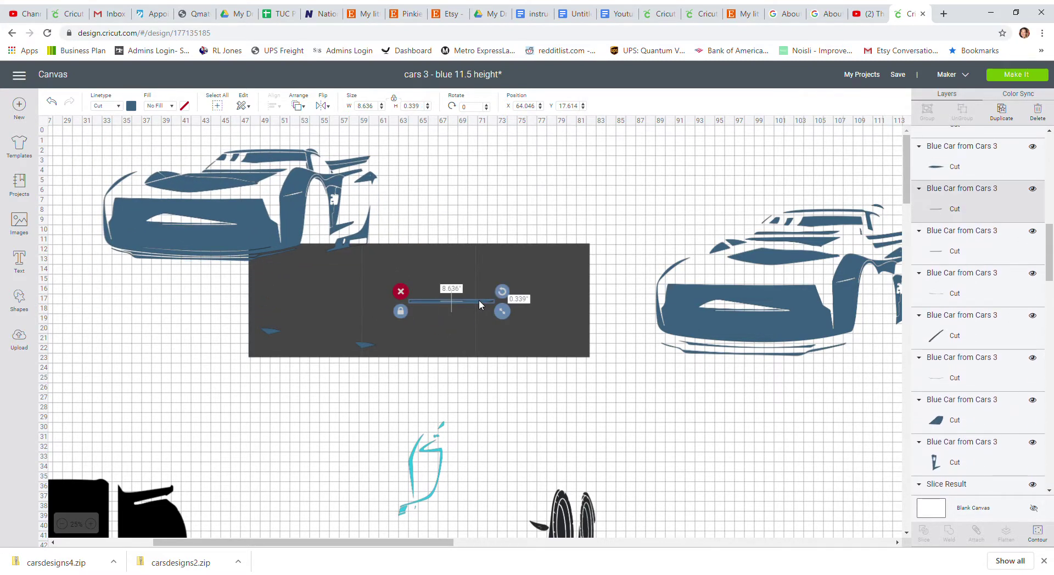
left_click_drag(479, 300, 191, 330)
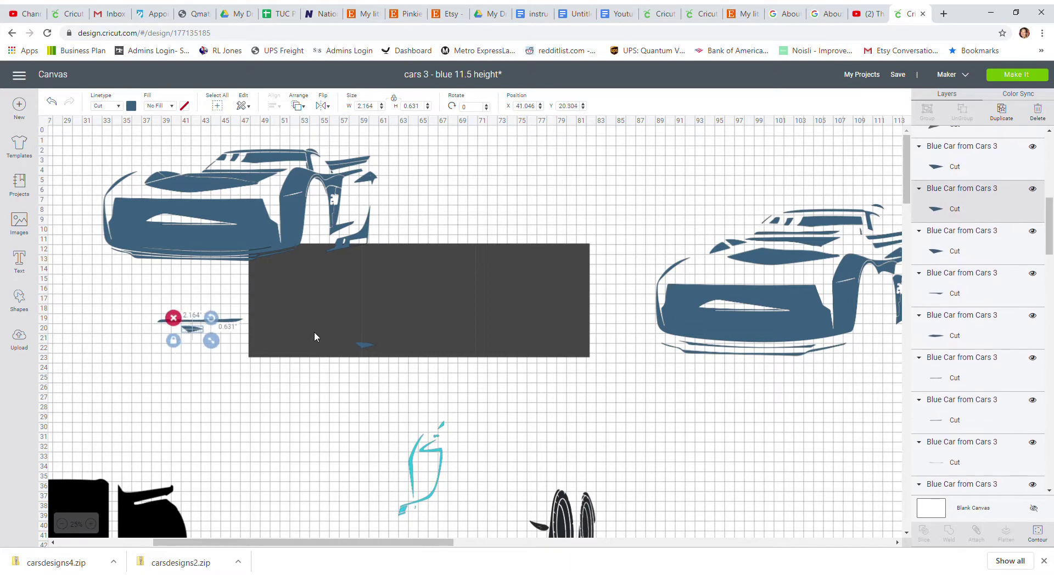
left_click_drag(363, 346, 189, 344)
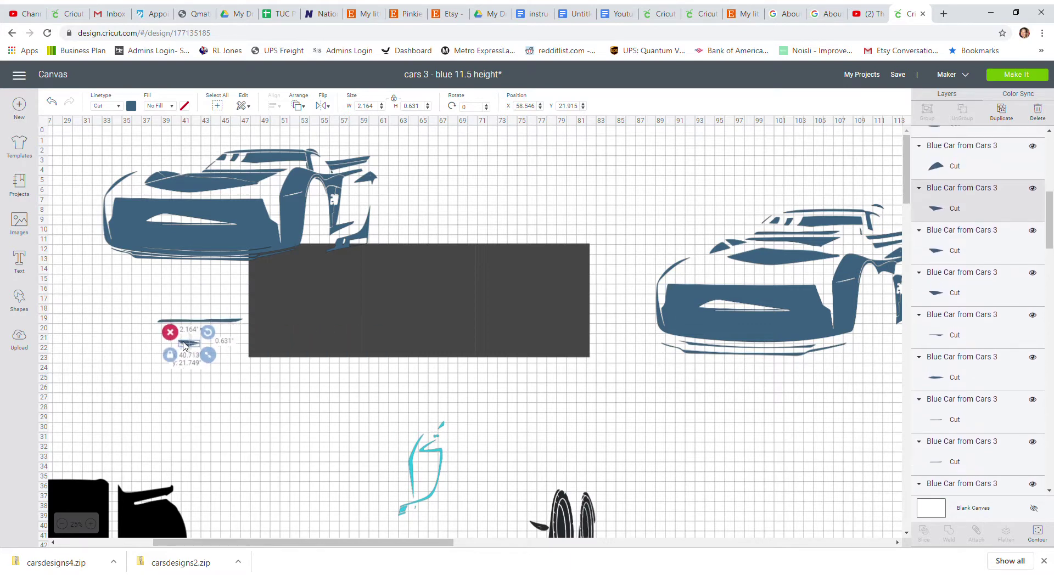
left_click(155, 315)
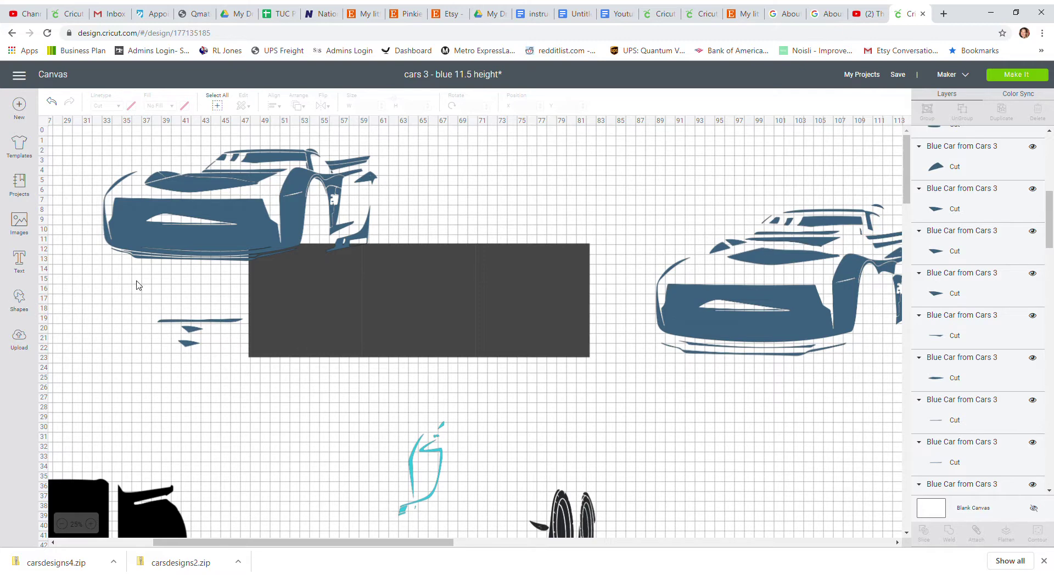
left_click_drag(137, 291, 165, 338)
Change the thin strip's visible contours to the rear lower side skirt with its inner cutouts and place it below the side panel in the reassembled car.
left_click(225, 324)
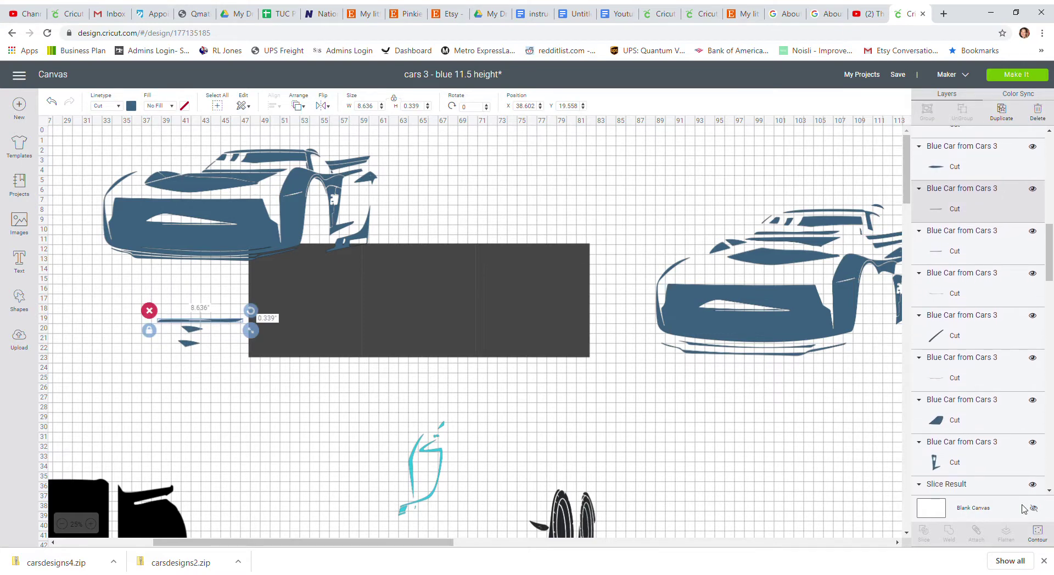
left_click(1038, 532)
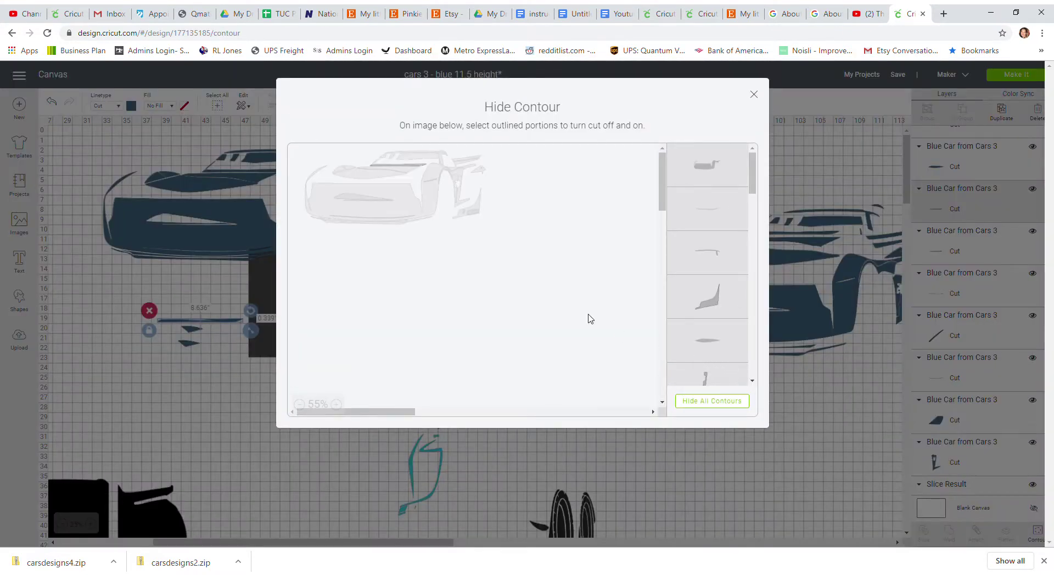
left_click(341, 405)
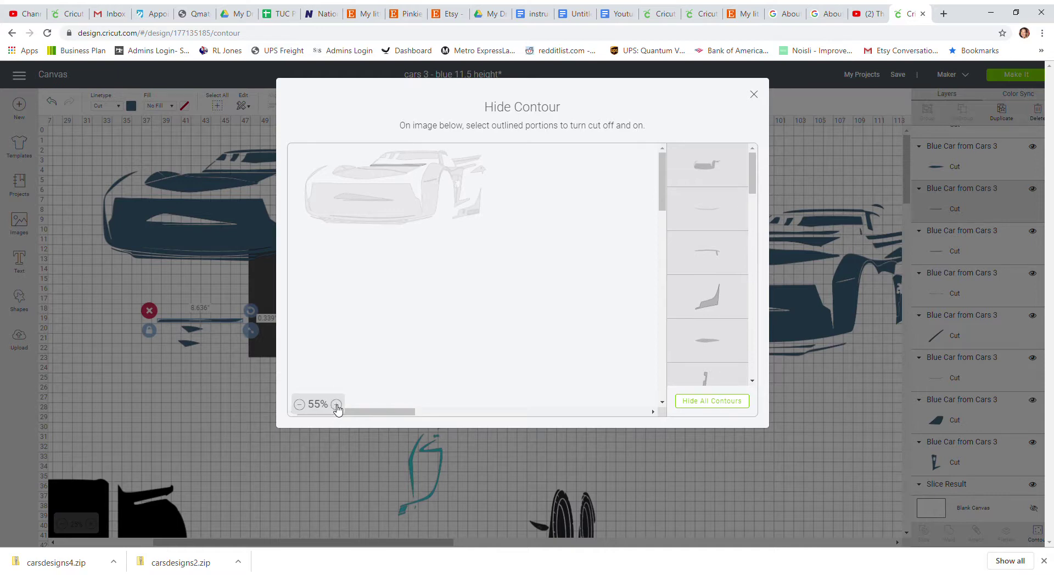
left_click_drag(372, 411, 416, 412)
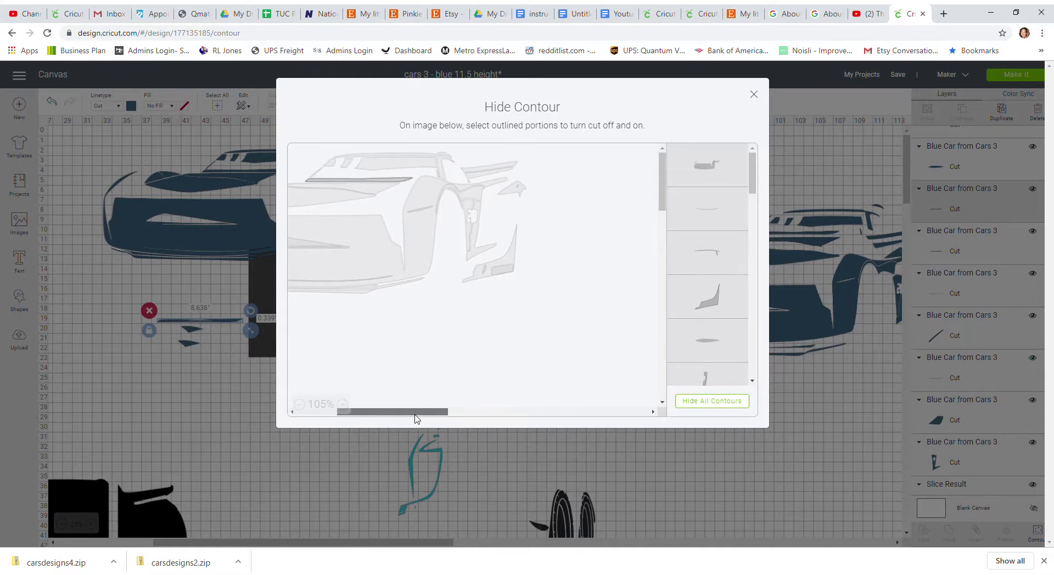
left_click(507, 277)
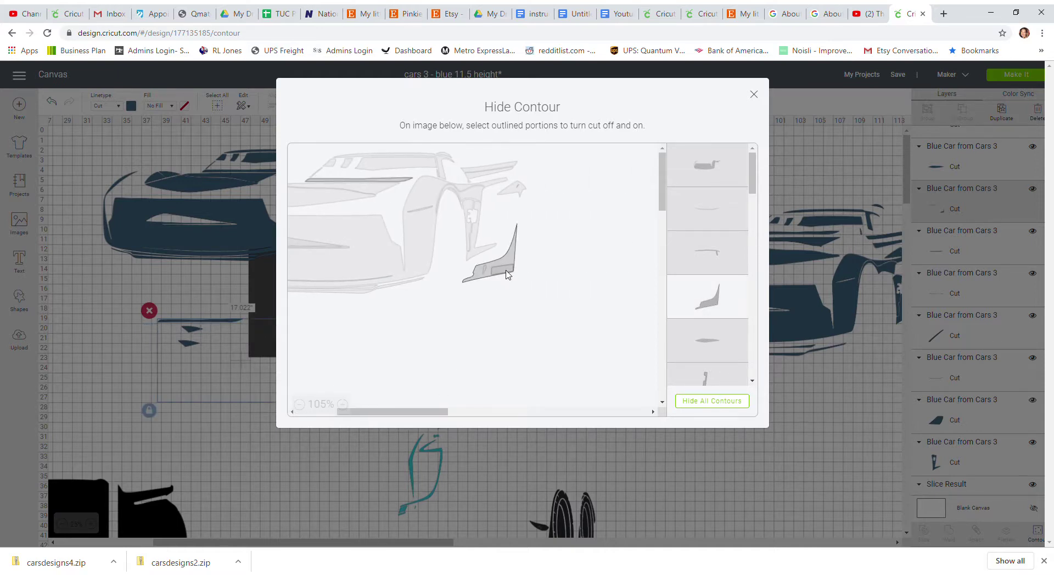
left_click(503, 275)
left_click_drag(427, 409, 387, 410)
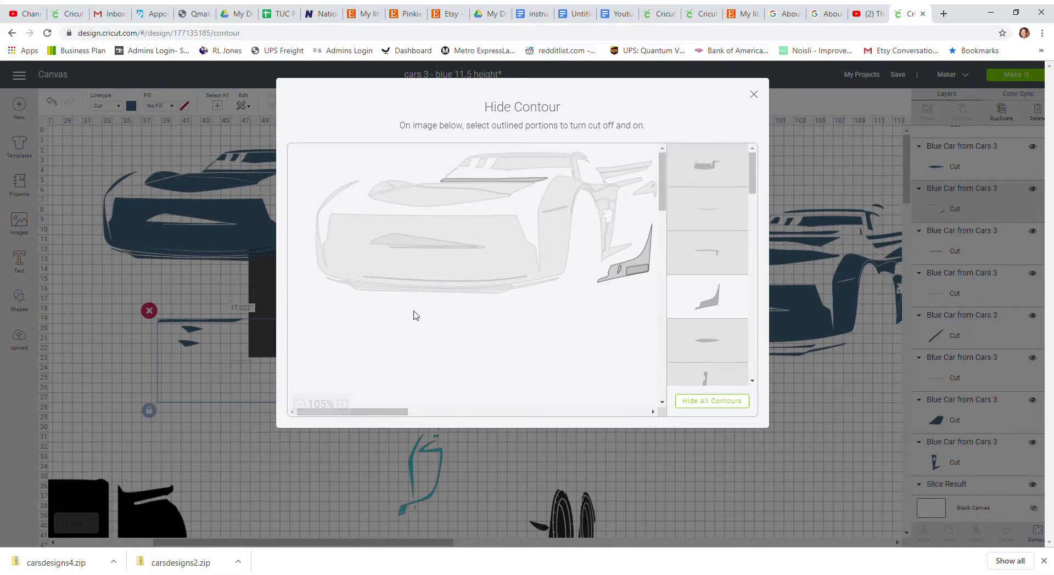
left_click(515, 181)
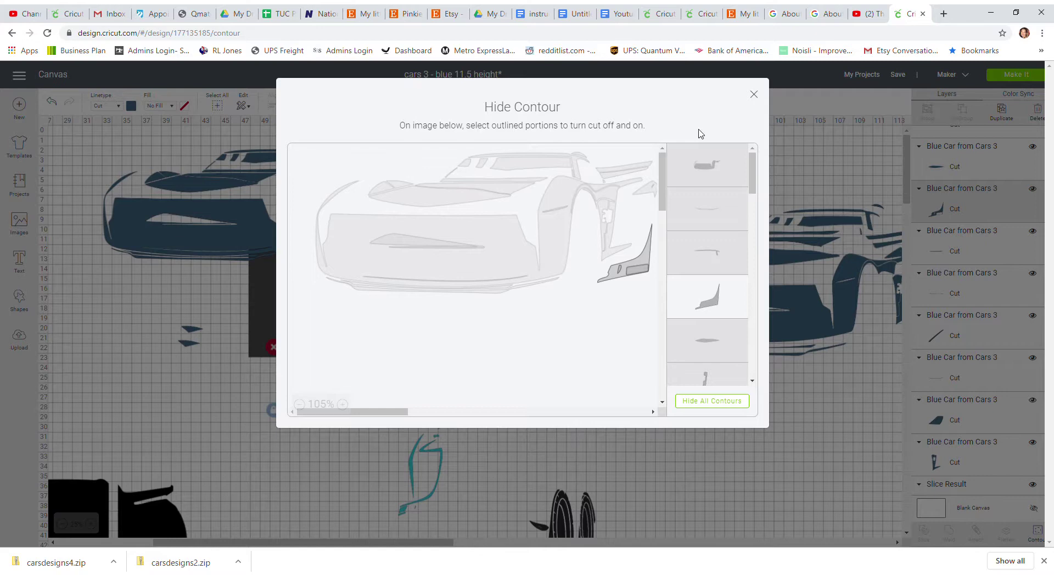
left_click(754, 95)
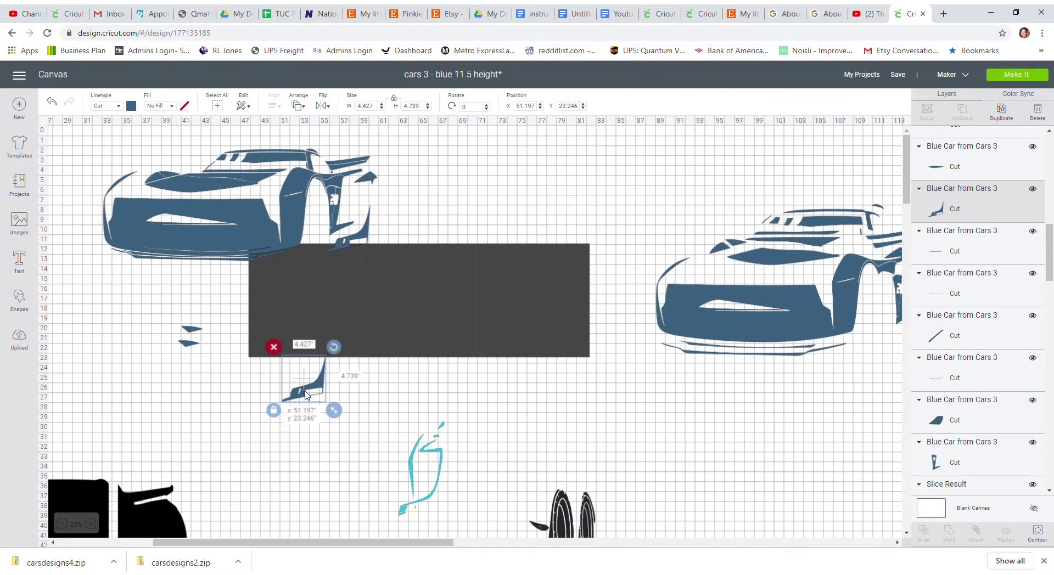
left_click_drag(305, 396, 899, 341)
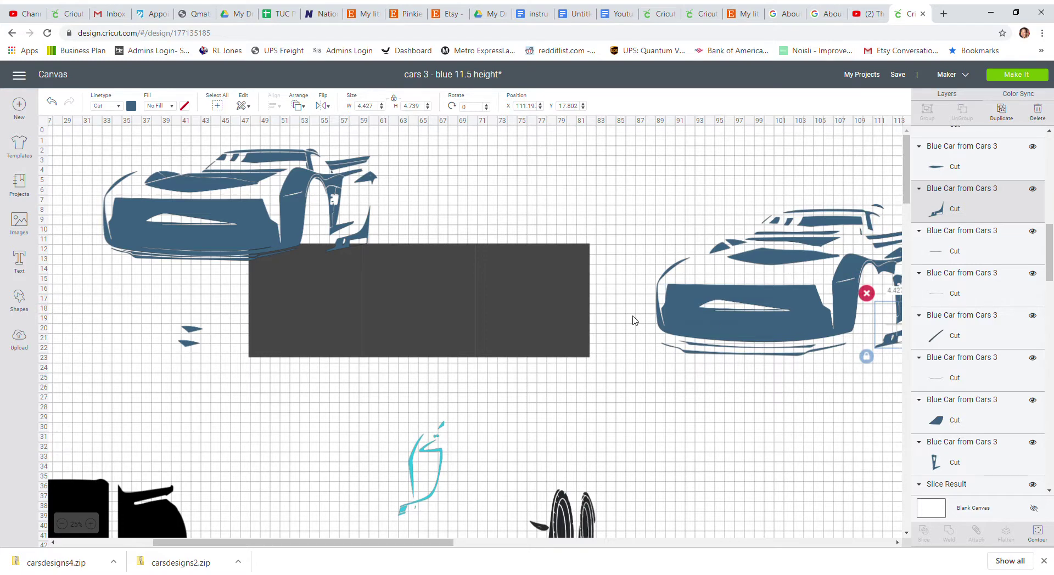
Delete the remaining full car copy and the two small spare pieces beside the dark squares.
left_click(239, 225)
key("Delete")
left_click_drag(152, 293, 199, 369)
key("Delete")
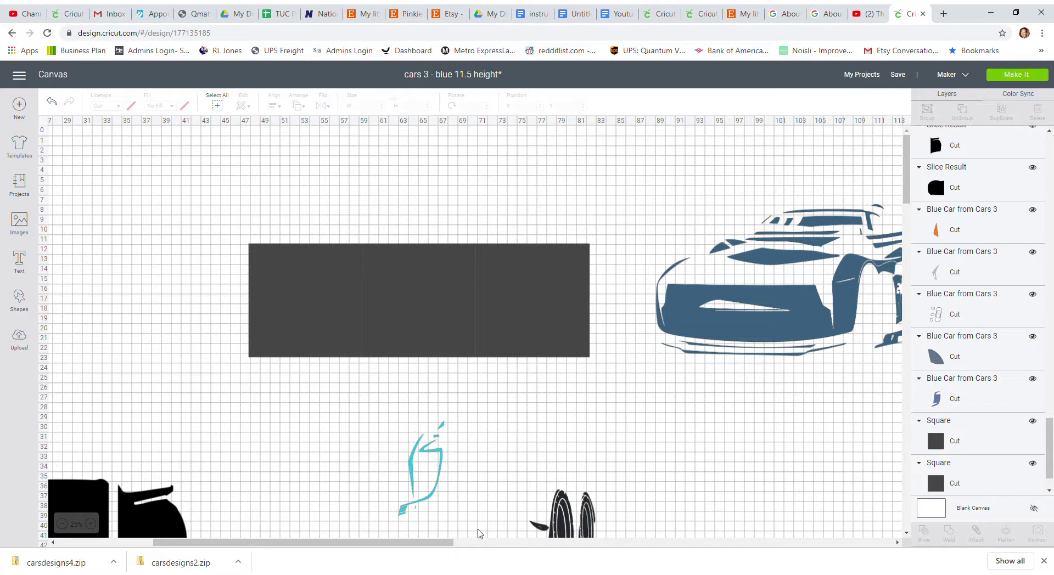
Examine the contours of the large front bumper and fender piece in the reassembled car.
left_click_drag(440, 545, 486, 546)
left_click(674, 318)
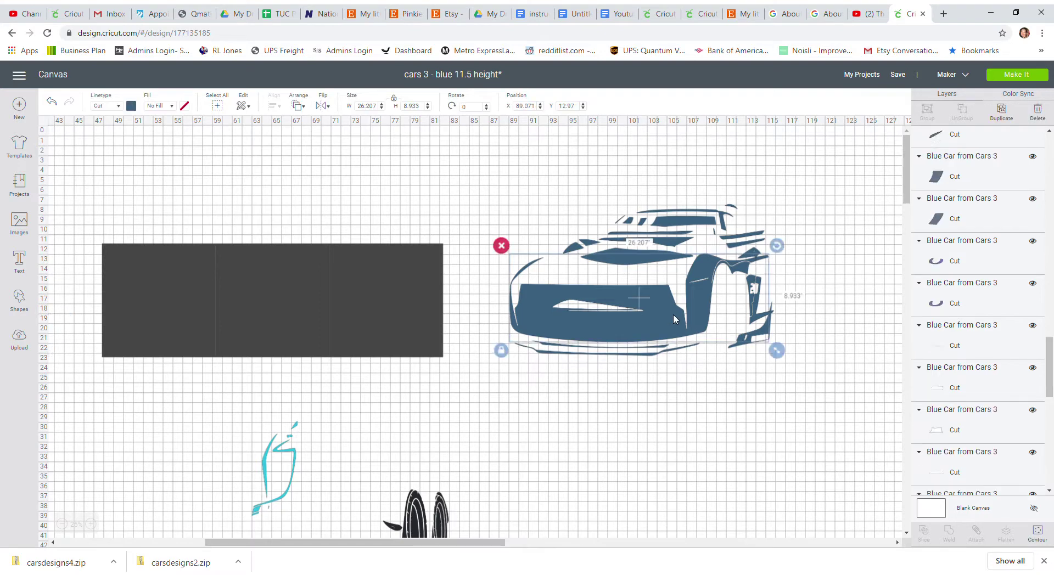
mouse_move(663, 318)
left_mouse_down()
mouse_move(609, 311)
mouse_move(586, 287)
mouse_move(655, 319)
left_mouse_up()
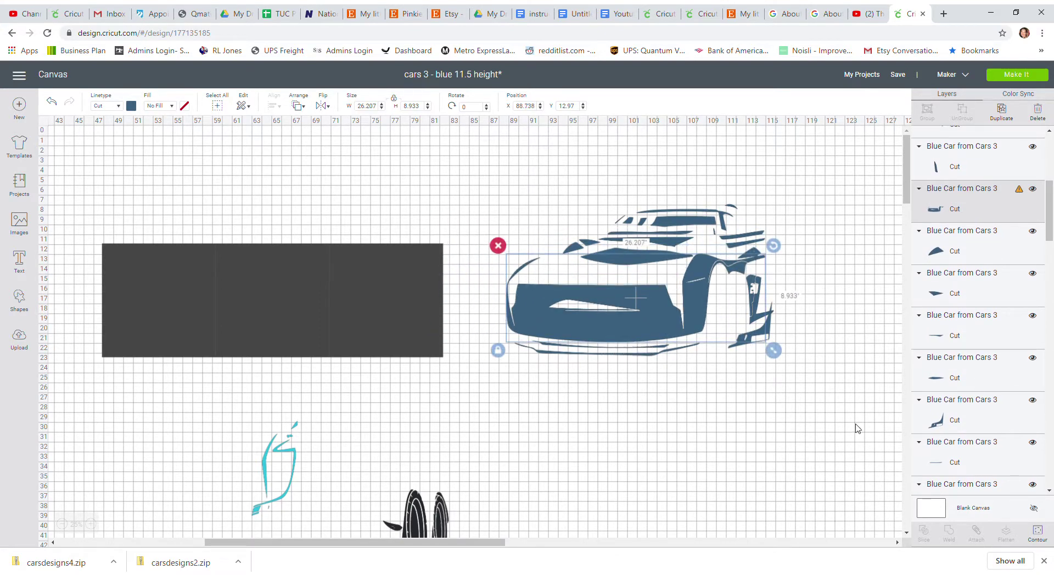
left_click(1037, 532)
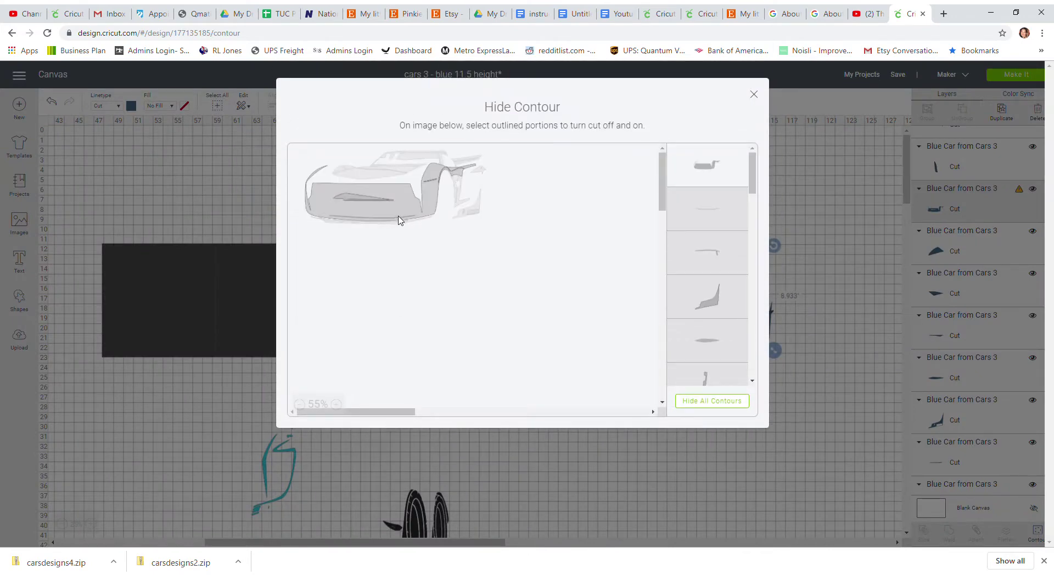
double_click(338, 406)
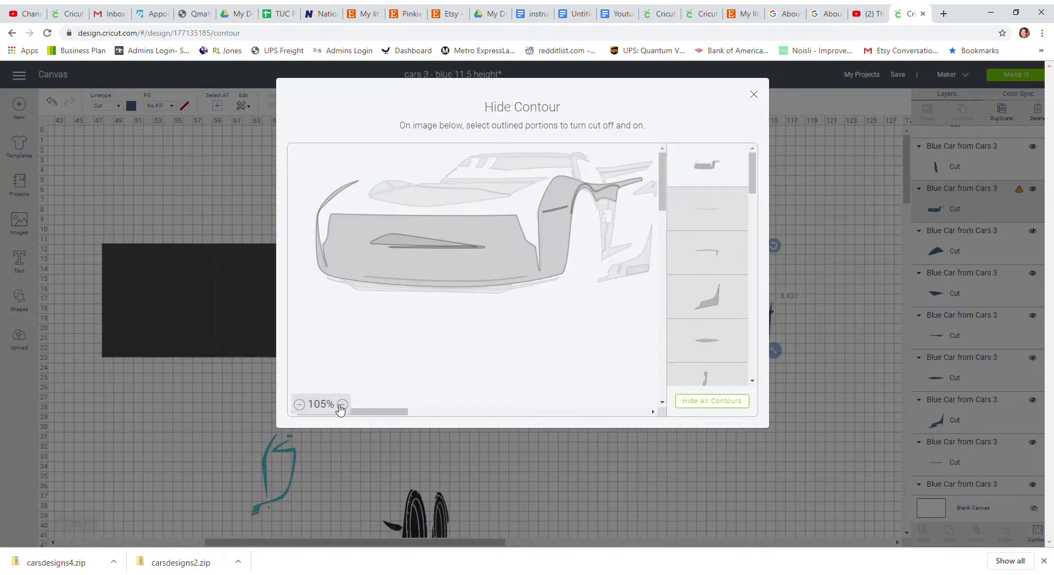
left_click(343, 405)
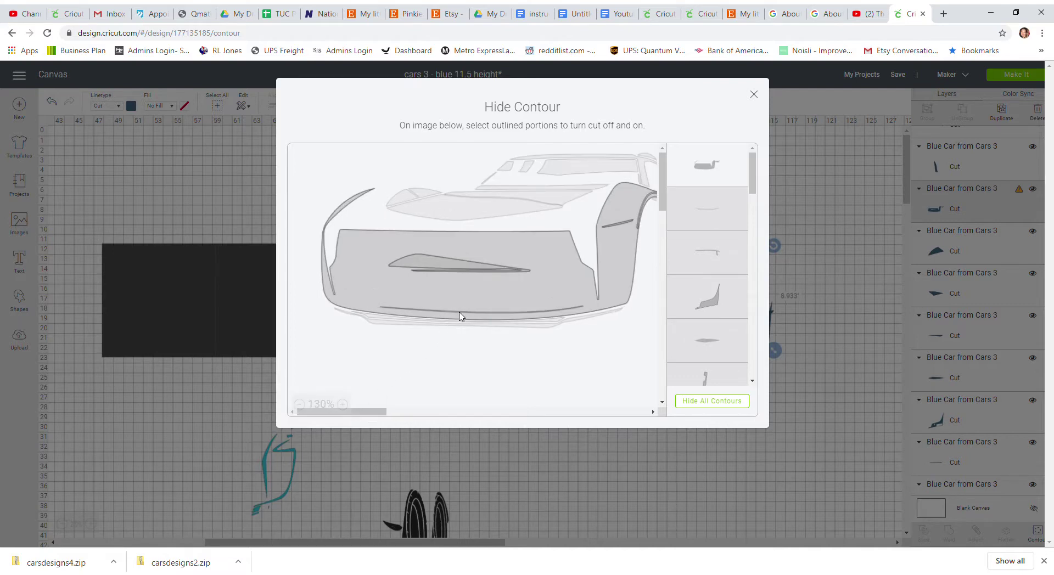
mouse_move(377, 416)
left_mouse_down()
mouse_move(406, 416)
mouse_move(376, 414)
left_mouse_up()
left_click(754, 95)
Compare the front bumper and fender piece with the three dark squares, and place it below the reassembled car.
left_click_drag(635, 298, 237, 313)
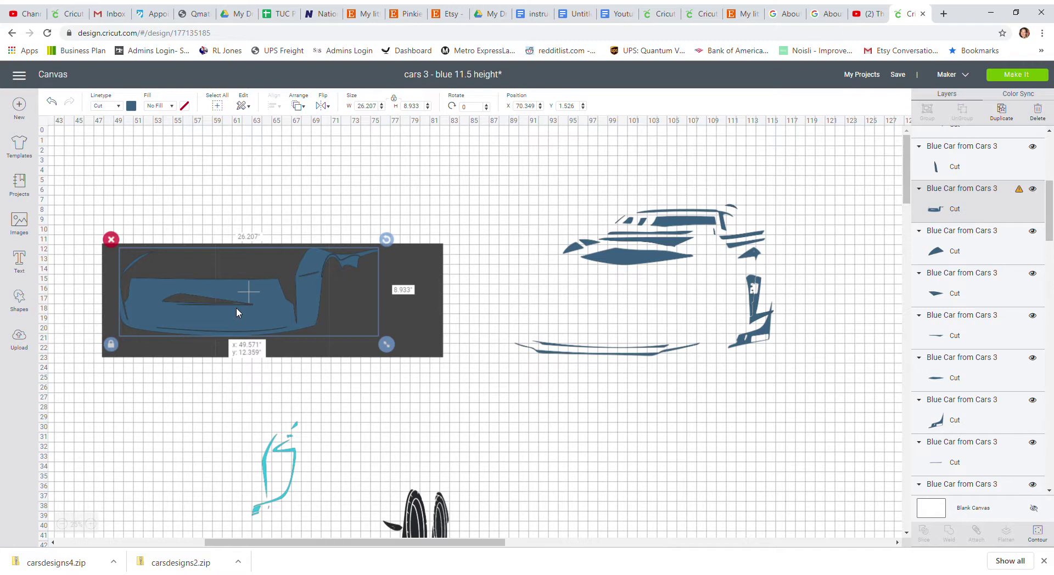
left_click_drag(237, 308, 272, 308)
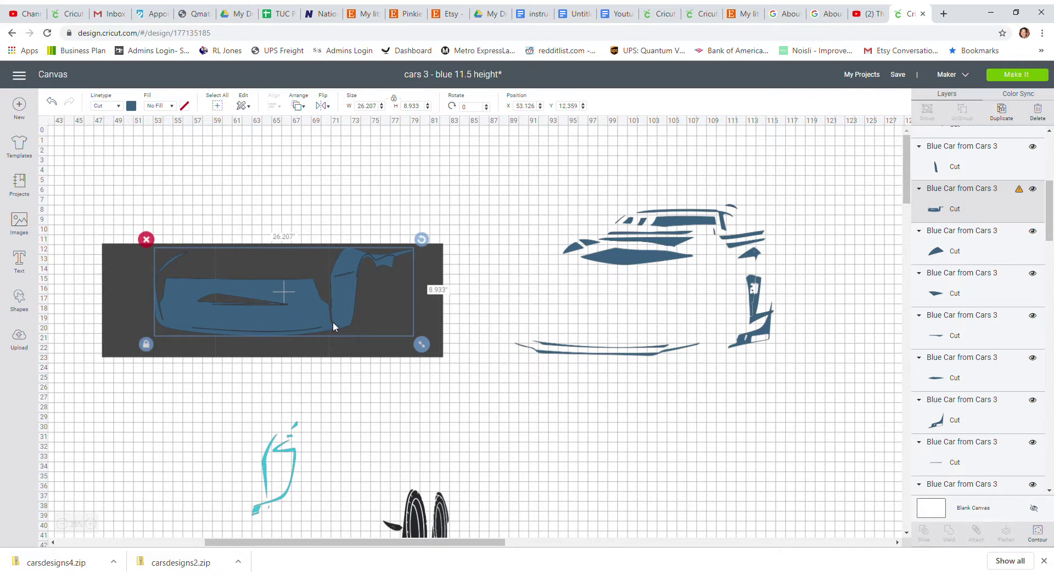
left_click_drag(313, 324, 620, 482)
Rotate a dark square to 357.7° over the fender, slice the fender off the bumper, and return the fender to the reassembled car.
left_click(387, 321)
left_click_drag(409, 313, 720, 448)
left_click_drag(761, 370, 760, 366)
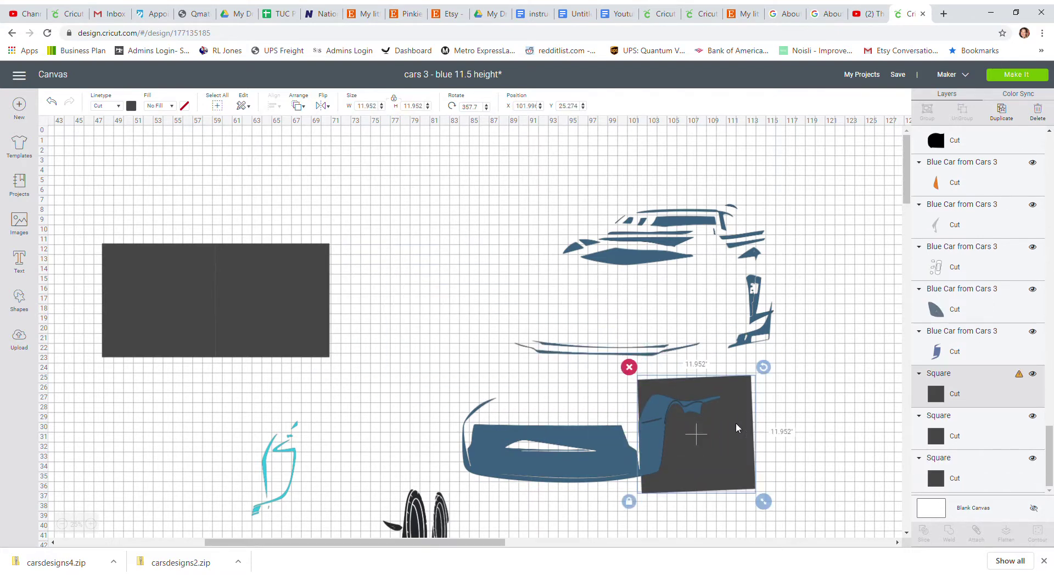
left_click_drag(732, 435, 640, 449)
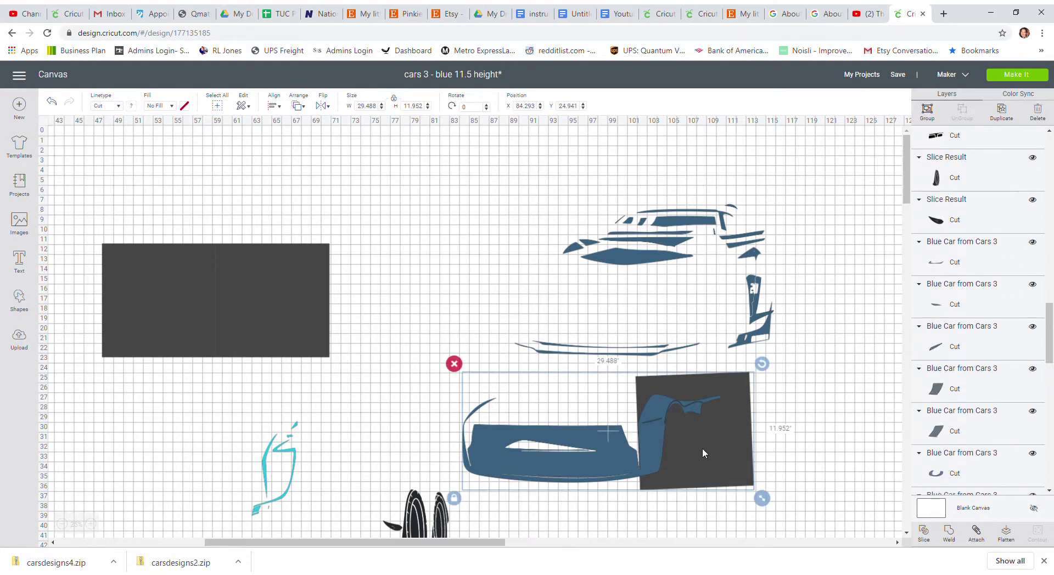
left_click(925, 531)
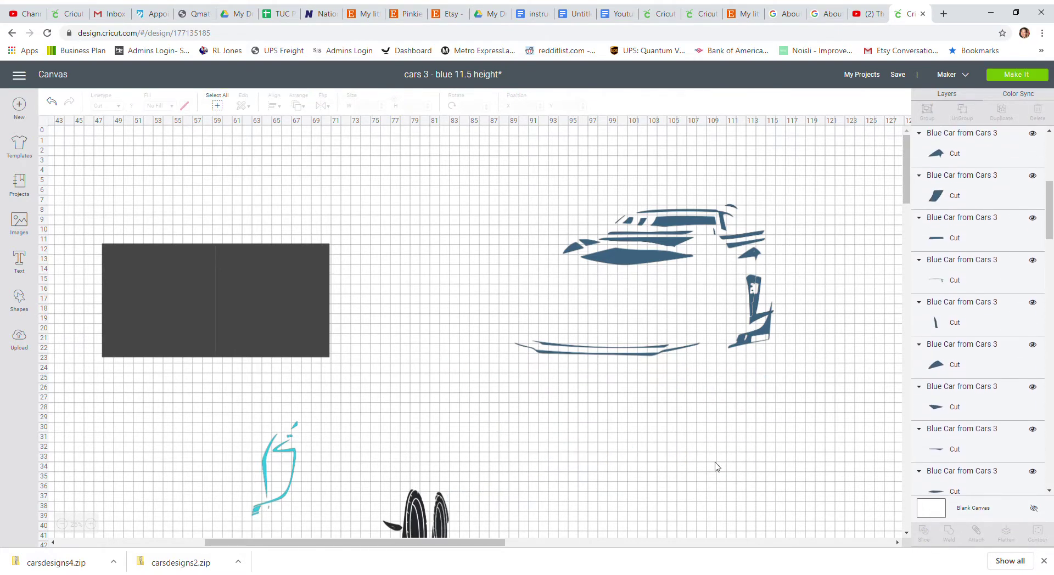
left_click_drag(655, 441, 792, 388)
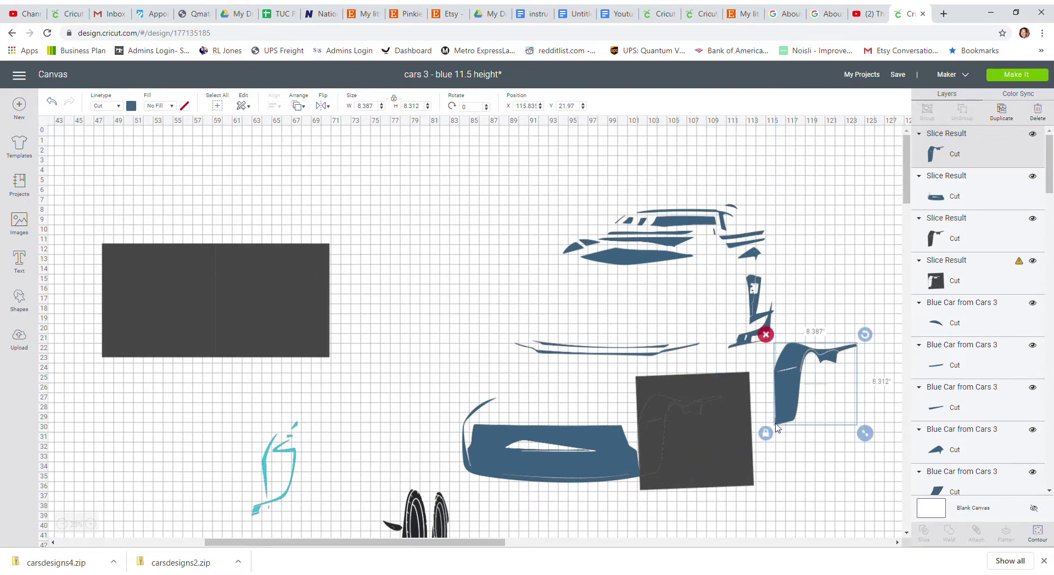
left_click_drag(787, 404, 697, 314)
Lay the front bumper across the two remaining dark squares, flush with their outer edge, and slice it with the overlapping square at the seam.
left_click_drag(621, 448, 302, 308)
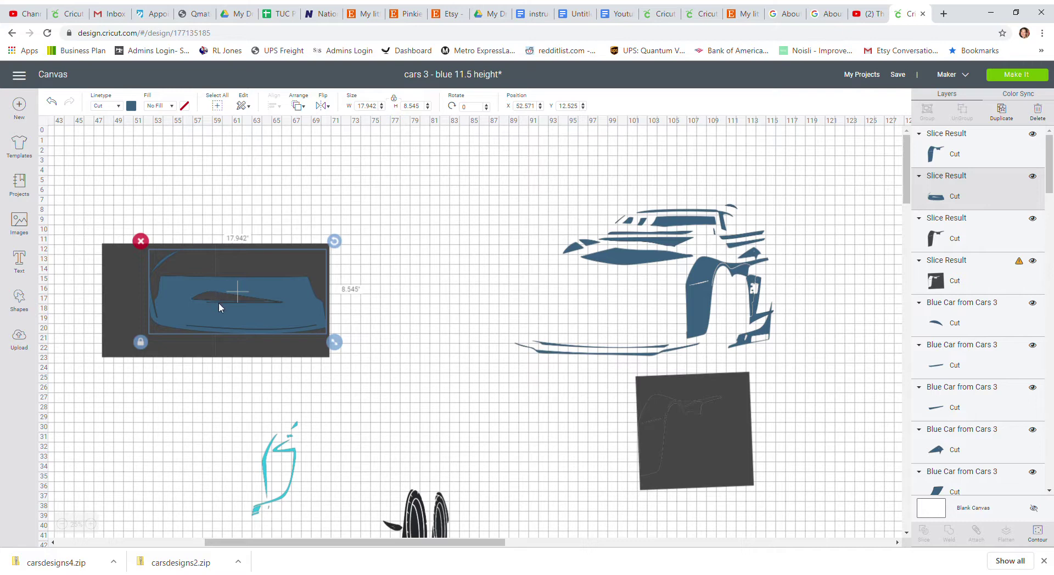
left_click_drag(264, 311, 259, 312)
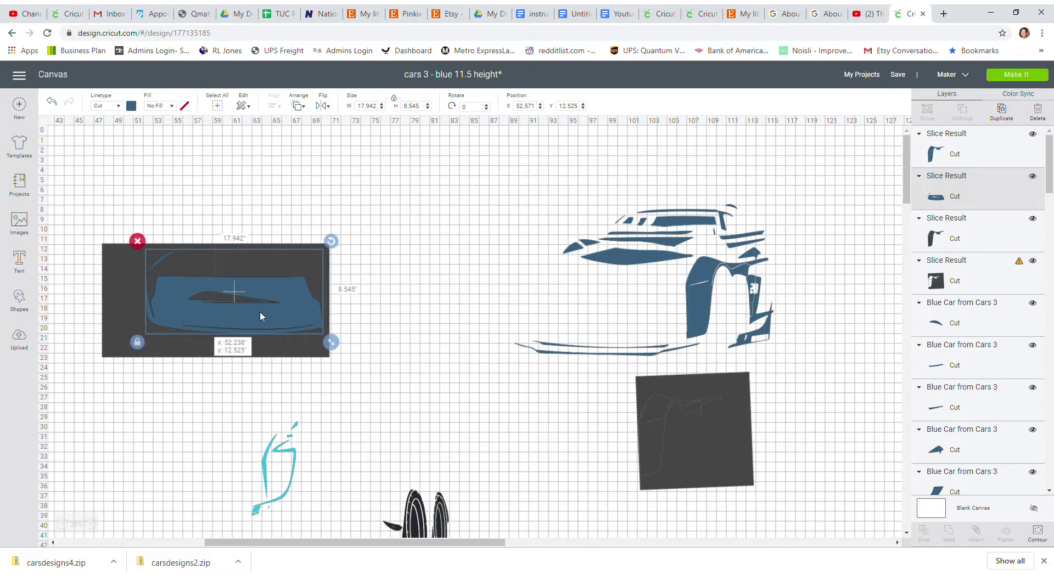
left_click_drag(259, 311, 265, 312)
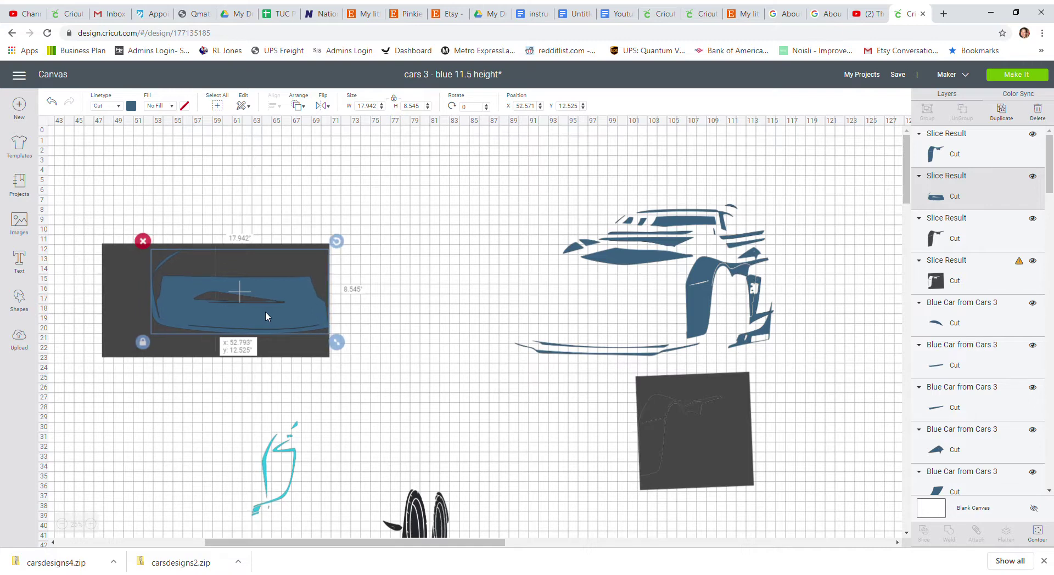
left_click(387, 302)
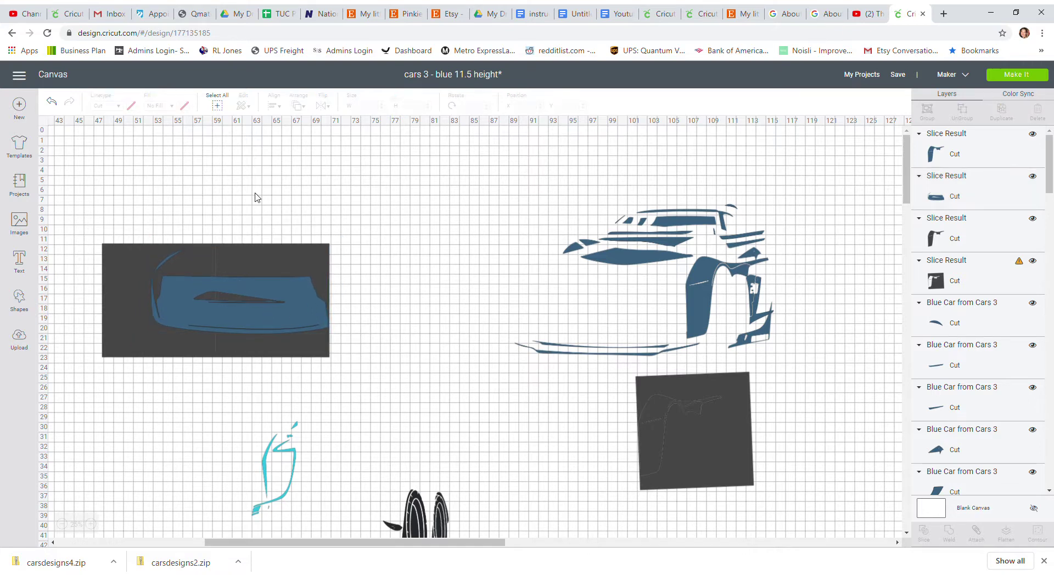
left_click_drag(255, 197, 313, 350)
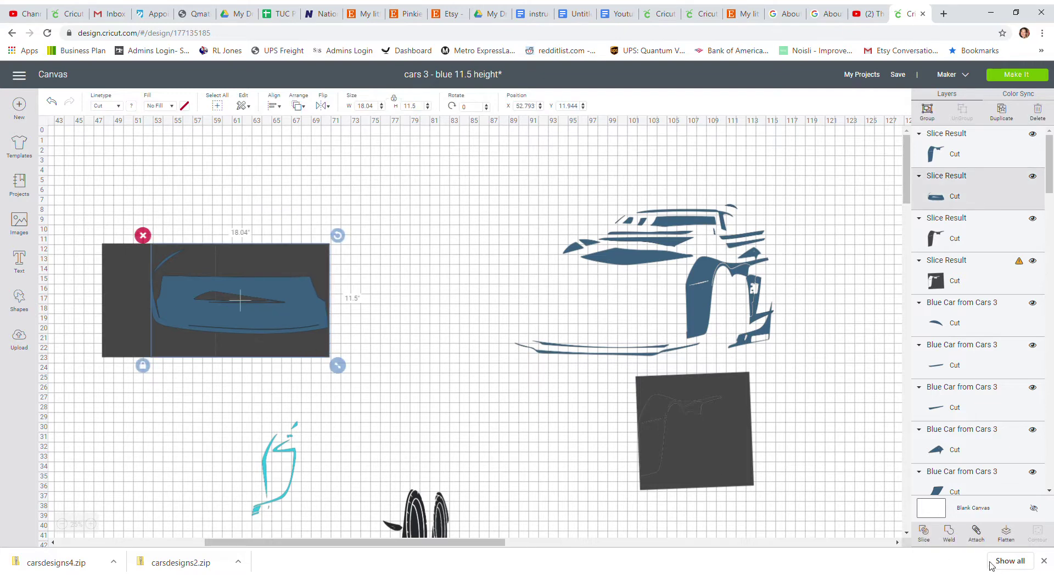
left_click(925, 533)
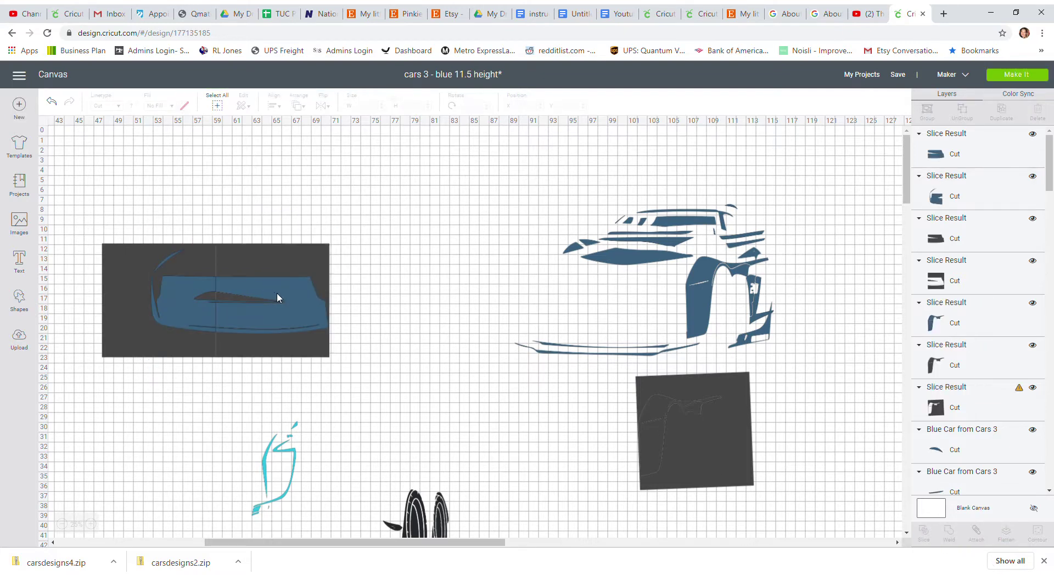
Place the two sliced bumper sections side by side at the front of the reassembled car, leaving a narrow gap between them.
left_click_drag(277, 295, 637, 315)
left_click_drag(186, 313, 547, 317)
left_click(632, 319)
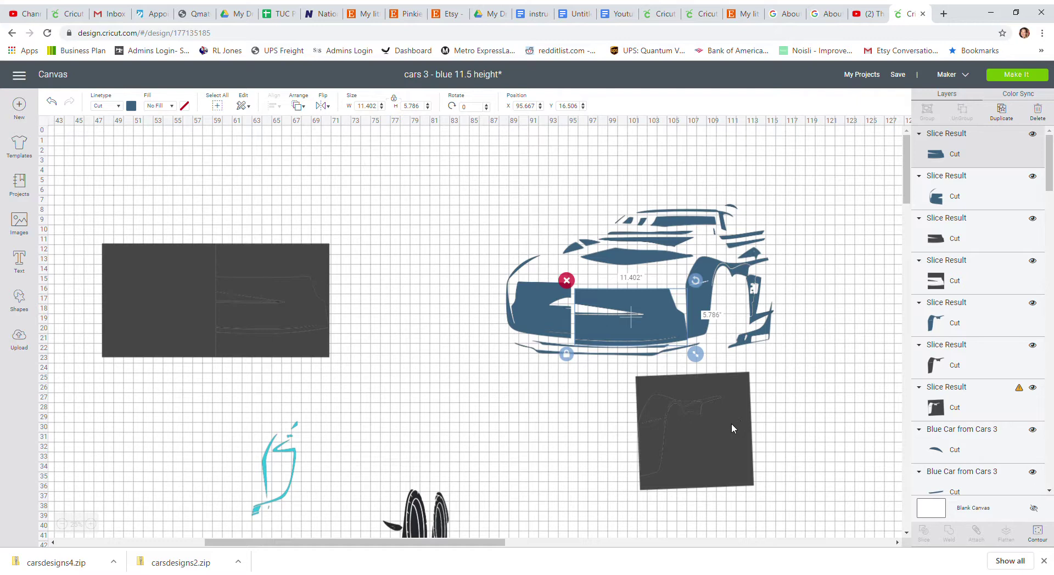
Delete the leftover dark slice pieces beside and below the car, keeping only the plain dark square.
left_click_drag(581, 411, 761, 486)
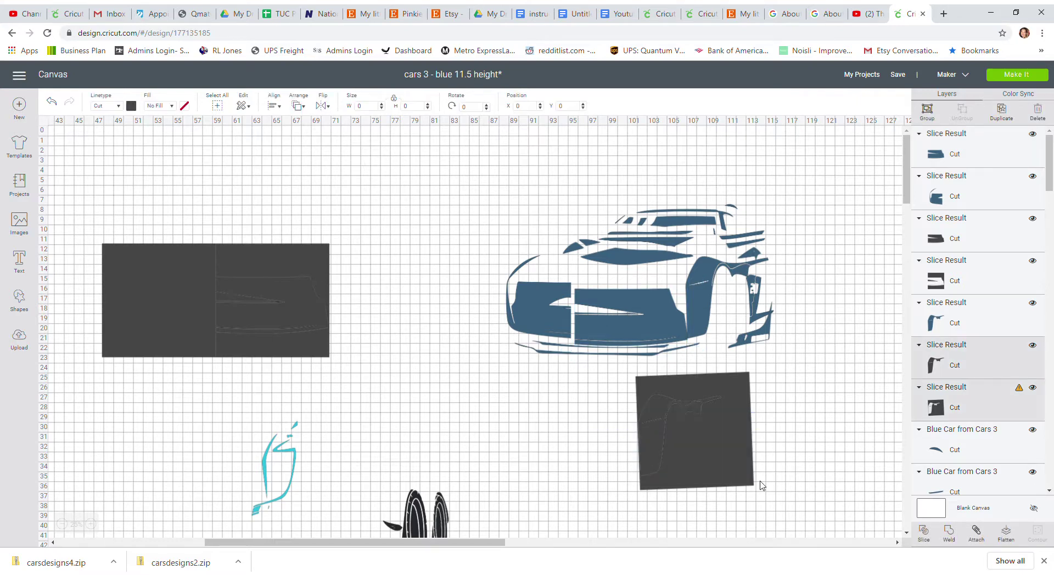
key("Delete")
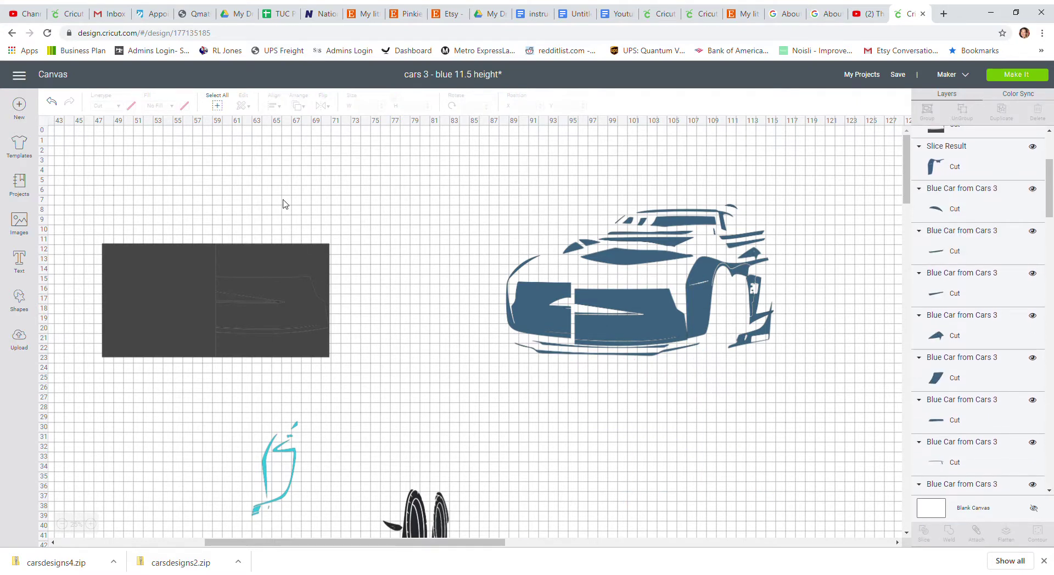
left_click_drag(283, 204, 317, 387)
key("Delete")
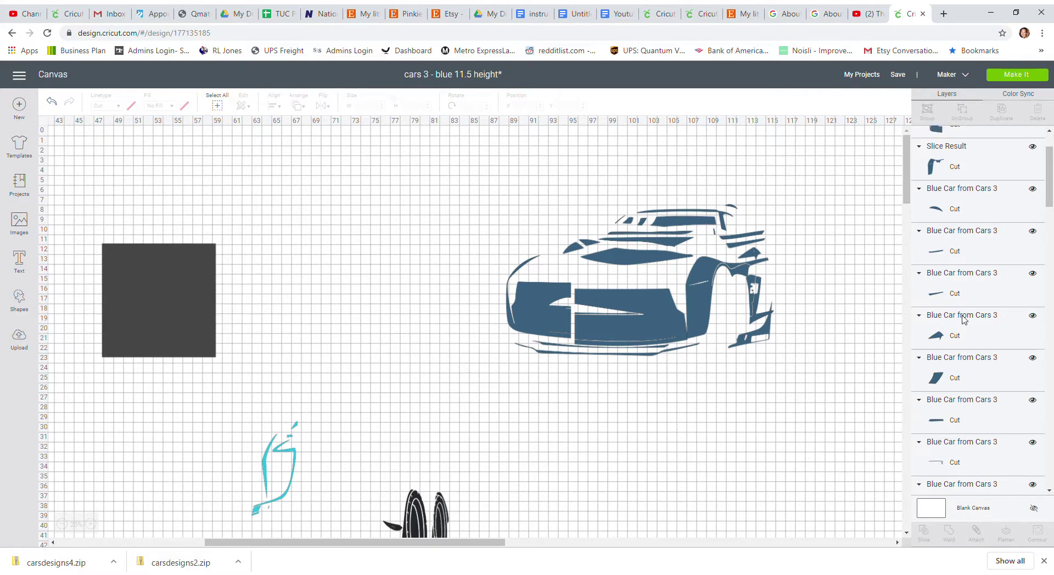
Find the flagged black slice in the layer list and examine its place among the black body pieces on the canvas.
left_click_drag(1049, 151, 1039, 429)
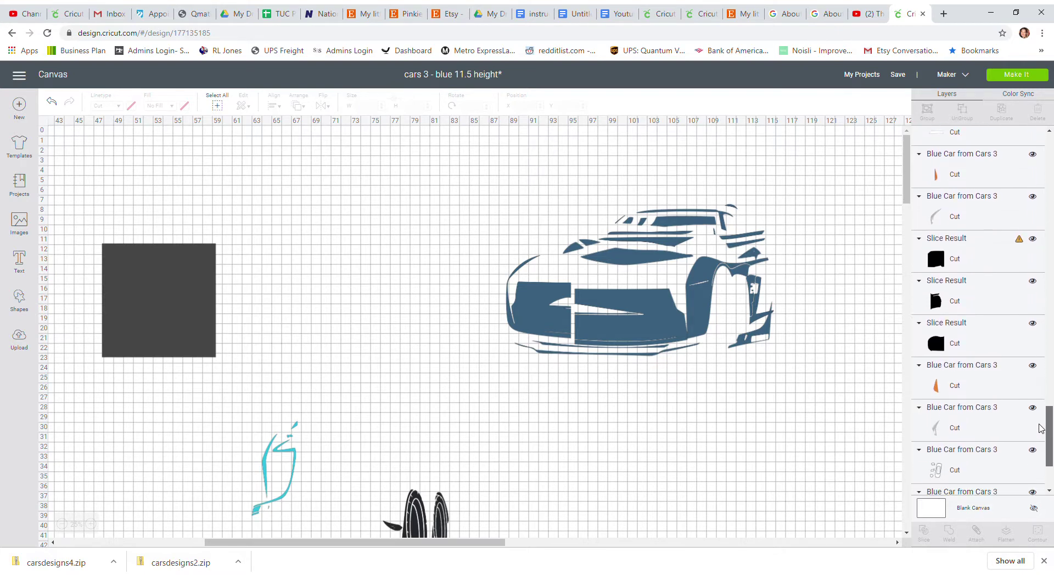
left_click(955, 259)
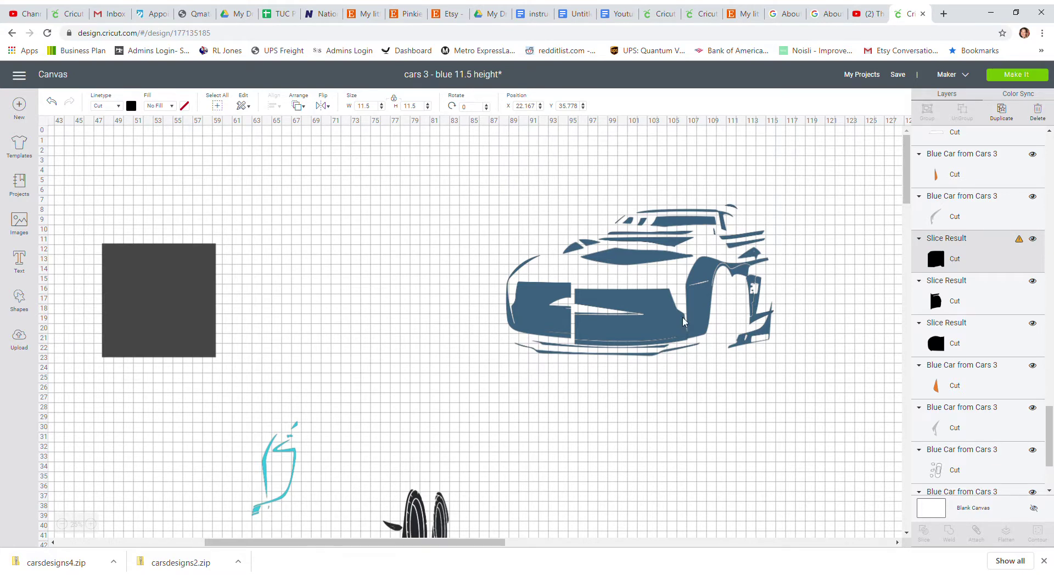
scroll(419, 338, "down", 5)
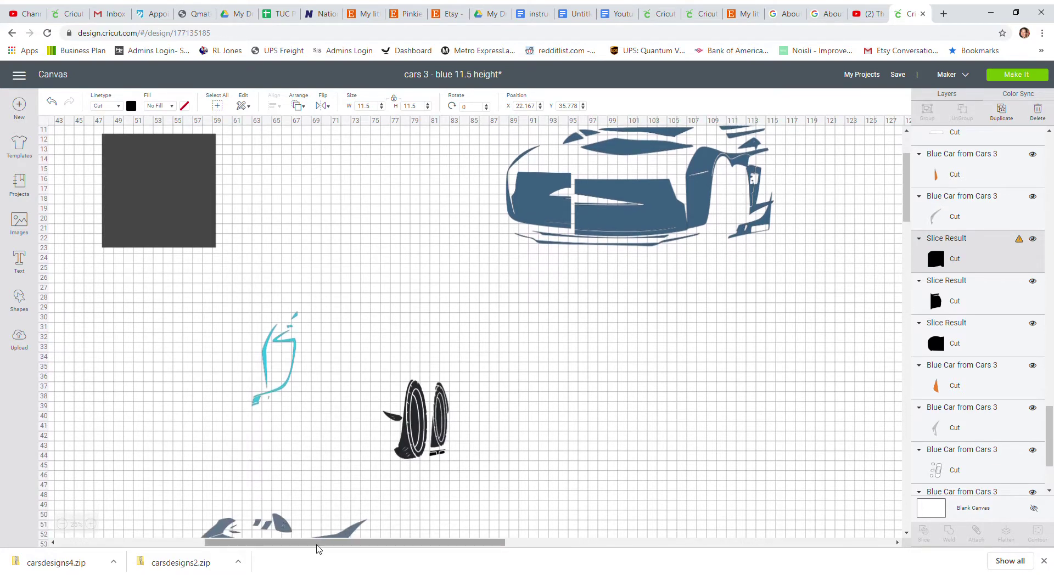
left_click_drag(317, 545, 127, 547)
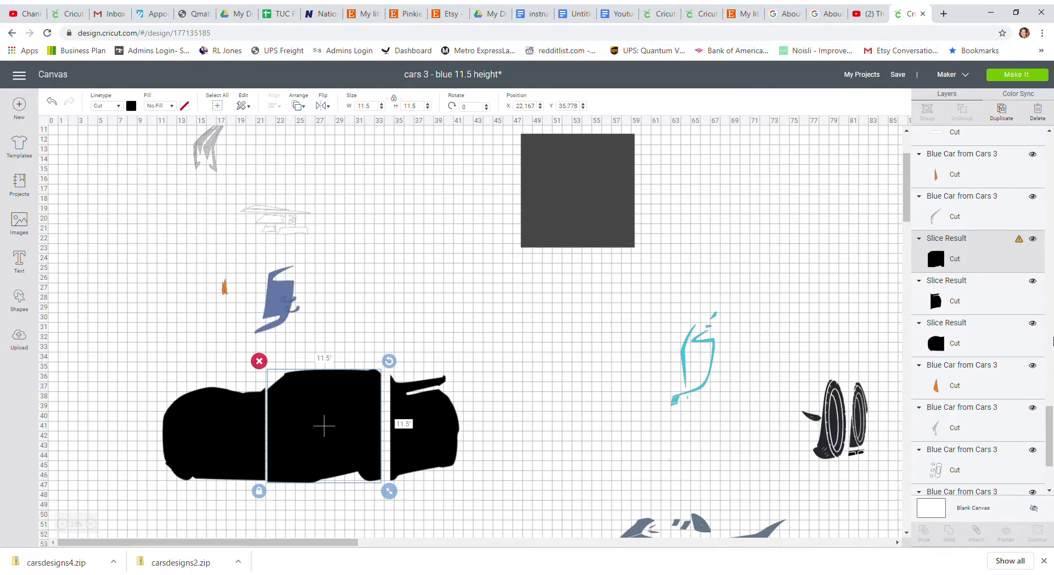
left_click_drag(1050, 433, 1053, 163)
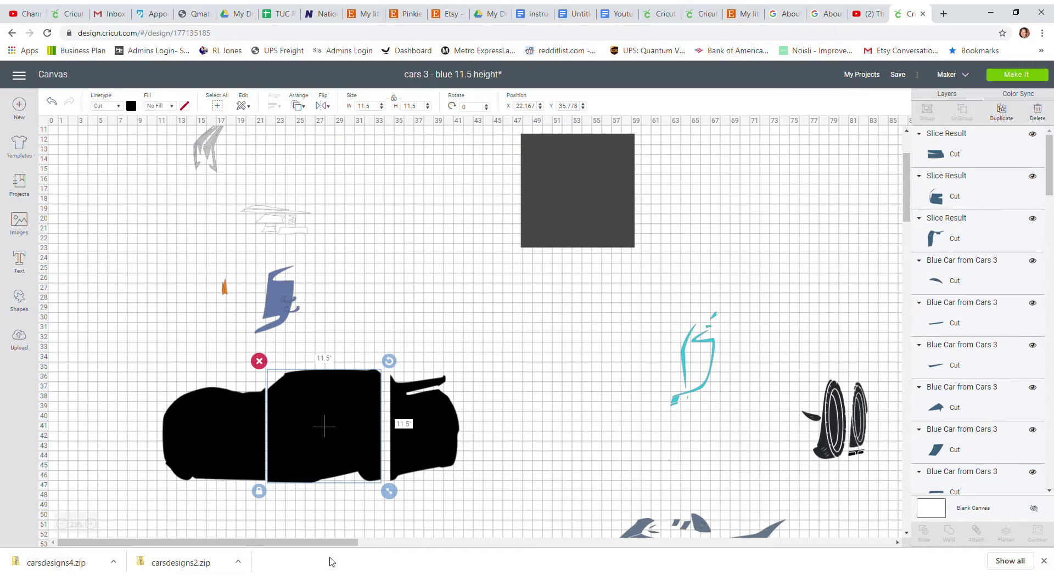
Move the two thin strips from beneath the car's front bumper to the empty area beside it, the shorter one above the longer.
left_click_drag(301, 543, 484, 541)
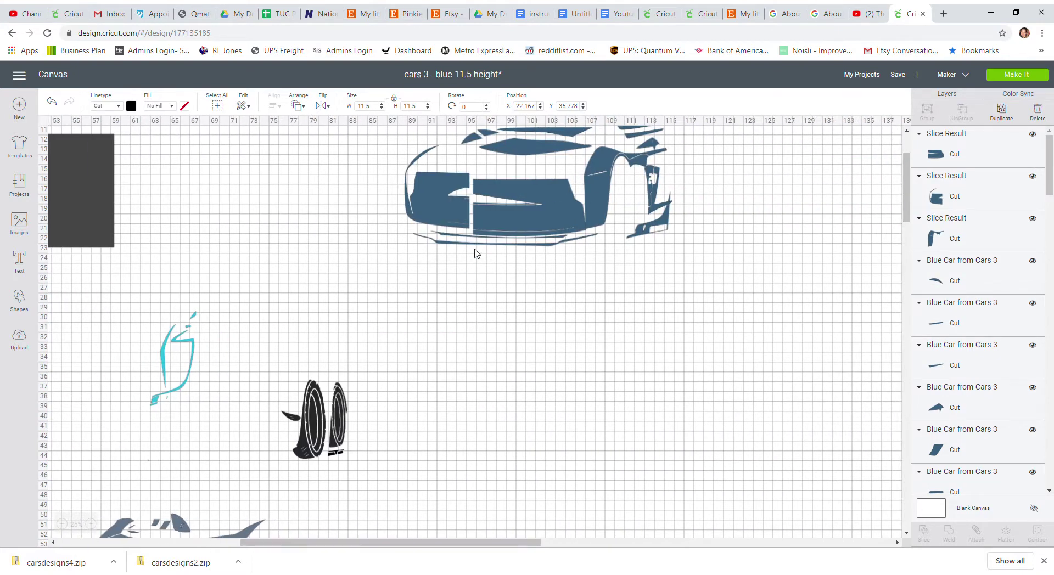
left_click_drag(481, 243, 266, 294)
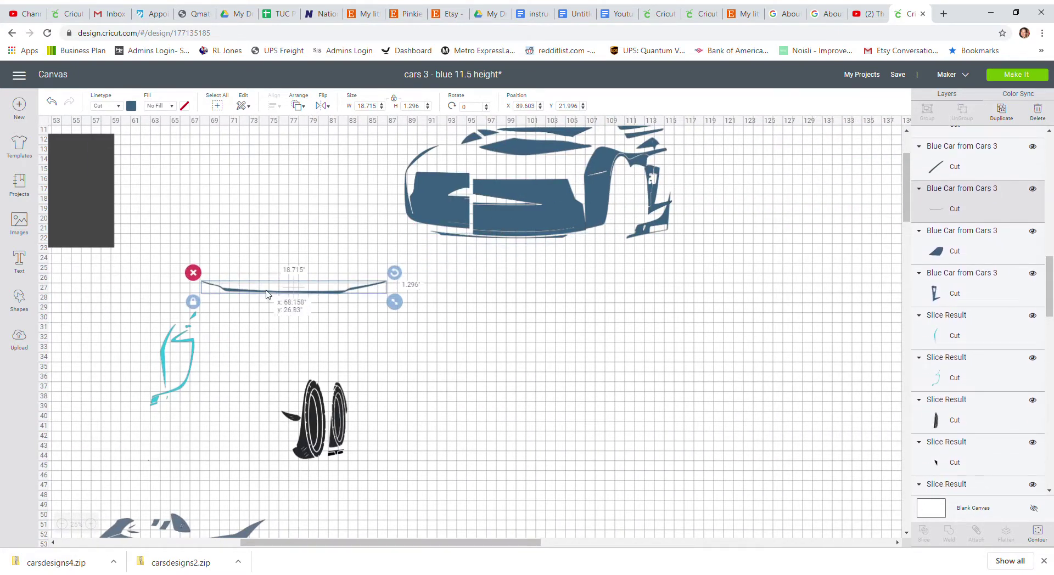
left_click(453, 236)
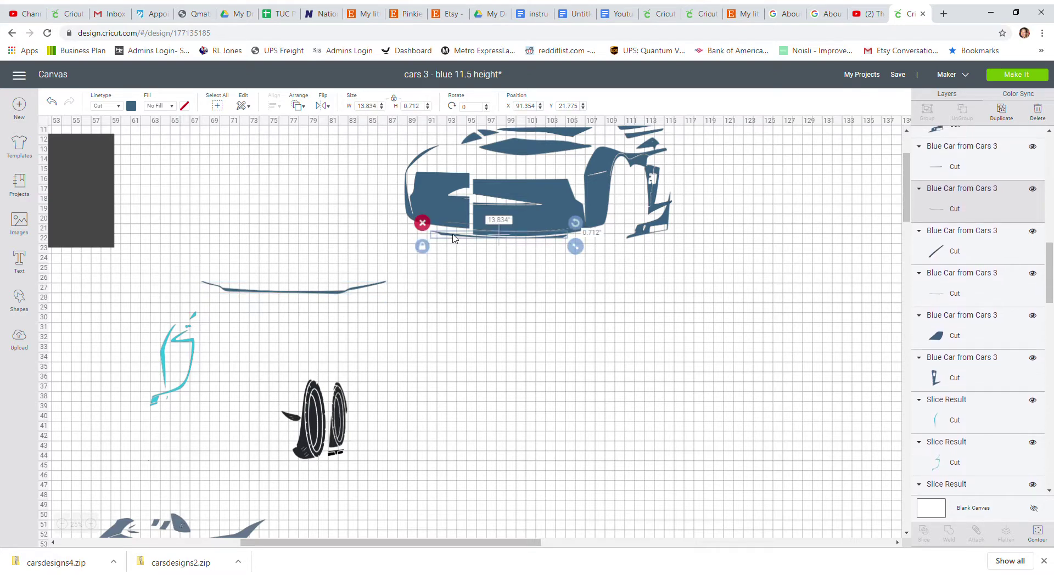
left_click_drag(454, 237, 238, 275)
Slice the shorter strip with the dark square over its left half, and place the two sections below the front bumper with a gap between.
left_click(91, 204)
left_click_drag(92, 204, 260, 233)
left_click_drag(135, 211, 347, 272)
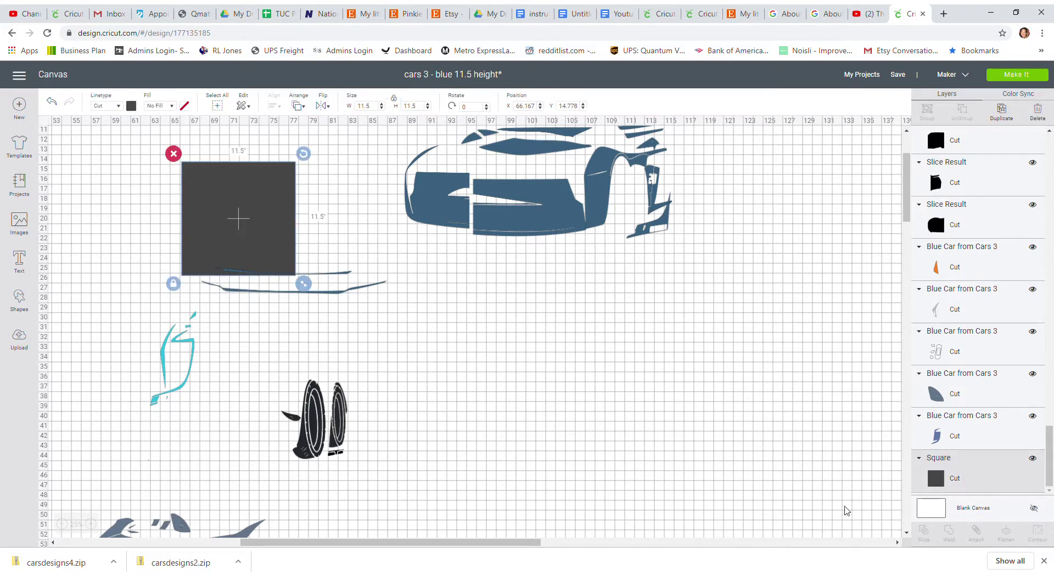
left_click(434, 294)
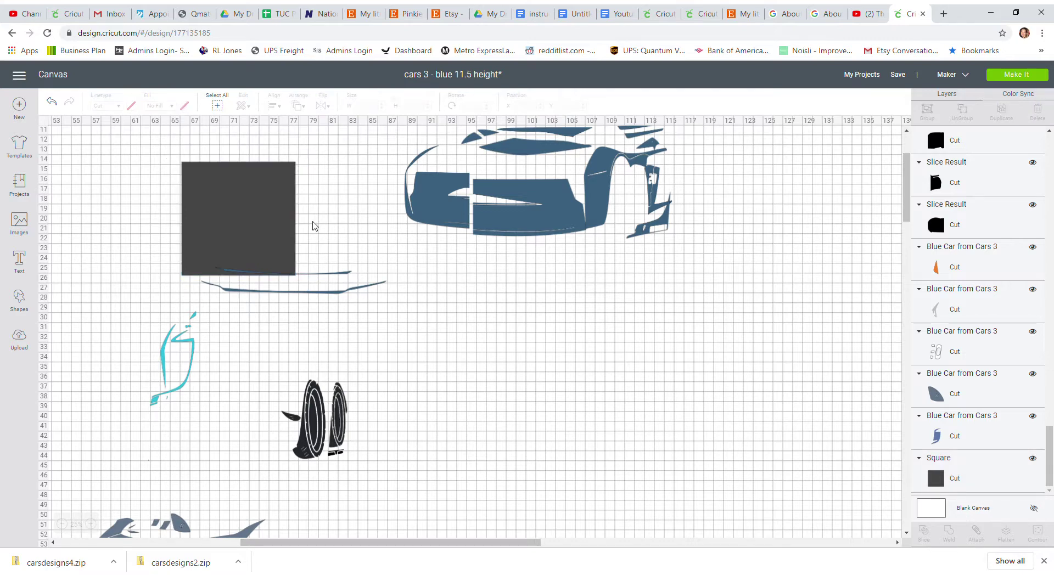
left_click_drag(314, 218, 296, 291)
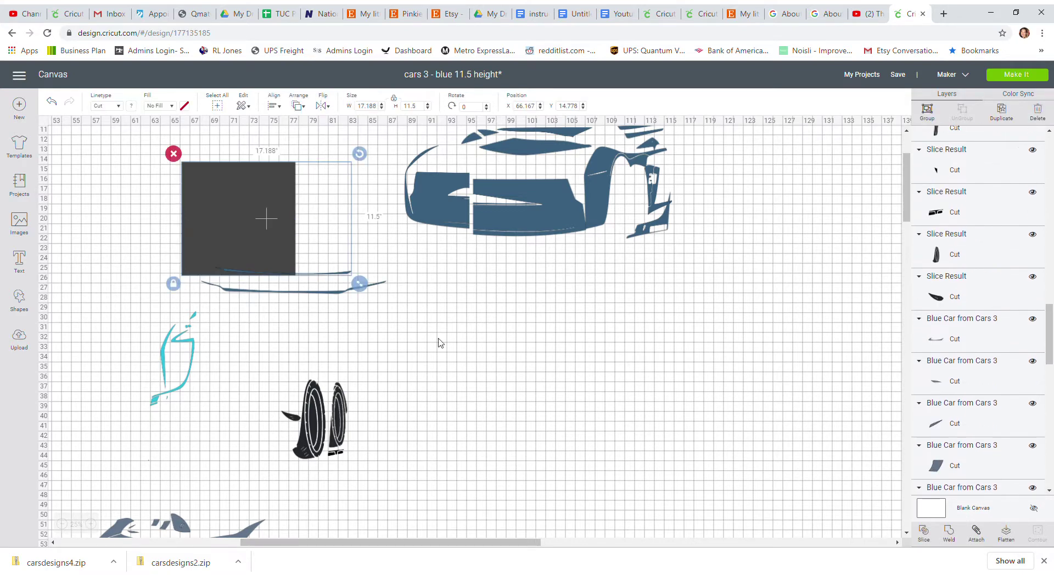
left_click(924, 533)
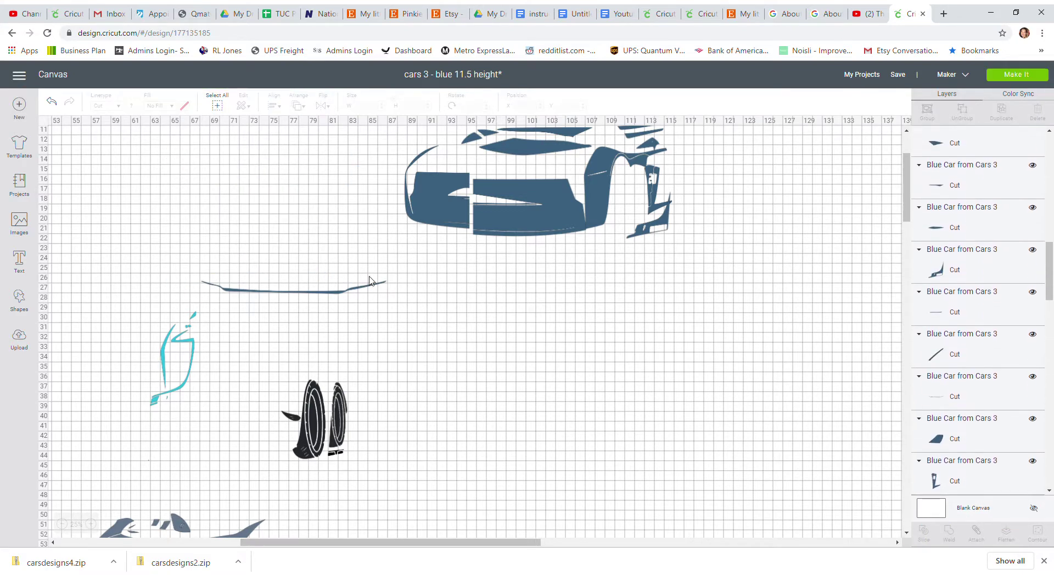
left_click_drag(316, 277, 554, 247)
left_click_drag(238, 275, 461, 247)
Lay the dark square over the right half of the longer strip and slice the strip with it.
left_click_drag(246, 224, 361, 340)
left_click(450, 317)
left_click_drag(466, 291, 317, 290)
left_click(921, 540)
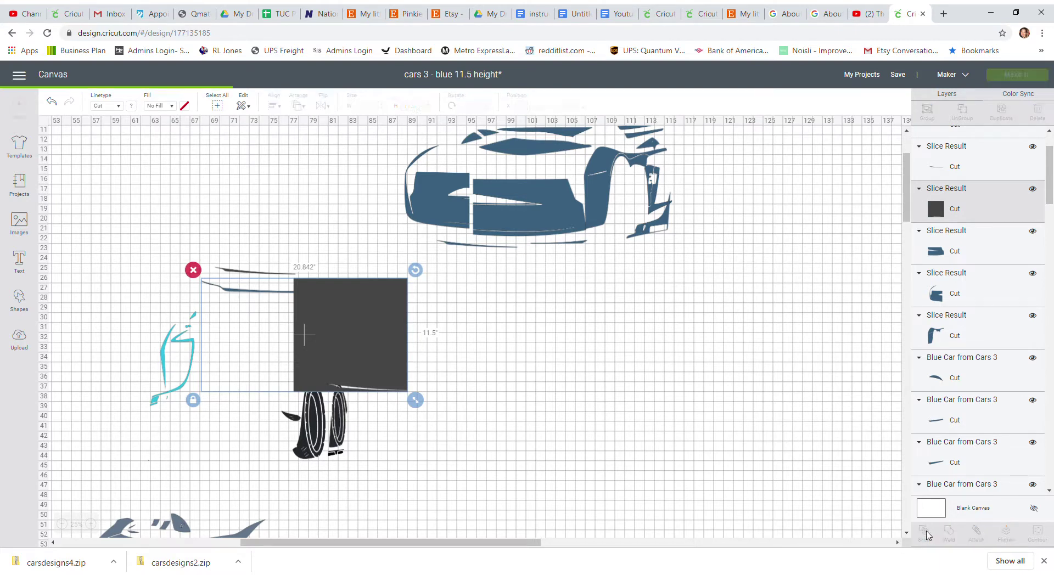
Delete the cut-out dark square and the dark strip-shaped remnants left over from slicing both strips.
left_click_drag(388, 337, 590, 390)
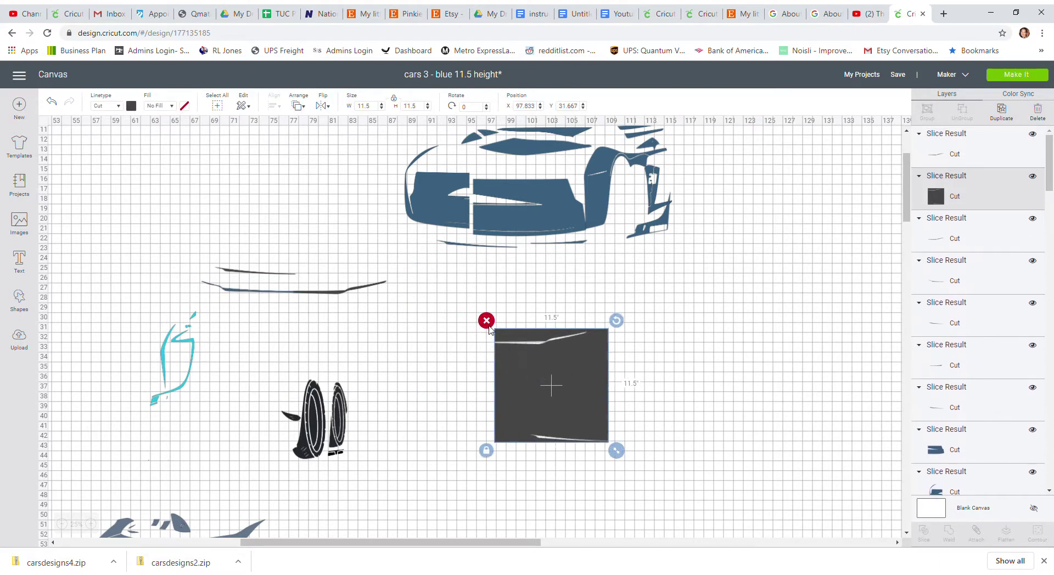
left_click(488, 322)
left_click_drag(316, 293, 486, 340)
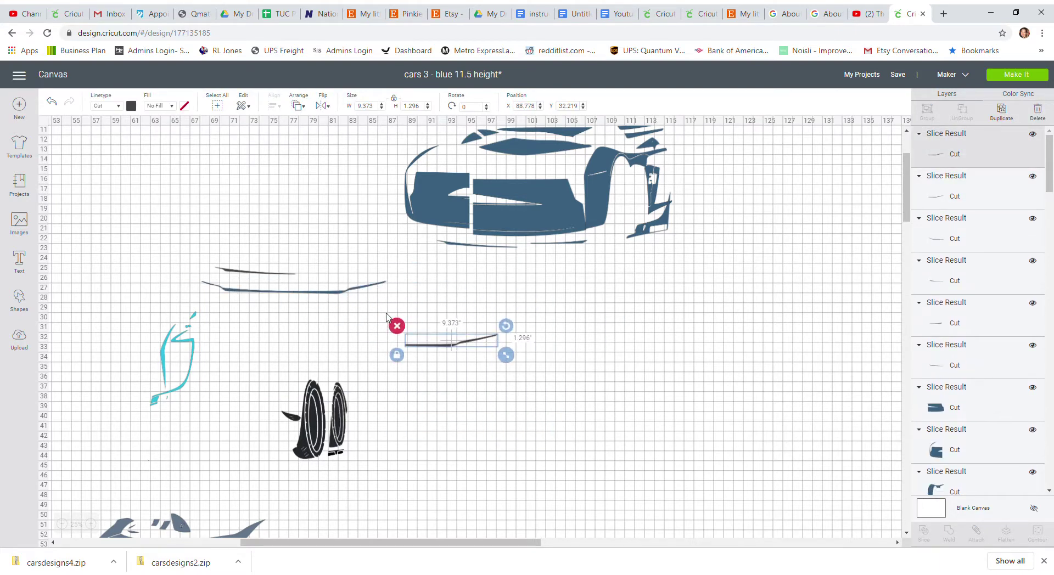
left_click(393, 325)
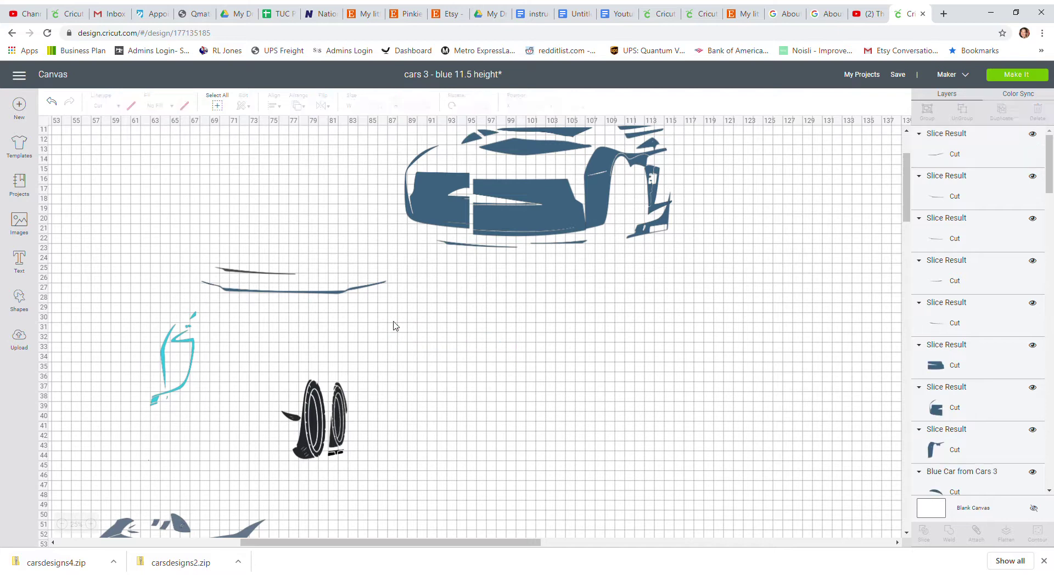
left_click(239, 276)
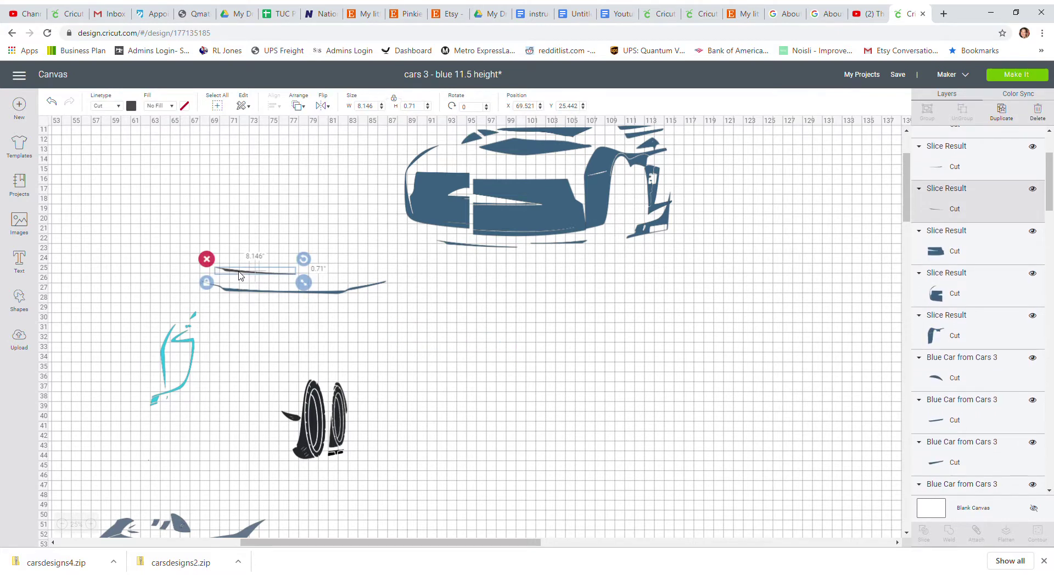
key("Delete")
Place the two sections of the longer strip side by side below the shorter strip's sections, leaving a small gap between them.
left_click_drag(253, 297, 470, 262)
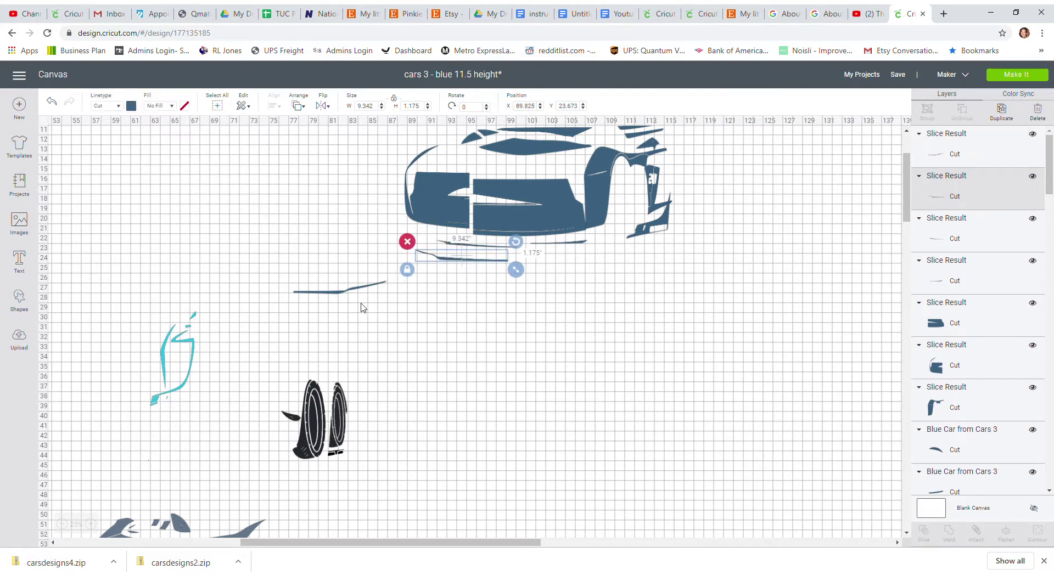
left_click_drag(337, 297, 559, 265)
left_click(556, 346)
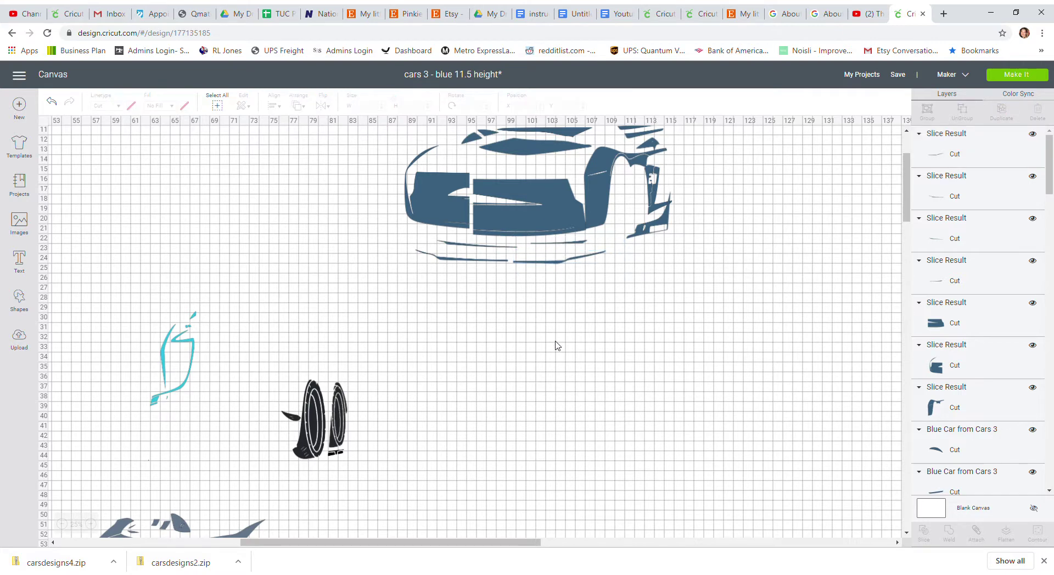
Save the project and try to send it for cutting.
scroll(614, 397, "up", 3)
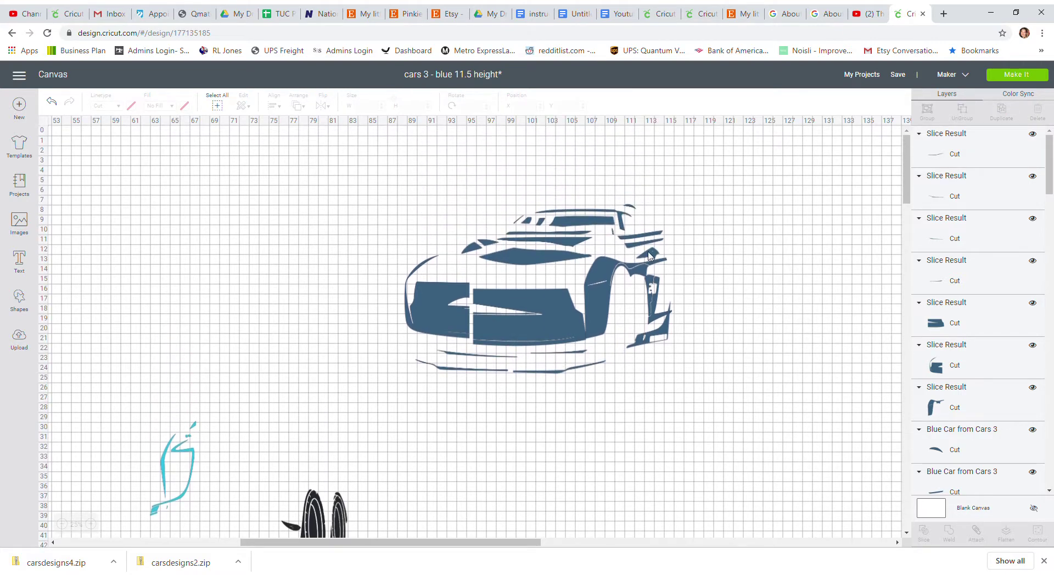
left_click(898, 75)
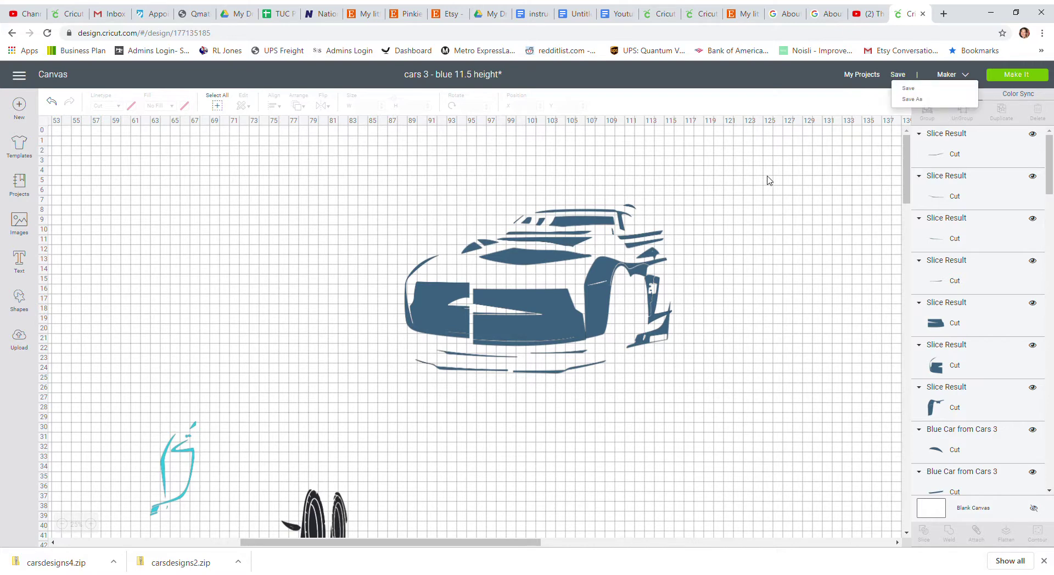
left_click(906, 89)
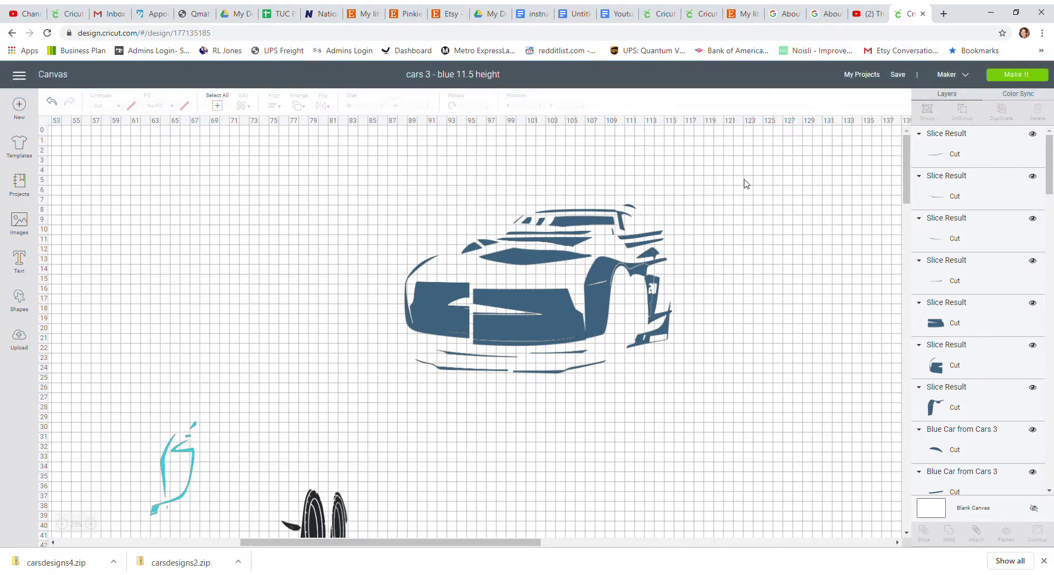
left_click(1026, 75)
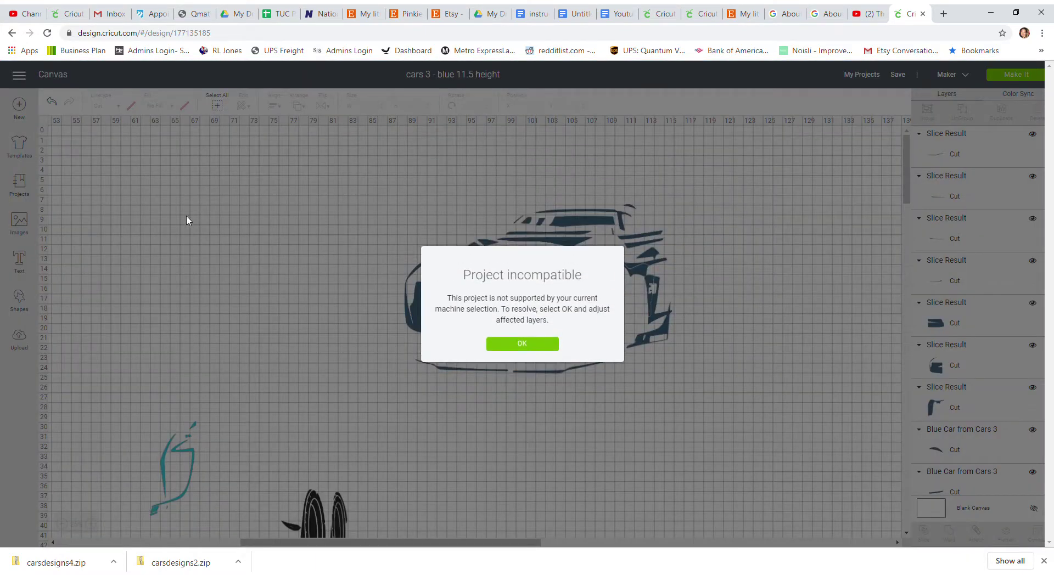
left_click(522, 344)
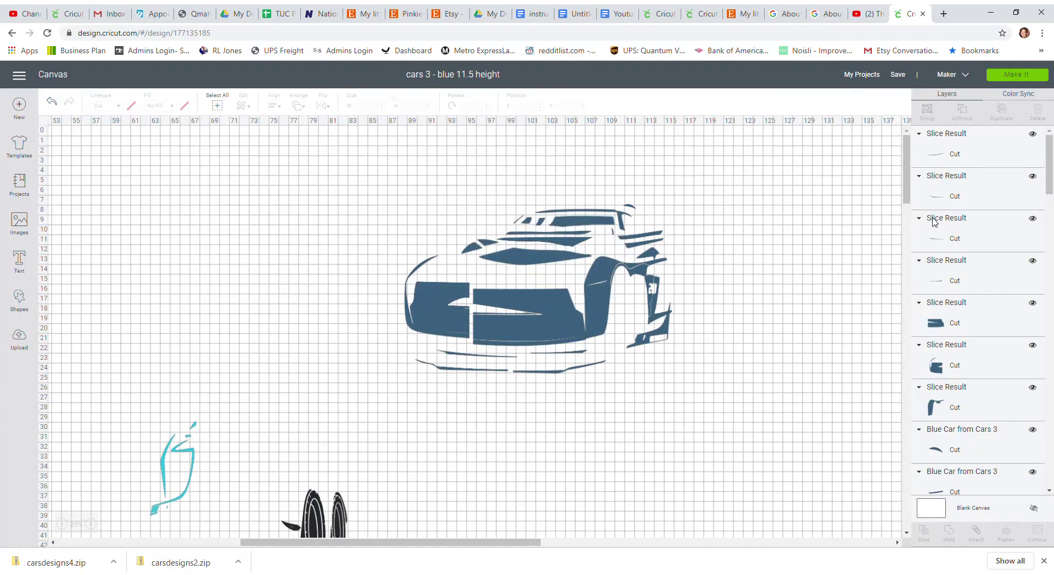
Check the layer list for slices flagged as incompatible, and examine the flagged black middle body piece on the canvas.
scroll(935, 222, "down", 10)
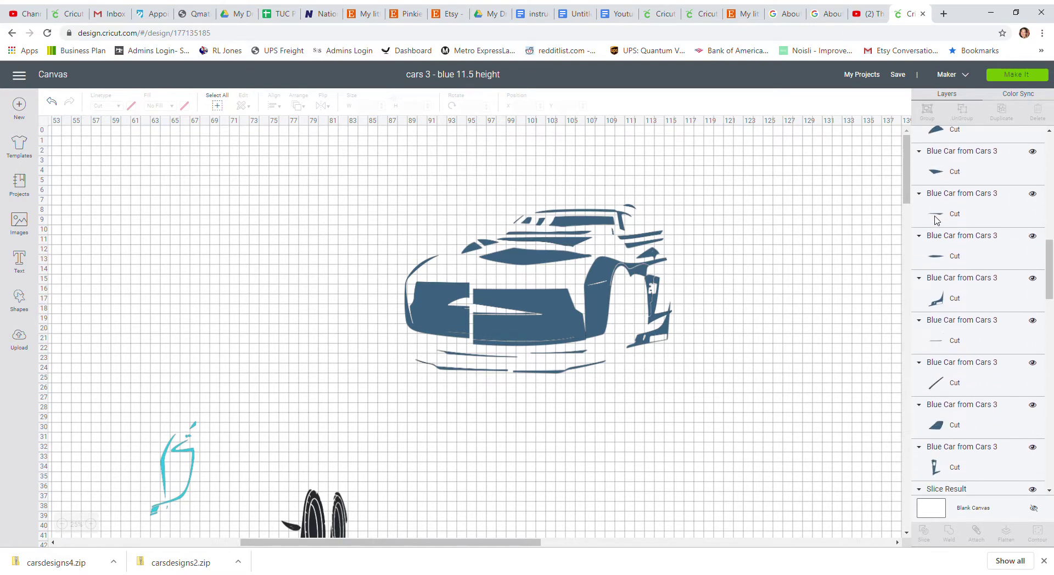
scroll(937, 220, "down", 10)
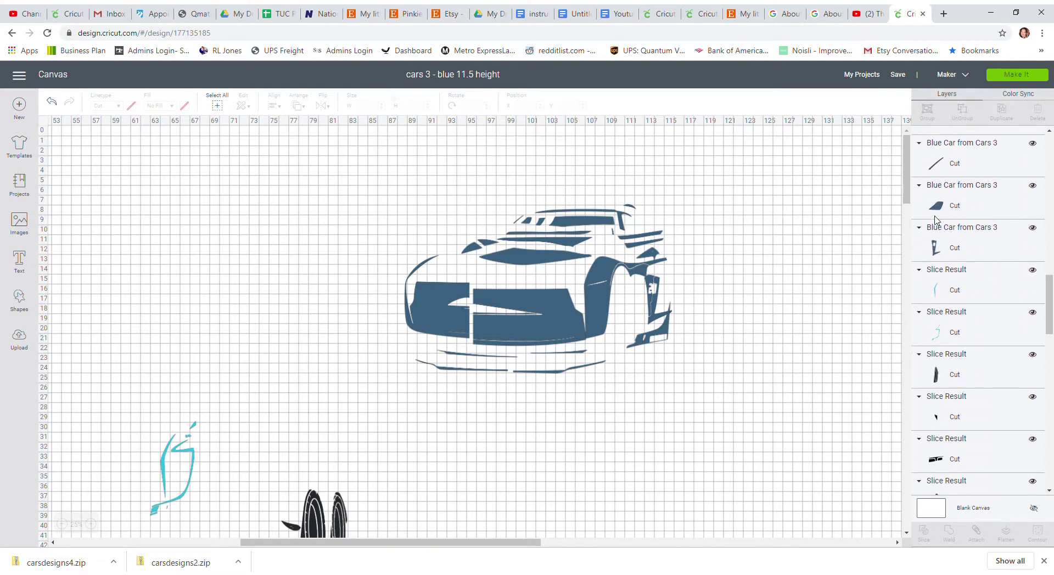
scroll(935, 236, "down", 5)
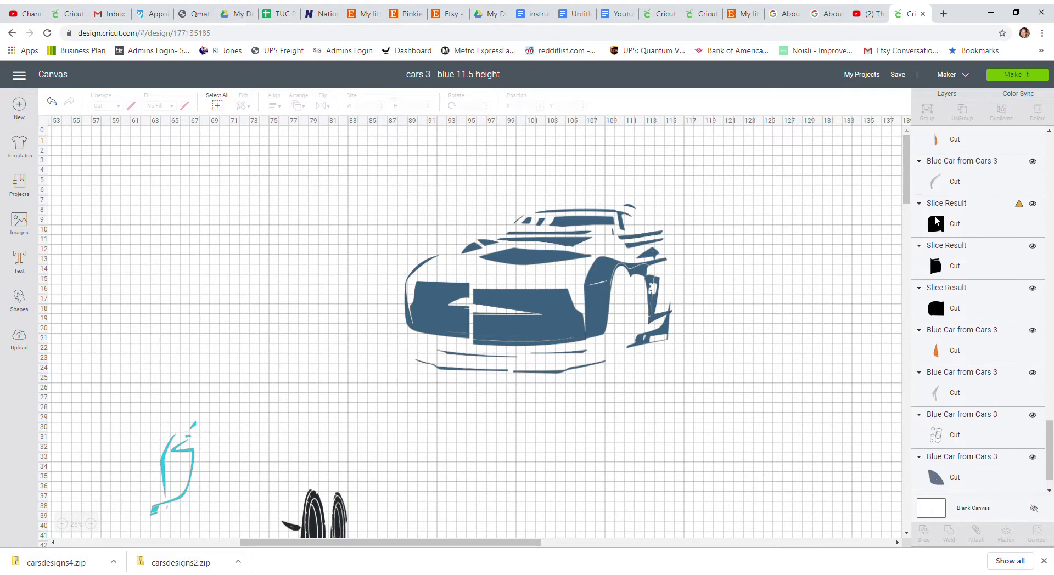
left_click(1033, 218)
left_click(1021, 226)
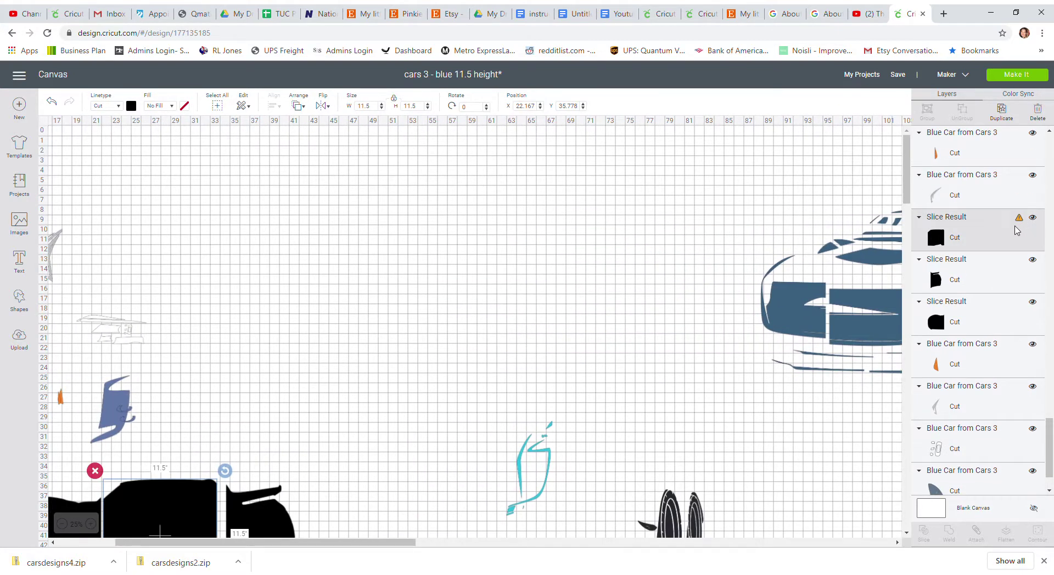
scroll(1000, 318, "down", 1)
scroll(999, 318, "up", 5)
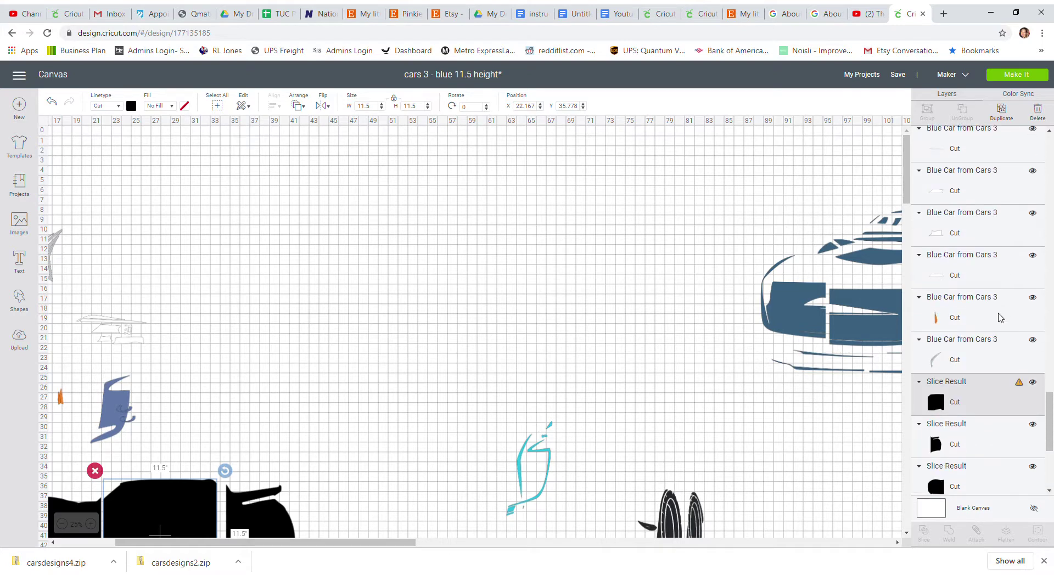
scroll(1000, 317, "up", 5)
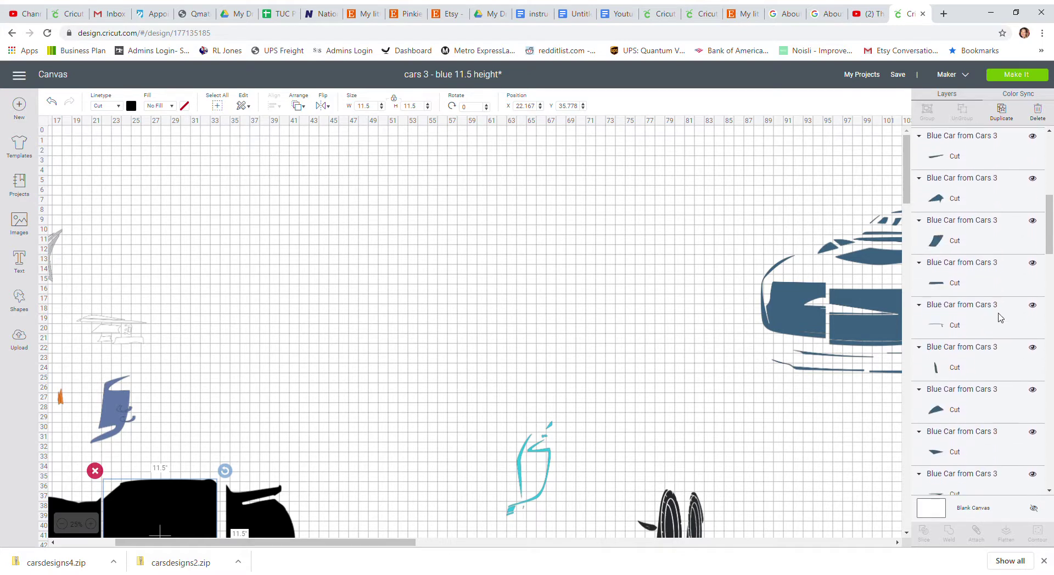
scroll(1000, 317, "down", 5)
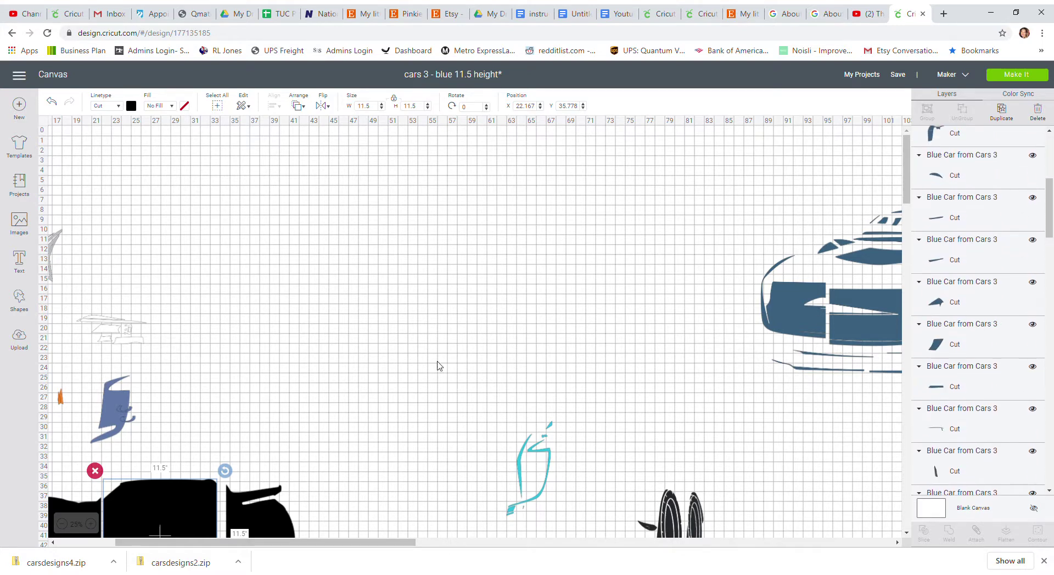
left_click(152, 512)
scroll(153, 512, "down", 3)
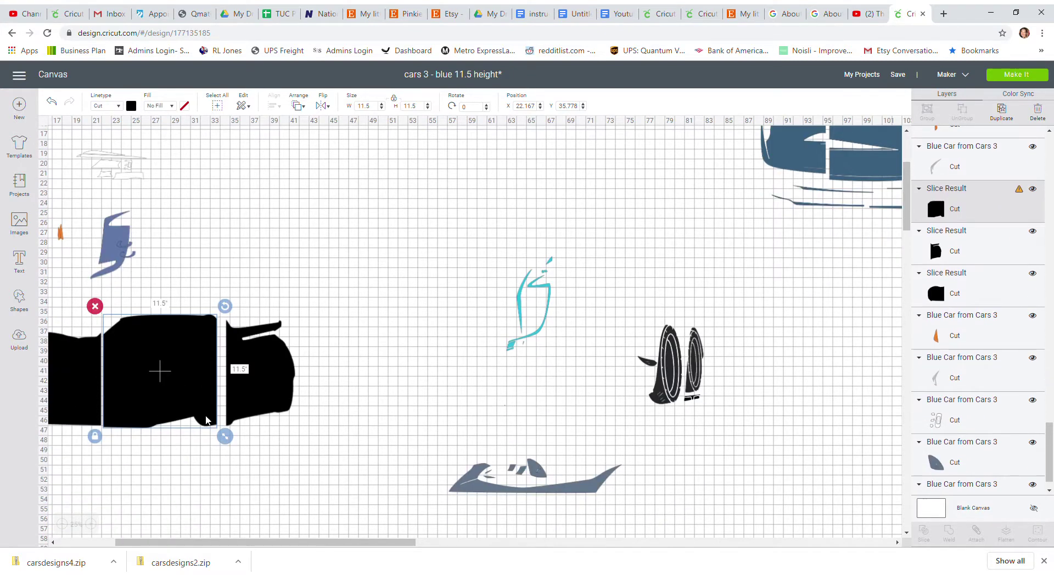
Separate the black body pieces, moving the end piece outward and placing the middle piece in the open space above them.
left_click_drag(184, 391, 183, 390)
mouse_move(271, 390)
left_mouse_down()
mouse_move(261, 390)
mouse_move(285, 388)
left_mouse_up()
left_click_drag(182, 404, 182, 395)
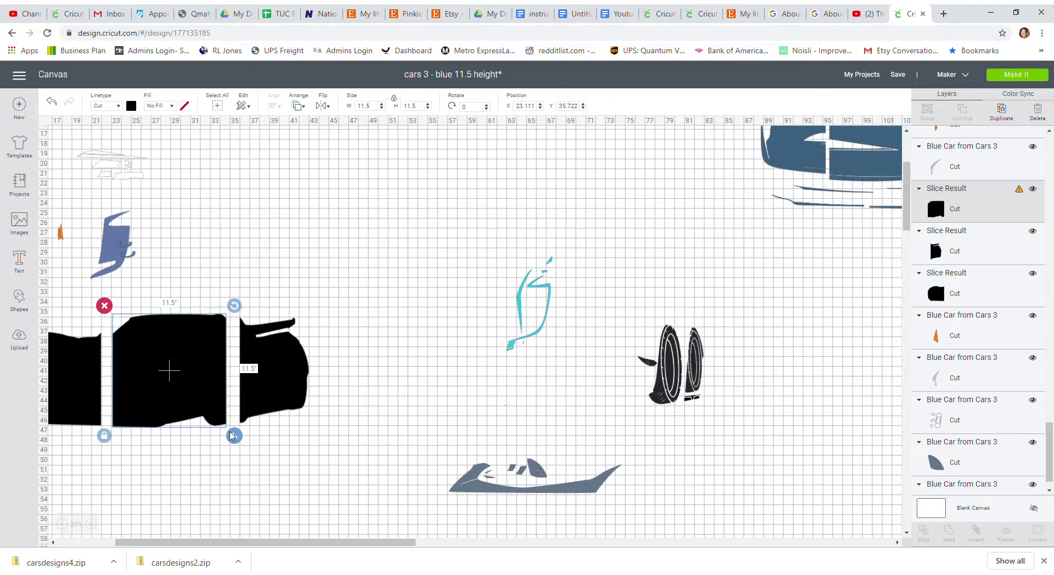
left_click(232, 436)
left_click_drag(205, 379, 271, 239)
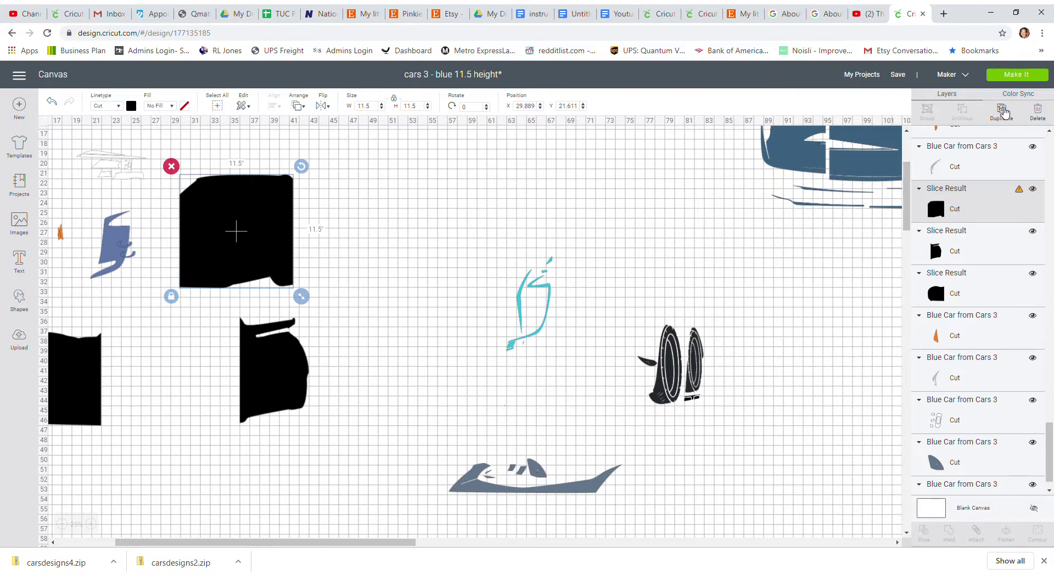
Duplicate the black middle piece, move the copy beside the original and hide the copy.
left_click(1002, 118)
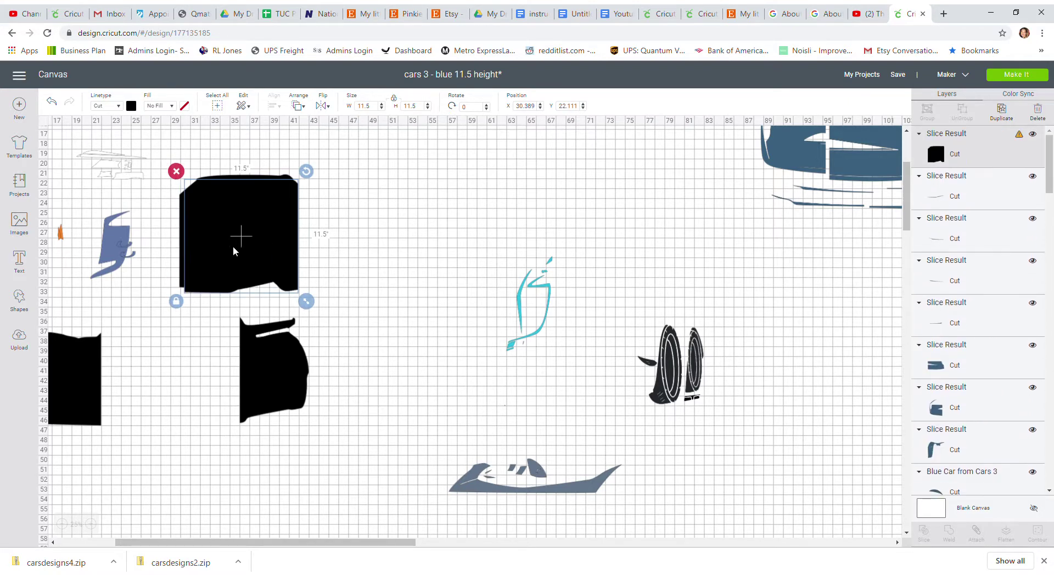
left_click_drag(233, 245, 397, 251)
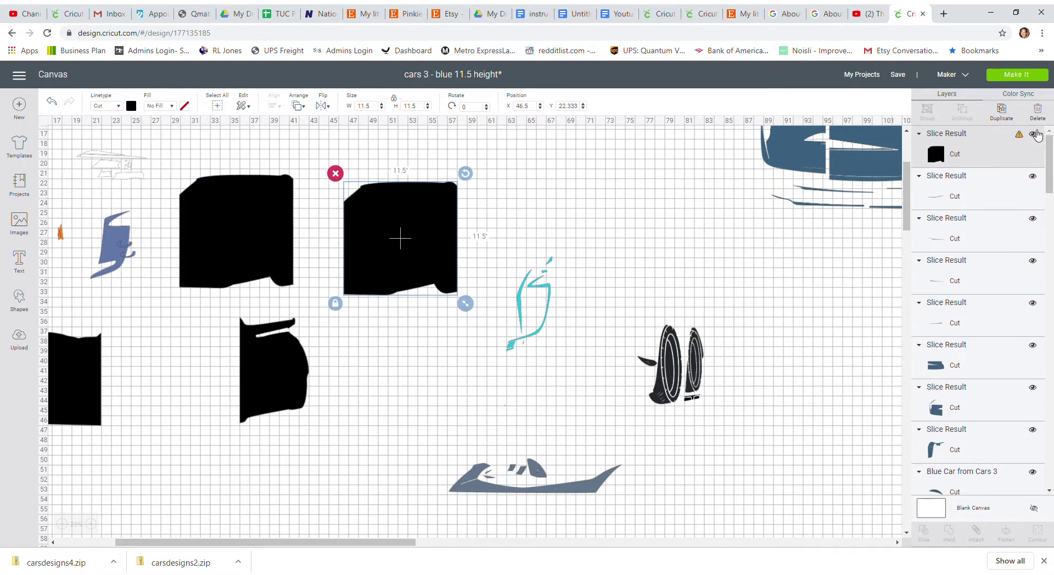
left_click(1033, 134)
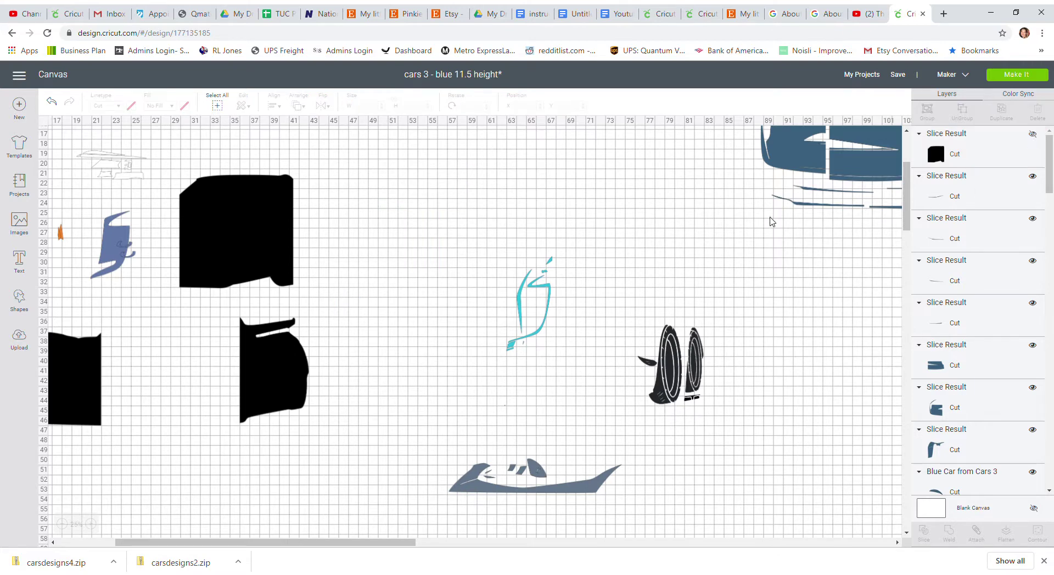
Unlock the original black middle piece's proportions and set its height to 11.4 inches.
left_click(264, 223)
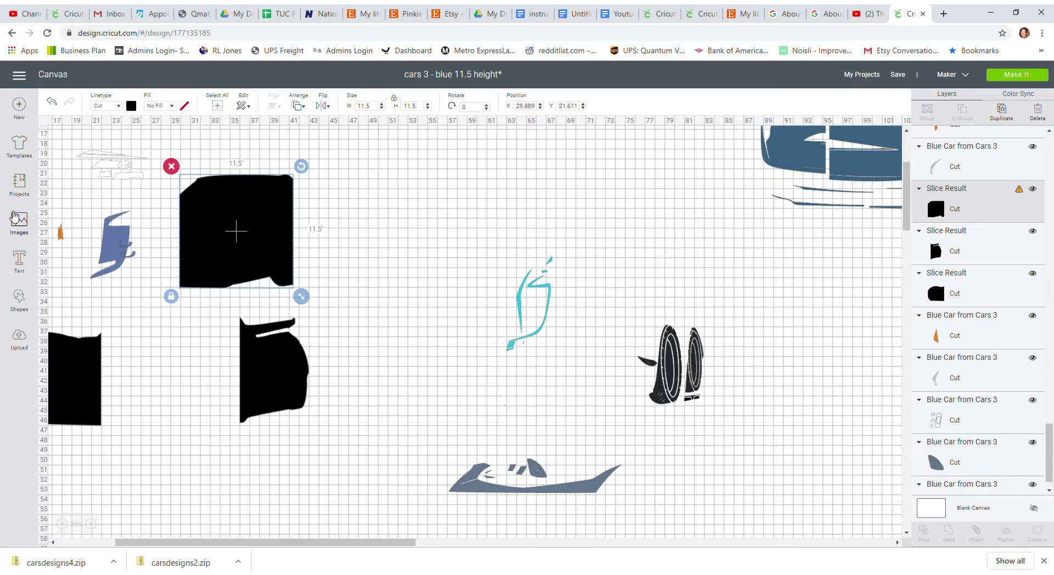
left_click(171, 297)
key("Return")
left_click(438, 223)
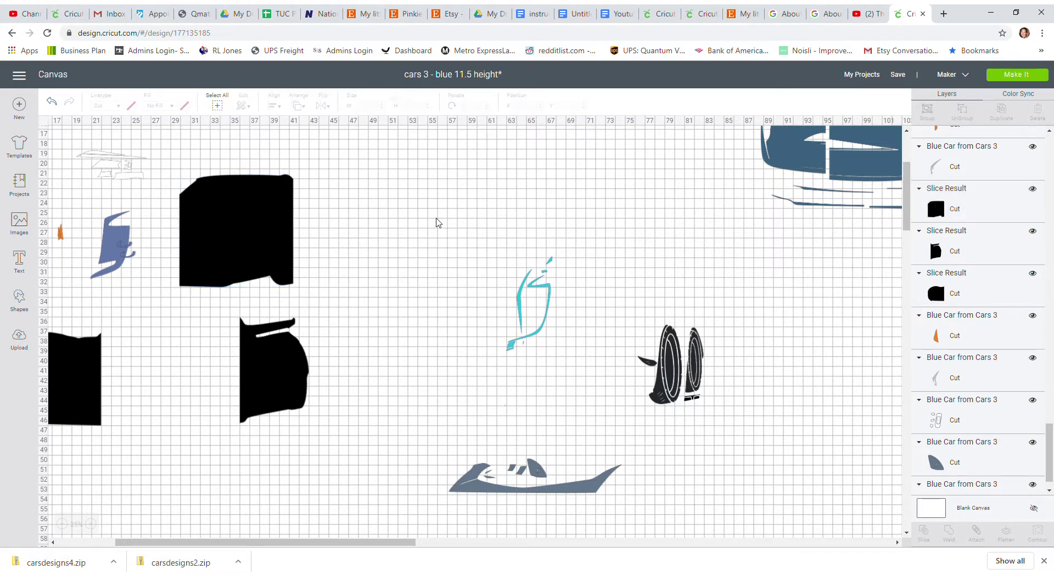
left_click(266, 229)
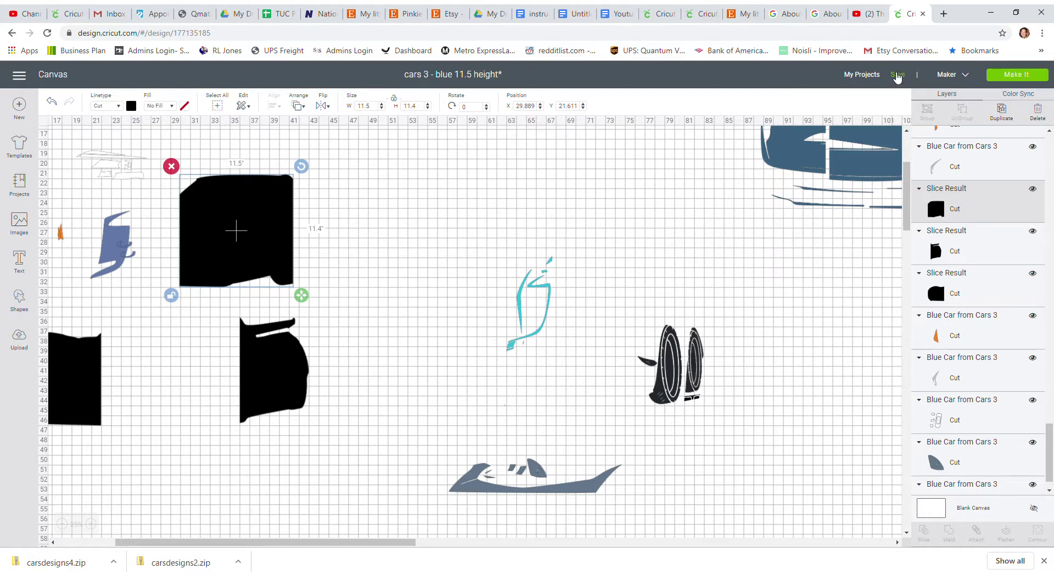
Save the project and send it for cutting, checking mat 3 and accepting the larger mat size.
left_click(908, 88)
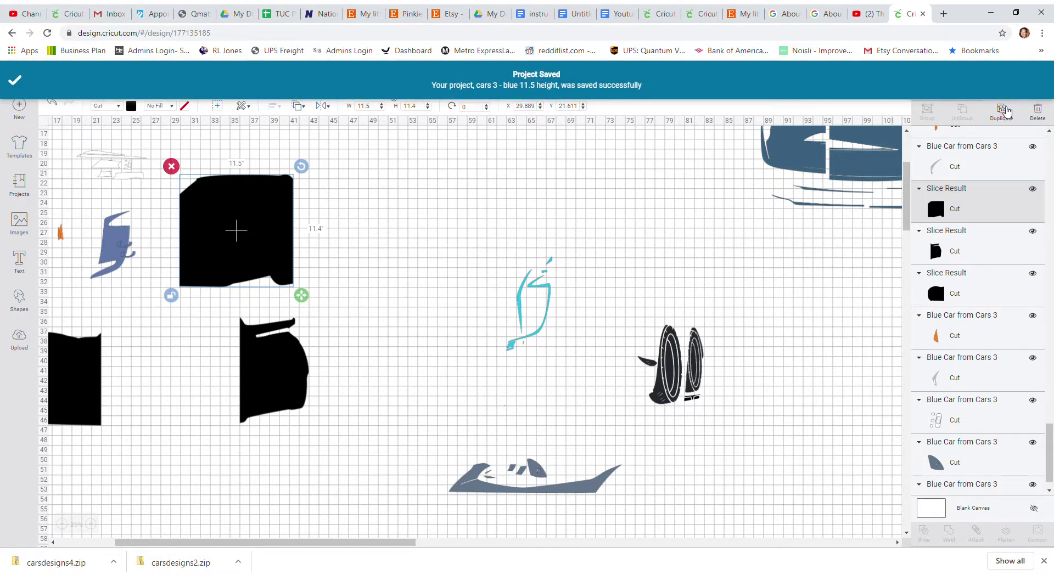
left_click(1013, 77)
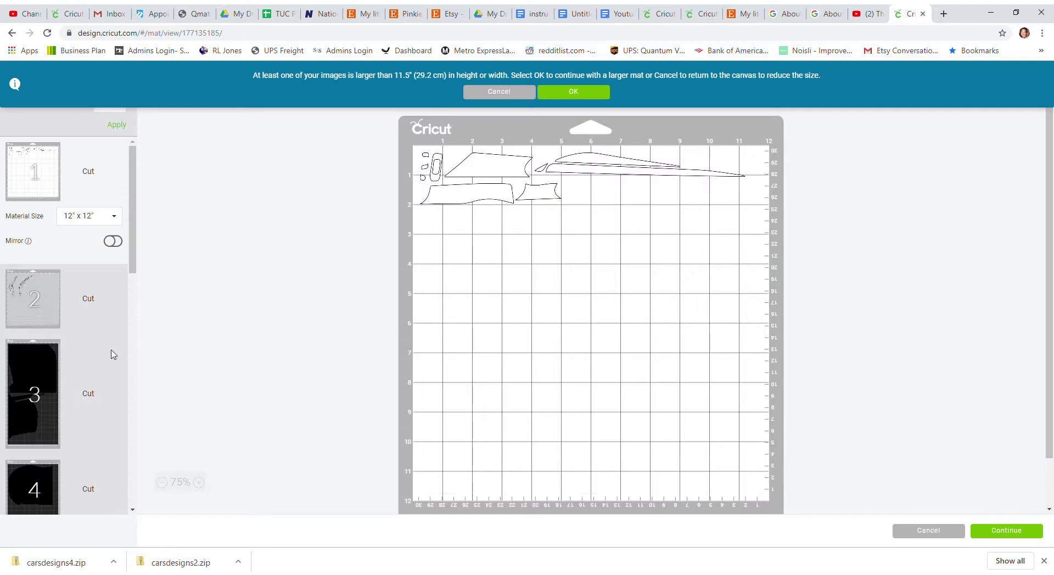
left_click(35, 365)
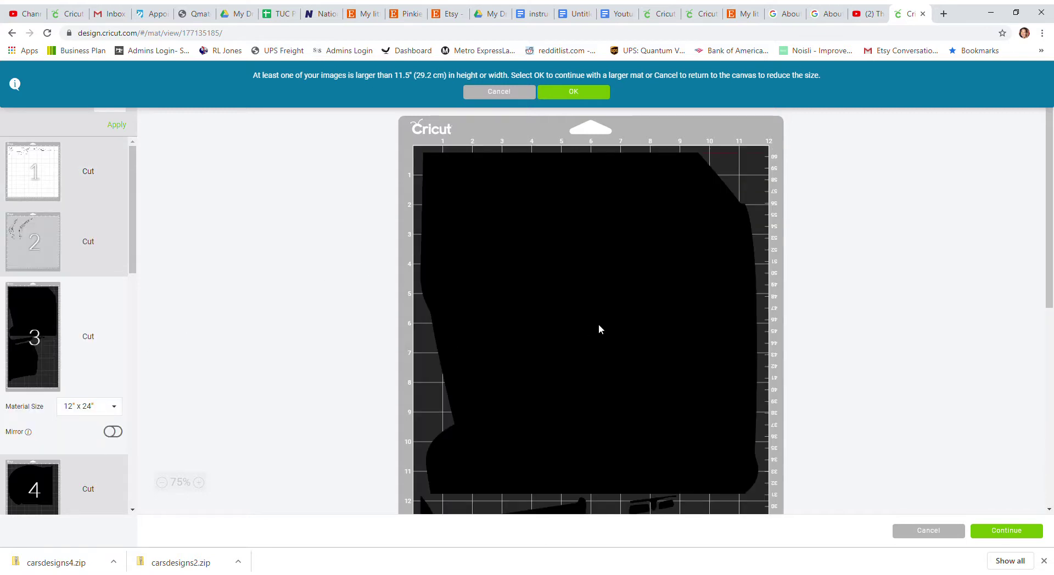
scroll(598, 324, "down", 3)
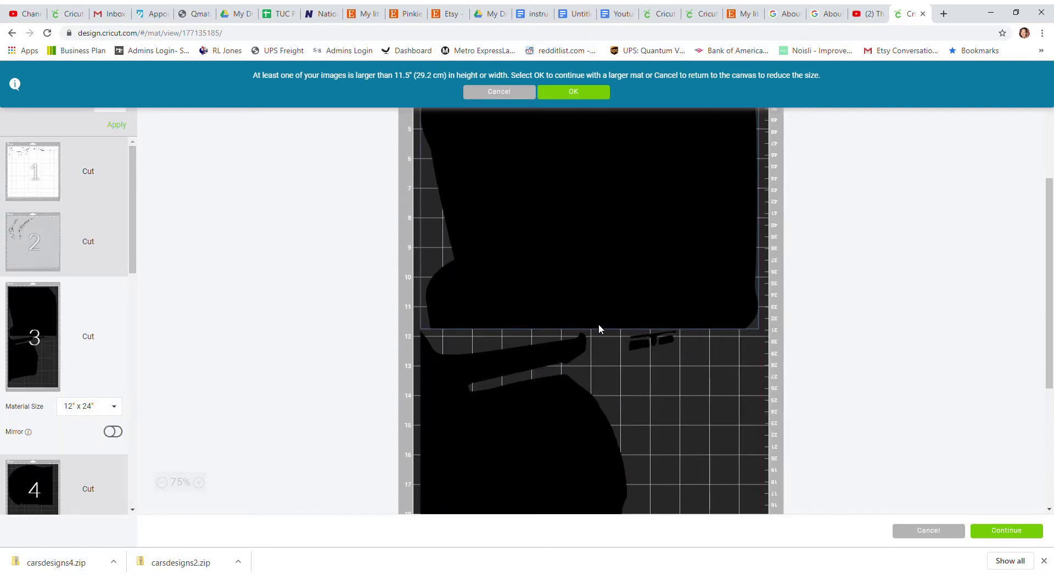
scroll(598, 324, "up", 3)
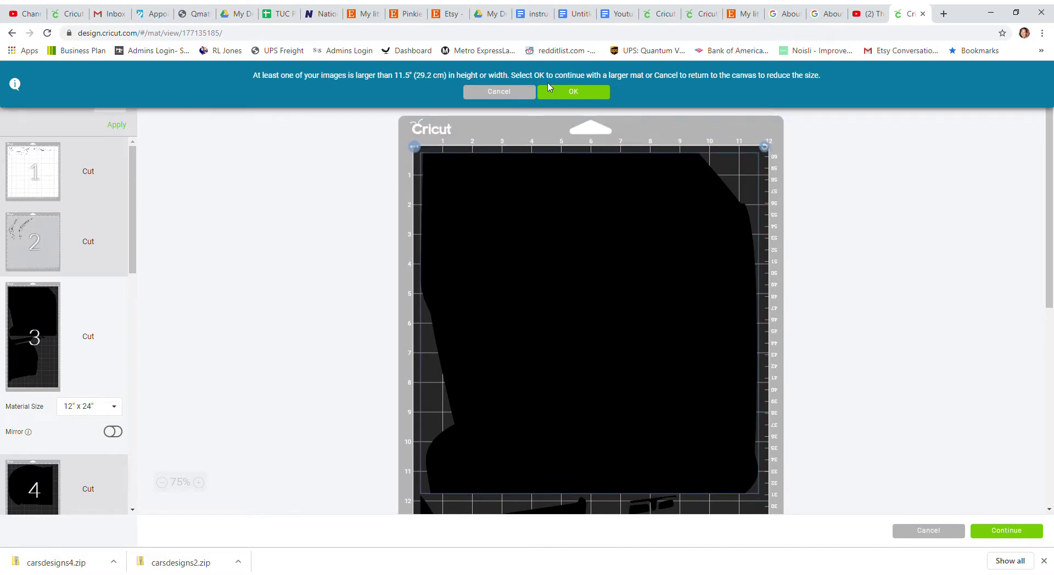
left_click(591, 91)
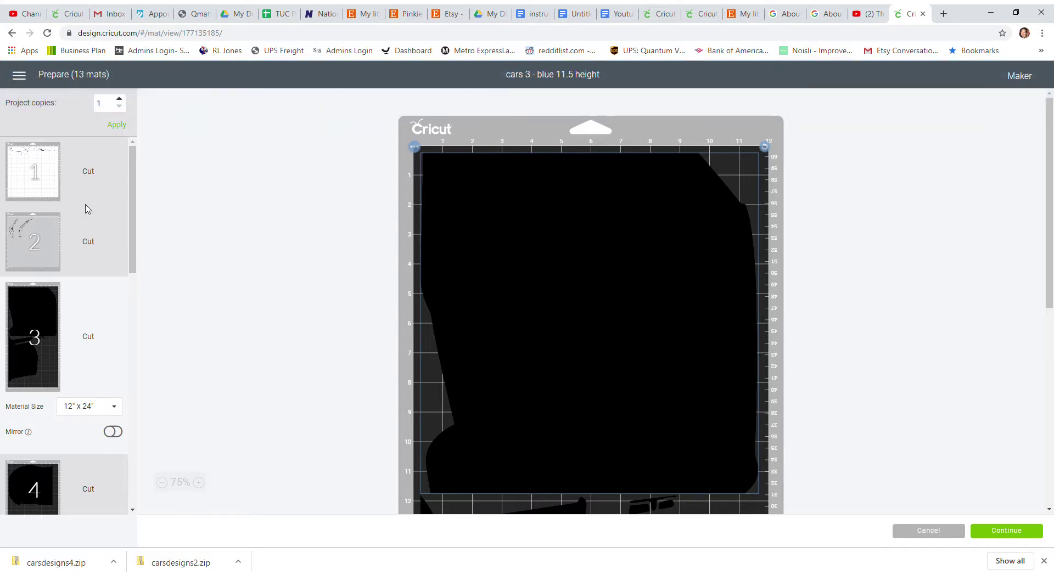
Tighten the layout on mat 1, moving the small curved piece to the top-right corner and the remaining pieces closer together.
left_click(44, 180)
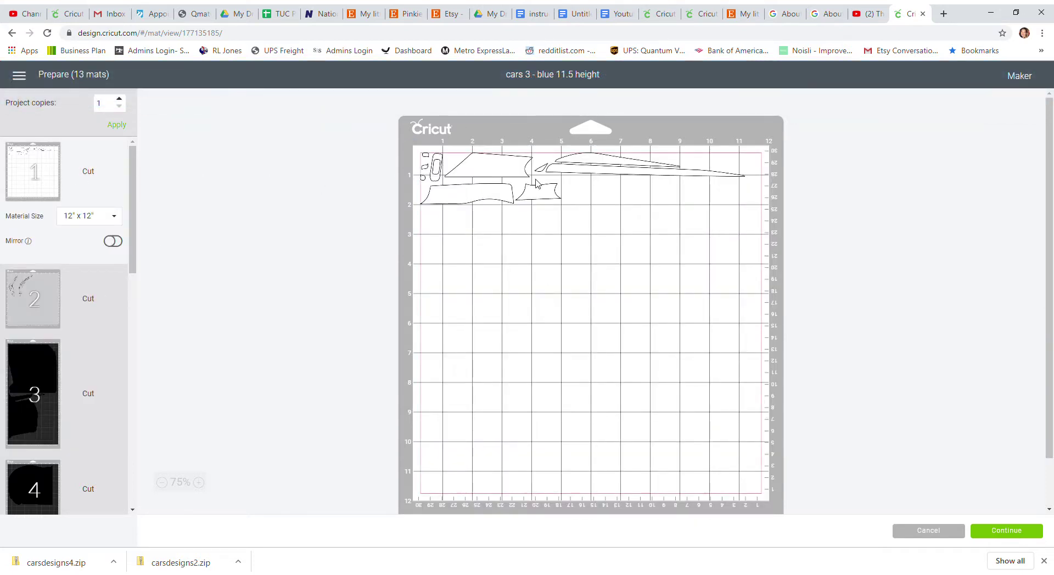
left_click_drag(553, 193, 754, 160)
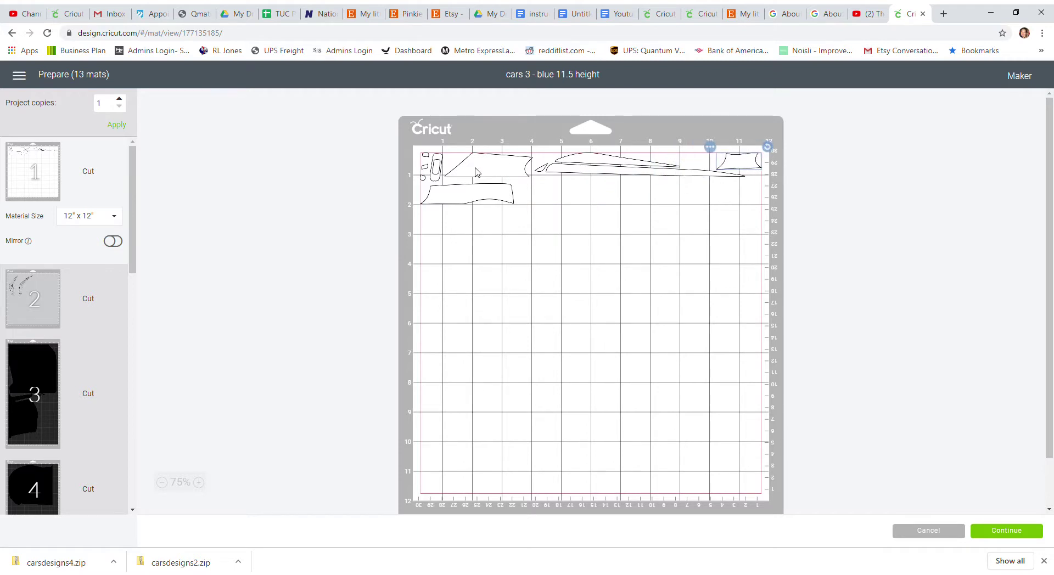
mouse_move(483, 198)
left_mouse_down()
mouse_move(728, 195)
mouse_move(483, 195)
left_mouse_up()
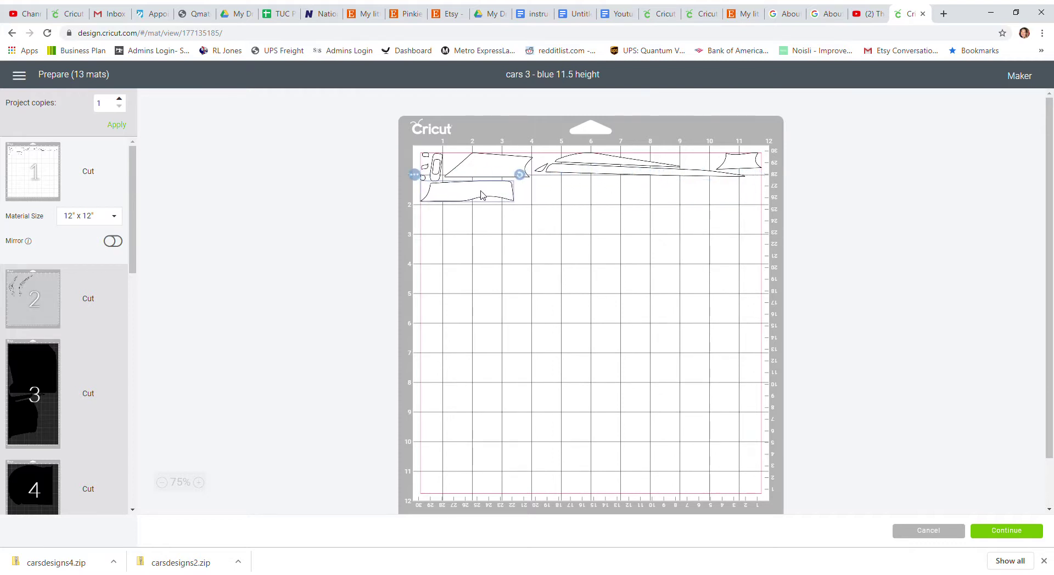
mouse_move(592, 160)
left_mouse_down()
mouse_move(567, 185)
mouse_move(583, 185)
mouse_move(588, 159)
left_mouse_up()
left_click(753, 164)
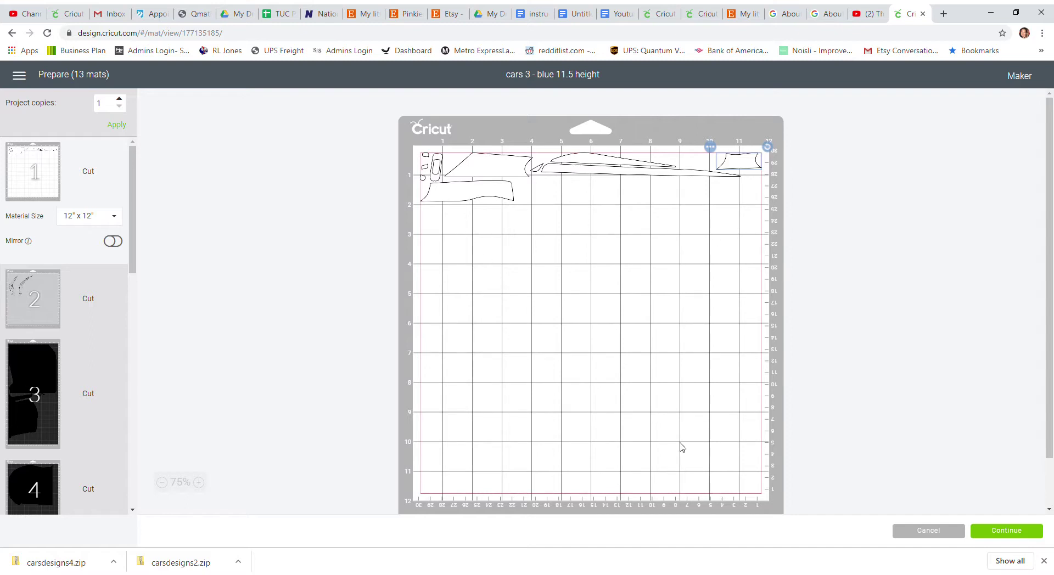
Nest the second group of curved grey pieces closer to the first group on mat 2.
left_click(16, 291)
left_click(446, 211)
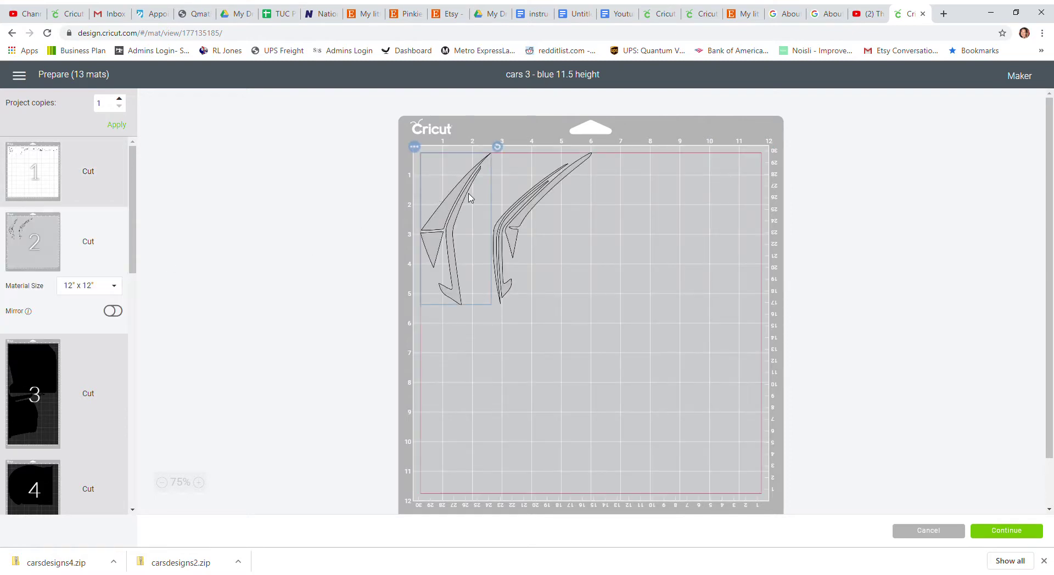
left_click_drag(515, 217, 482, 210)
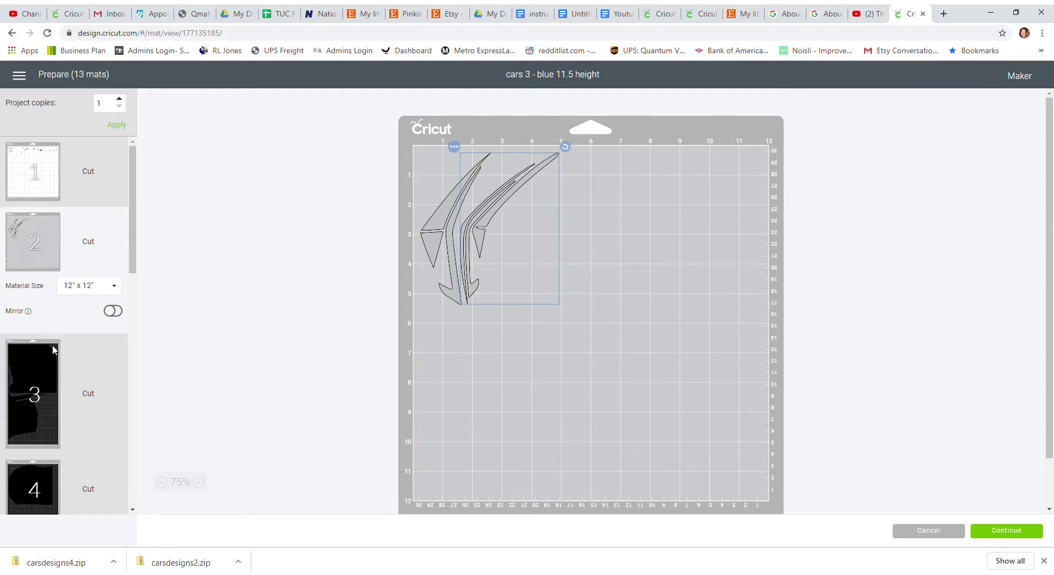
On mat 3, move the small black bars toward the right edge and the rounded end piece about one inch down.
left_click(35, 361)
scroll(575, 278, "down", 4)
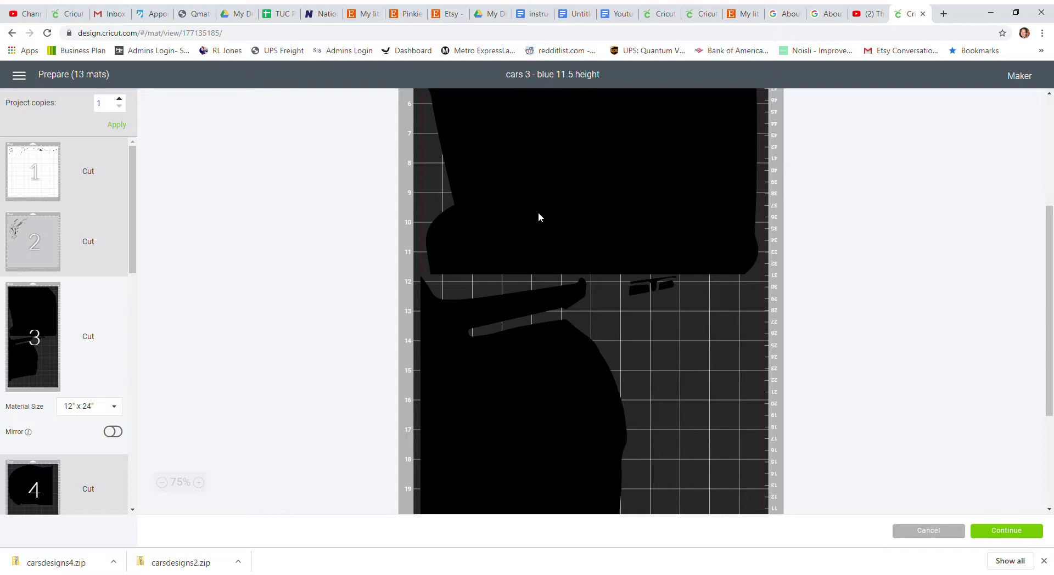
scroll(538, 217, "down", 2)
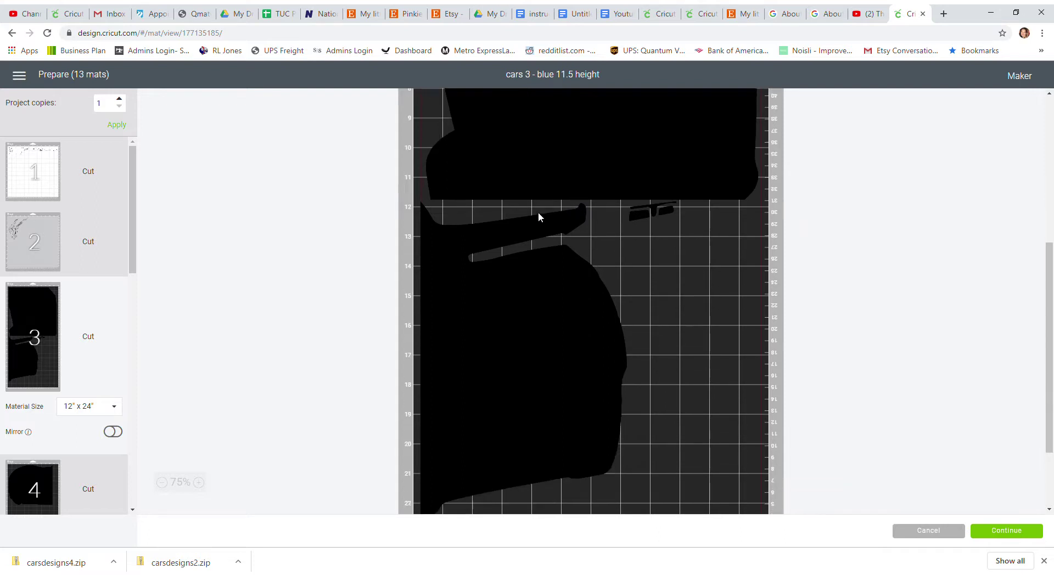
left_click_drag(648, 177, 748, 189)
left_click_drag(461, 258, 443, 304)
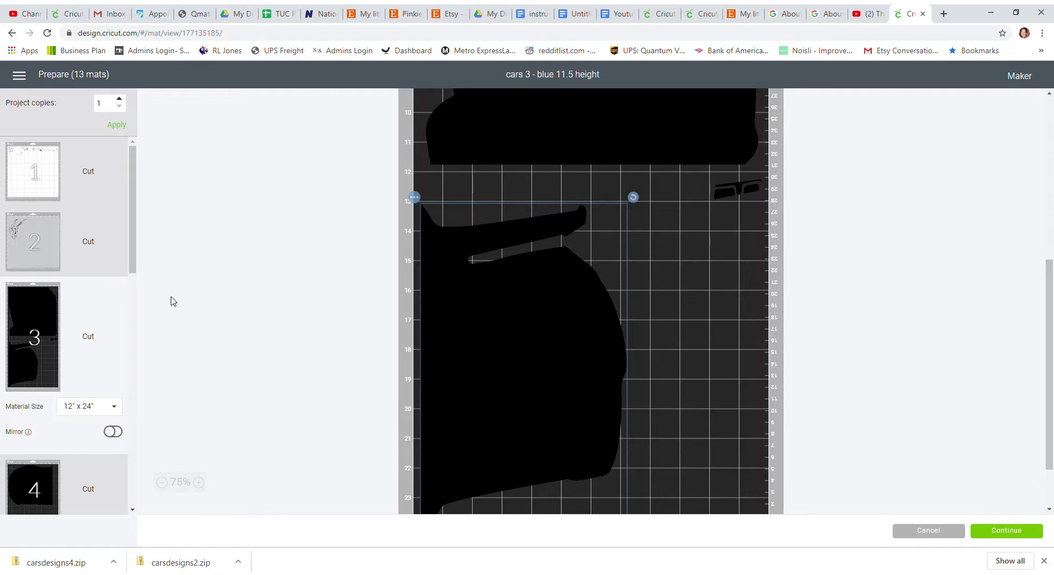
Check mats 4 and 5, and shift the turquoise pieces on mat 6 toward the left edge so they nest together.
scroll(76, 327, "down", 3)
left_click(42, 322)
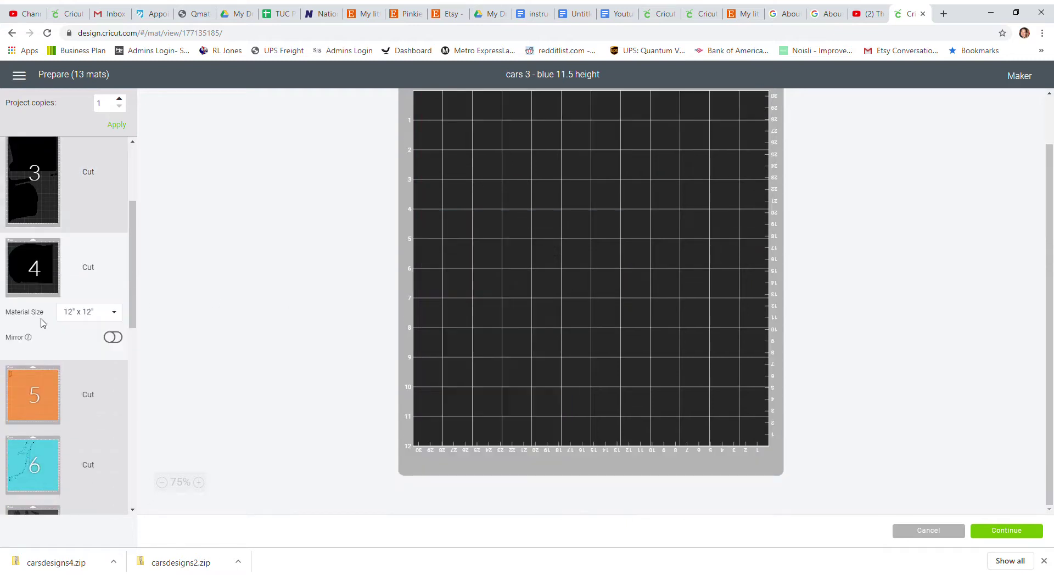
left_click(43, 394)
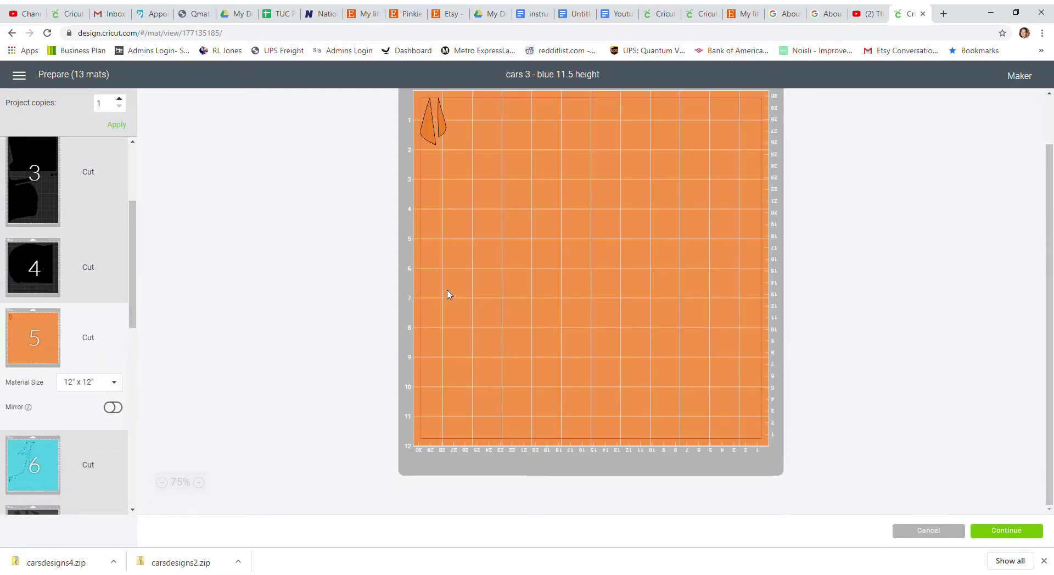
left_click(29, 455)
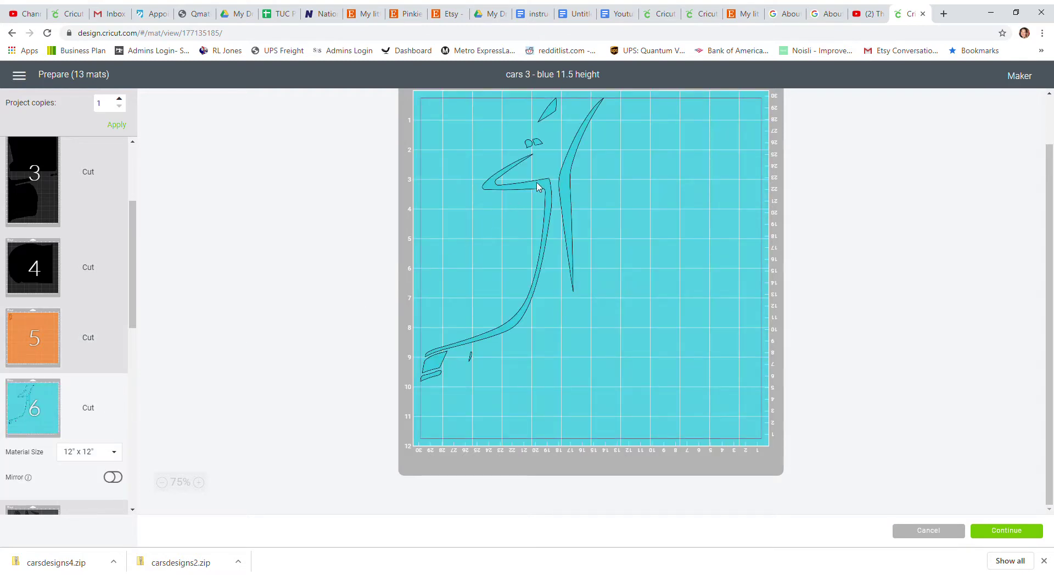
left_click_drag(561, 176, 423, 176)
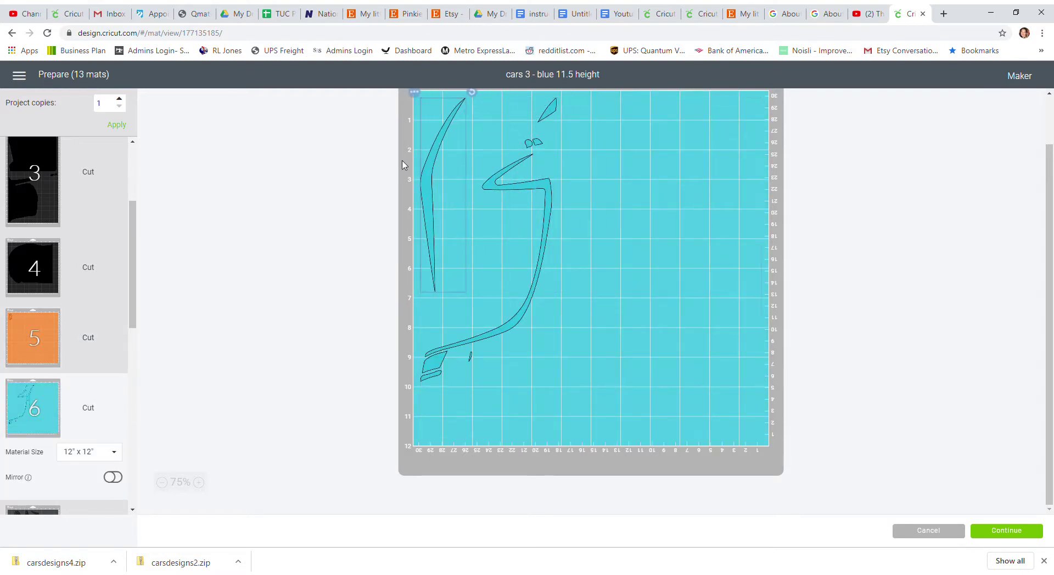
left_click(531, 191)
mouse_move(524, 147)
left_mouse_down()
mouse_move(525, 164)
mouse_move(519, 141)
left_mouse_up()
On mat 7, move the leaf-shaped piece into the top-left corner and shift the smaller tire closer to the larger one.
scroll(80, 305, "down", 4)
left_click(55, 306)
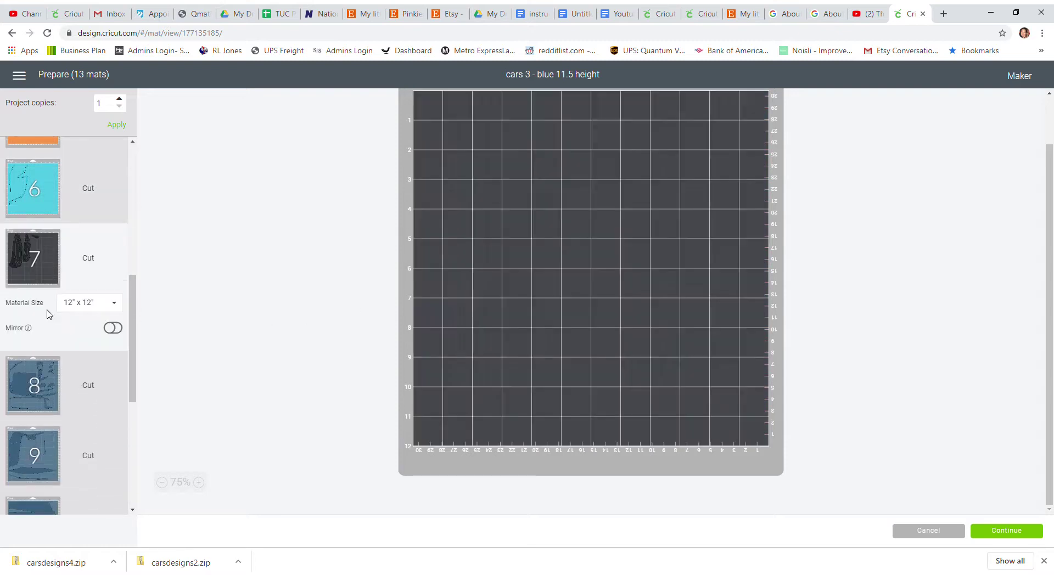
left_click_drag(616, 120, 440, 129)
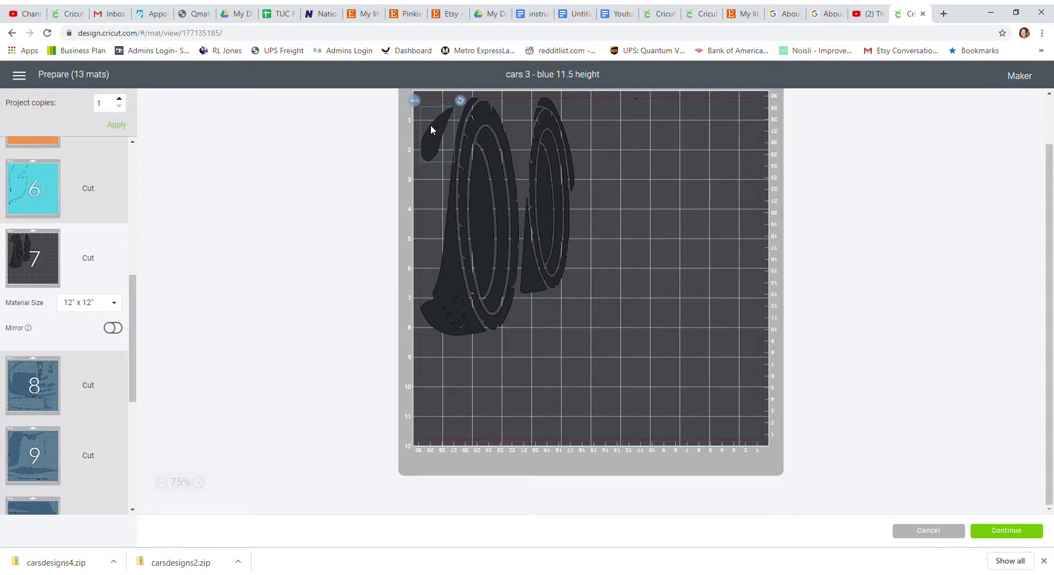
left_click(551, 141)
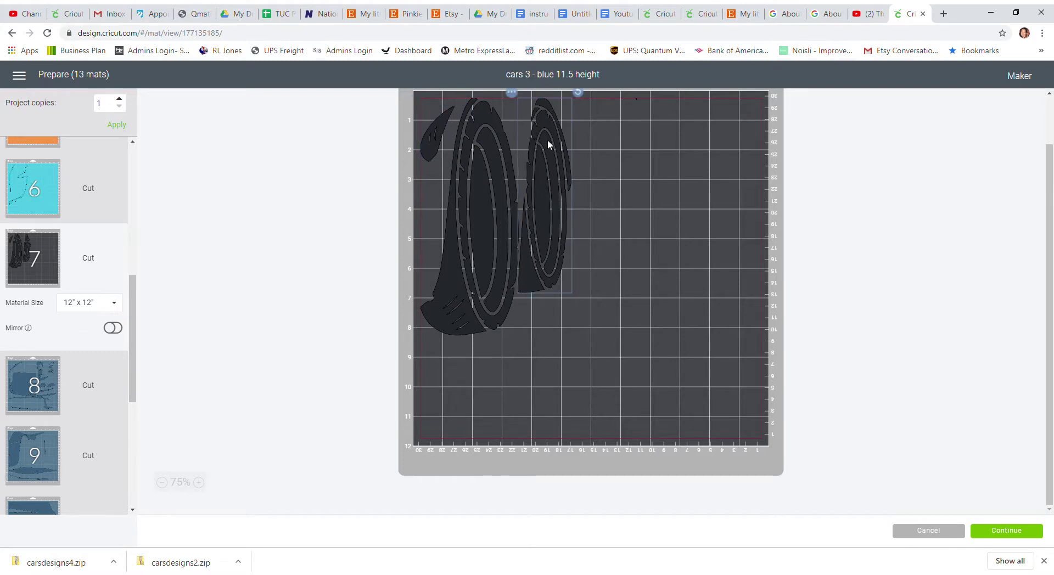
Set the material size of blue mat 8 to 12" x 24".
left_click(22, 394)
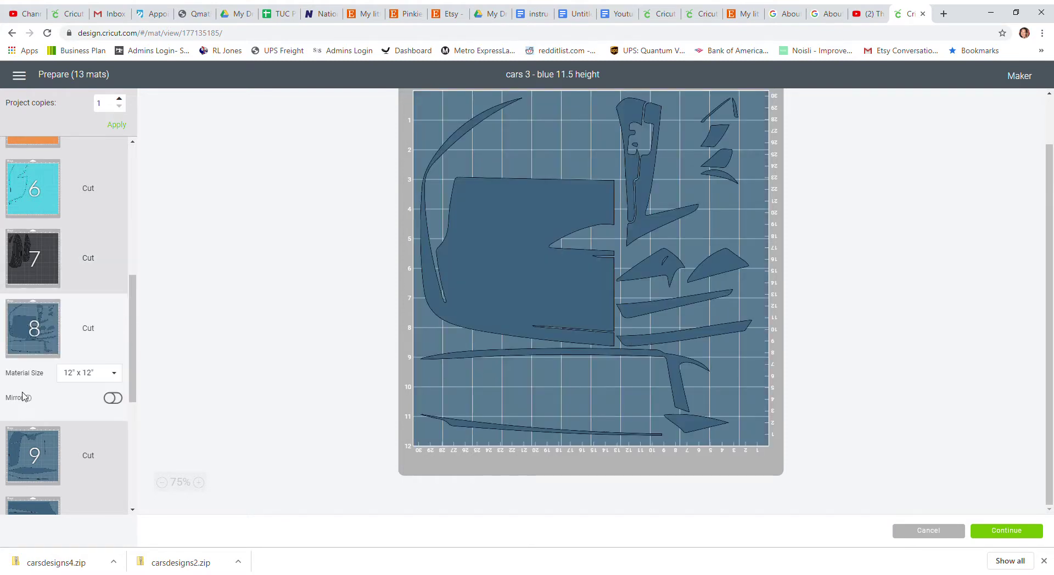
left_click(116, 375)
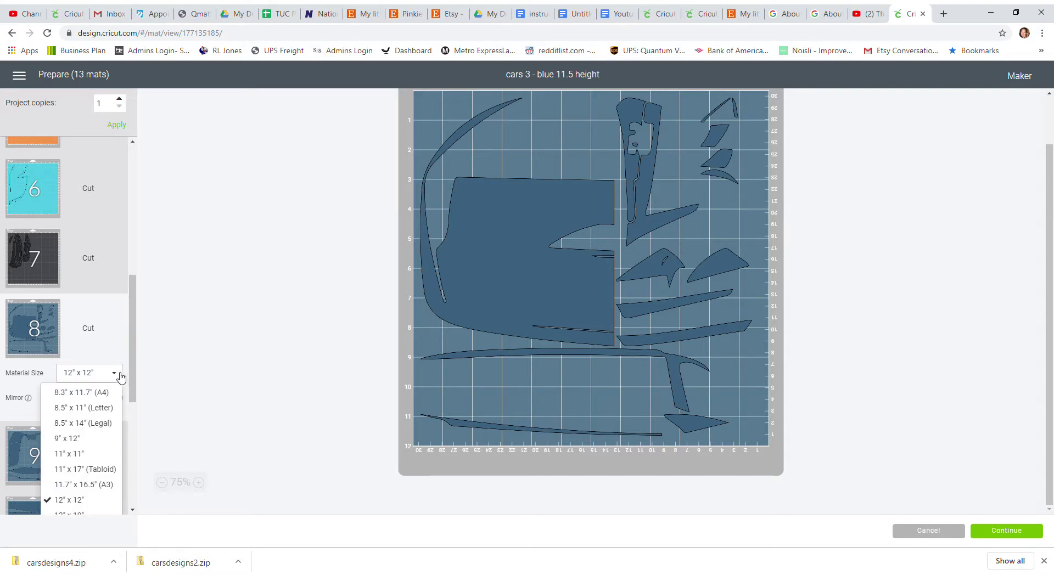
scroll(102, 467, "down", 3)
left_click(99, 480)
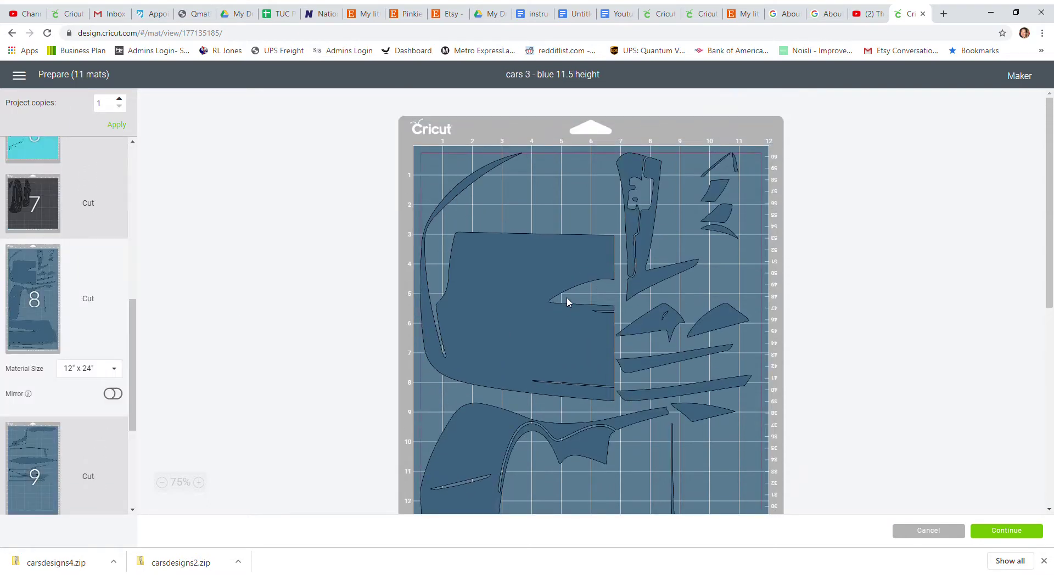
On mat 8, rotate the forked piece to lie lengthwise and place it in the gap above the large block.
left_click(584, 248)
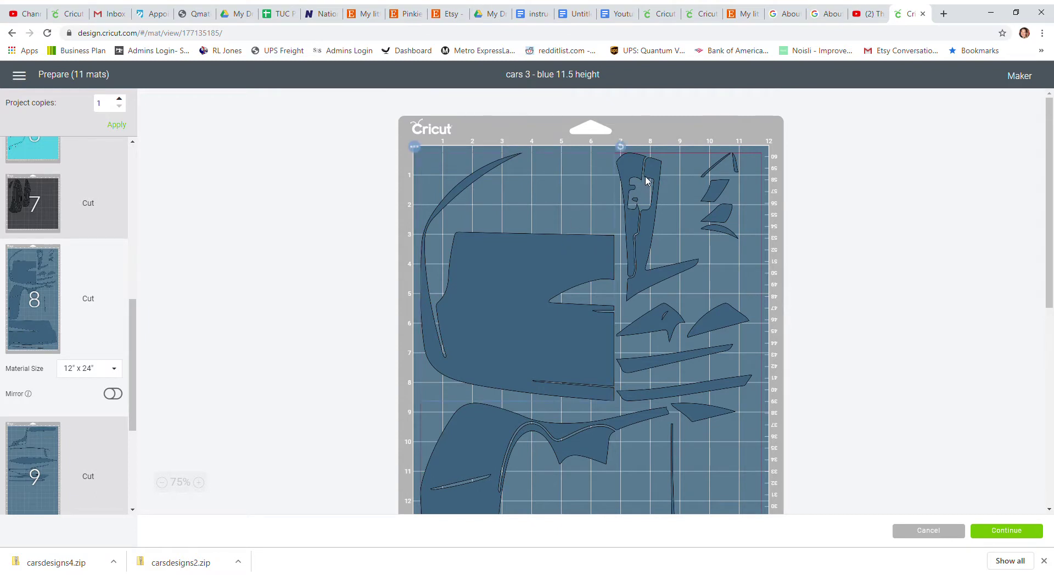
left_click_drag(646, 179, 621, 174)
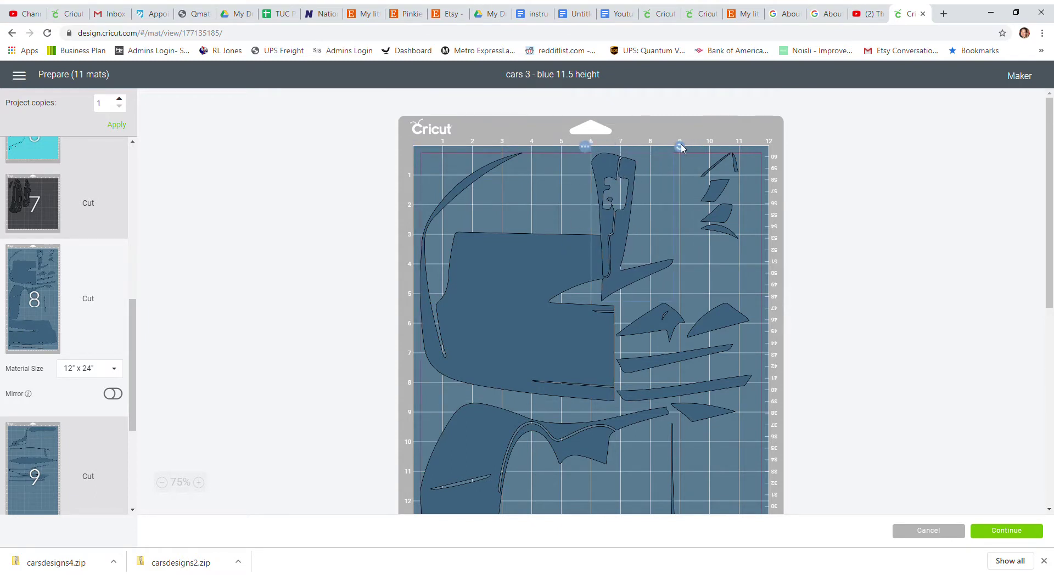
left_click_drag(680, 147, 558, 180)
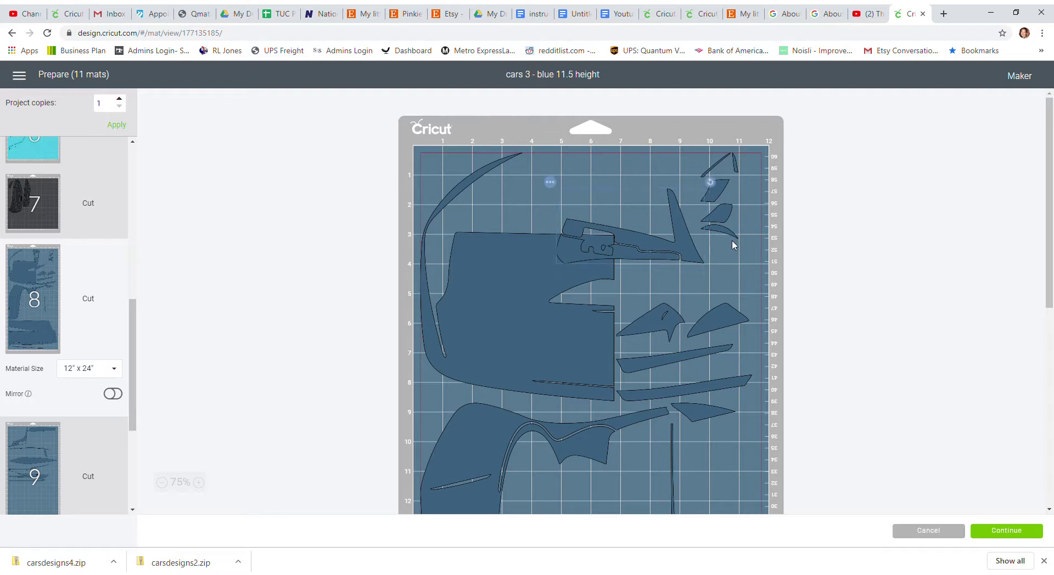
left_click_drag(668, 245, 577, 196)
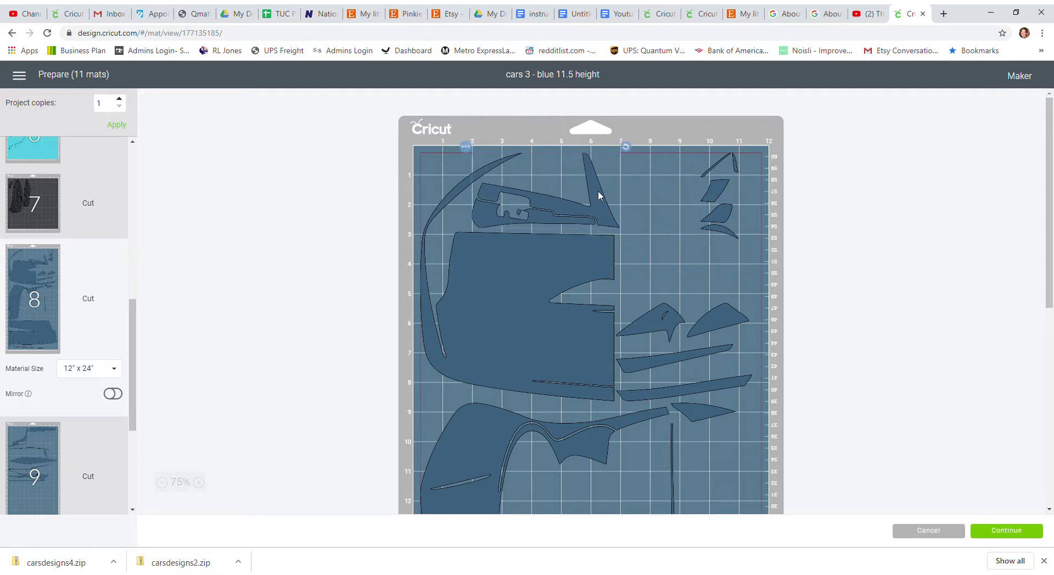
Move the small slanted, curved and sliver pieces into the gaps around the forked piece, and the notched wing piece to mat 8's top edge.
left_click_drag(710, 193, 390, 156)
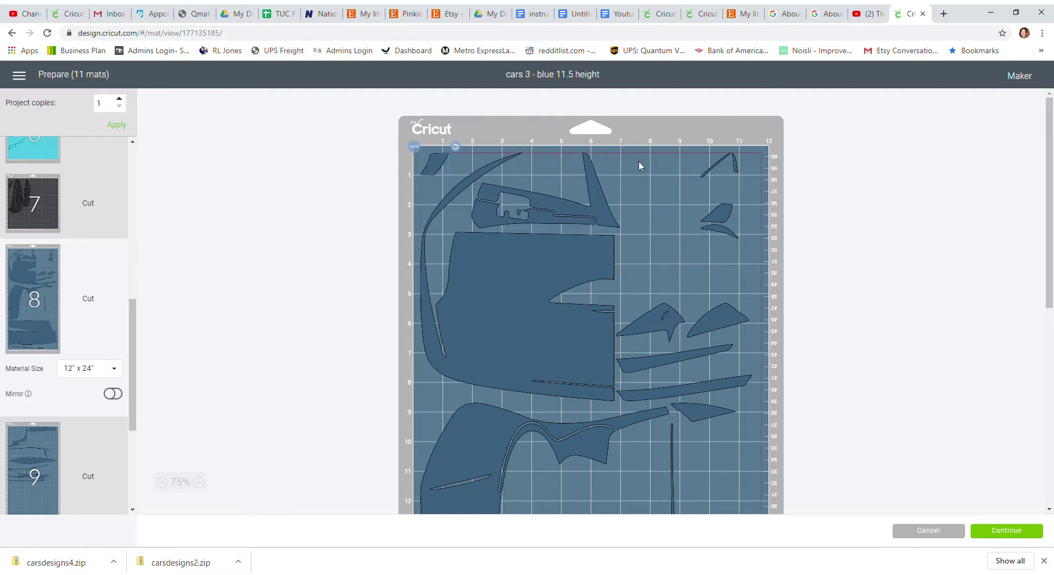
left_click_drag(717, 218, 520, 176)
left_click_drag(715, 170, 550, 177)
left_click_drag(737, 168, 577, 177)
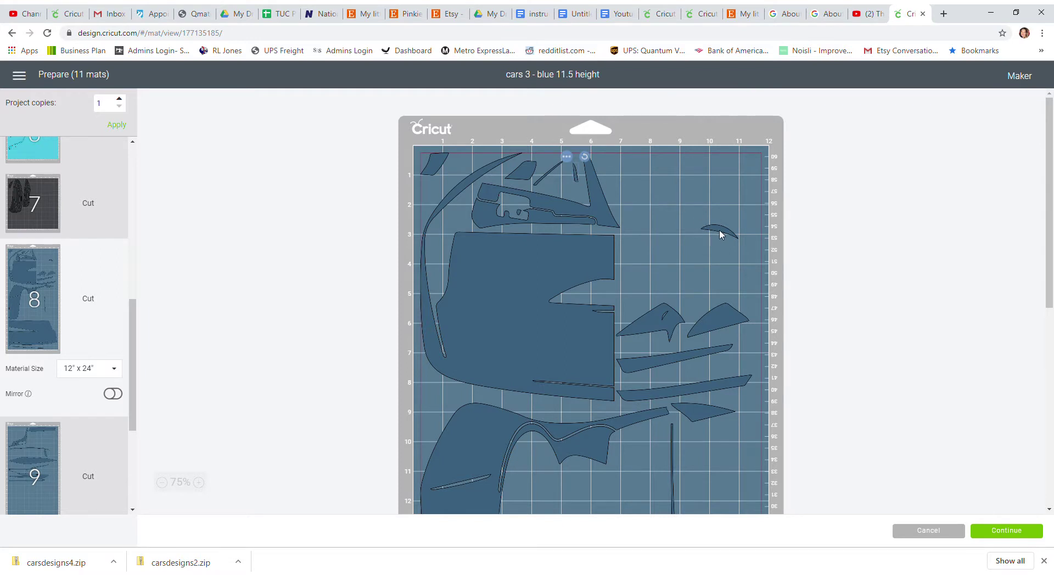
left_click_drag(721, 235, 575, 214)
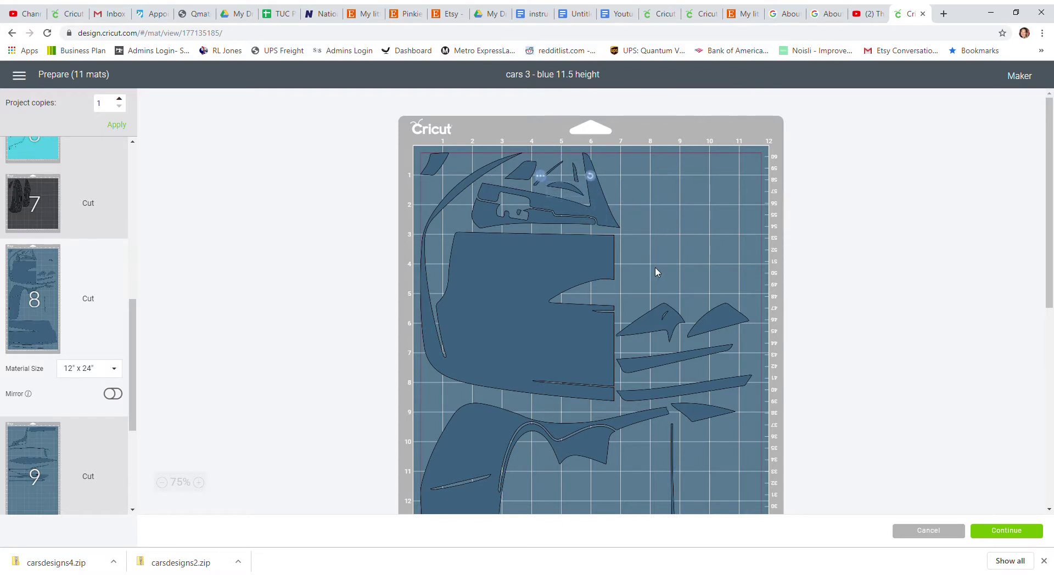
left_click_drag(654, 323, 647, 160)
Shift the large bottom panel down to the 18-inch line, then rotate the curved fender piece to lie horizontally above it.
scroll(654, 376, "down", 4)
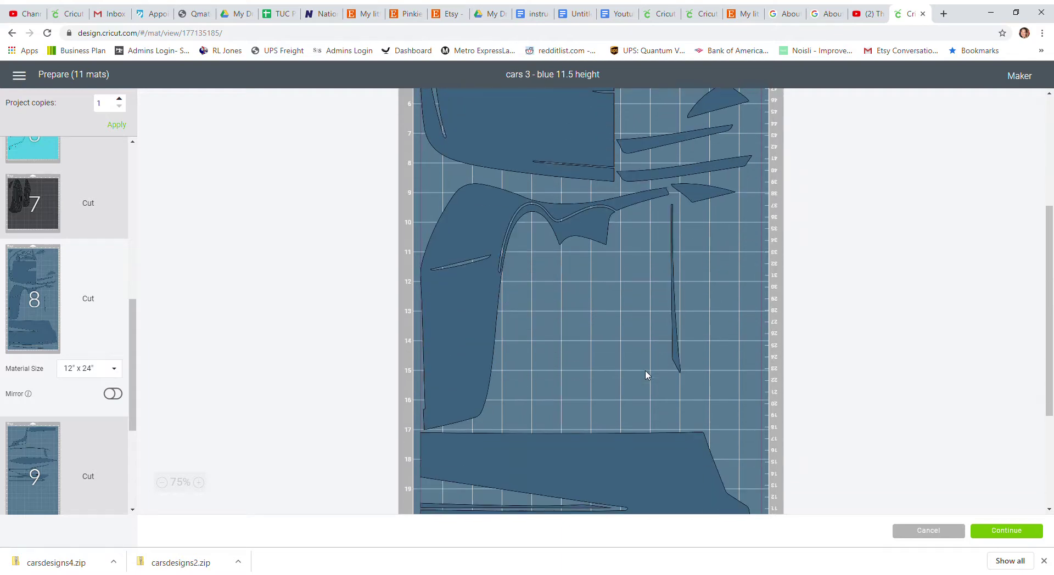
left_click_drag(670, 481, 683, 486)
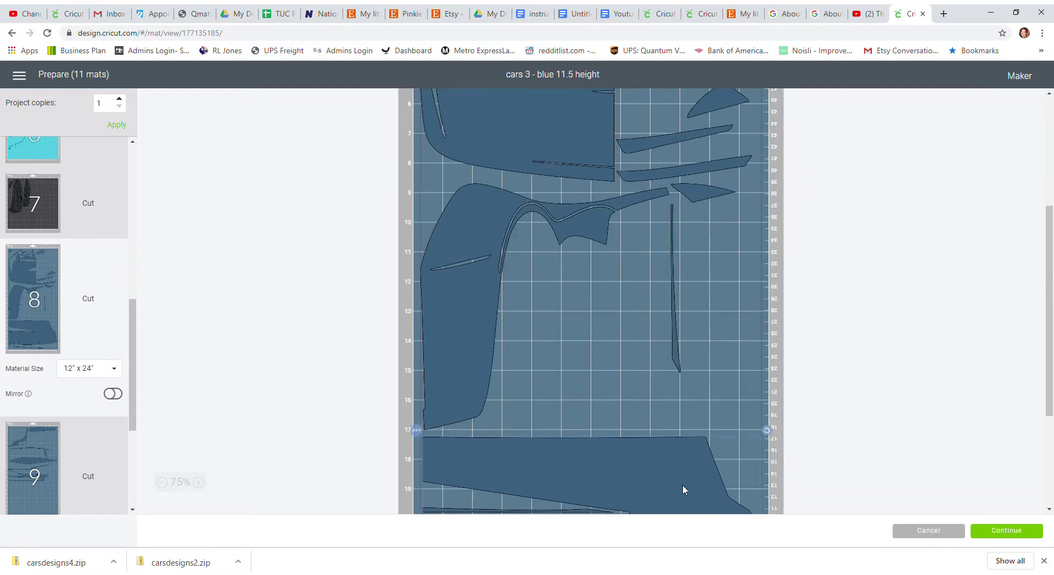
left_click_drag(467, 245, 485, 268)
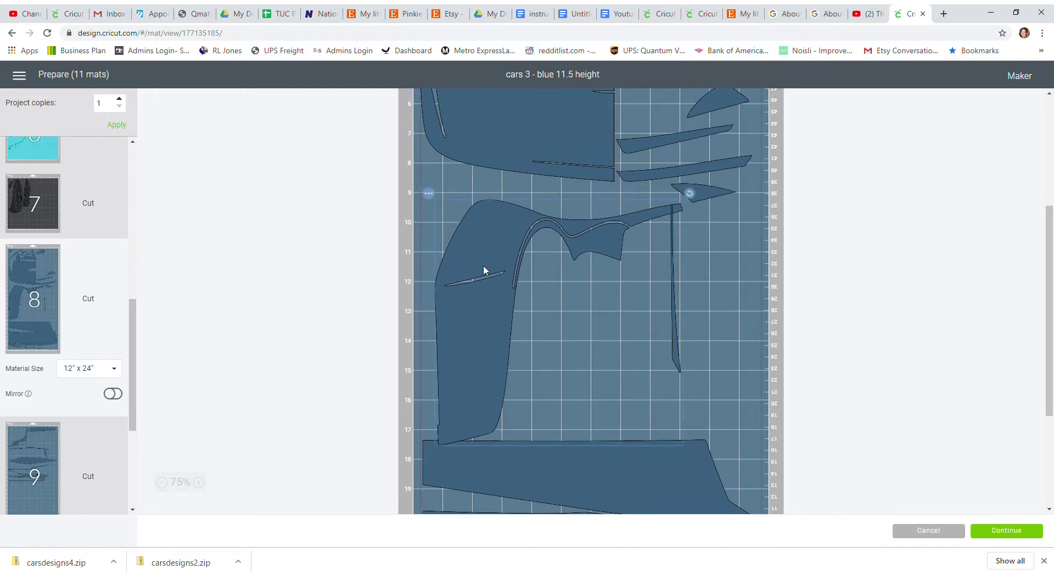
left_click_drag(708, 463, 681, 500)
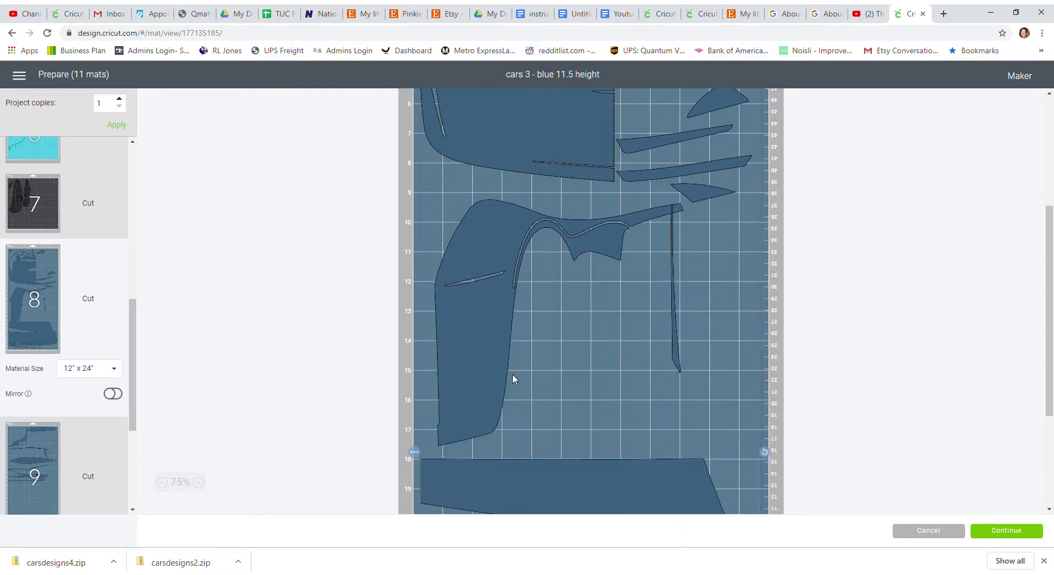
left_click_drag(479, 368, 509, 382)
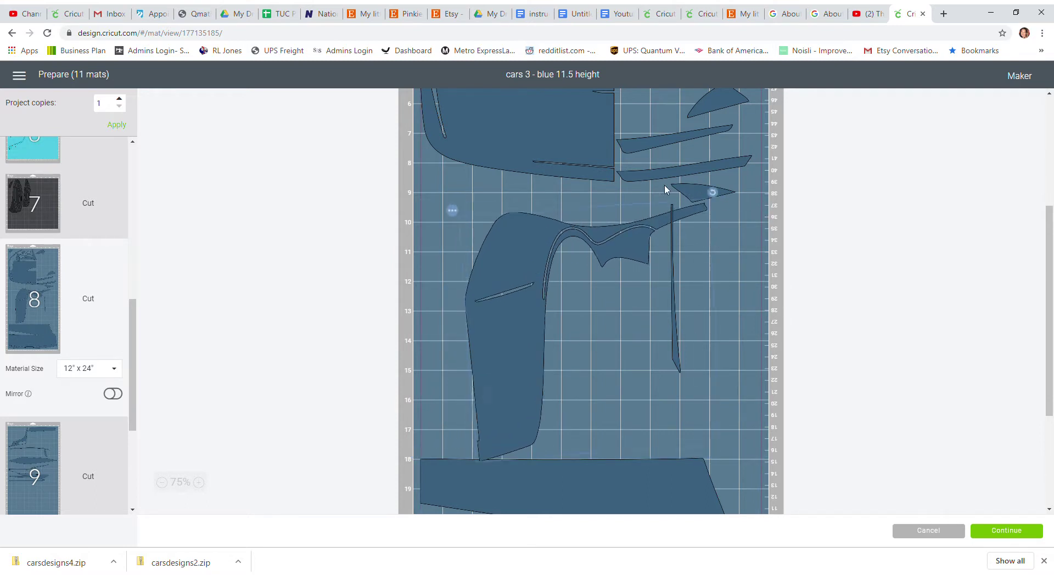
left_click_drag(712, 192, 478, 242)
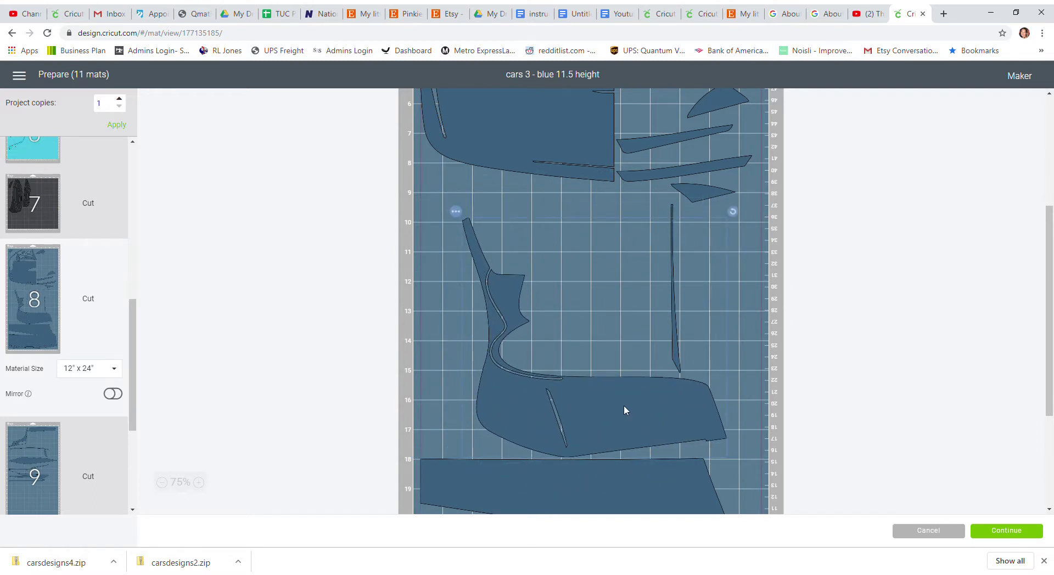
left_click_drag(624, 410, 565, 387)
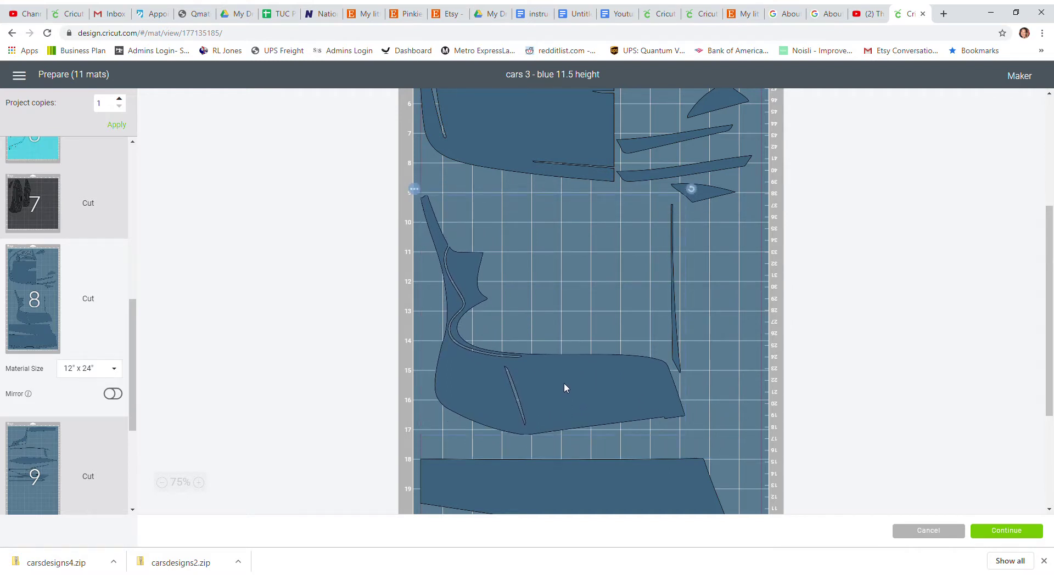
Transfer the curved fender piece from mat 8 to mat 9.
left_click(415, 189)
left_click(434, 214)
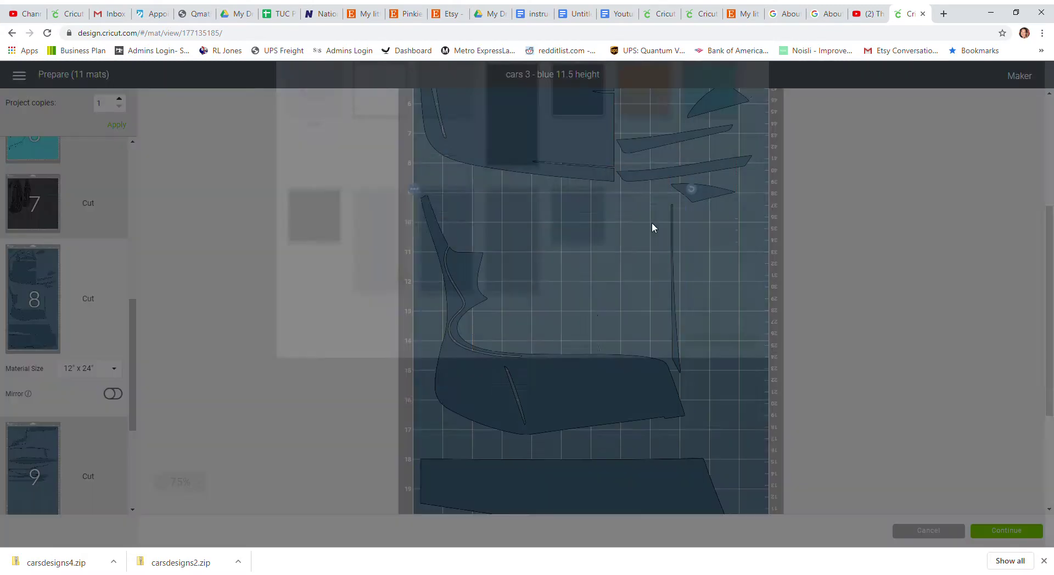
left_click(445, 357)
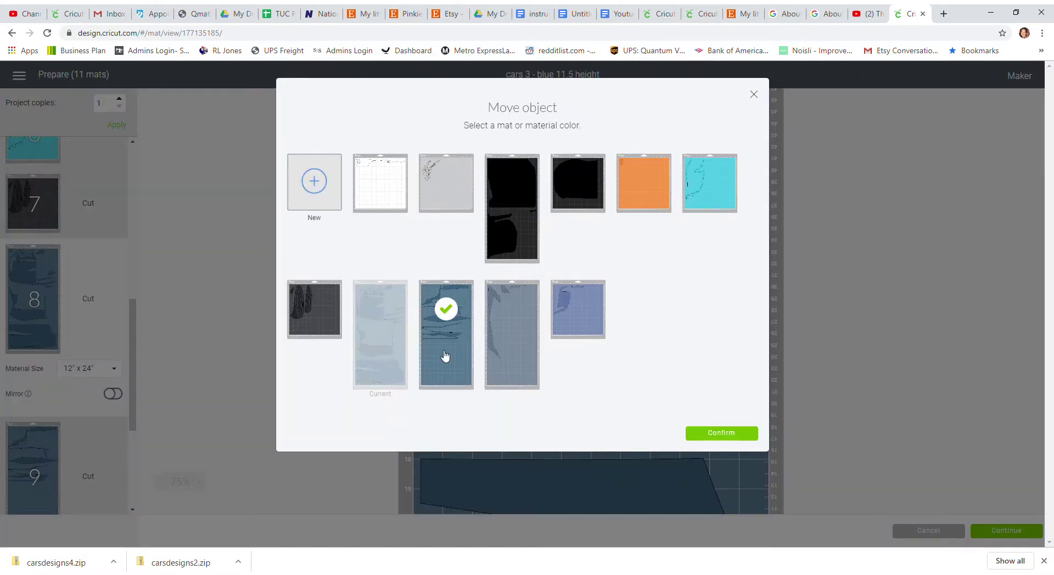
left_click(713, 432)
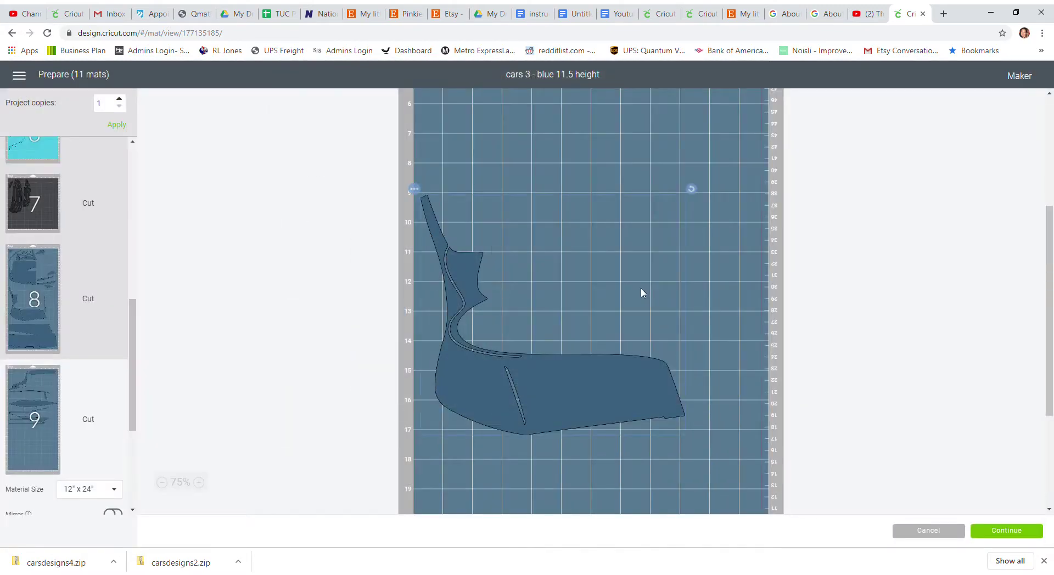
Return to mat 8 and move the long thin upright strip up against the mat's right edge.
left_click(69, 303)
scroll(605, 270, "up", 5)
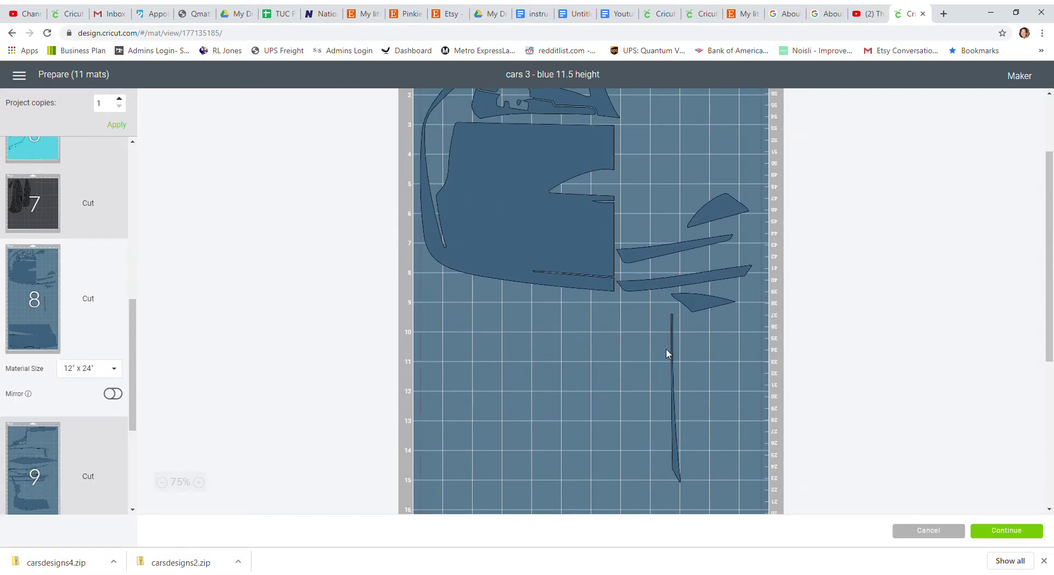
left_click_drag(674, 365, 754, 121)
scroll(662, 211, "up", 2)
scroll(663, 210, "up", 1)
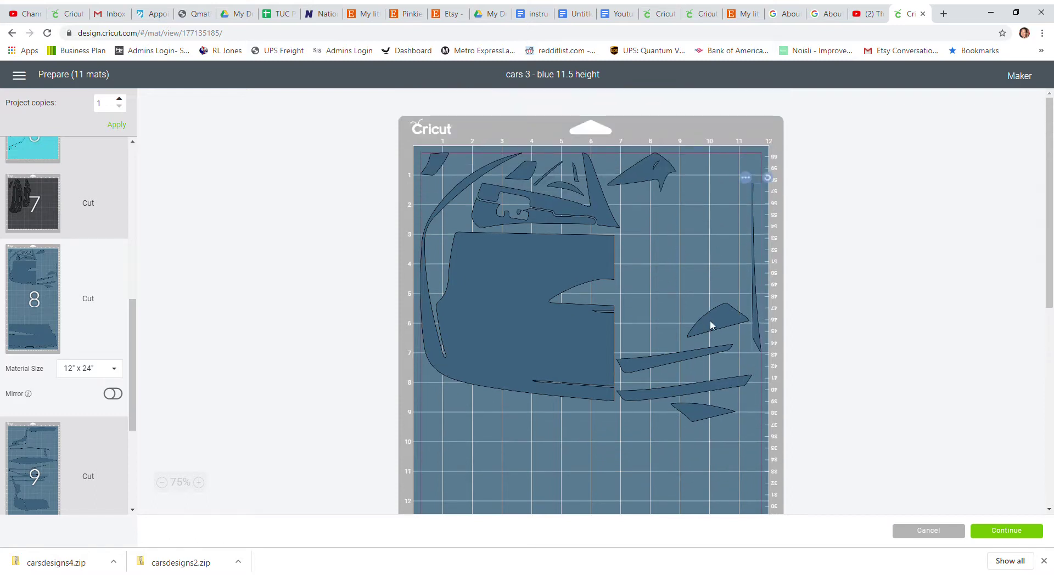
Move the fin, upper strip and small triangular piece toward mat 8's top, and stand the lower strip upright beside the right-edge strip.
left_click_drag(710, 325, 720, 147)
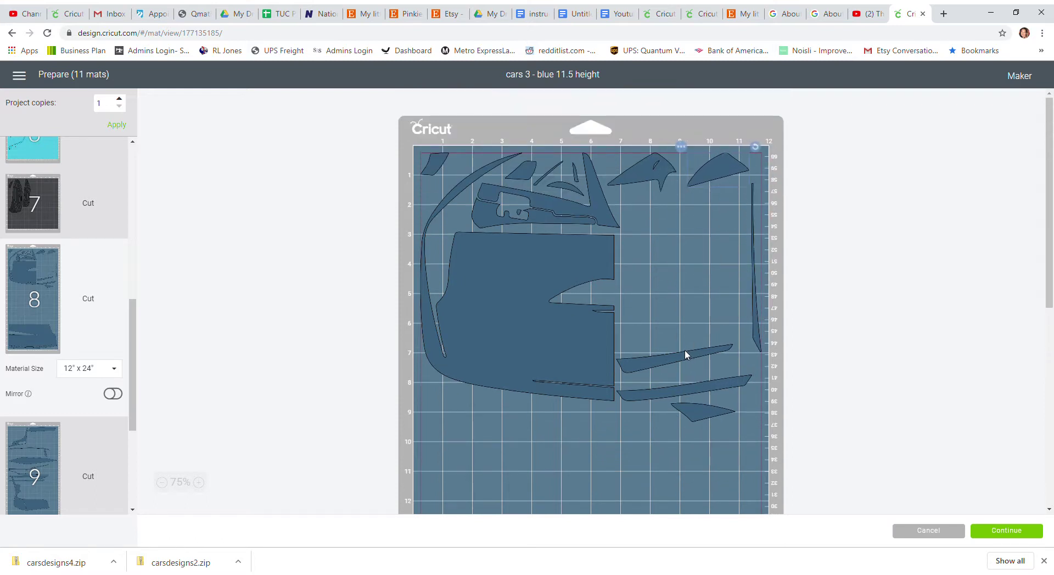
left_click_drag(685, 350, 694, 190)
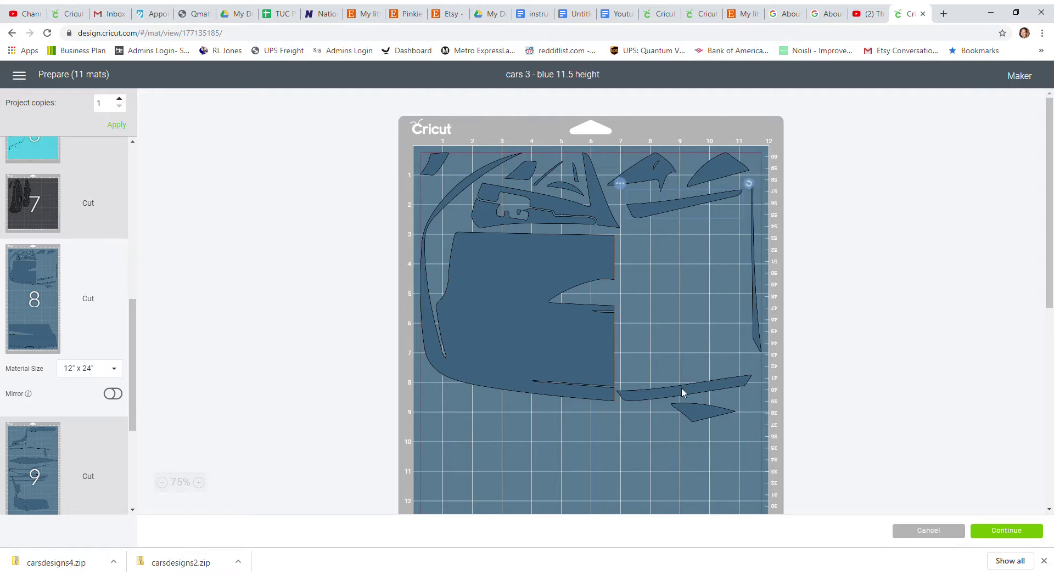
left_click_drag(684, 392, 677, 273)
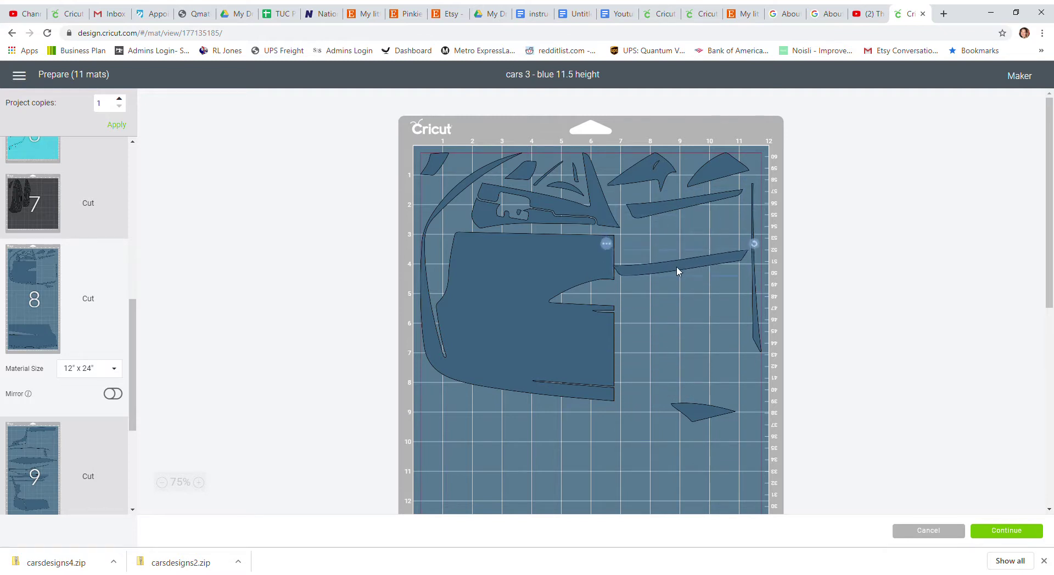
left_click_drag(753, 253, 670, 212)
left_click_drag(685, 254, 744, 268)
left_click_drag(708, 412, 676, 237)
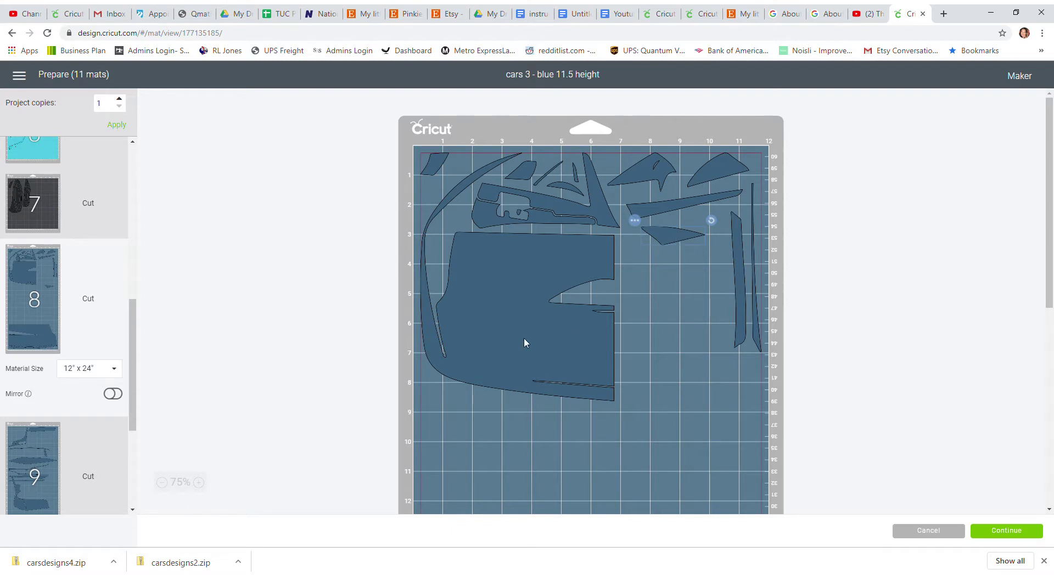
Pull the thin sliver out from under the large bottom panel to about the 15-inch line, keeping the panel at the mat's bottom.
scroll(524, 343, "down", 7)
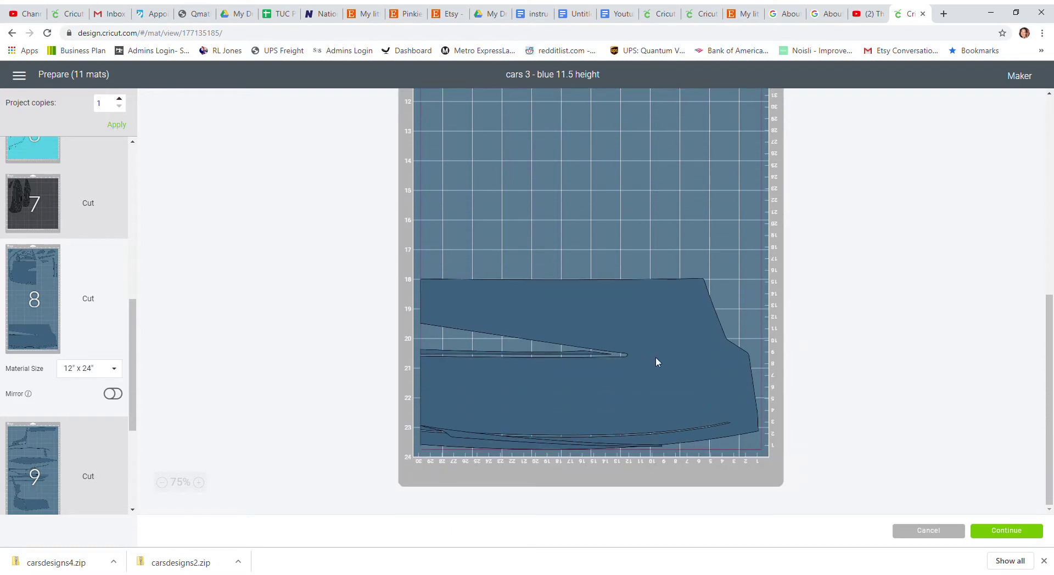
left_click_drag(566, 401, 589, 379)
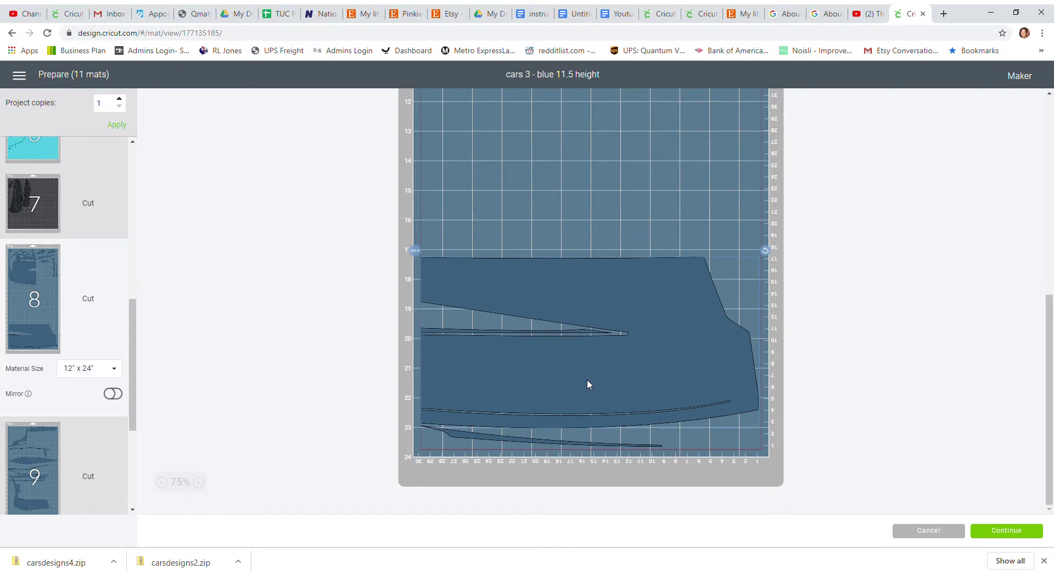
left_click_drag(548, 443, 558, 416)
left_click_drag(637, 343, 640, 362)
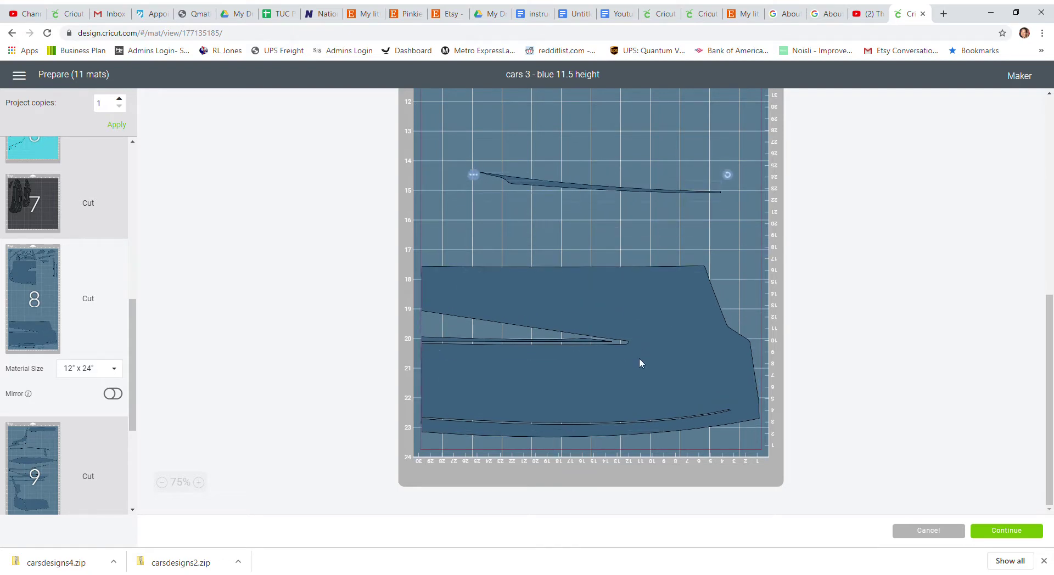
Rotate the thin sliver upright and place it in the open area to the right of the large block.
scroll(650, 301, "up", 4)
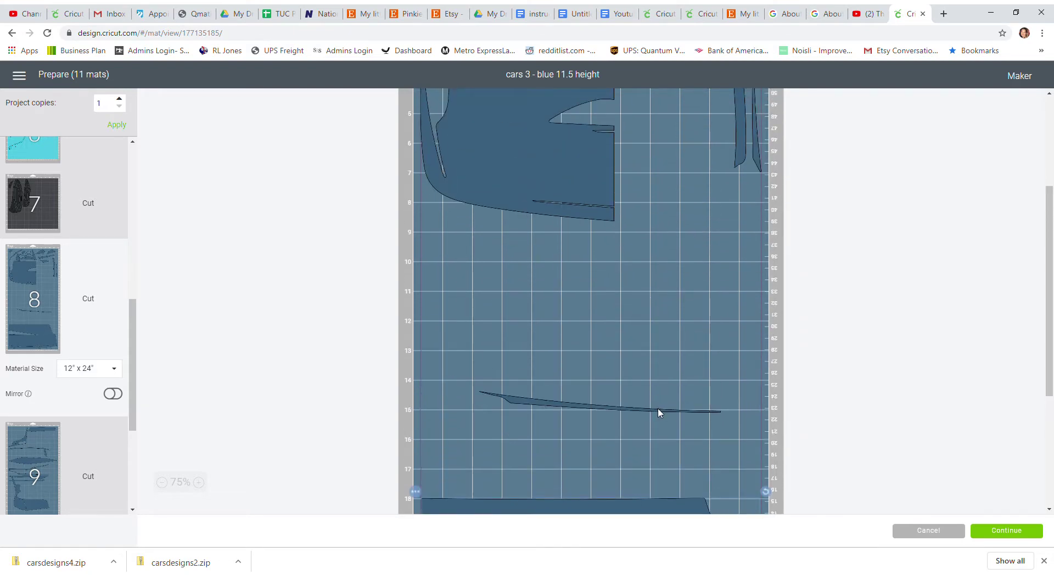
left_click_drag(659, 413, 686, 228)
left_click_drag(755, 204, 664, 110)
scroll(699, 226, "up", 4)
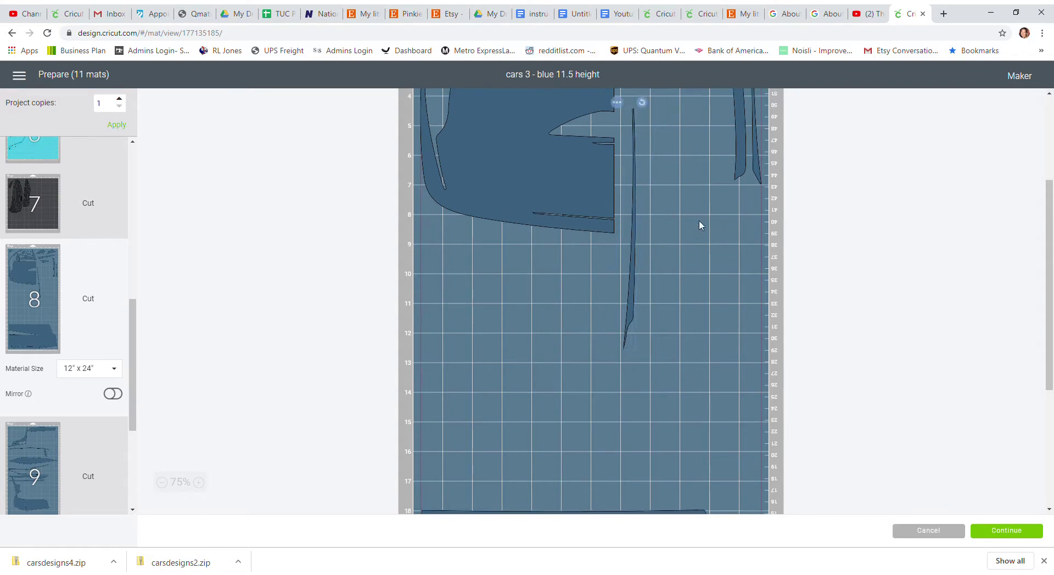
left_click_drag(635, 392, 695, 379)
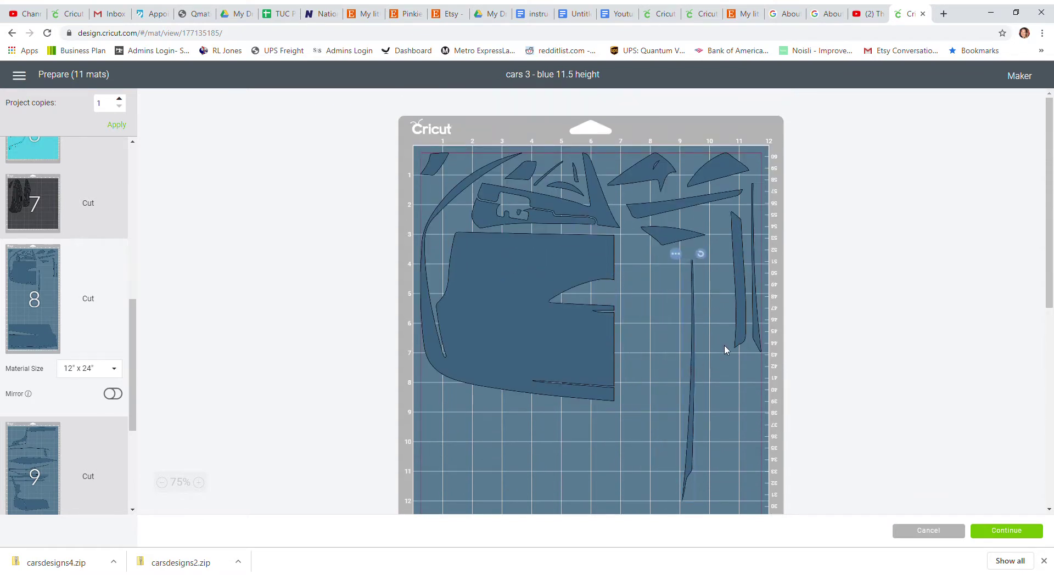
Place the upright sliver along mat 8's right edge and move the displaced thin strip to the left side of the wider upright strip.
left_click_drag(755, 262, 663, 294)
left_click_drag(693, 345, 774, 231)
left_click(674, 328)
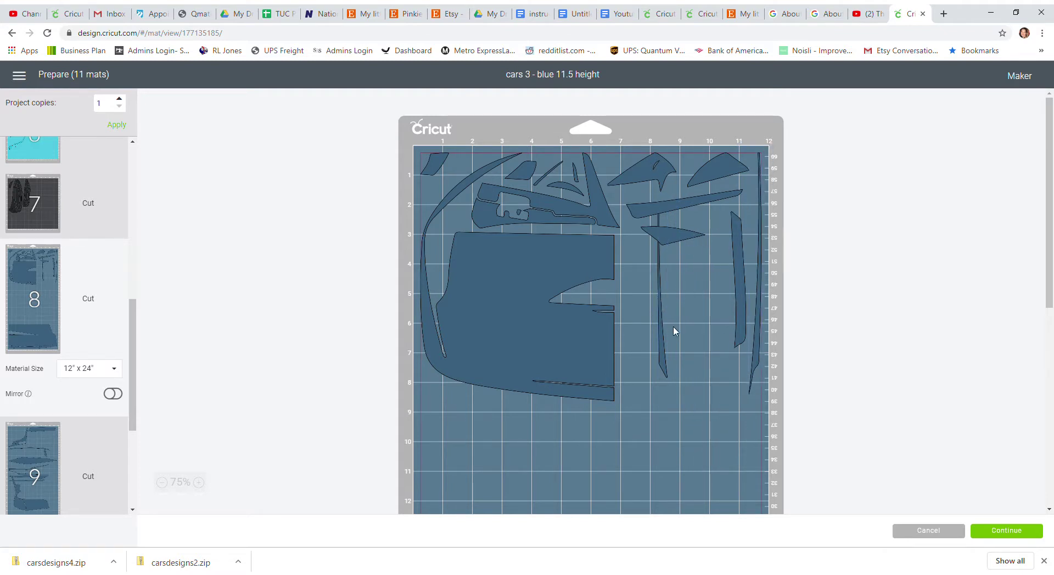
left_click_drag(660, 342, 719, 344)
Move the large panel at the bottom of mat 8 onto the other blue 12 x 24 mat, mat 9.
scroll(560, 366, "down", 2)
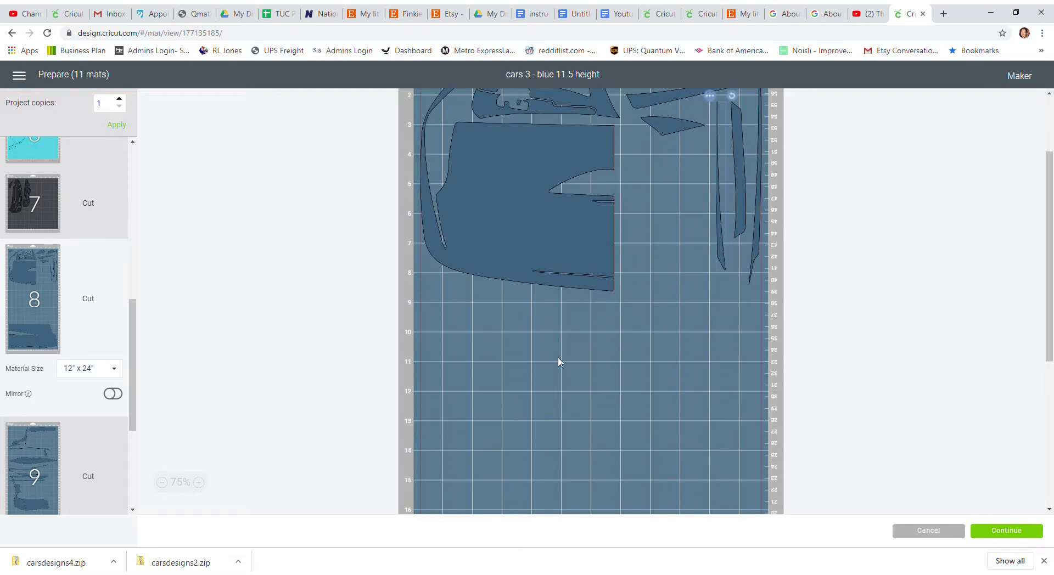
scroll(559, 362, "down", 5)
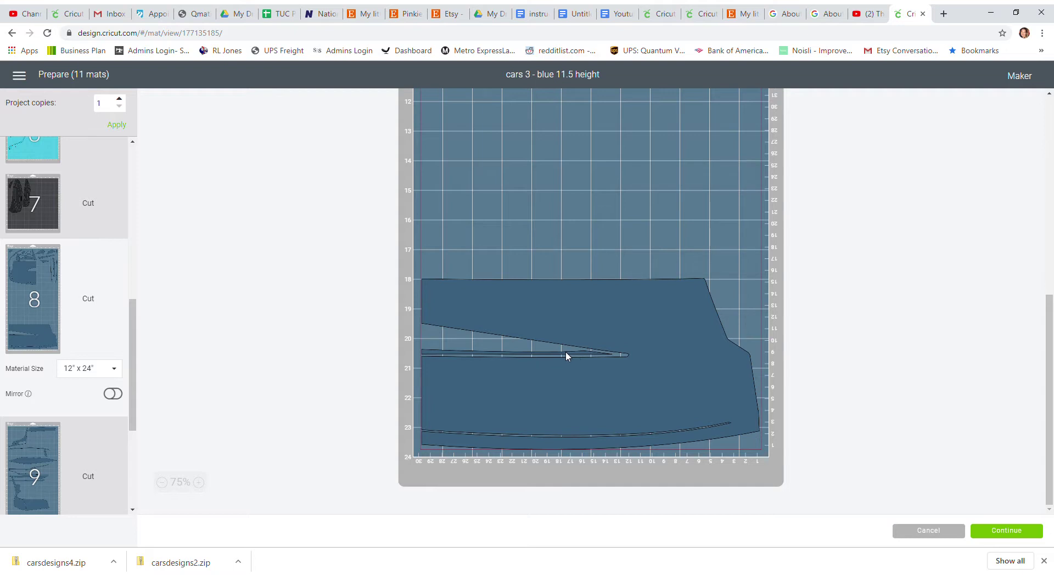
left_click(56, 448)
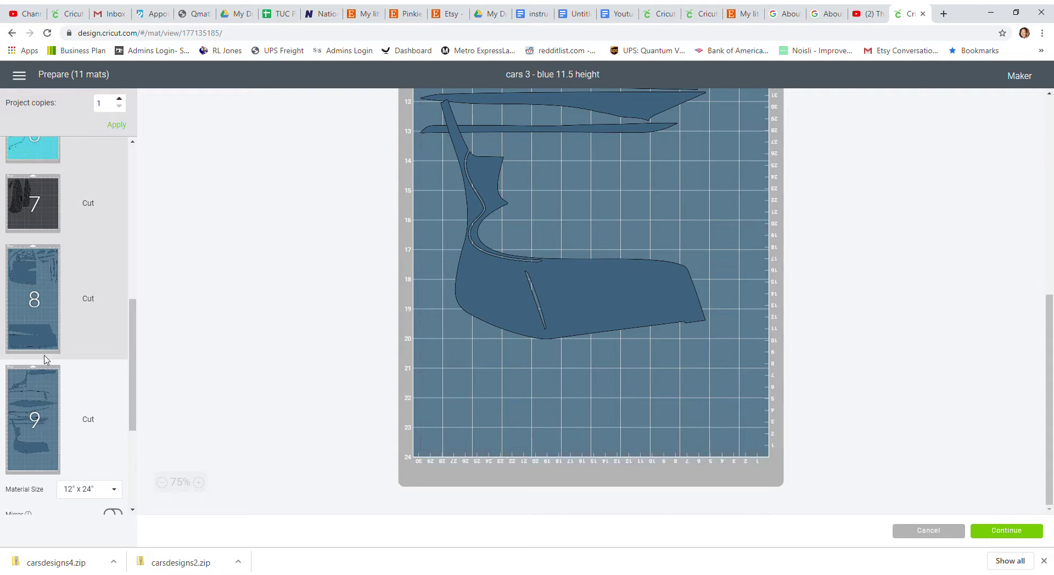
left_click(48, 337)
left_click(705, 354)
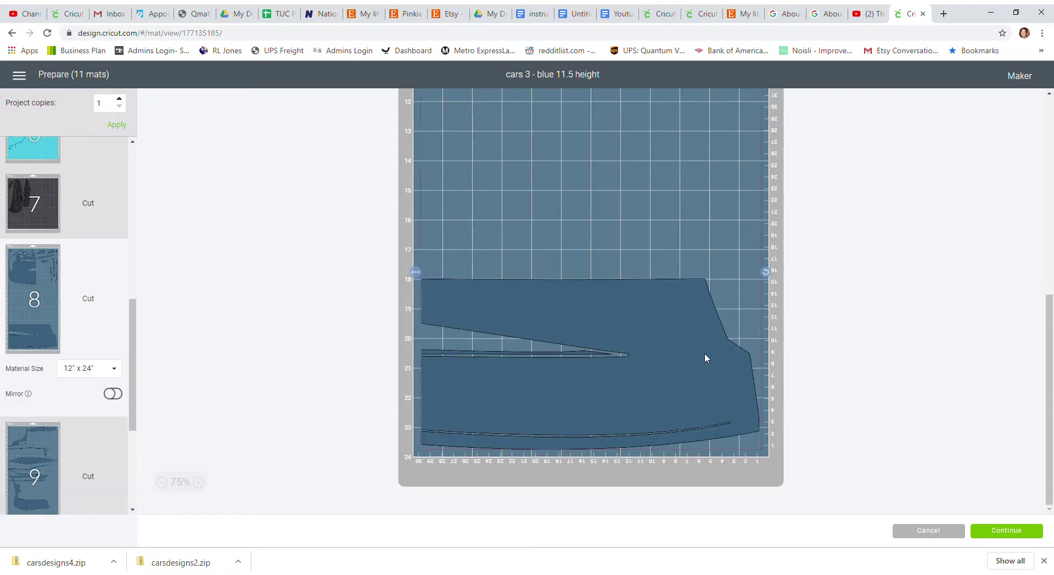
left_click(416, 273)
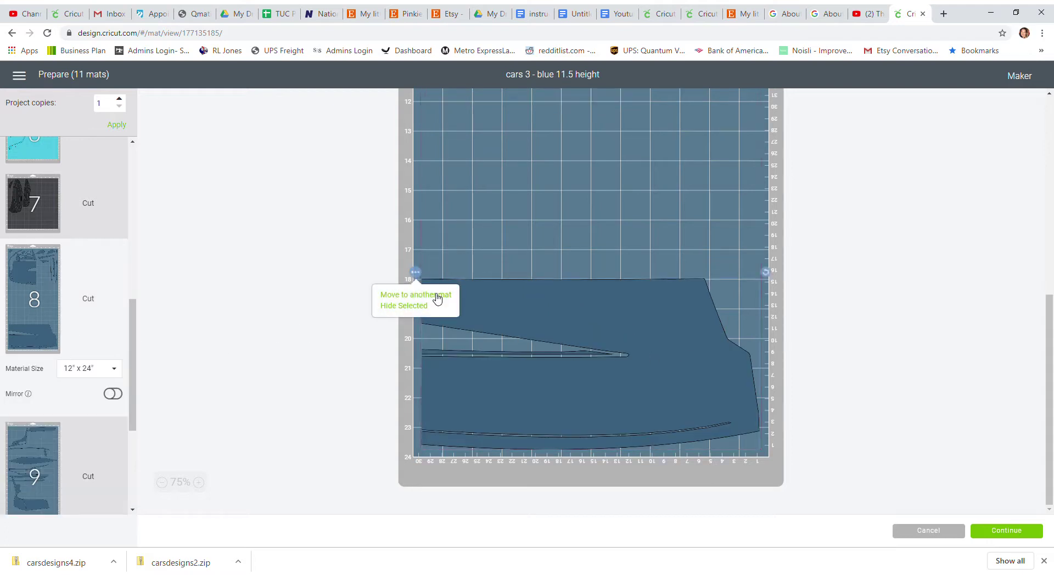
left_click(438, 298)
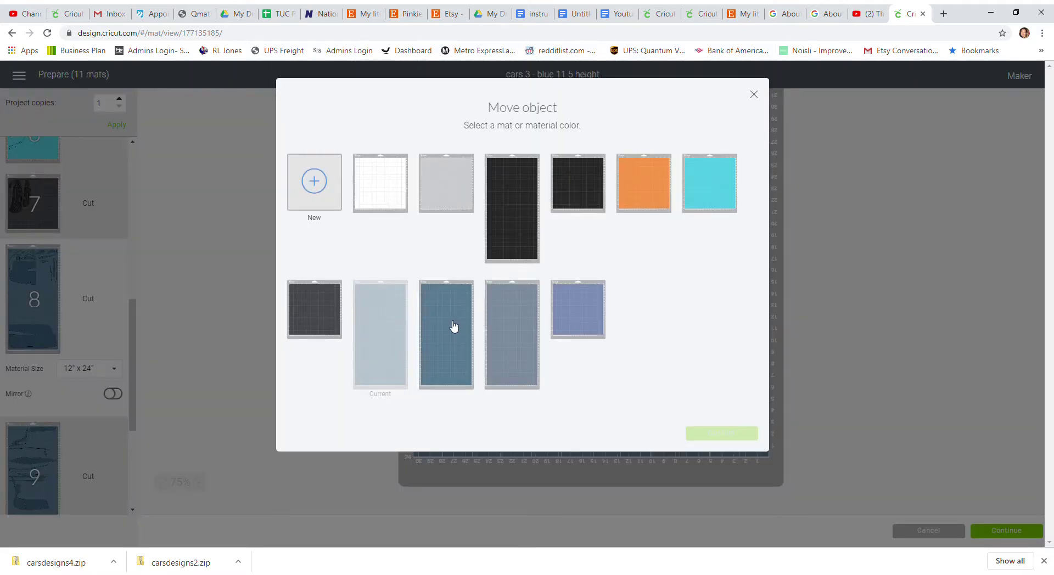
left_click(468, 328)
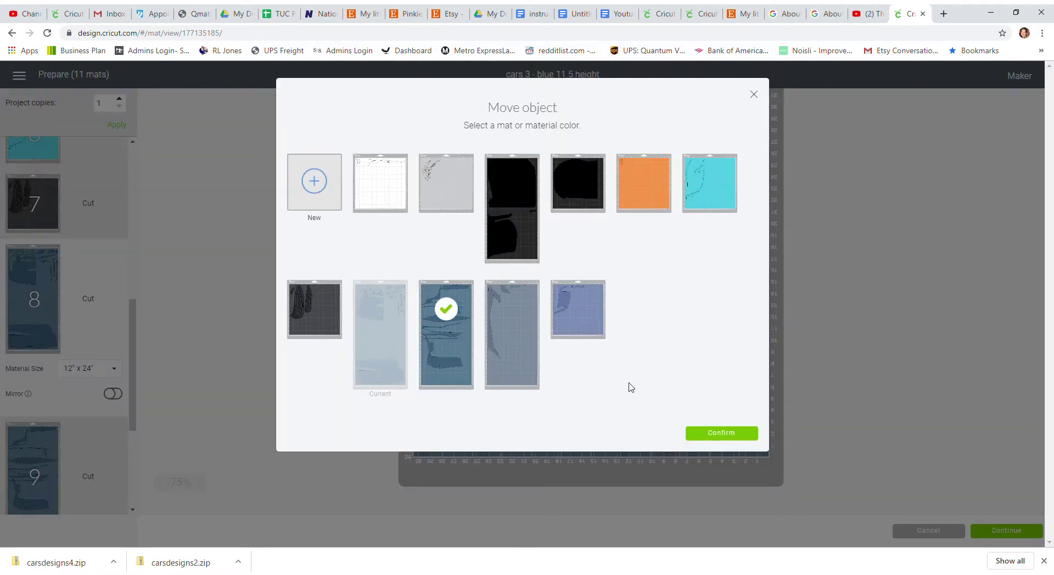
left_click(722, 435)
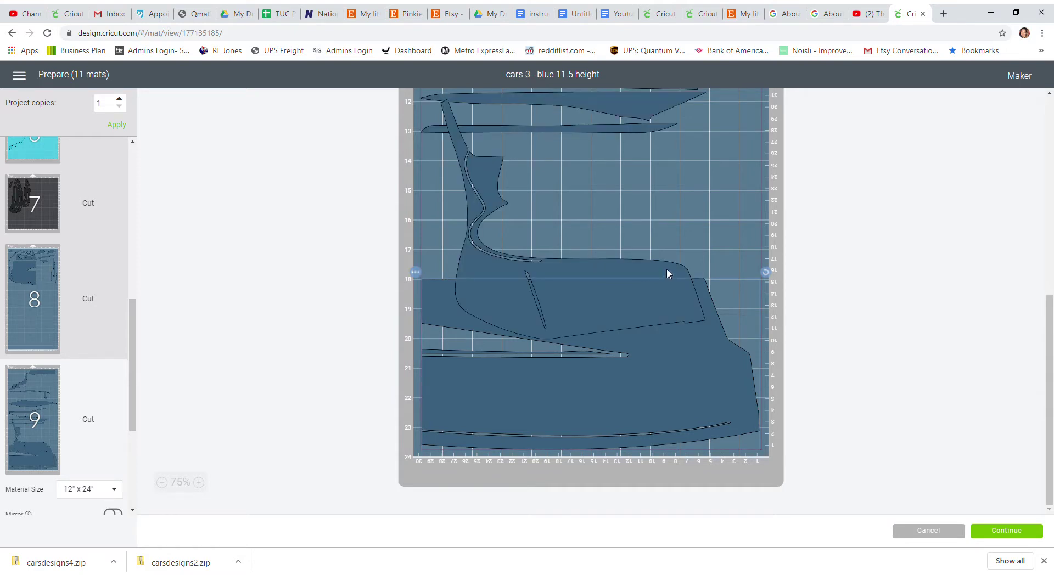
Raise the large curved panel to mat 9's top, moving the spindle-shaped piece and the window-frame piece down out of its way.
left_click_drag(638, 271, 627, 187)
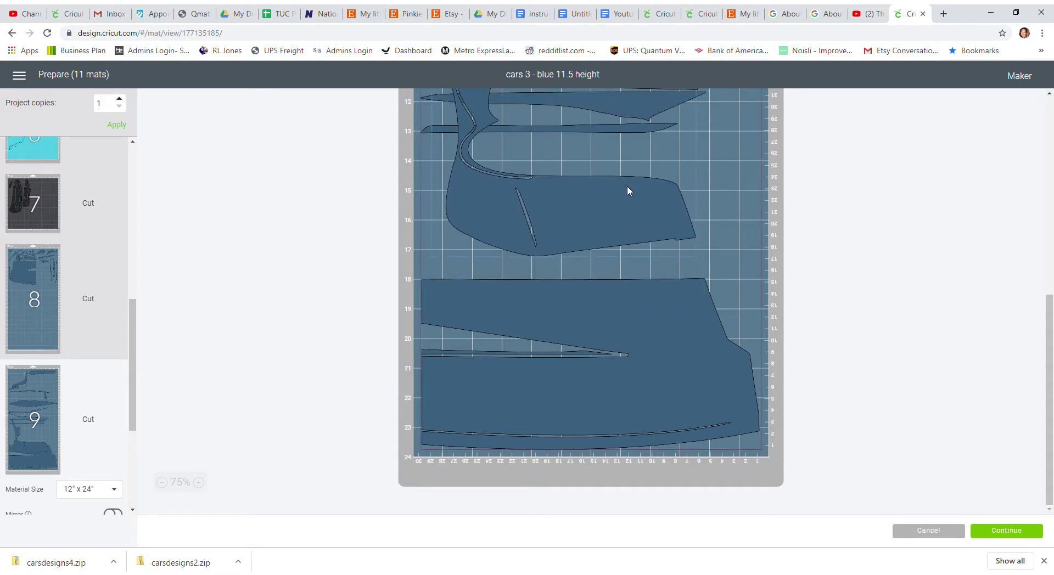
scroll(627, 188, "up", 5)
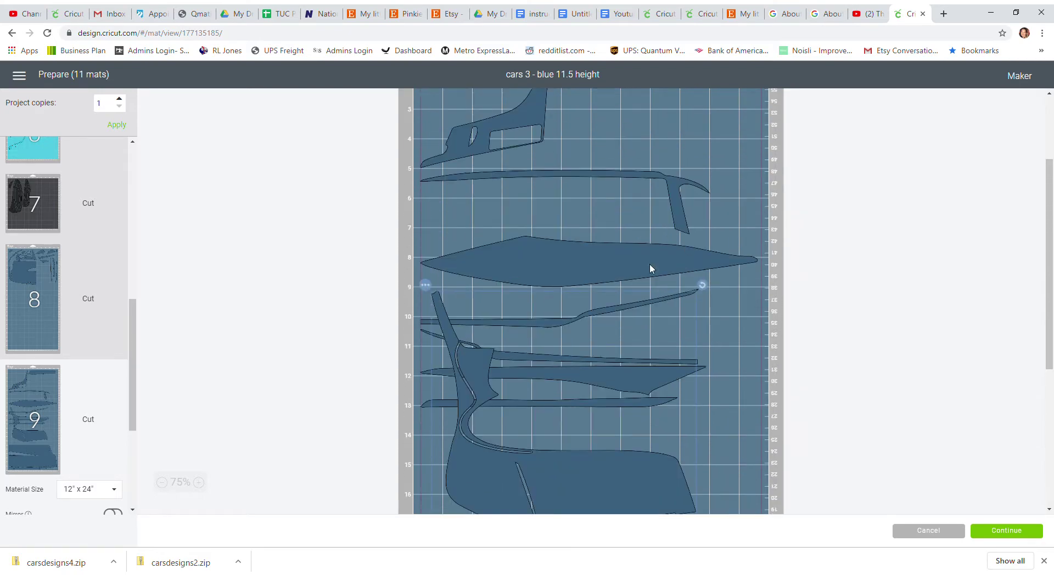
left_click_drag(625, 264, 624, 229)
scroll(640, 287, "up", 2)
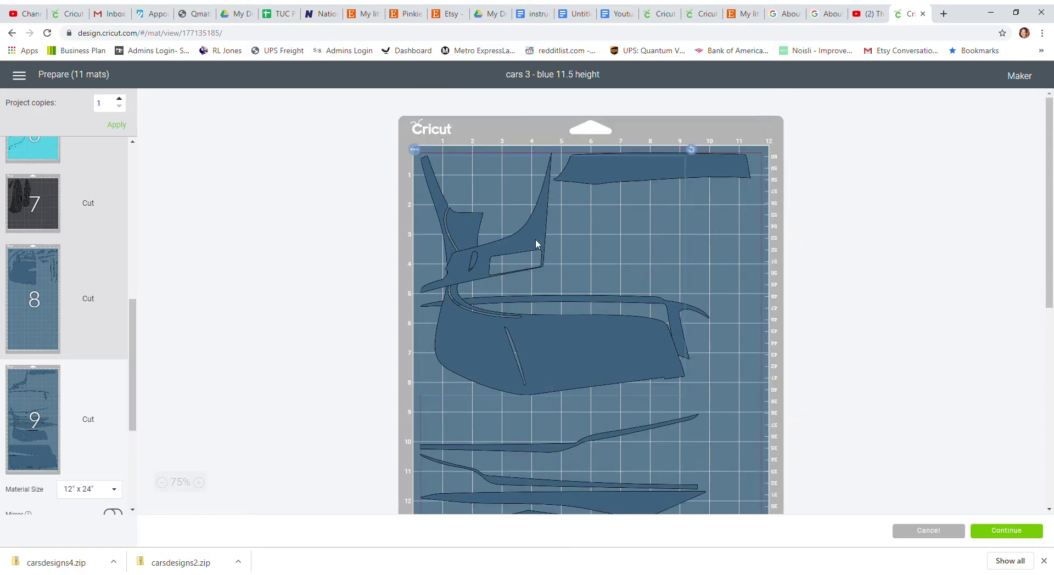
left_click_drag(536, 242, 693, 456)
left_click_drag(661, 285, 646, 265)
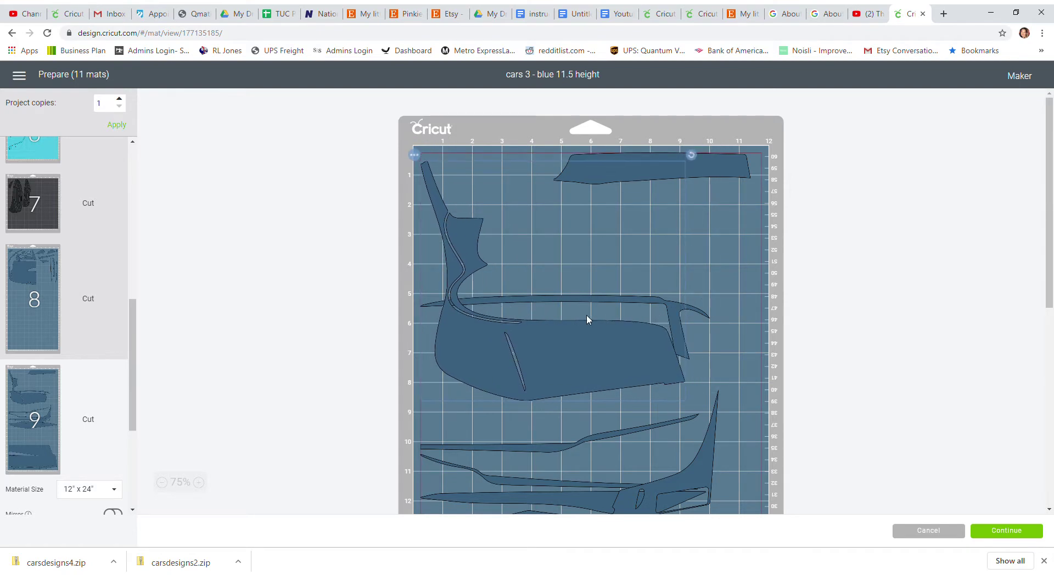
Gather the hooked strip, short band, window-frame piece and thin strip above the curved panel, with the other thin strip just below it.
left_click_drag(704, 313, 637, 184)
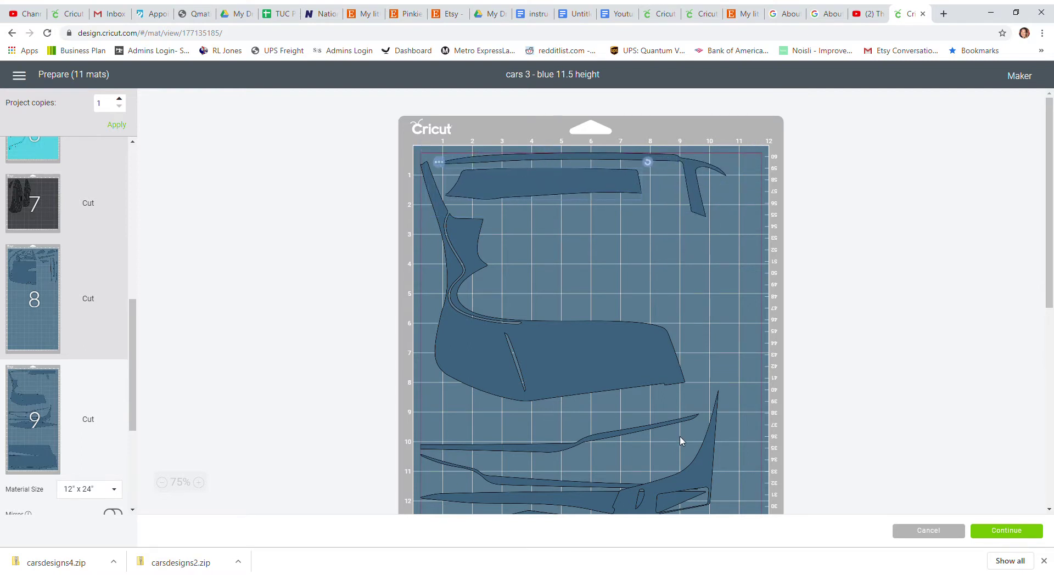
left_click_drag(661, 428, 708, 182)
left_click_drag(550, 451, 632, 301)
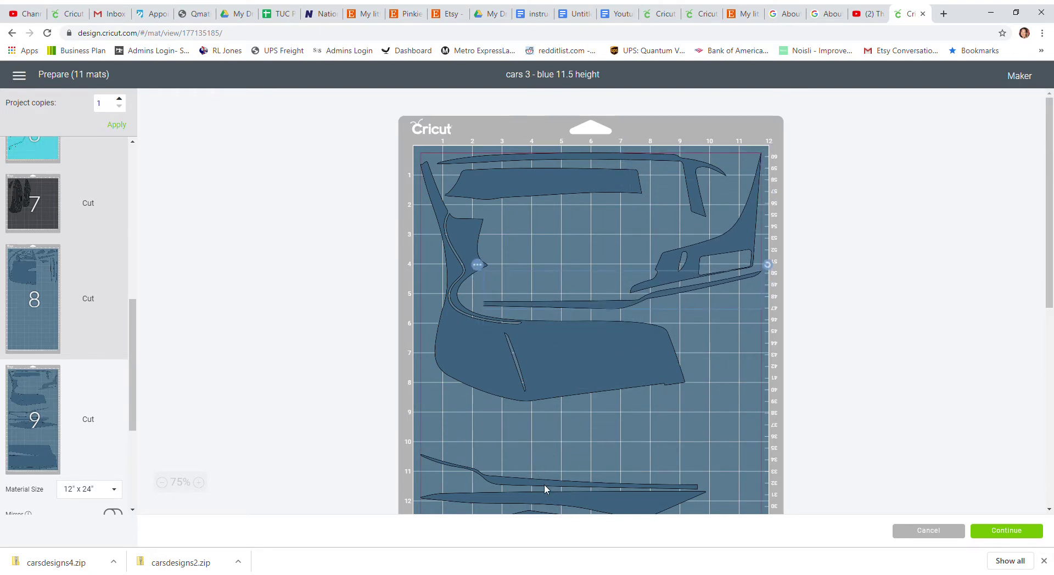
left_click_drag(545, 485, 534, 425)
Stack the wedge-shaped strip, the narrow strip and the spindle-shaped piece closely above the large panel at mat 9's bottom.
scroll(535, 424, "down", 2)
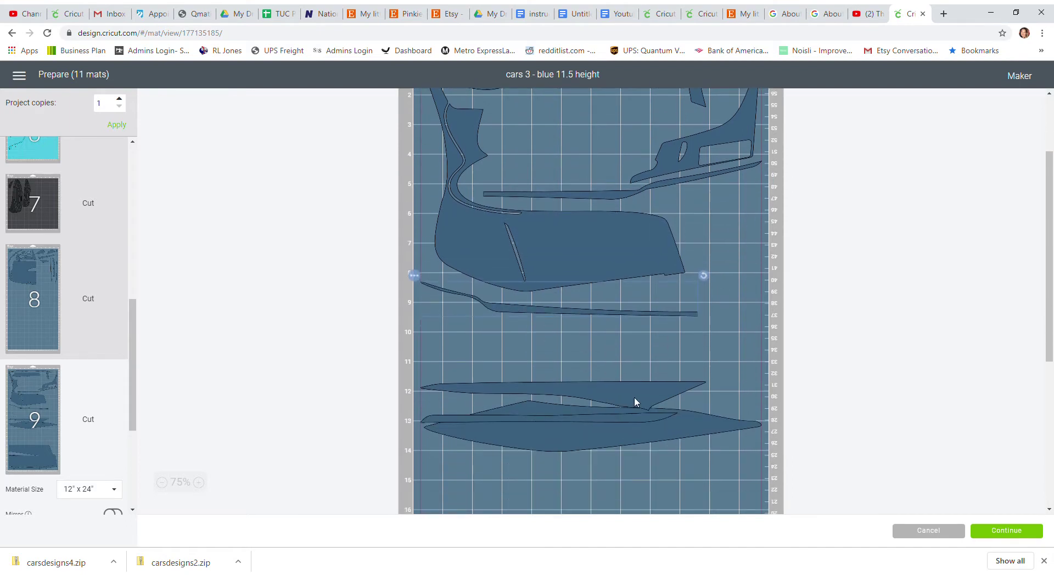
left_click_drag(635, 403, 614, 487)
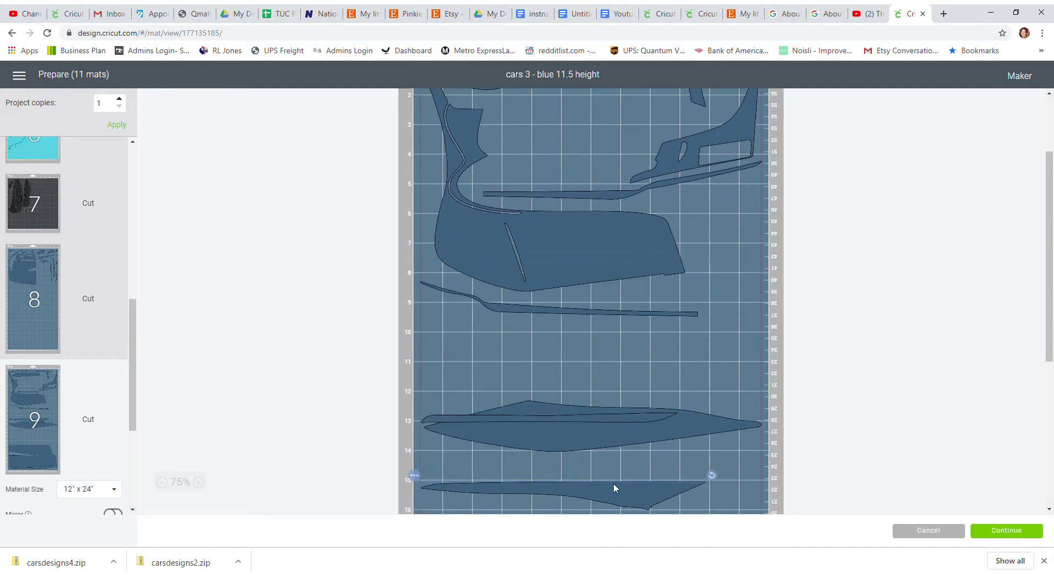
scroll(614, 483, "down", 5)
left_click_drag(643, 235, 725, 279)
left_click_drag(607, 164, 607, 249)
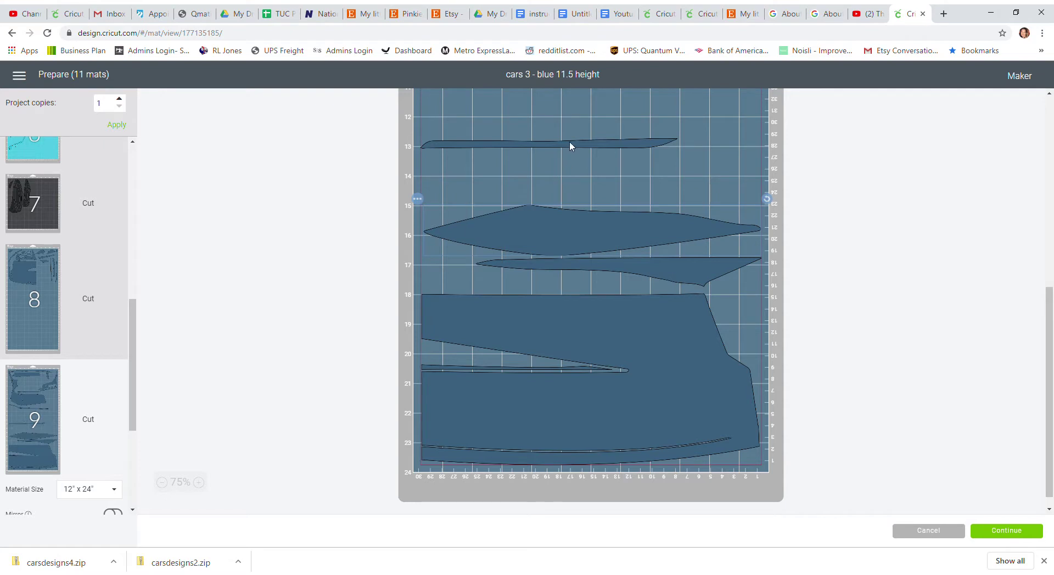
left_click_drag(570, 144, 546, 285)
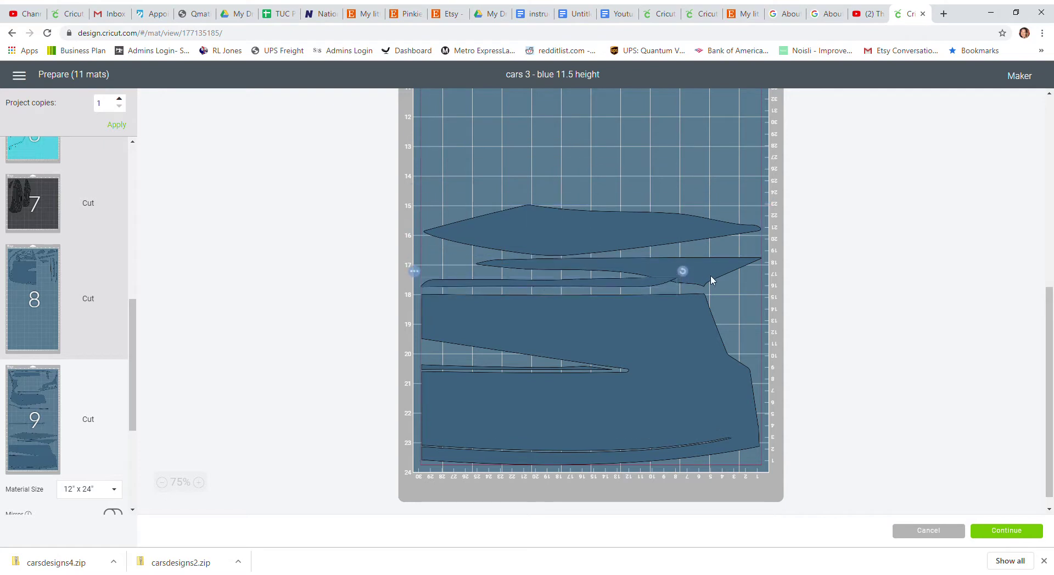
left_click_drag(708, 282, 721, 272)
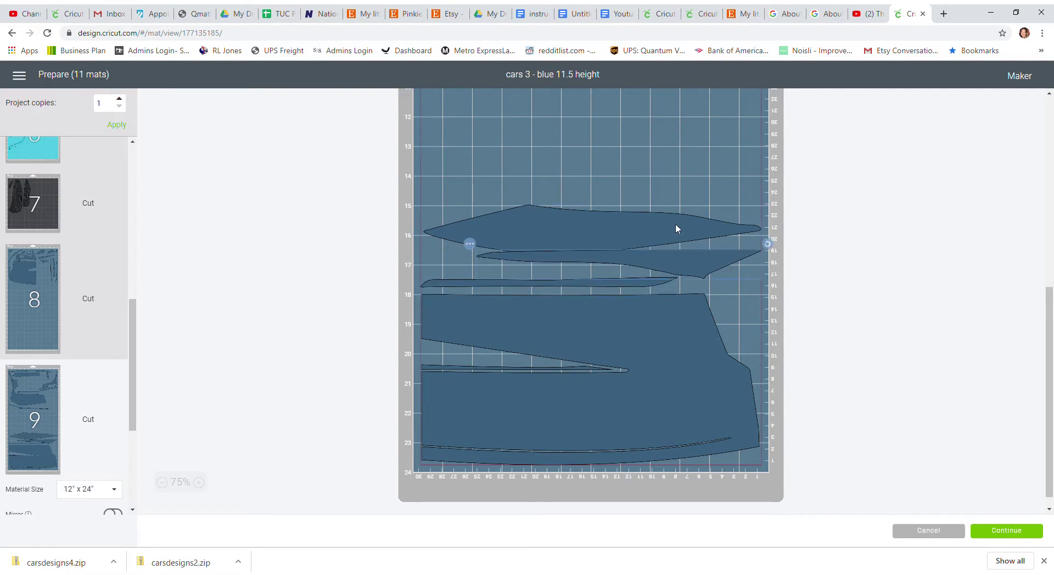
left_click_drag(676, 225, 674, 213)
Rotate the window-frame piece to fit right of the curved panel and move the lower thin strip into the space beneath the short band.
scroll(657, 268, "up", 1)
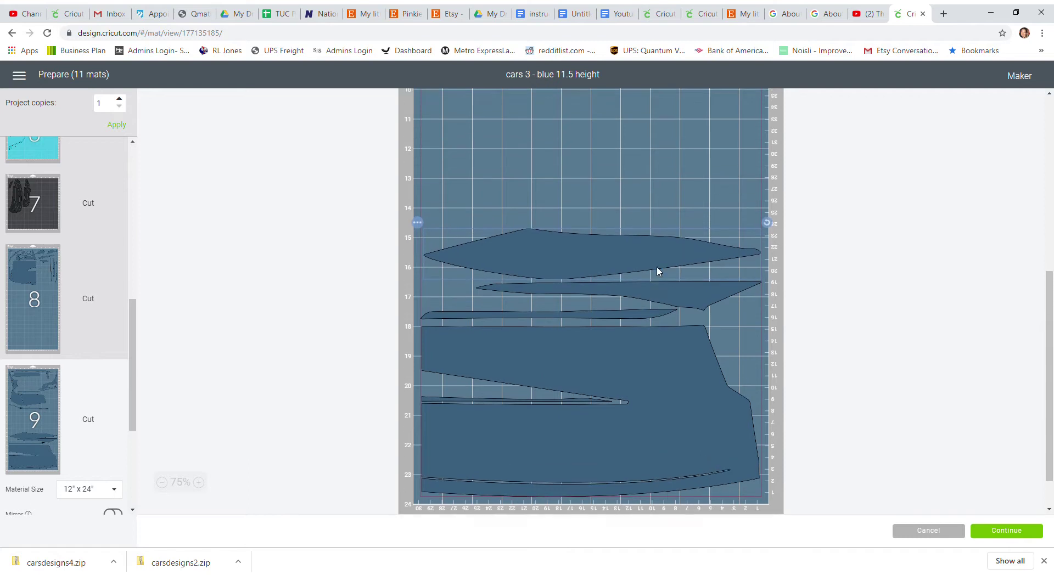
scroll(658, 270, "up", 5)
scroll(549, 411, "up", 3)
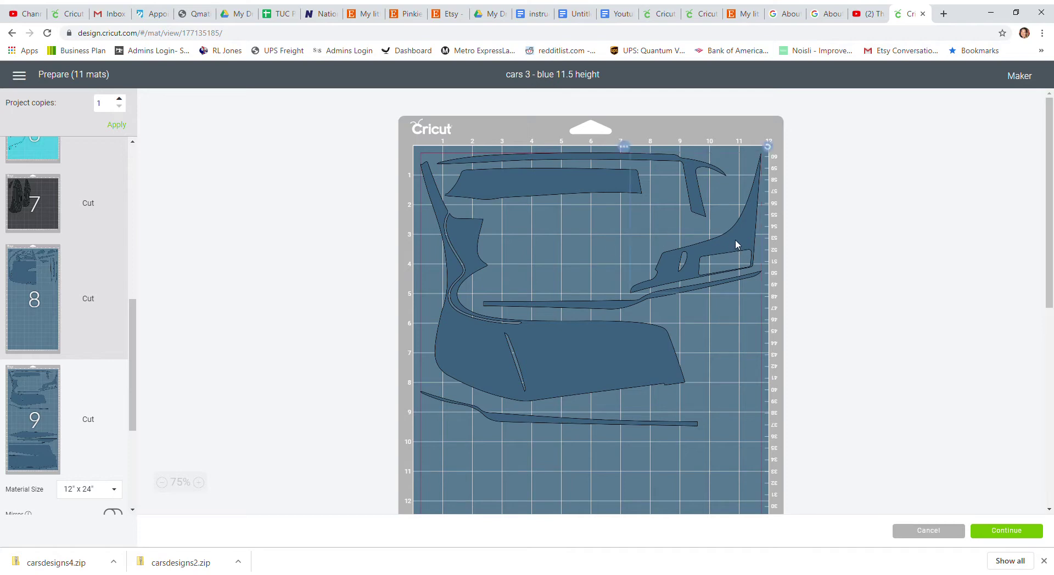
left_click_drag(736, 245, 768, 383)
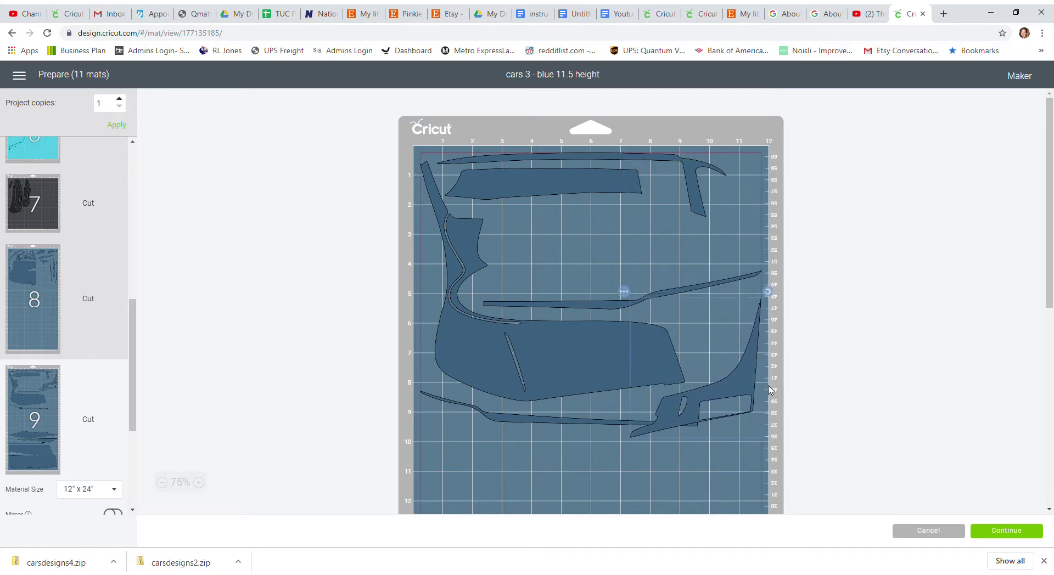
left_click_drag(768, 285, 606, 301)
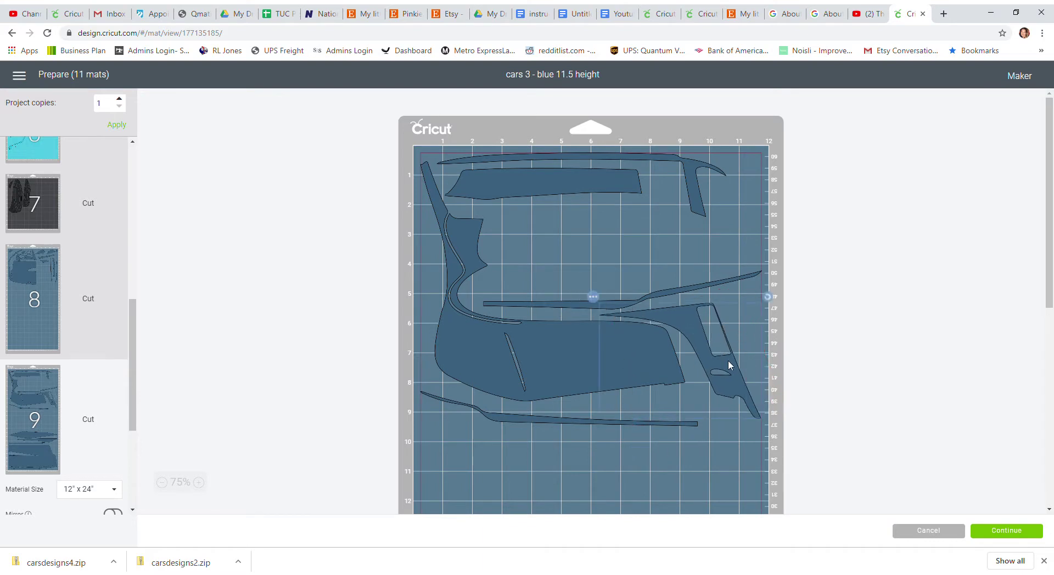
left_click_drag(526, 423, 625, 236)
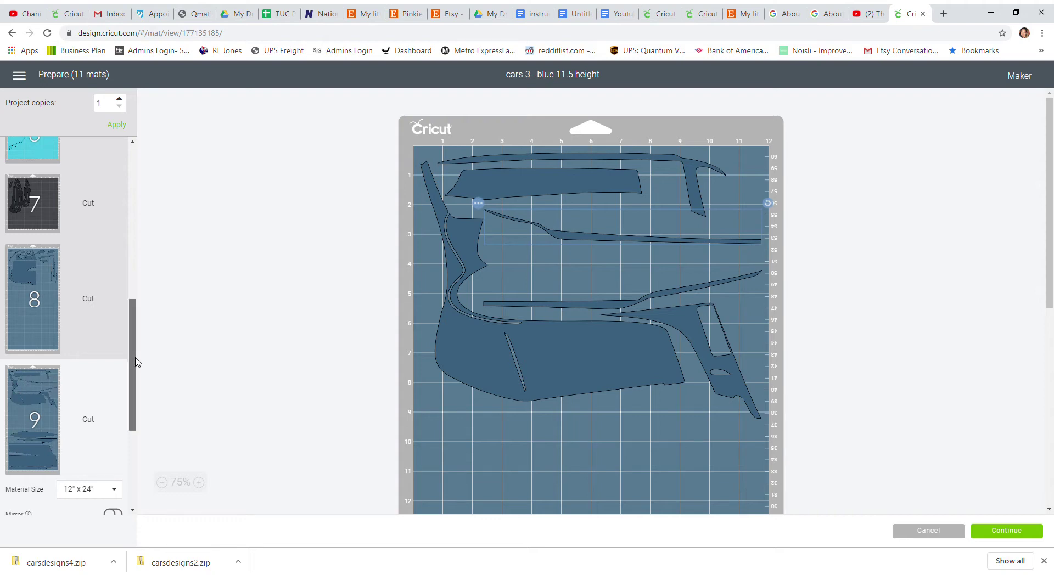
Reposition the long curved piece on mat 10 along the mat's left edge, with its tip at the top.
left_click_drag(134, 362, 132, 439)
left_click(88, 384)
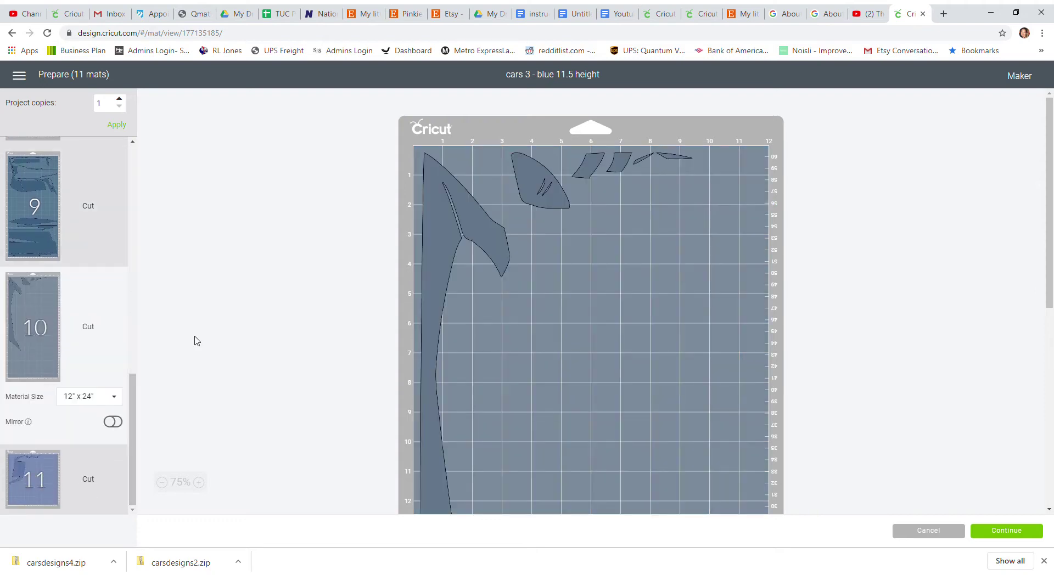
left_click(423, 226)
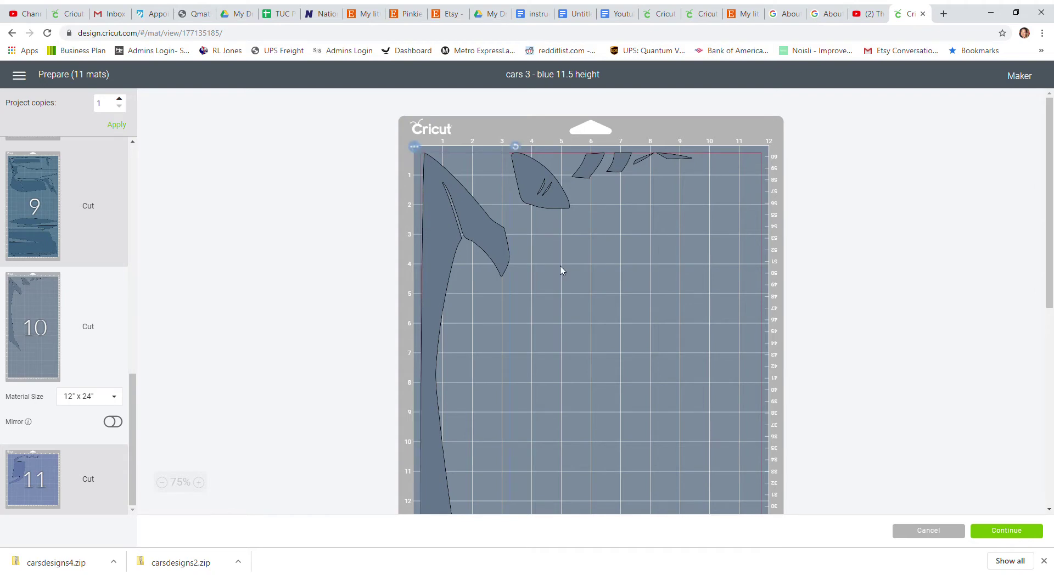
scroll(561, 270, "down", 4)
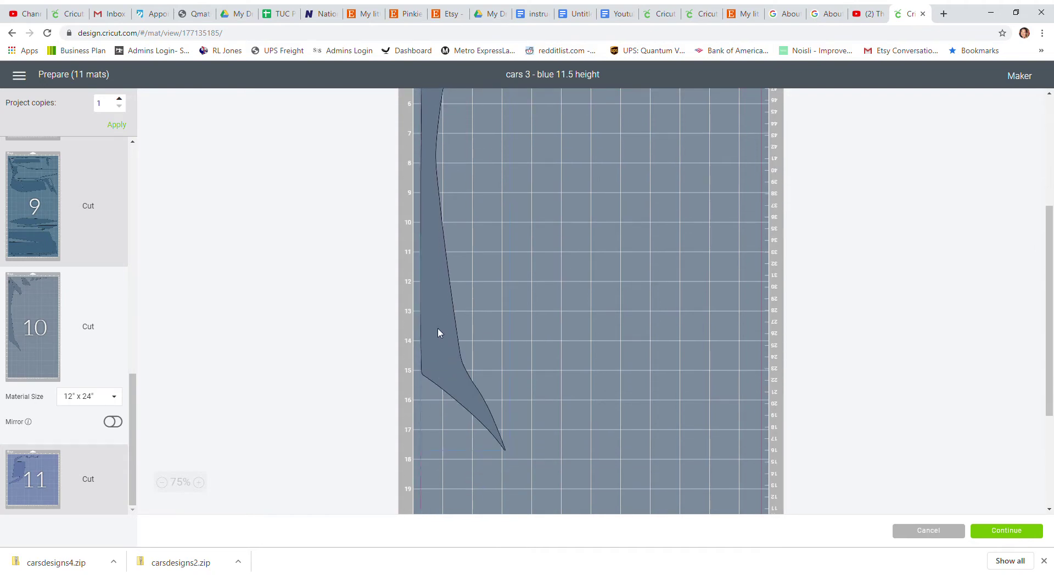
left_click_drag(438, 330, 435, 426)
scroll(532, 381, "up", 3)
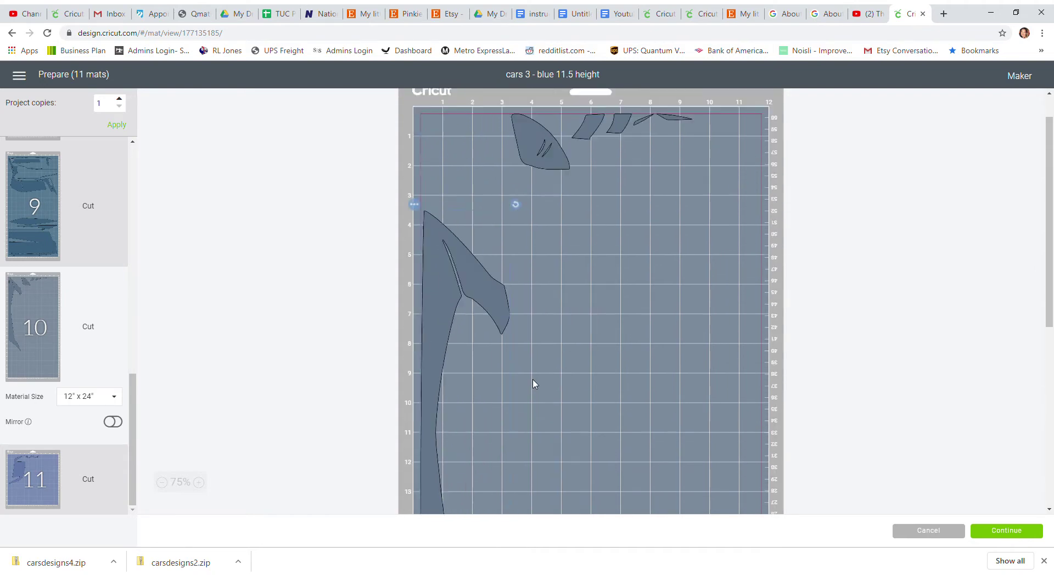
left_click_drag(442, 372, 433, 228)
scroll(488, 284, "down", 1)
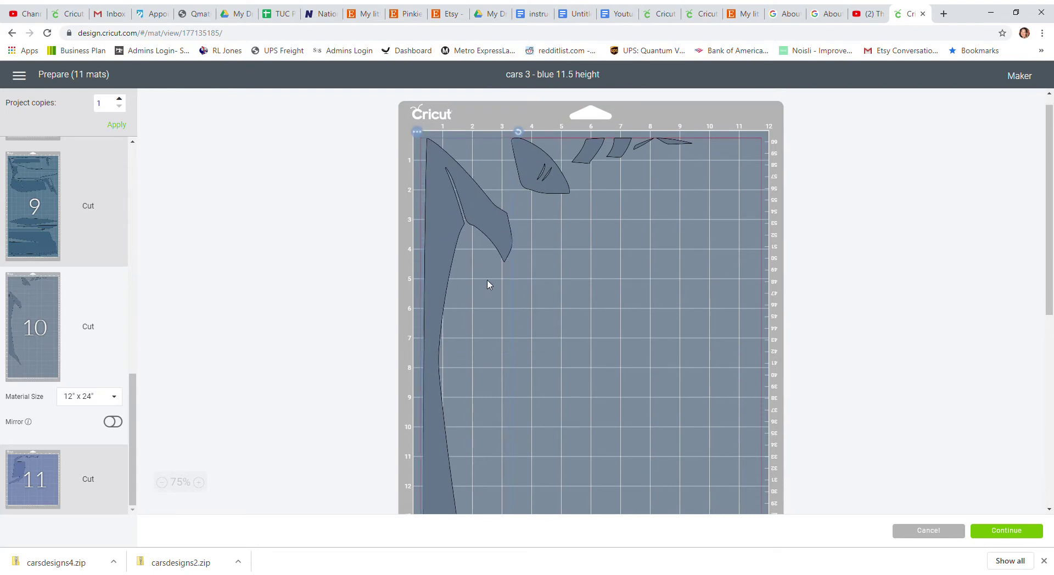
scroll(488, 284, "down", 4)
scroll(483, 291, "up", 2)
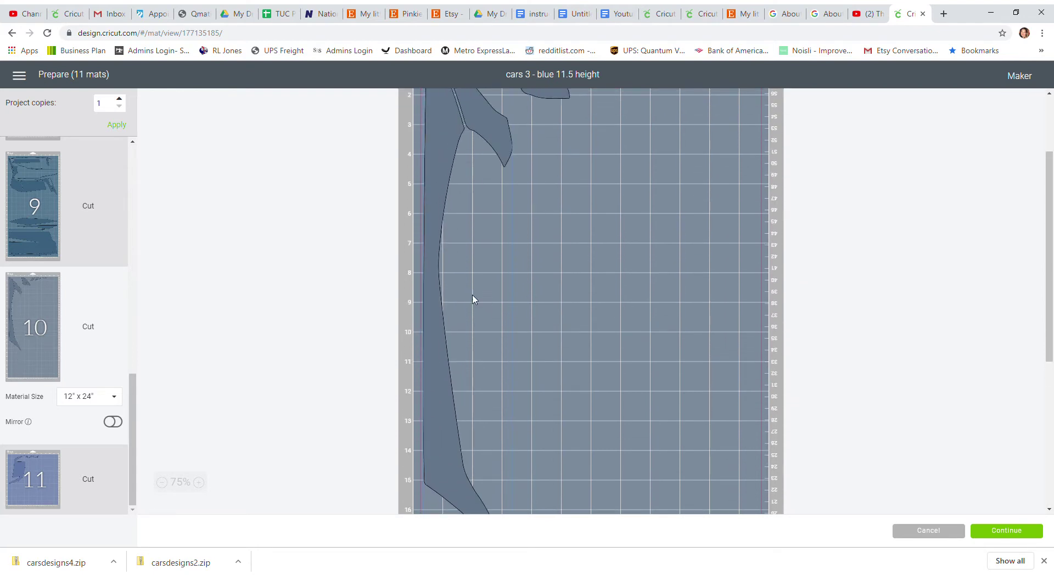
scroll(489, 296, "up", 2)
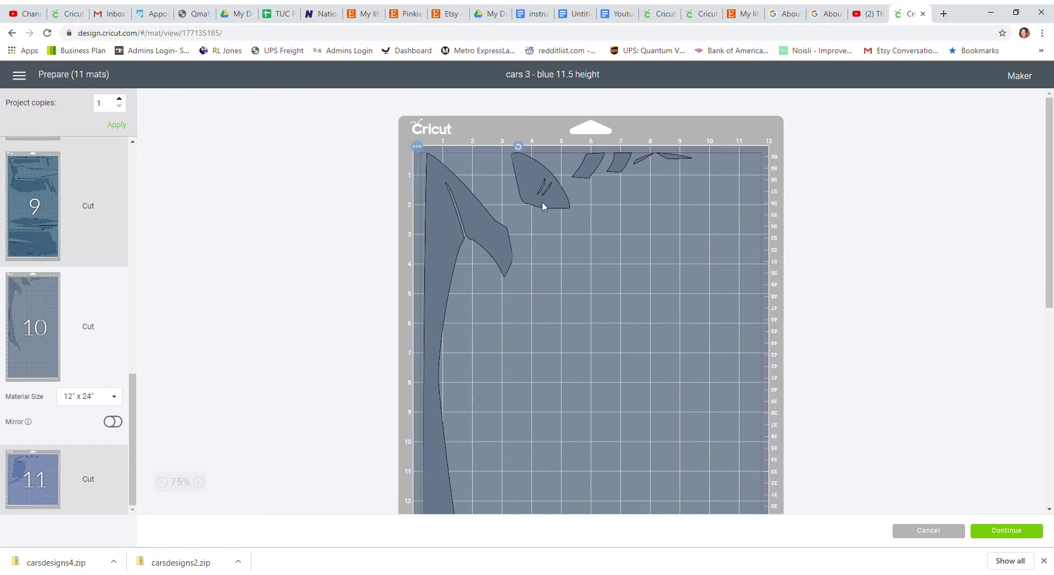
Tuck the rounded piece, the two parallelograms and the two slivers around the long piece's upper end, turning one sliver upright.
left_click_drag(543, 207, 521, 186)
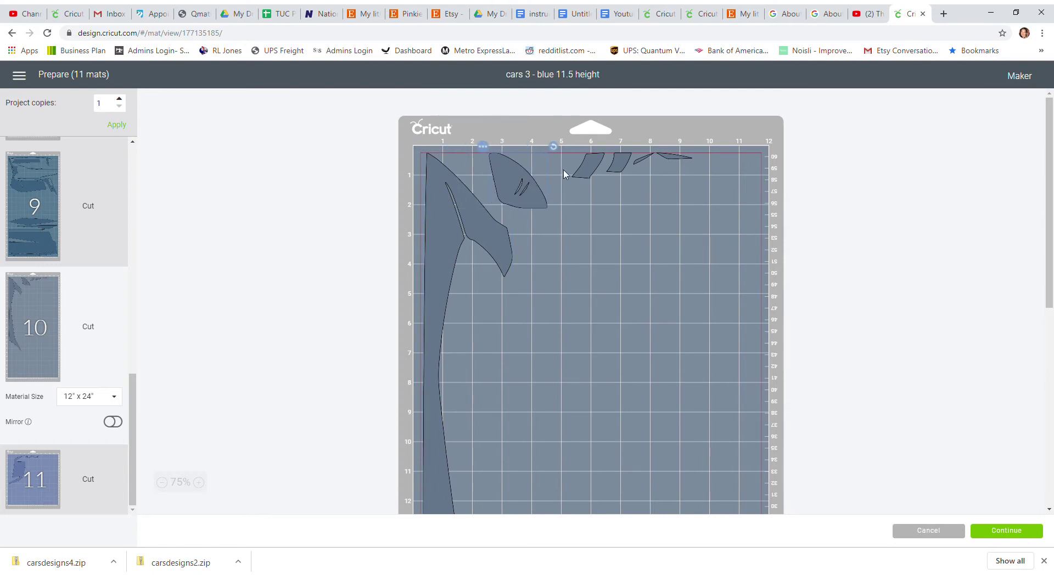
left_click_drag(584, 171, 470, 173)
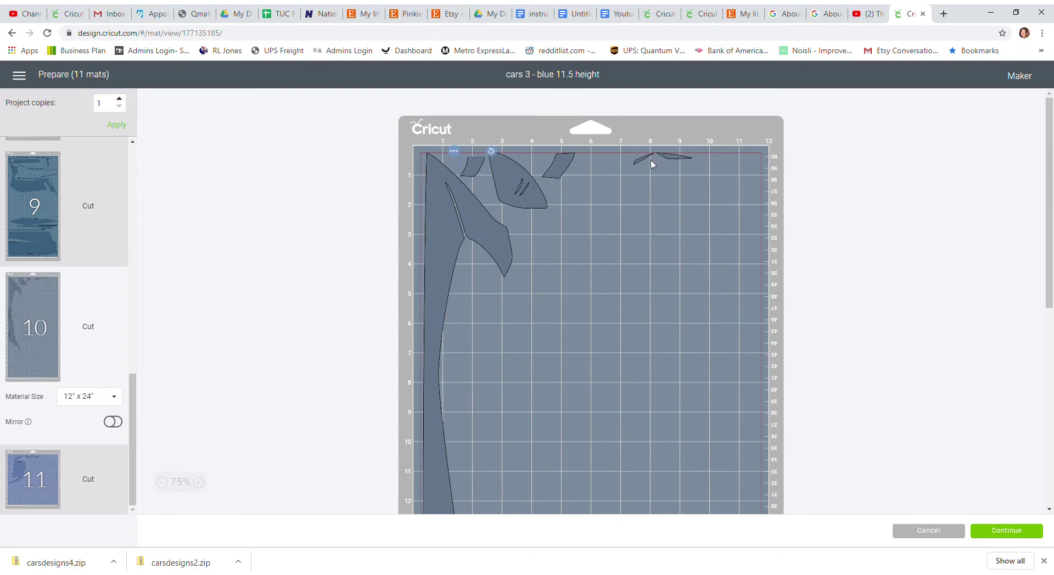
left_click_drag(650, 160, 540, 160)
left_click_drag(678, 160, 488, 195)
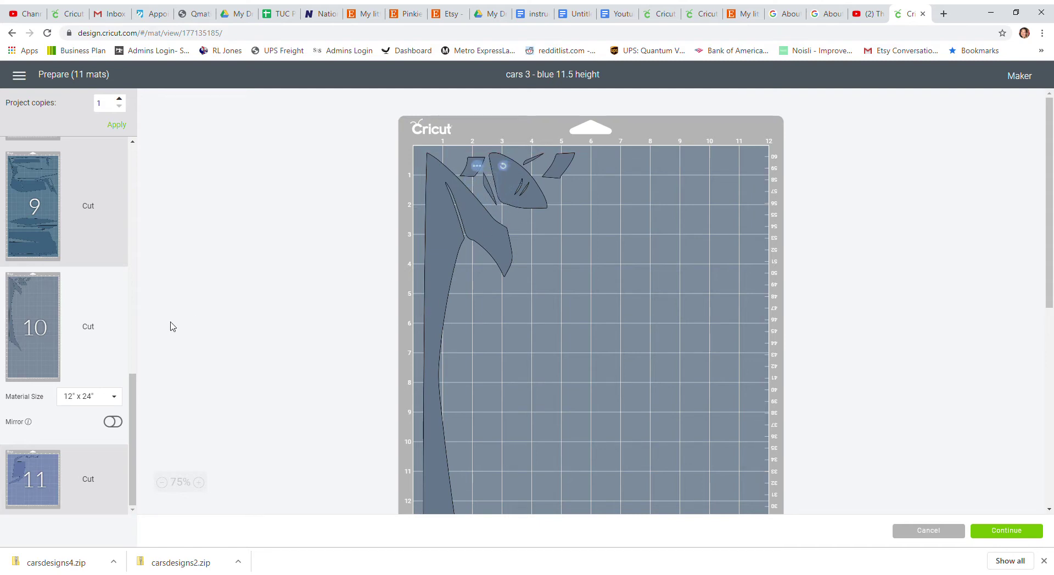
Place mat 11's two C-shaped pieces in the upper-left corner beside the large piece, turning one of them upright.
left_click(33, 467)
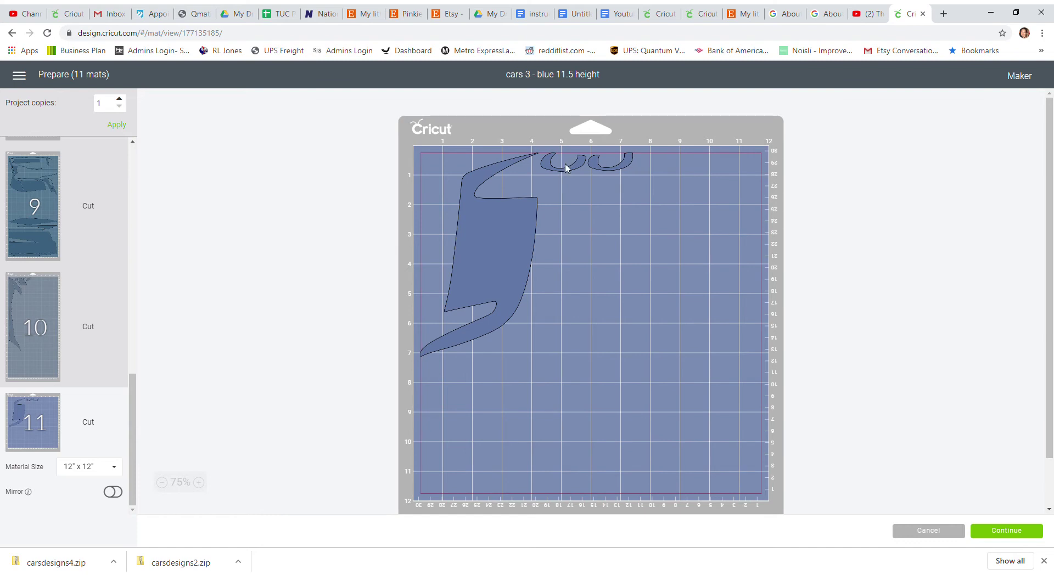
left_click_drag(567, 168, 447, 168)
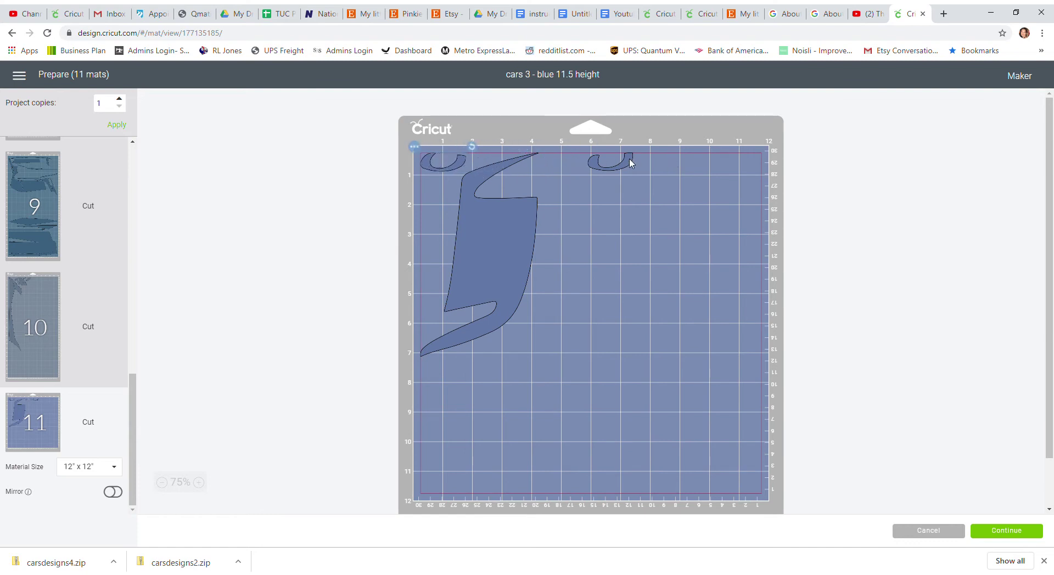
left_click_drag(630, 163, 427, 200)
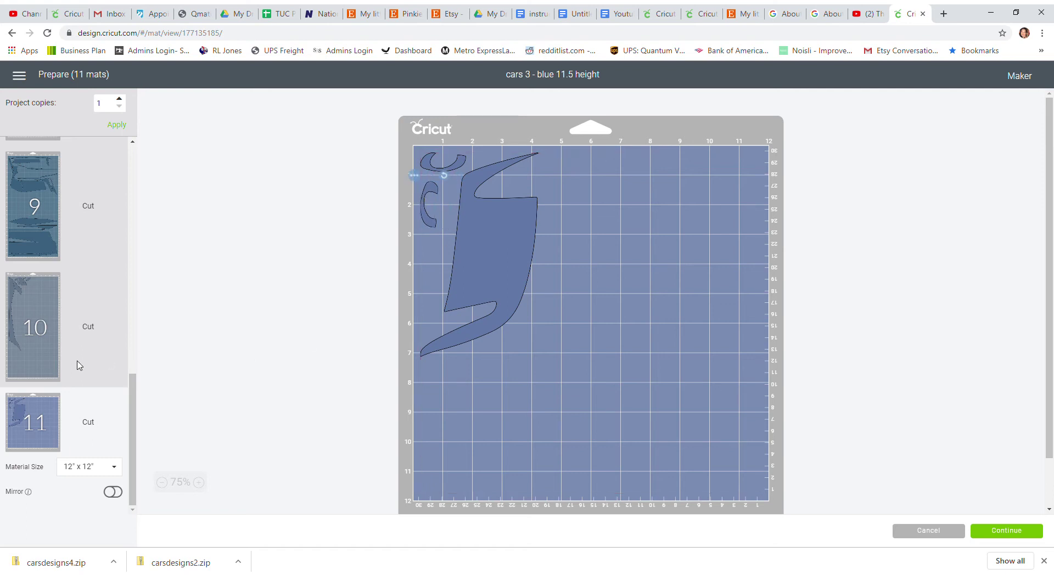
scroll(82, 359, "up", 10)
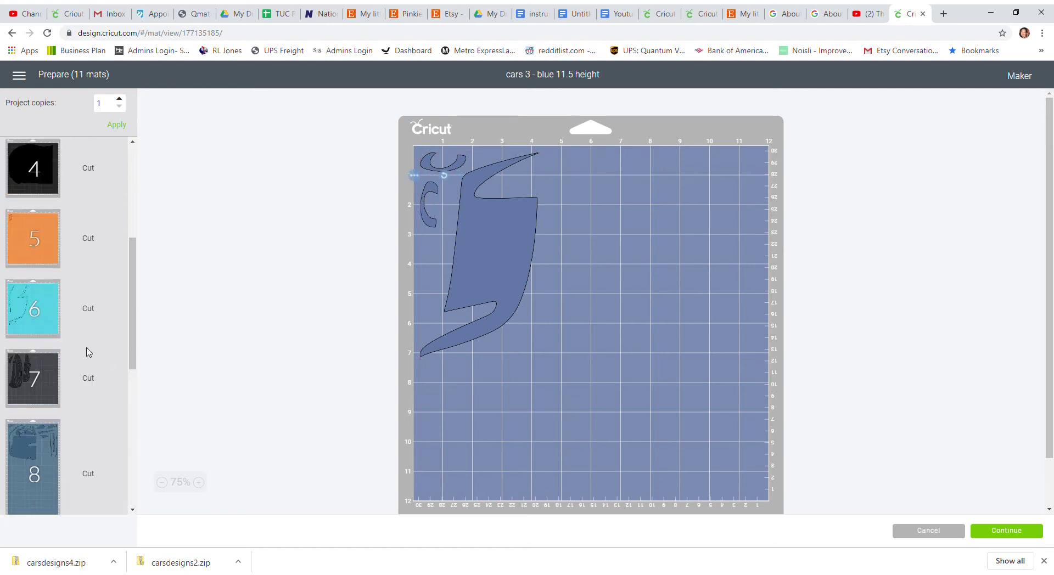
scroll(88, 353, "down", 10)
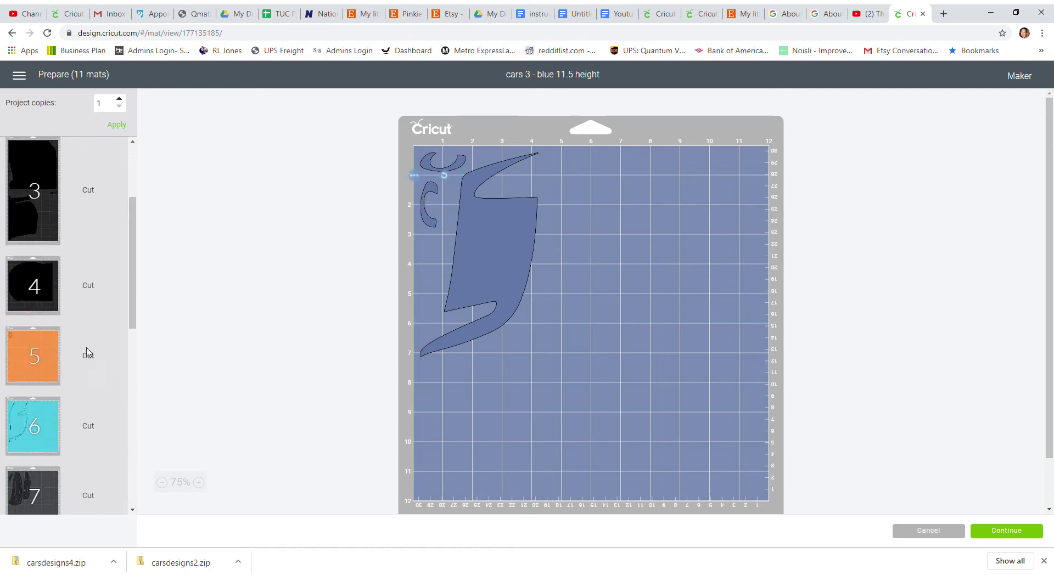